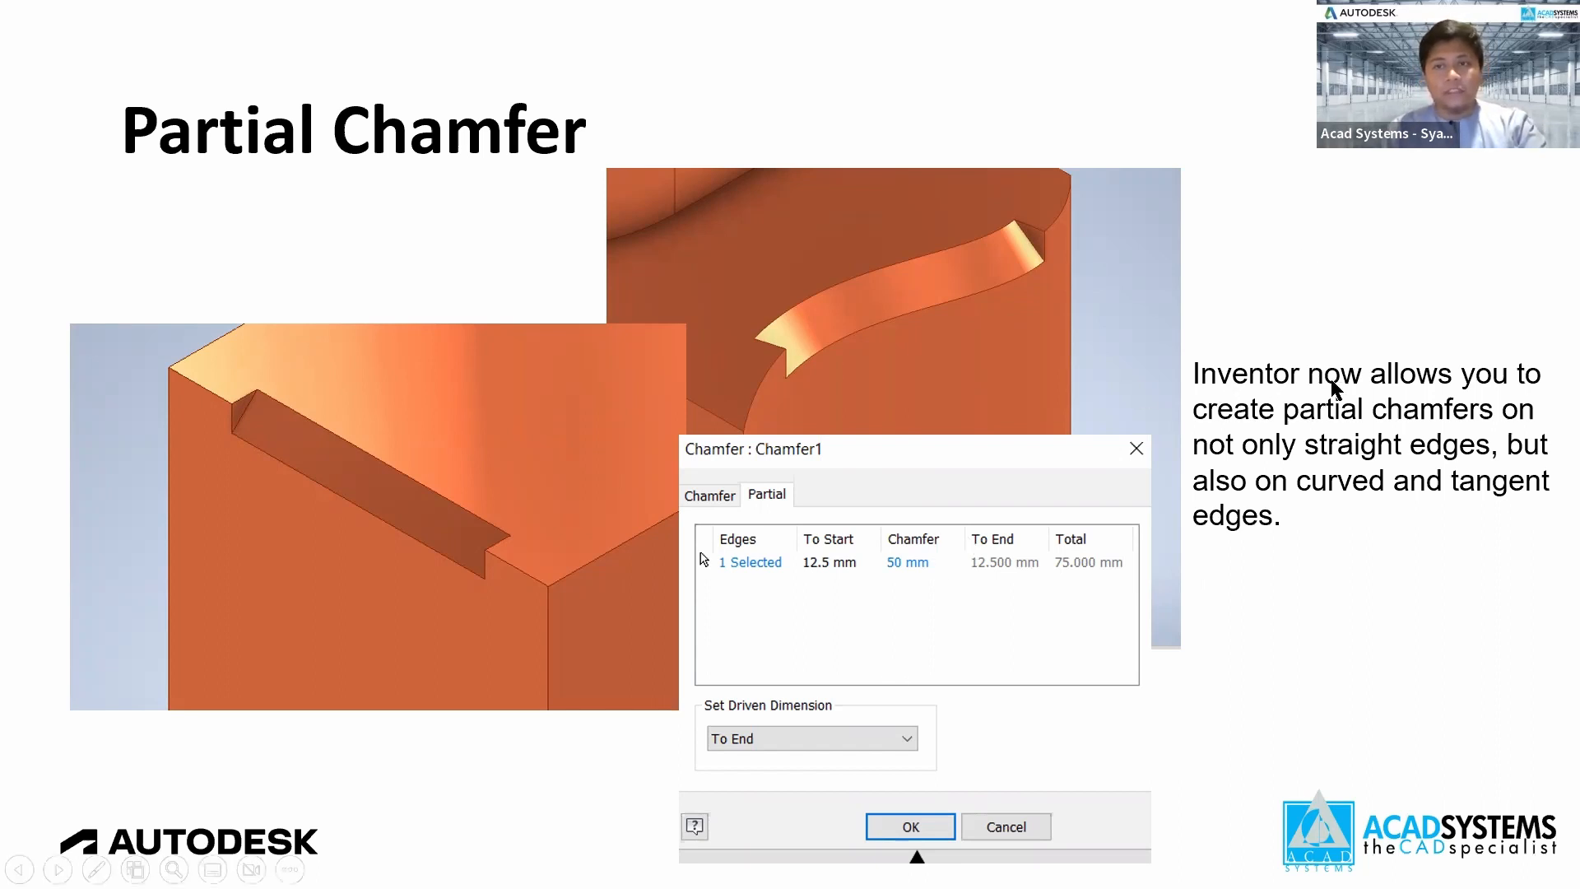
- Switch from the slides to Inventor and select the tall block's straight upper edge on its left face for a 5 mm chamfer
key("Escape")
key("alt+Tab")
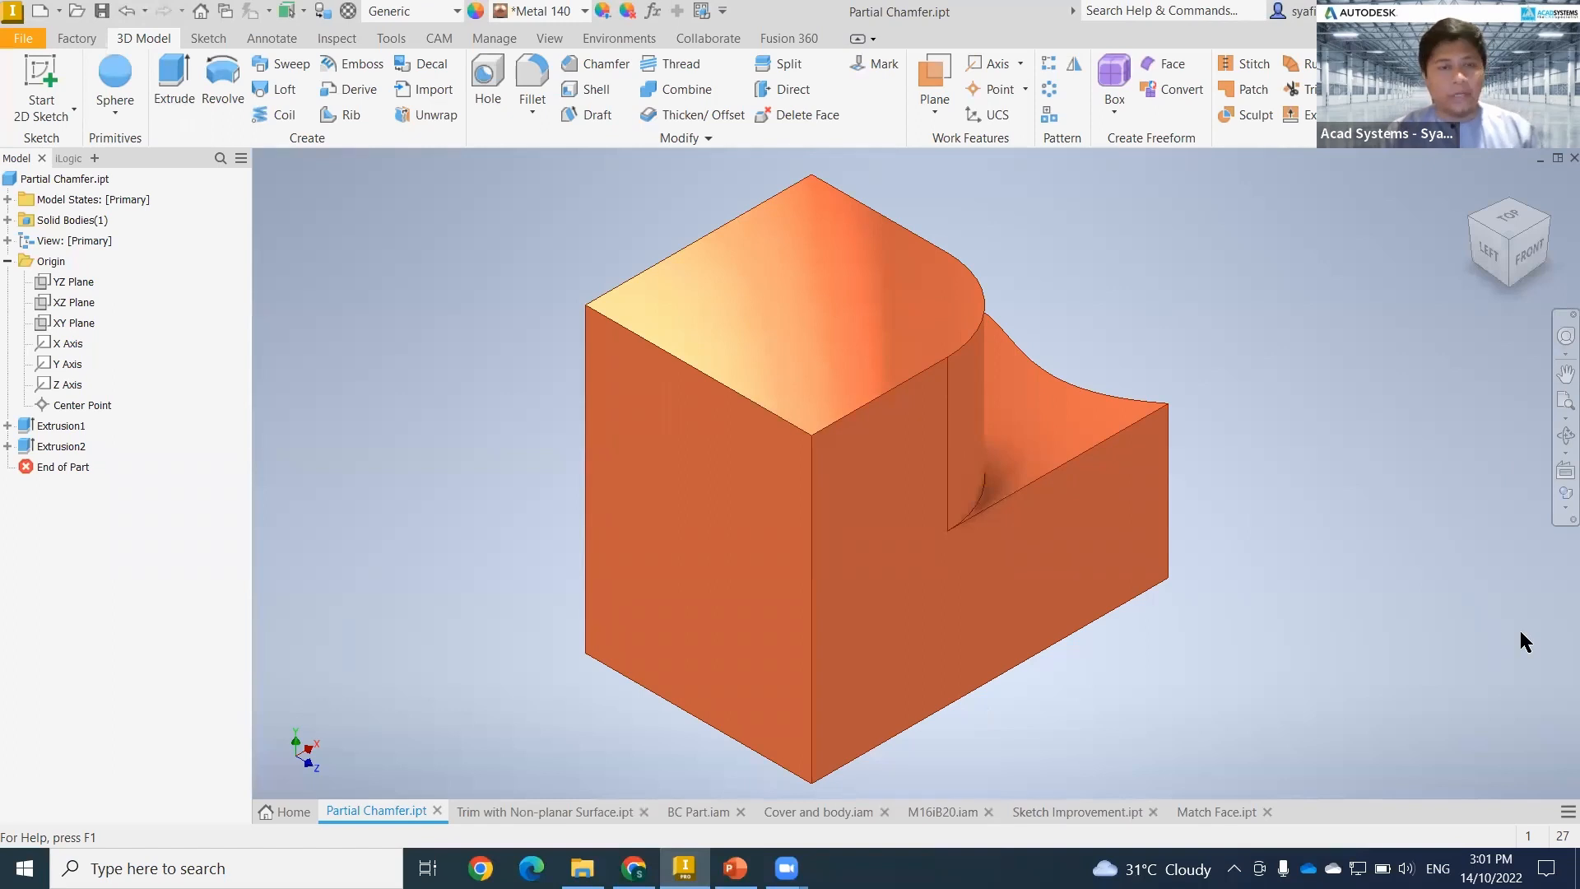
middle_click_drag(1292, 465, 1259, 472)
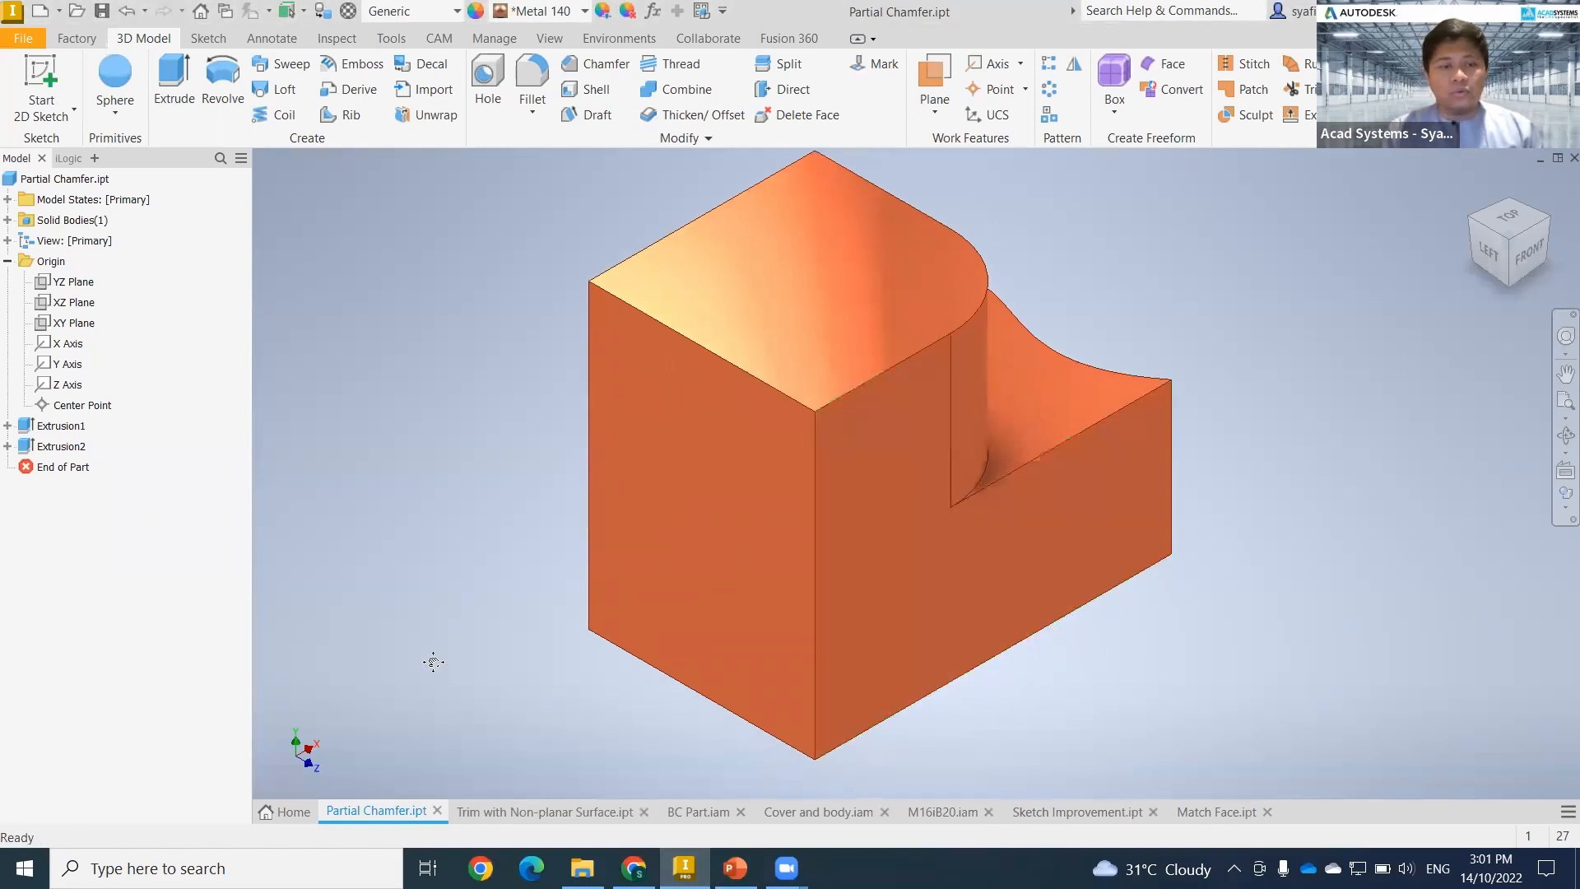
middle_click_drag(431, 659, 395, 677)
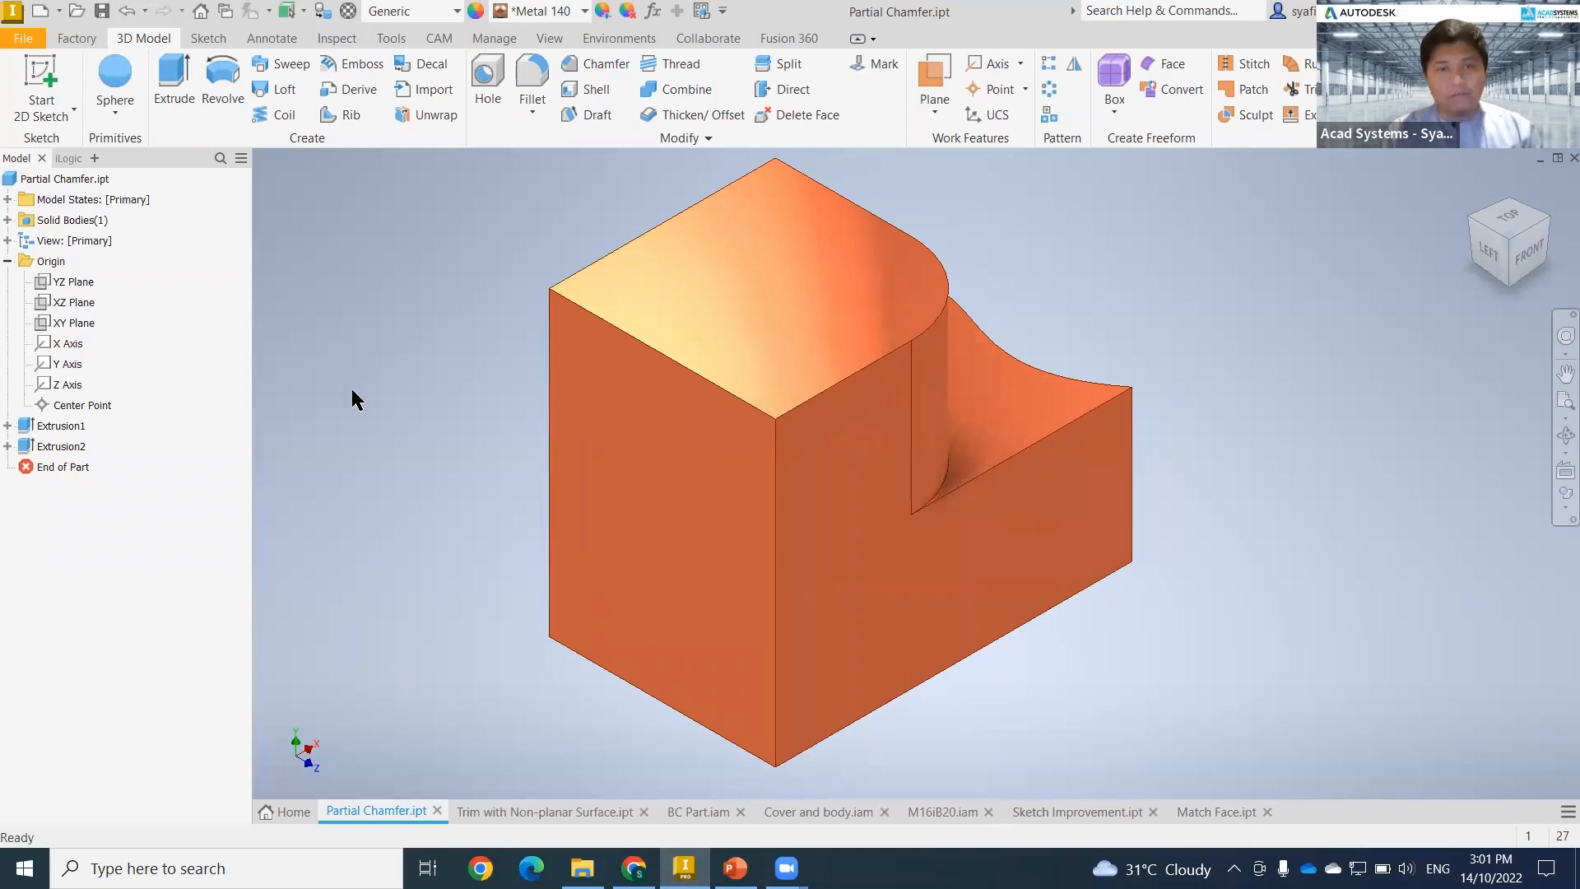
left_click(593, 67)
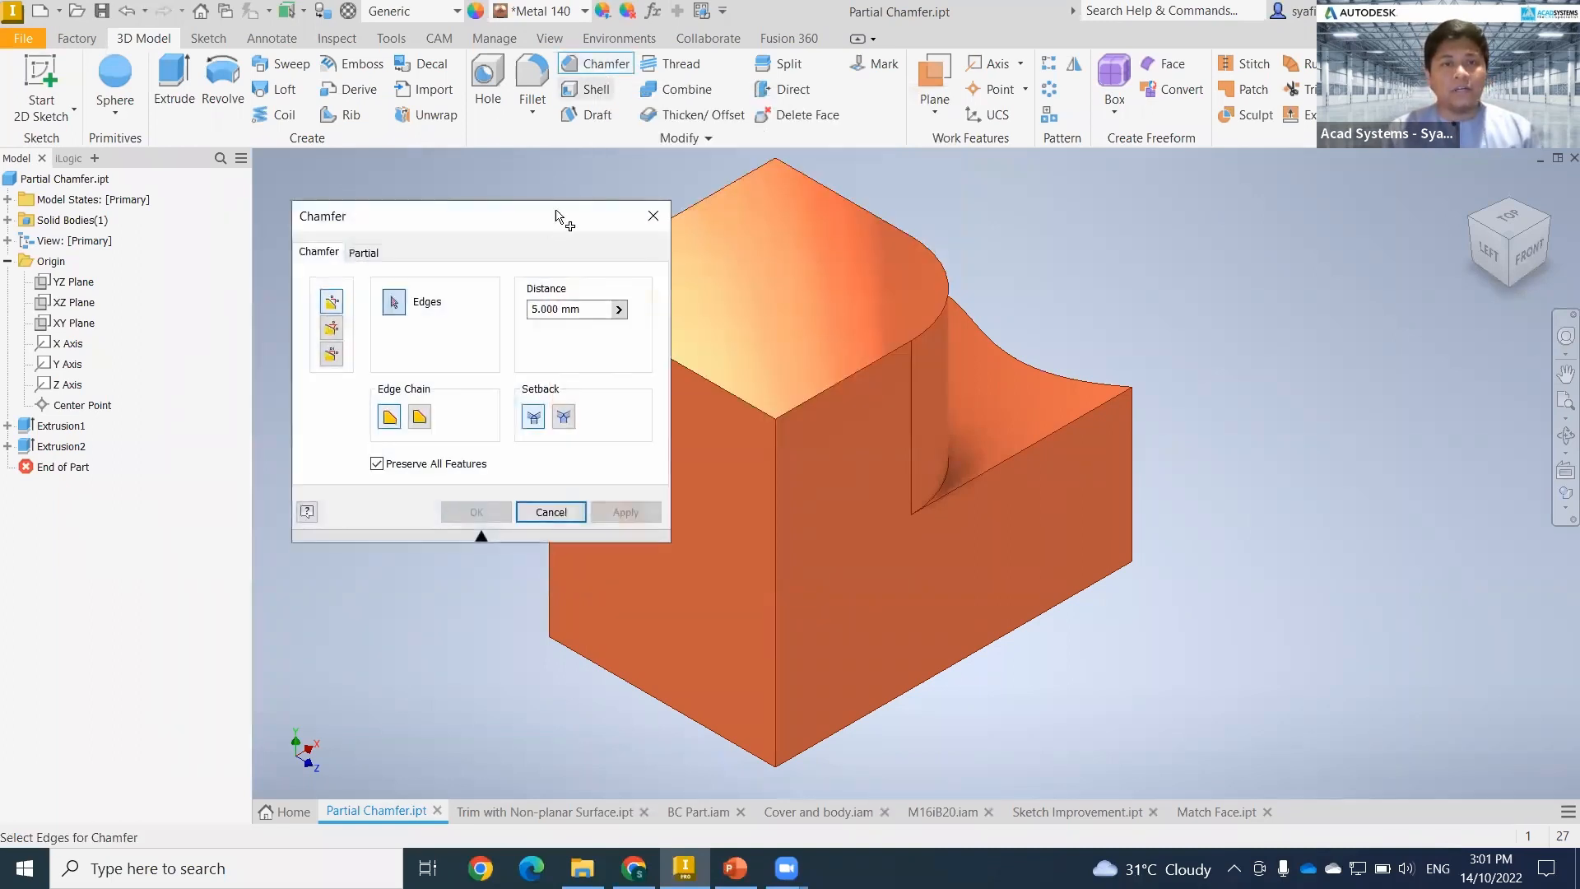
left_click_drag(394, 234, 215, 240)
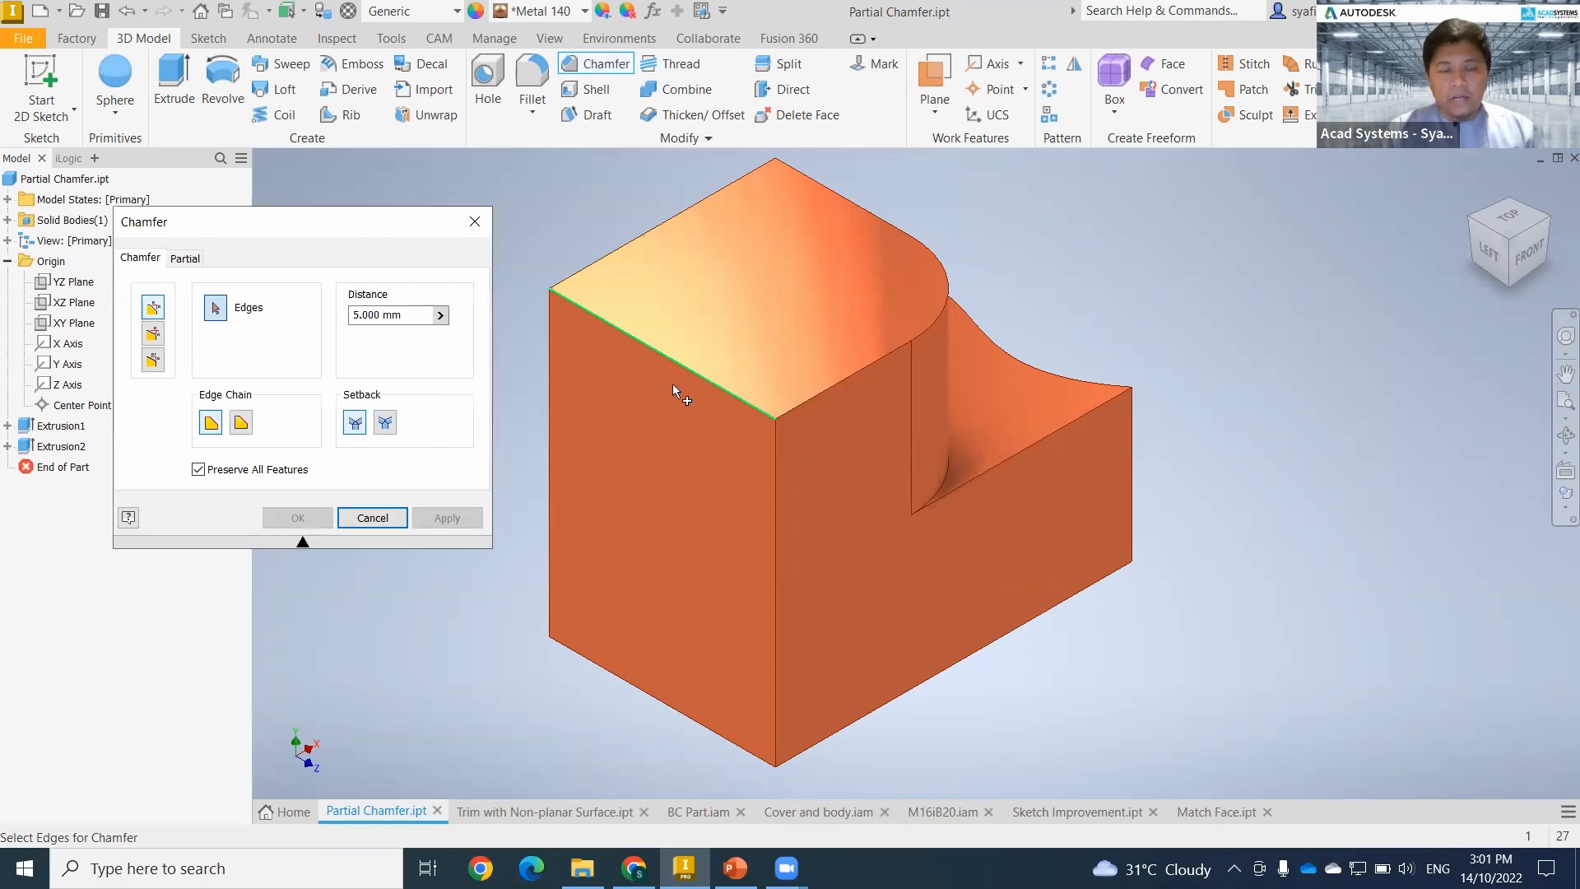
scroll(609, 364, "up", 1)
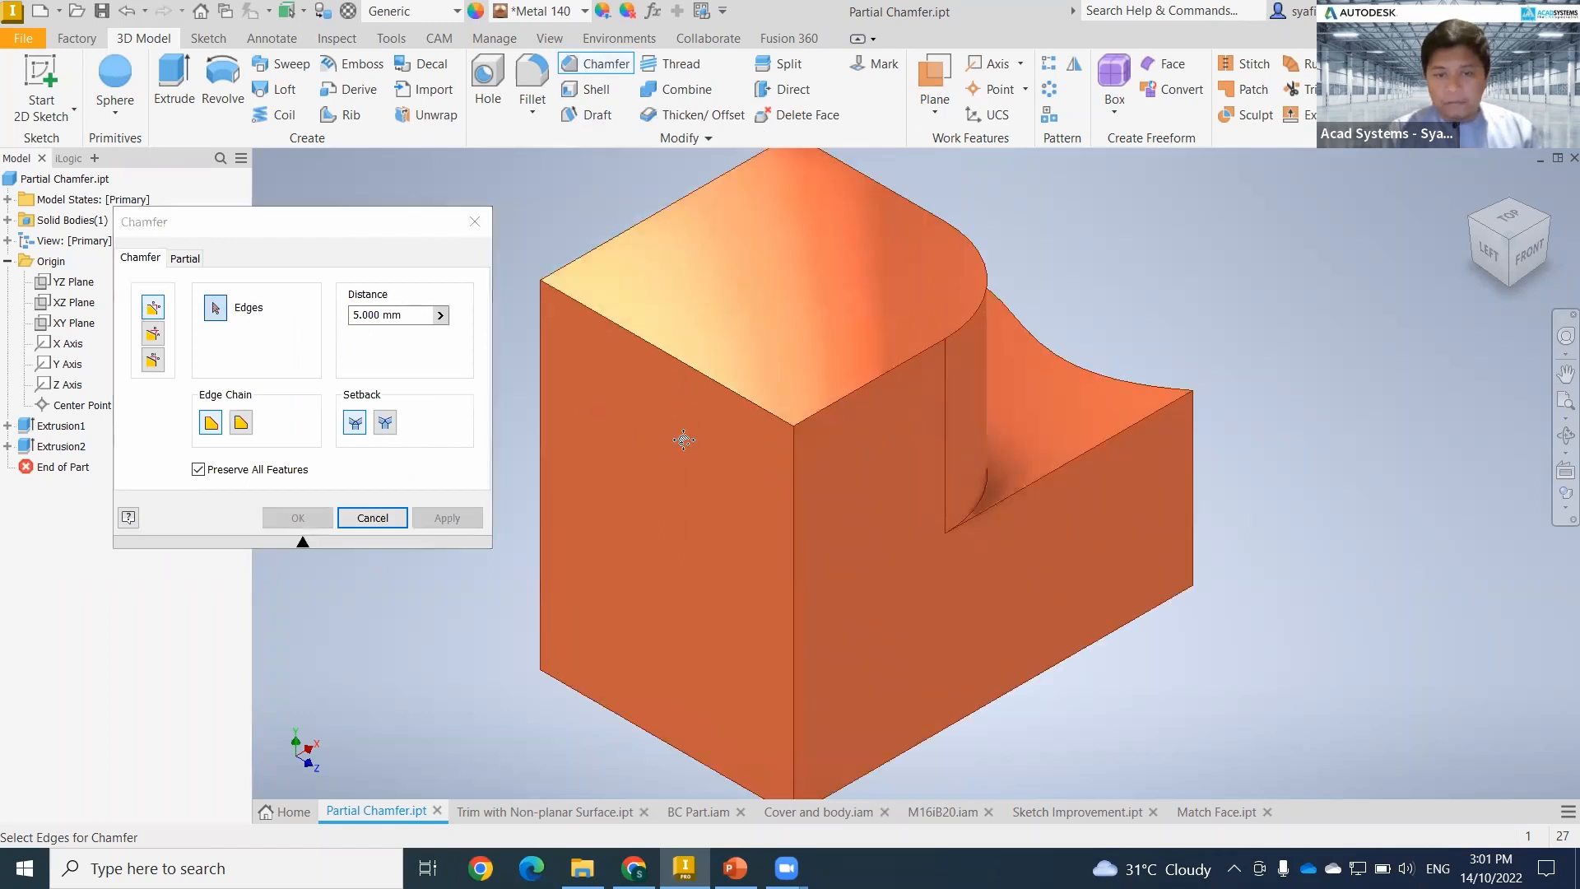
middle_click_drag(632, 366, 720, 436)
left_click(739, 410)
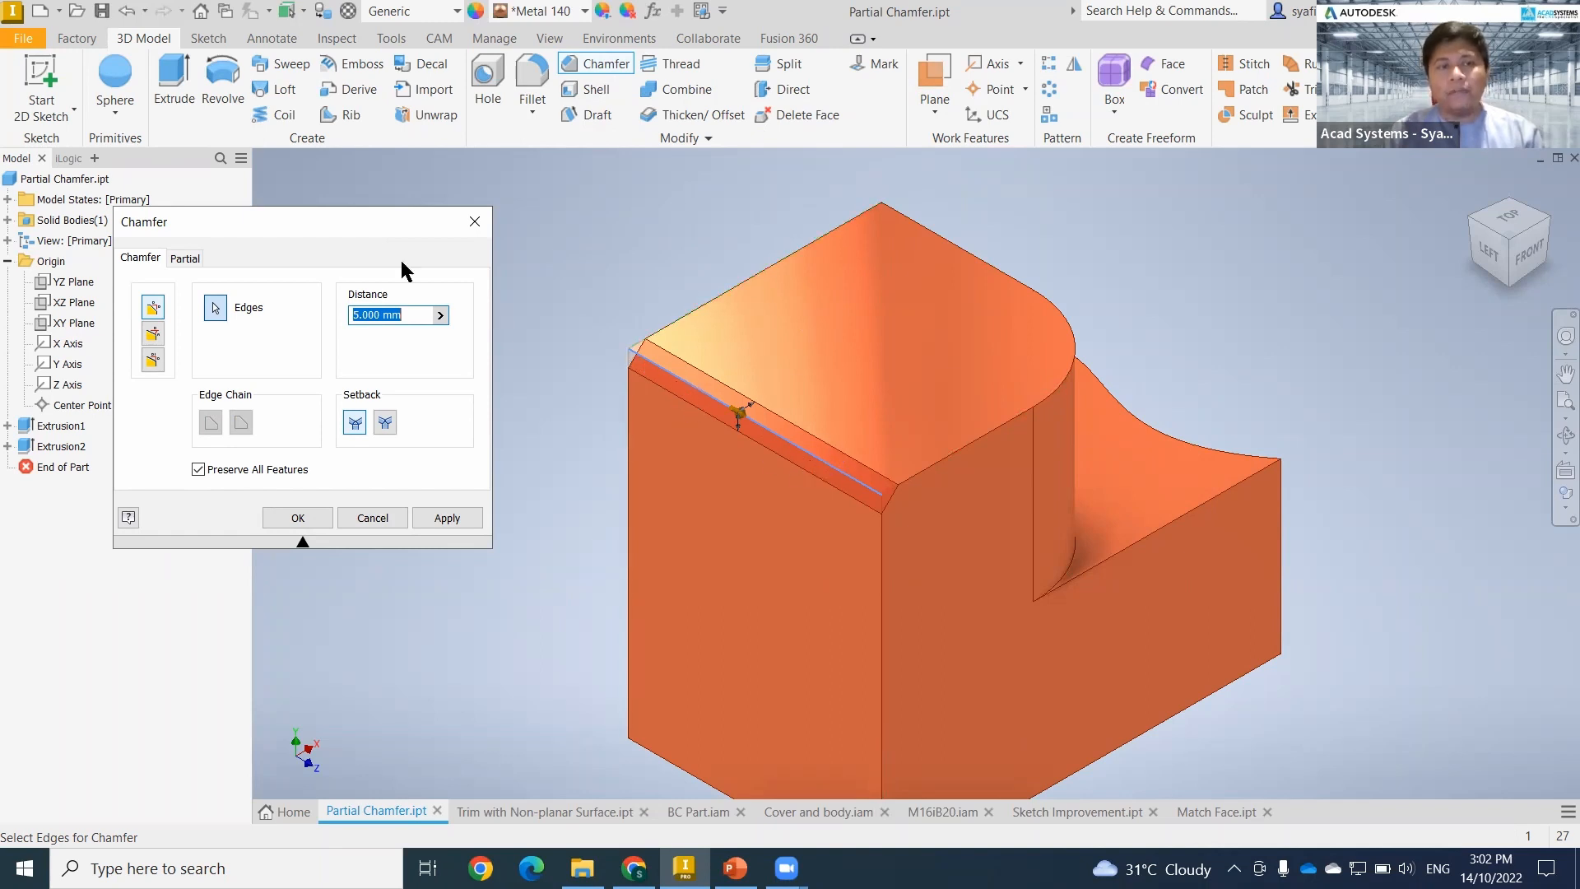
- Limit the chamfer to part of the edge, beginning about 11.3 mm from the start and running about 41.4 mm
left_click_drag(377, 222, 561, 233)
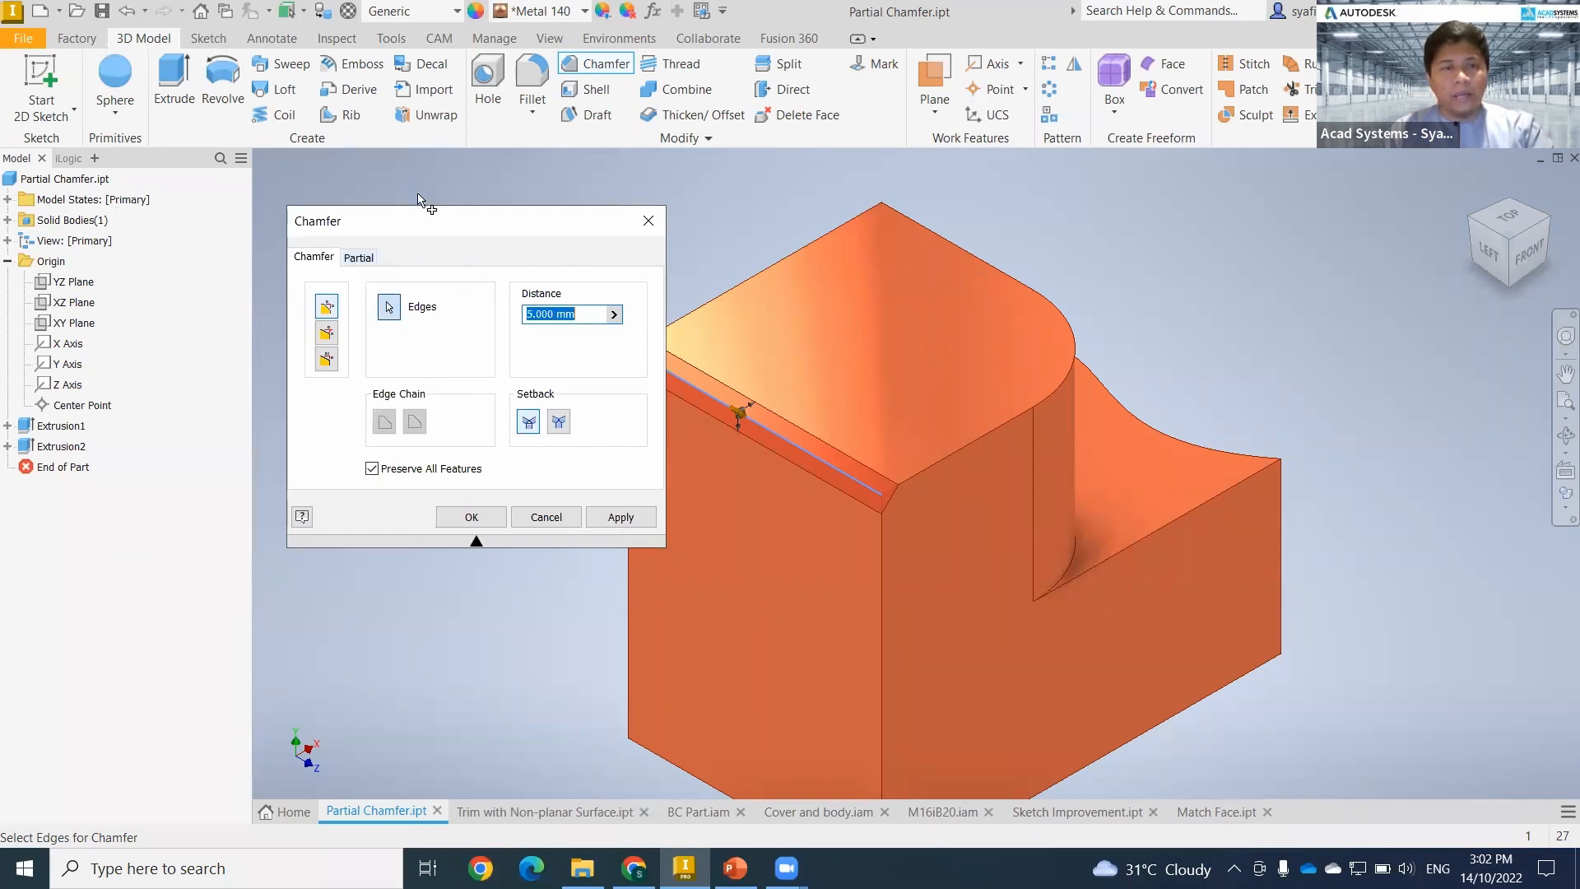
left_click_drag(421, 209, 437, 190)
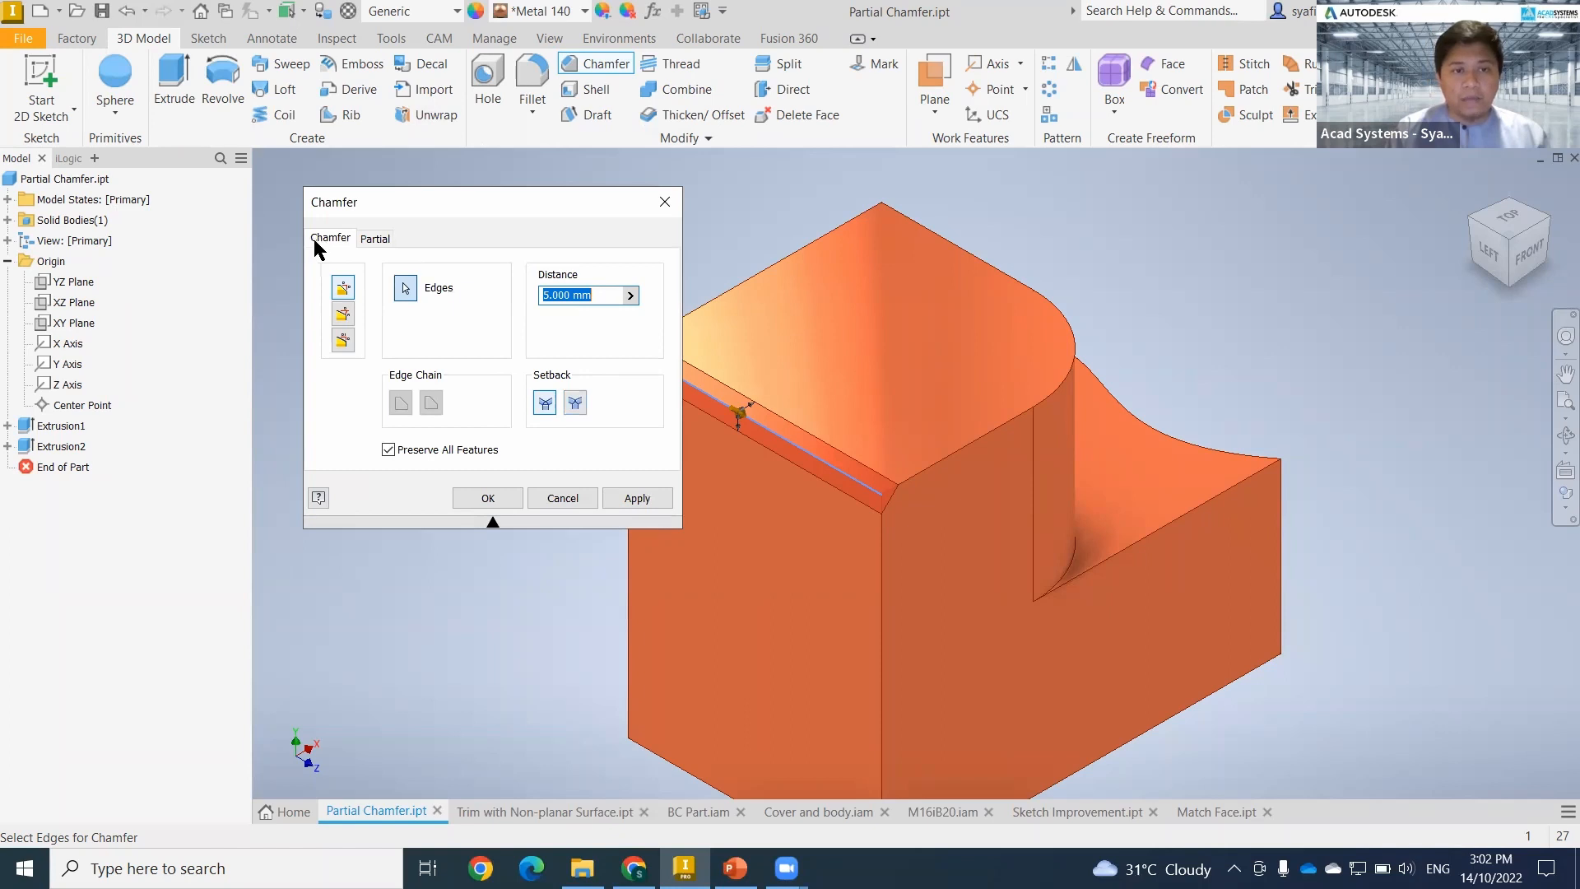
left_click(376, 238)
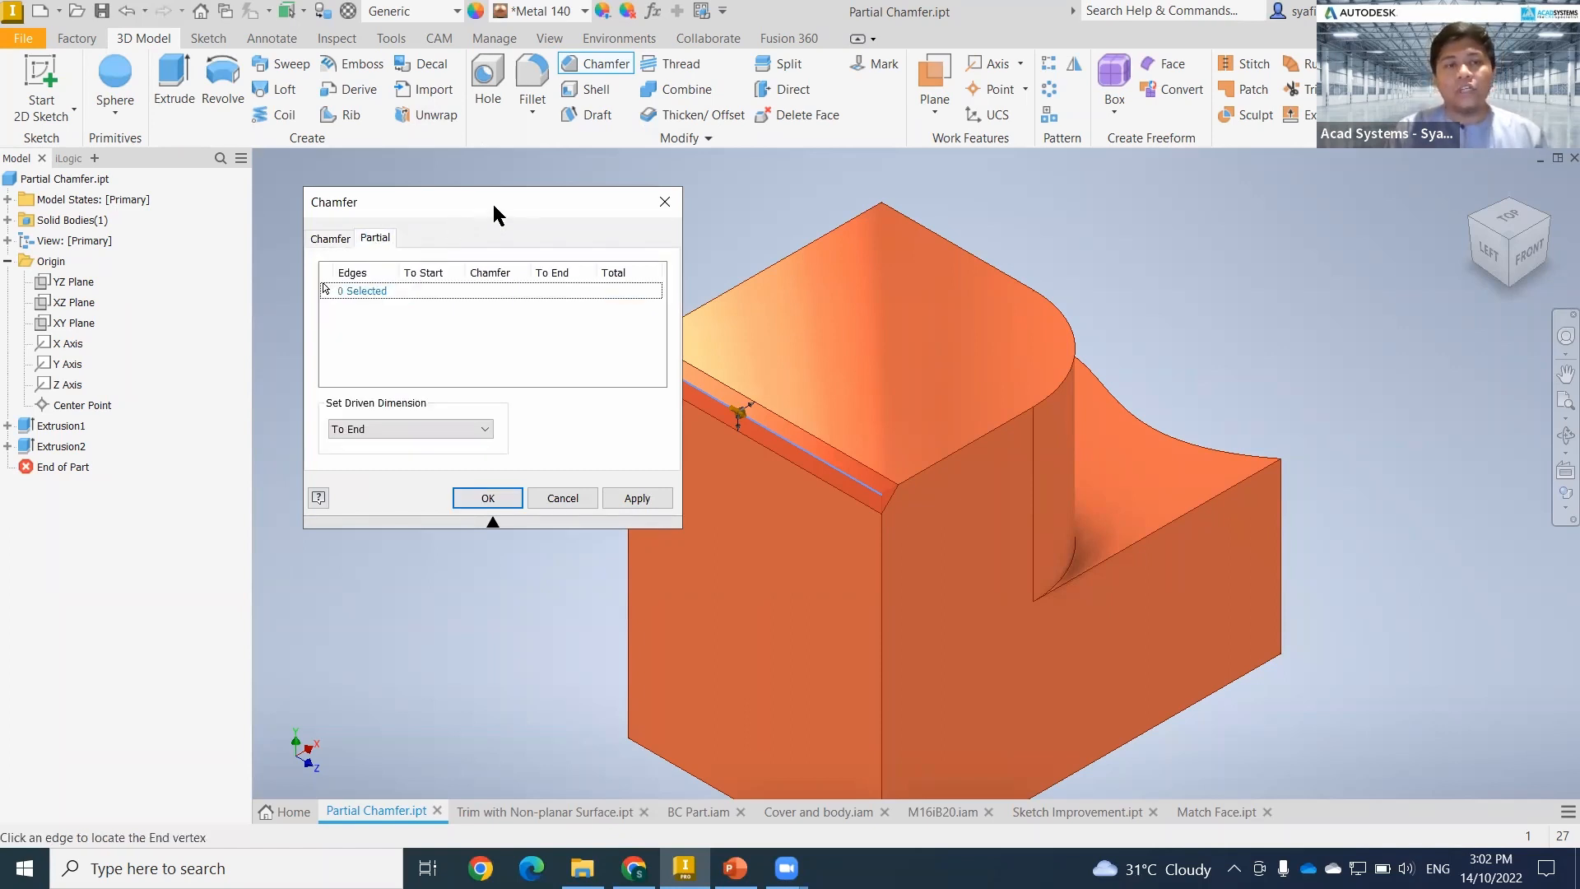
left_click_drag(477, 194, 326, 164)
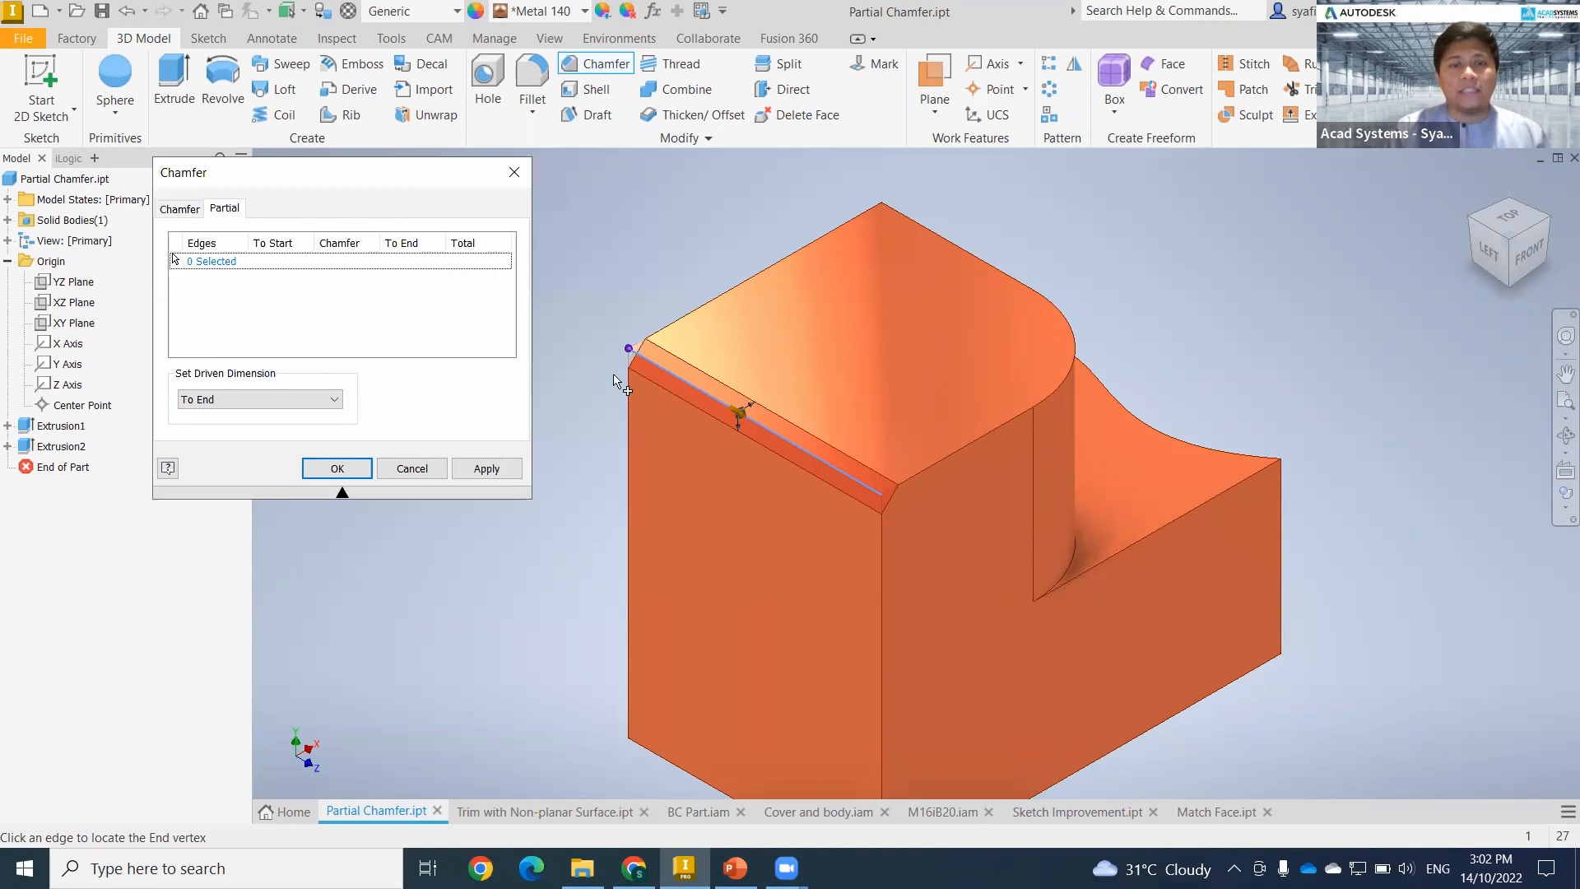
left_click(684, 384)
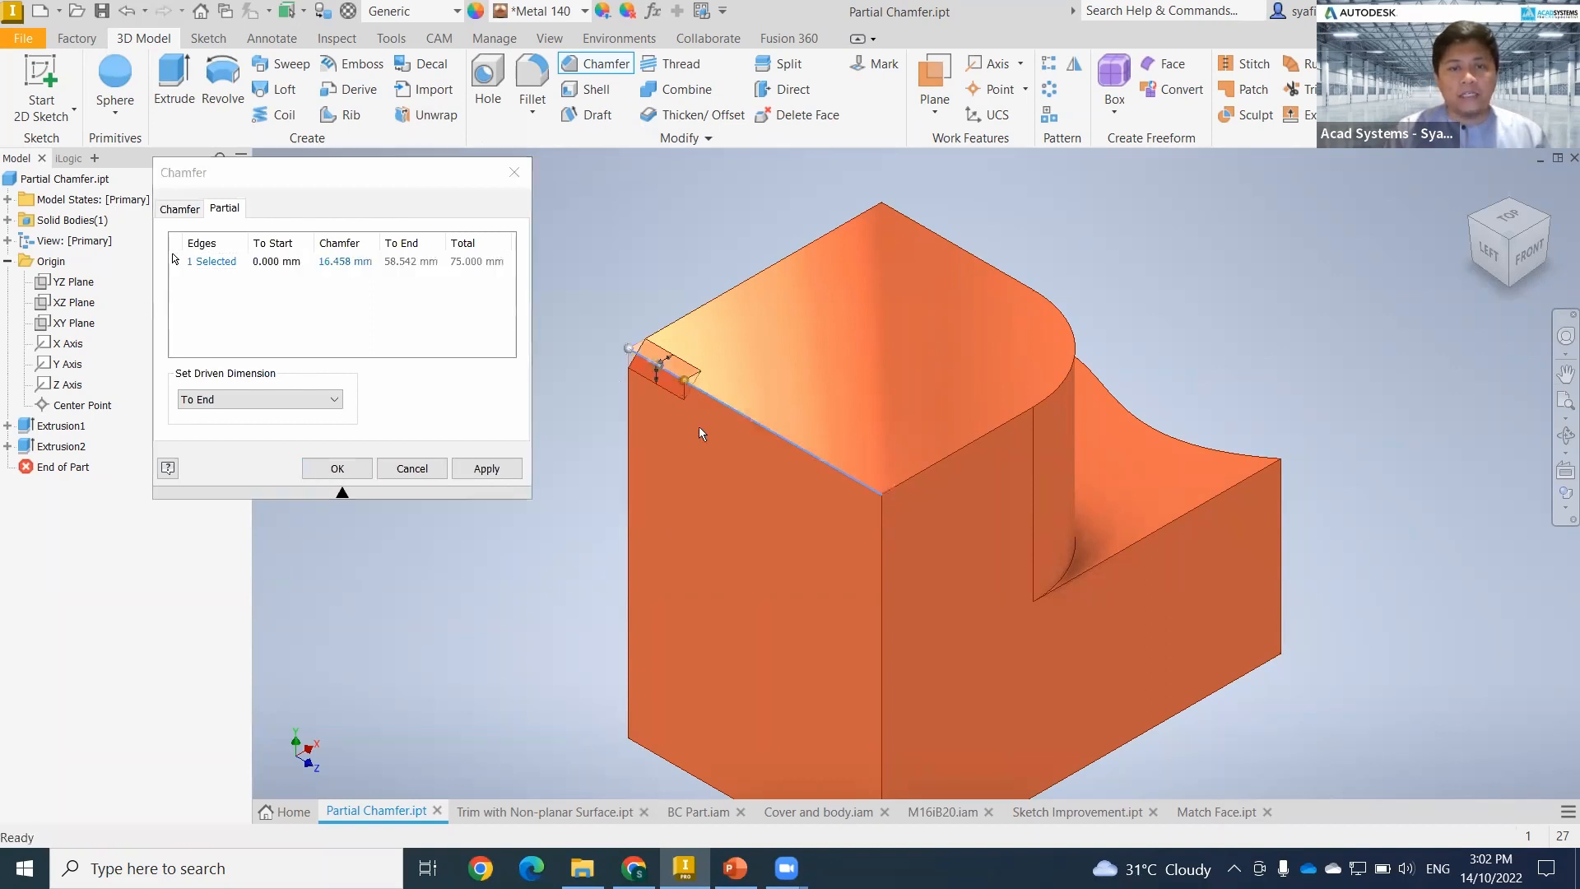
left_click_drag(683, 378, 840, 471)
left_click_drag(632, 353, 695, 395)
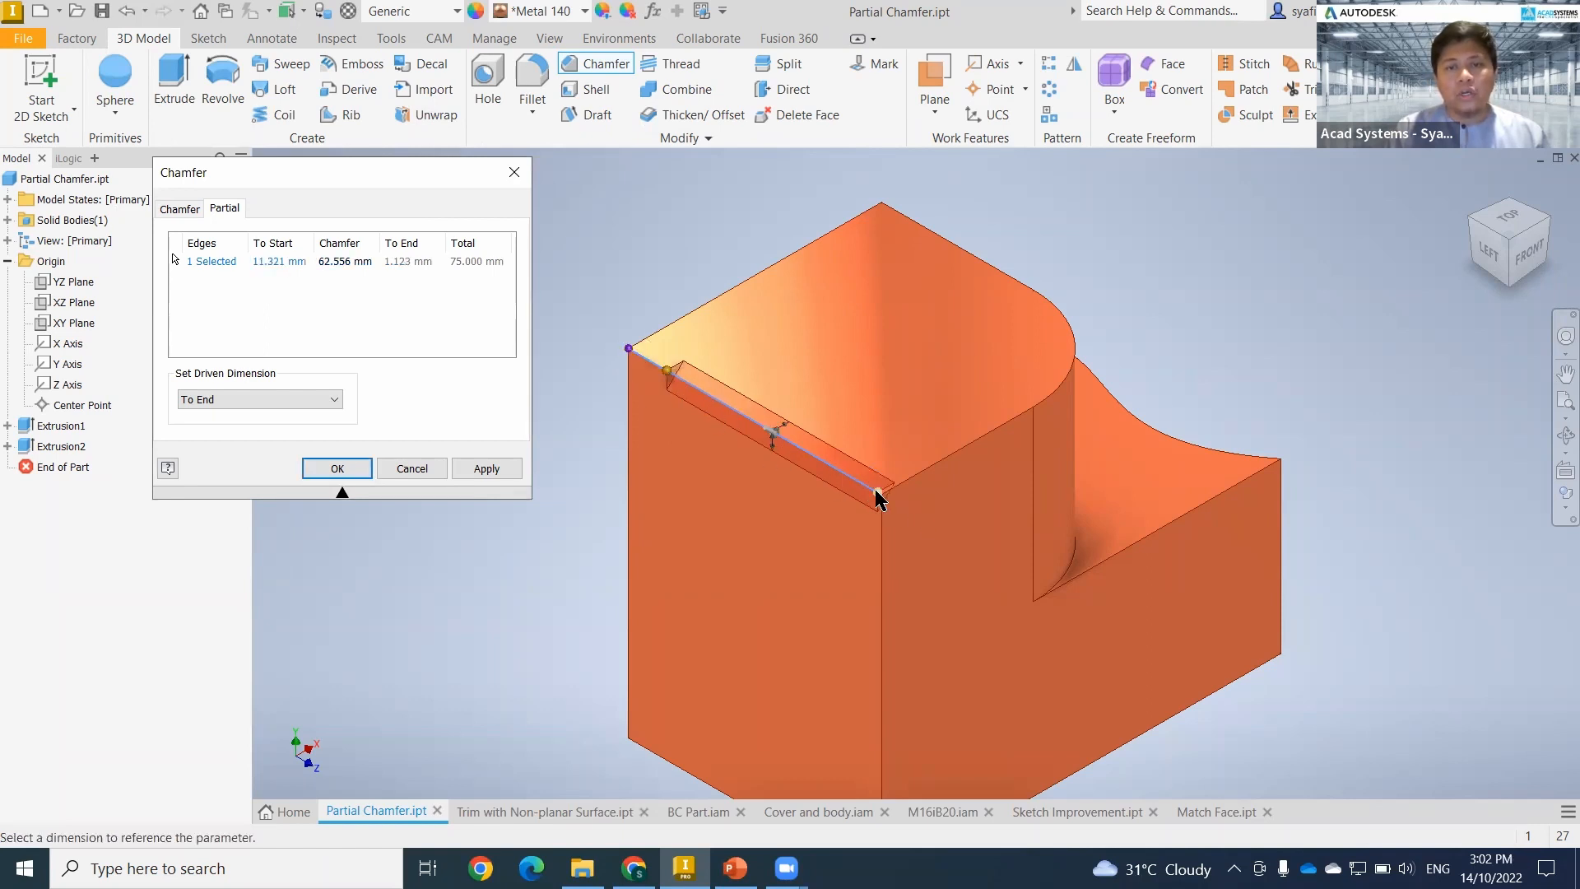
left_click_drag(878, 492, 808, 453)
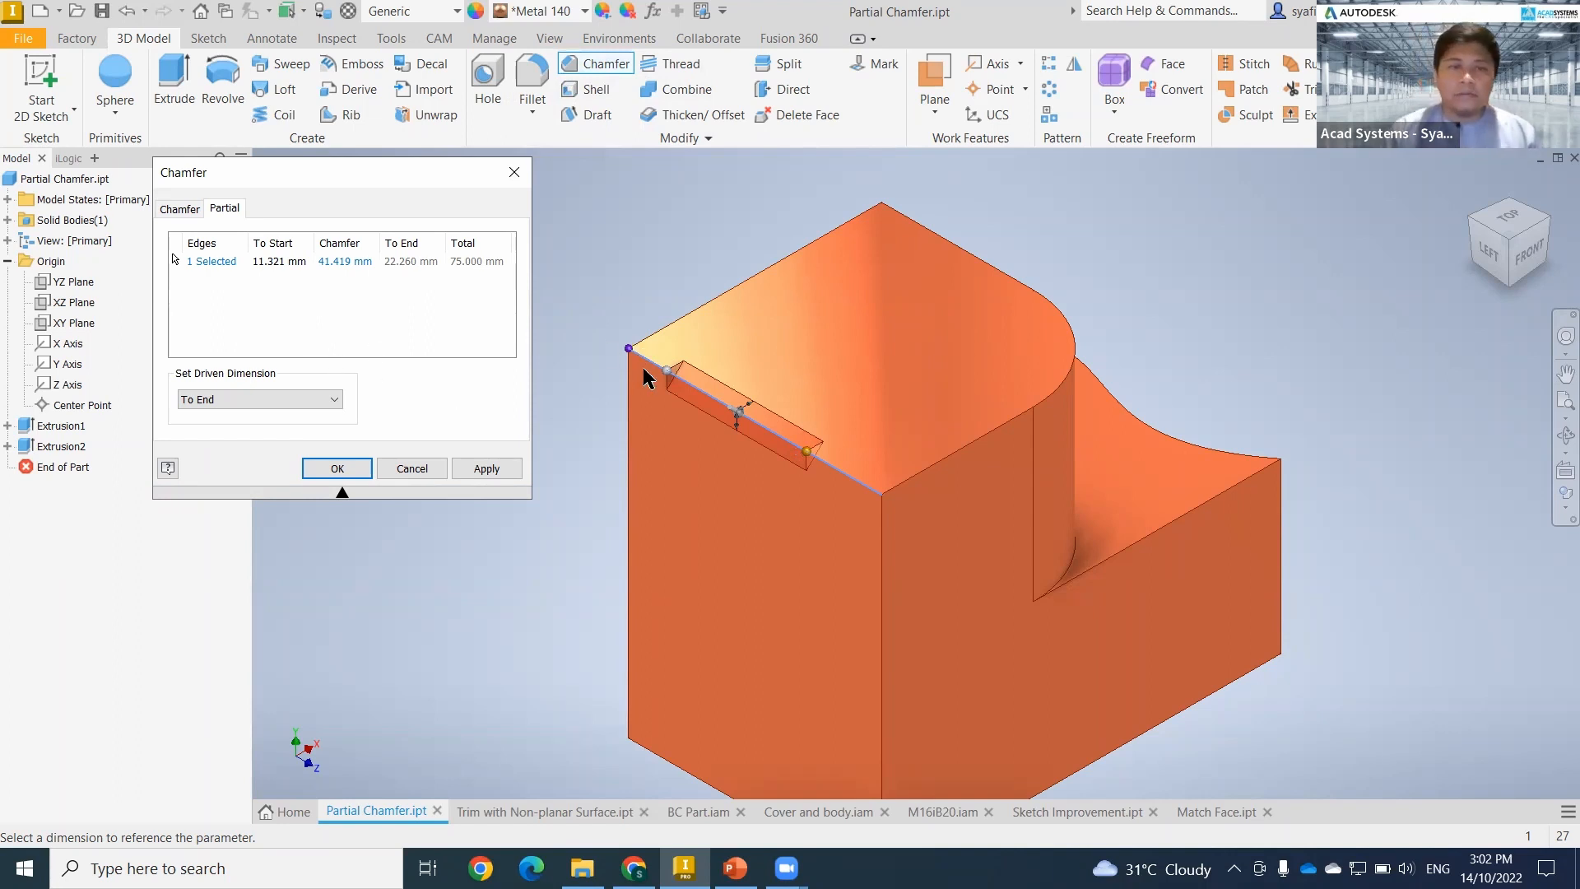
- Make To Start the driven dimension and create the partial chamfer on the straight edge
left_click(281, 261)
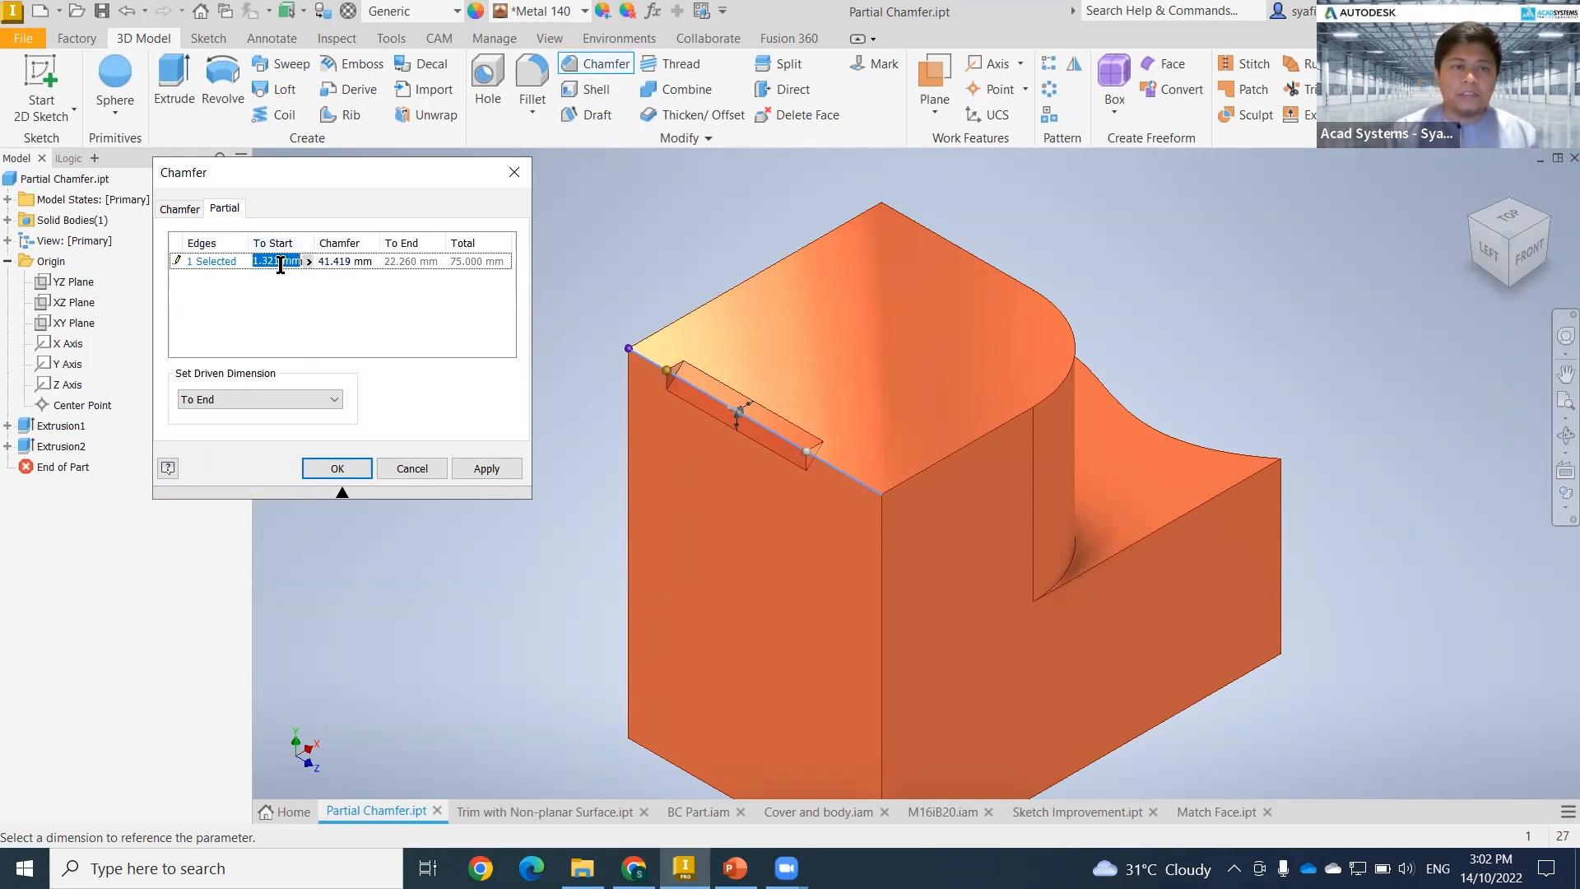
left_click(339, 262)
key("Return")
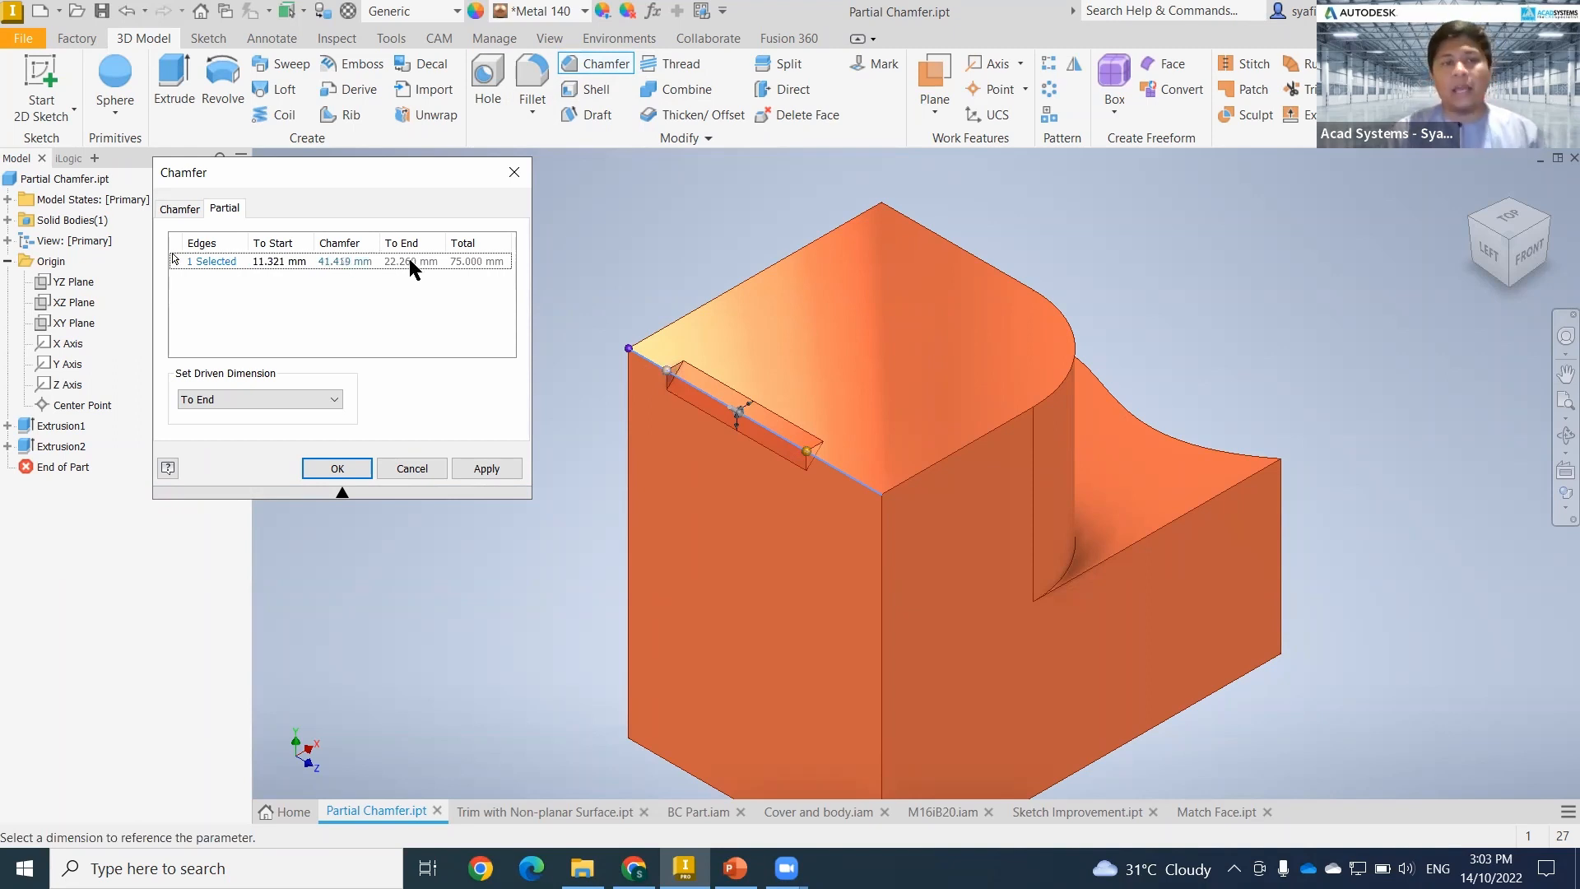
left_click(315, 401)
left_click(245, 413)
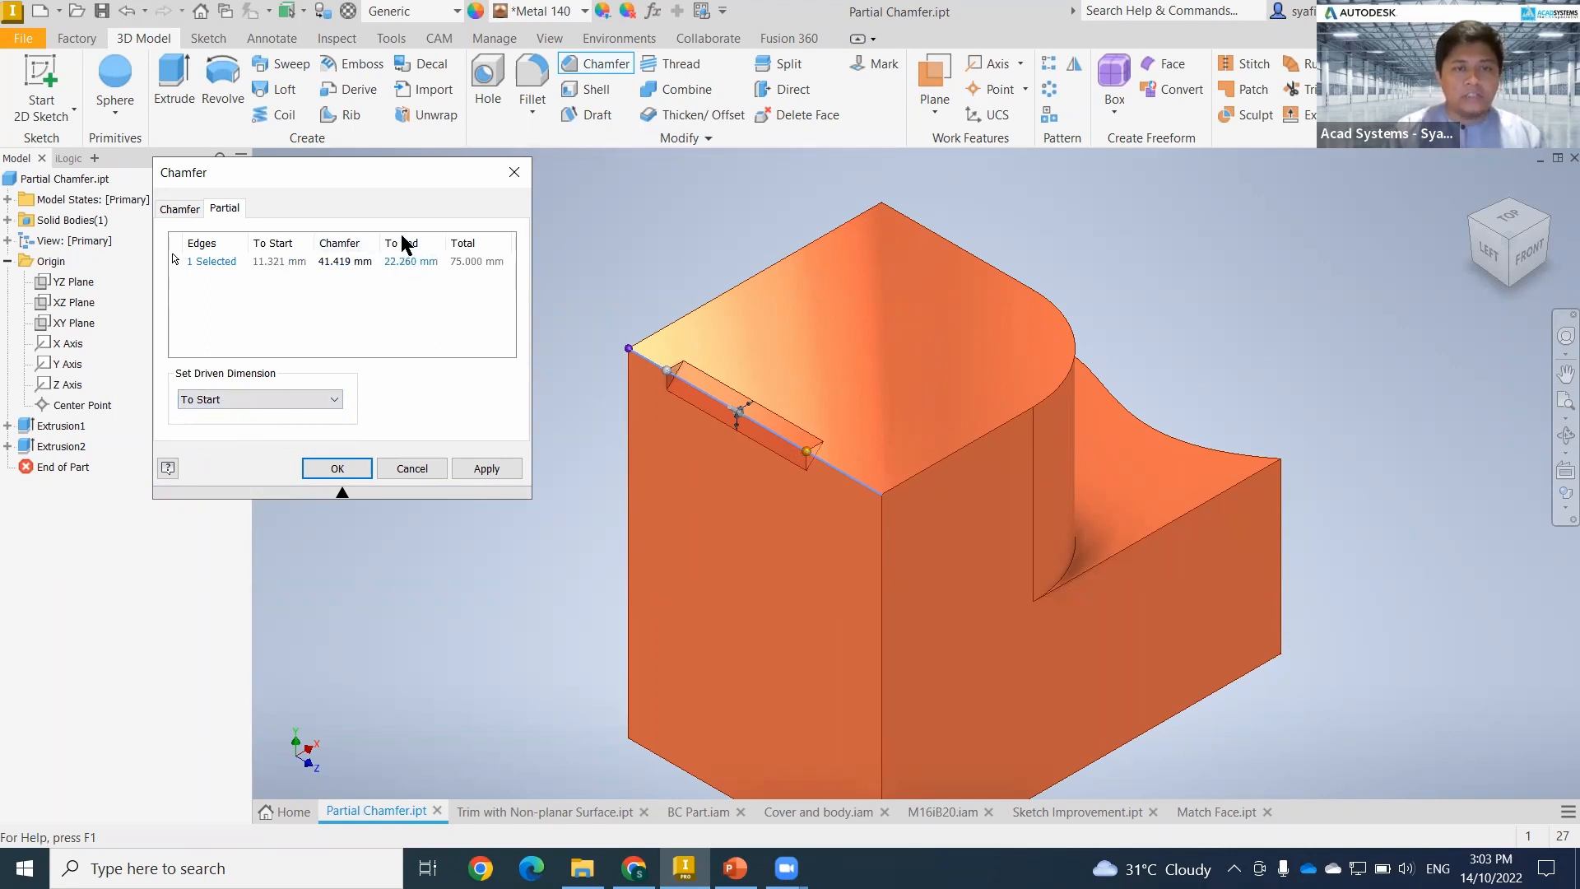
left_click(407, 261)
left_click(344, 261)
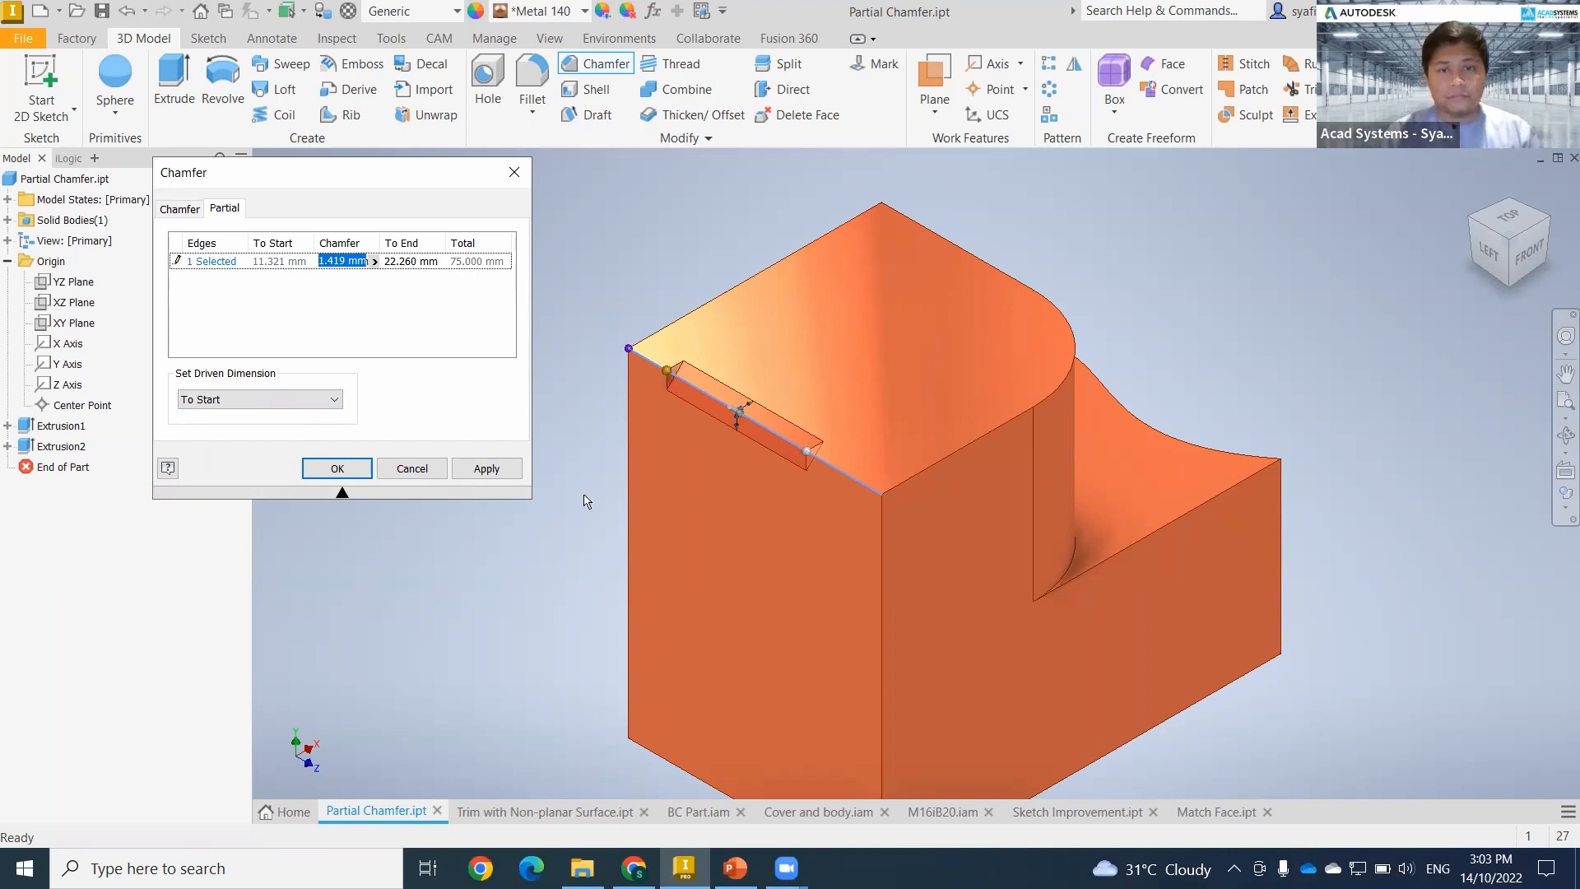
key("alt+Tab")
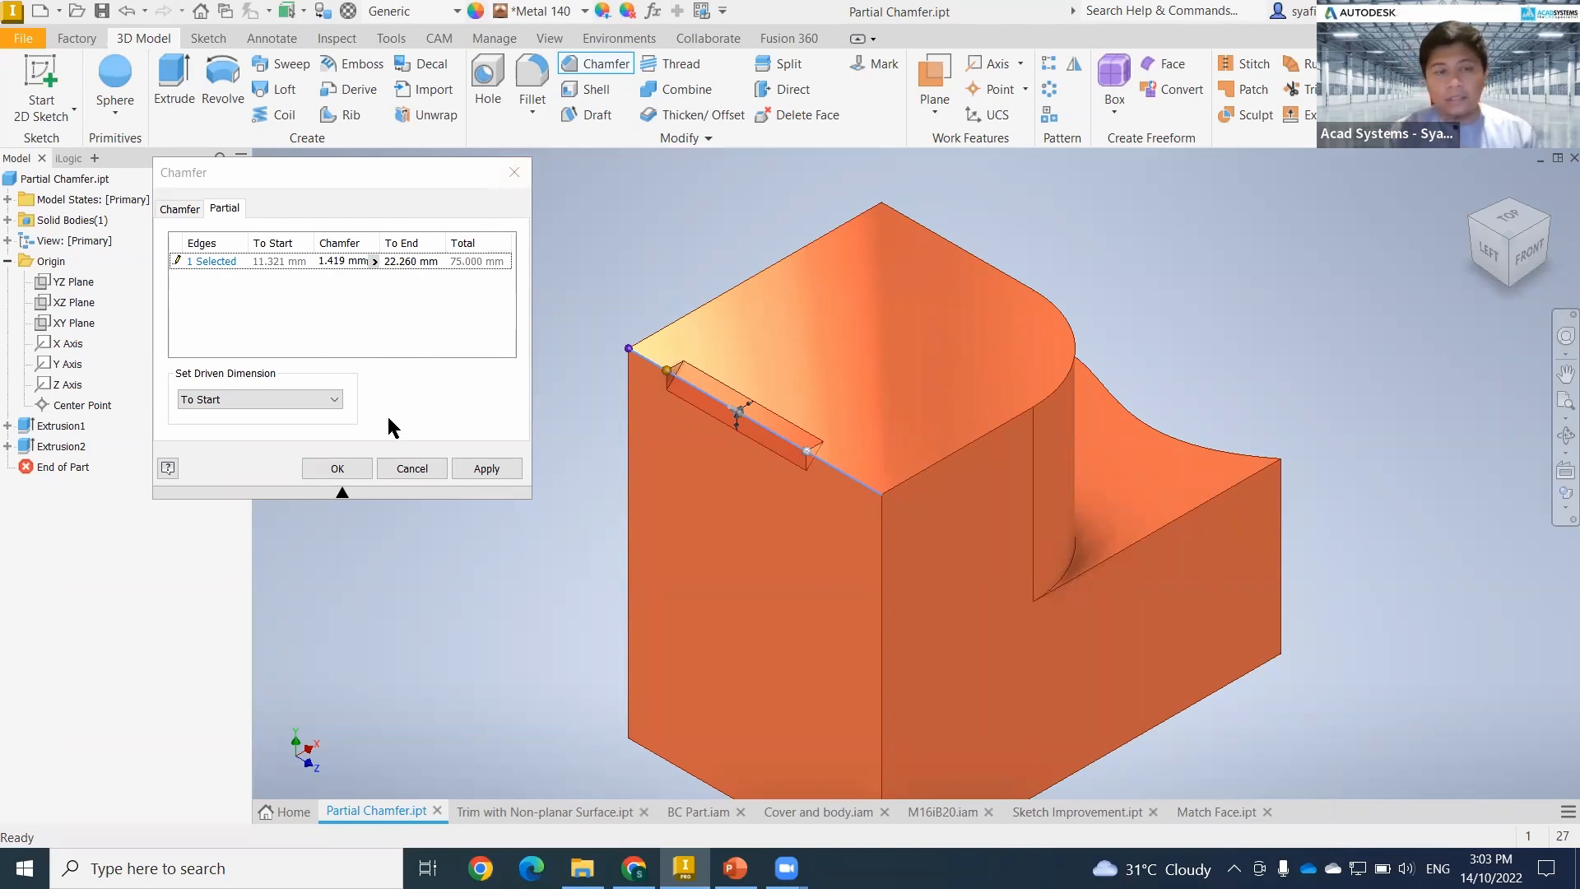
left_click(339, 469)
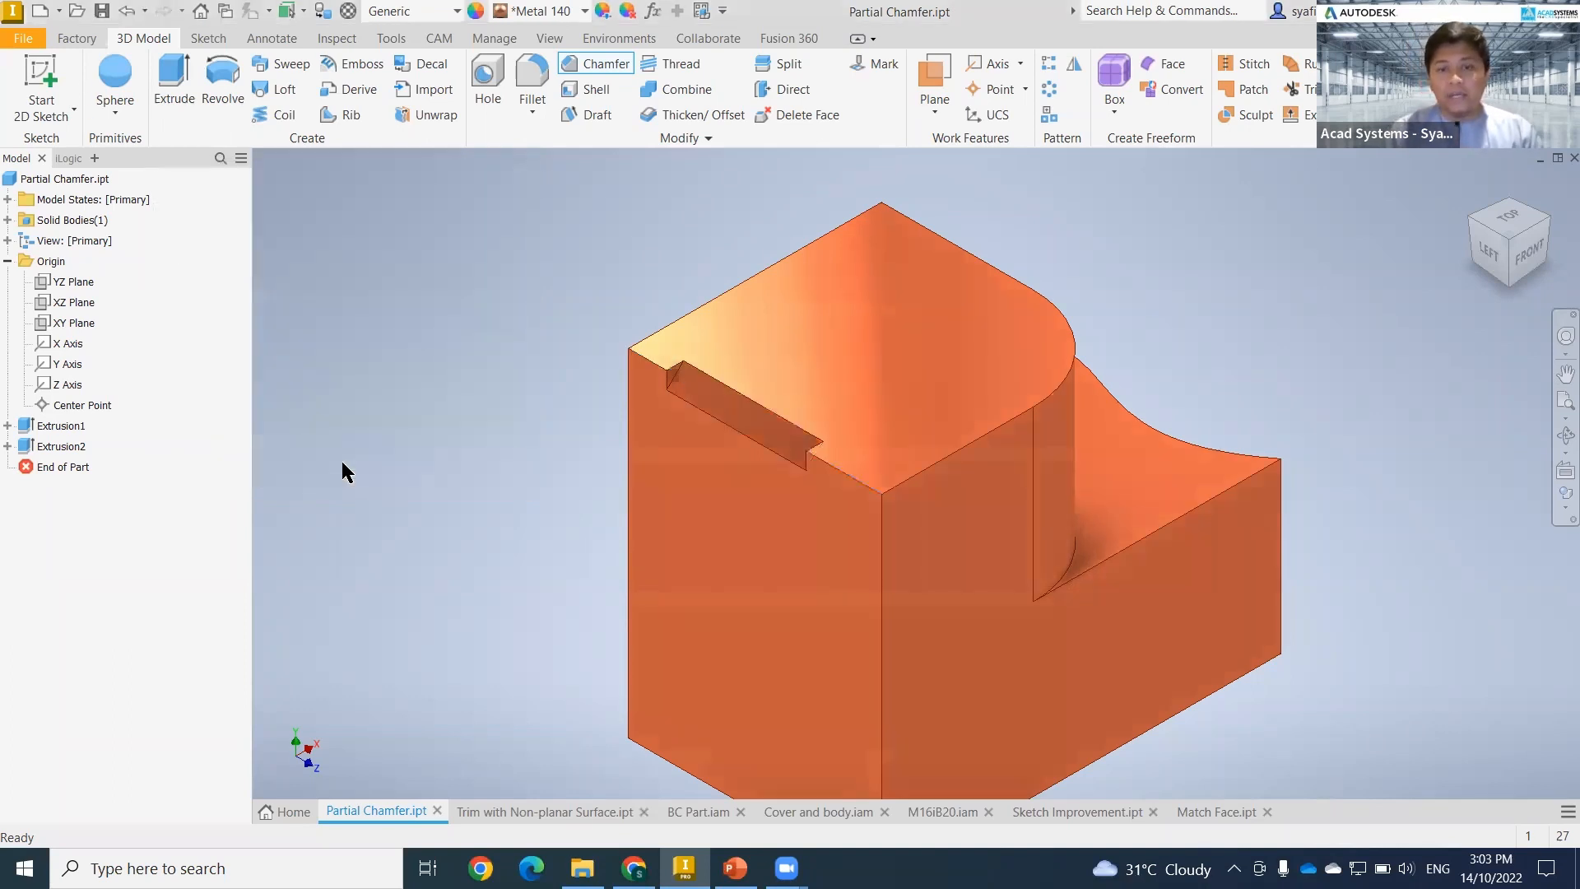
- Begin another 5 mm chamfer on the upper long edge of the partial chamfer just cut
left_click(593, 66)
middle_click_drag(565, 557, 602, 553)
left_click(231, 211)
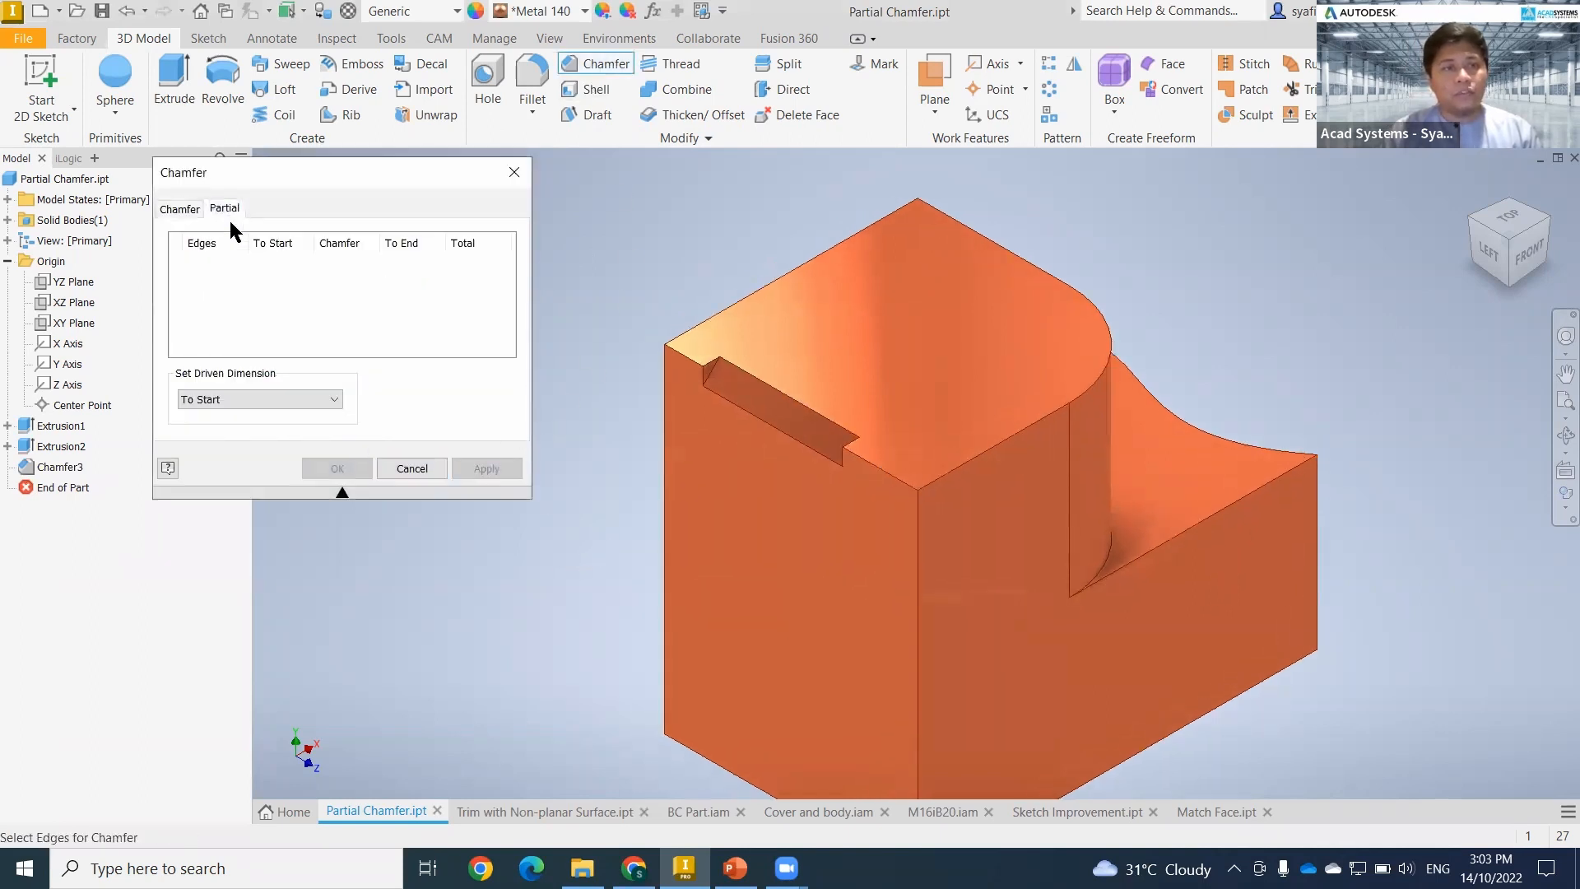
left_click(180, 210)
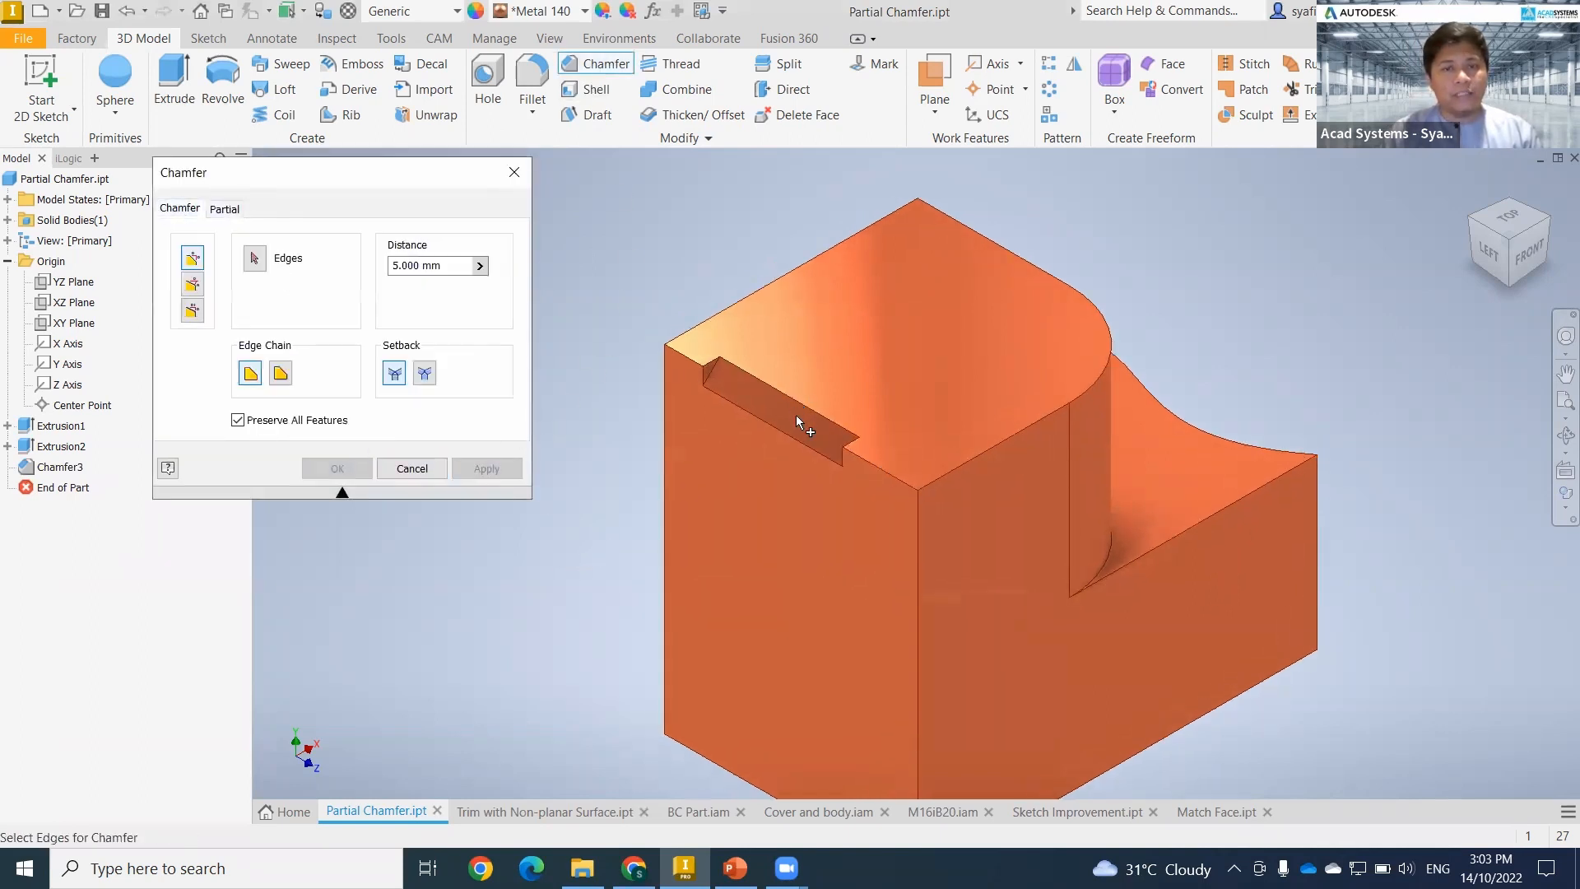
left_click(799, 407)
- Limit this second chamfer to about 25.6 mm, ending about 9.8 mm before the edge's end, and create it
left_click(232, 210)
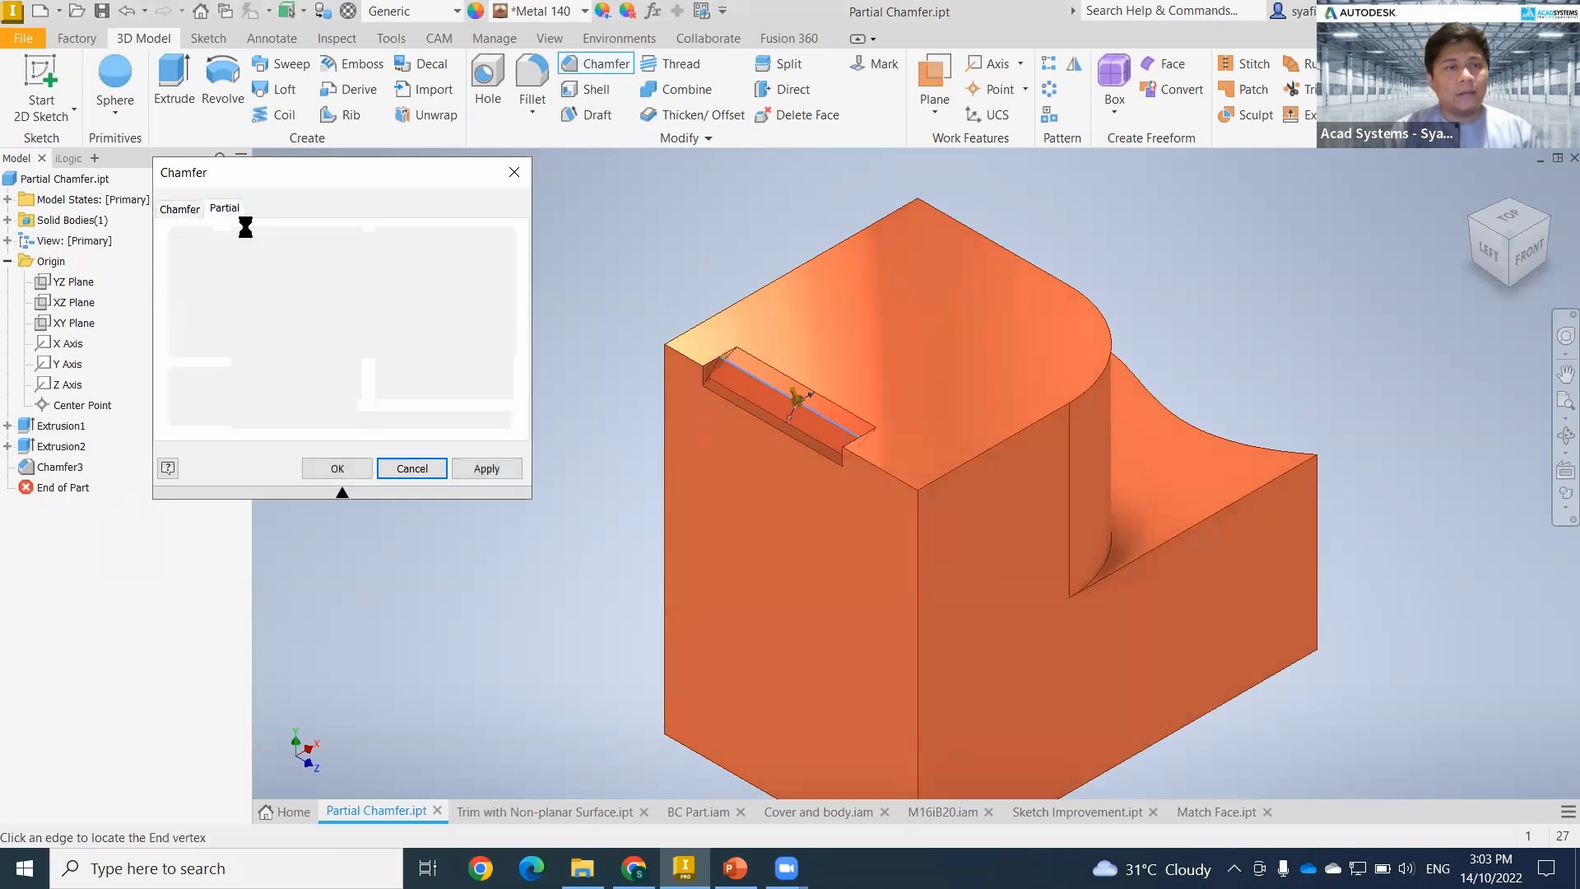
left_click(845, 427)
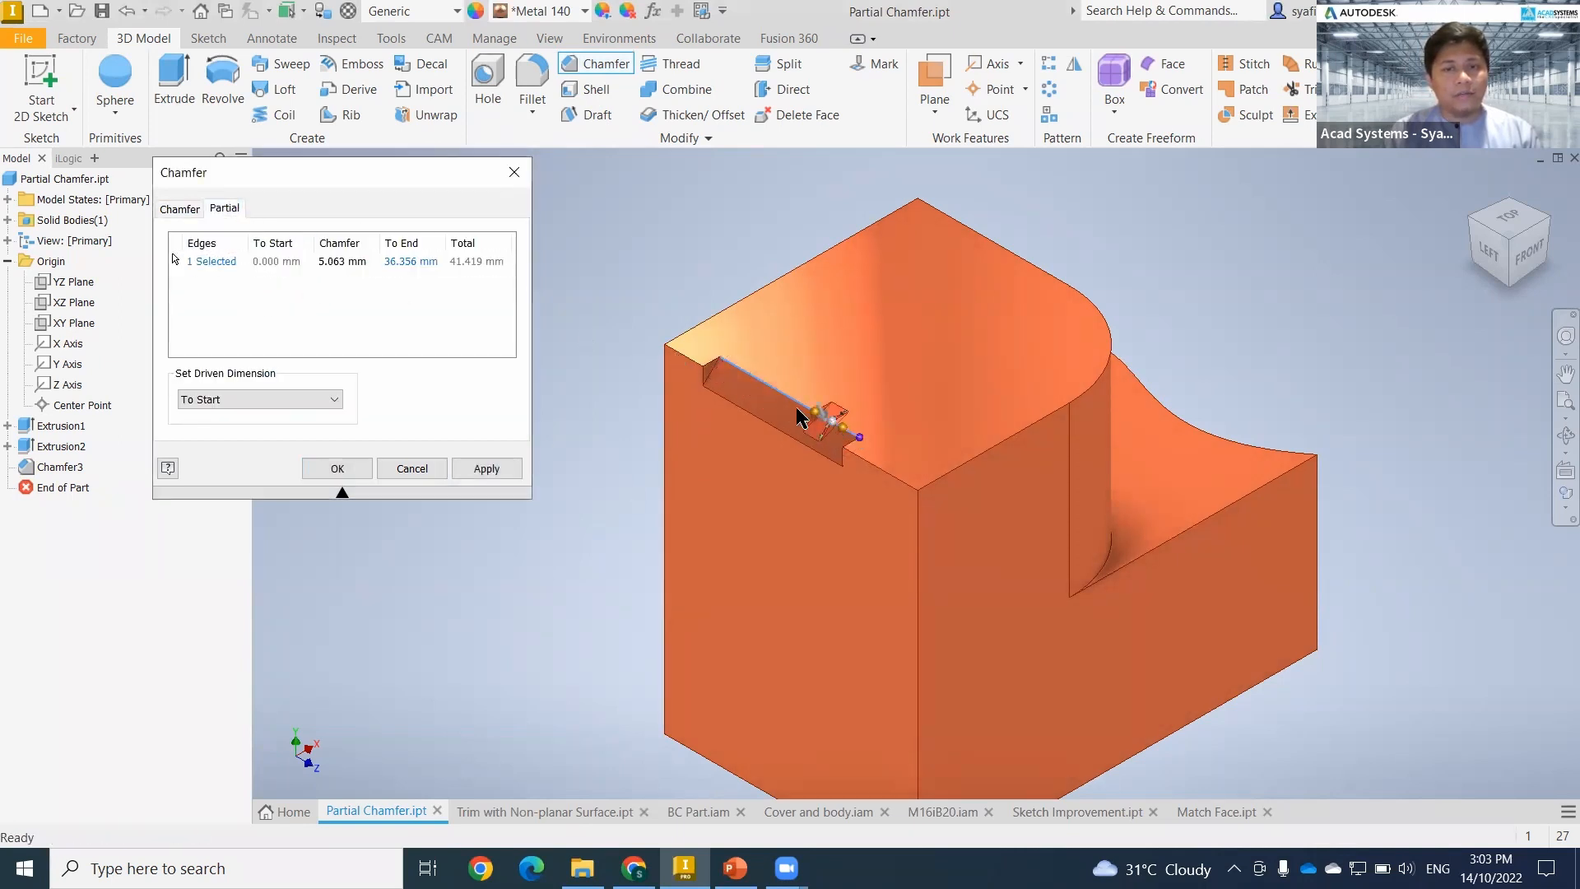
left_click_drag(756, 384, 840, 430)
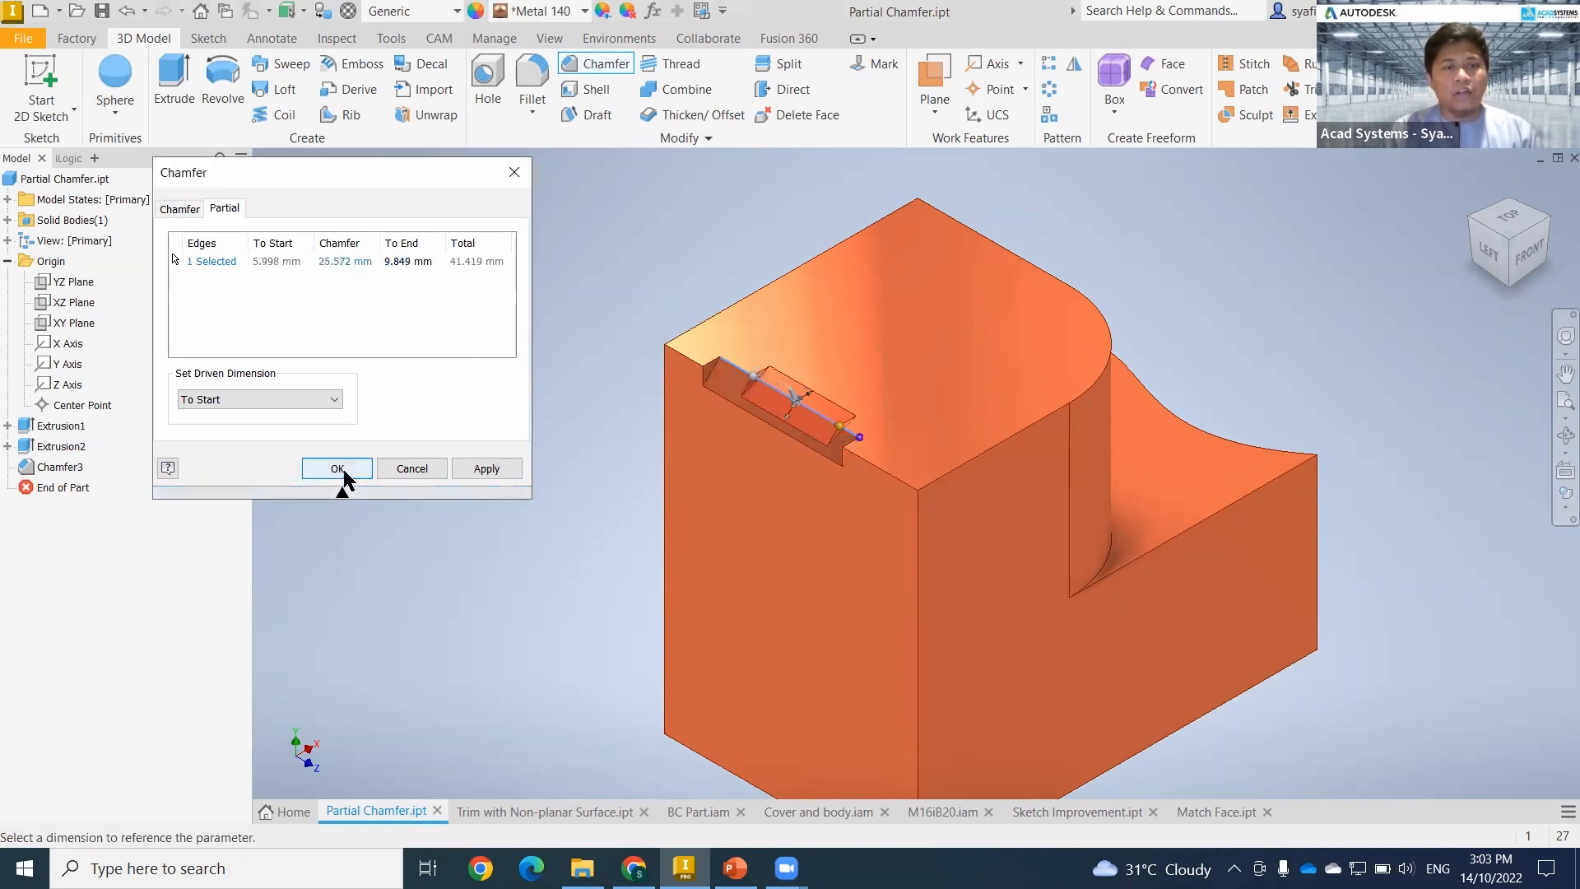
left_click(363, 468)
scroll(772, 425, "up", 8)
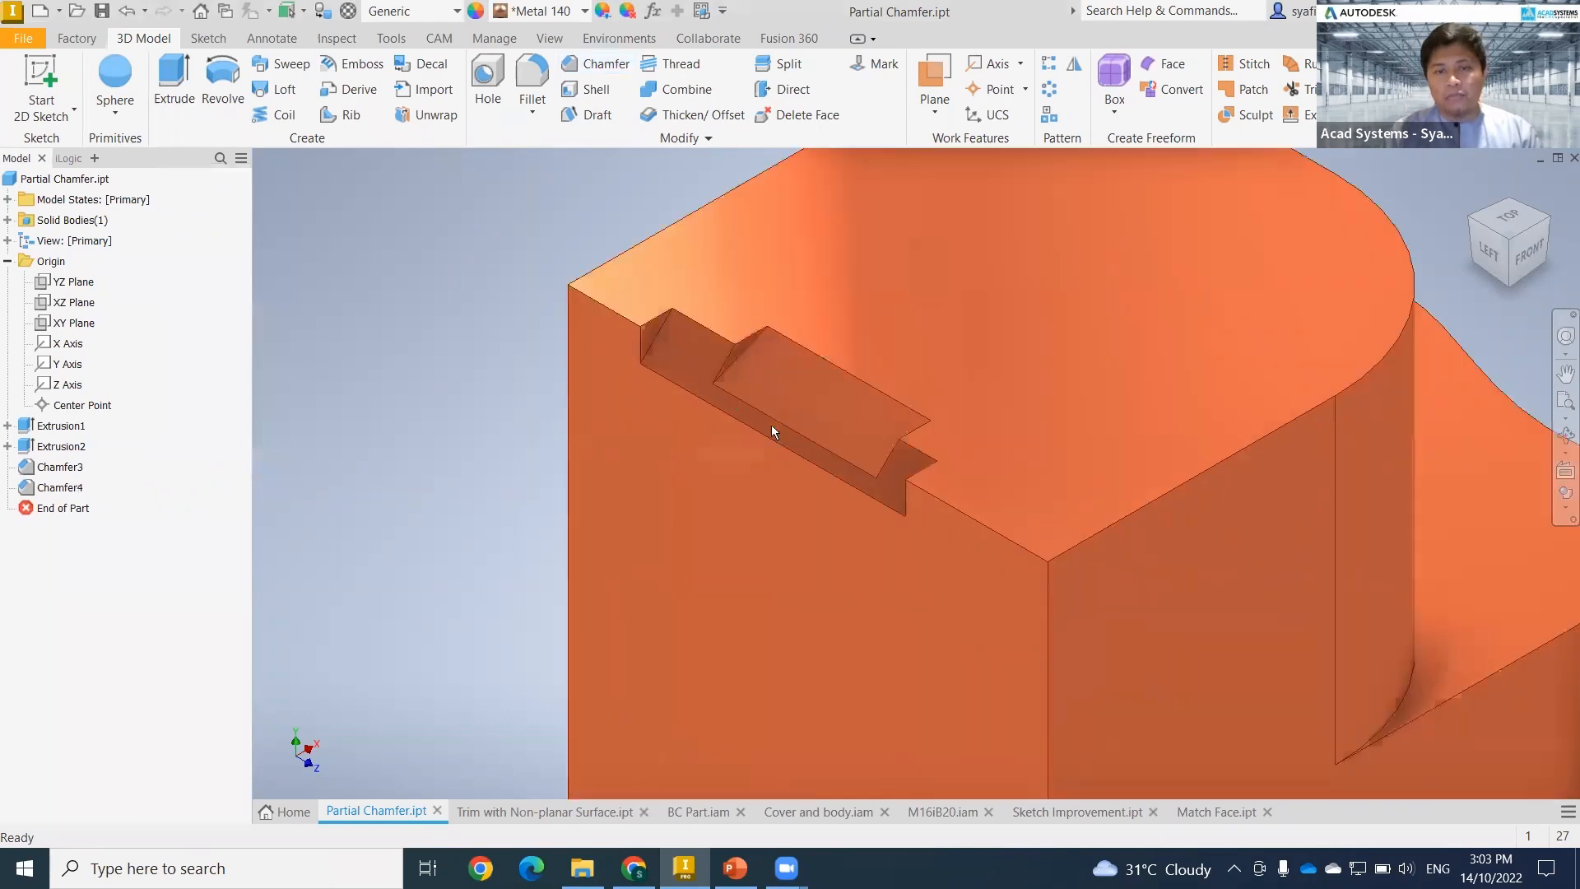
- Turn to the front-right view and select the tangent upper edge chain around the rounded corner for a 5 mm chamfer
scroll(781, 477, "down", 6)
mouse_move(797, 522)
middle_mouse_down("shift")
mouse_move(811, 437)
mouse_move(821, 490)
mouse_move(738, 501)
mouse_move(818, 483)
mouse_move(773, 486)
mouse_move(794, 477)
middle_mouse_up("shift")
middle_click_drag(1370, 262, 1519, 244, "shift")
left_click(1508, 264)
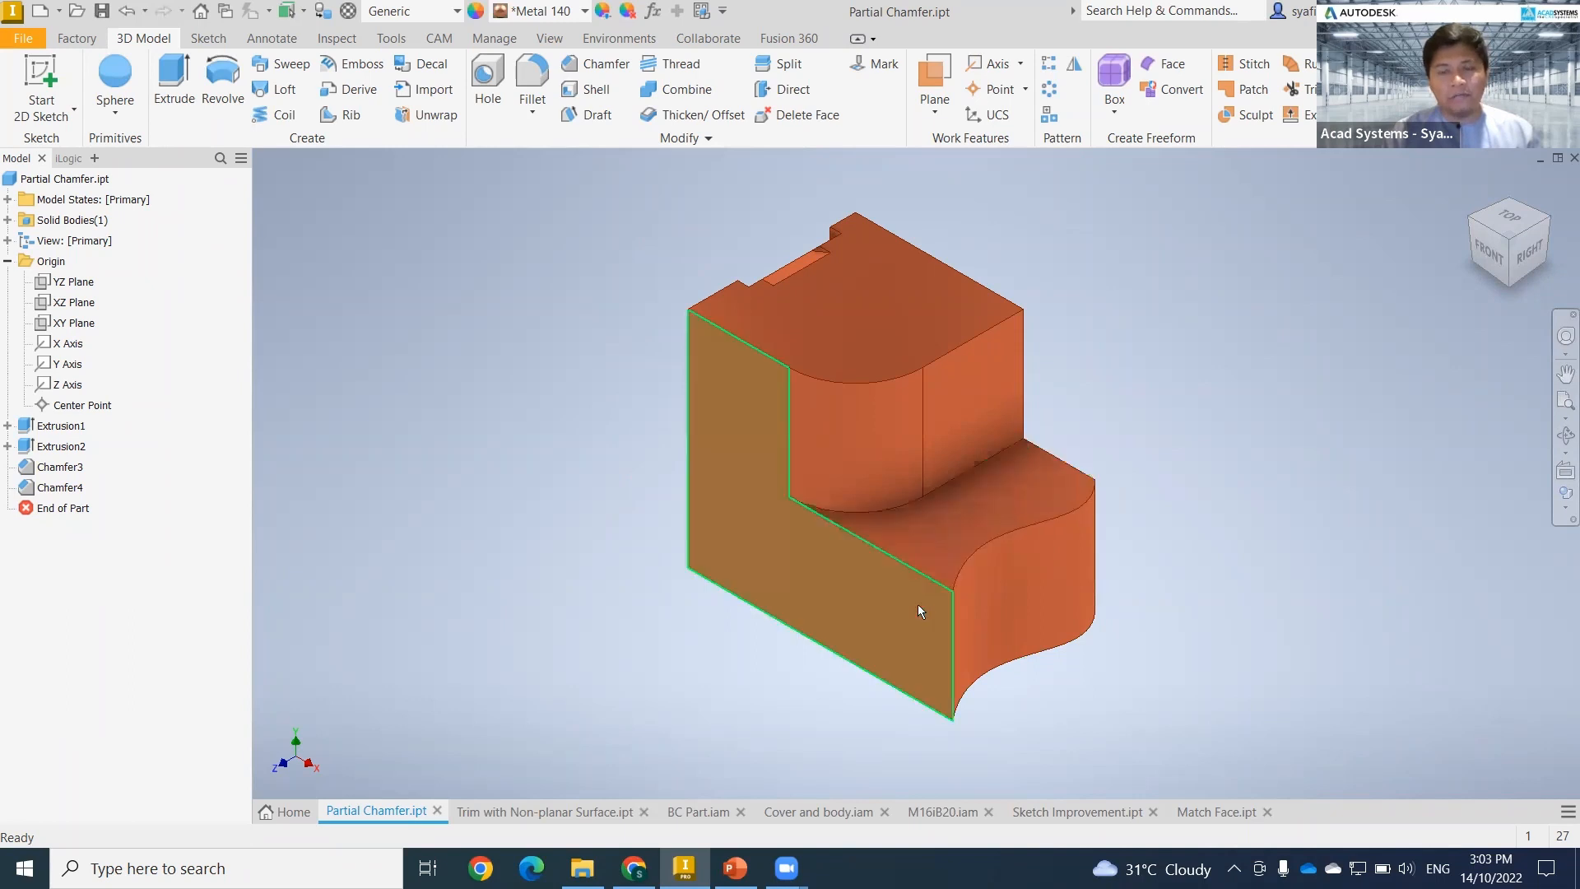
scroll(862, 394, "down", 5)
scroll(872, 412, "up", 7)
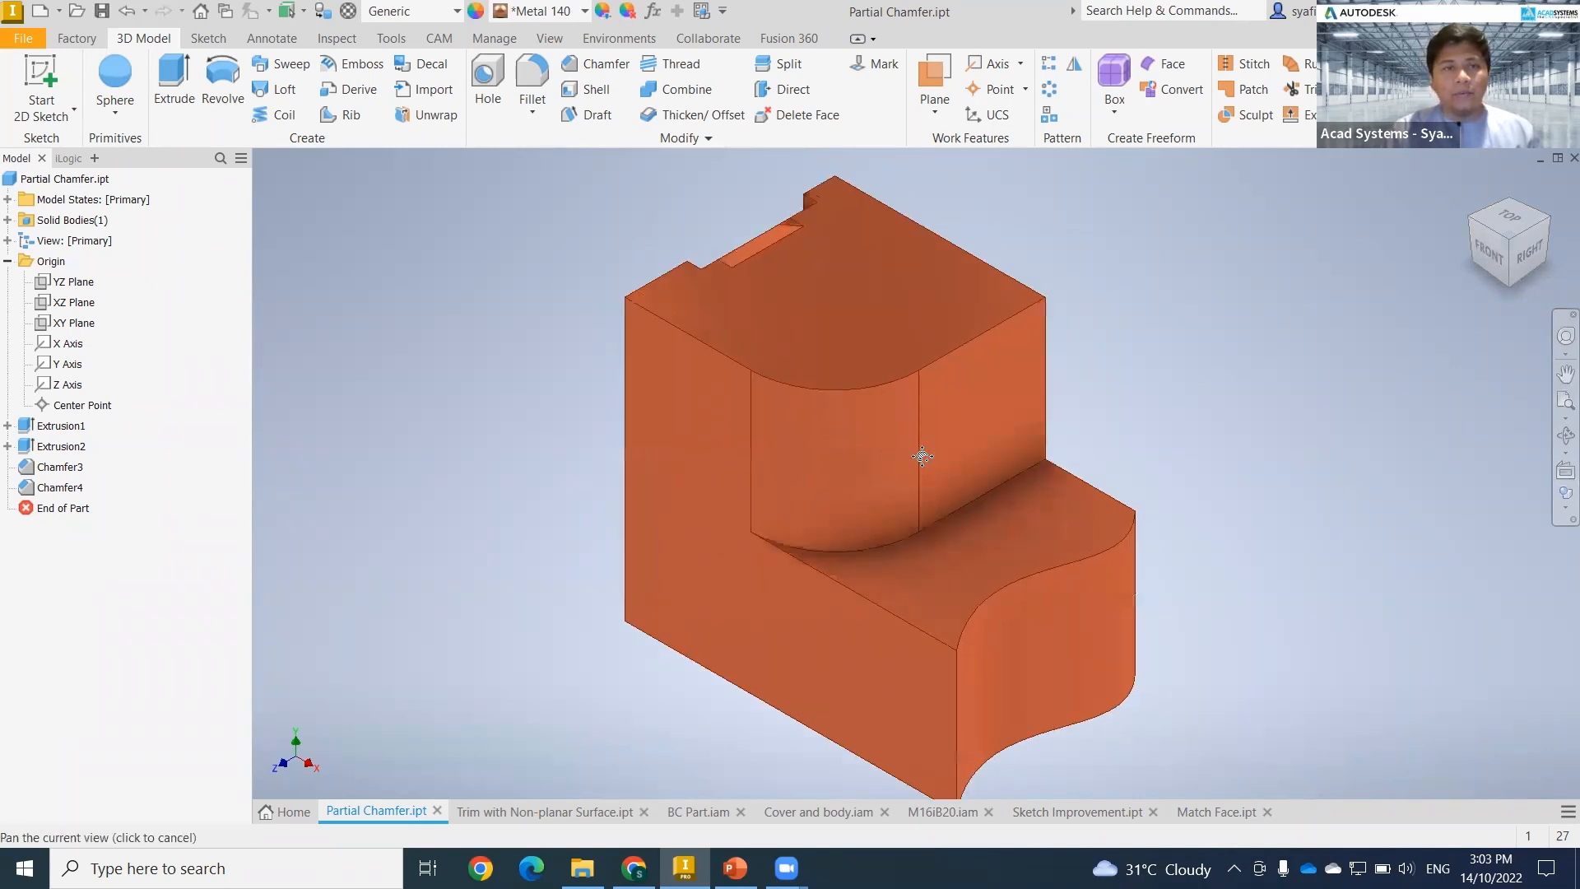
left_click(600, 66)
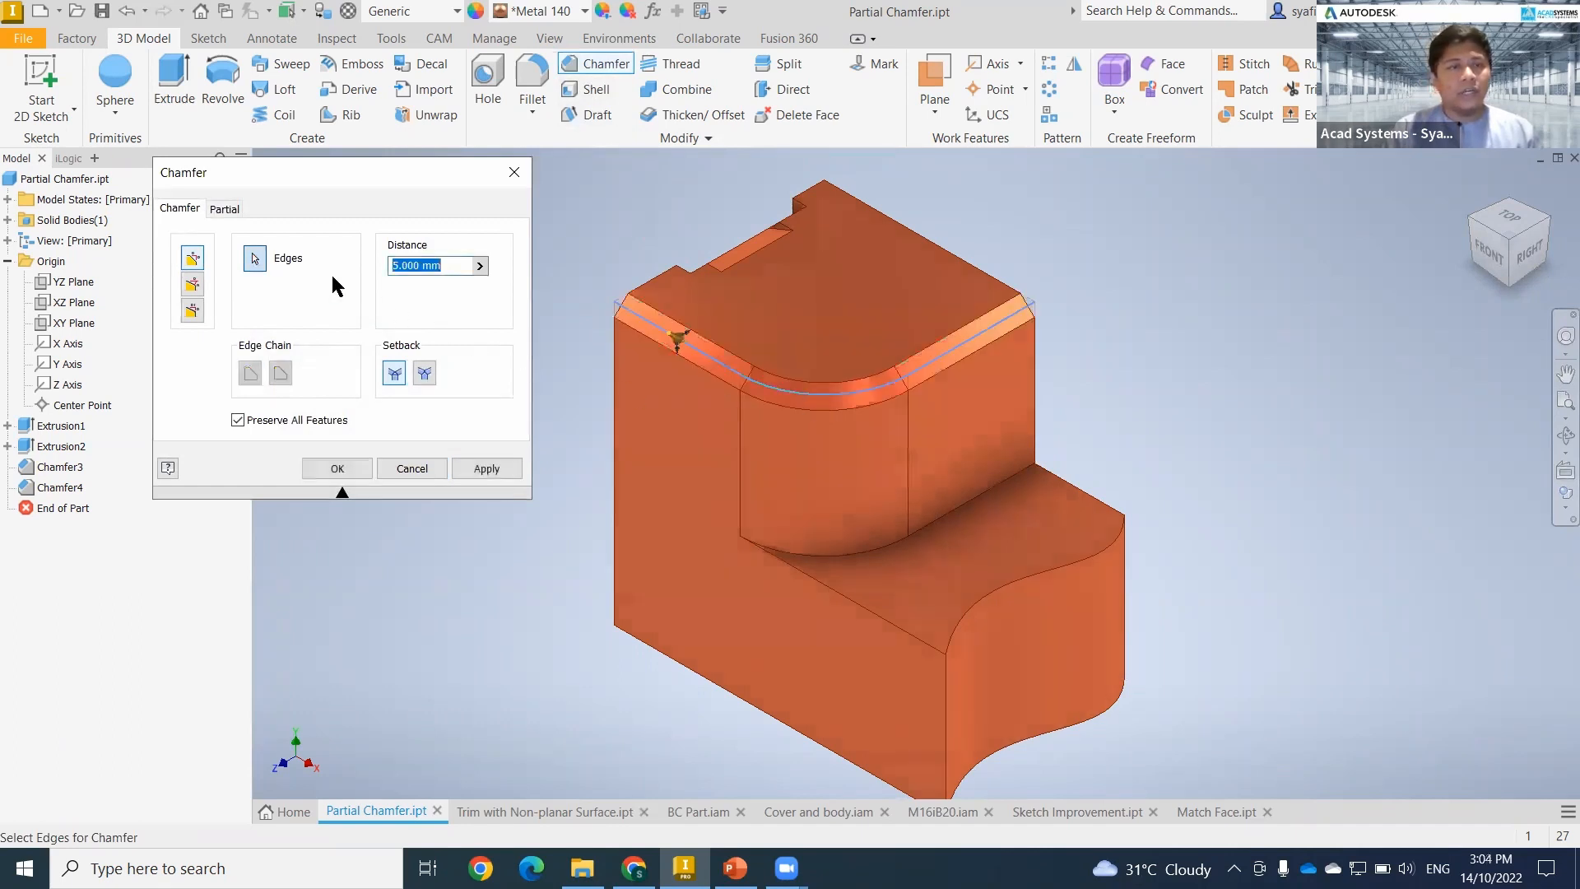
- Limit the chamfer to about 23.4 mm on the curved corner, about 54.7 mm from the chain's end, and create it
left_click(220, 216)
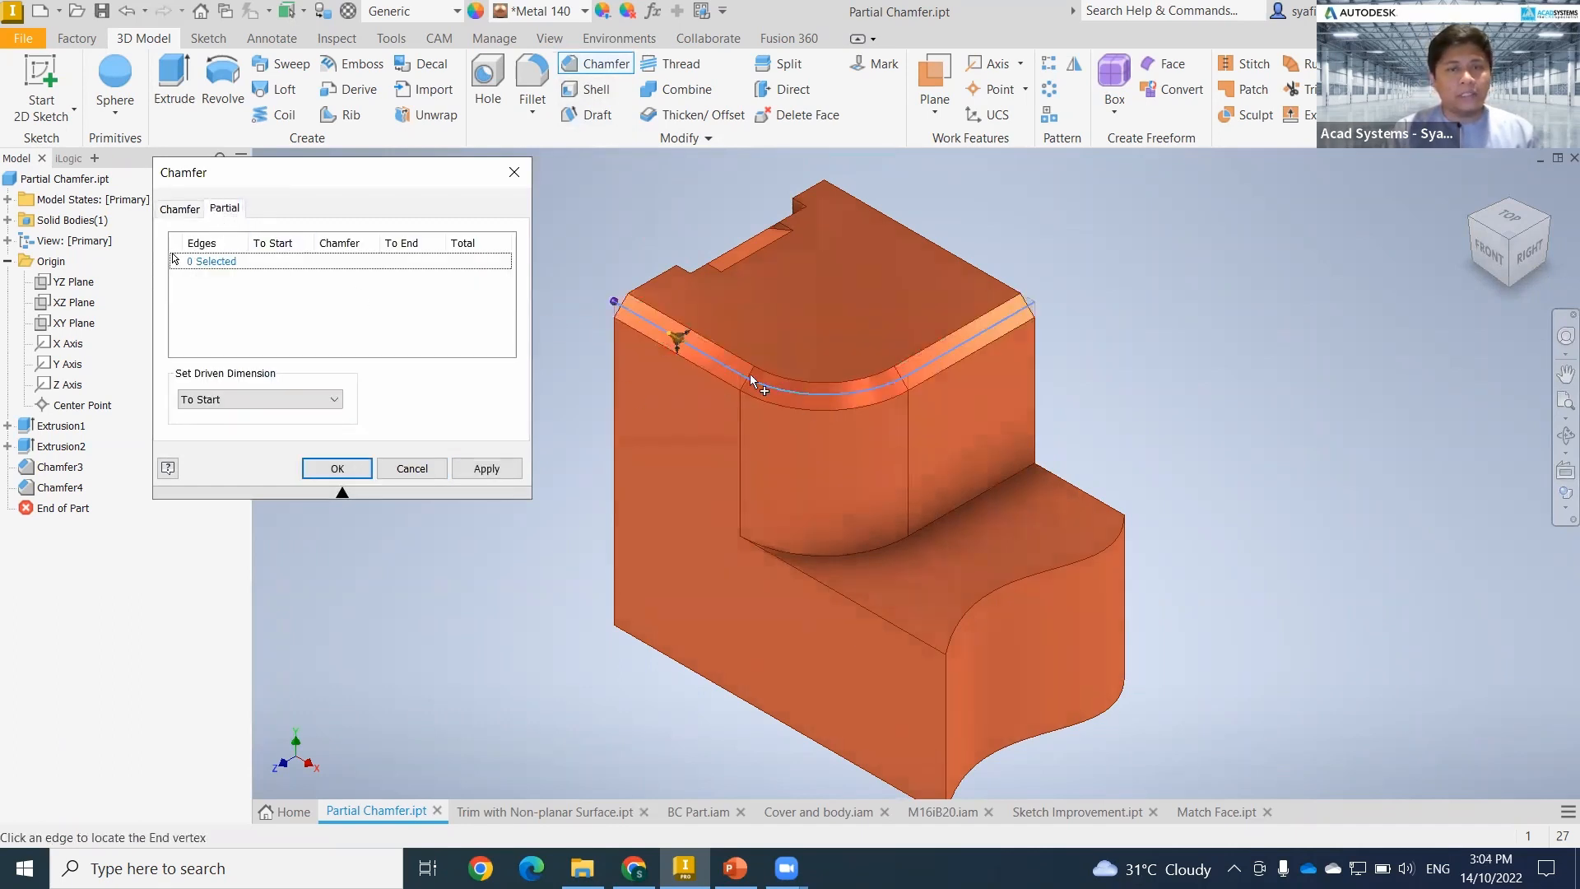
left_click(878, 391)
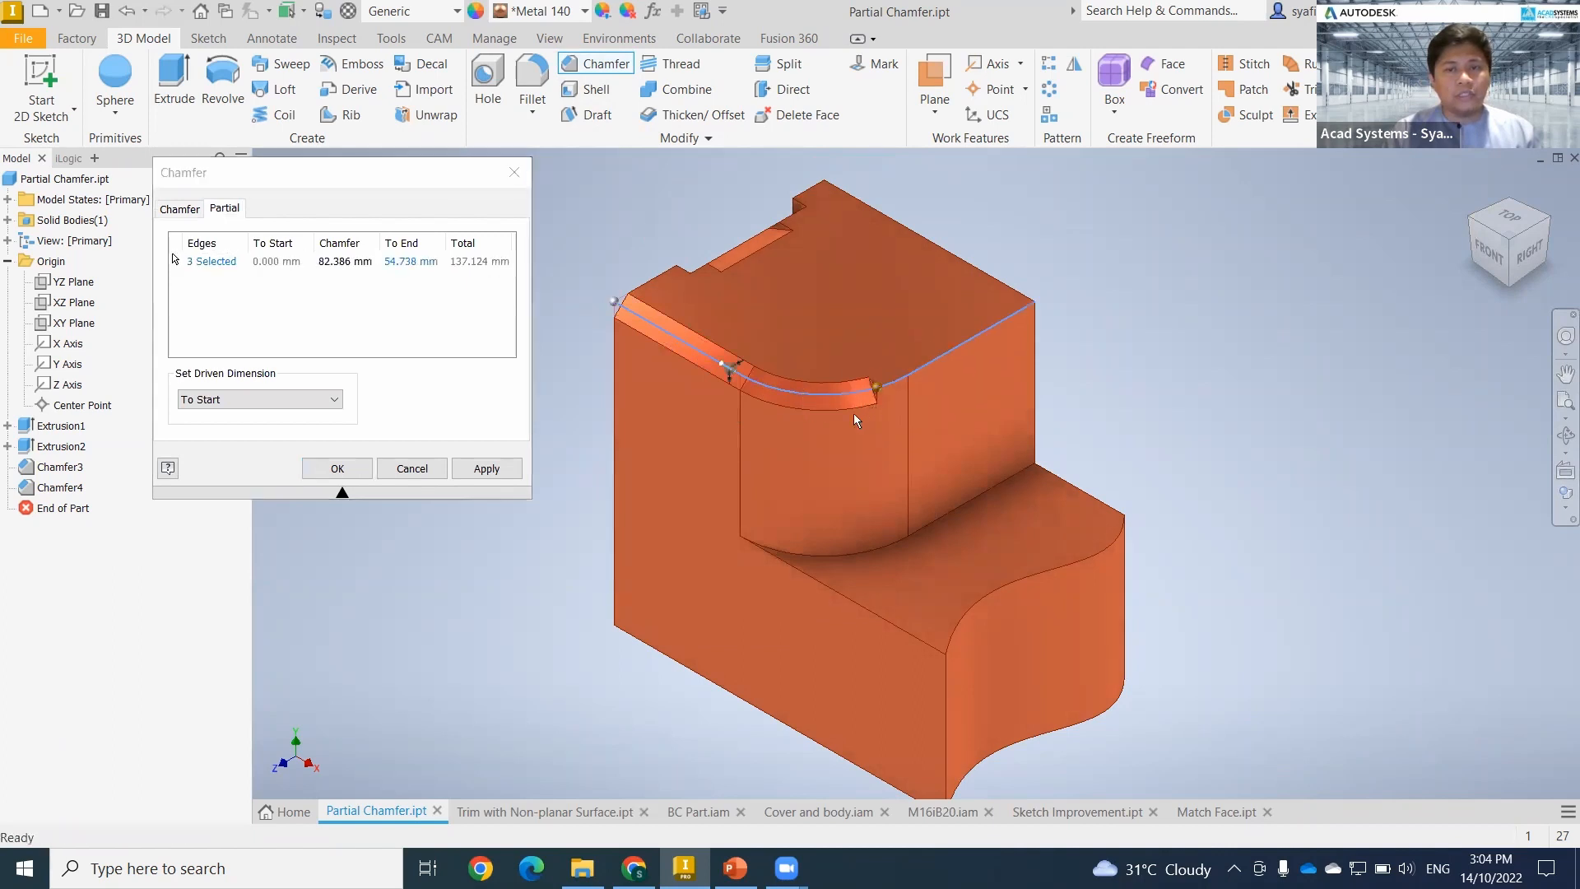
left_click_drag(615, 302, 789, 392)
scroll(832, 414, "down", 4)
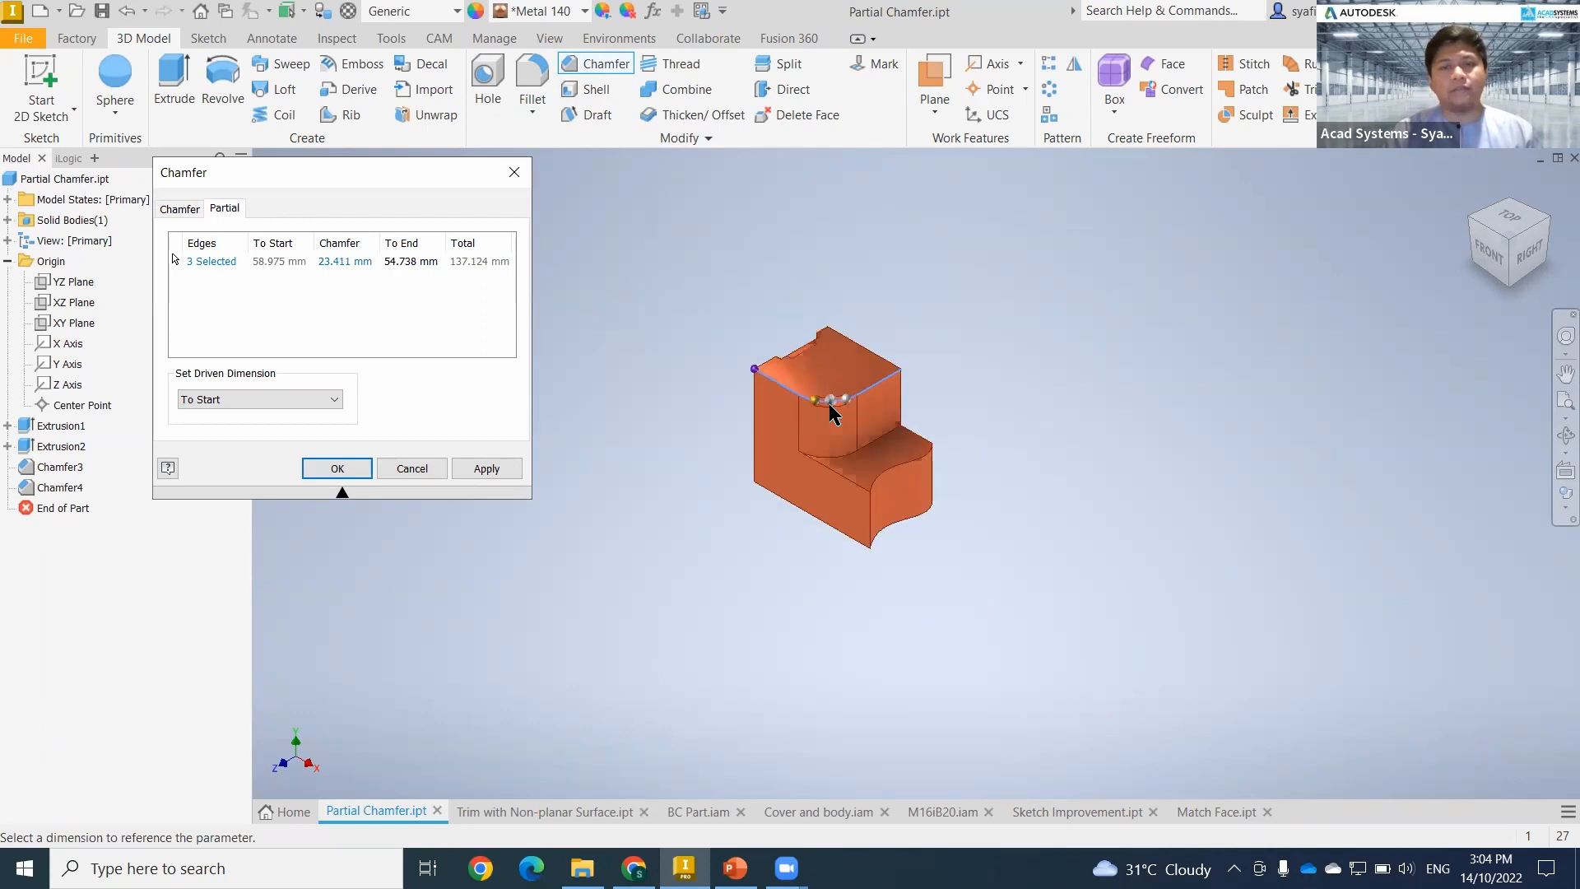
scroll(829, 420, "up", 8)
left_click(355, 467)
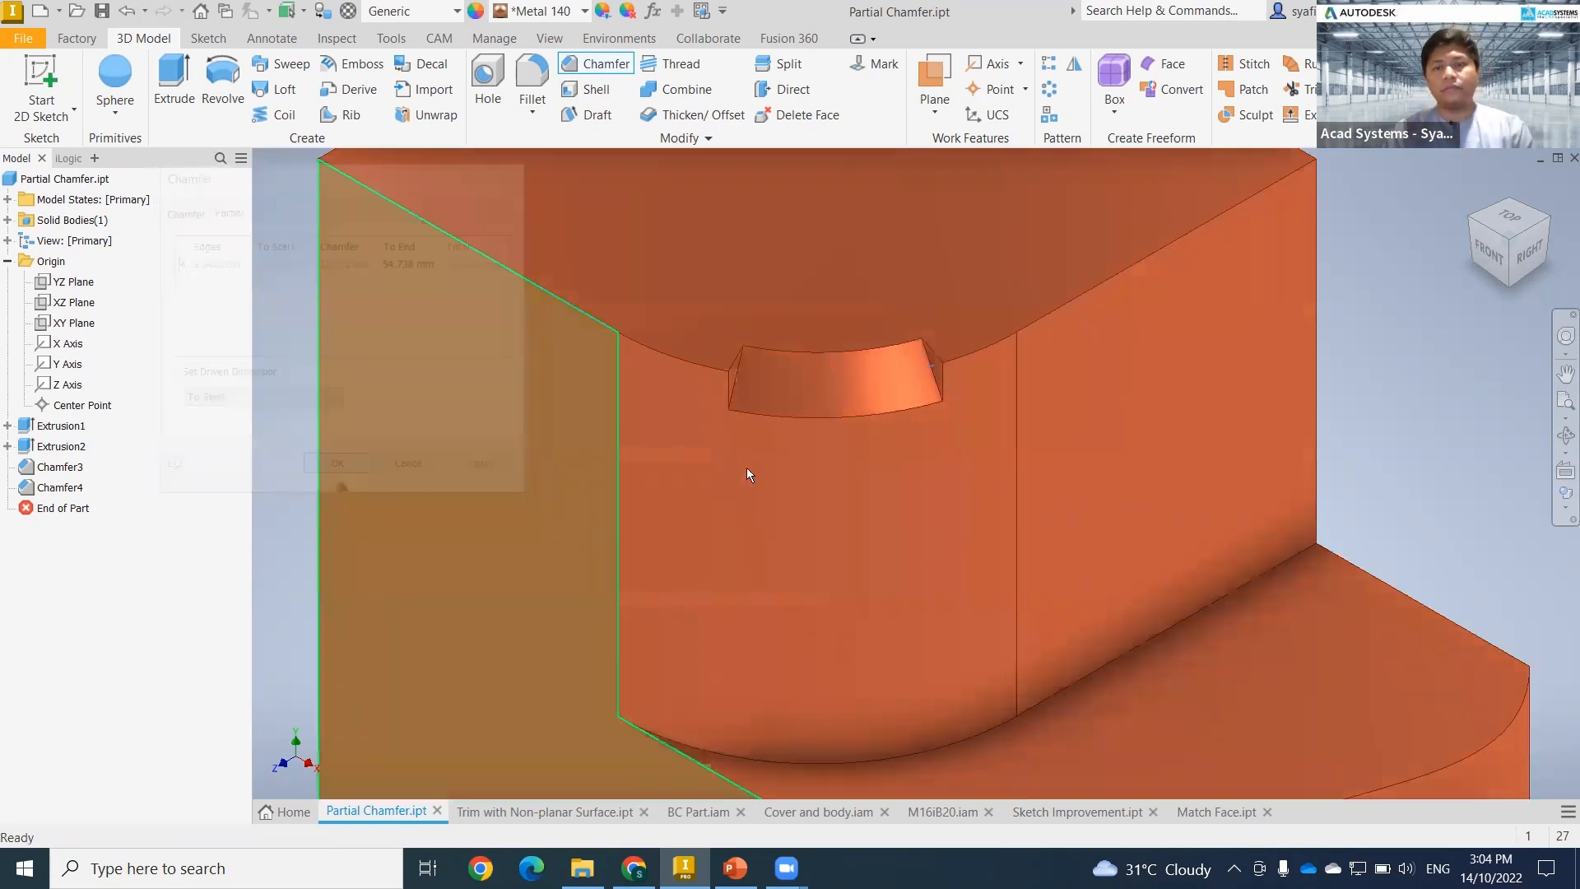
middle_click_drag(811, 501, 795, 555)
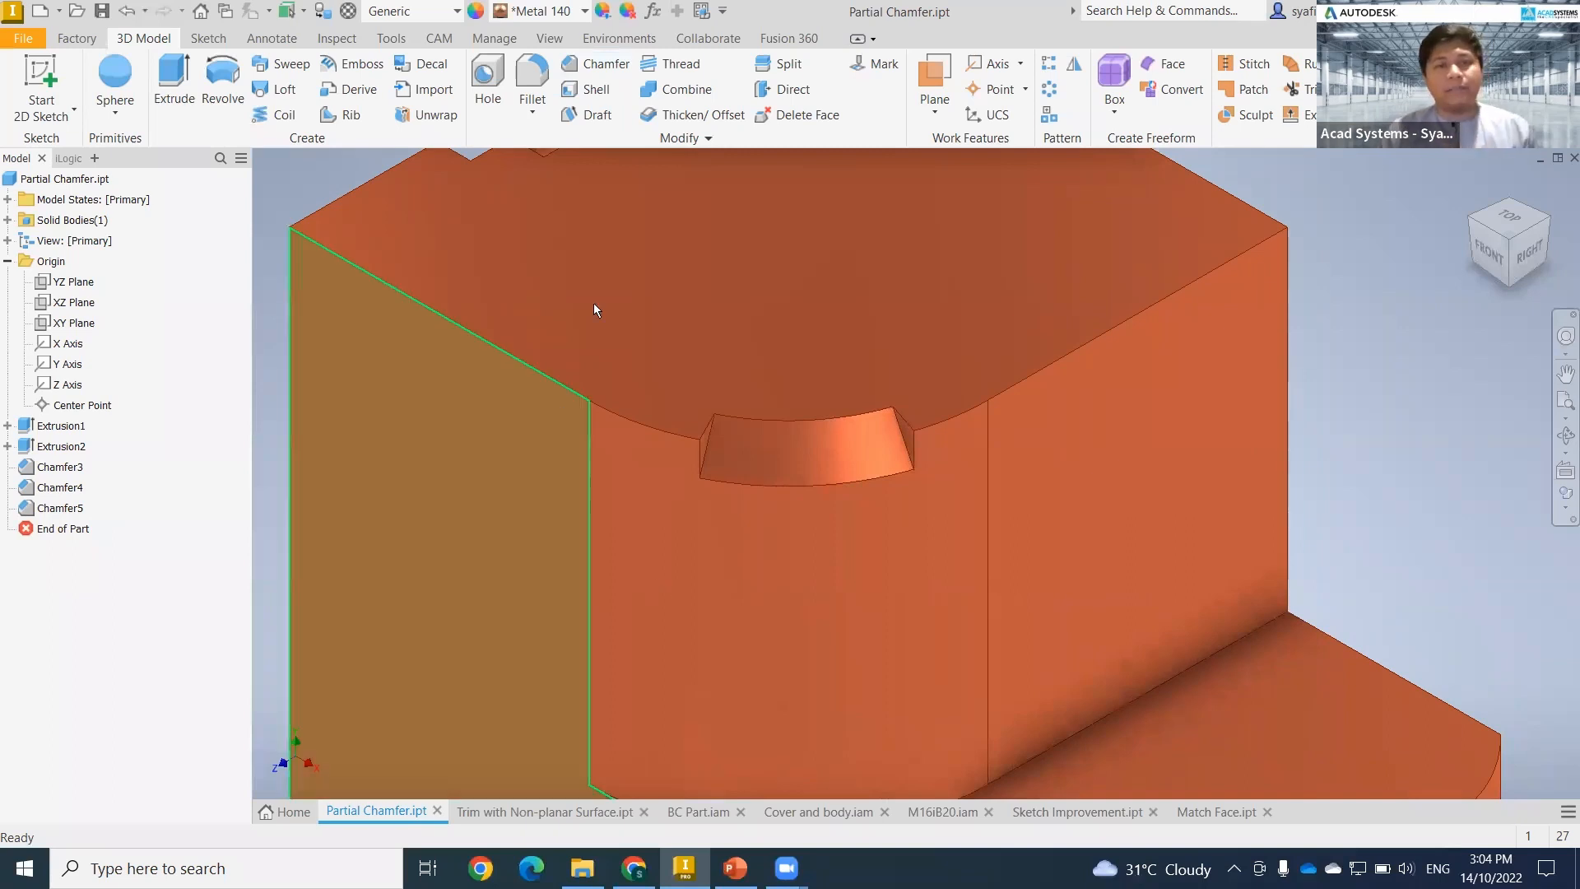
- Add a 5 mm chamfer on the inner edge of the curved-corner chamfer, limited to about 11.3 mm and ending about 4.2 mm before the edge's end
left_click(579, 66)
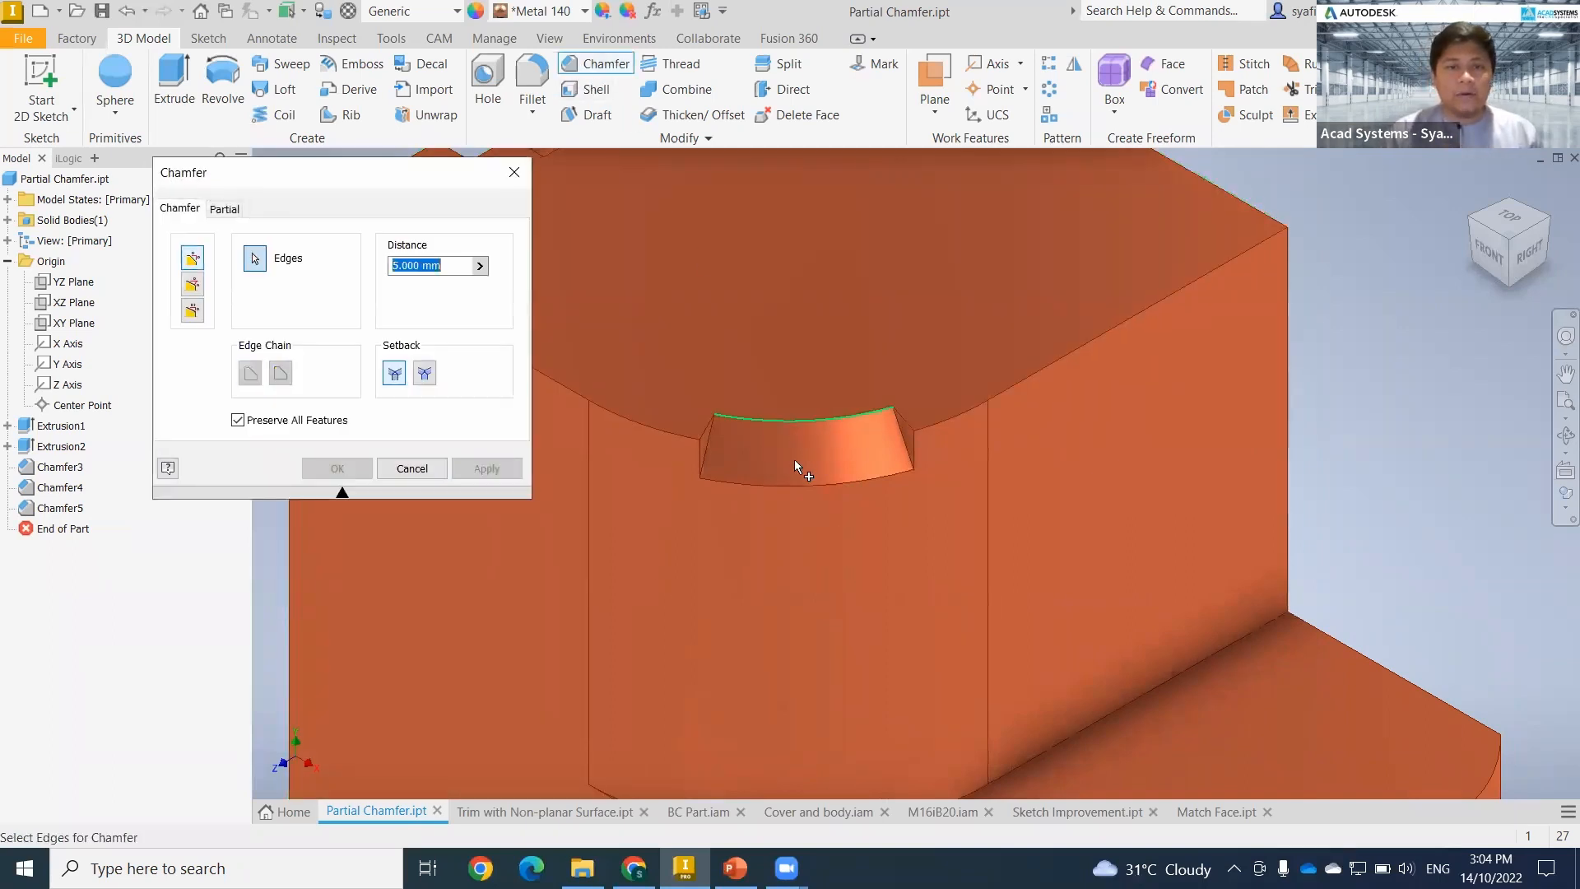
left_click(816, 433)
left_click(225, 211)
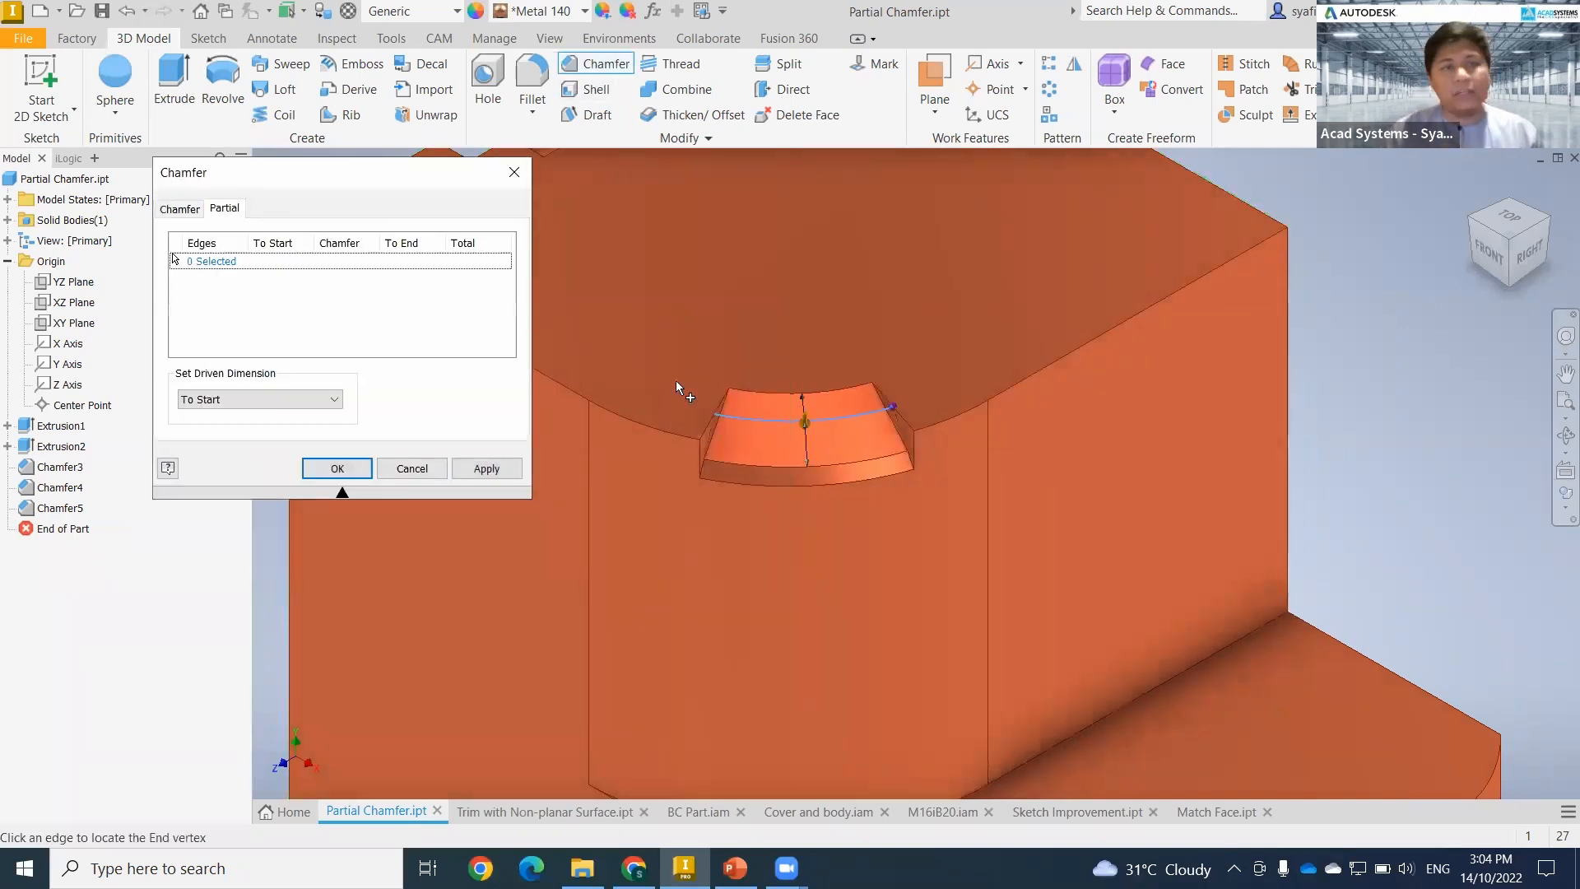
left_click(890, 407)
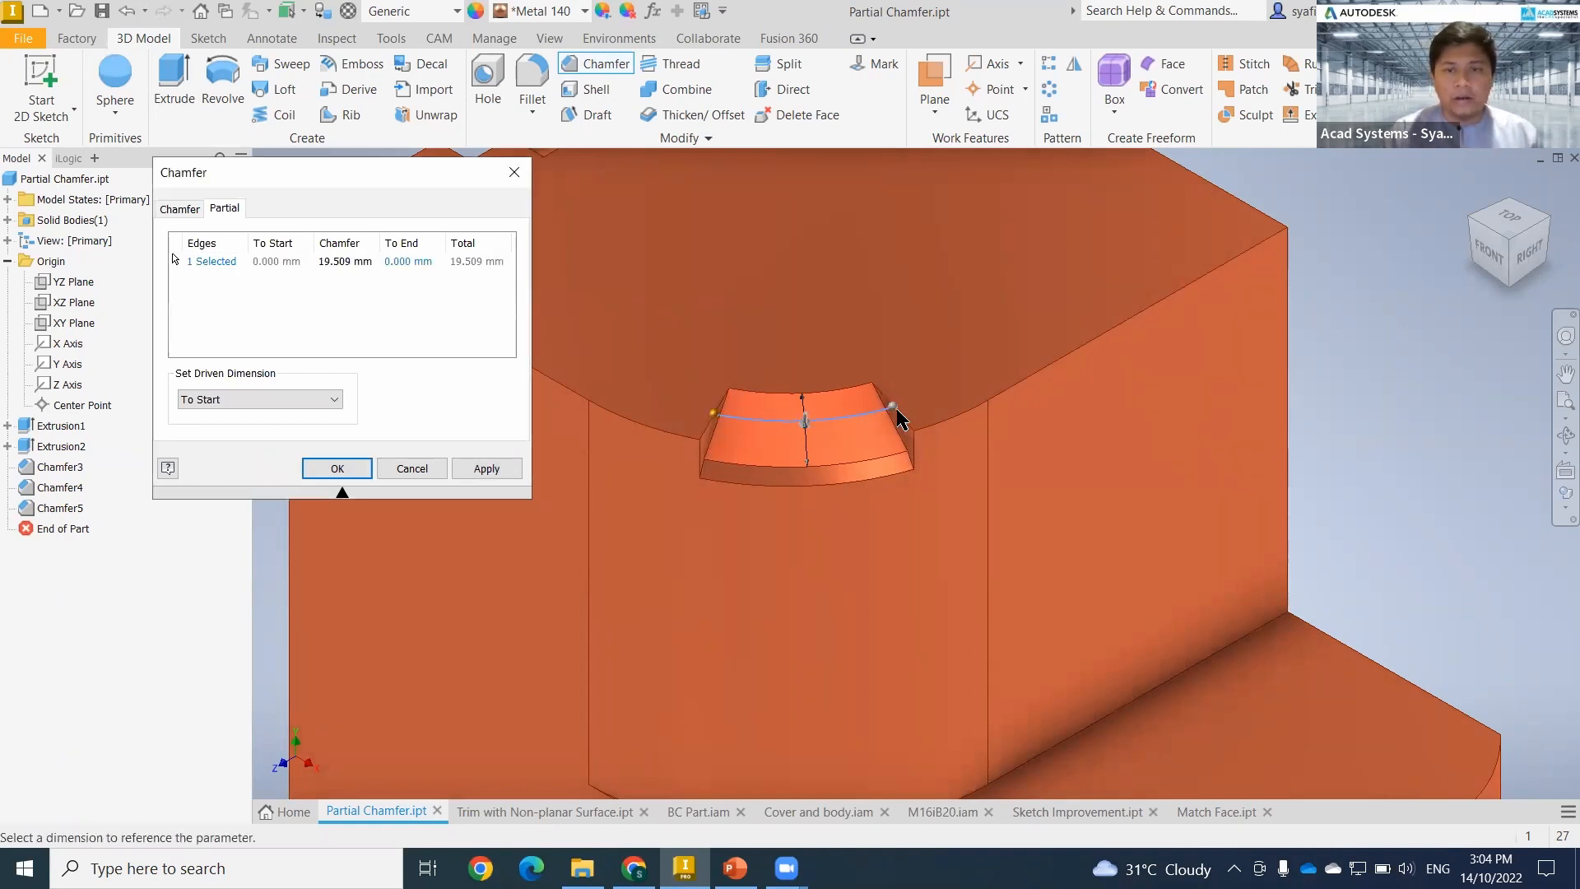
left_click(892, 408)
left_click_drag(854, 423, 769, 469)
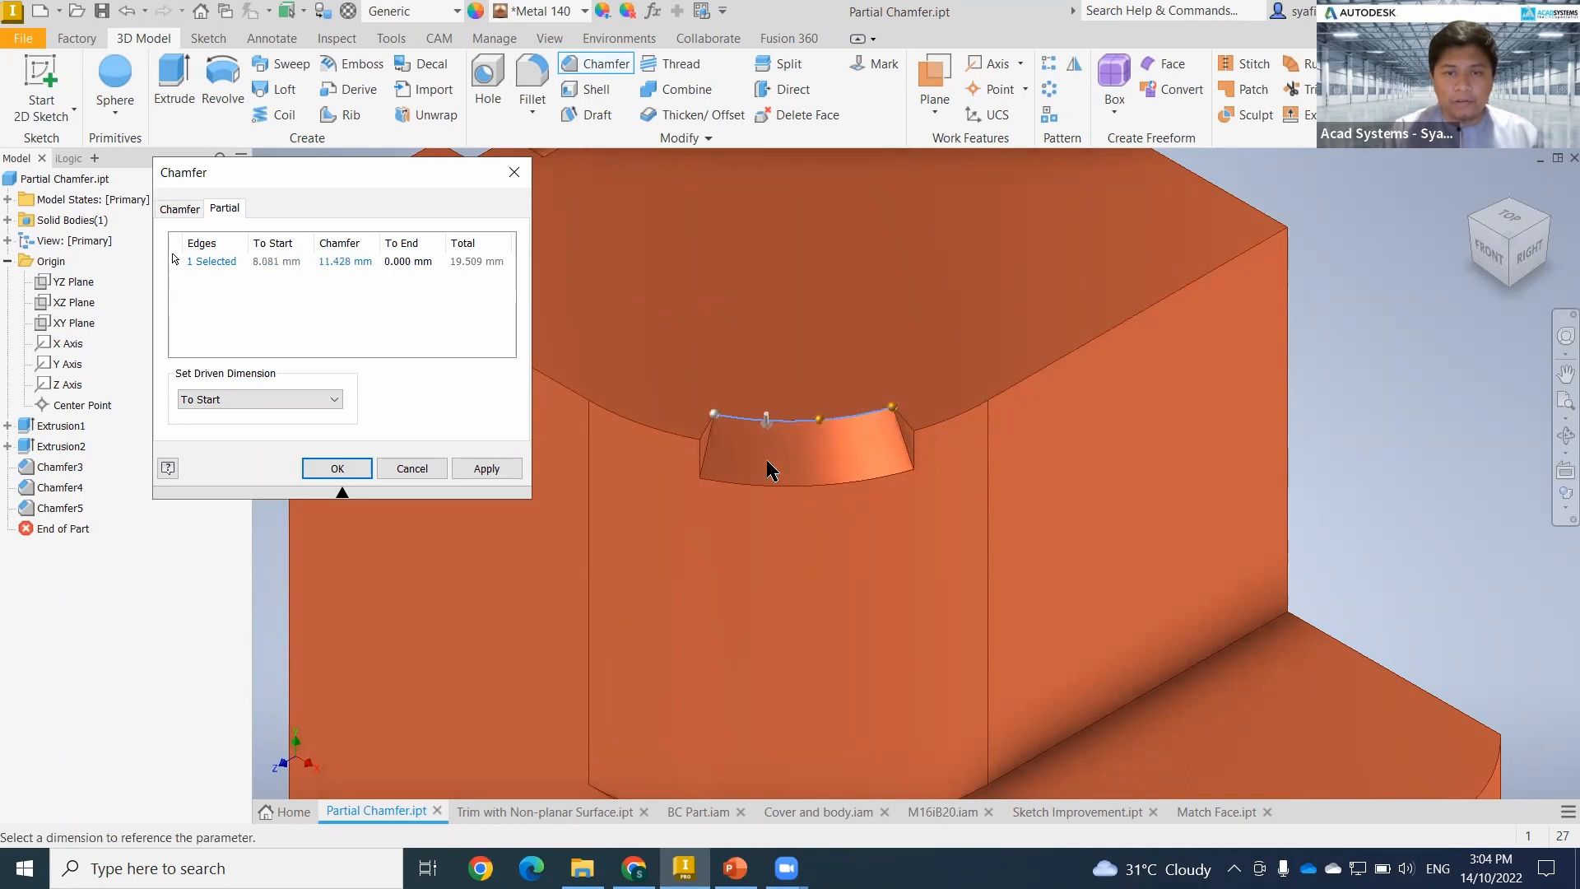
left_click_drag(715, 413, 752, 418)
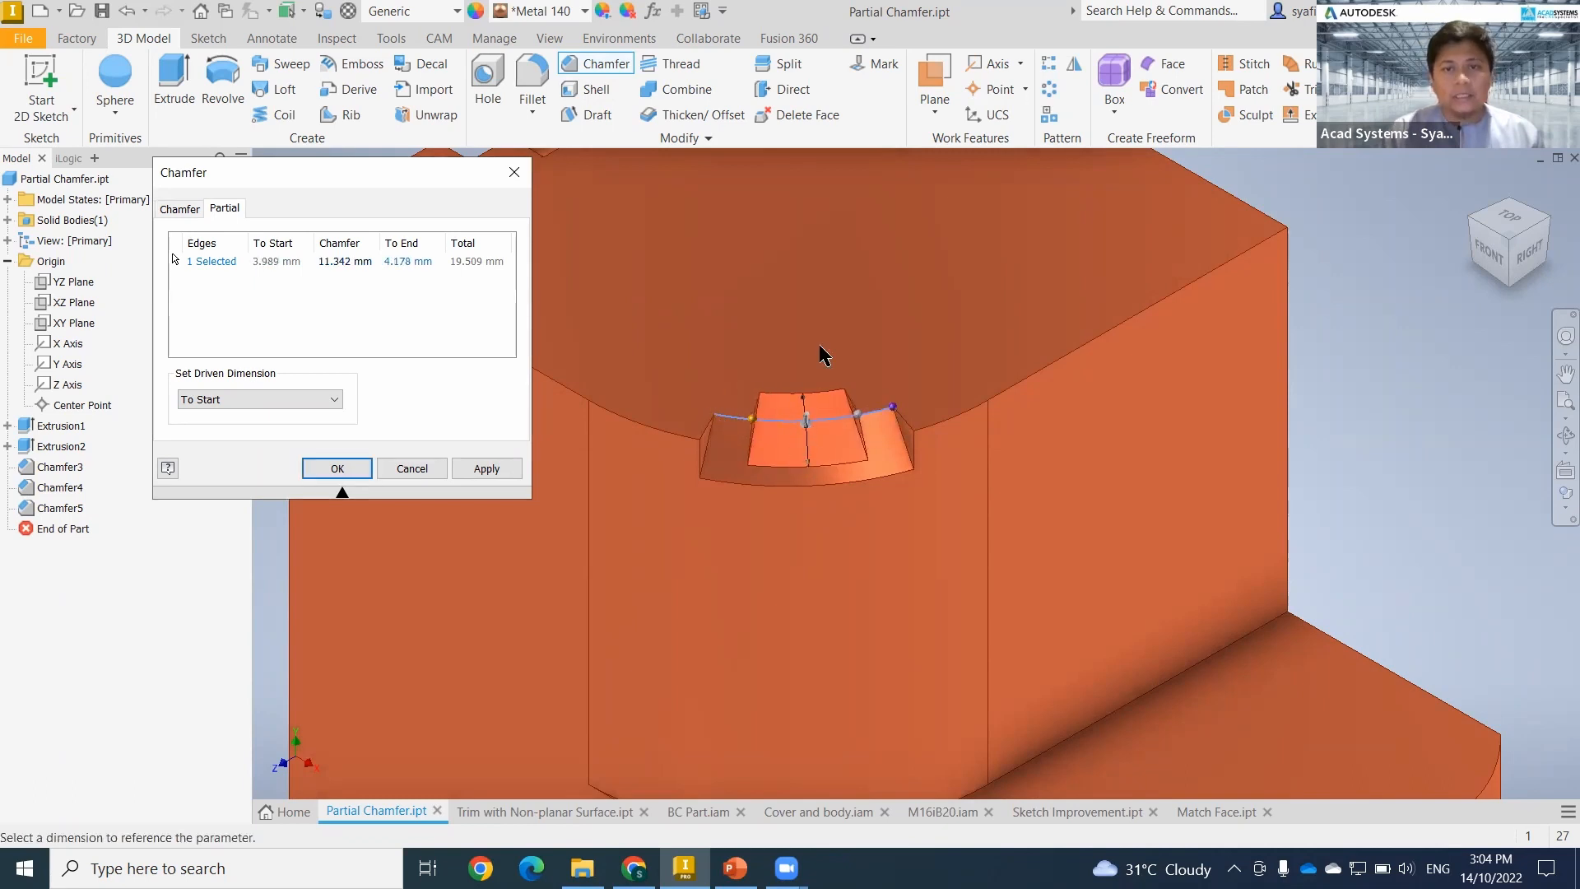
left_click(338, 469)
- Examine the partial chamfers along the upper edges of the part from the front side
scroll(521, 556, "up", 5)
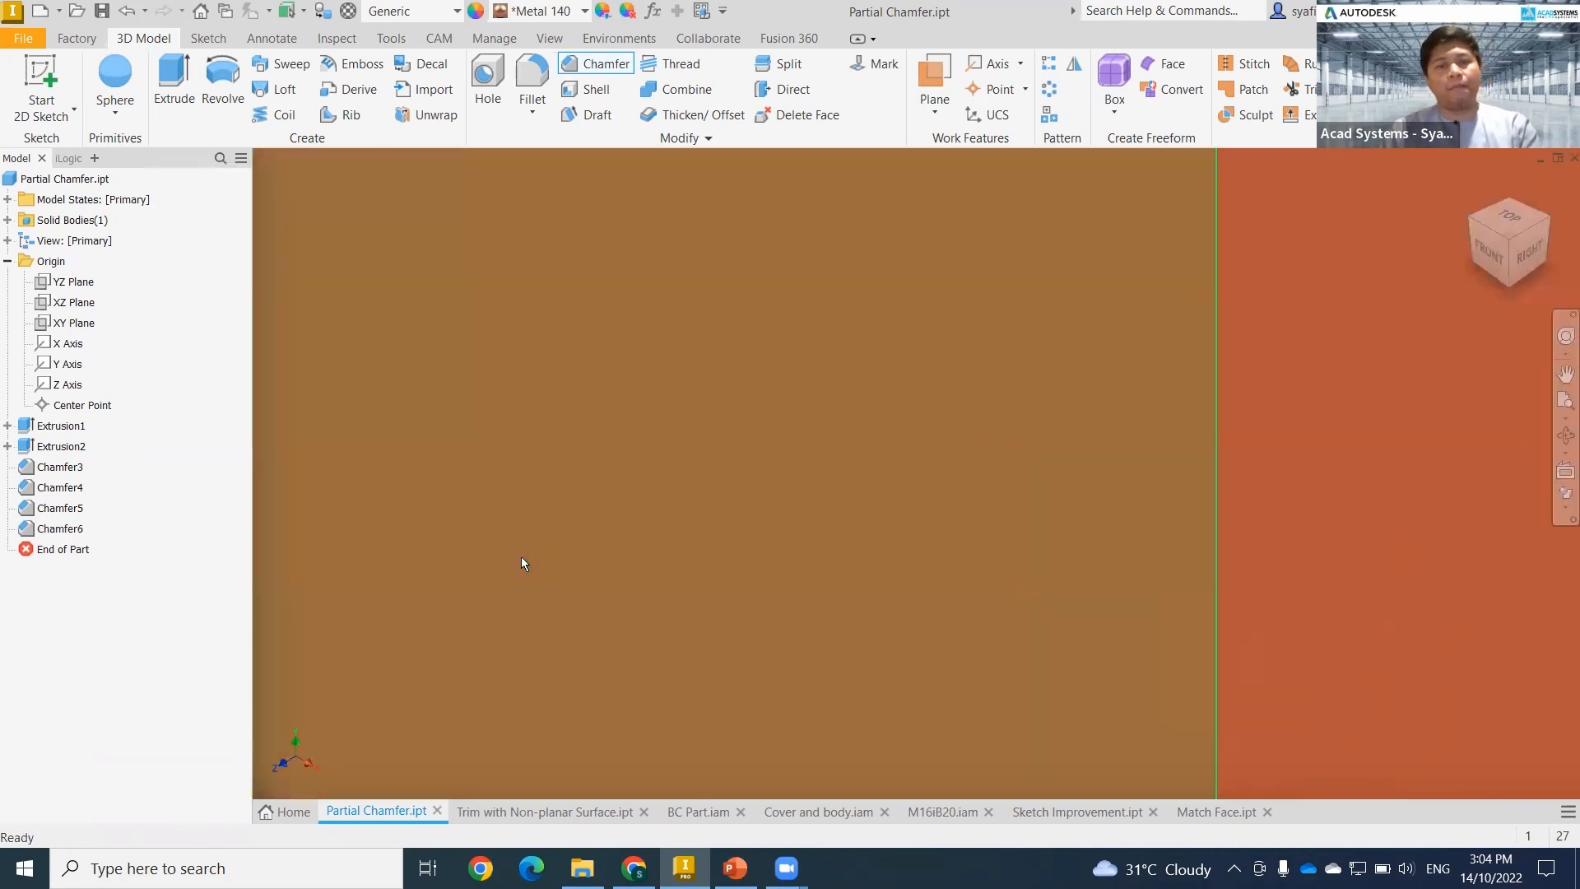
scroll(521, 556, "down", 6)
middle_click_drag(540, 568, 663, 550, "shift")
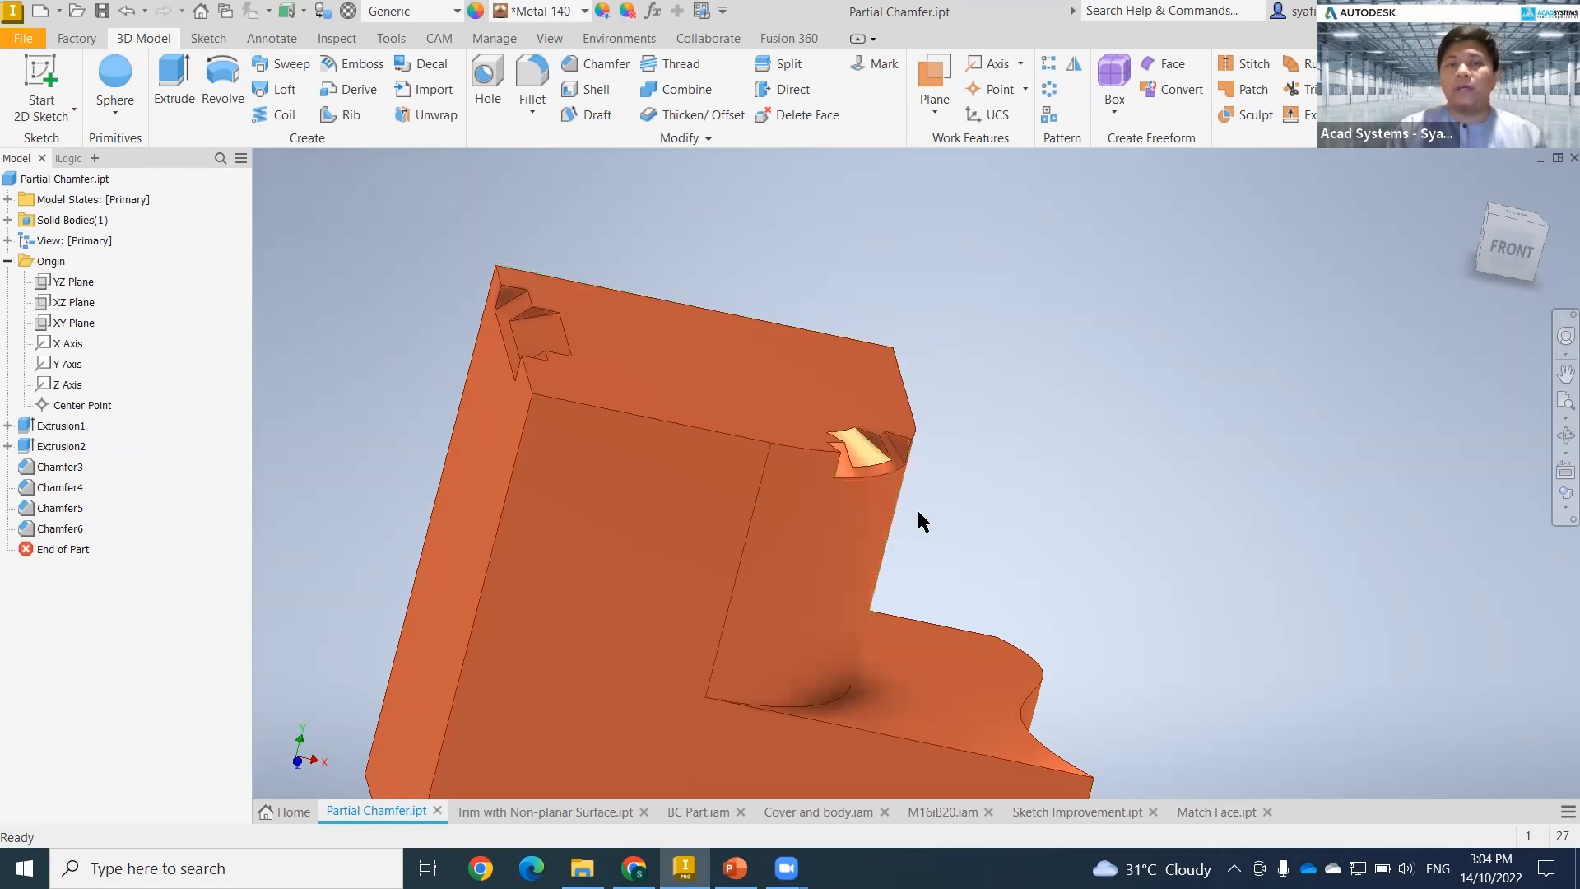
mouse_move(903, 535)
middle_mouse_down()
mouse_move(802, 502)
mouse_move(847, 486)
mouse_move(723, 515)
mouse_move(735, 504)
middle_mouse_up()
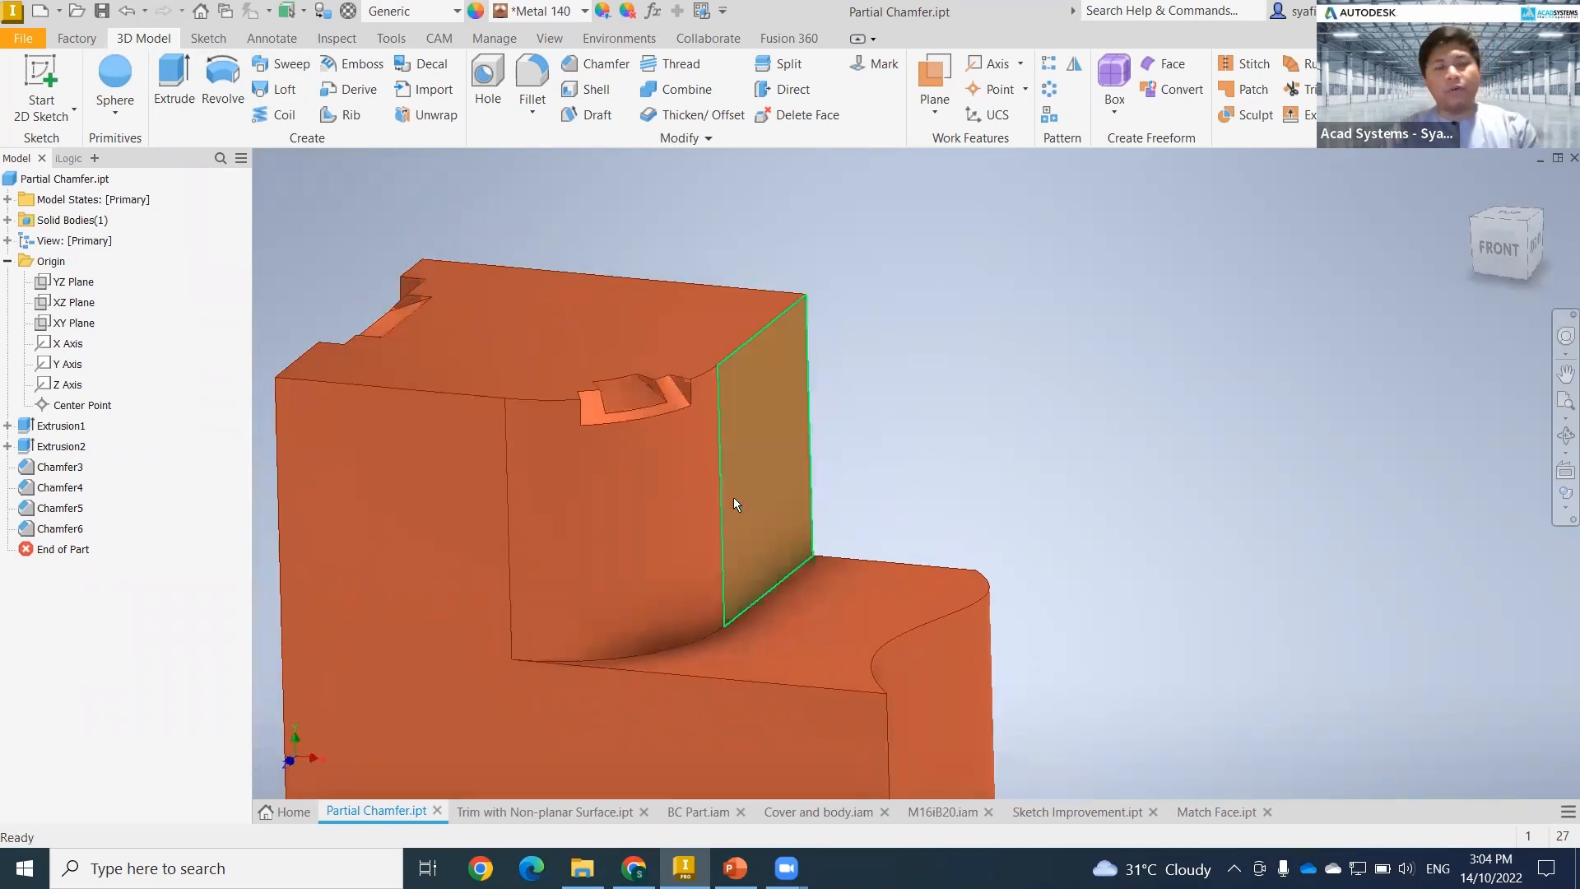
middle_click_drag(865, 464, 948, 474)
scroll(762, 404, "down", 3)
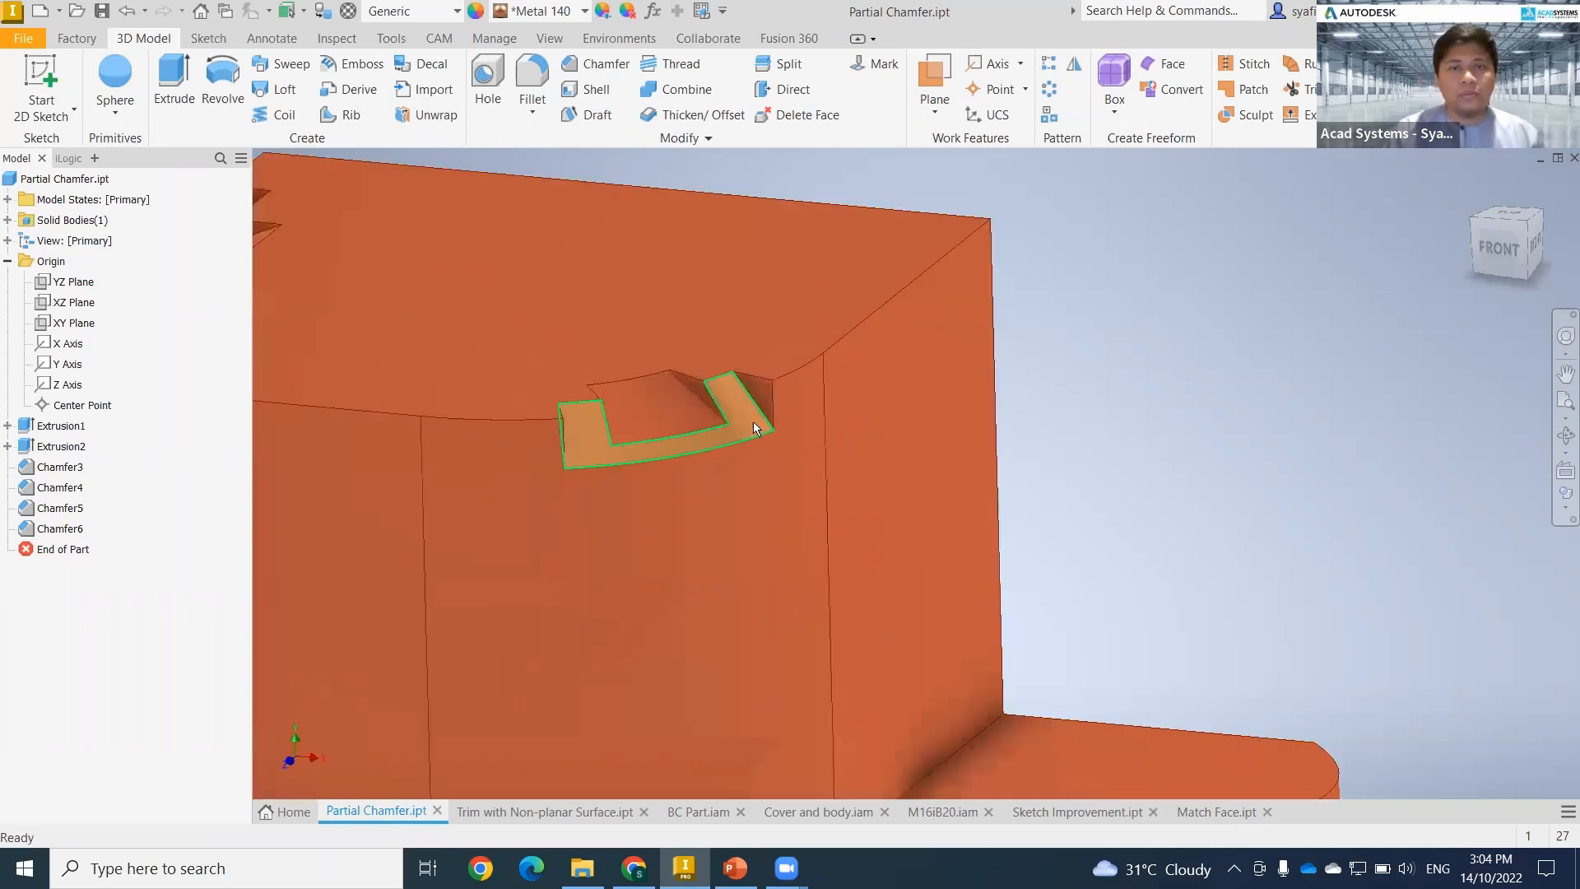
- Select the S-shaped tangent edge of the lower step for a chamfer and open its partial settings
middle_click_drag(932, 351, 1001, 254)
middle_click_drag(1078, 514, 945, 282)
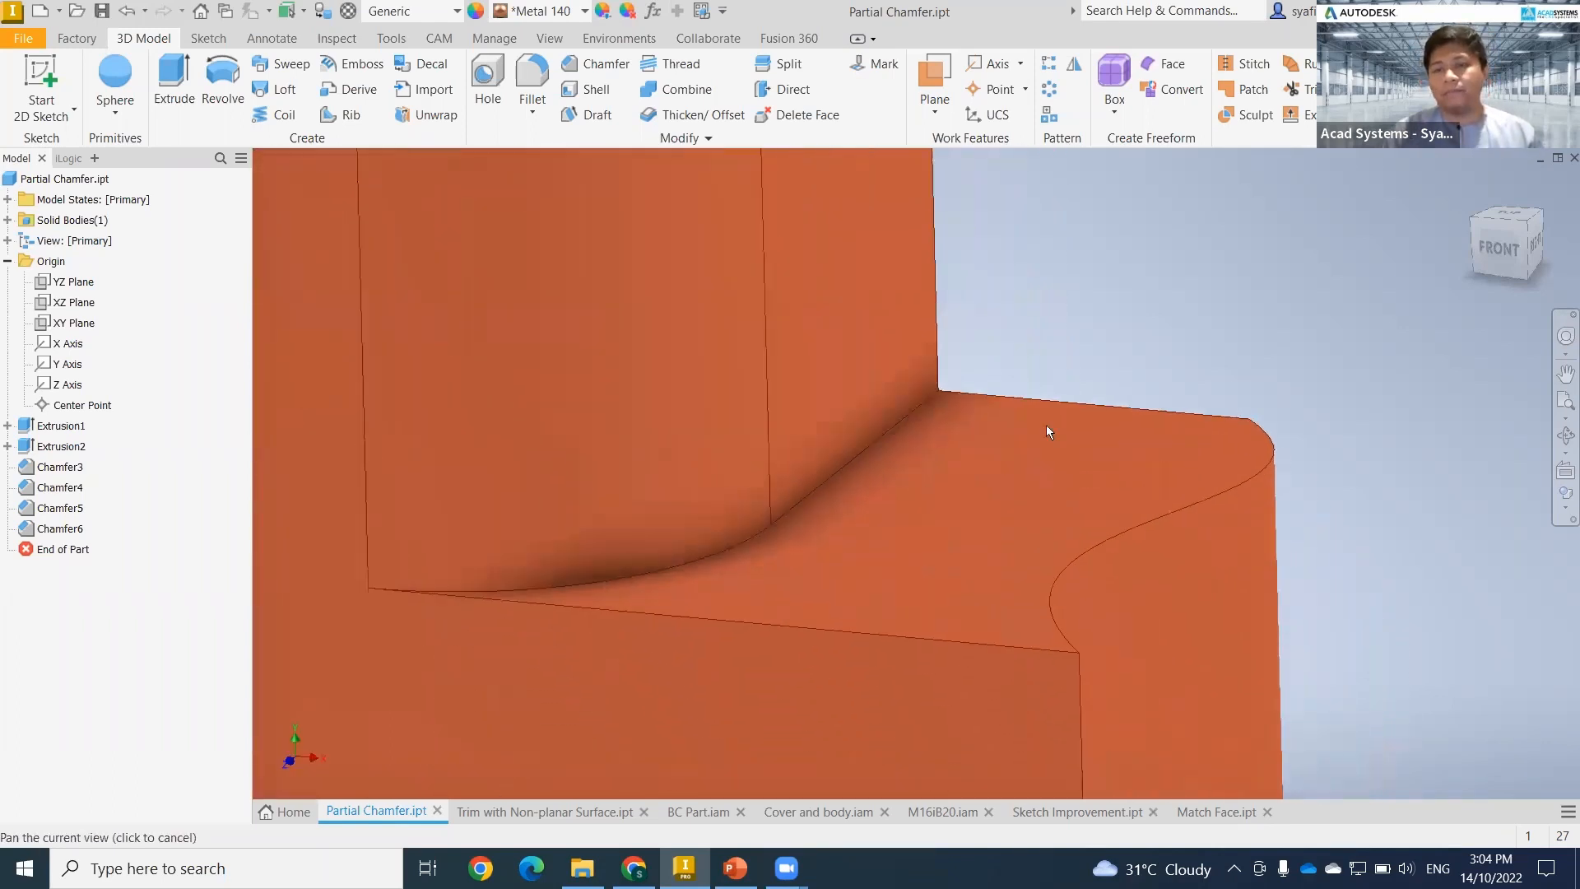
middle_click_drag(1198, 494, 1095, 416)
middle_click_drag(1157, 547, 658, 189, "shift")
left_click(595, 63)
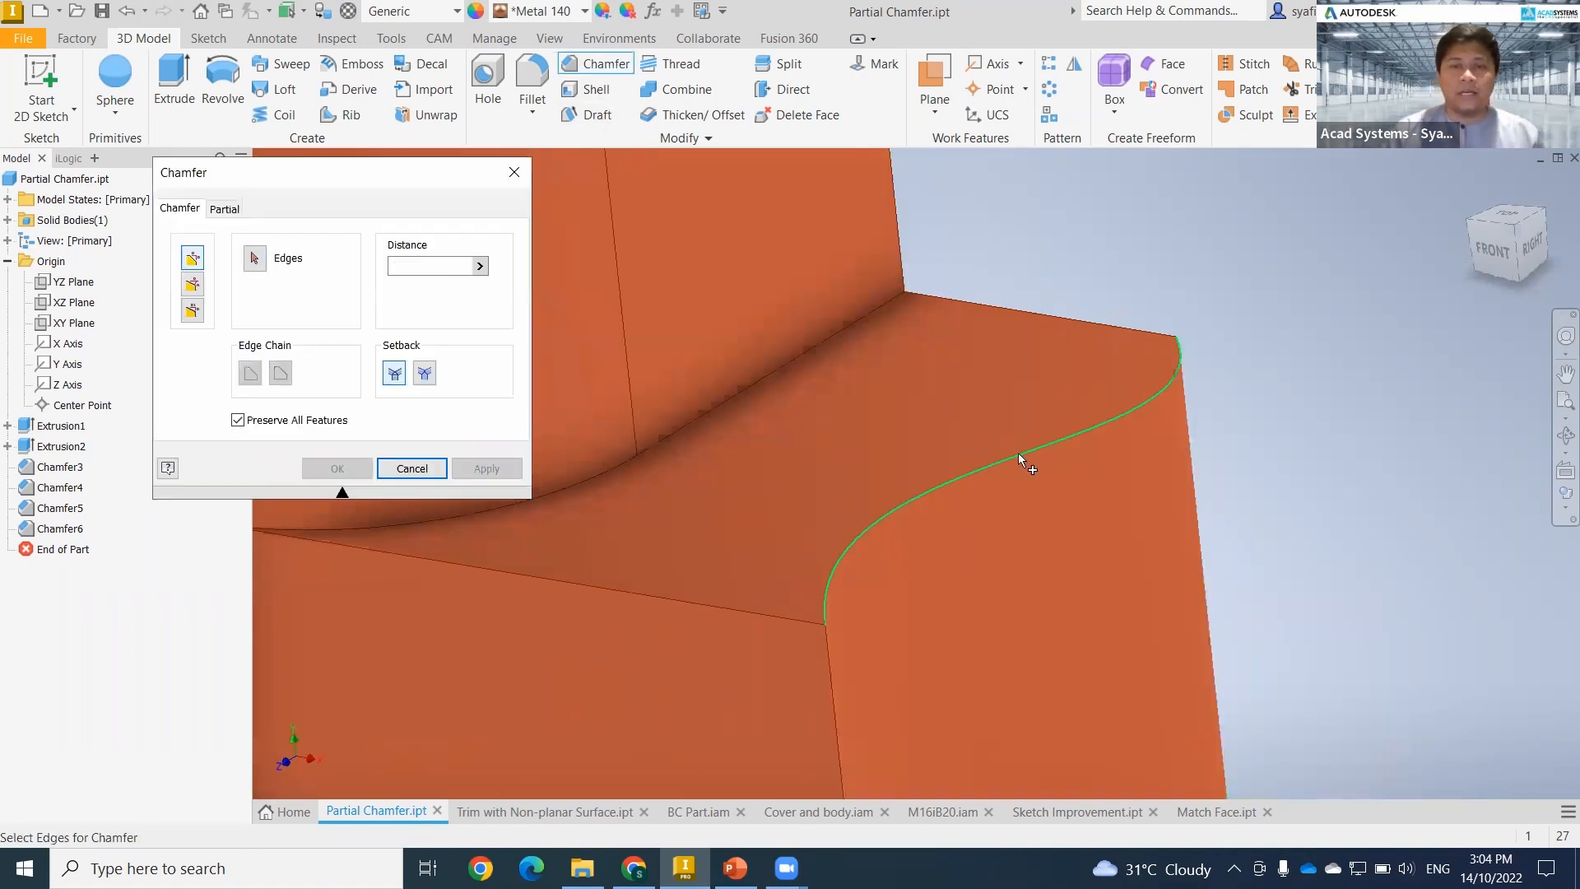
left_click(1018, 453)
left_click(224, 208)
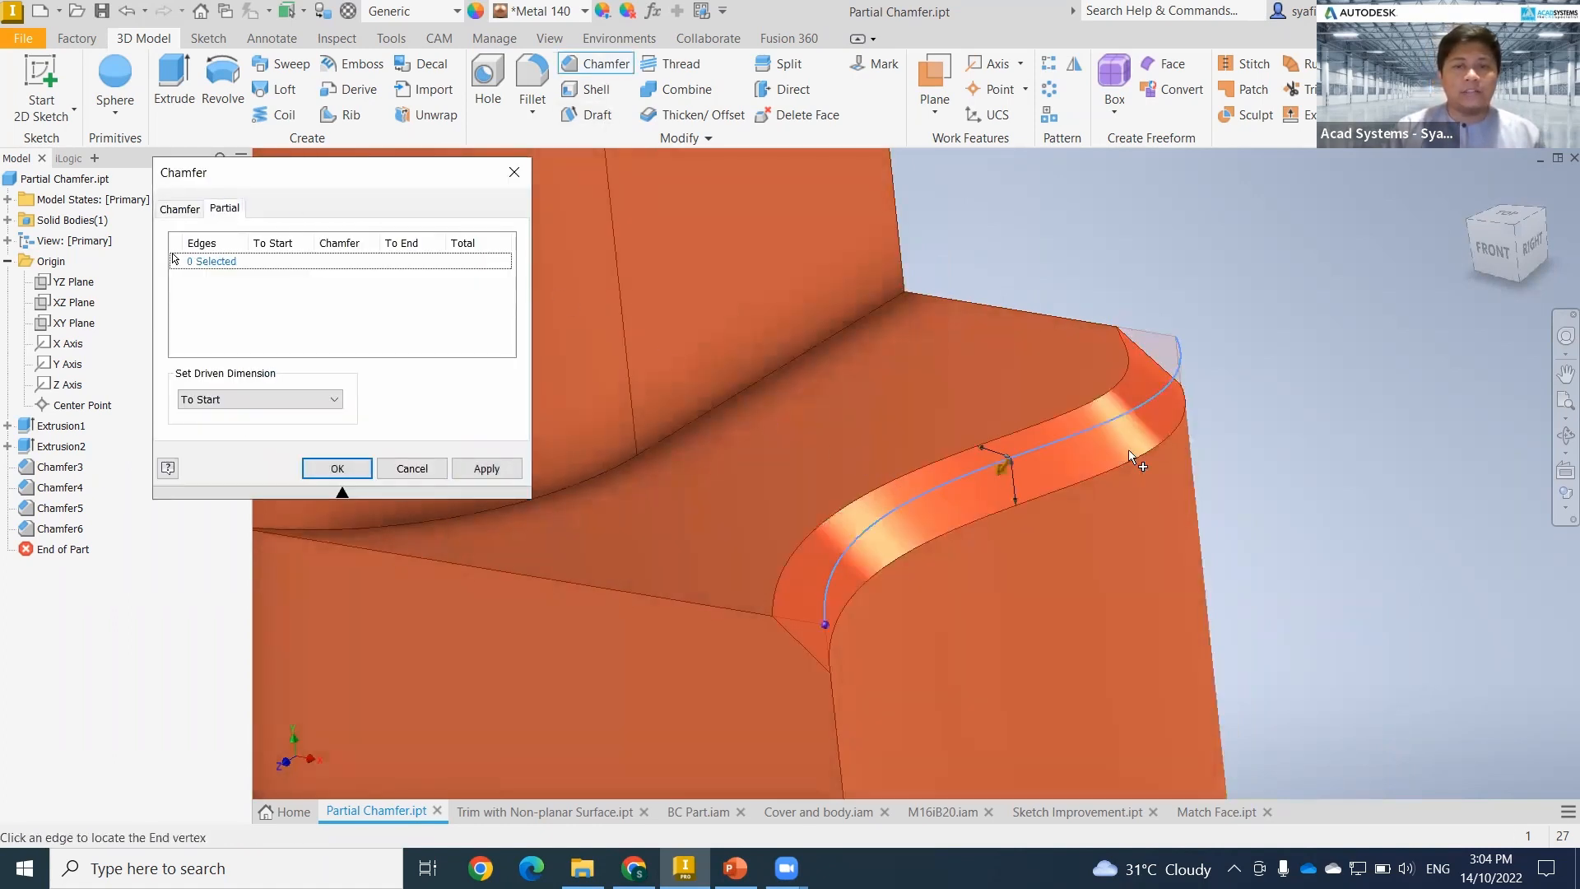
- Limit the S-shaped edge's chamfer to about 33.1 mm, ending about 15.3 mm before the edge's end, and create it
left_click(1158, 392)
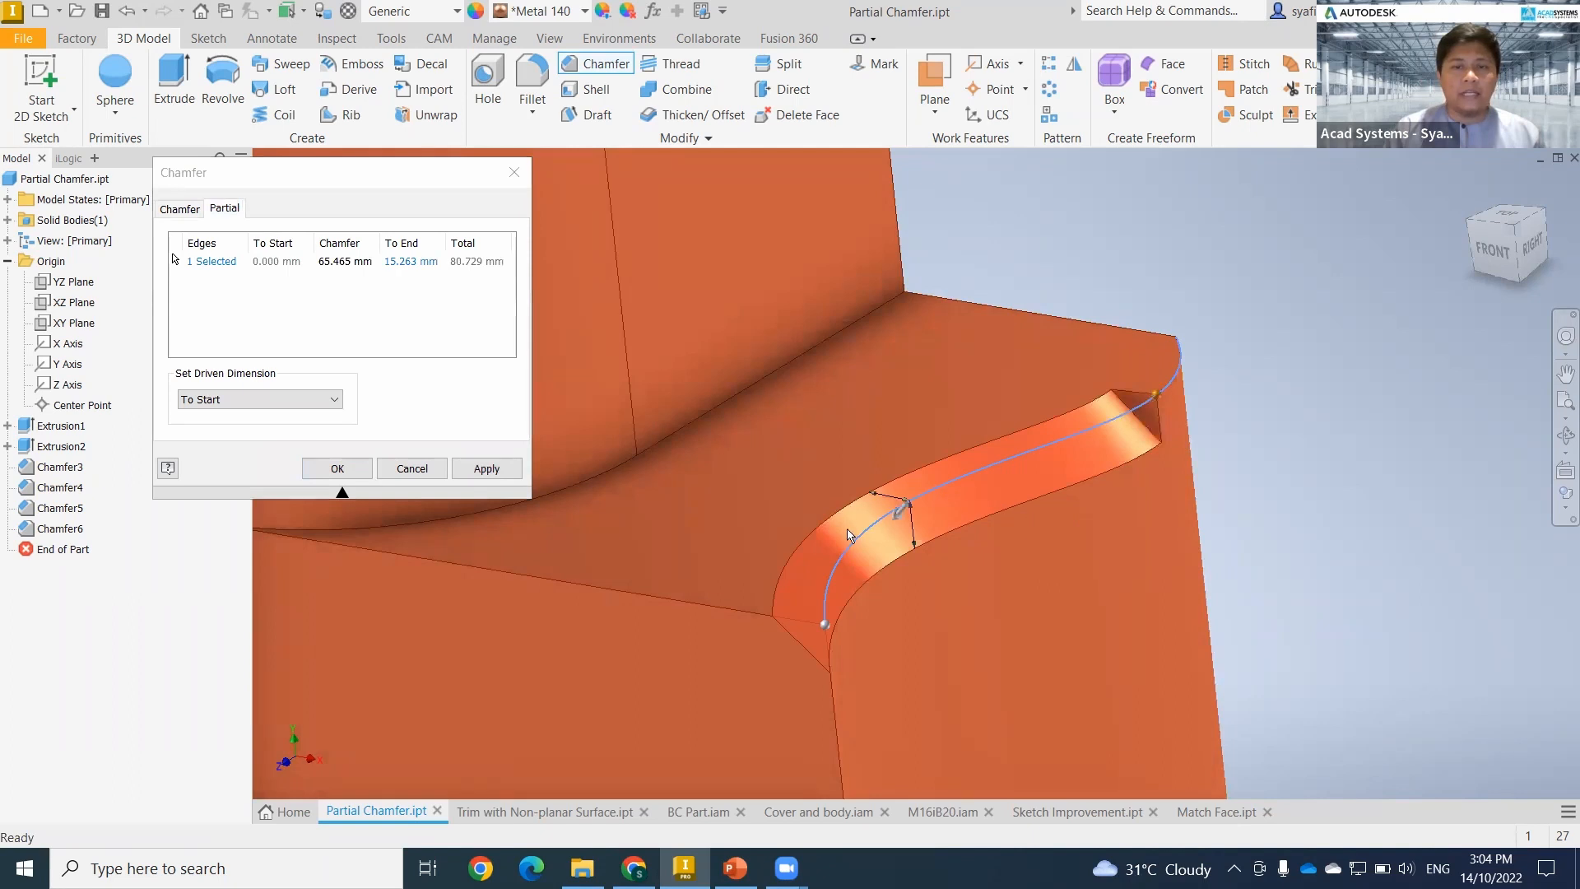
left_click_drag(824, 624, 906, 504)
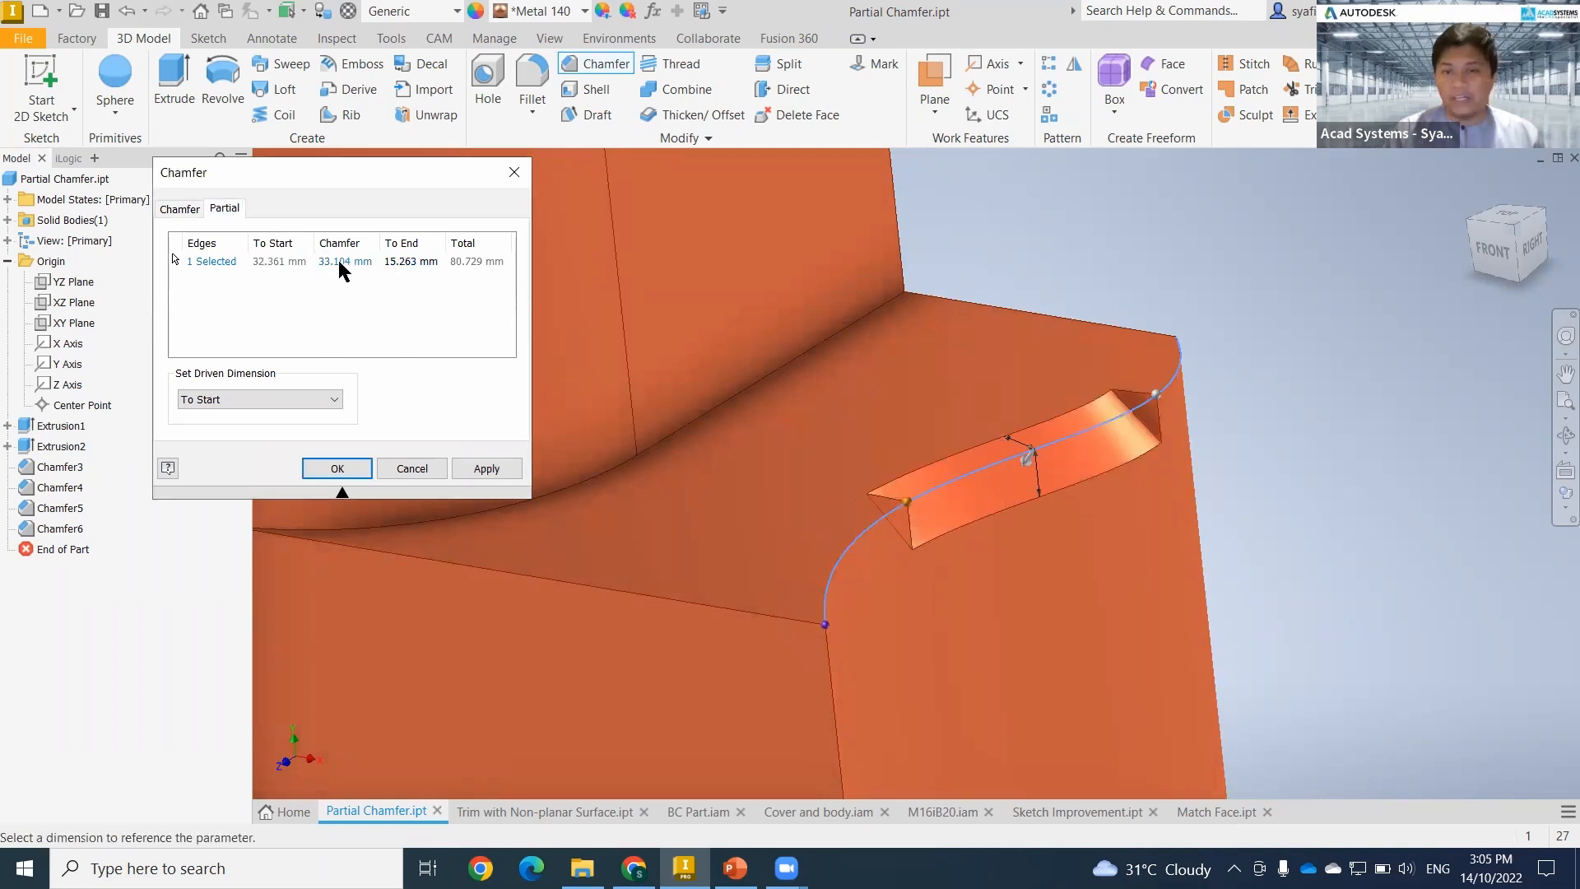
left_click(337, 468)
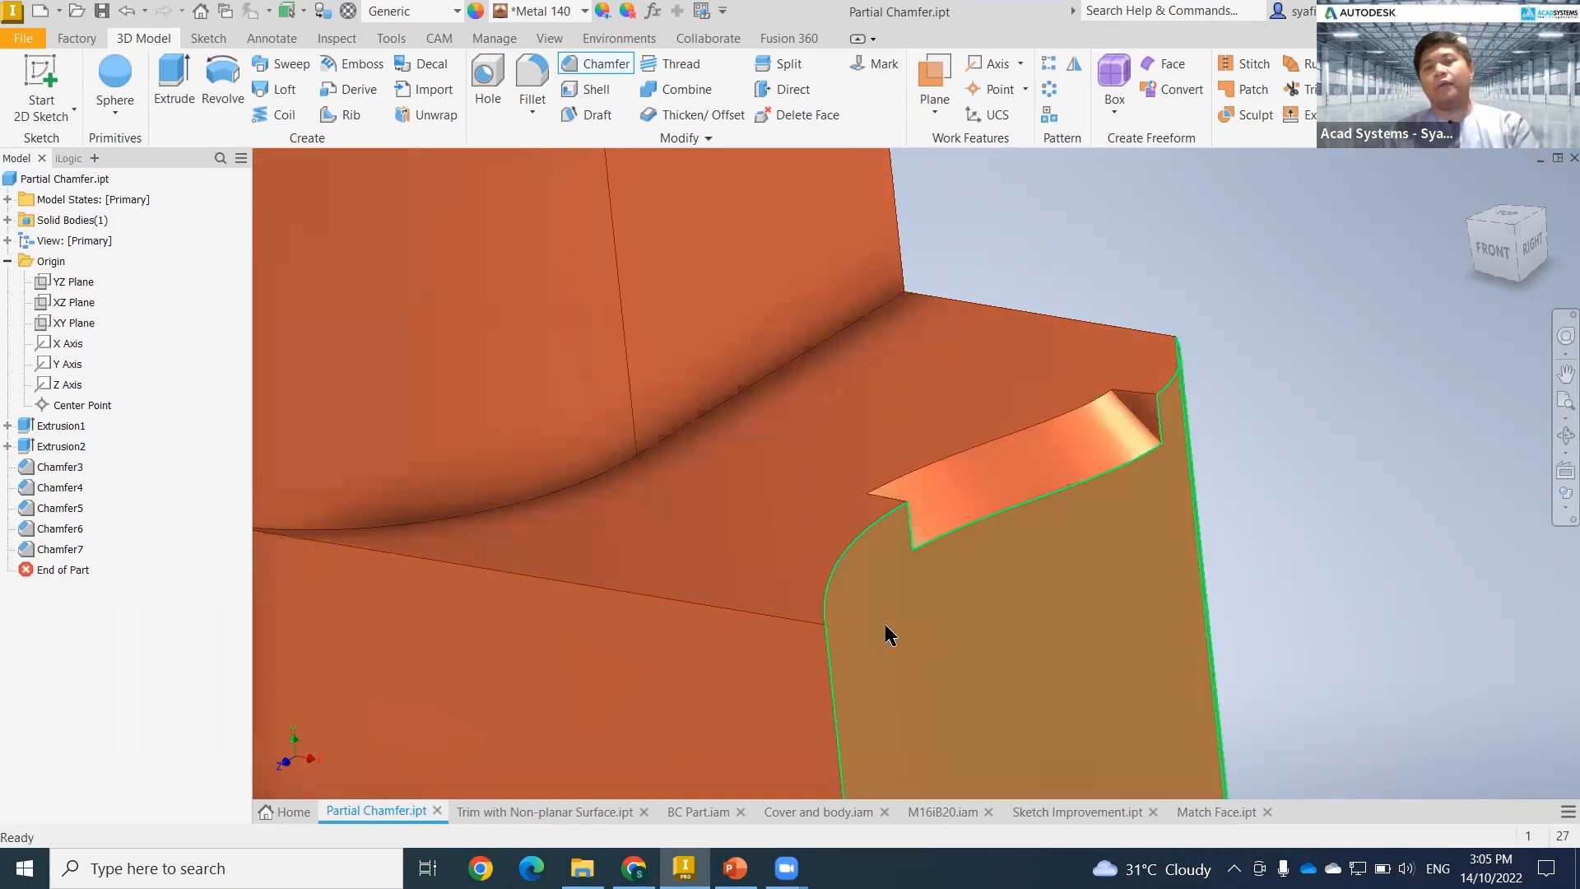
scroll(887, 622, "down", 2)
scroll(886, 620, "up", 5)
middle_click_drag(886, 620, 868, 616, "shift")
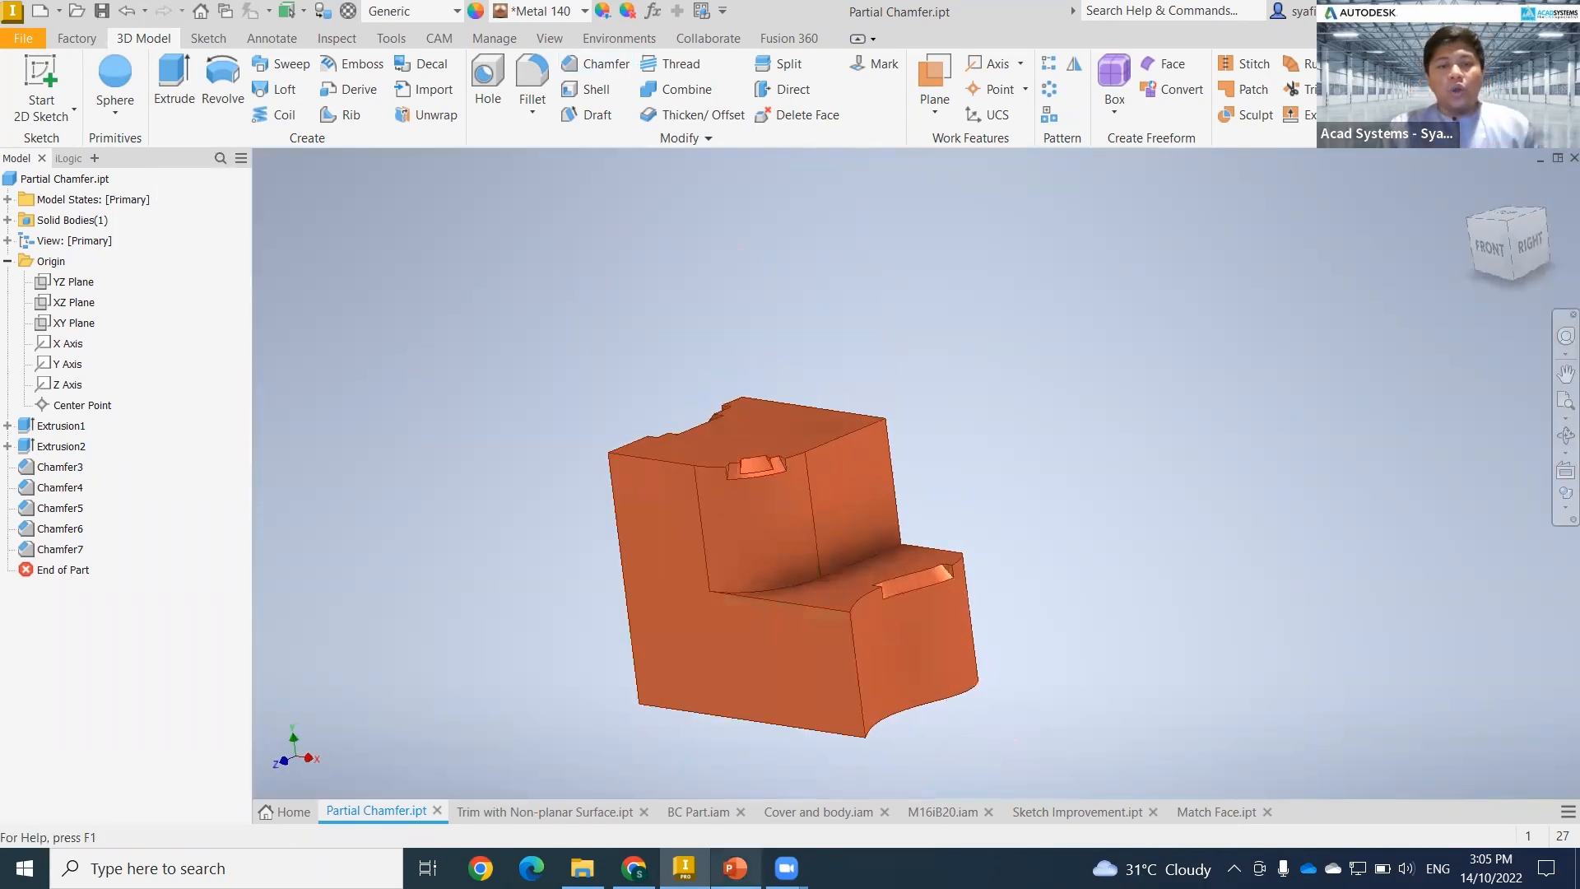
- Switch to the PowerPoint presentation, narrow the slide thumbnails and show slide 3, Trim with Non-planar Surface
left_click(734, 868)
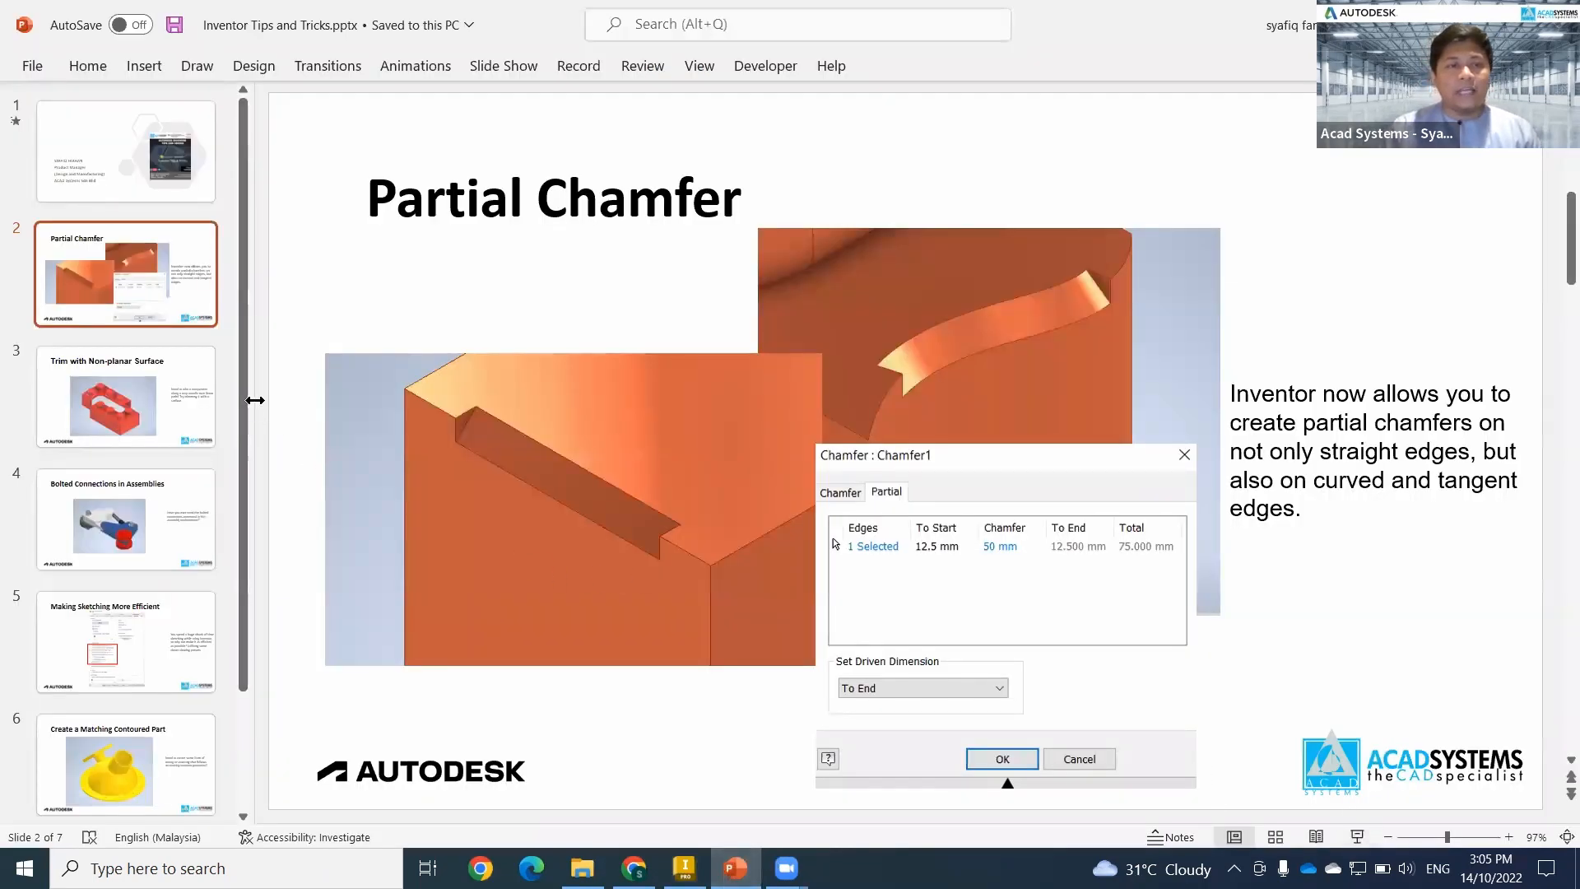
left_click_drag(254, 399, 119, 393)
left_click(70, 235)
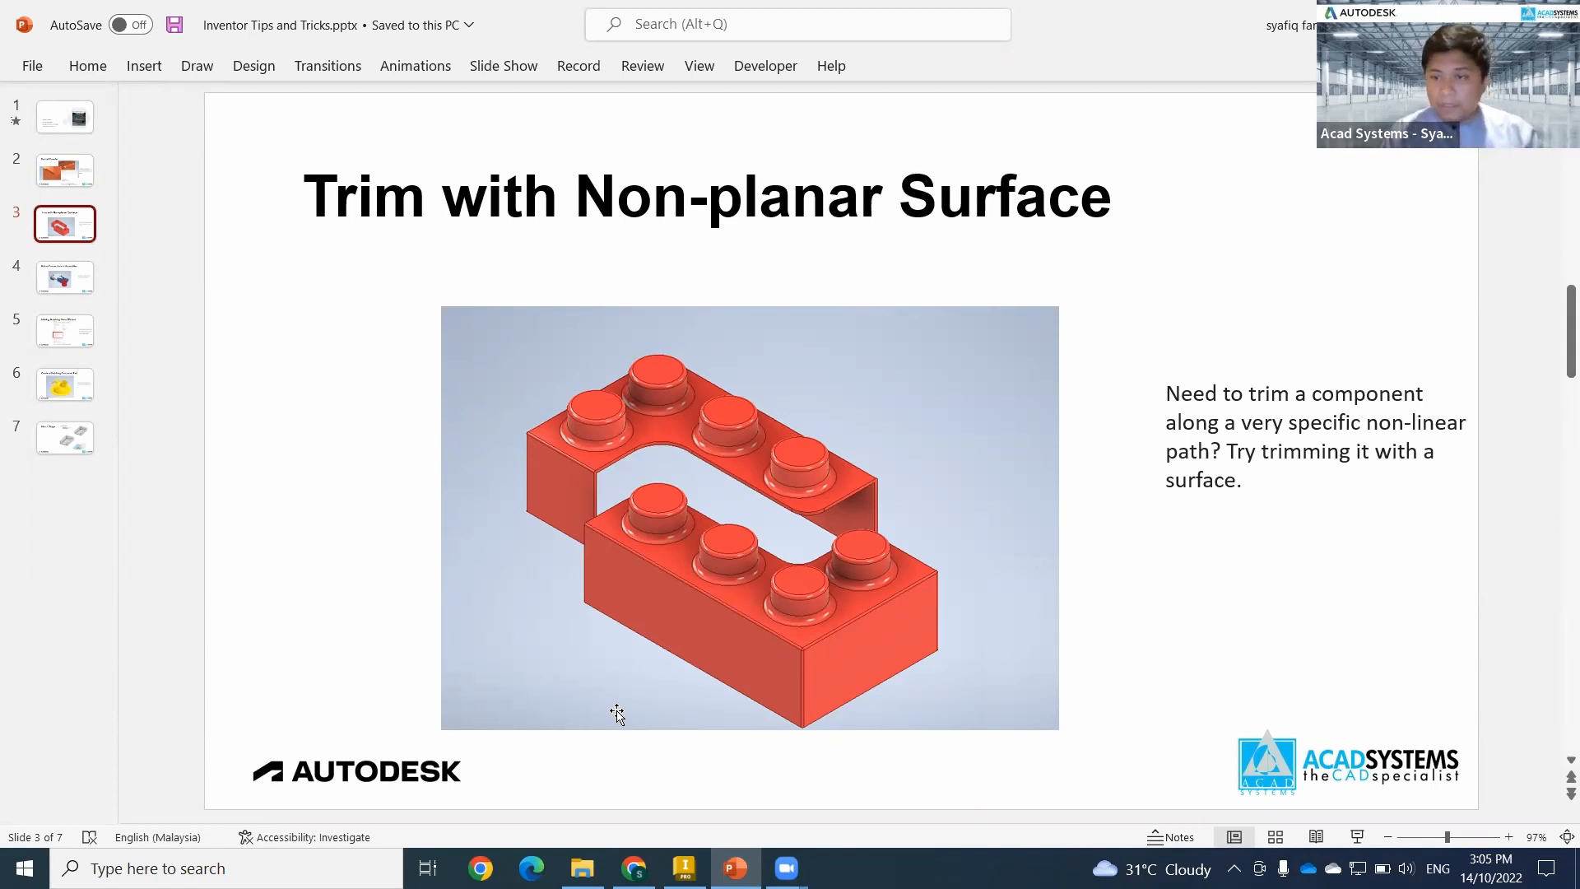
key("alt+Tab")
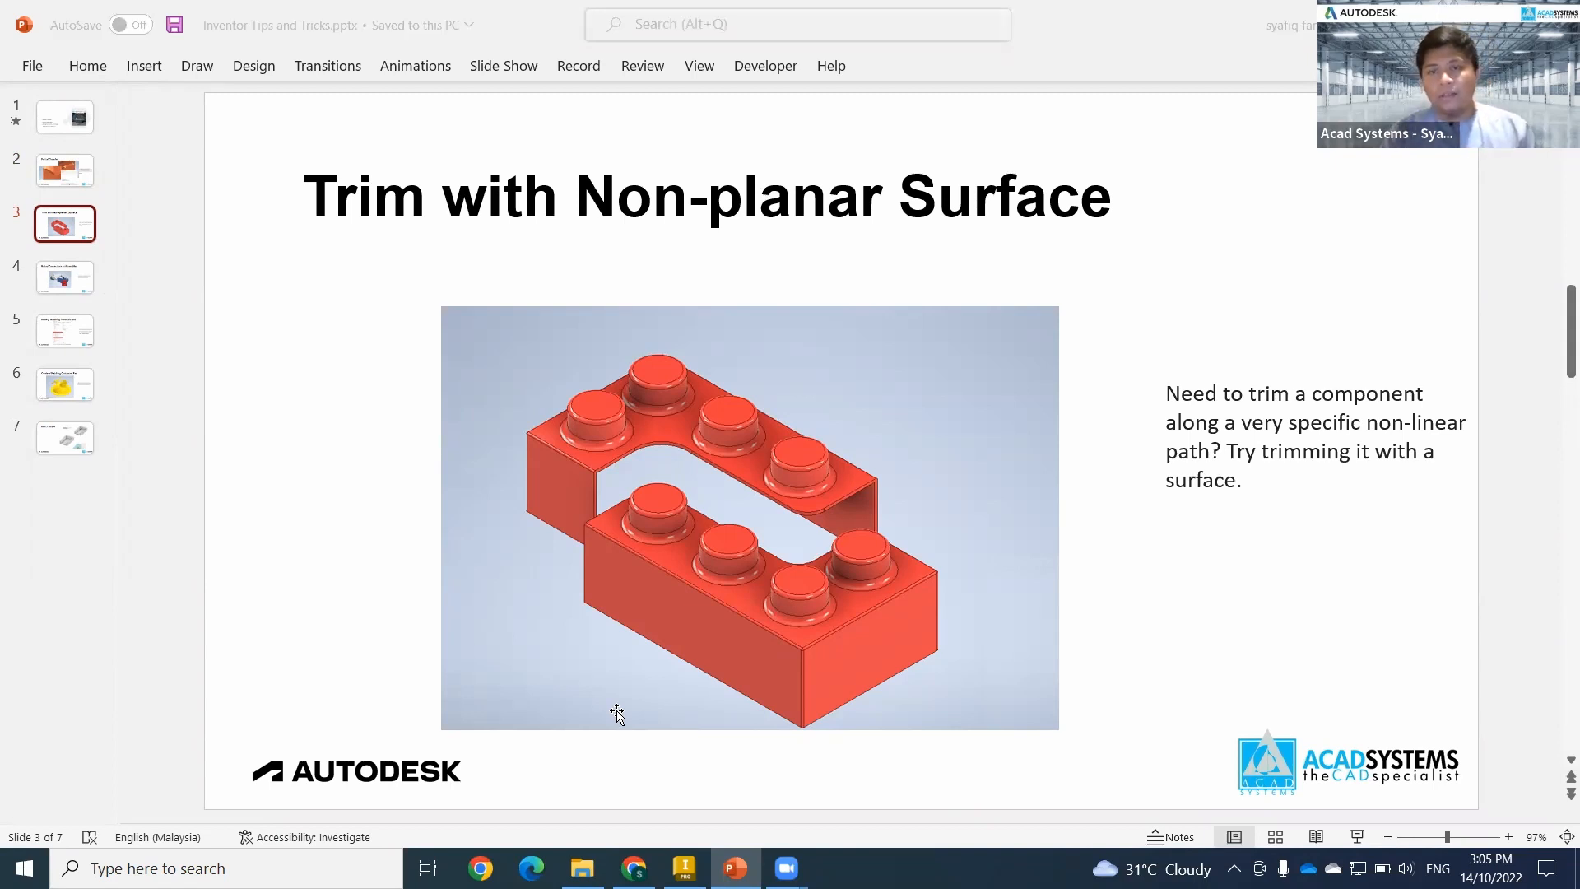
left_click(1279, 593)
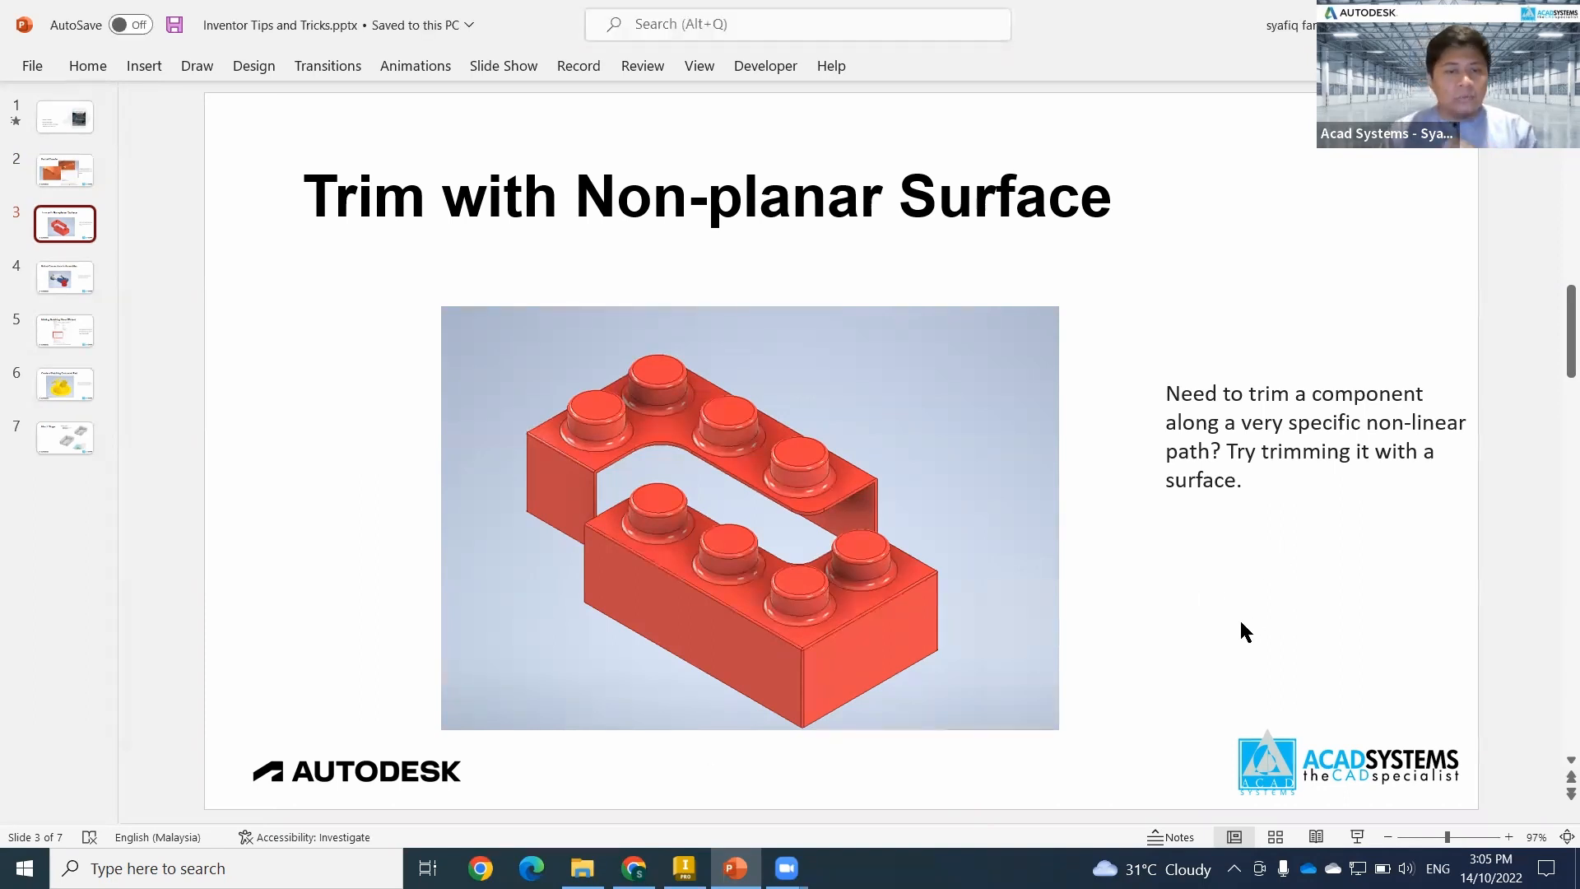
- Return to Inventor and bring up the brick model Trim with Non-planar Surface.ipt, fully in view
left_click(695, 864)
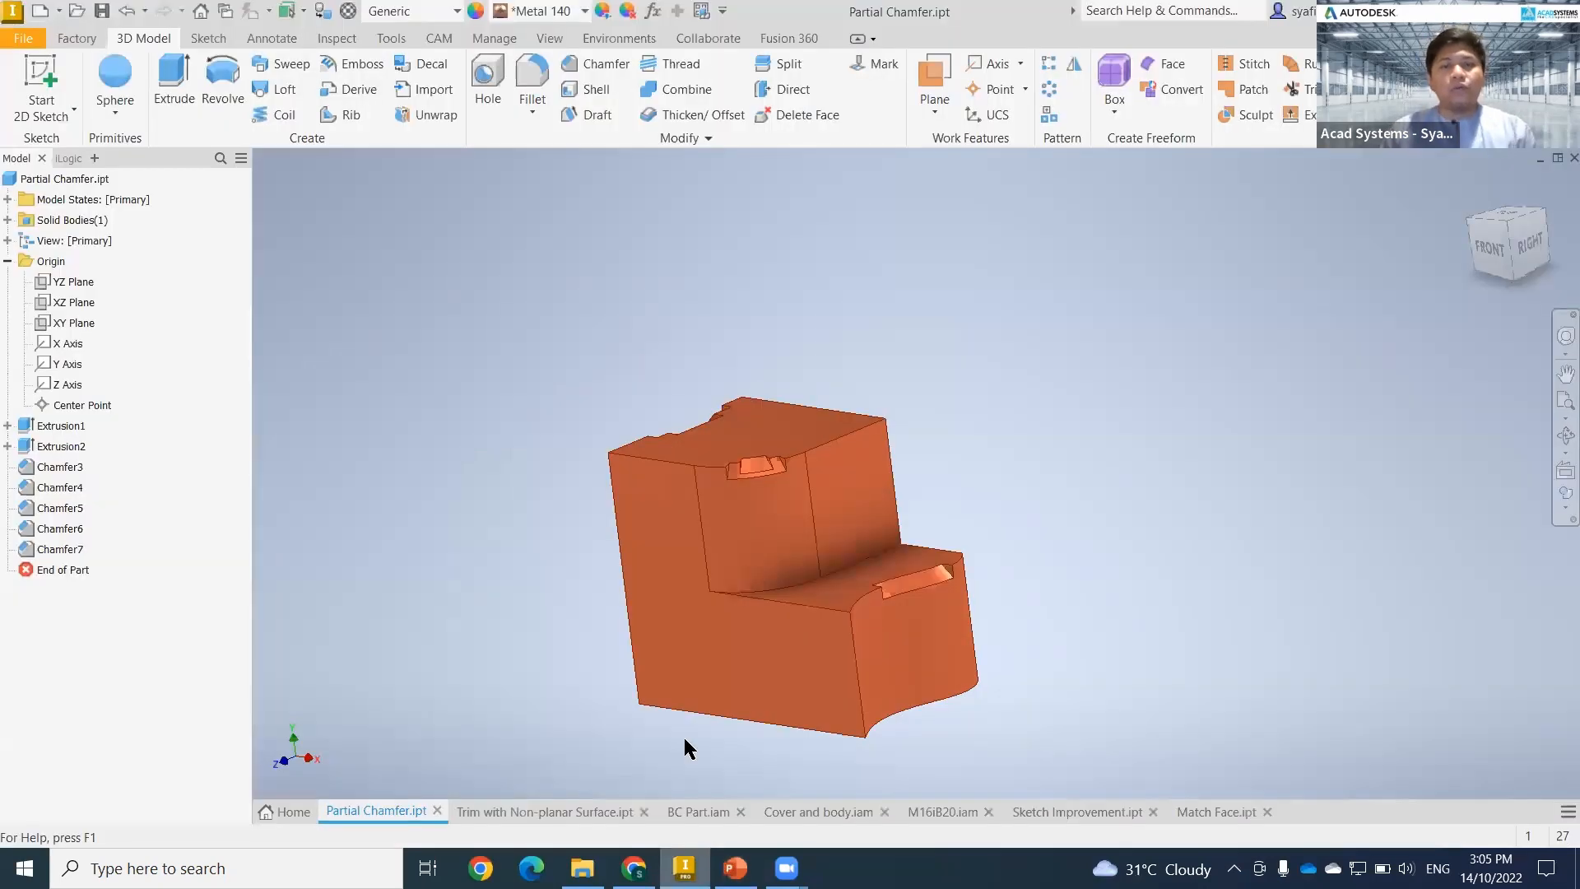
left_click(555, 812)
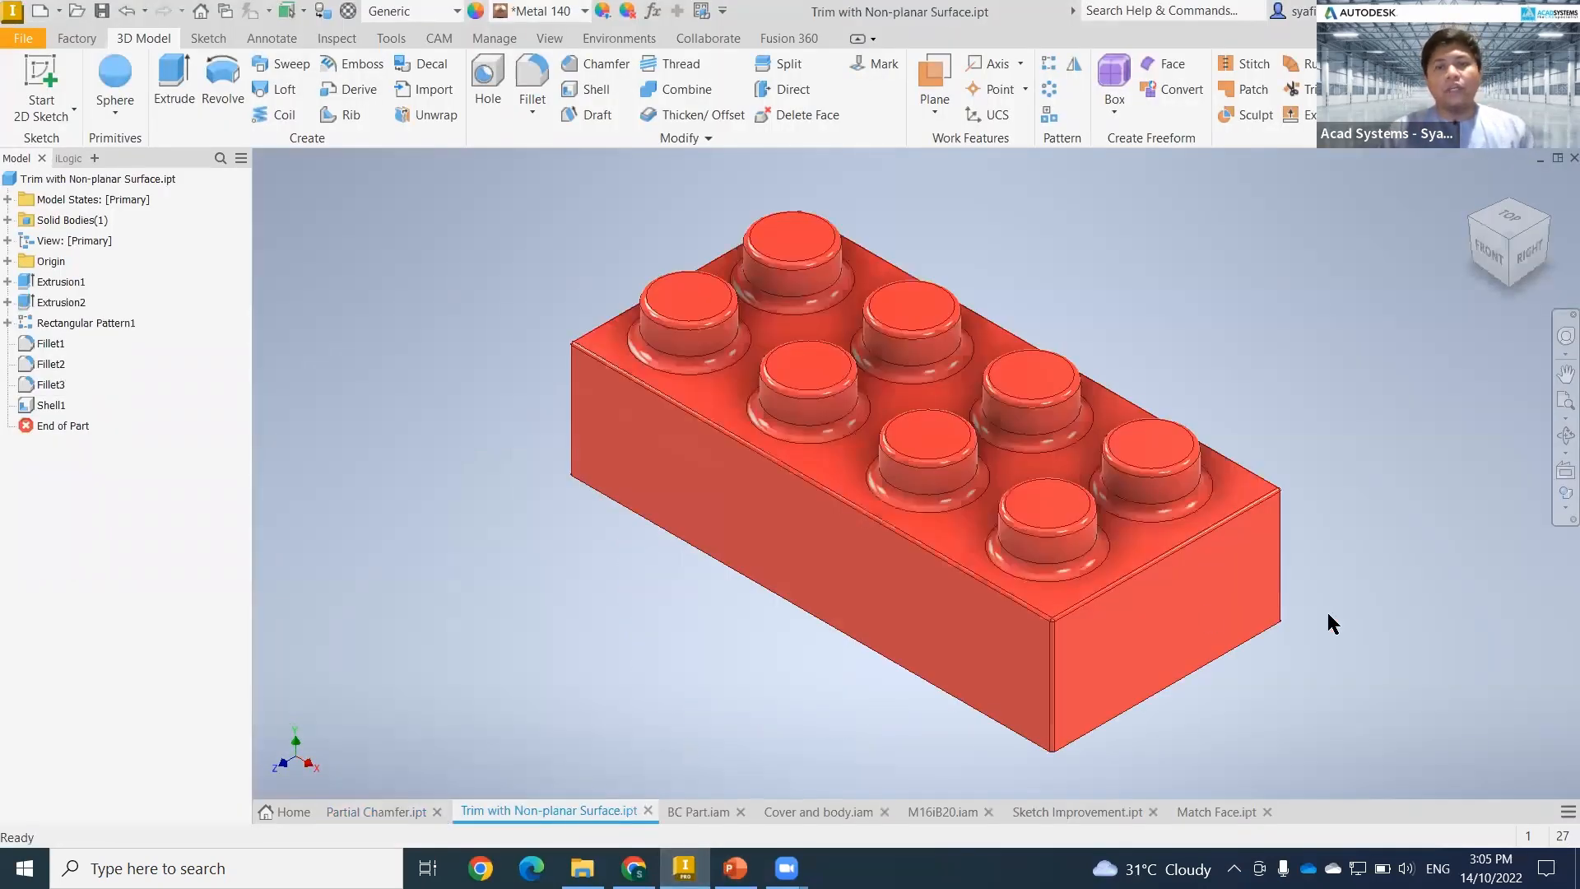
key("F2")
left_click_drag(1274, 636, 1272, 671)
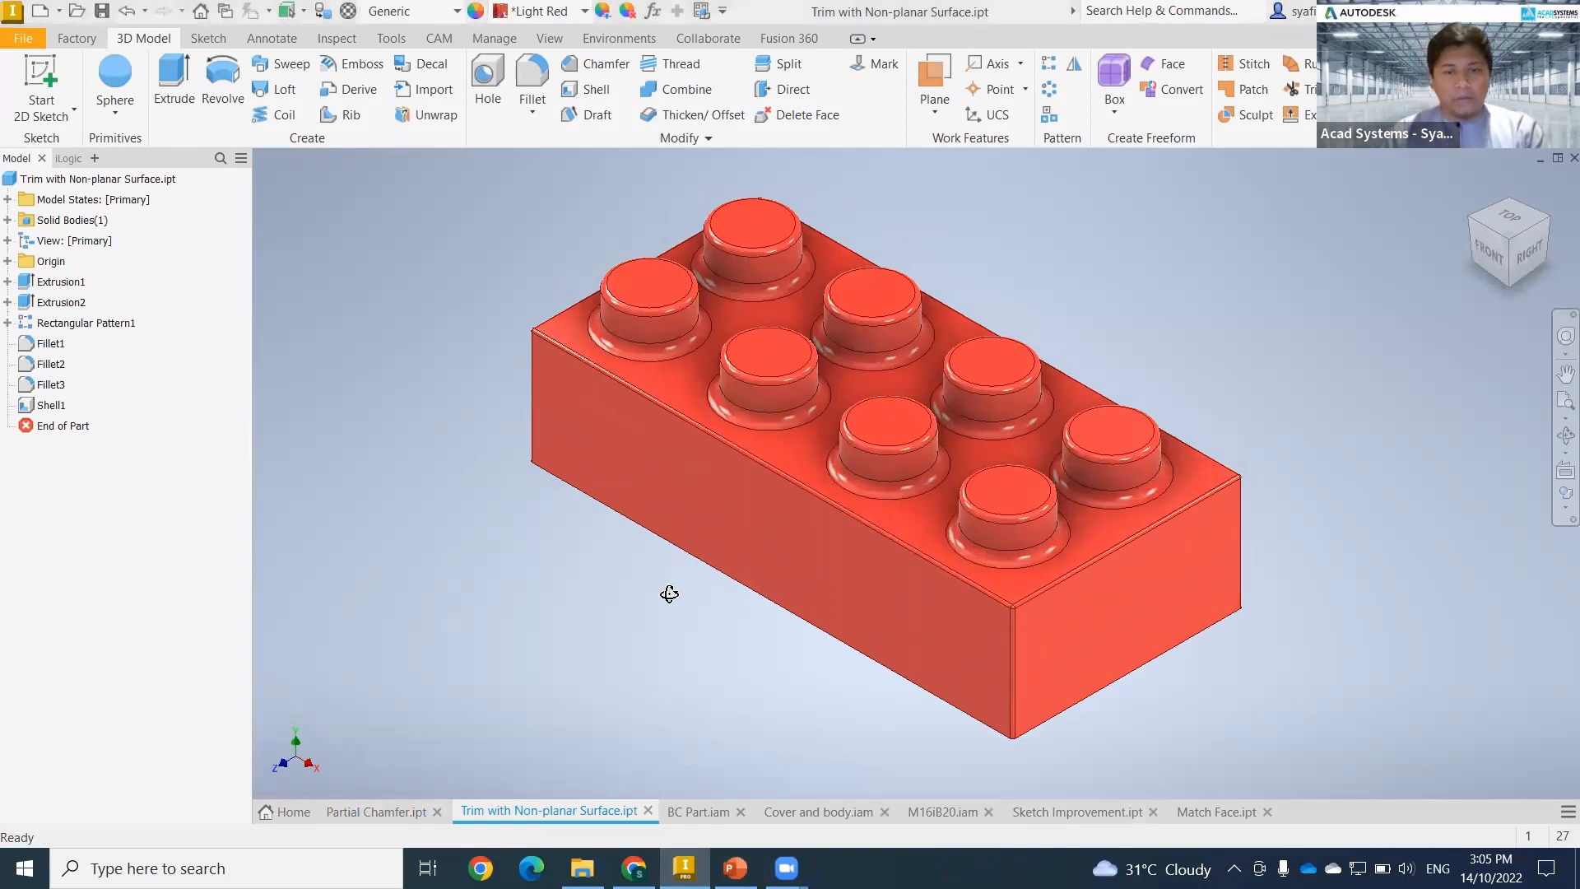
mouse_move(667, 593)
middle_mouse_down("shift")
mouse_move(669, 504)
mouse_move(943, 422)
mouse_move(1104, 551)
mouse_move(1089, 663)
mouse_move(1342, 447)
mouse_move(1514, 229)
mouse_move(1519, 280)
mouse_move(773, 516)
mouse_move(851, 400)
mouse_move(1143, 476)
mouse_move(1028, 444)
mouse_move(1029, 406)
mouse_move(663, 510)
mouse_move(579, 492)
middle_mouse_up("shift")
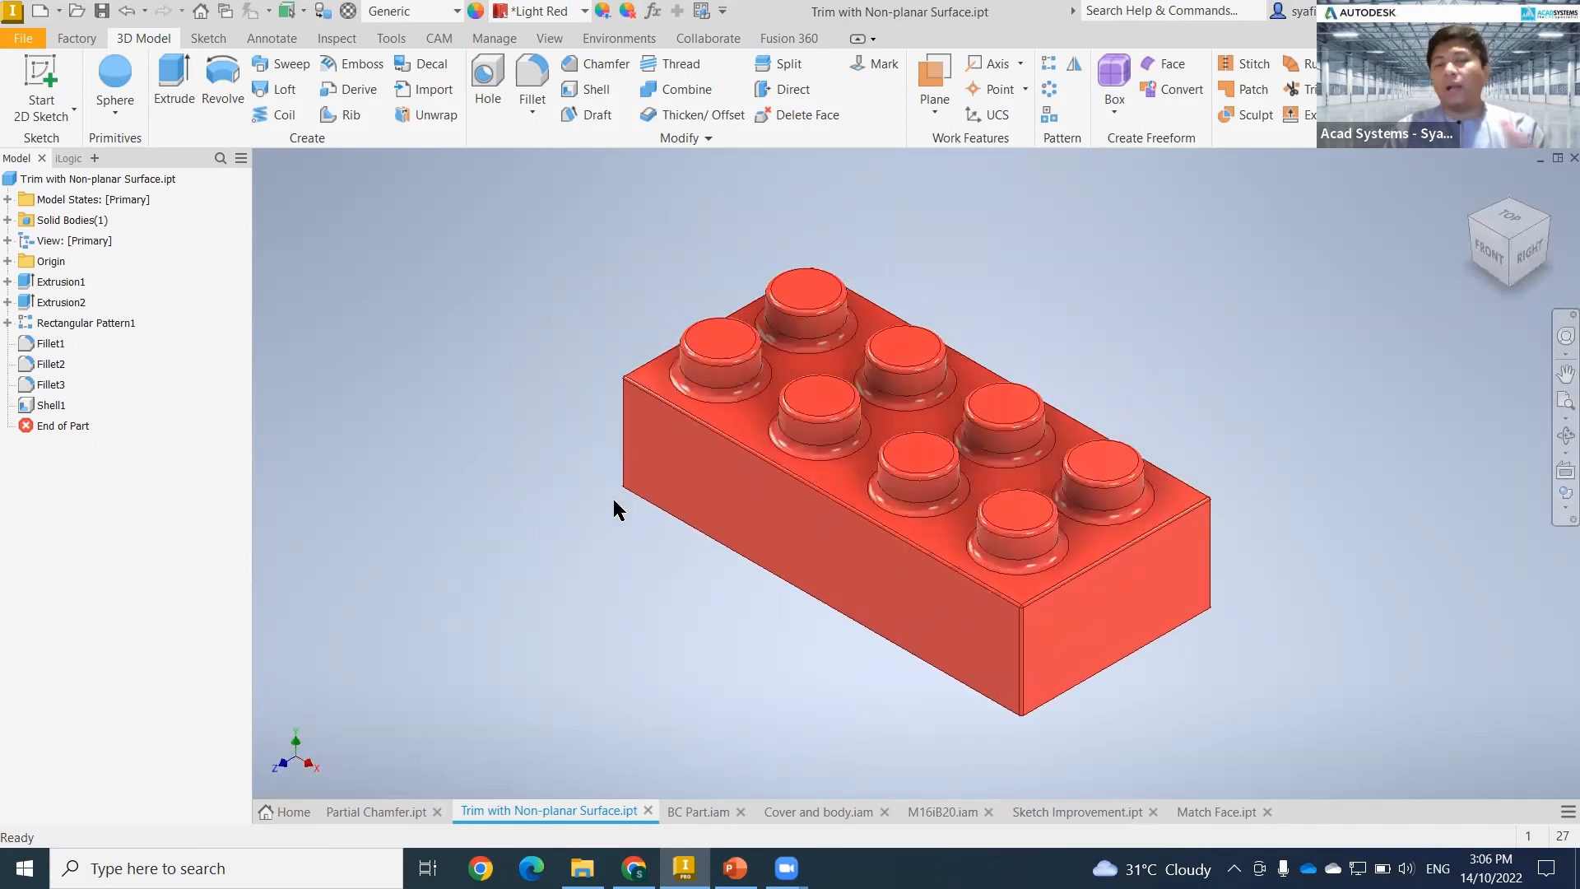
right_click(819, 409)
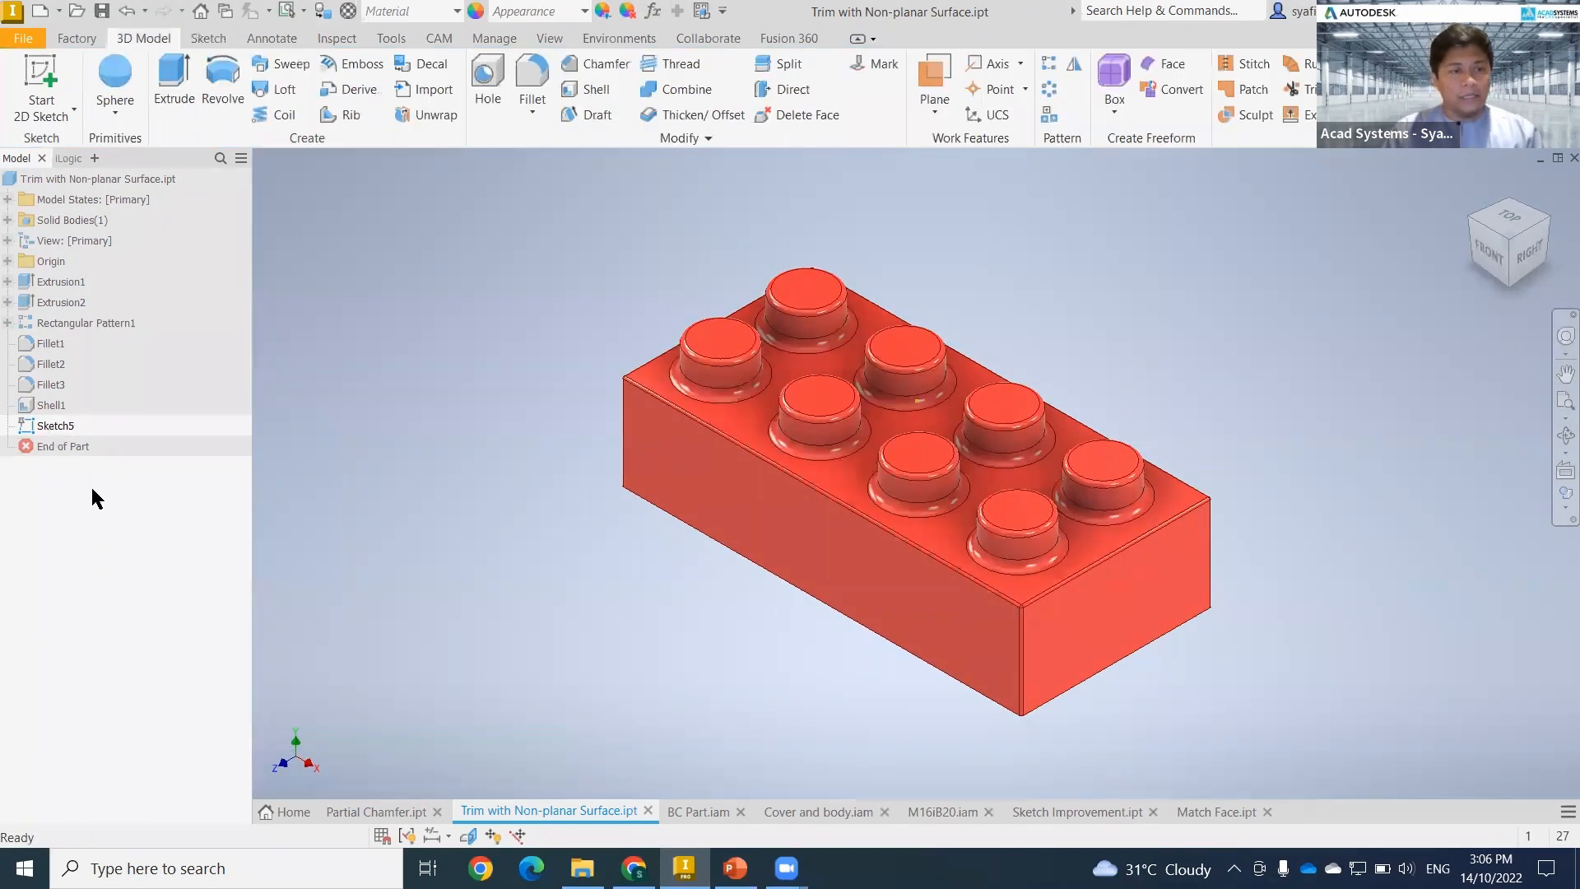
right_click(47, 426)
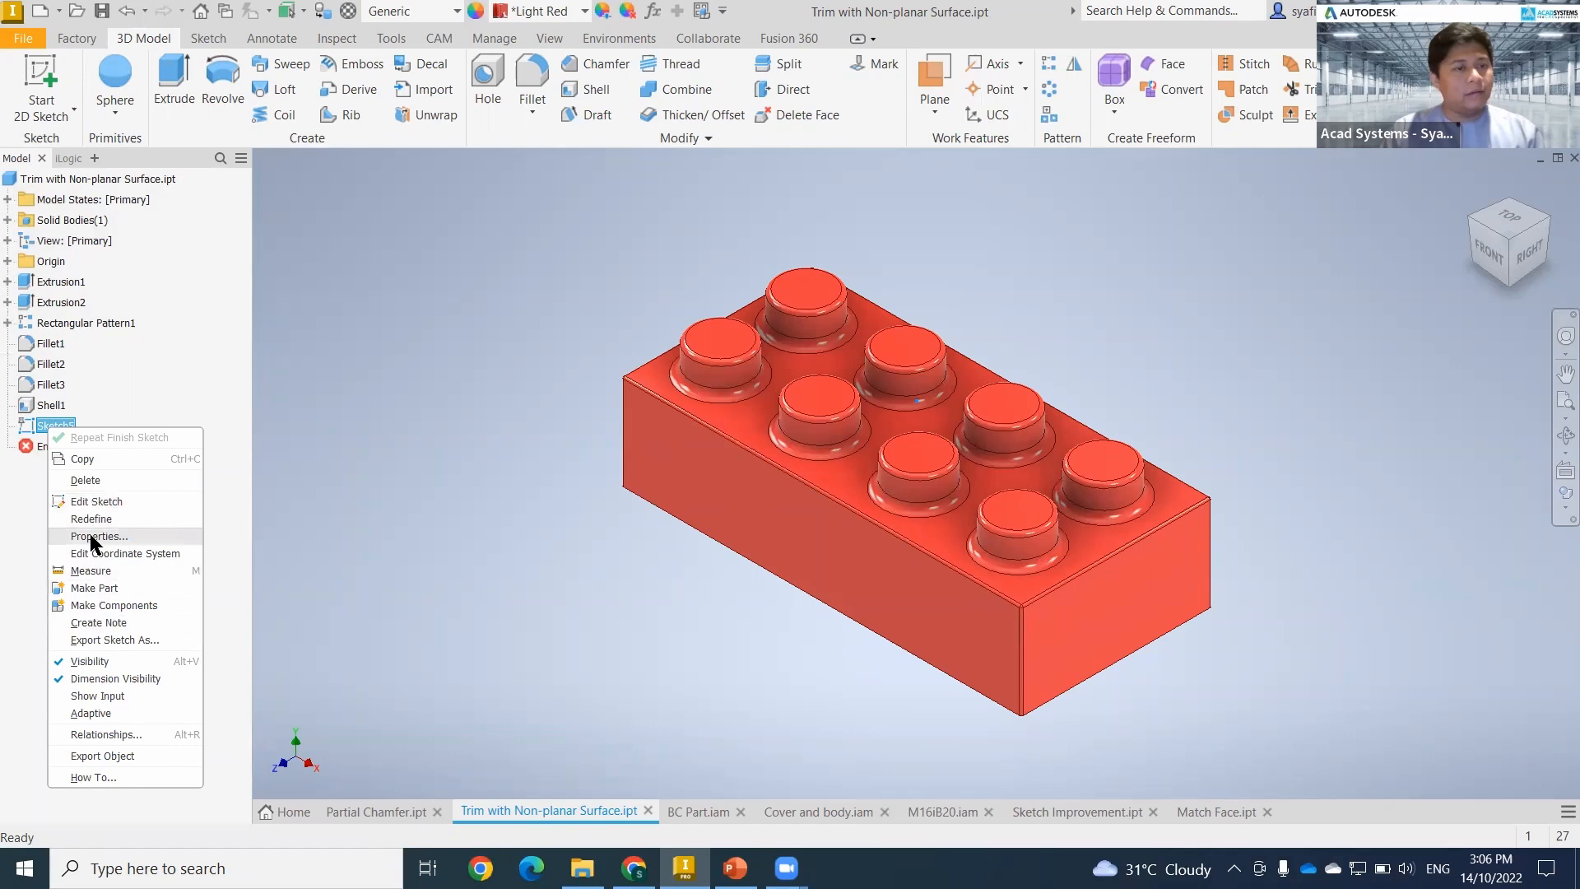
left_click(102, 482)
- Start a sketch on the brick's top face and draw a vertical line about 28.1 mm long from below the brick to between the first two stud columns
right_click(747, 420)
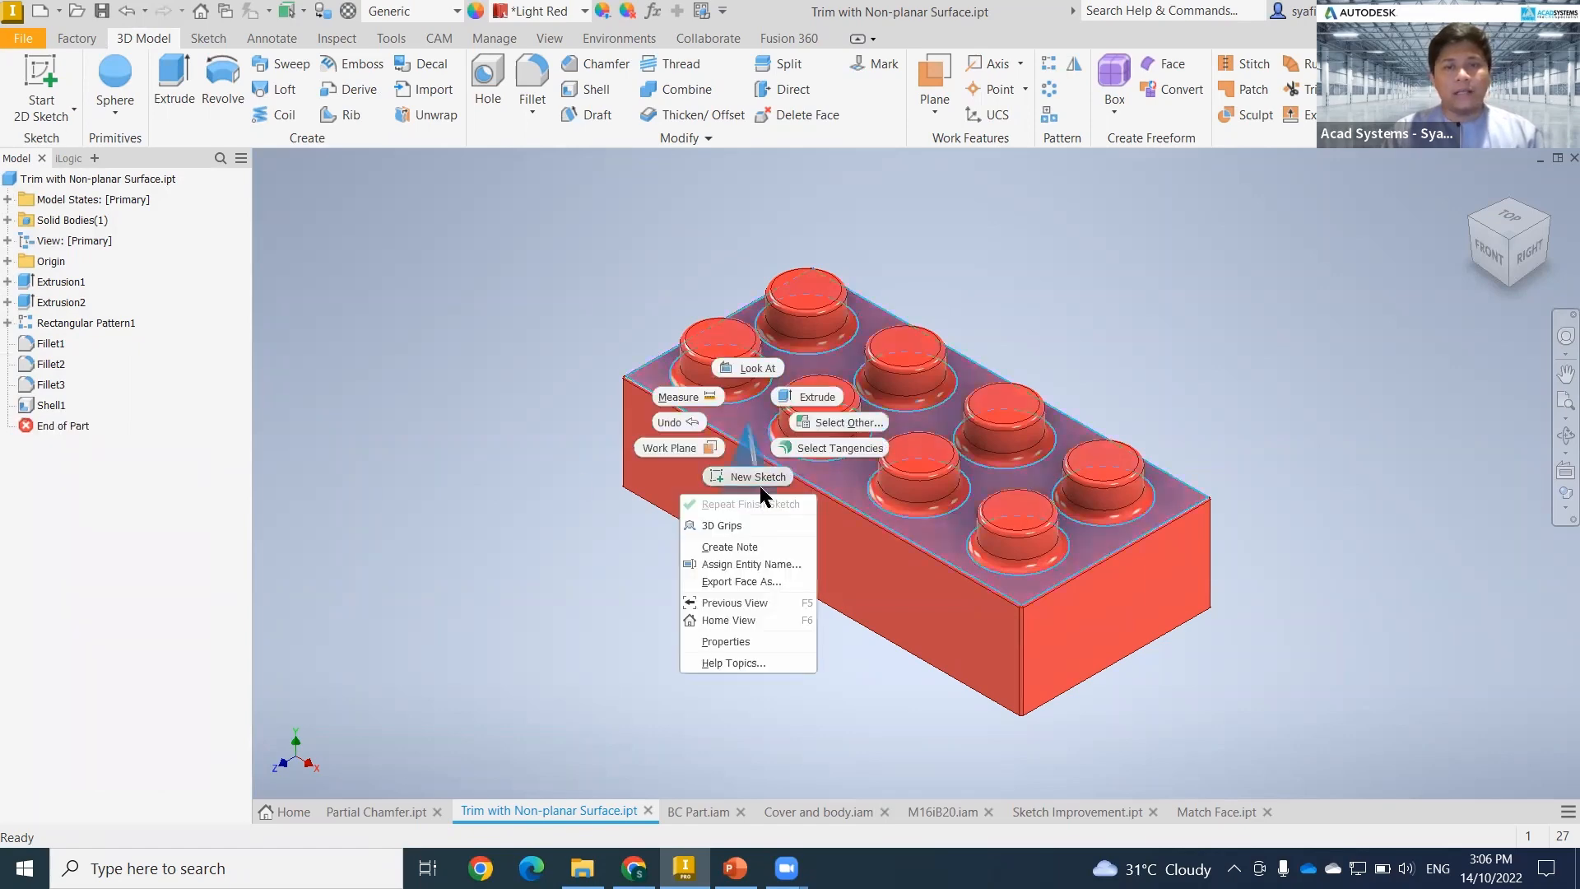
left_click(760, 485)
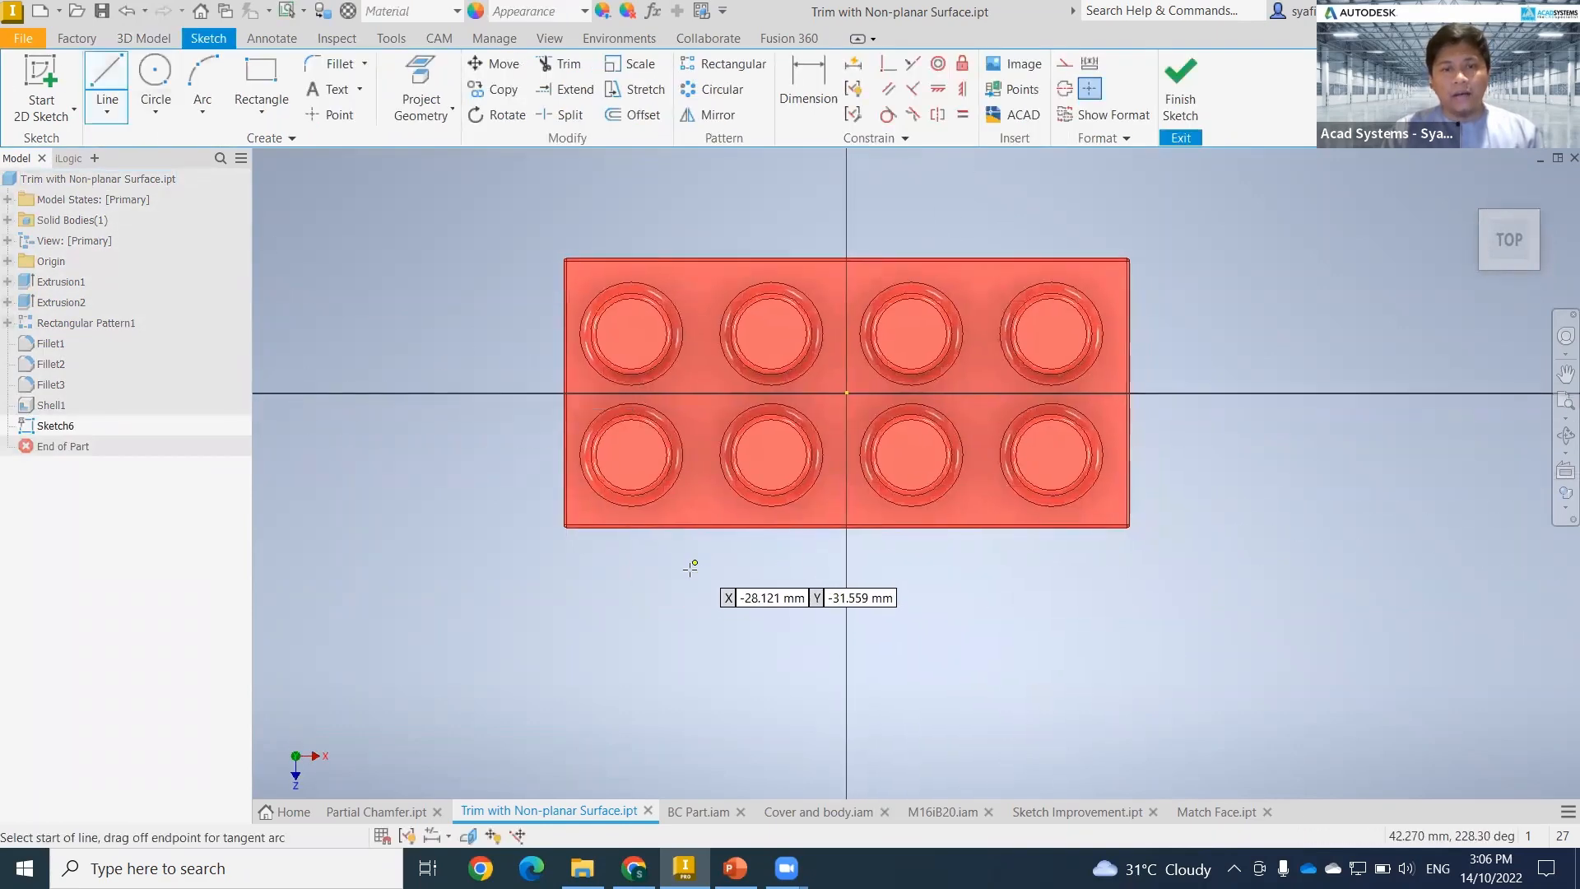
key("l")
left_click(690, 570)
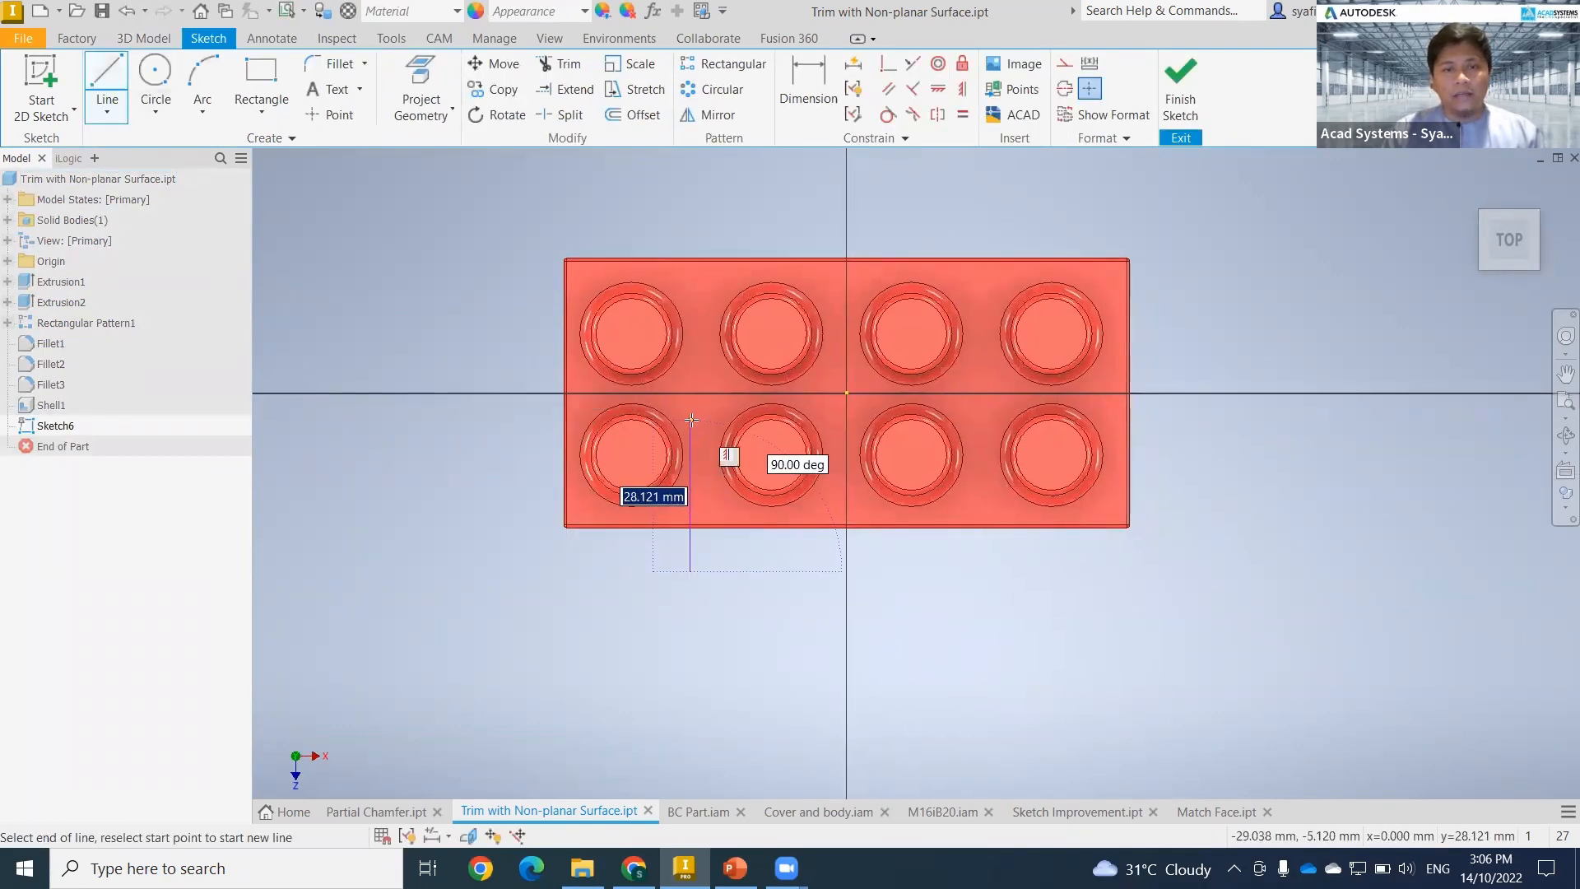
left_click(691, 439)
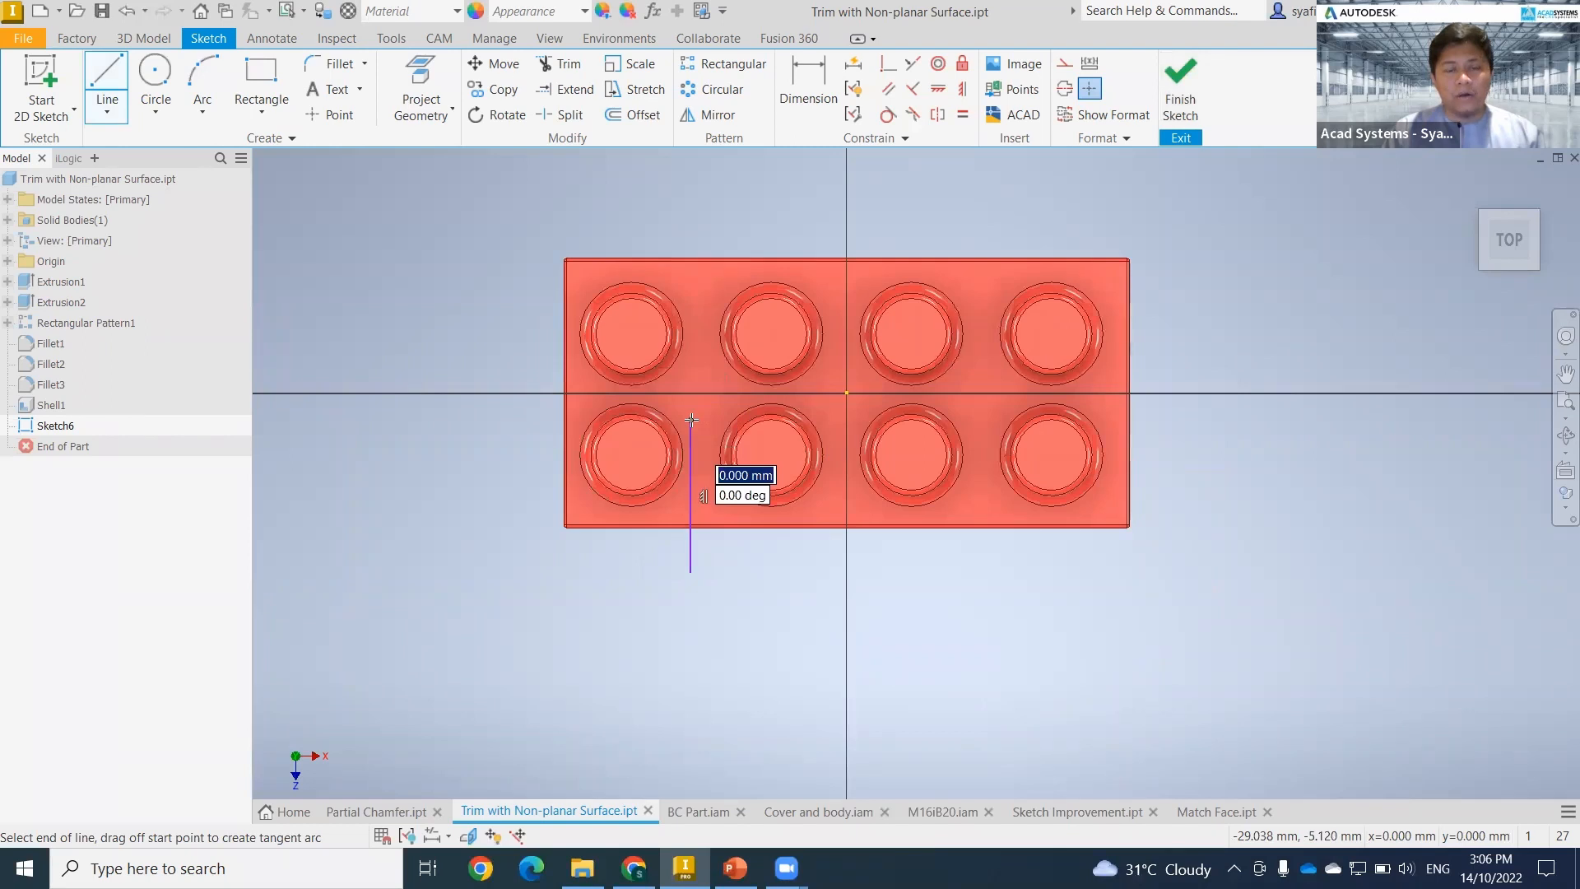
- Try to draw a tangent arc from the vertical line's upper end, and undo the arc
left_click_drag(691, 421, 666, 354)
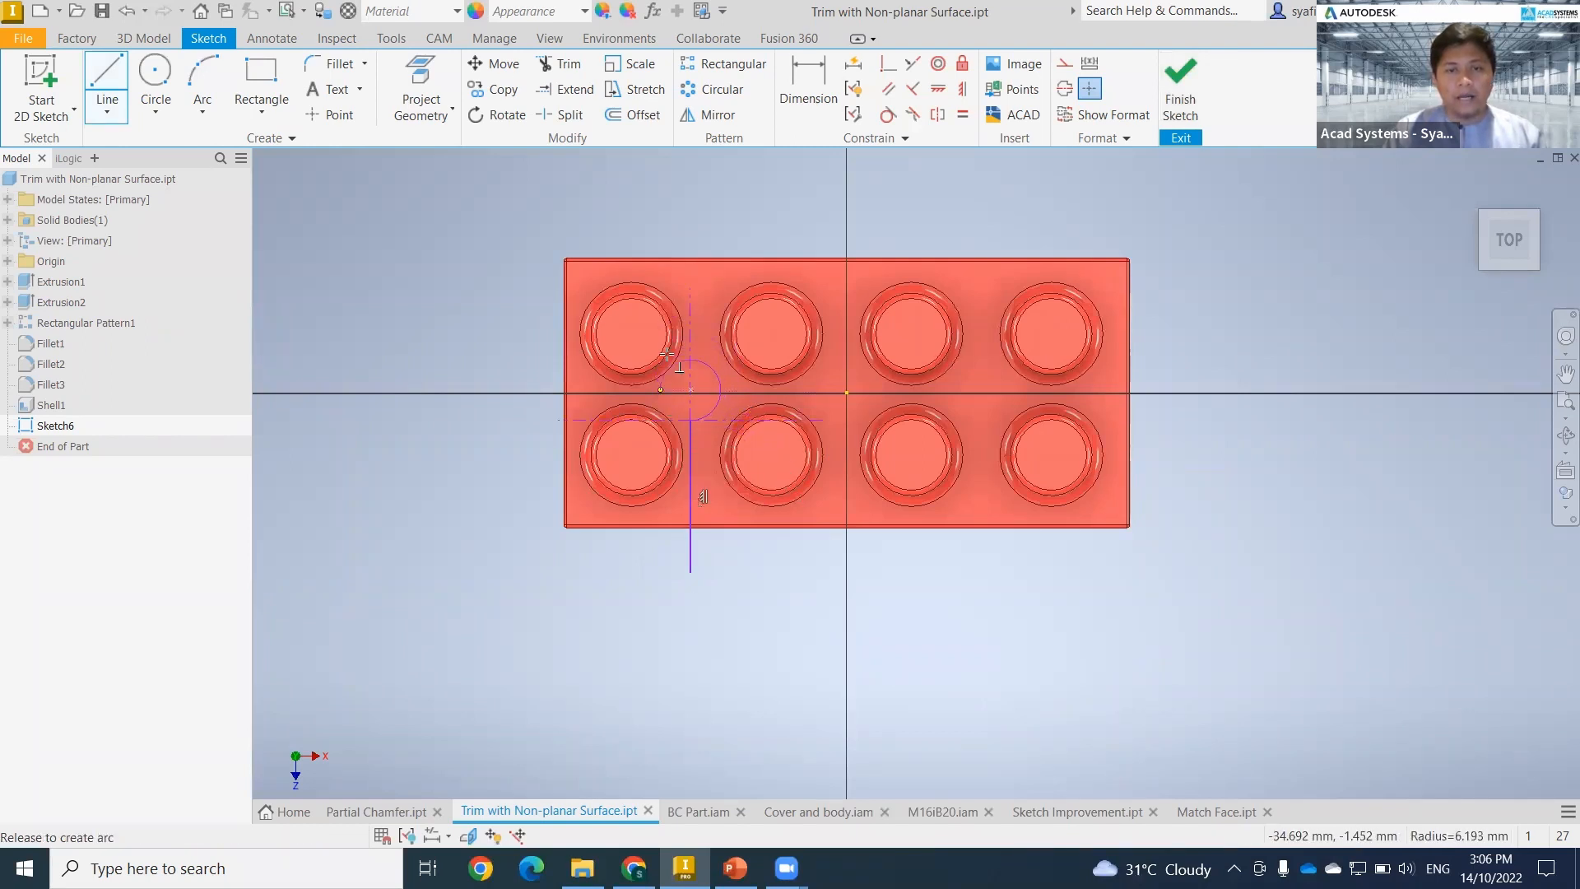
left_click_drag(770, 453, 774, 547)
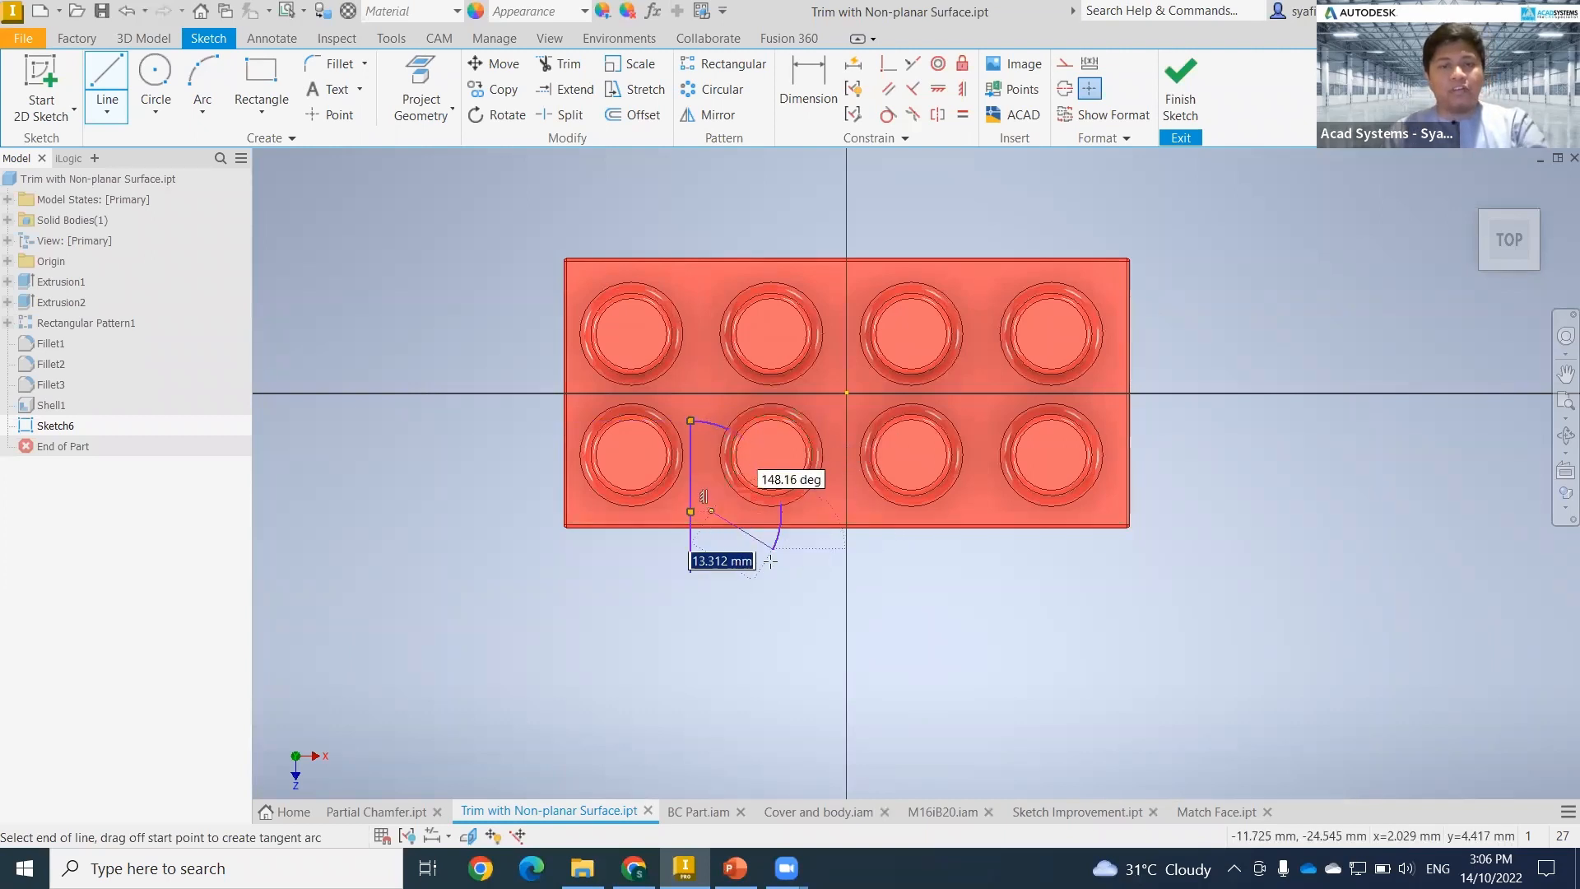
key("Escape")
key("ctrl+z")
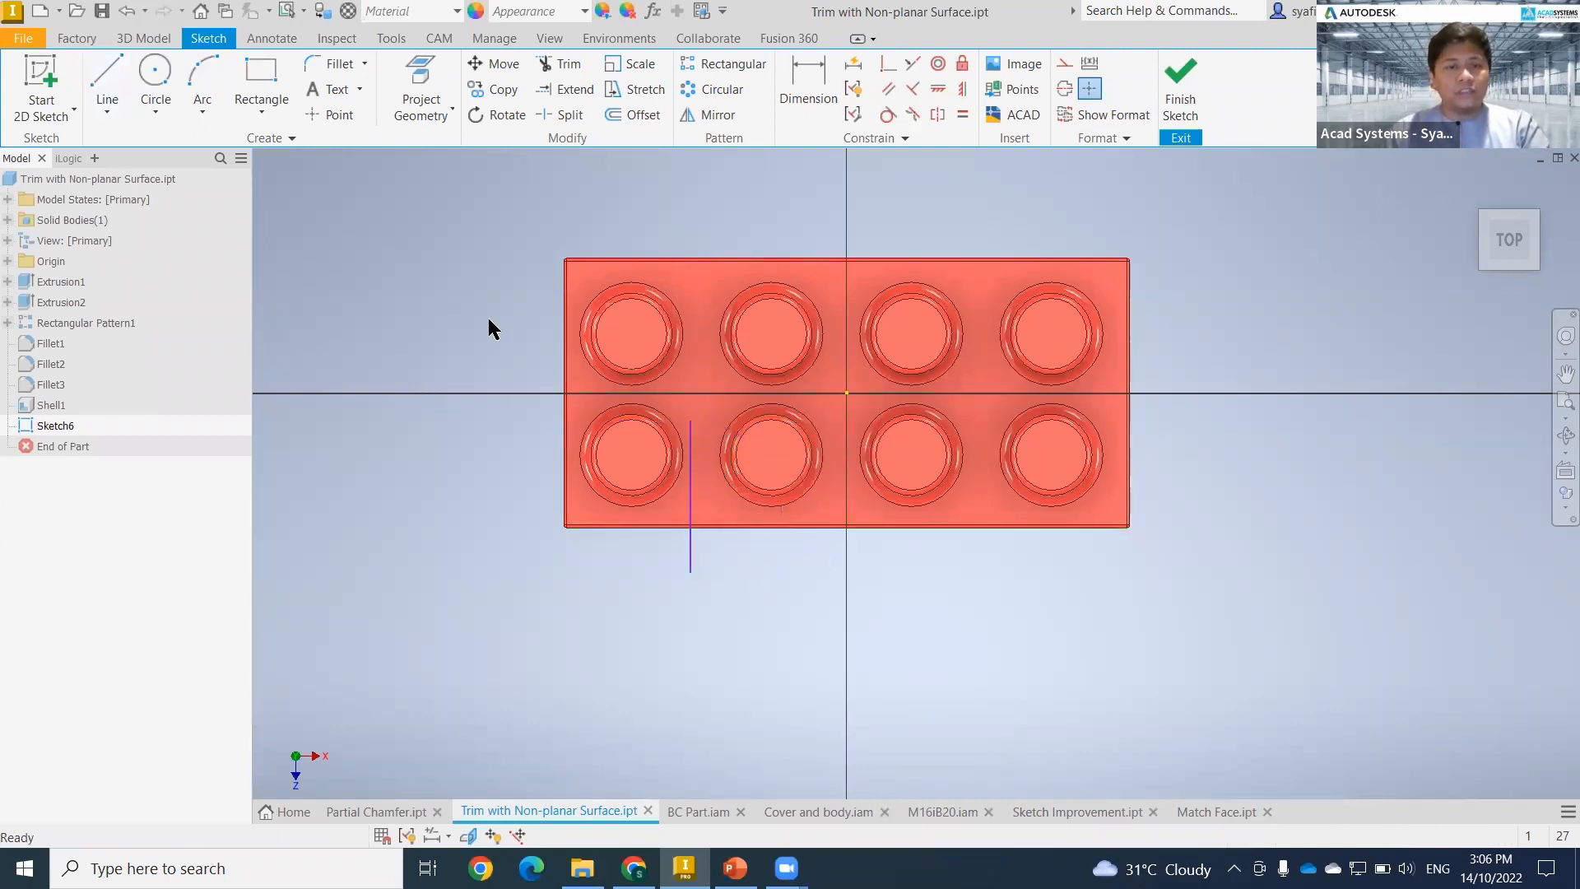
- Reposition the vertical line and continue it with a horizontal segment about 50.9 mm long on the brick's centreline and a vertical segment beyond its rear edge
left_click_drag(693, 441, 703, 424)
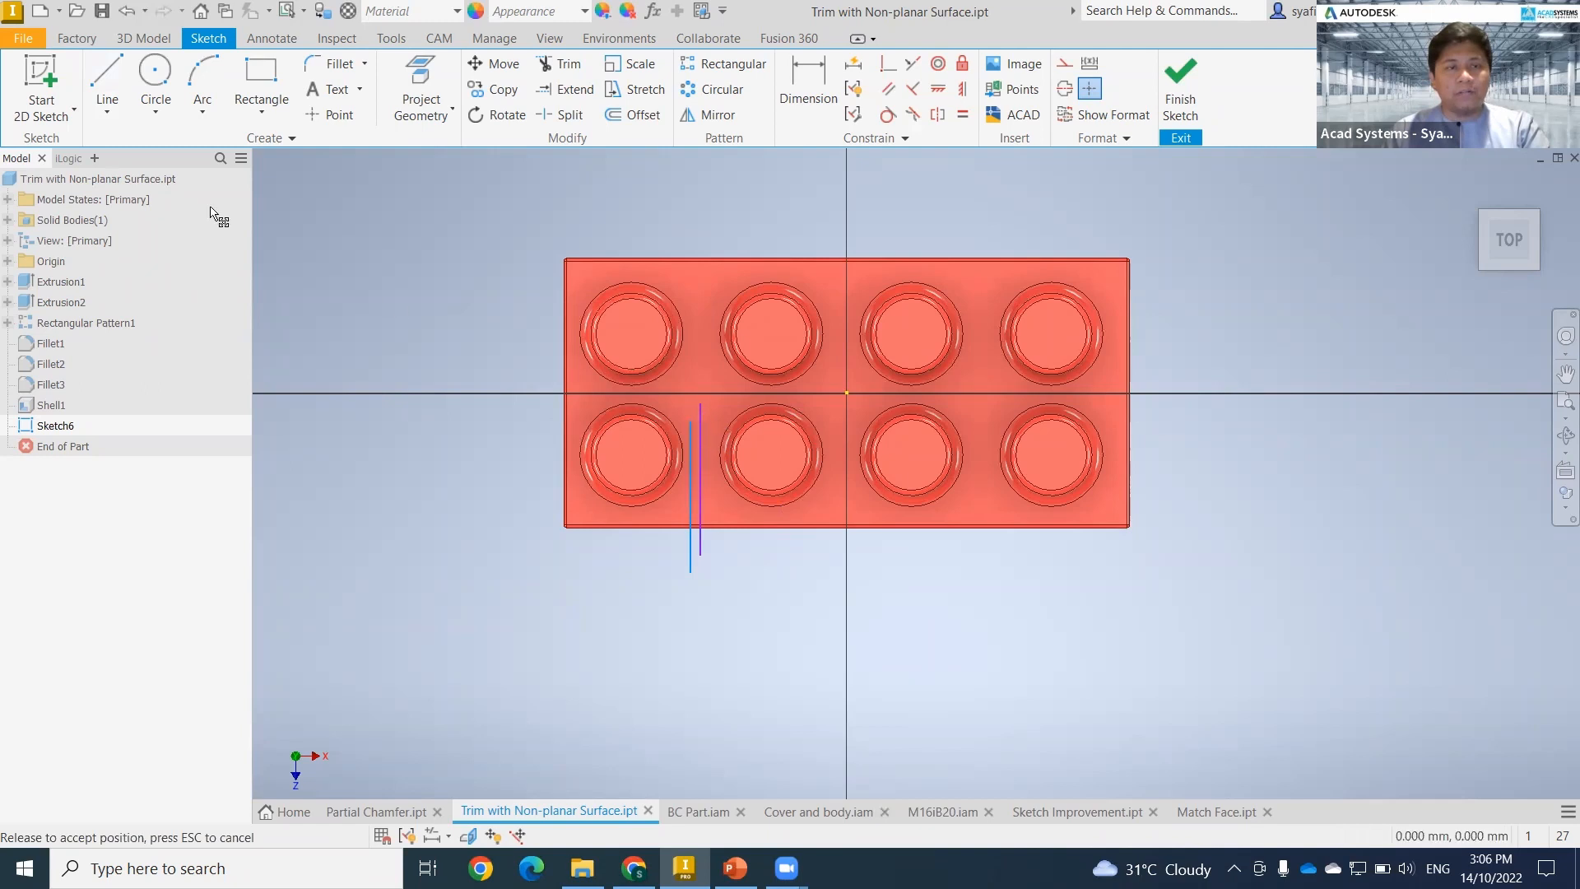
left_click(116, 99)
left_click(123, 128)
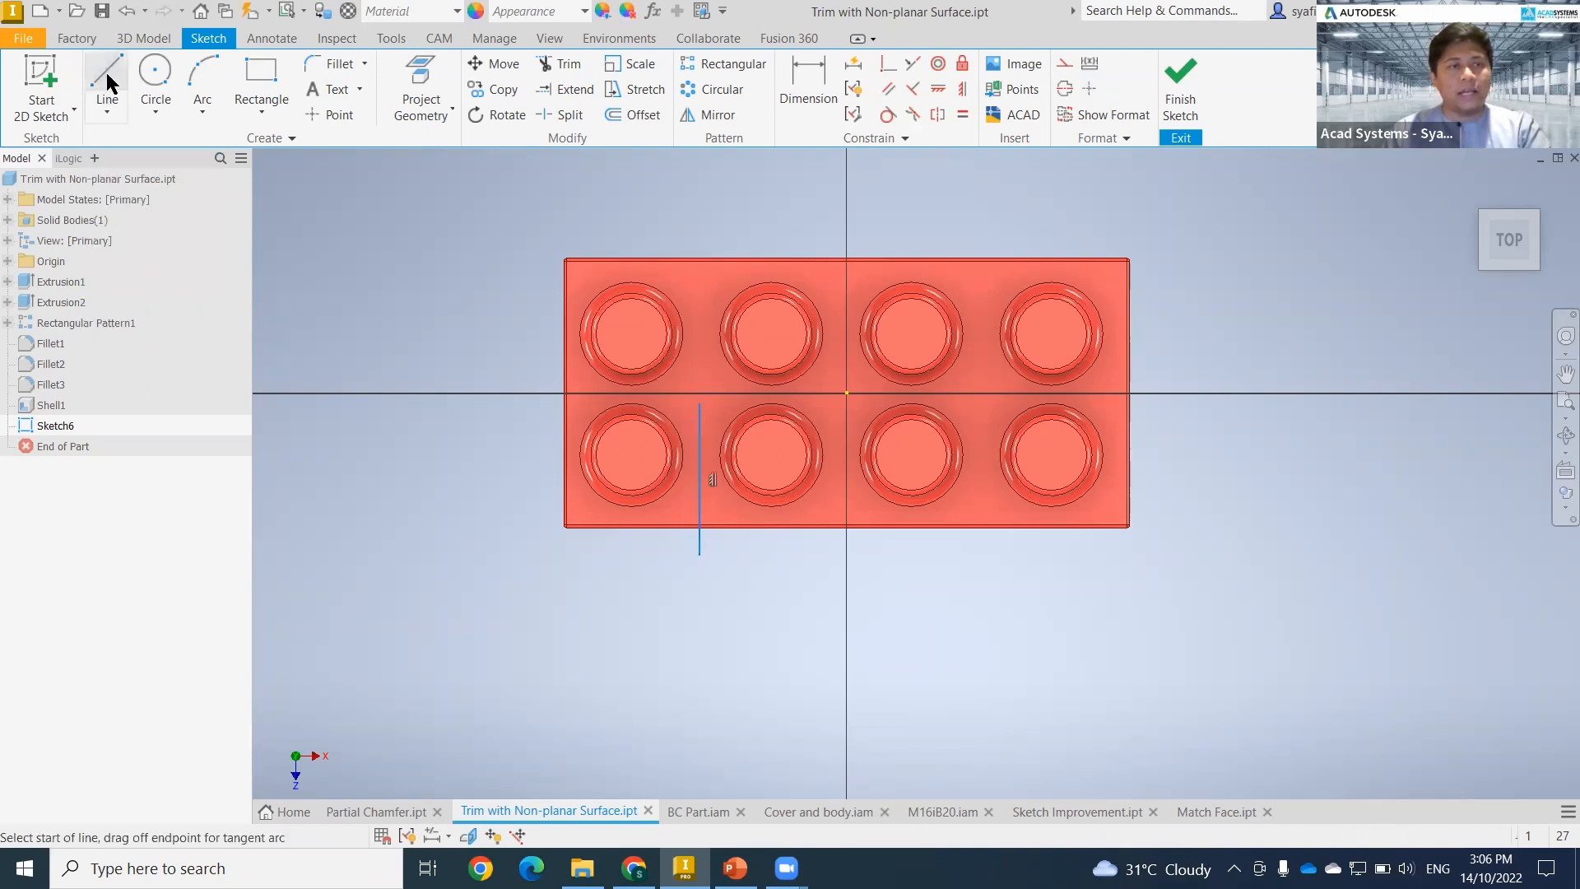
left_click(701, 408)
left_click(974, 403)
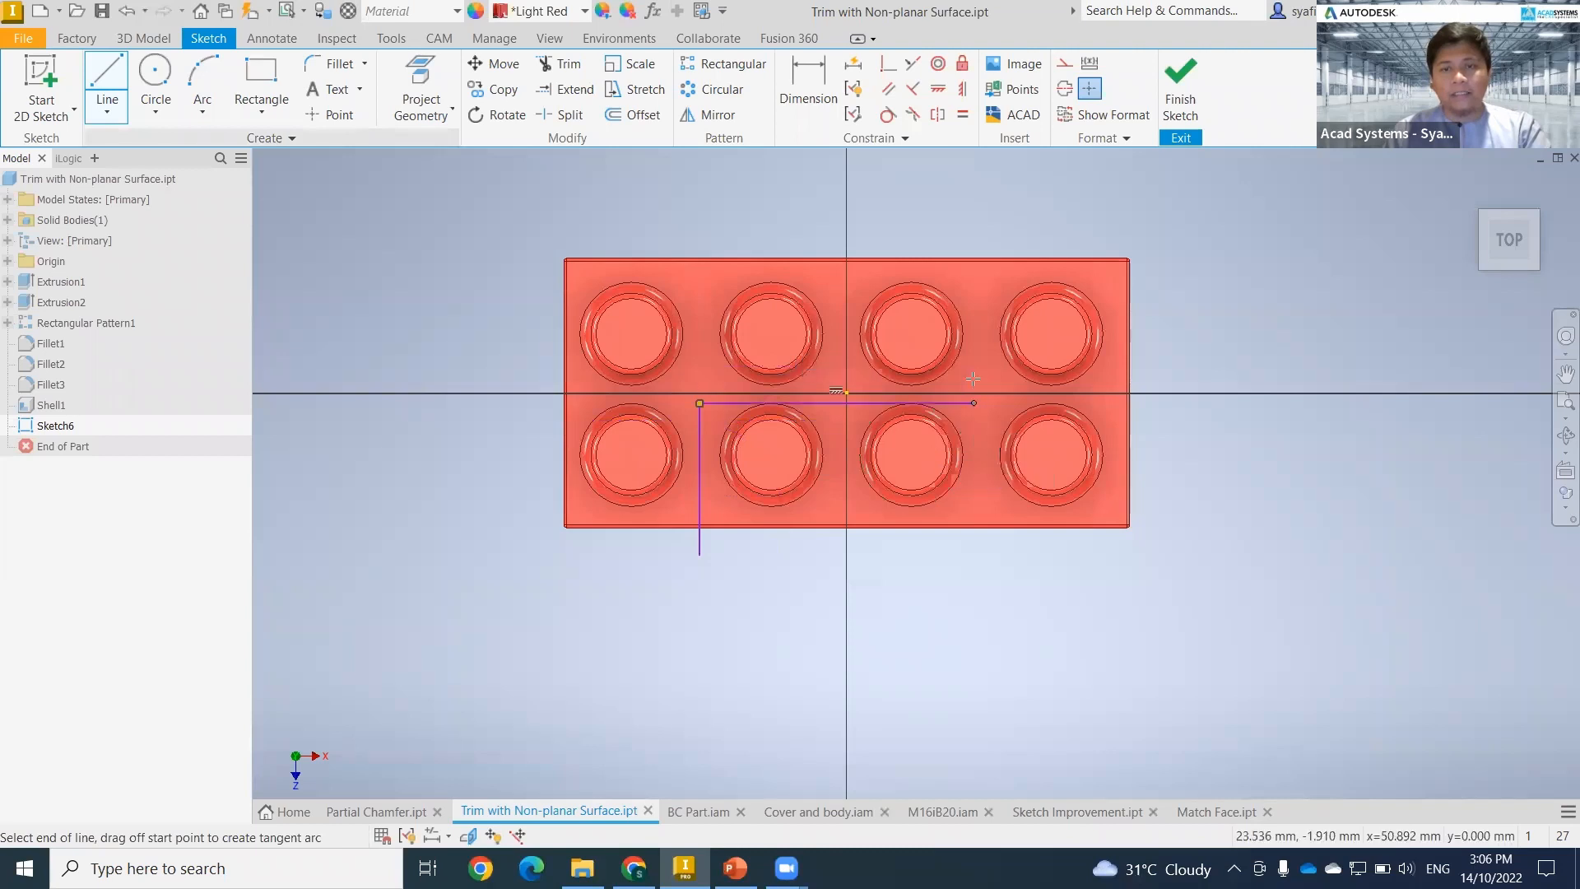
left_click(974, 212)
key("Escape")
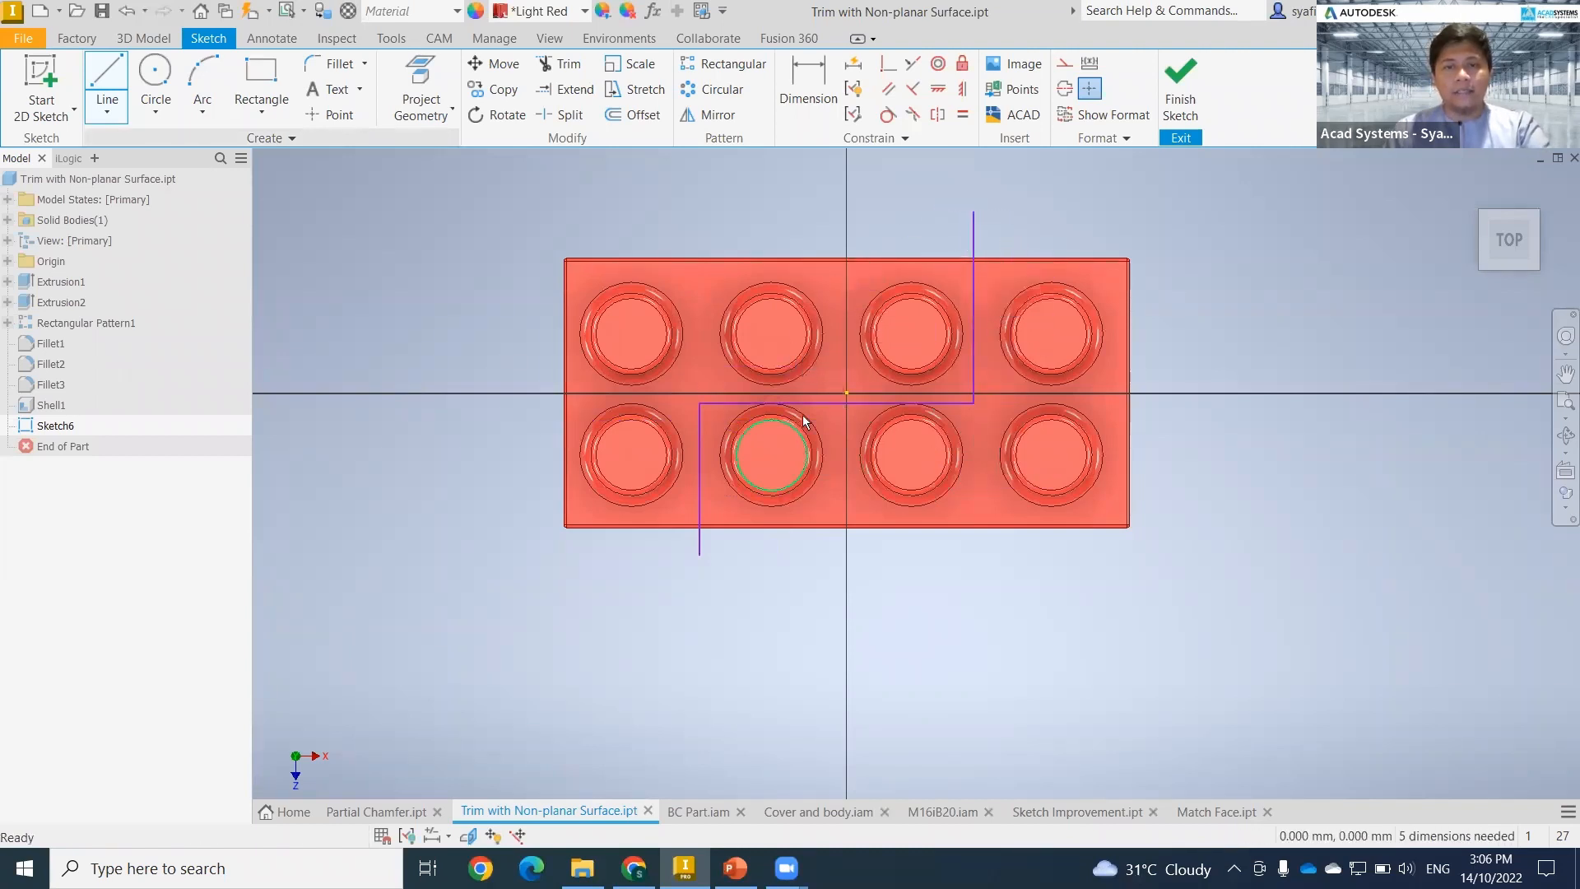
left_click_drag(824, 403, 826, 393)
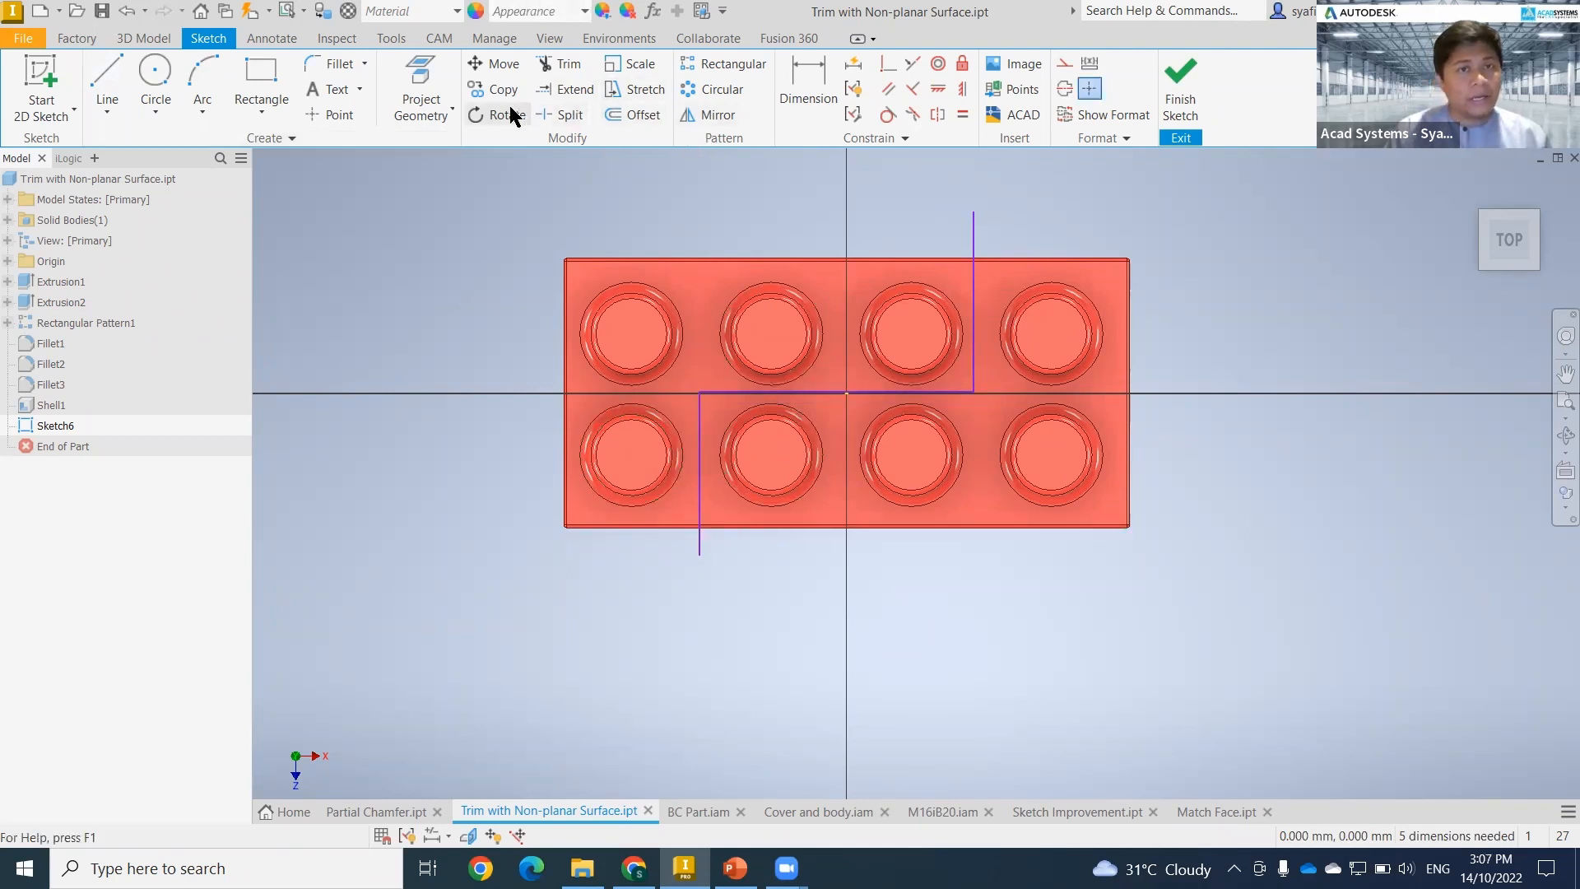
- Round both corners of the stepped line with 10 mm sketch fillets and finish the sketch
left_click(330, 65)
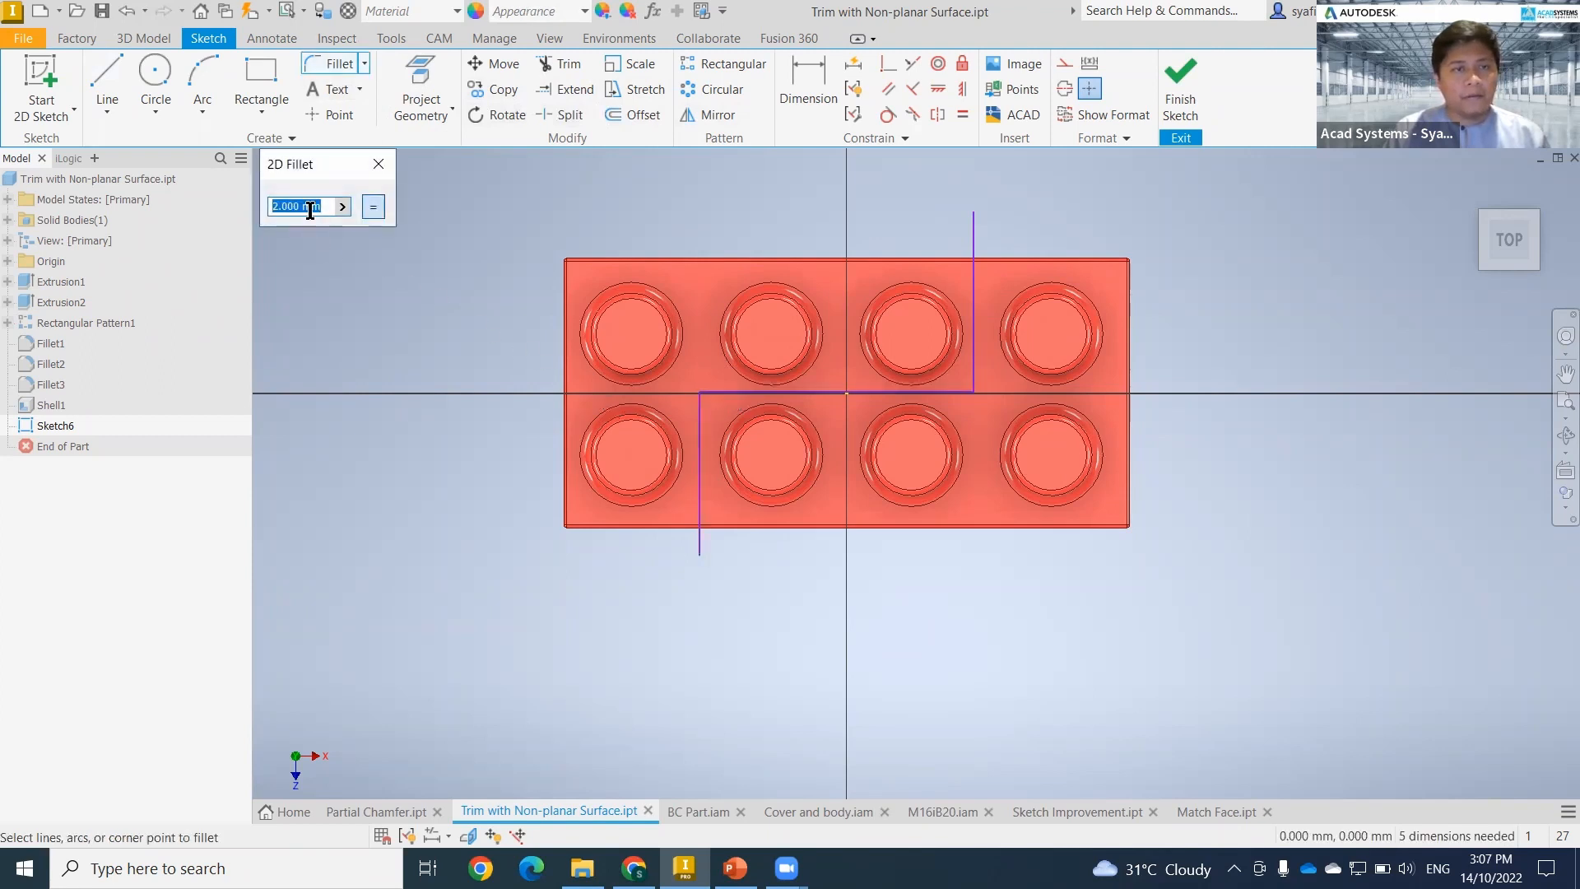
type("10")
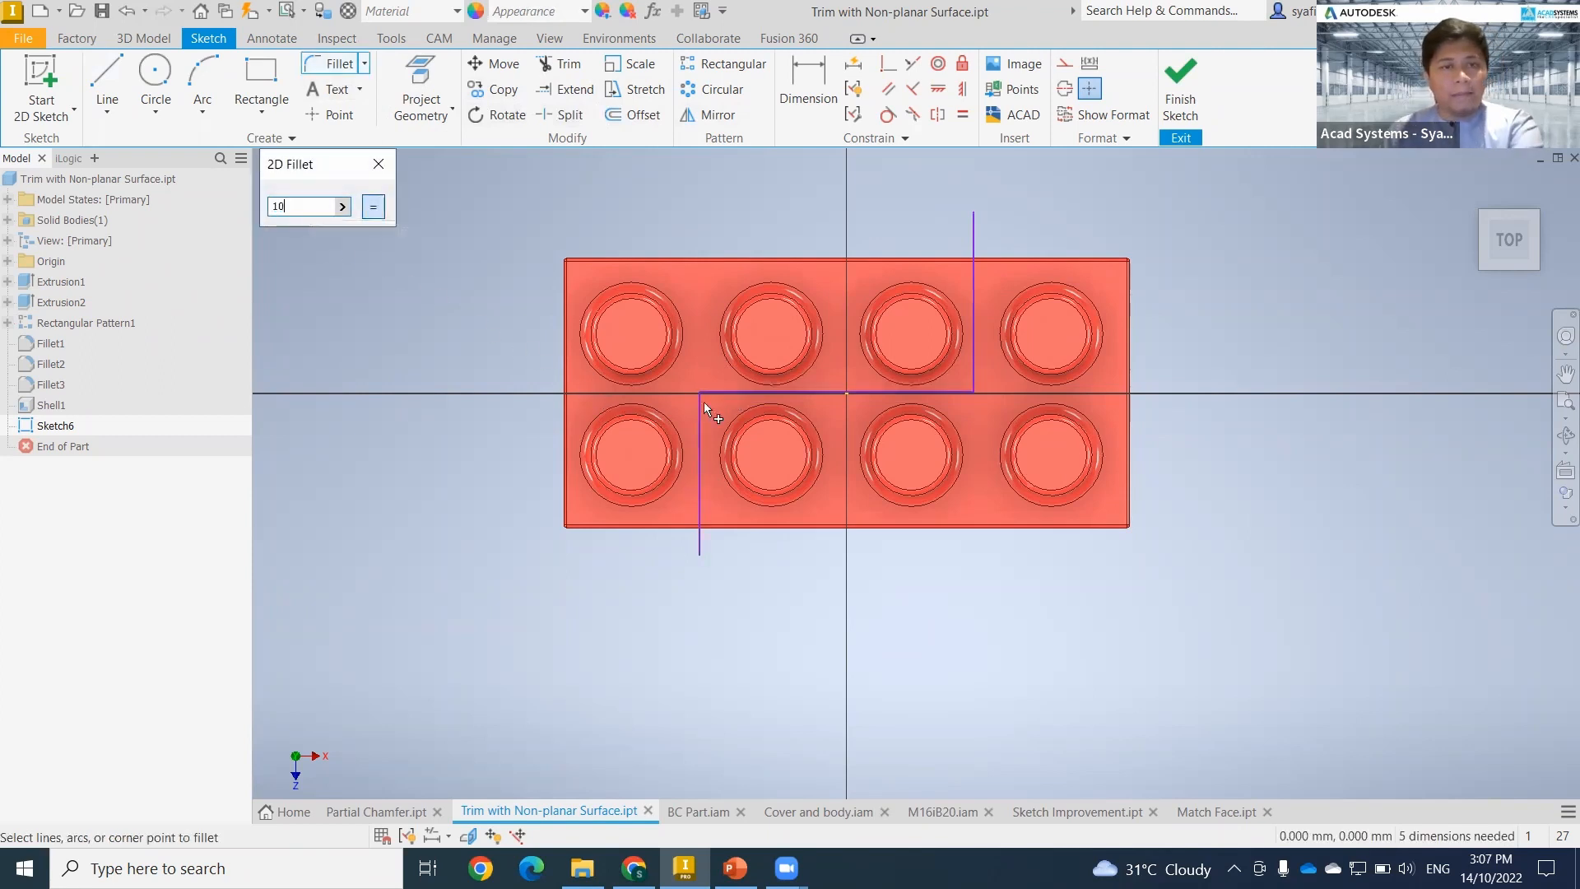
left_click(738, 395)
left_click(698, 425)
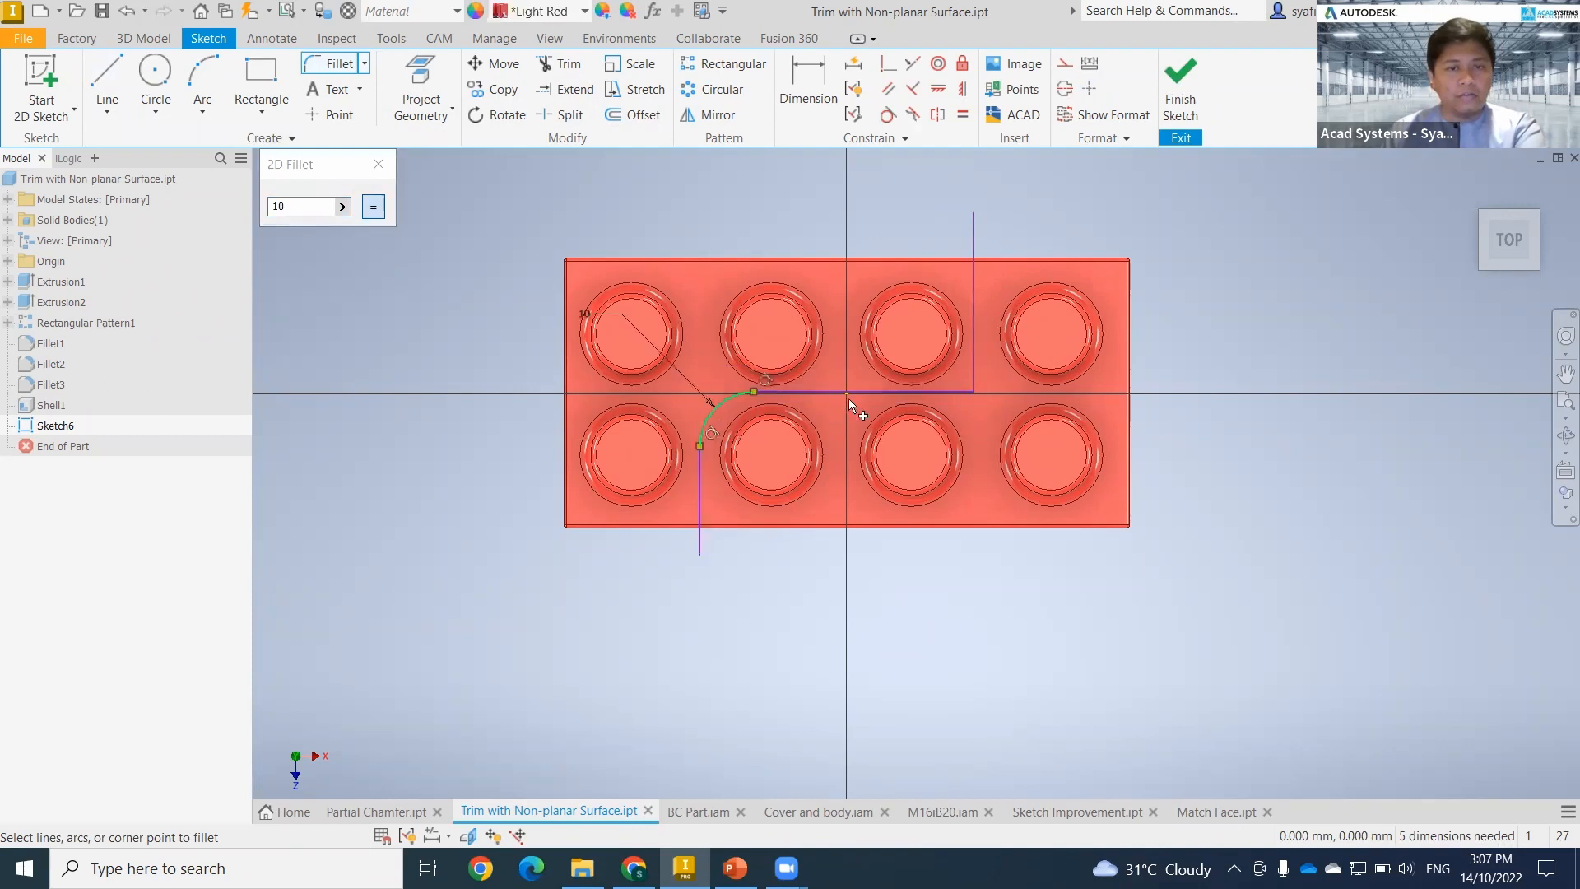
left_click(935, 394)
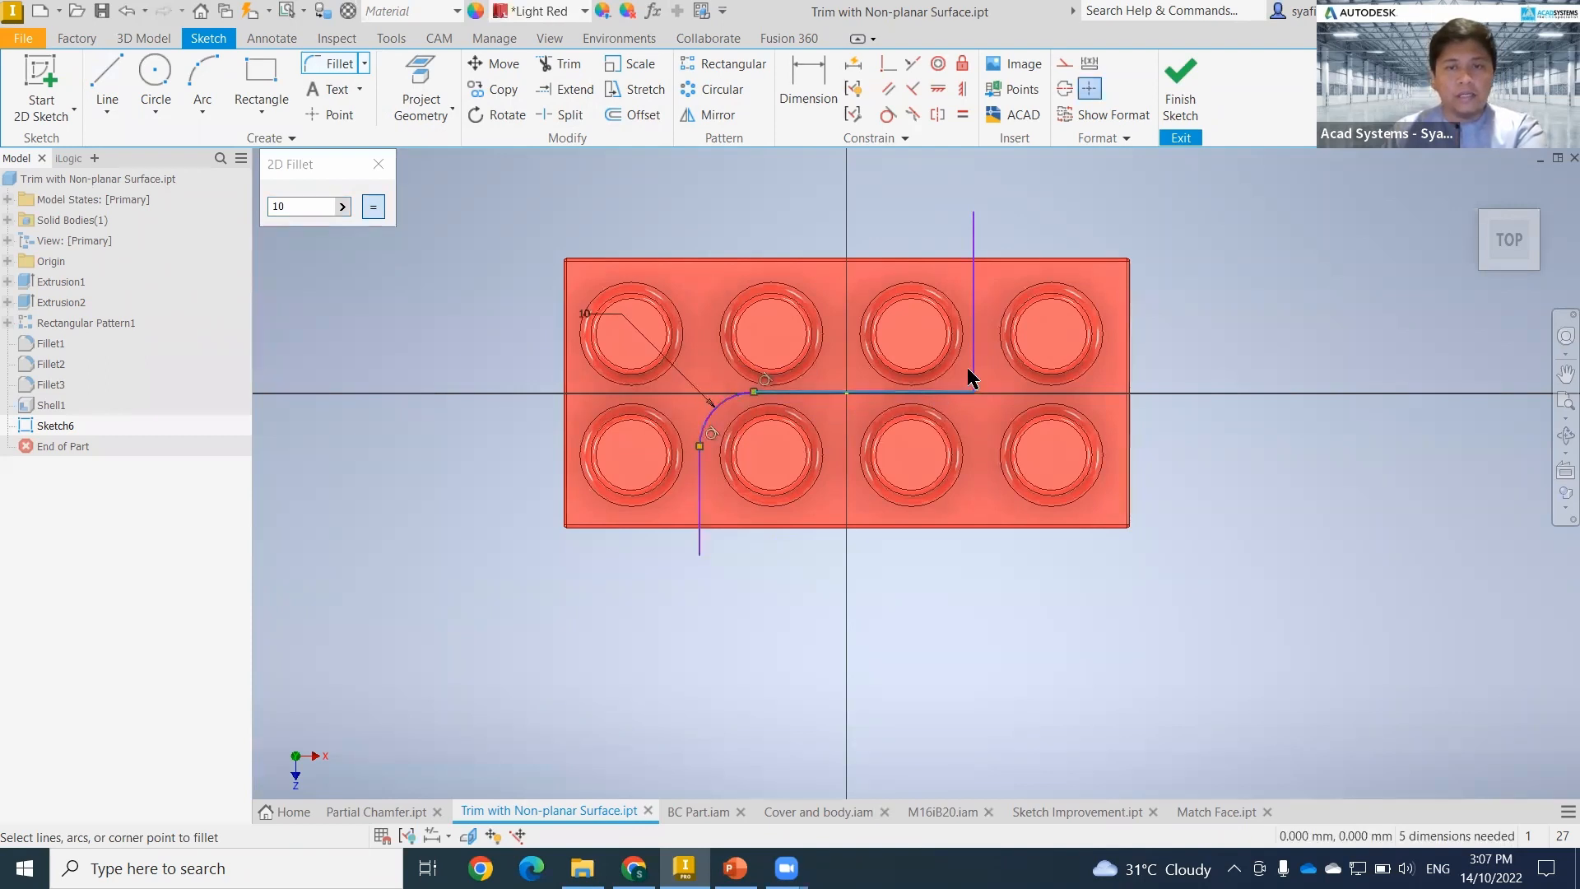
left_click(970, 365)
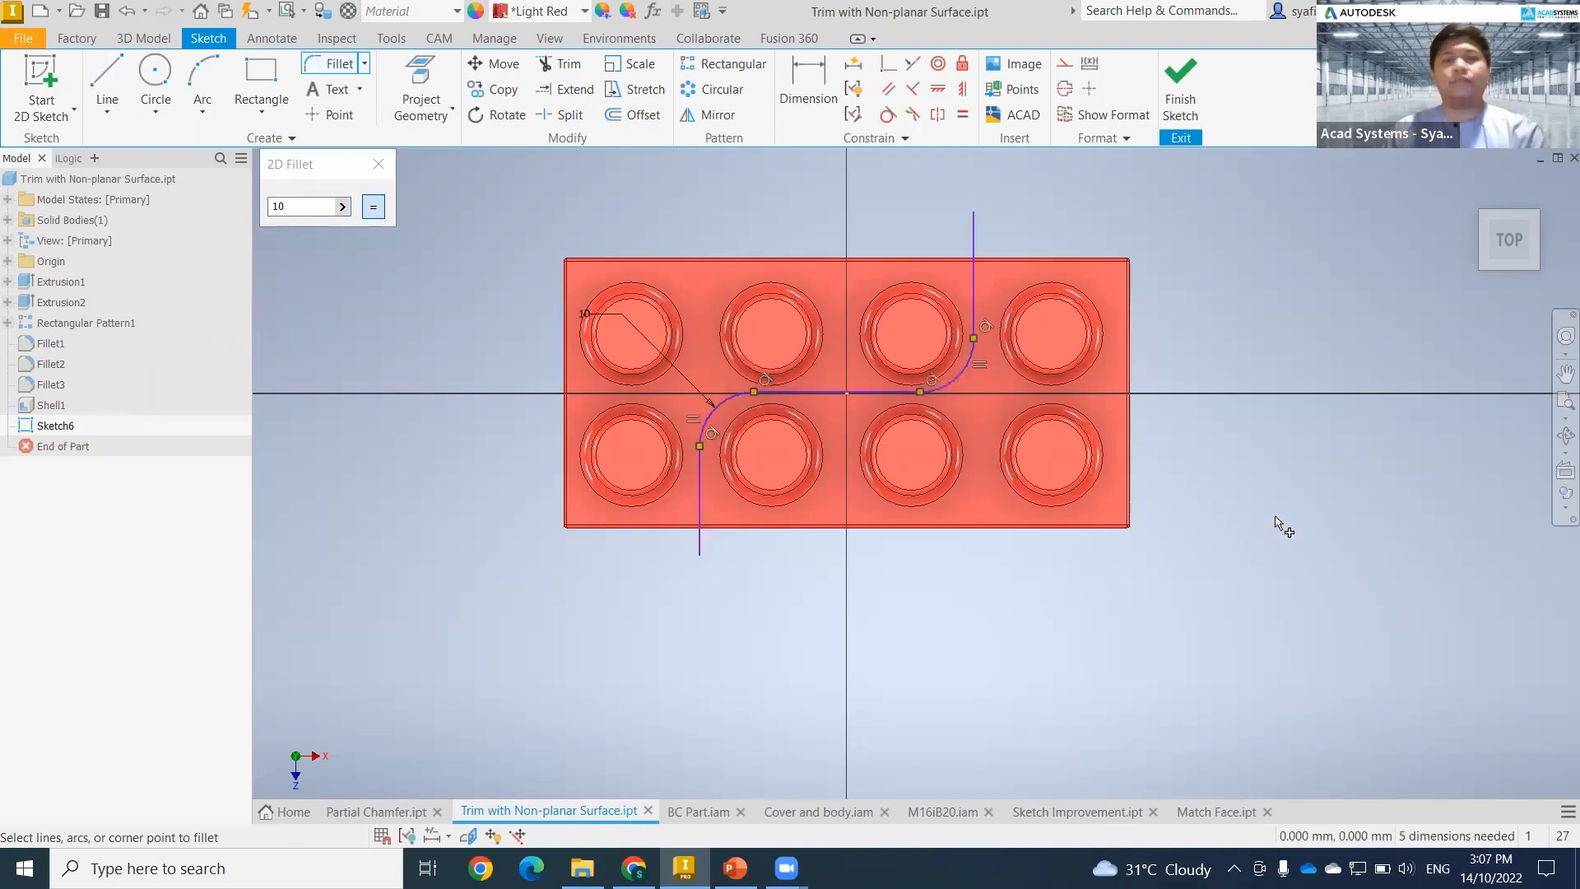
left_click(378, 163)
middle_click_drag(1277, 589, 1463, 201, "shift")
key("s")
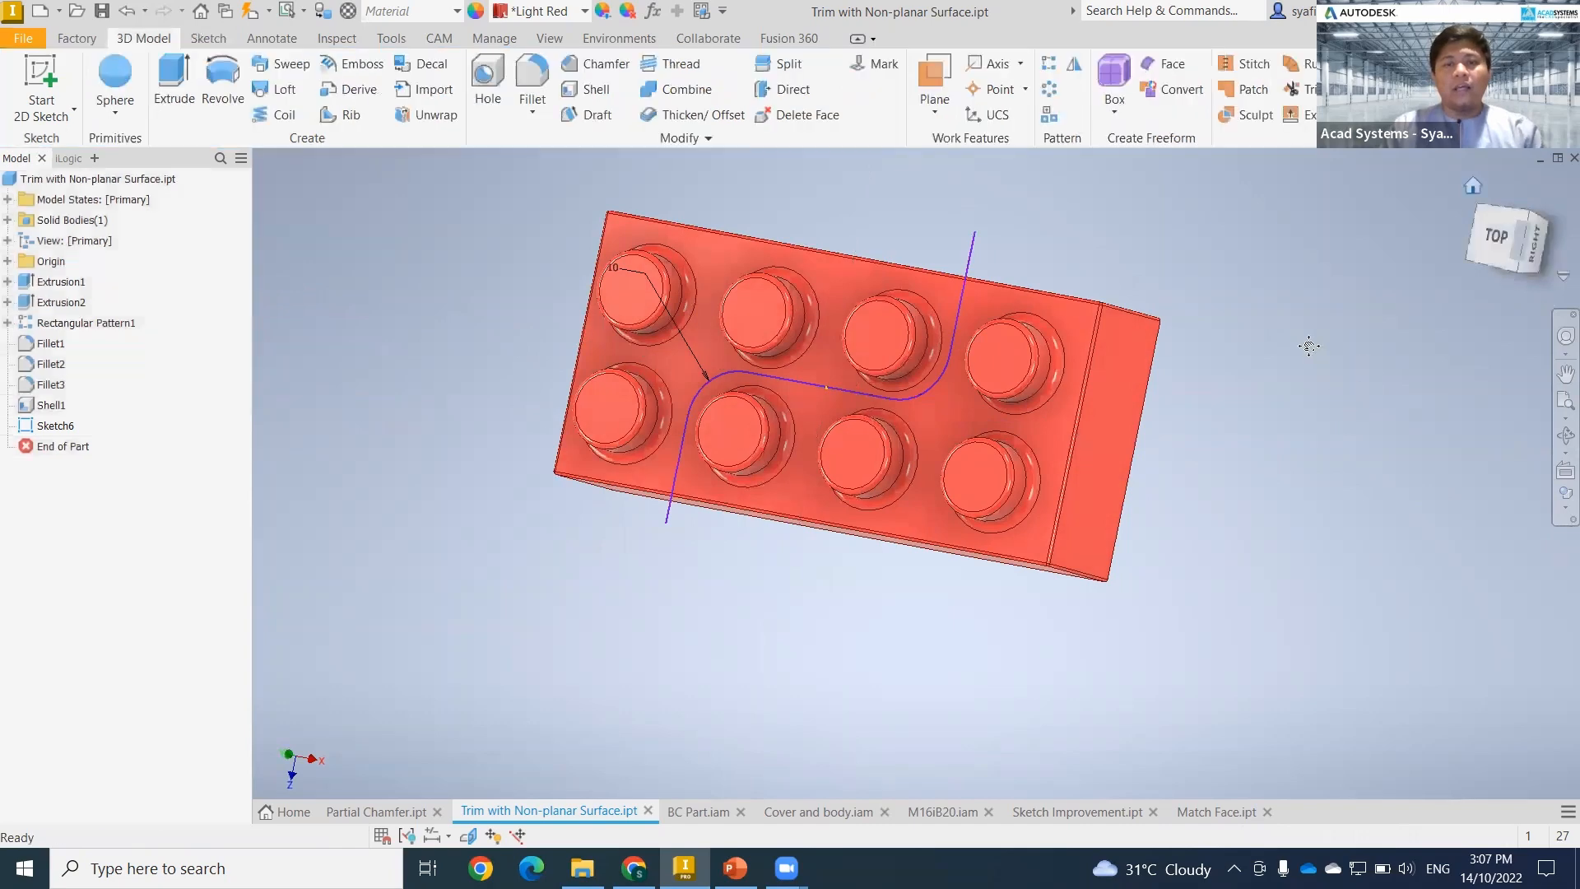
- Extrude the five sketch curves as a surface, symmetric about the sketch plane, with a distance of 55 mm
middle_click_drag(1305, 346, 932, 360, "shift")
key("F6")
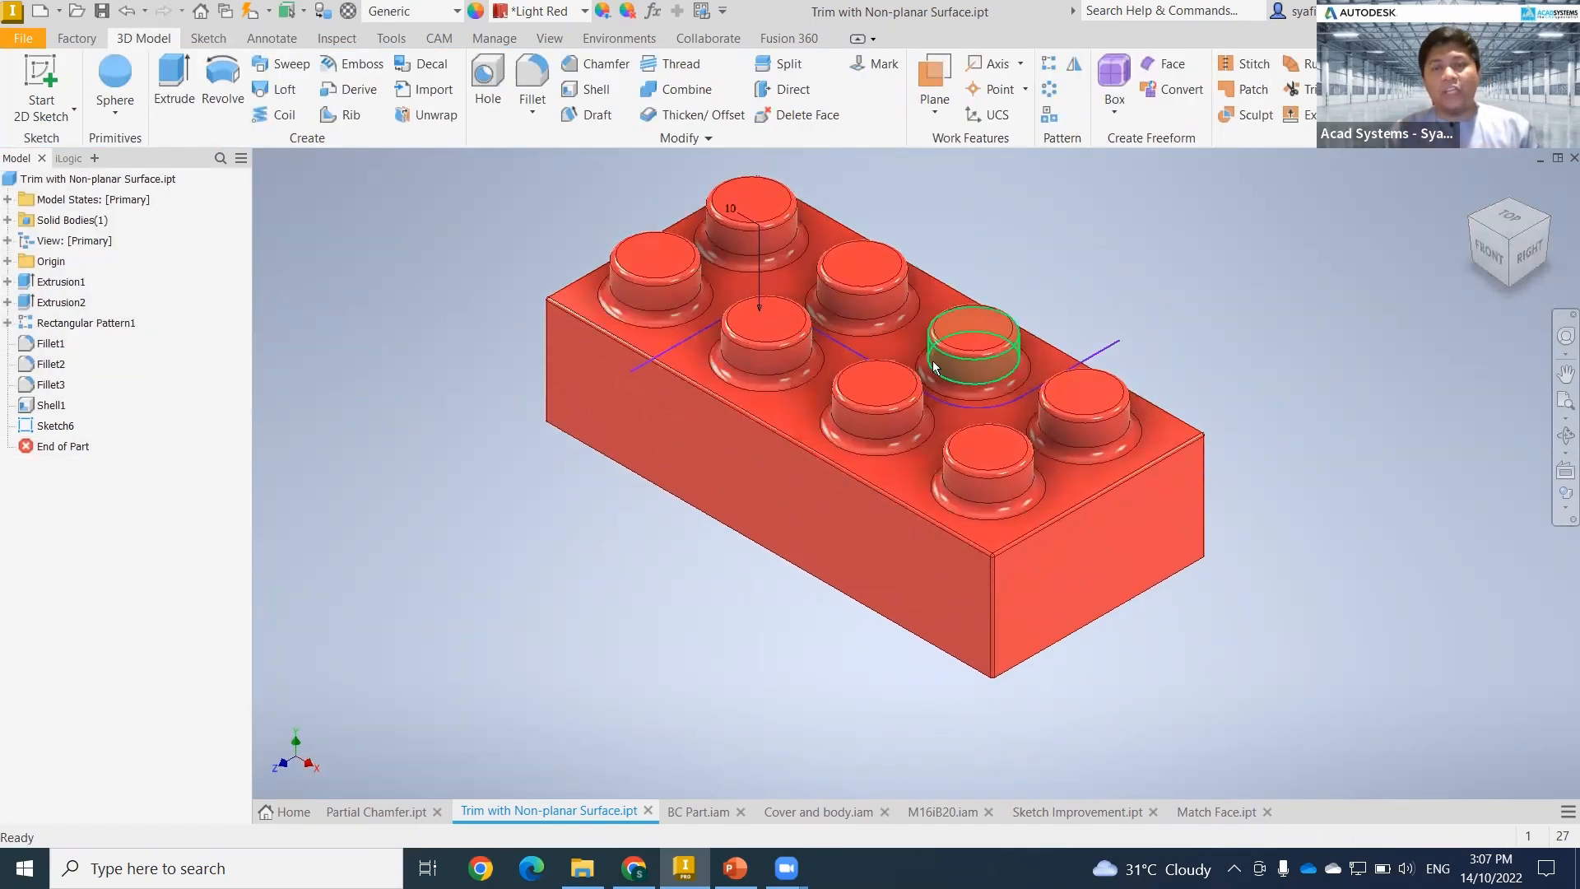
mouse_move(946, 383)
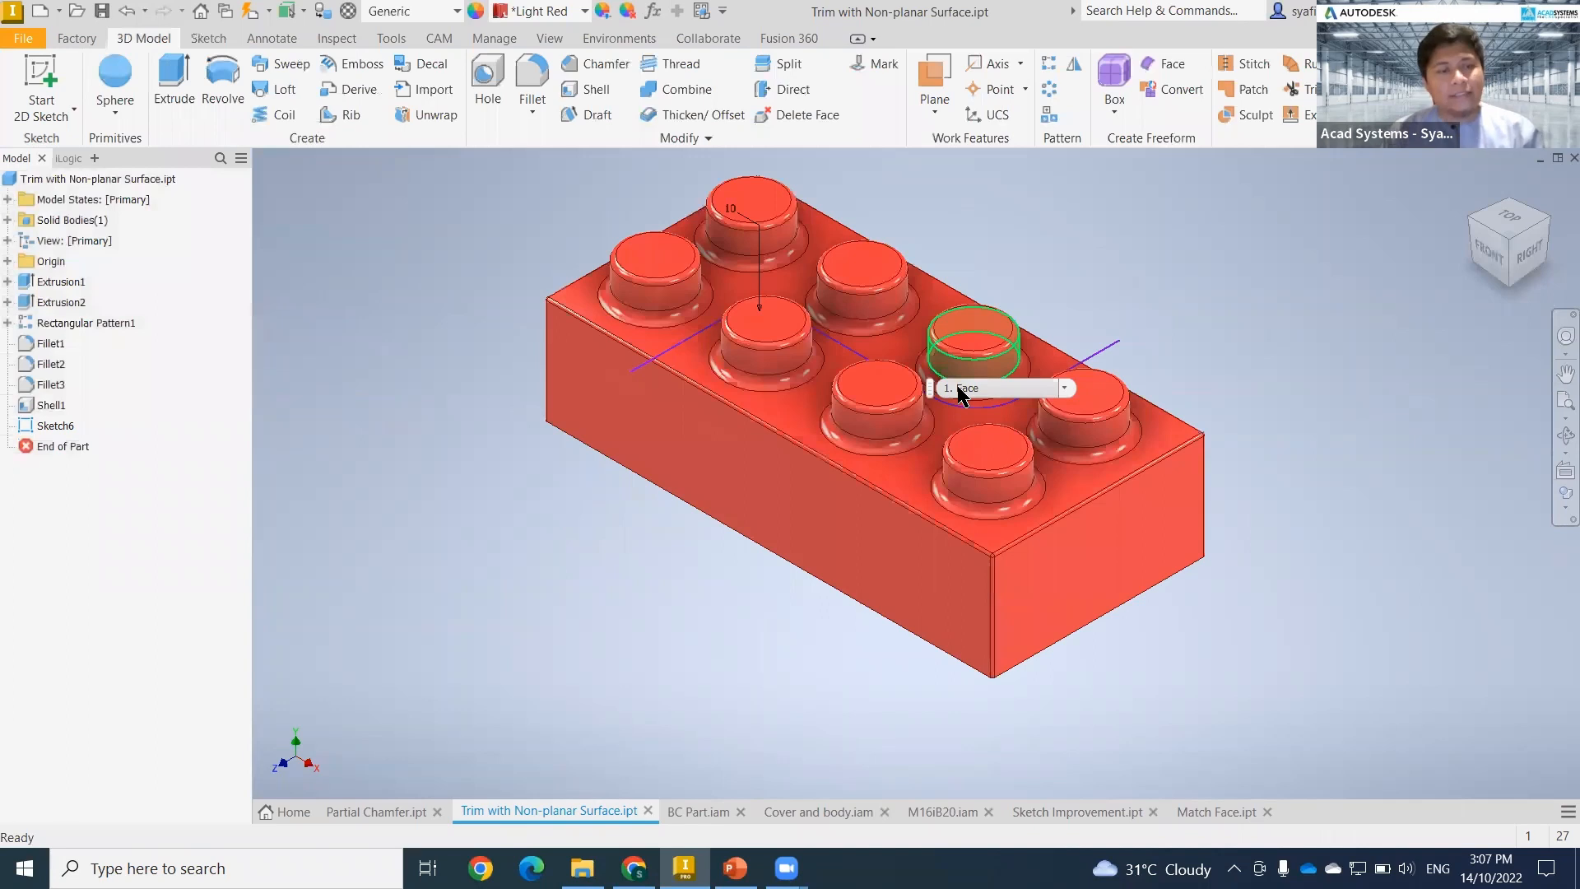
left_click(170, 93)
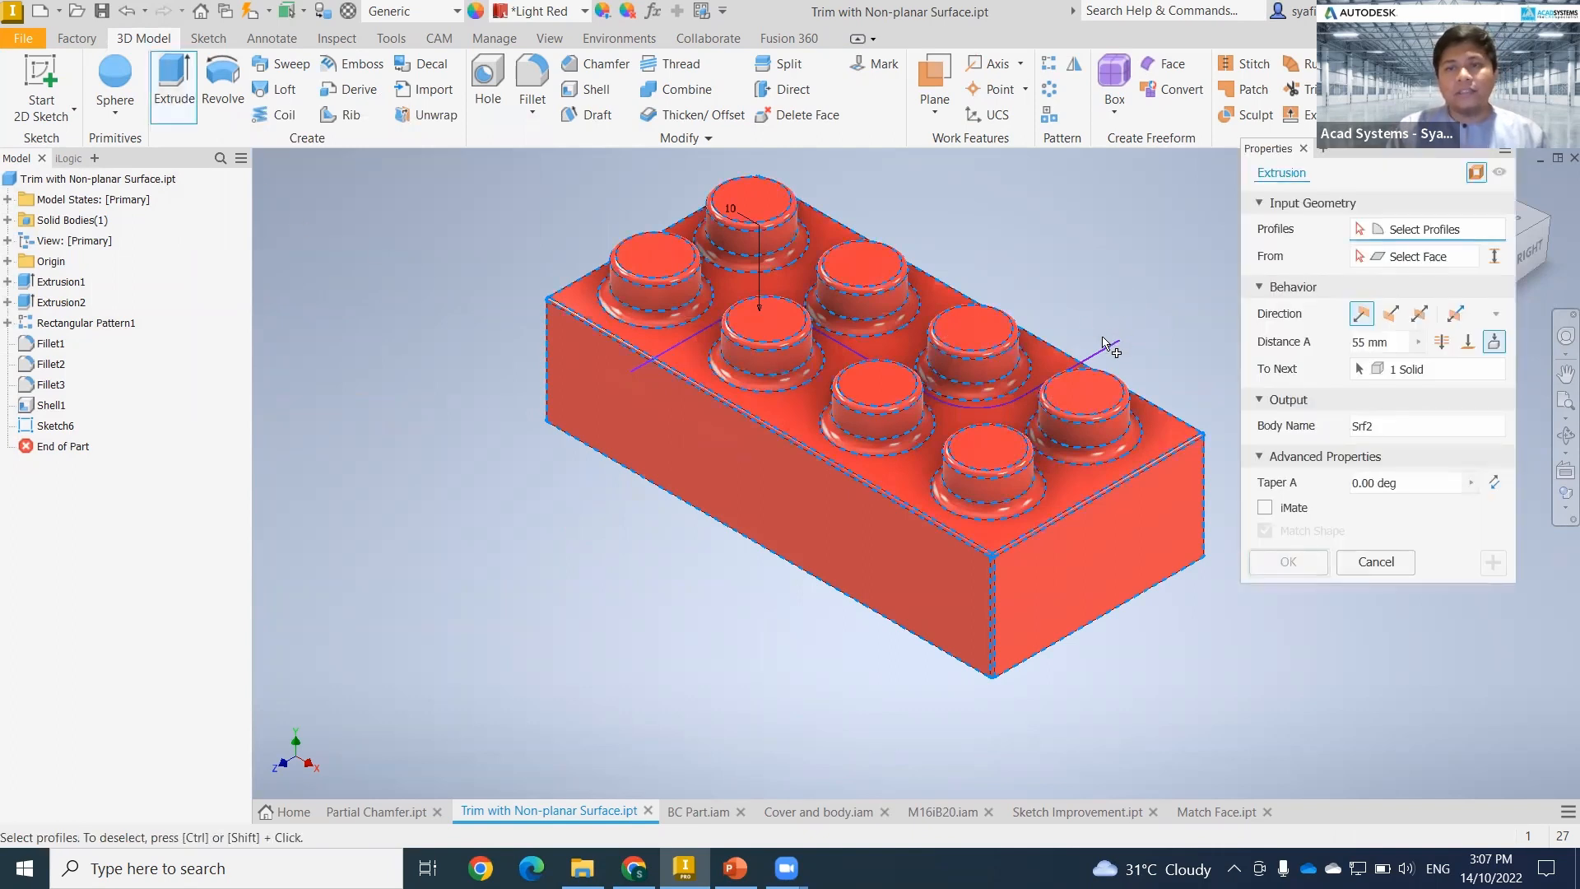
left_click(996, 354)
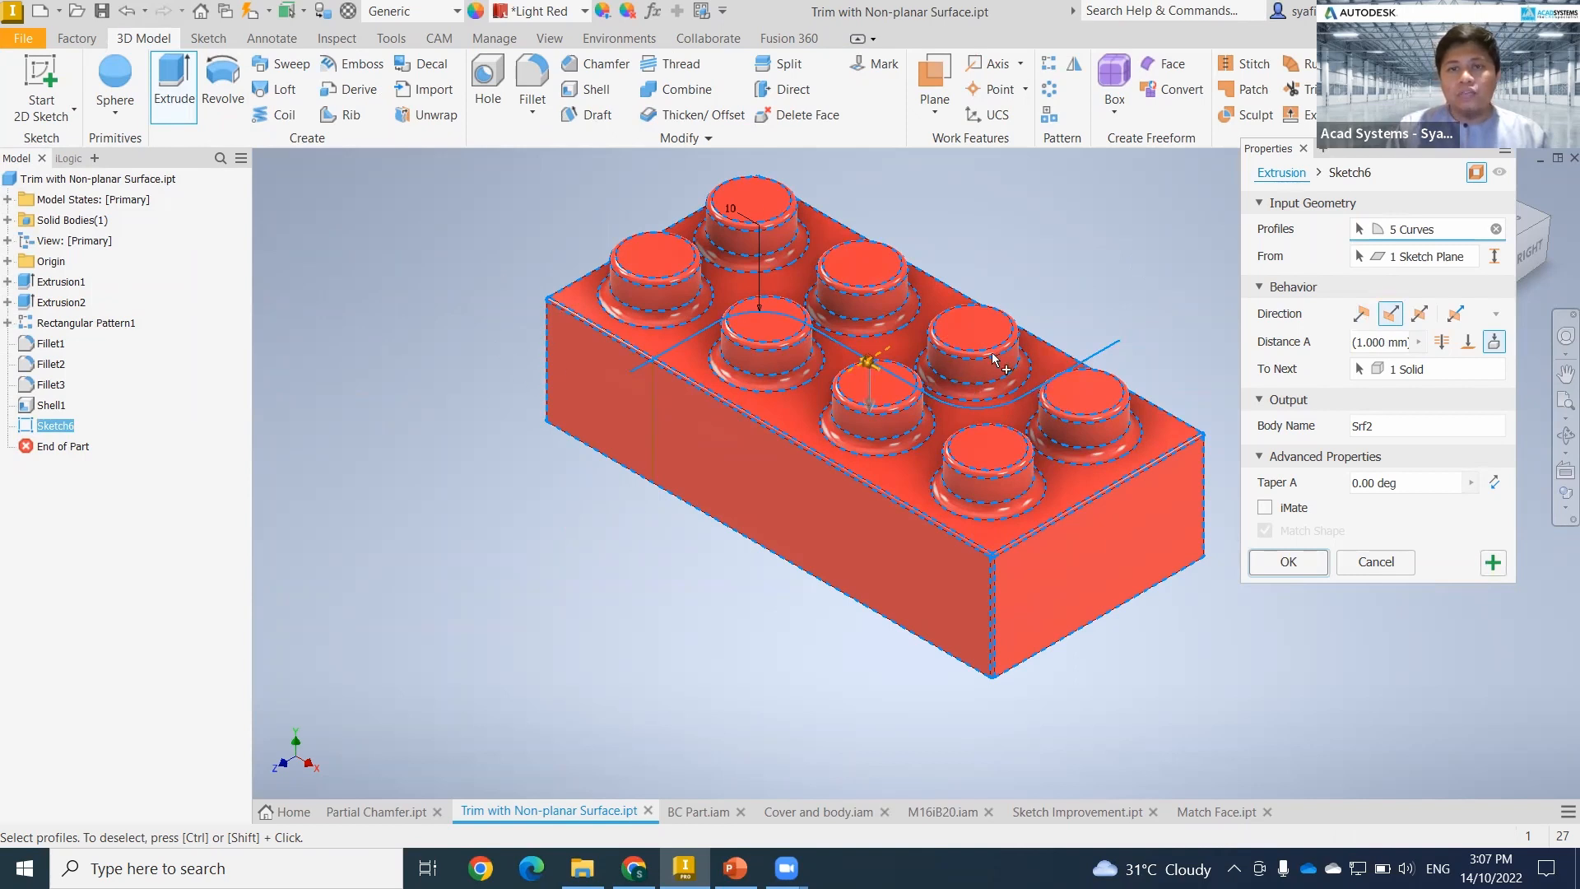
left_click(1496, 230)
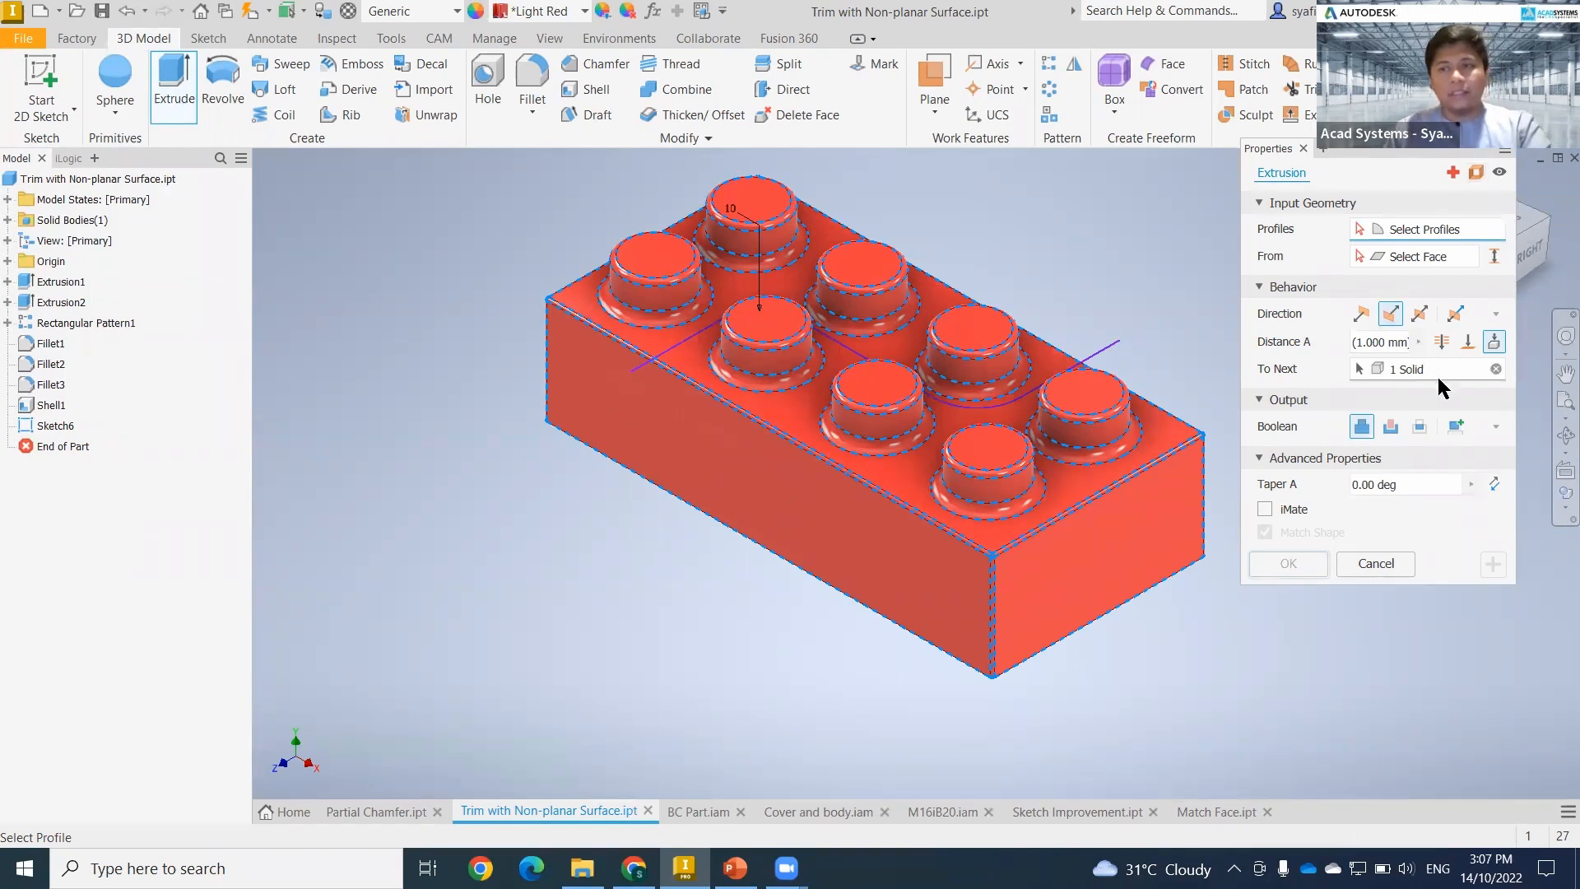
left_click(1497, 368)
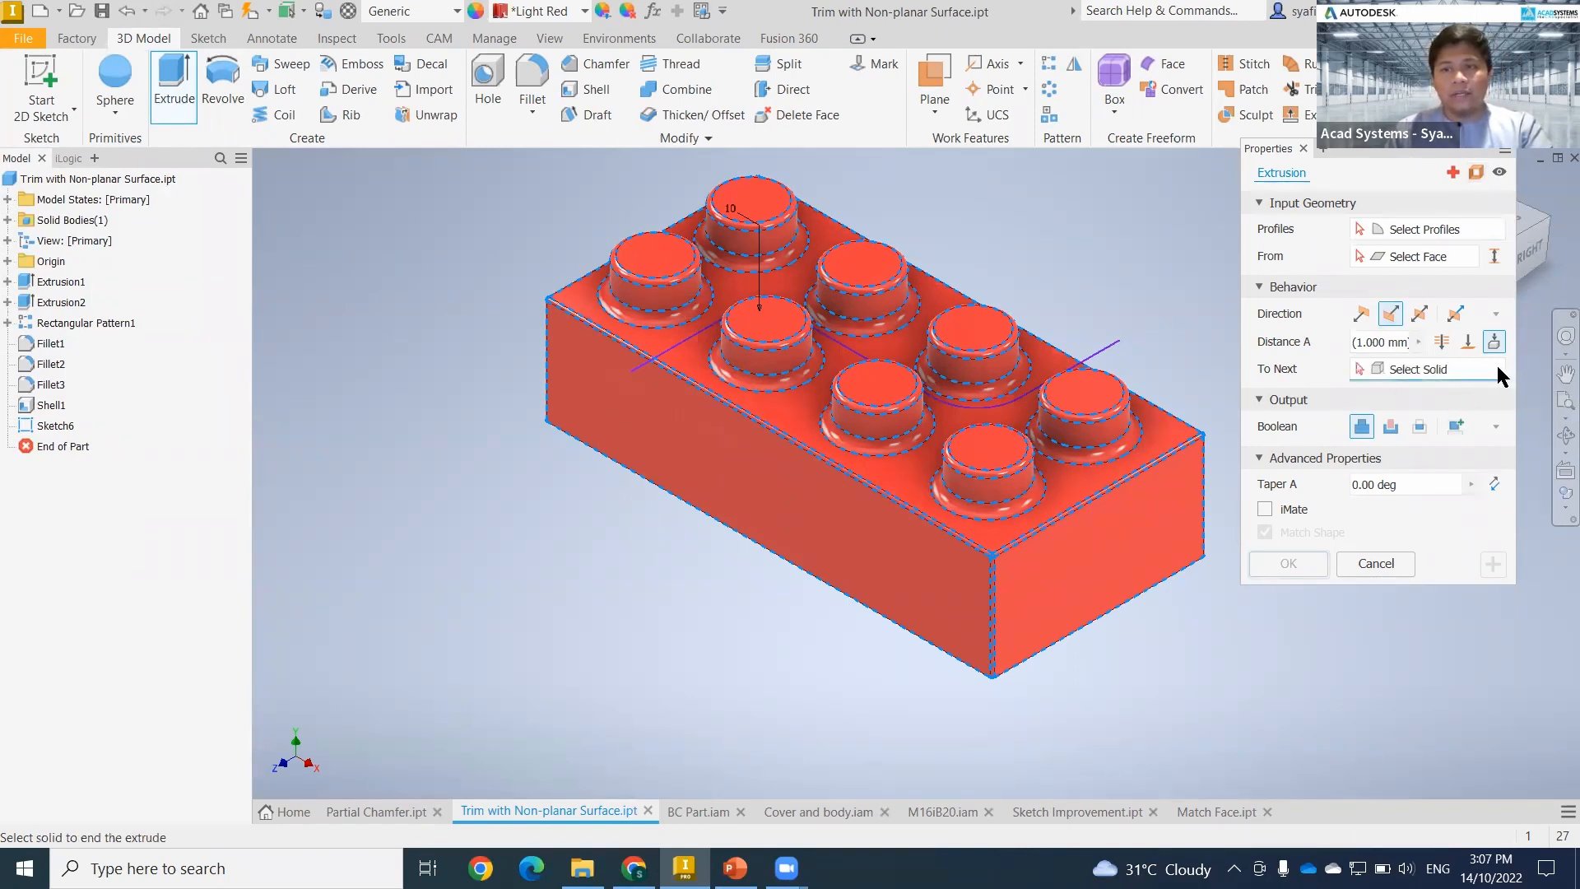
left_click(1476, 174)
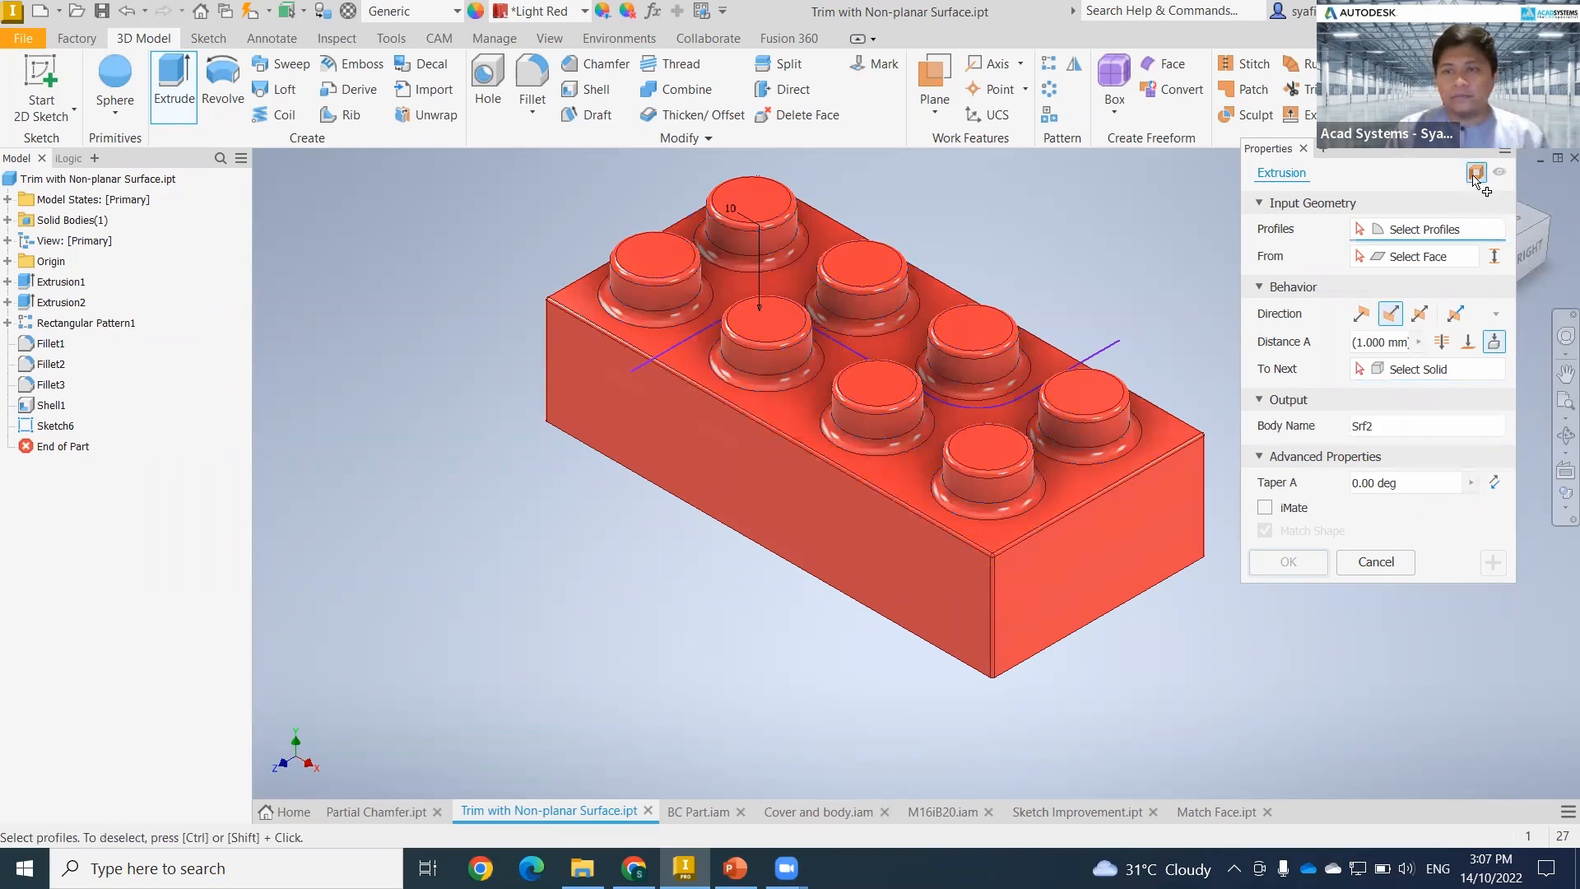
left_click(1112, 352)
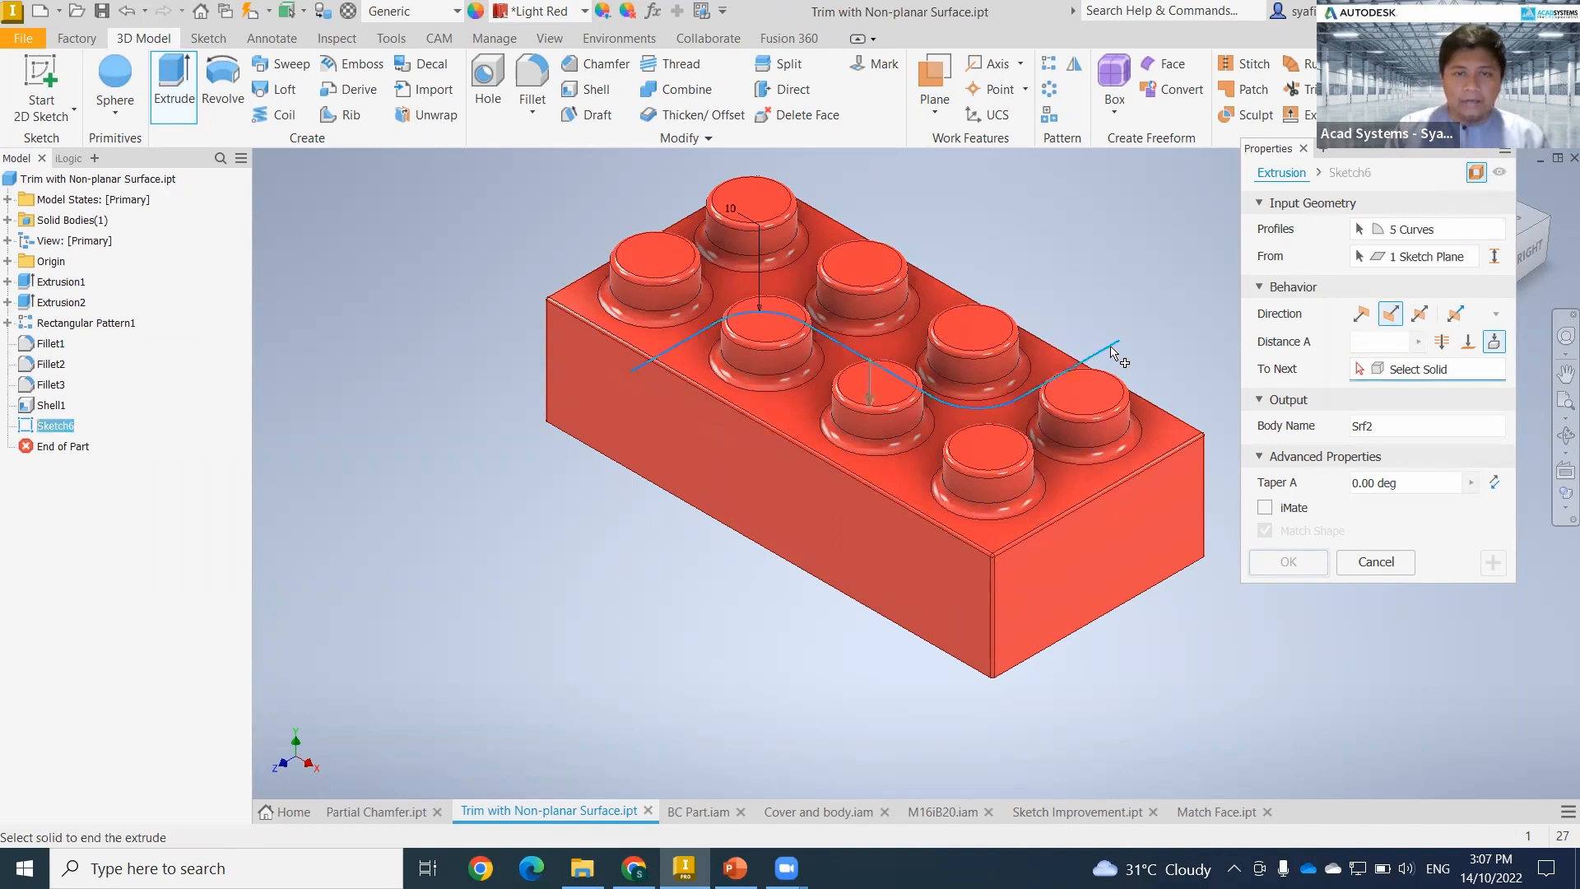
left_click(1419, 314)
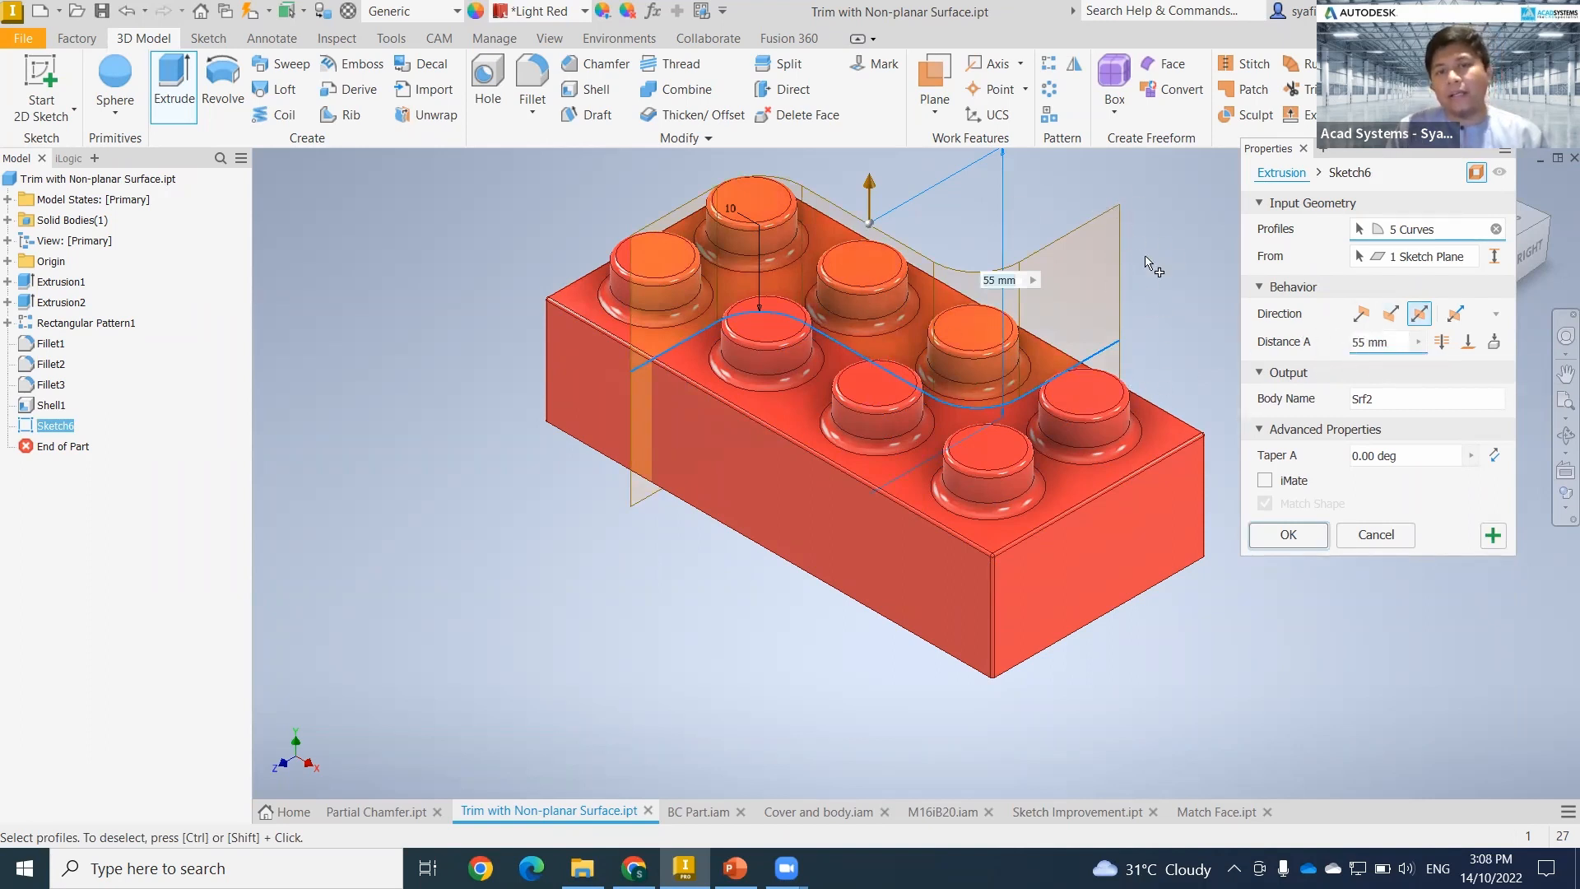
middle_click_drag(1137, 439, 1009, 462)
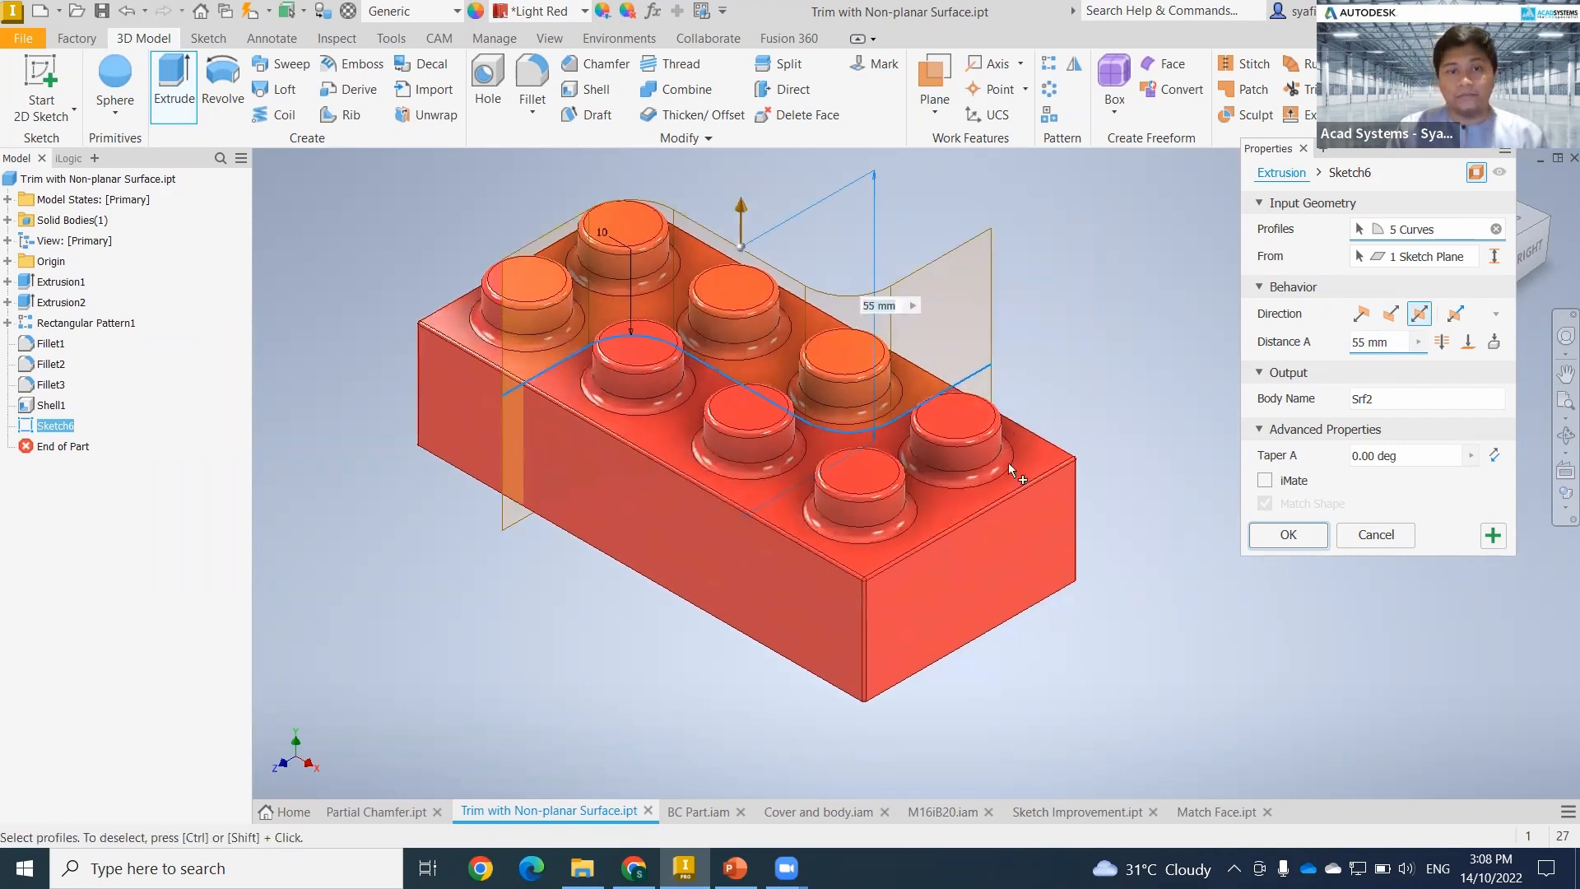
left_click(1288, 535)
- Split the brick solid with the extruded S-shaped surface as the tool, keeping both sides
mouse_move(1163, 578)
middle_mouse_down()
mouse_move(1263, 553)
mouse_move(1103, 600)
mouse_move(1193, 565)
mouse_move(1322, 582)
mouse_move(1308, 594)
mouse_move(811, 494)
mouse_move(1259, 590)
mouse_move(1111, 585)
mouse_move(1086, 560)
middle_mouse_up()
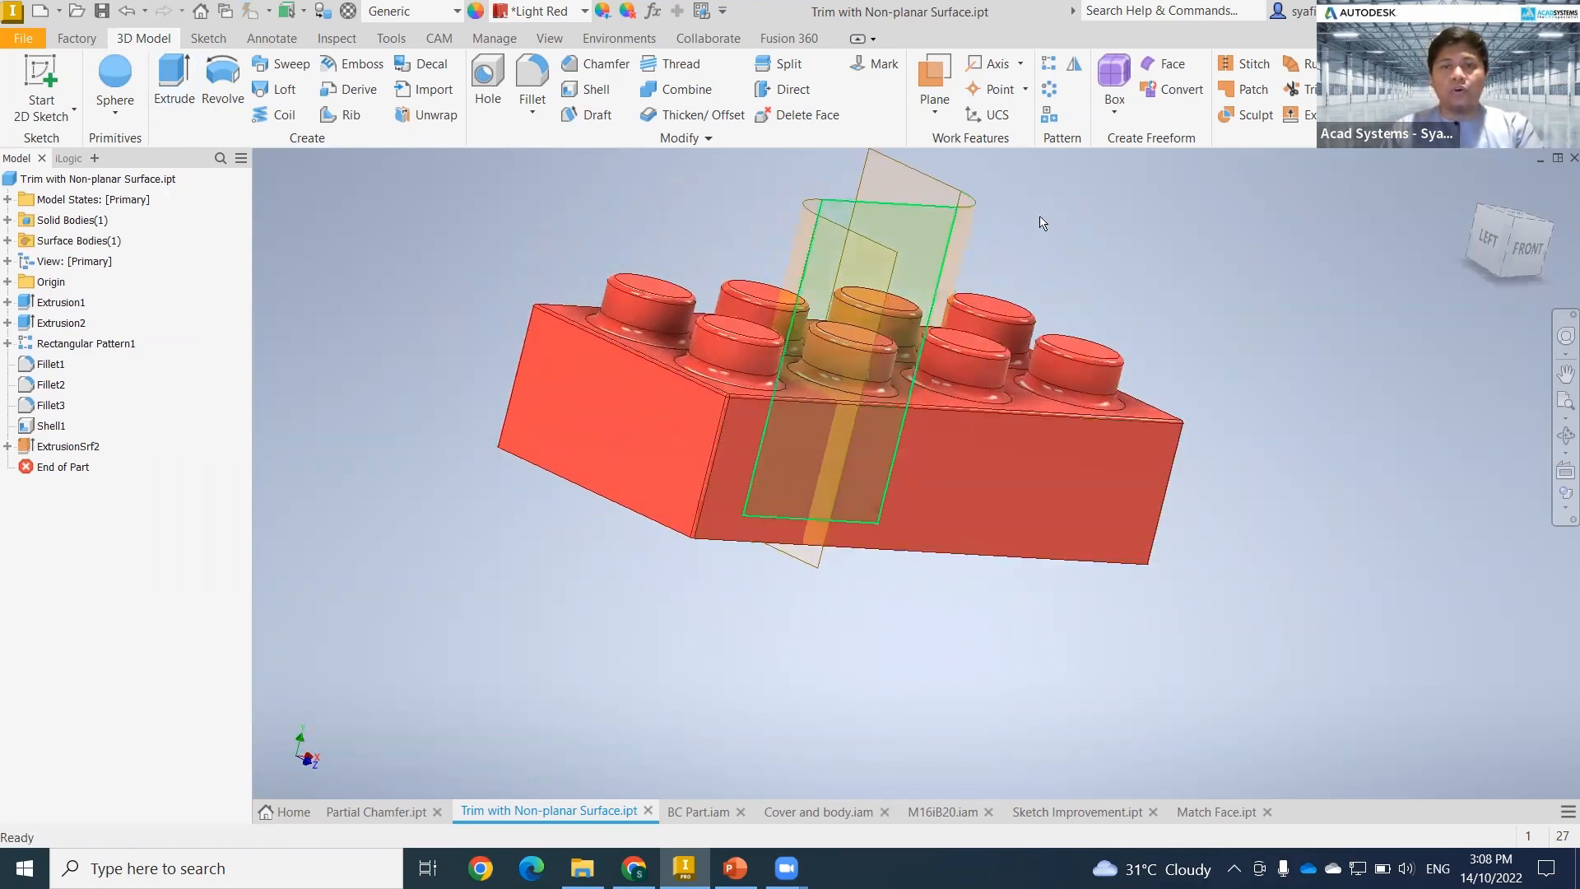
mouse_move(924, 233)
middle_mouse_down("shift")
mouse_move(684, 208)
mouse_move(595, 301)
mouse_move(1113, 242)
mouse_move(1469, 308)
mouse_move(1317, 337)
middle_mouse_up("shift")
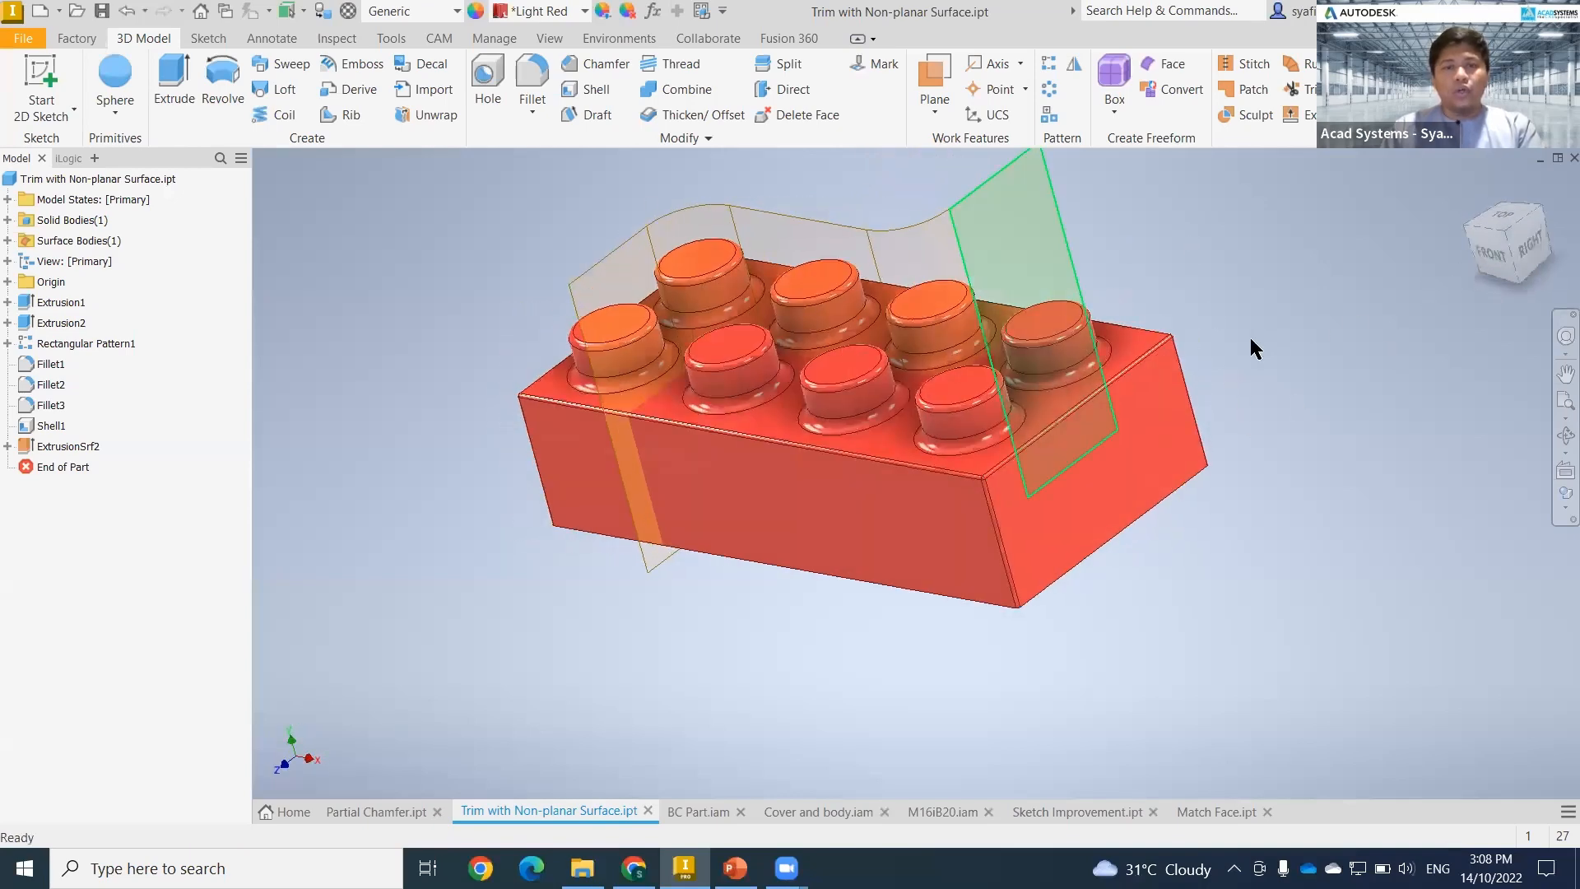
key("F6")
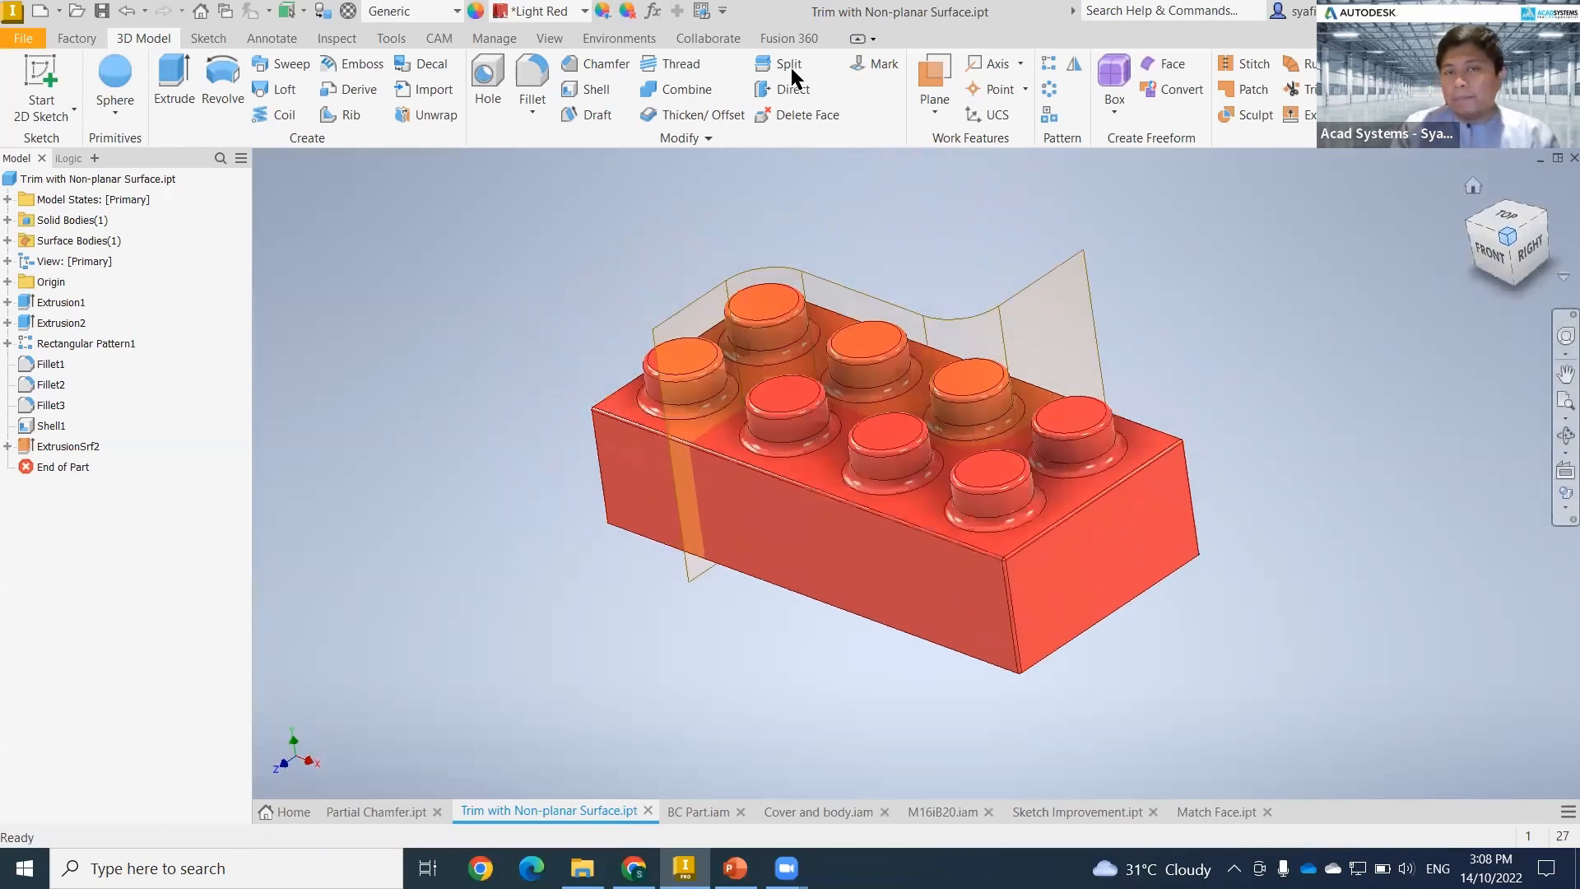
left_click(791, 67)
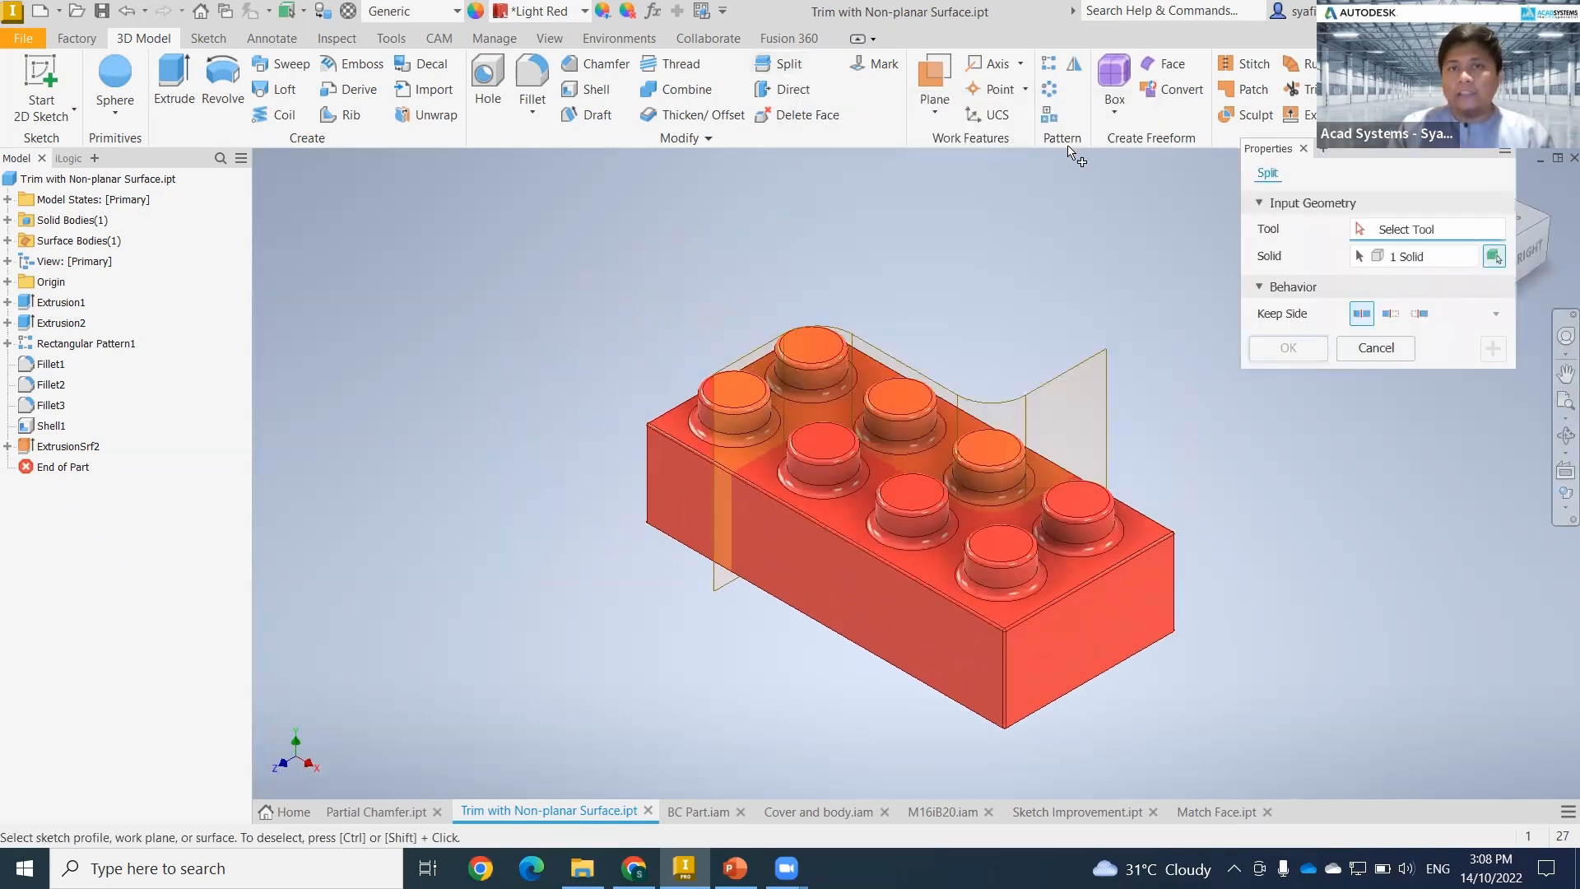
left_click(1070, 385)
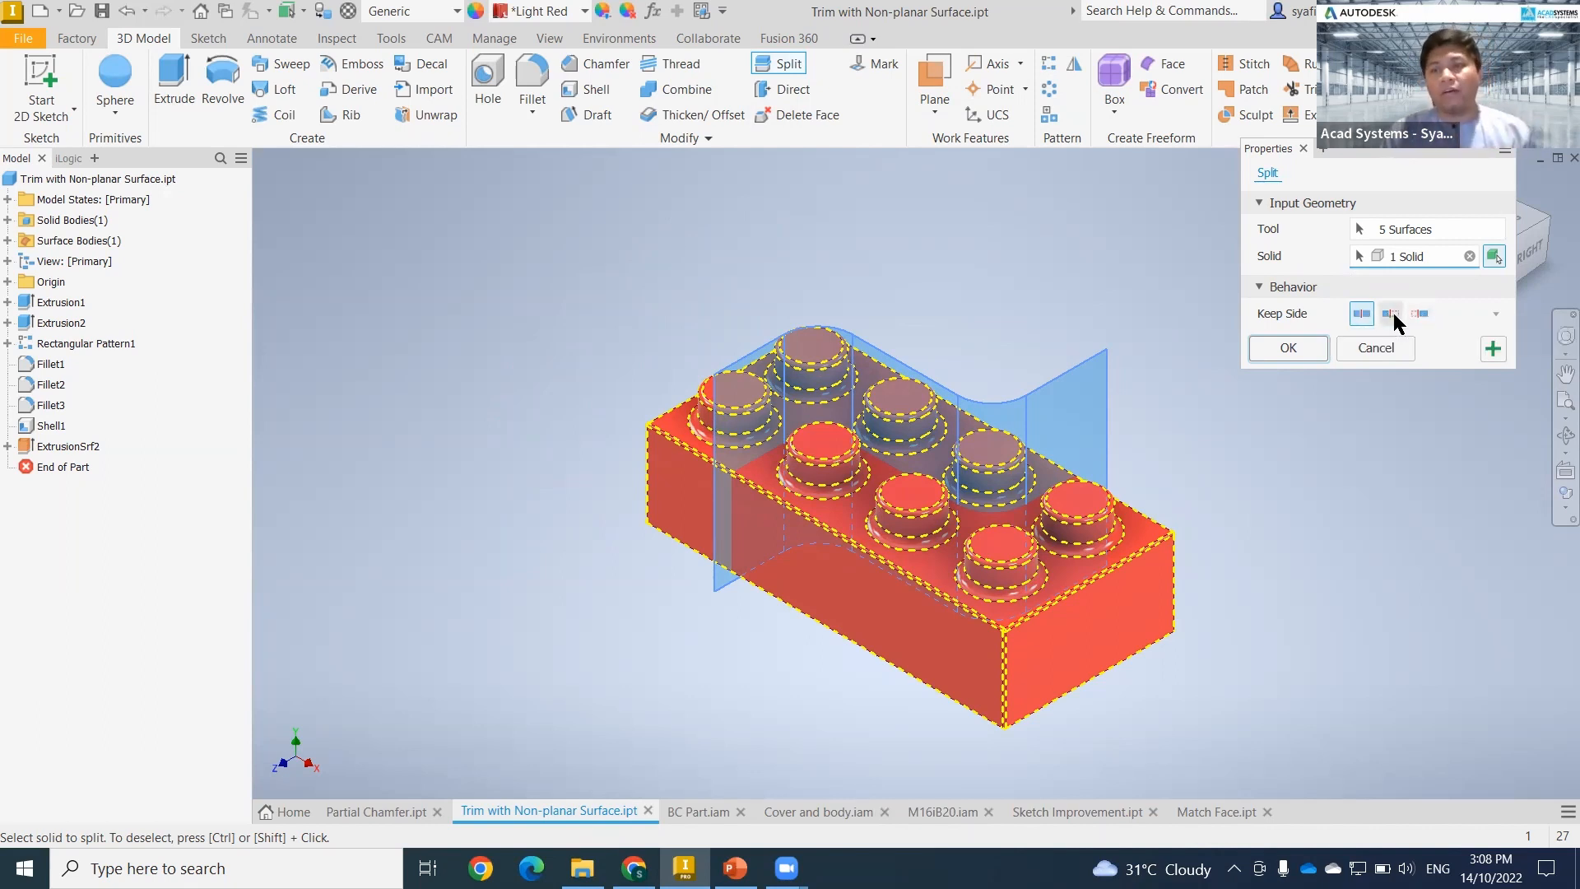
left_click(1269, 357)
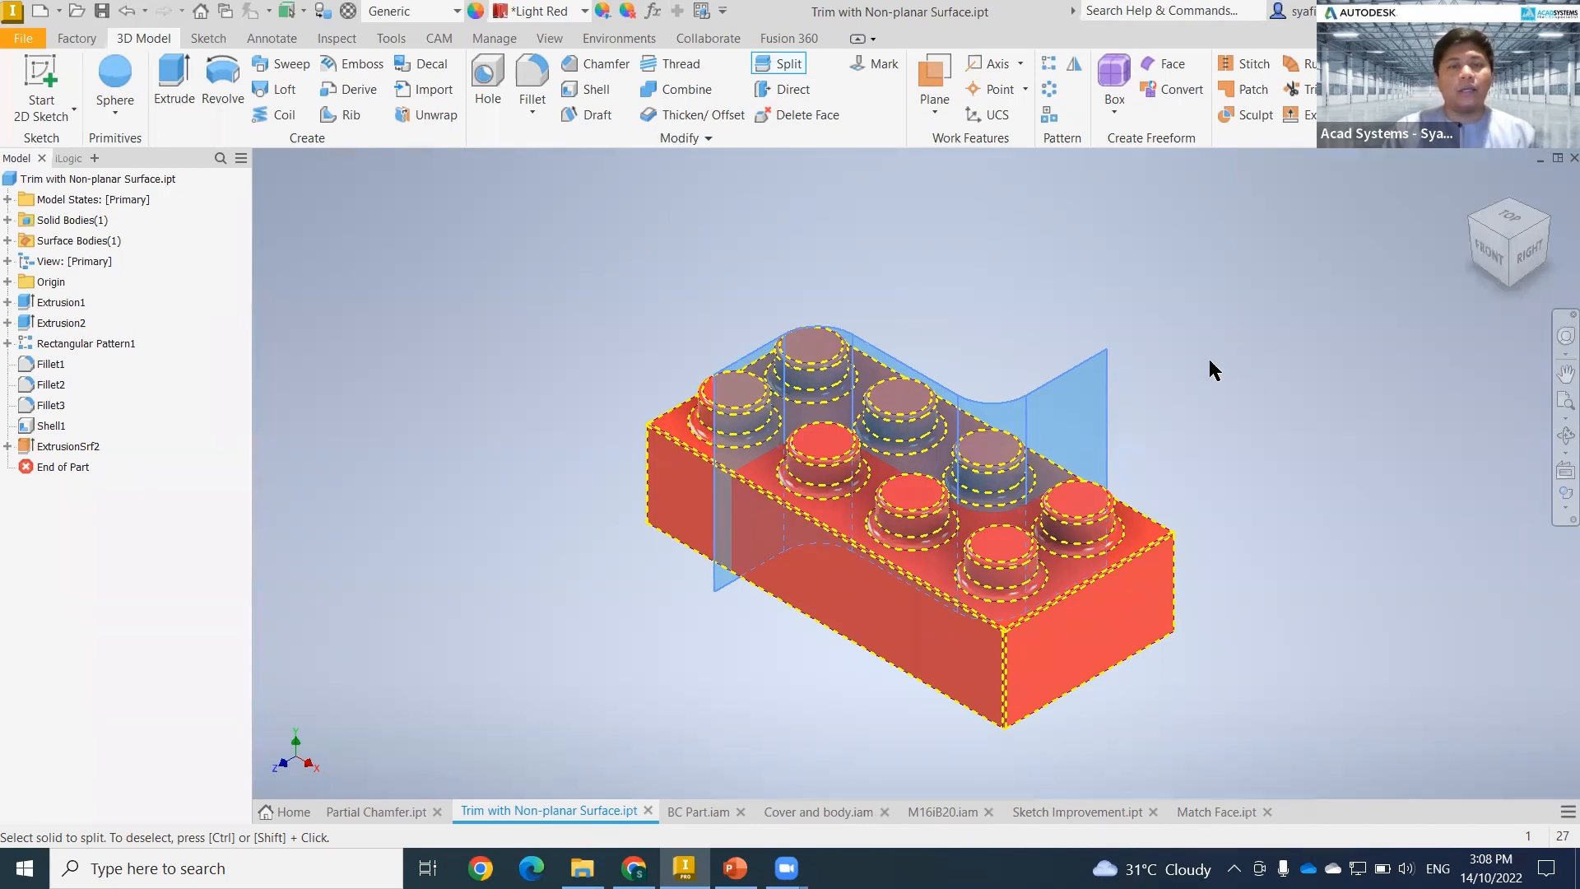
- Turn off the visibility of the extruded splitting surface ExtrusionSrf2
middle_click_drag(1140, 423, 1198, 318)
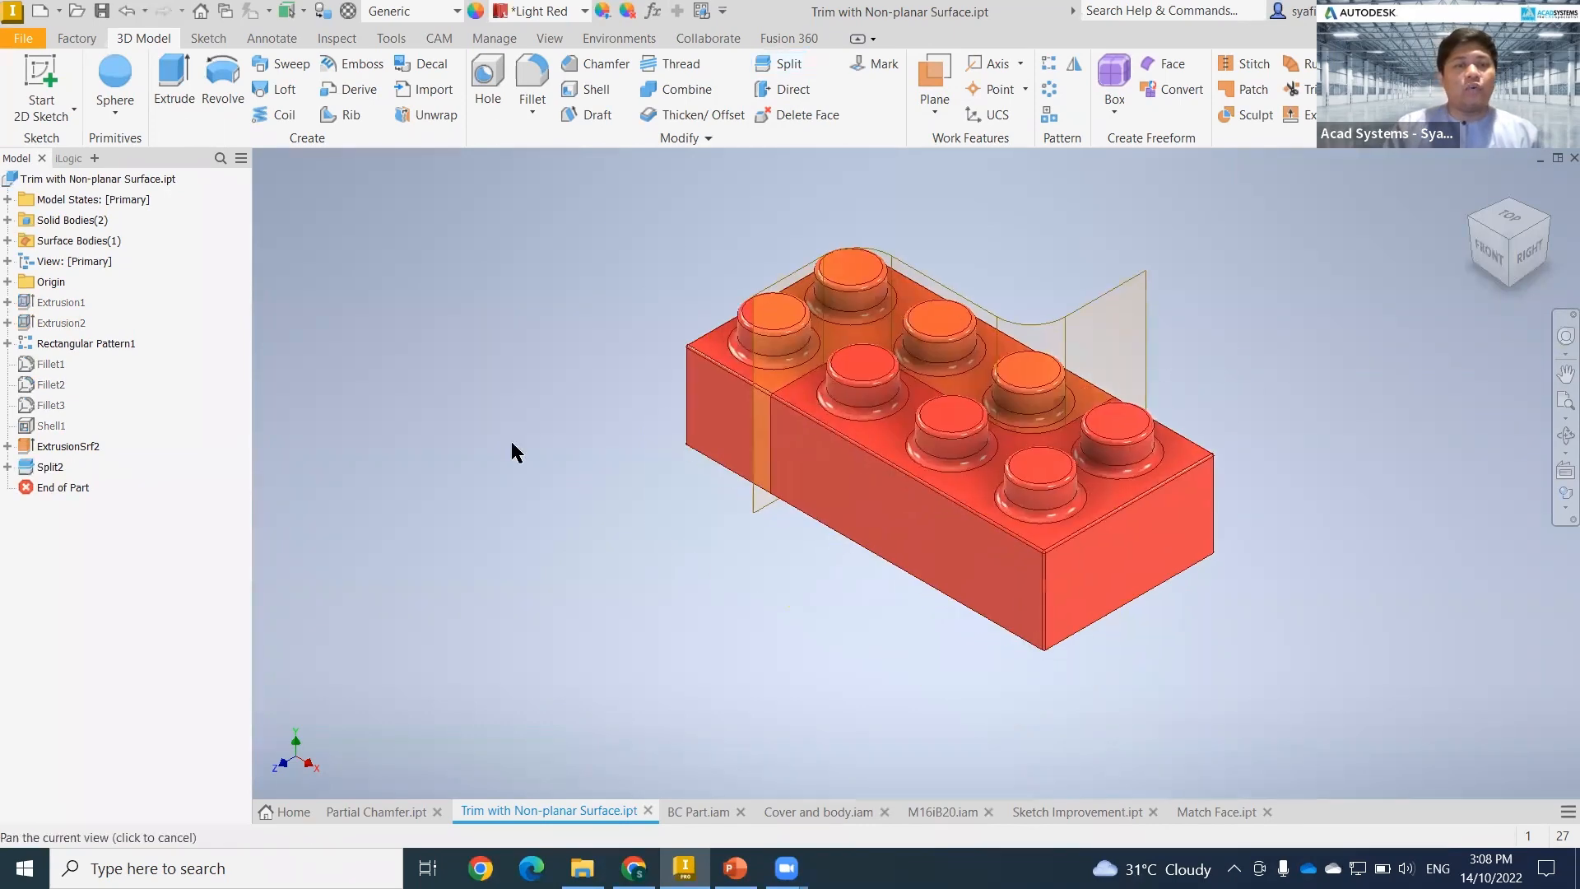
right_click(52, 448)
left_click(100, 611)
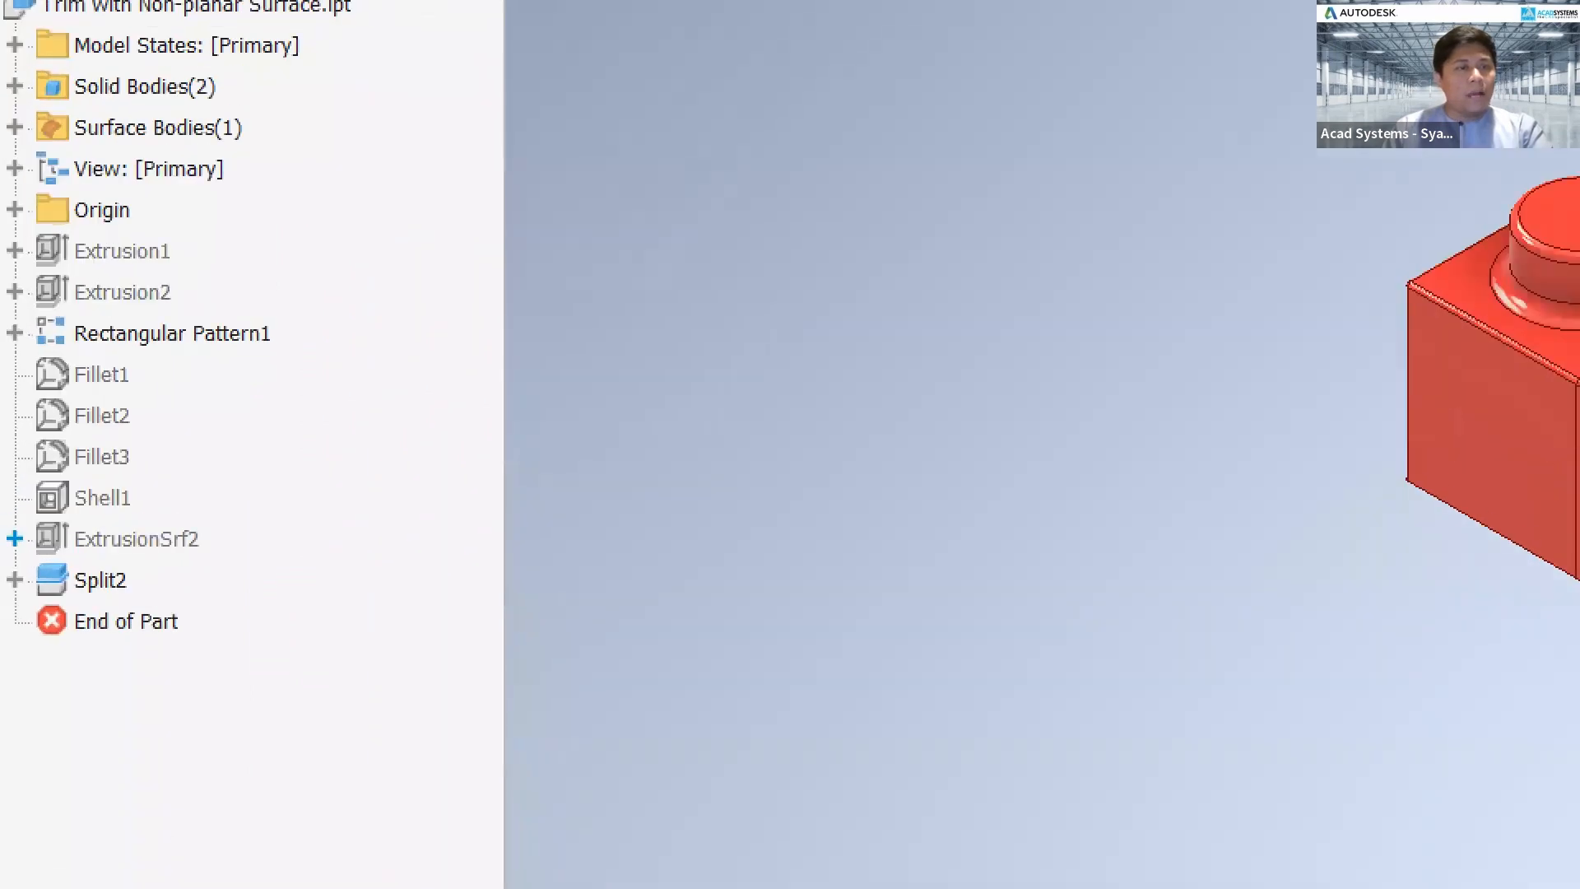
mouse_move(142, 247)
left_mouse_down()
mouse_move(201, 287)
mouse_move(214, 514)
left_mouse_up()
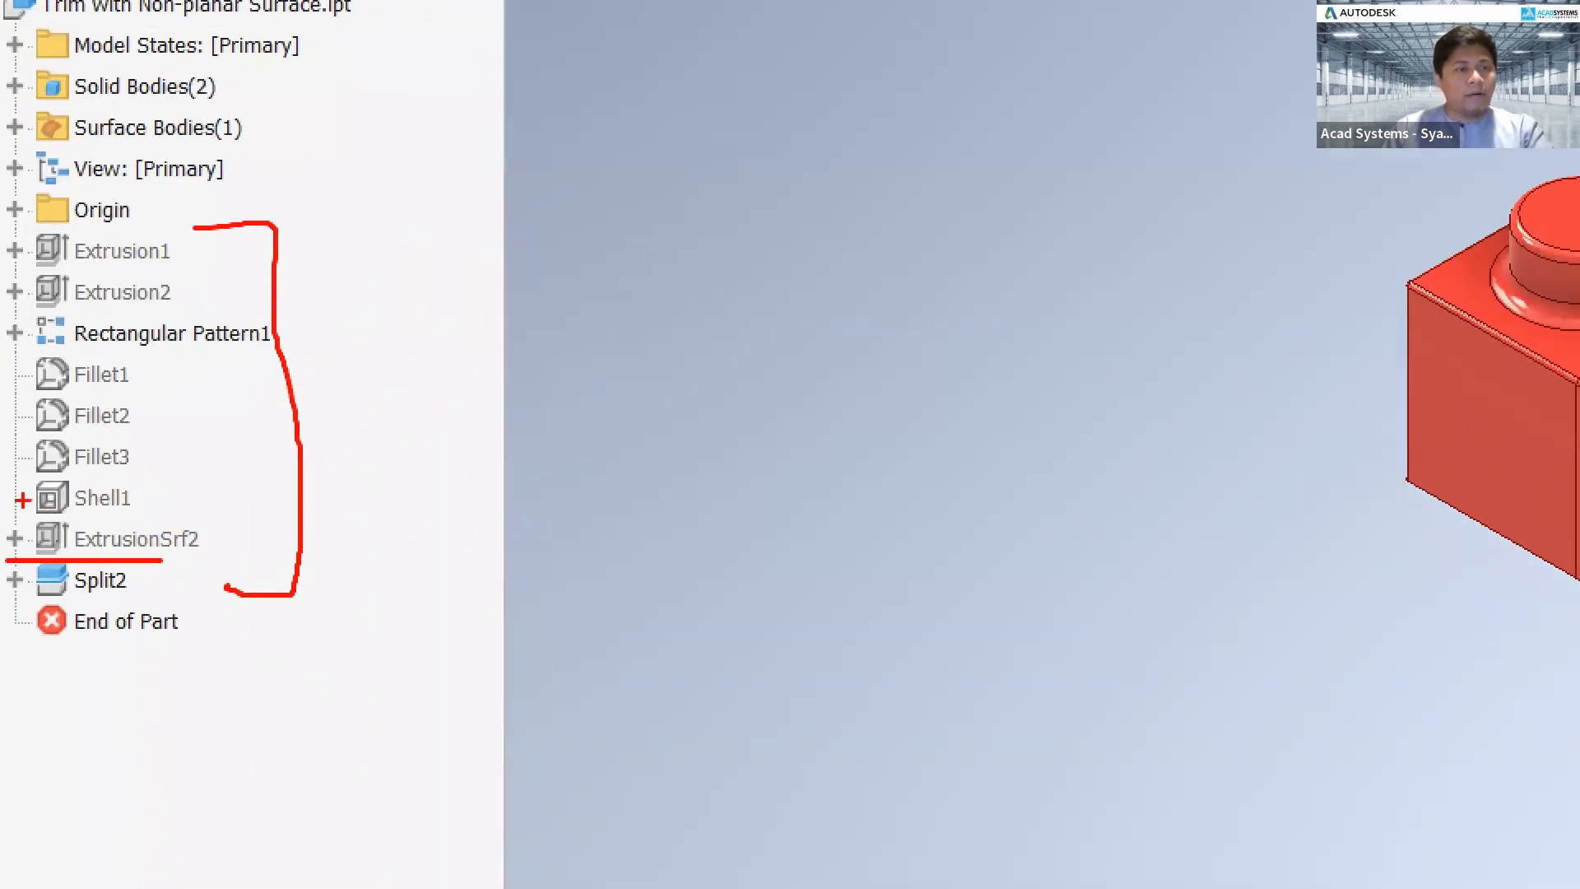
left_click_drag(8, 458, 119, 457)
left_click_drag(30, 420, 107, 420)
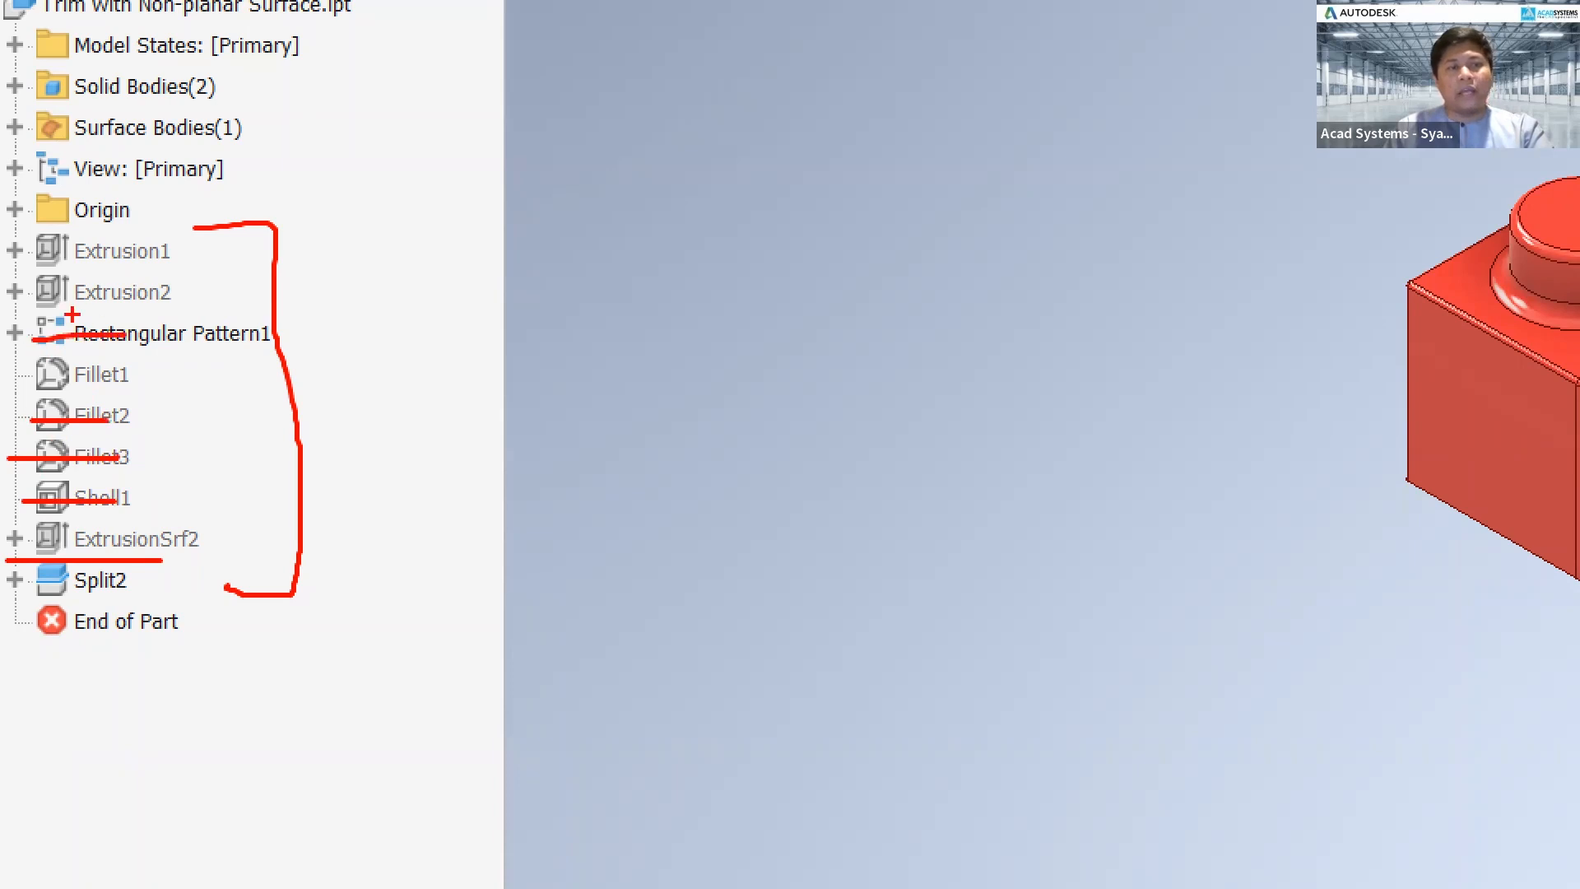
left_click_drag(35, 294, 146, 292)
left_click_drag(46, 256, 189, 255)
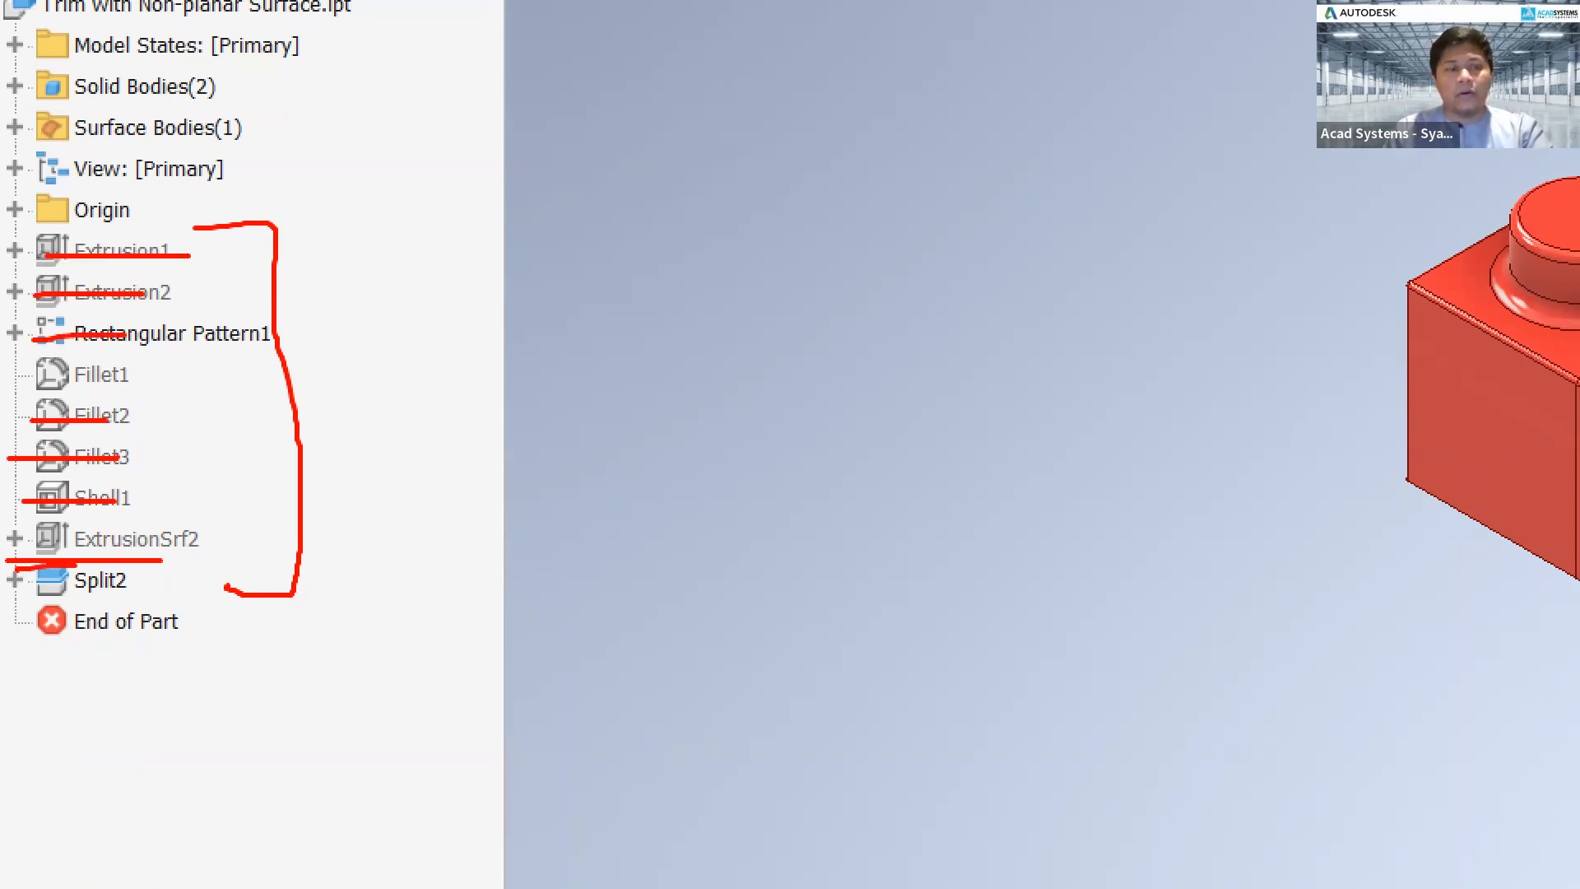
left_click_drag(196, 569, 94, 609)
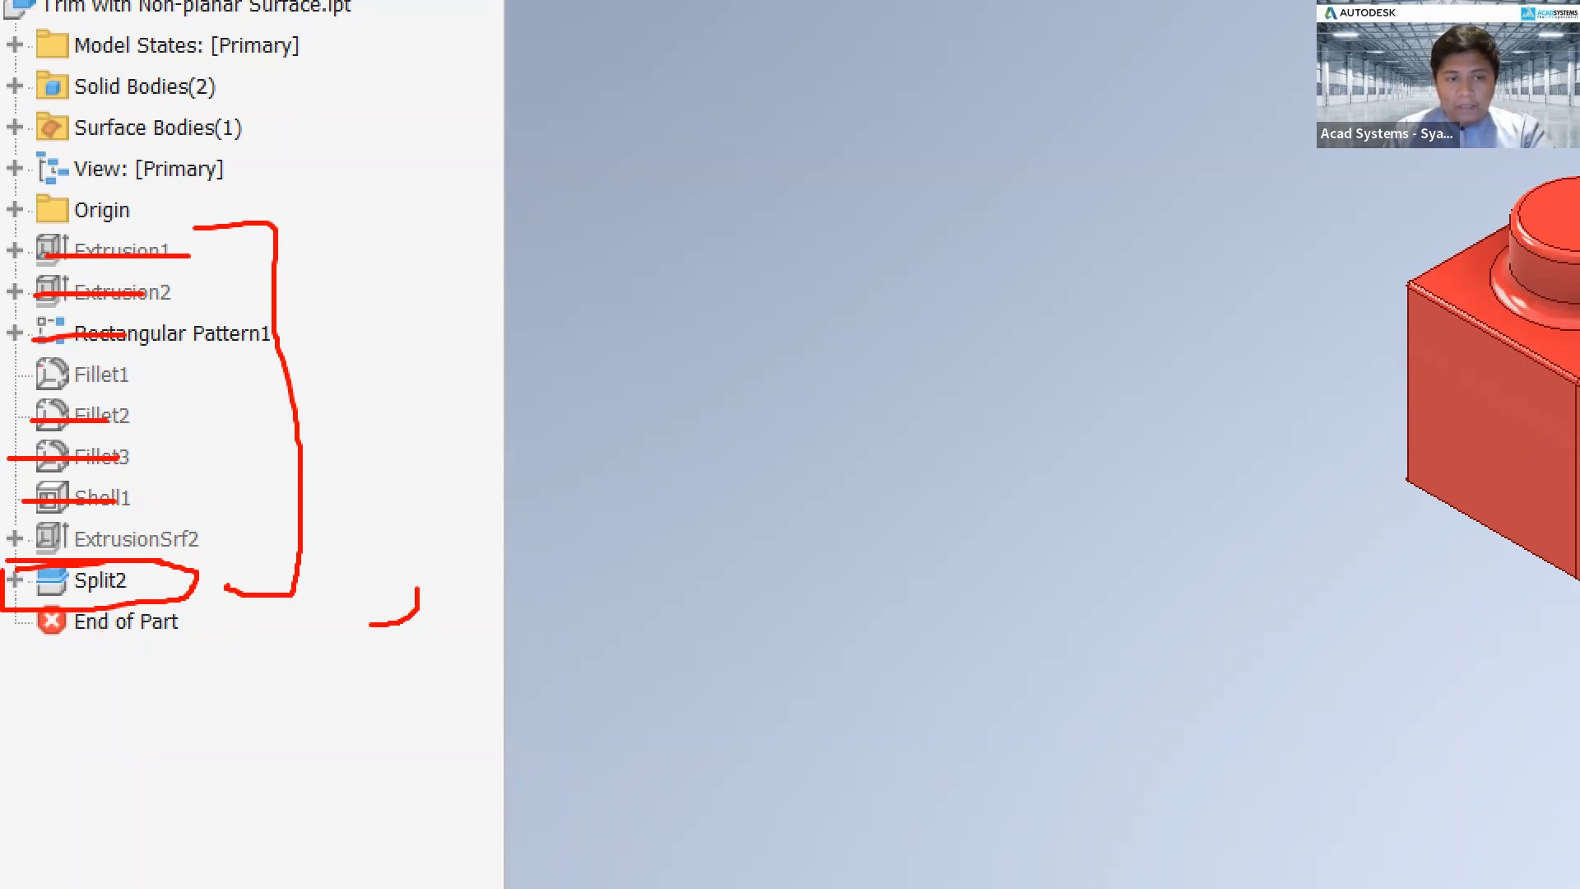
left_click_drag(393, 548, 378, 589)
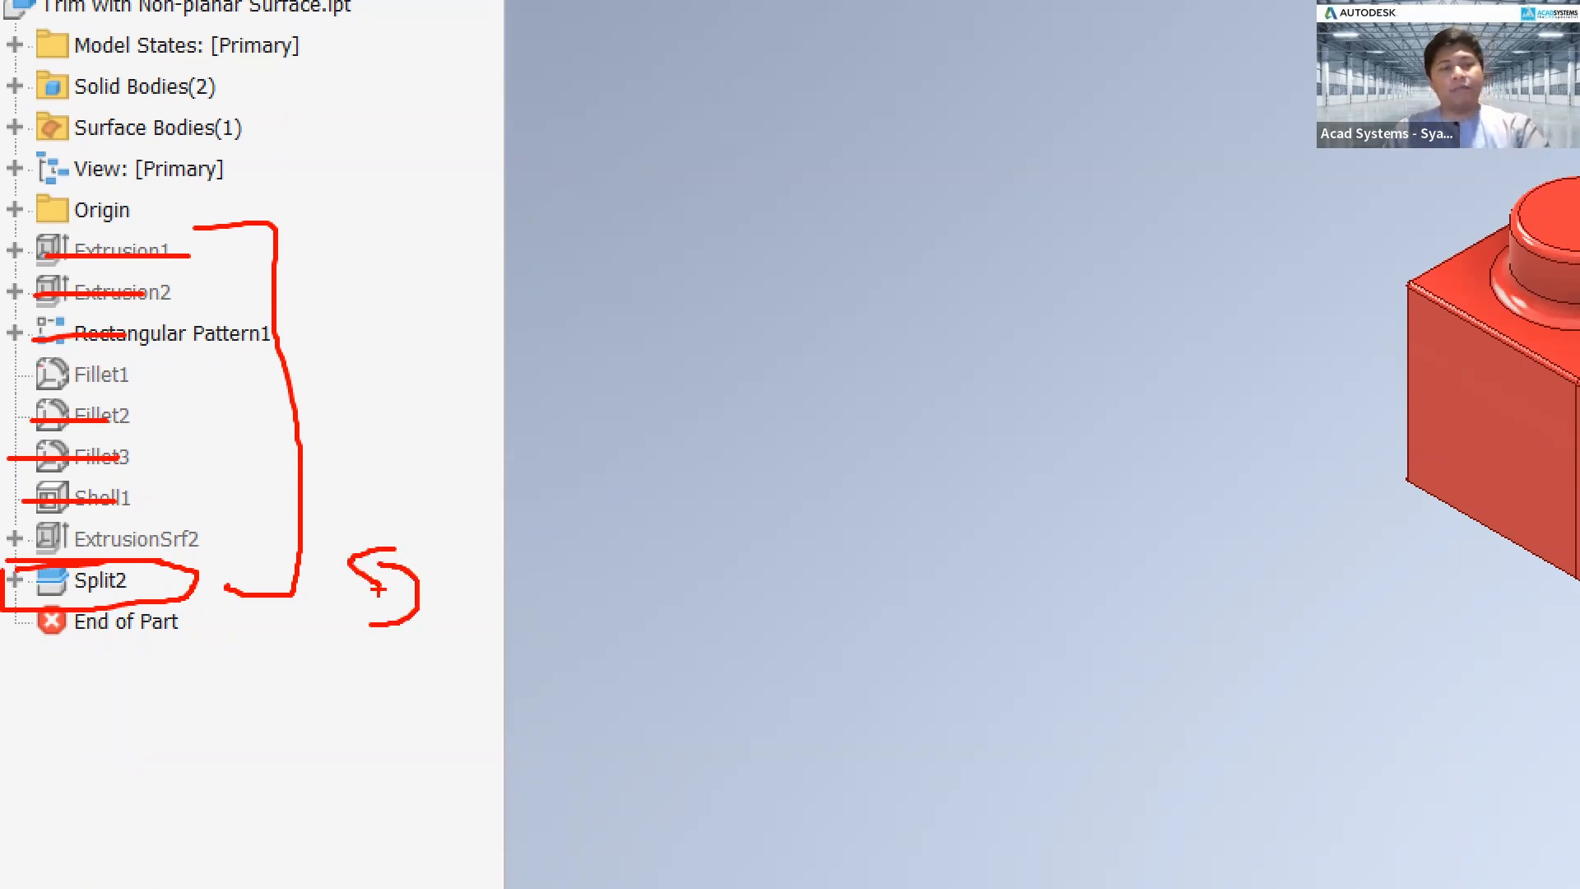
key("Escape")
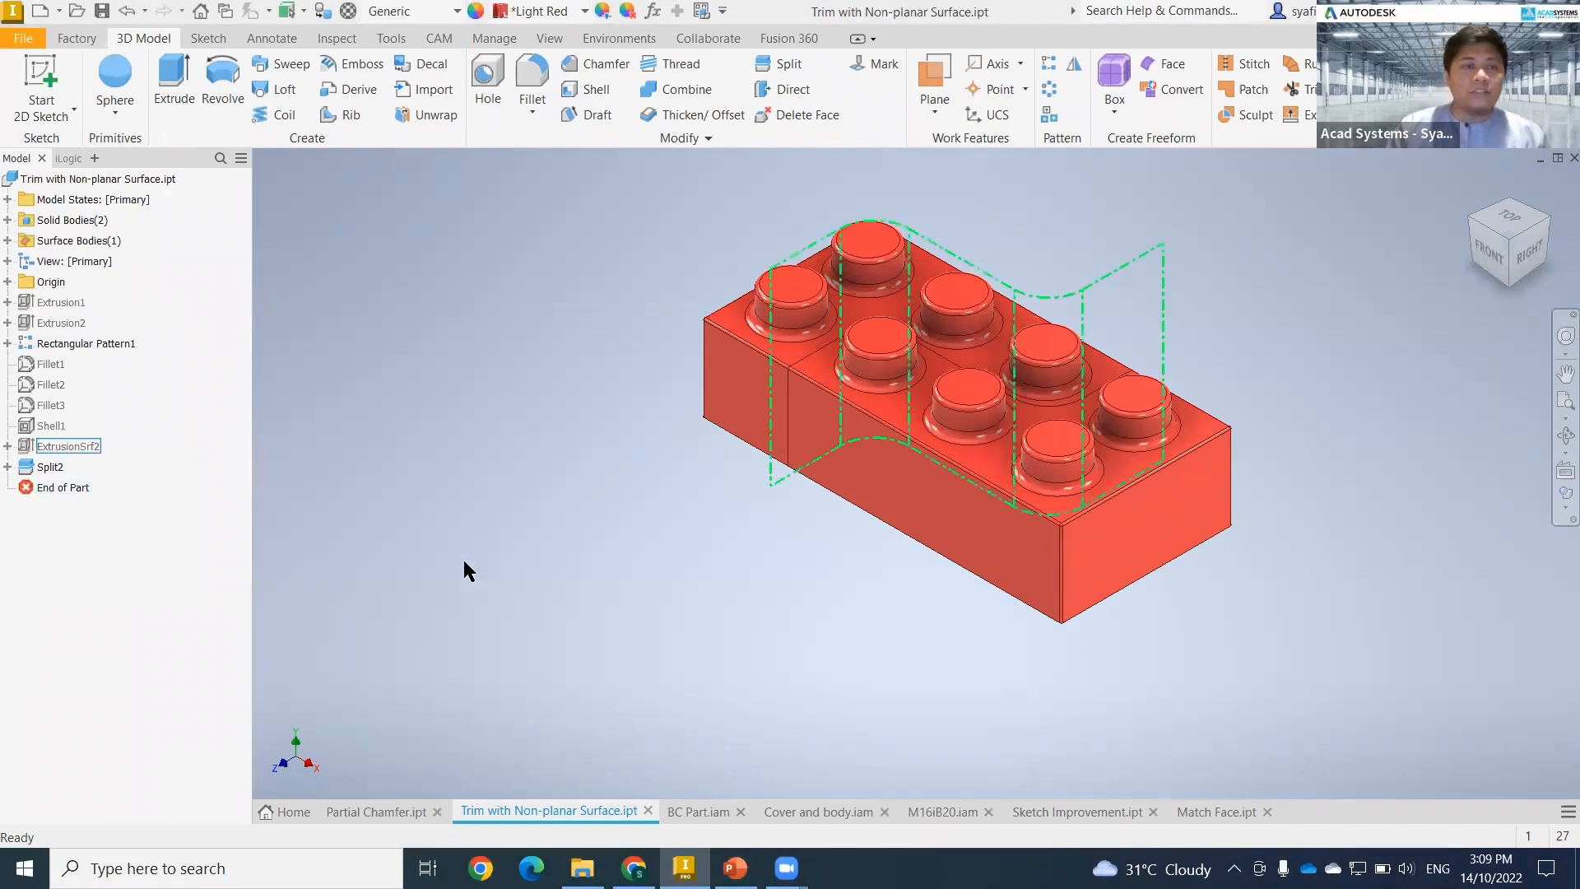
- Examine which half of the brick each of the two solid bodies produced by the split represents
middle_click_drag(1048, 571, 879, 600)
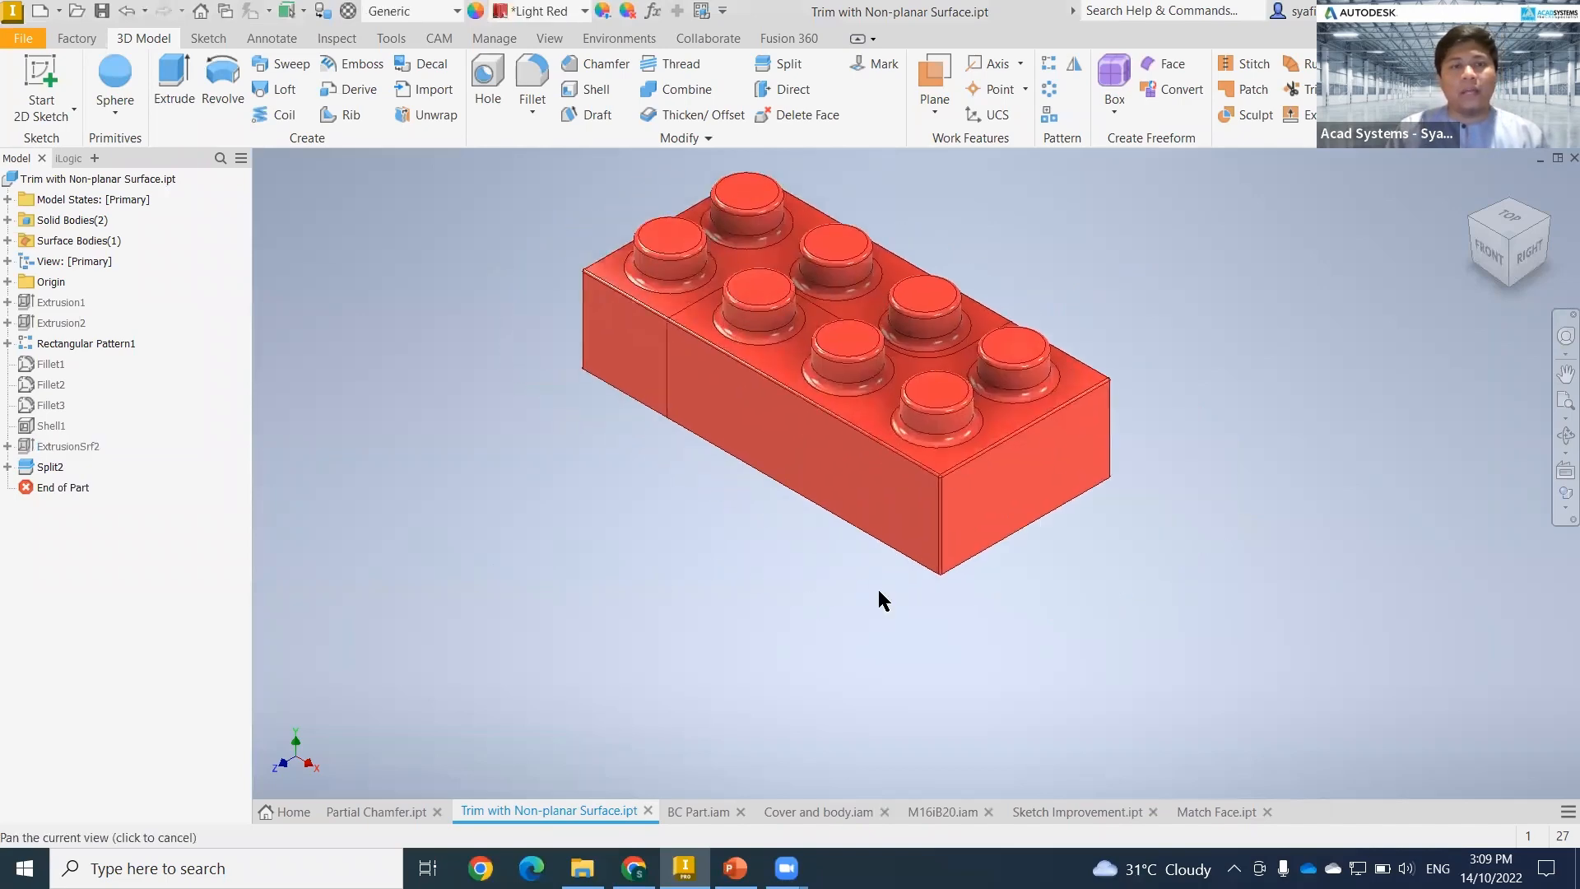
left_click(8, 220)
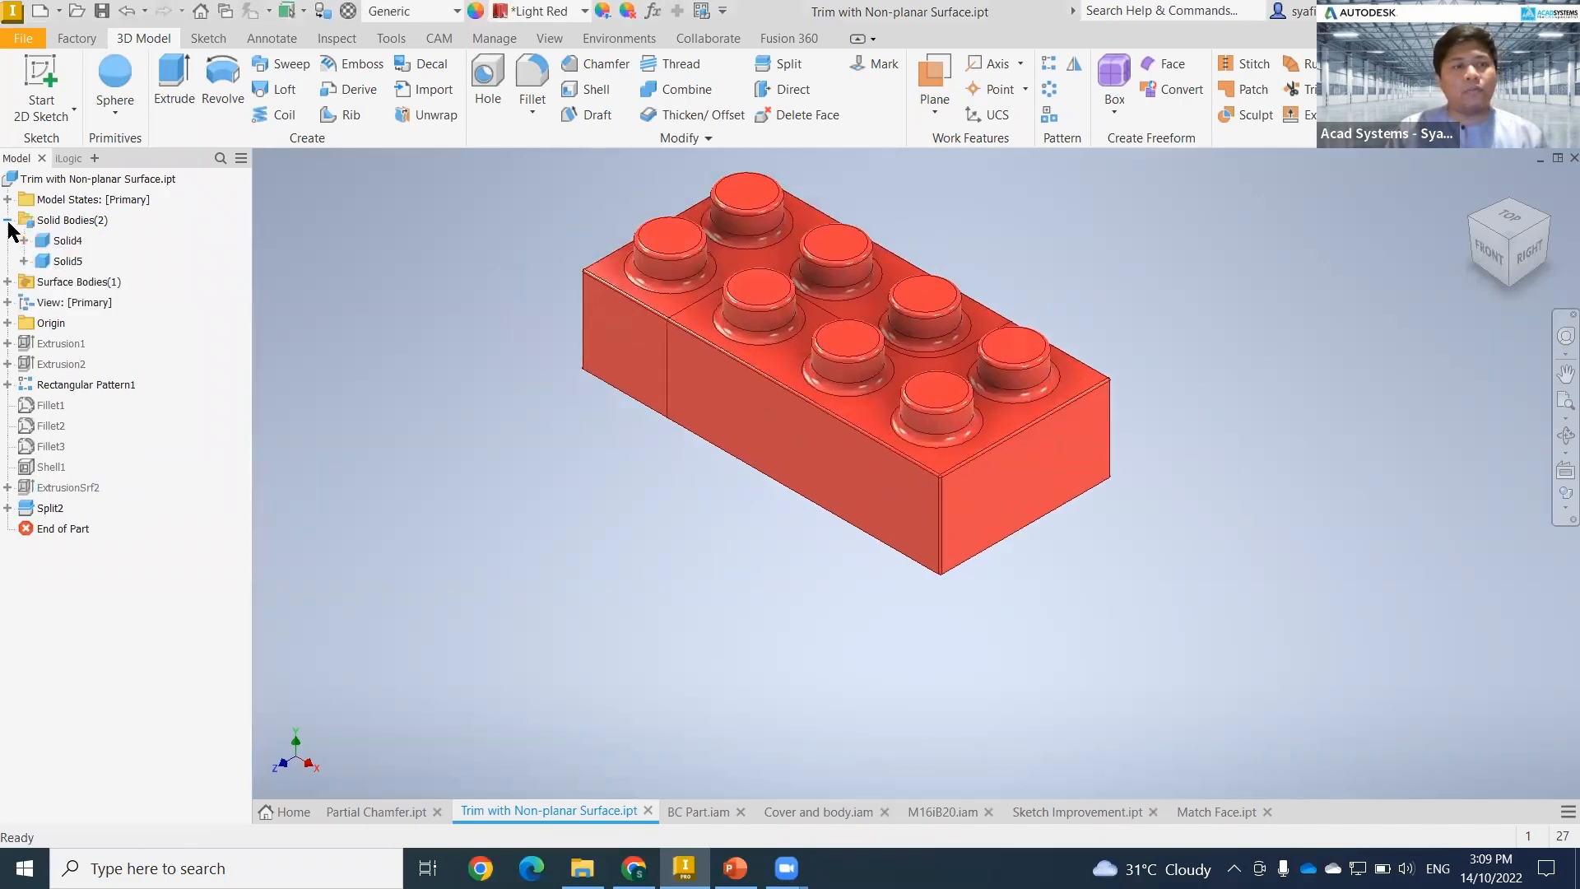
left_click(72, 260)
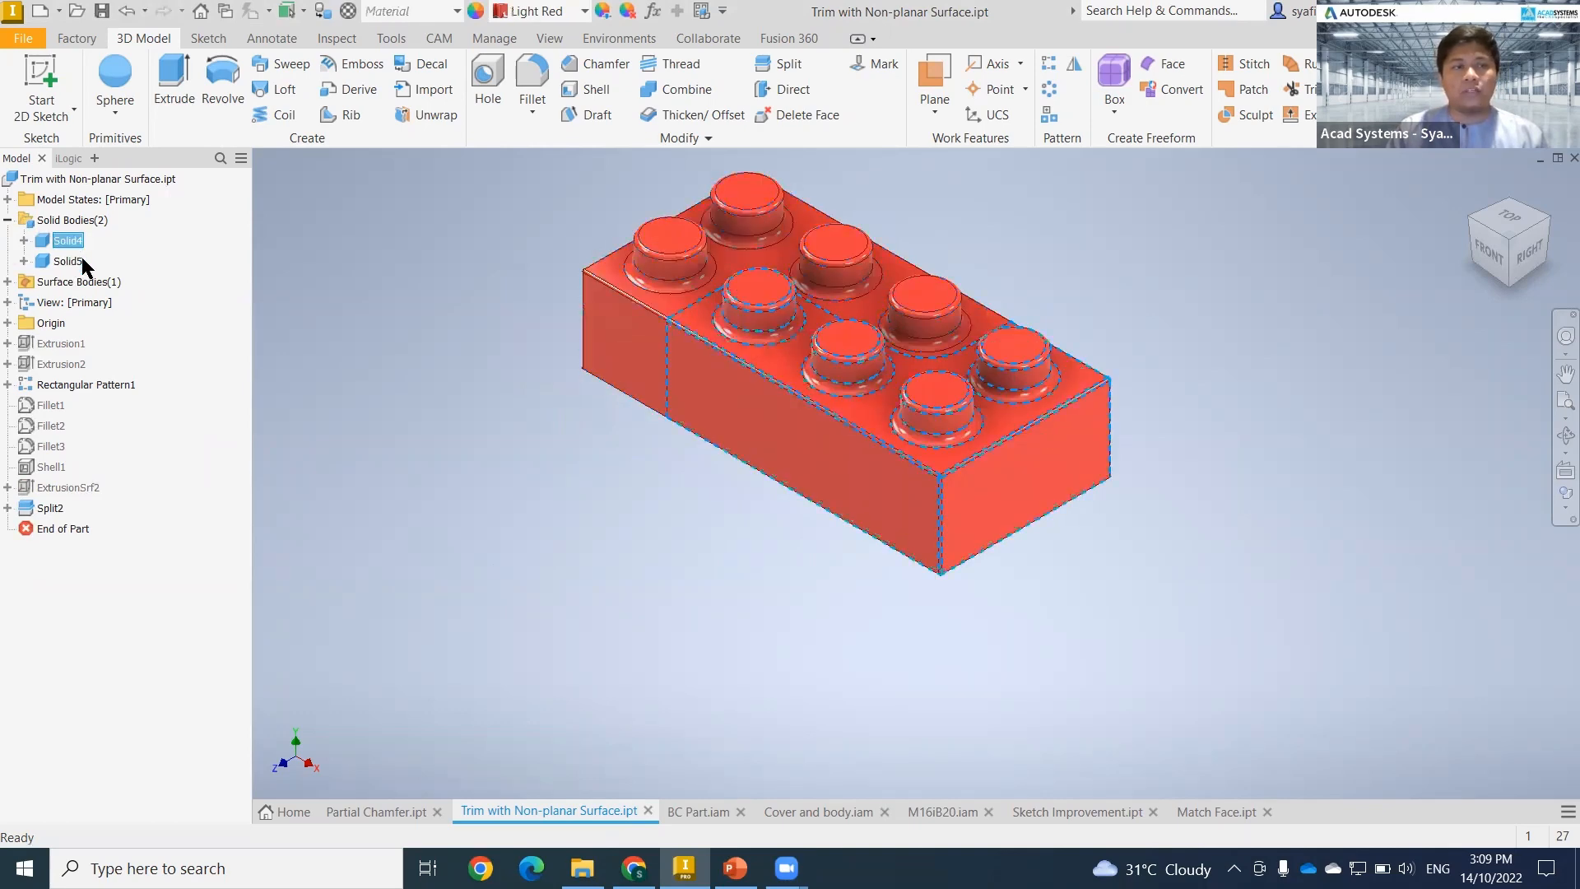
left_click(68, 240, "ctrl")
left_click(411, 421)
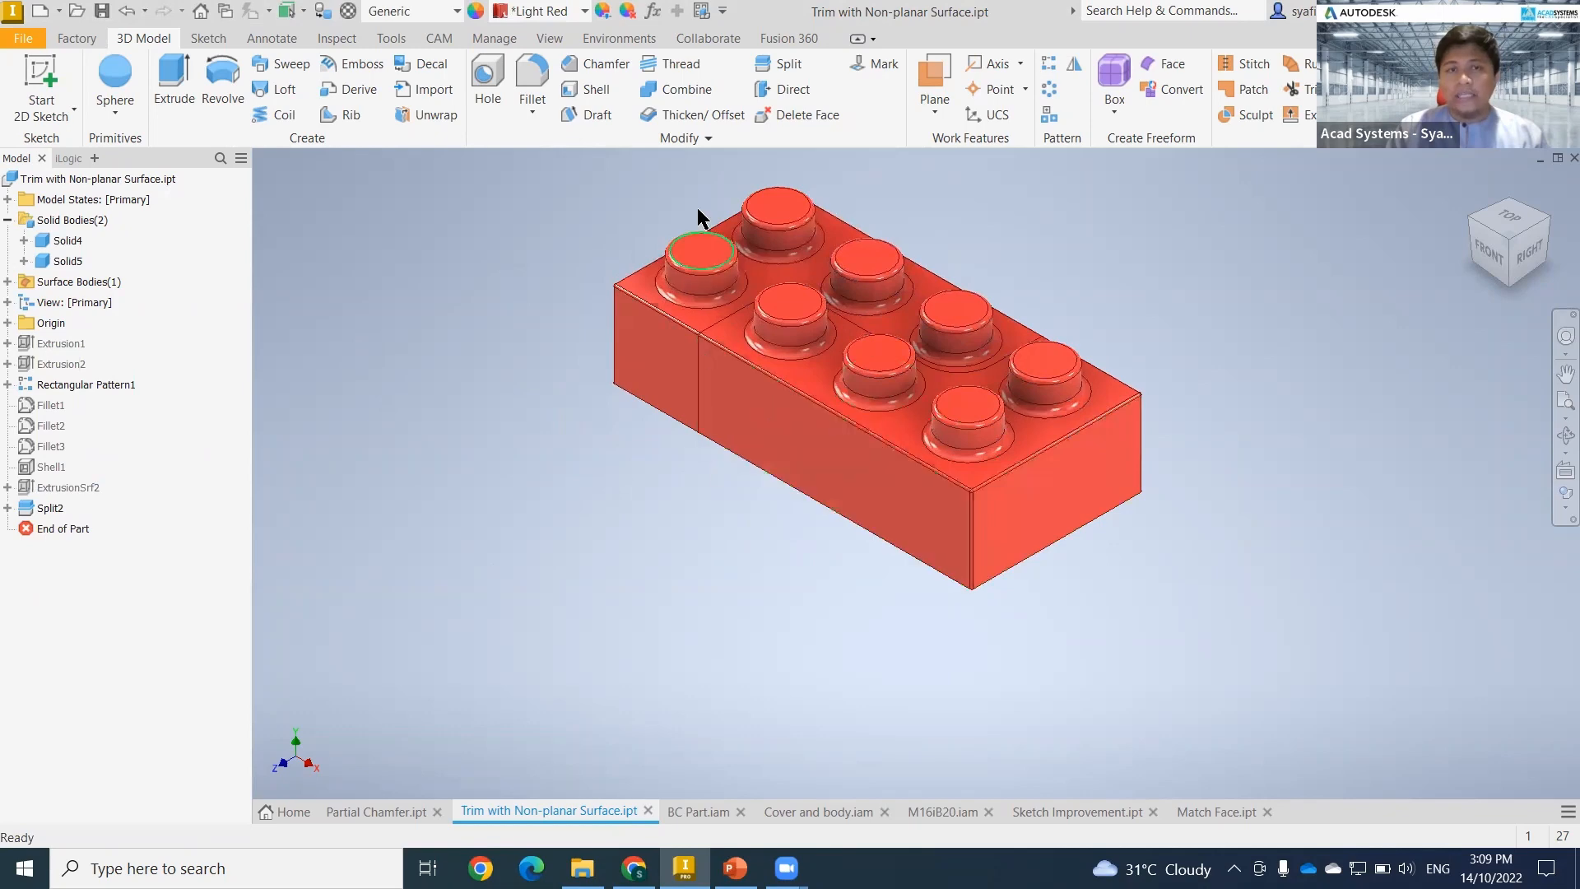
- Move the front solid body of the split brick about 20 mm away from the rear one using Direct Edit
left_click(787, 85)
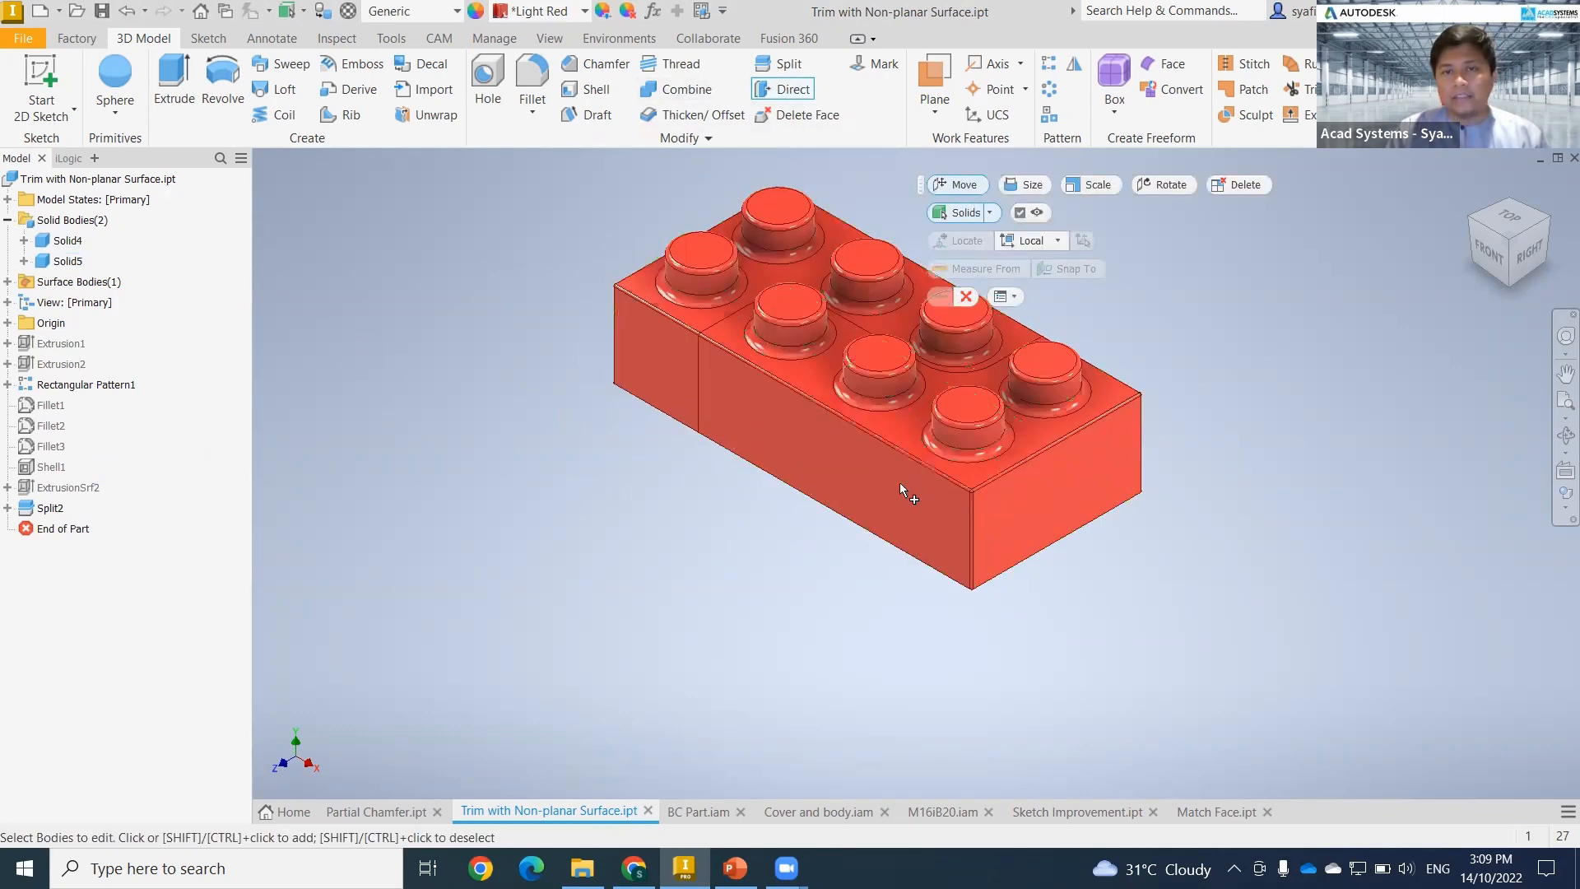
left_click(823, 498)
left_click_drag(809, 484, 878, 560)
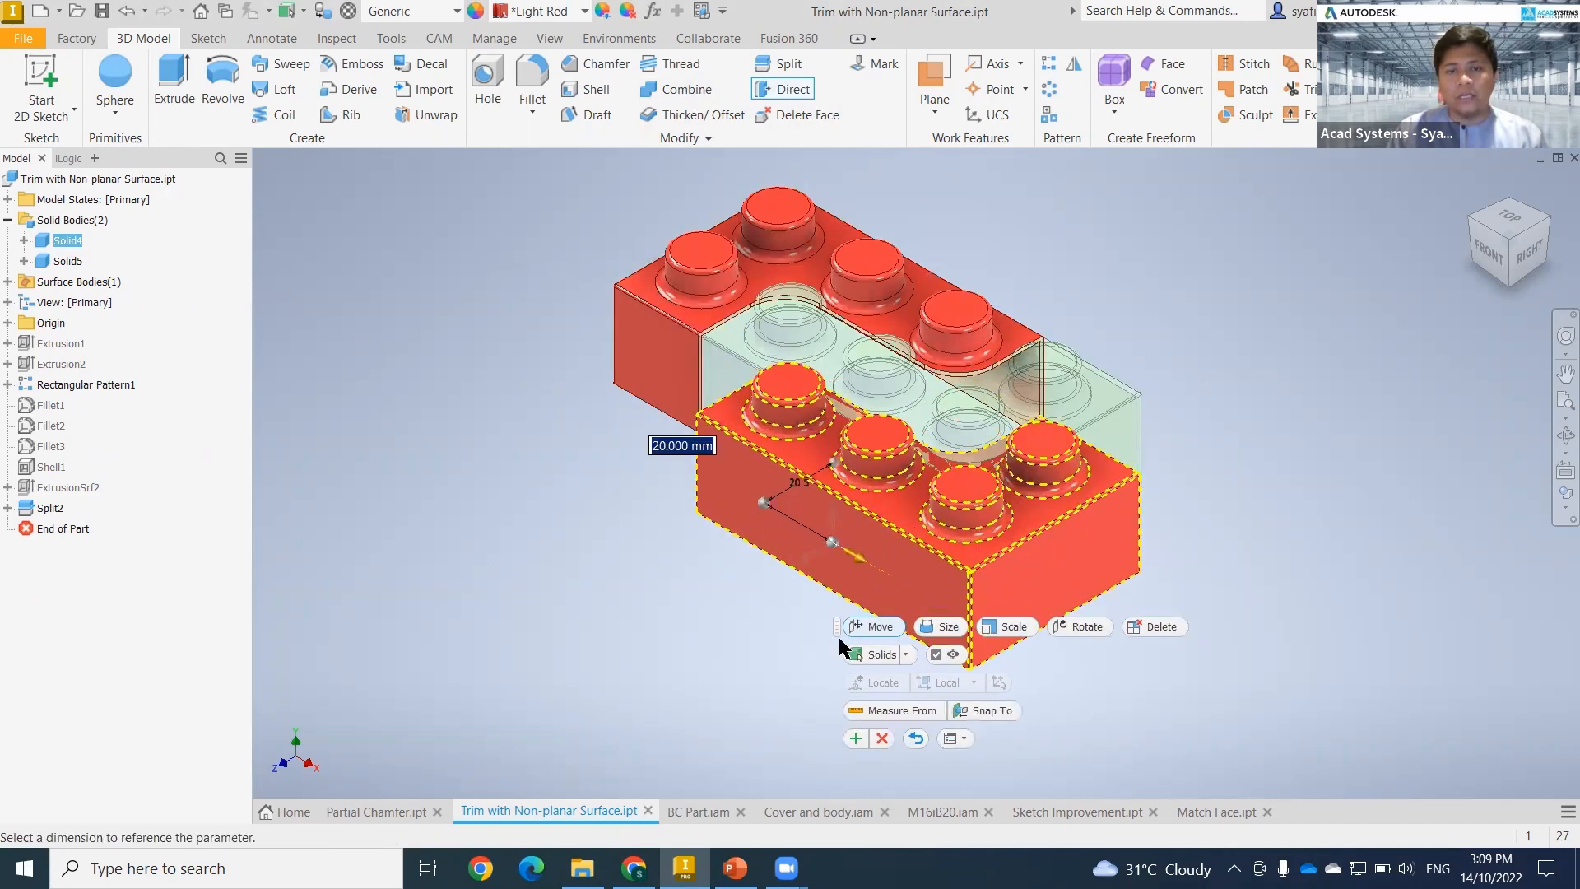
left_click(855, 739)
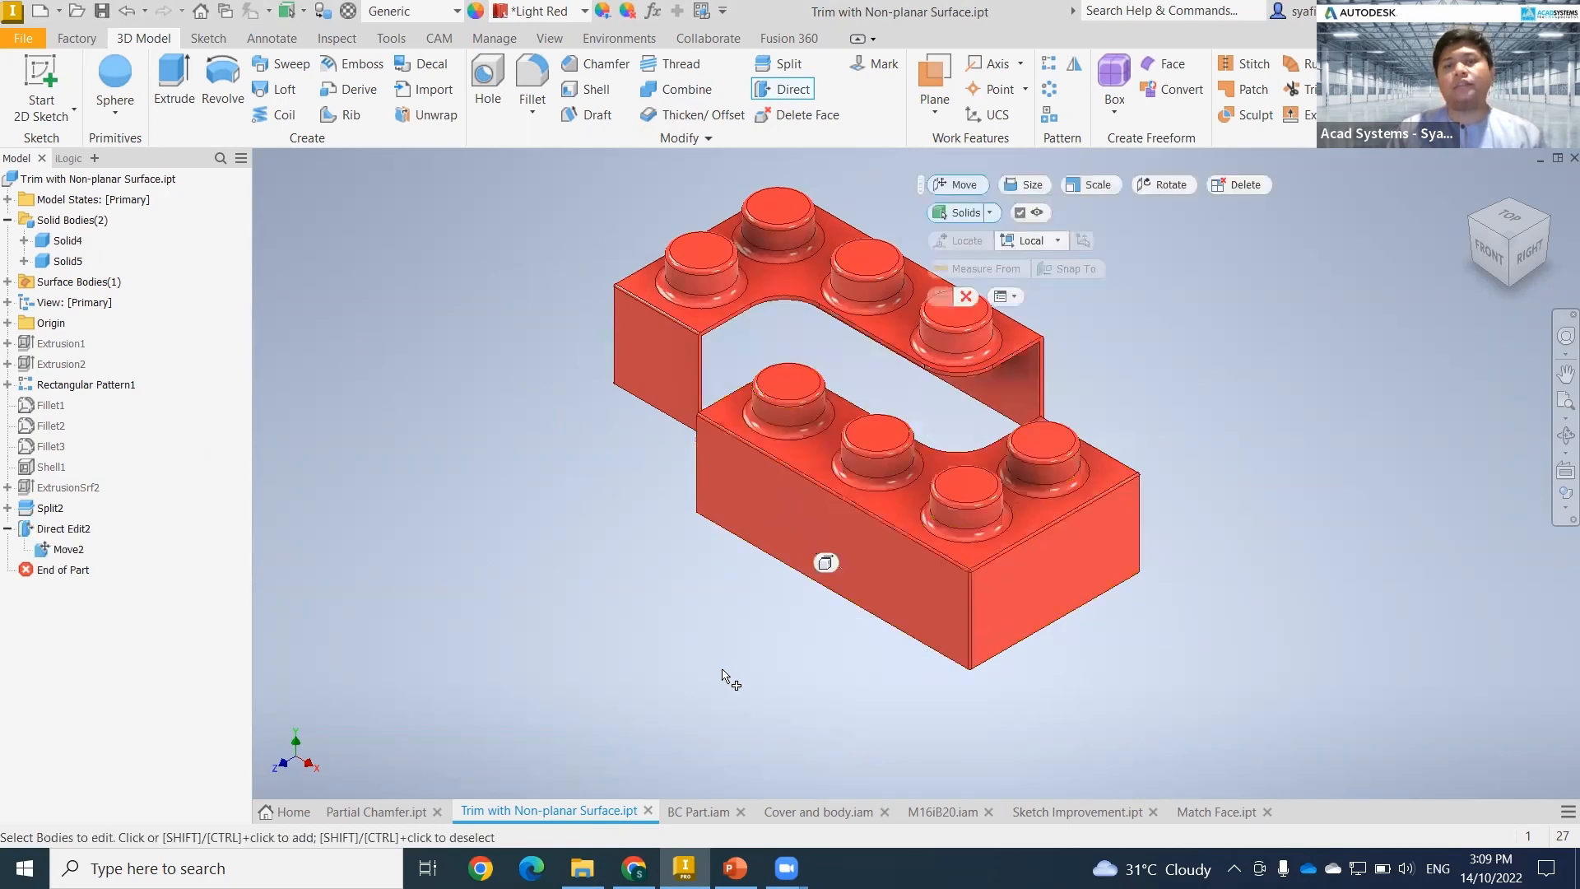
middle_click_drag(714, 686, 706, 754)
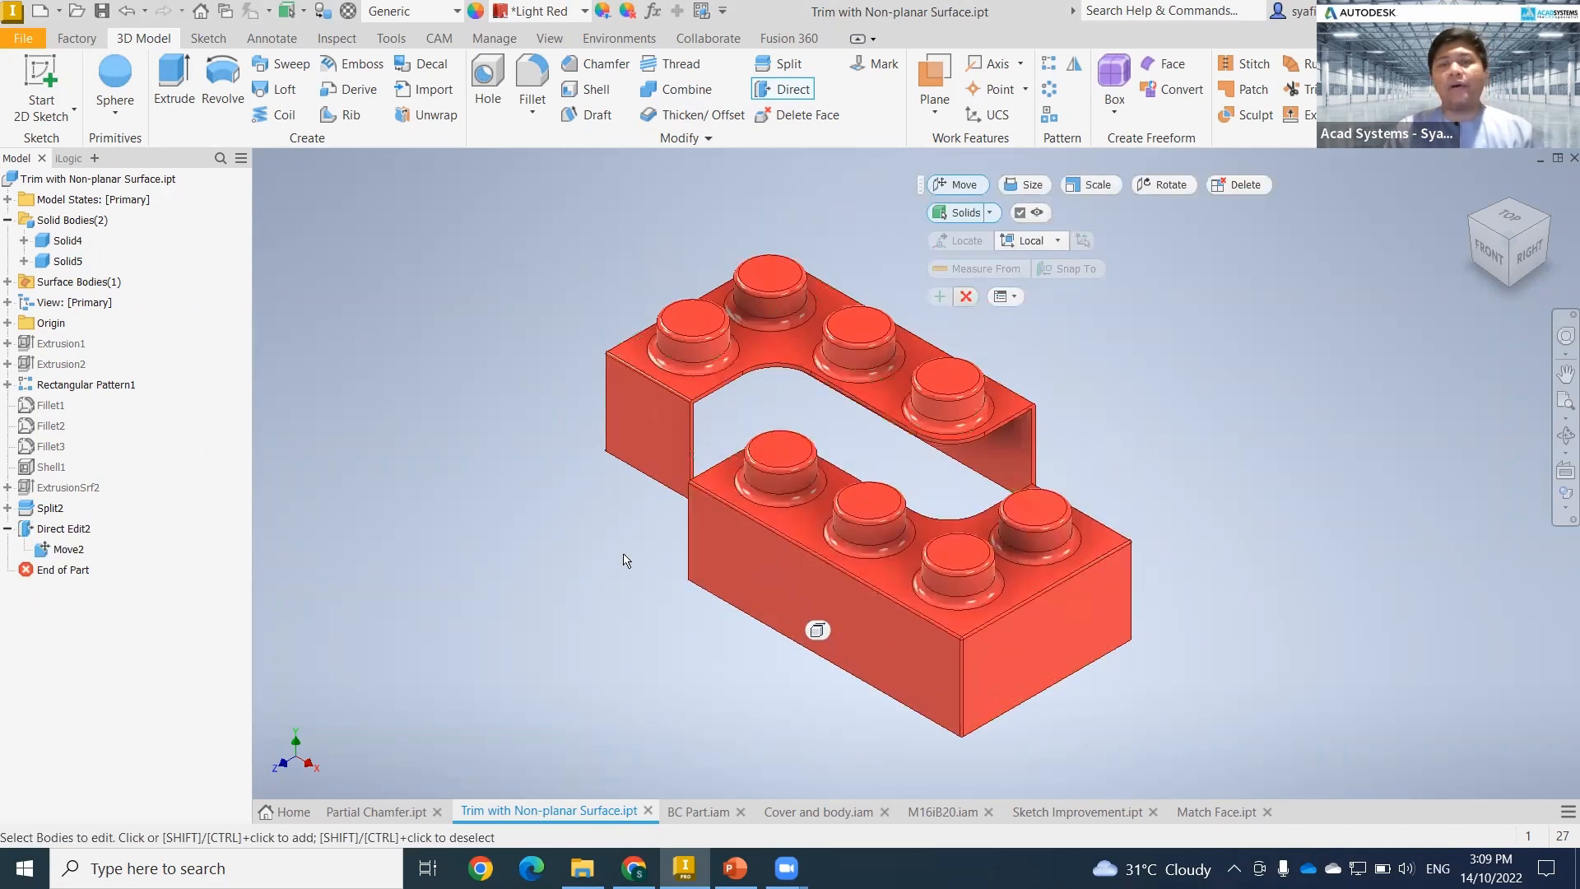
middle_click_drag(566, 617, 543, 691)
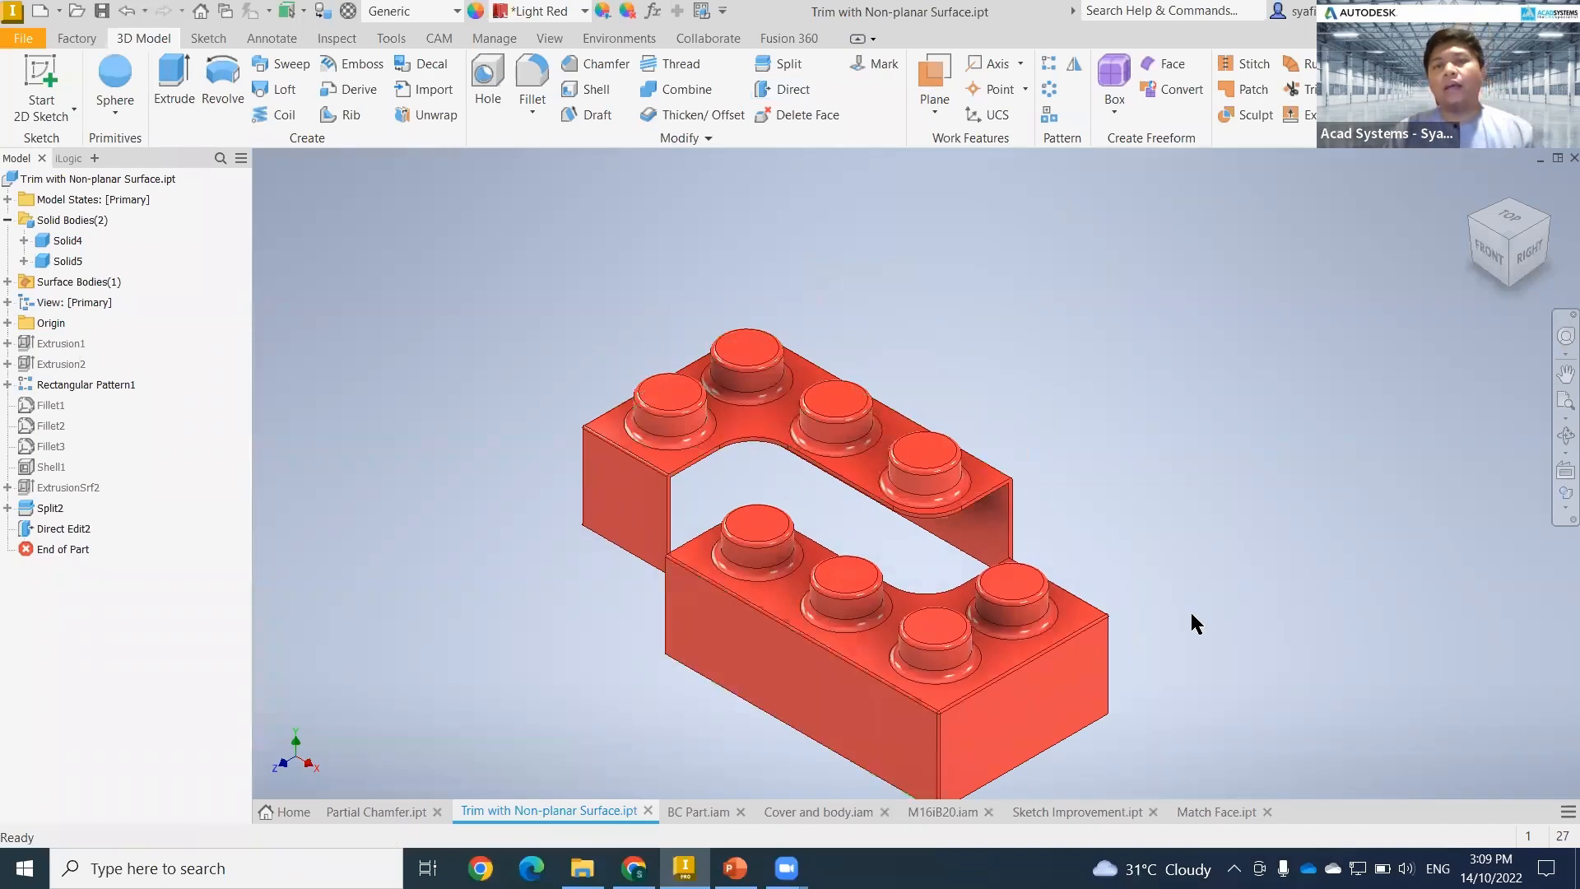
middle_click_drag(1213, 564, 1246, 517)
left_click(63, 180)
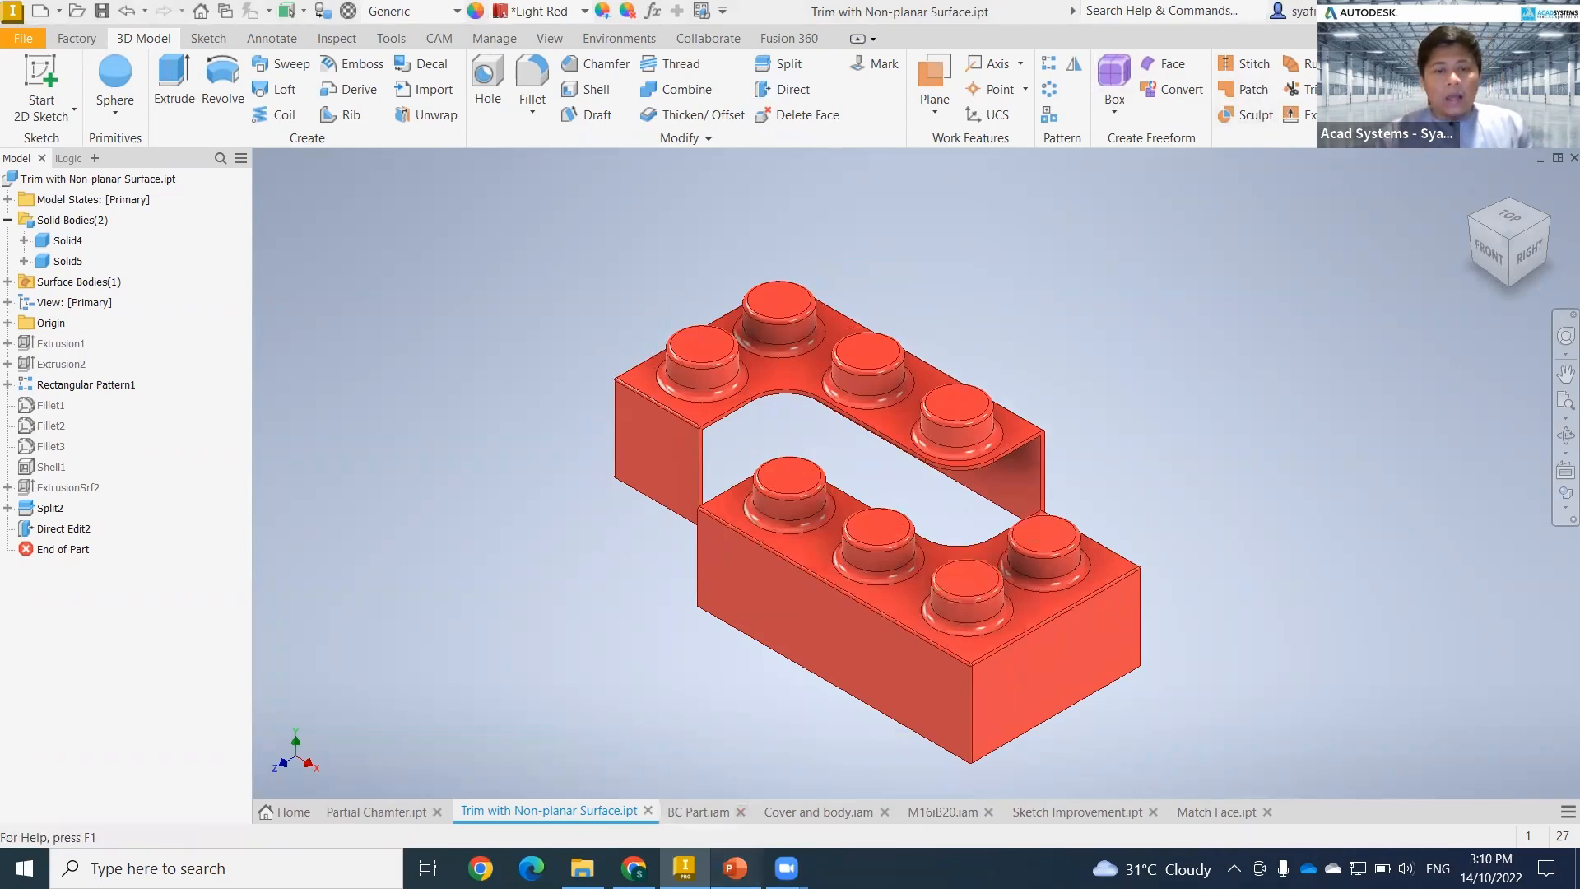
- Switch to PowerPoint to show the Bolted Connections in Assemblies slide, and return to Inventor with BC Part.iam open
key("alt+Tab")
scroll(1459, 542, "down", 2)
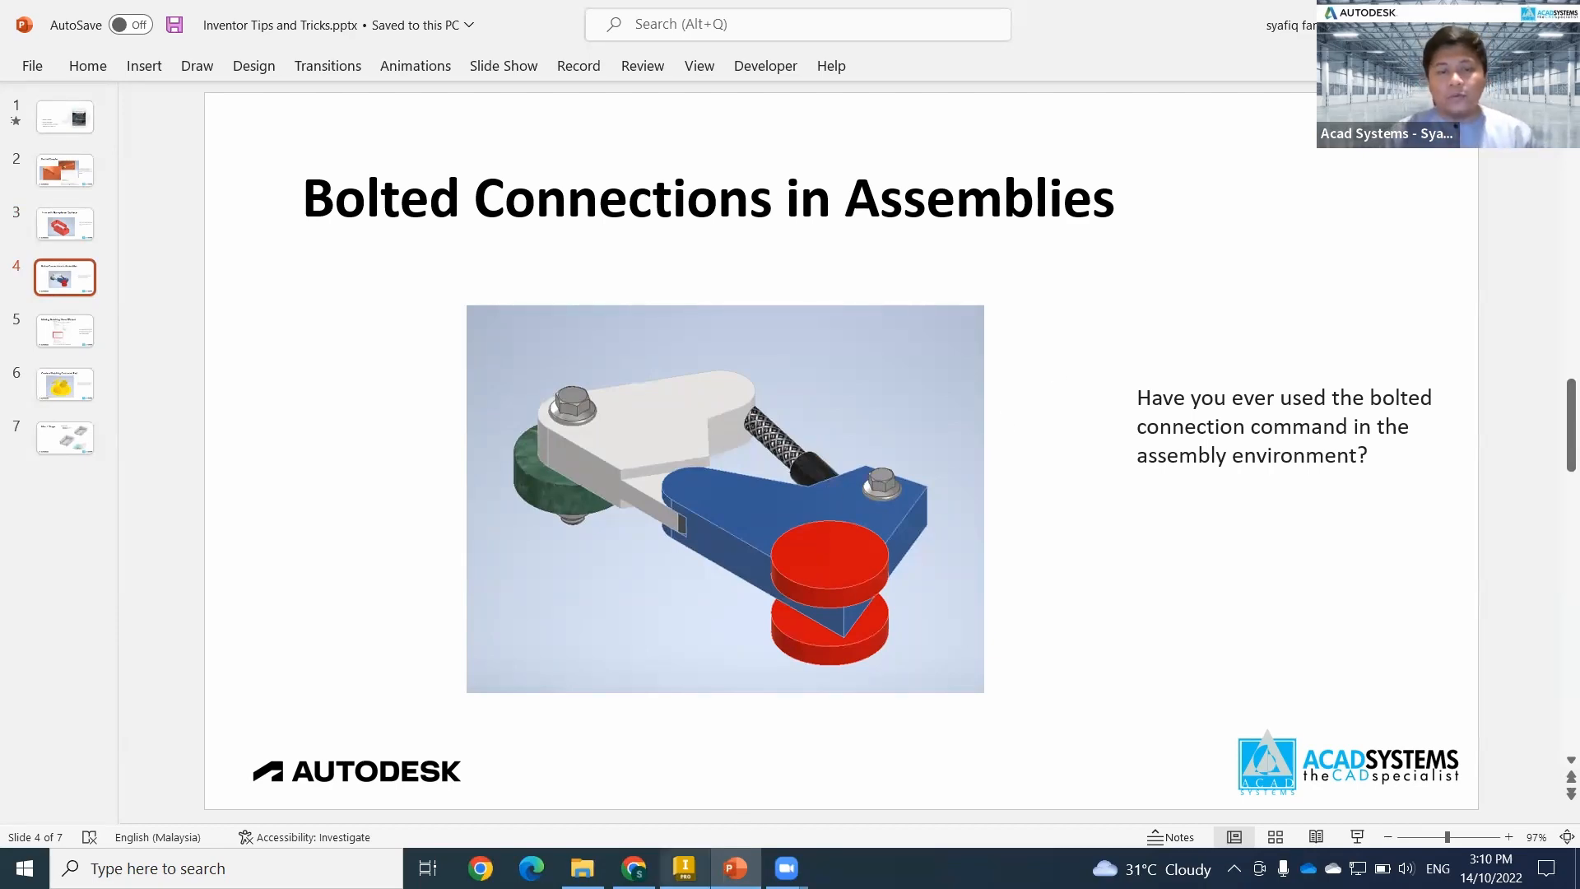
left_click(684, 868)
left_click(684, 868)
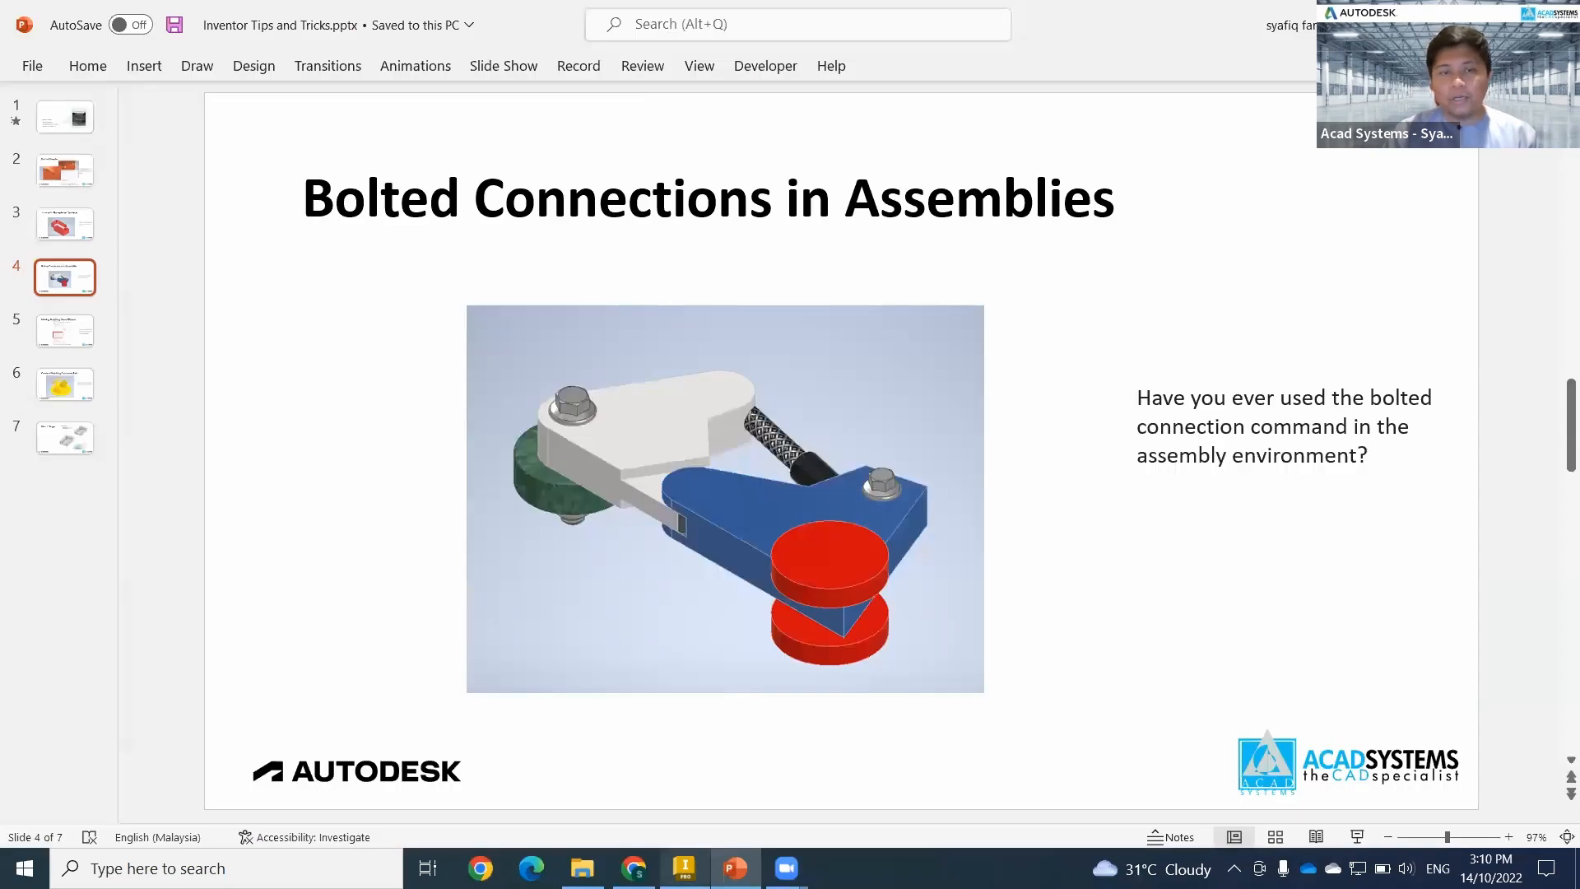
left_click(684, 868)
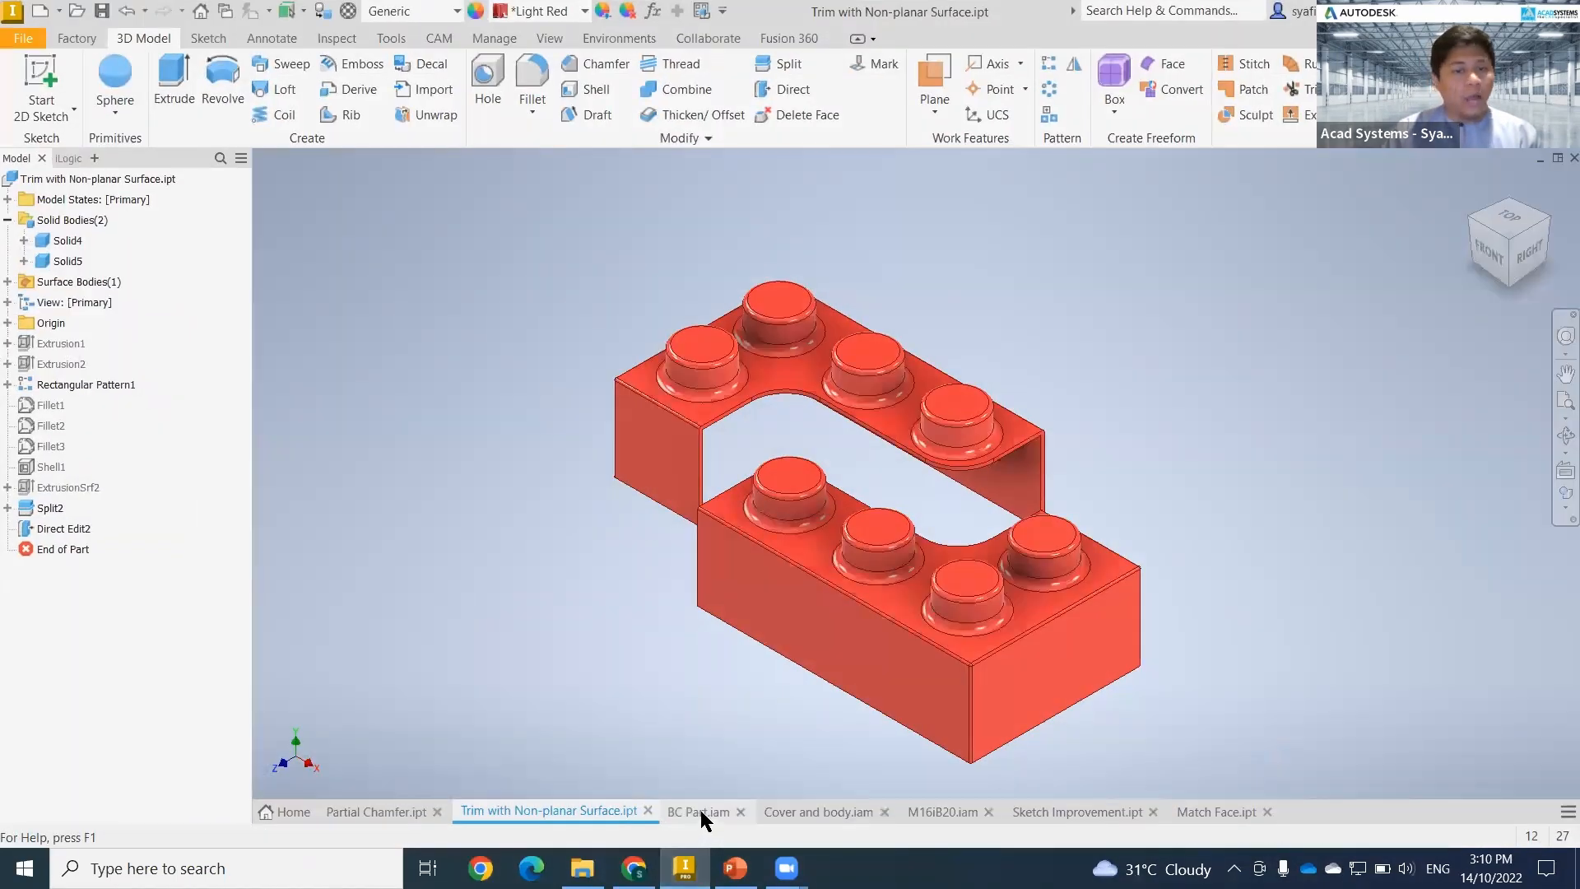
left_click(702, 811)
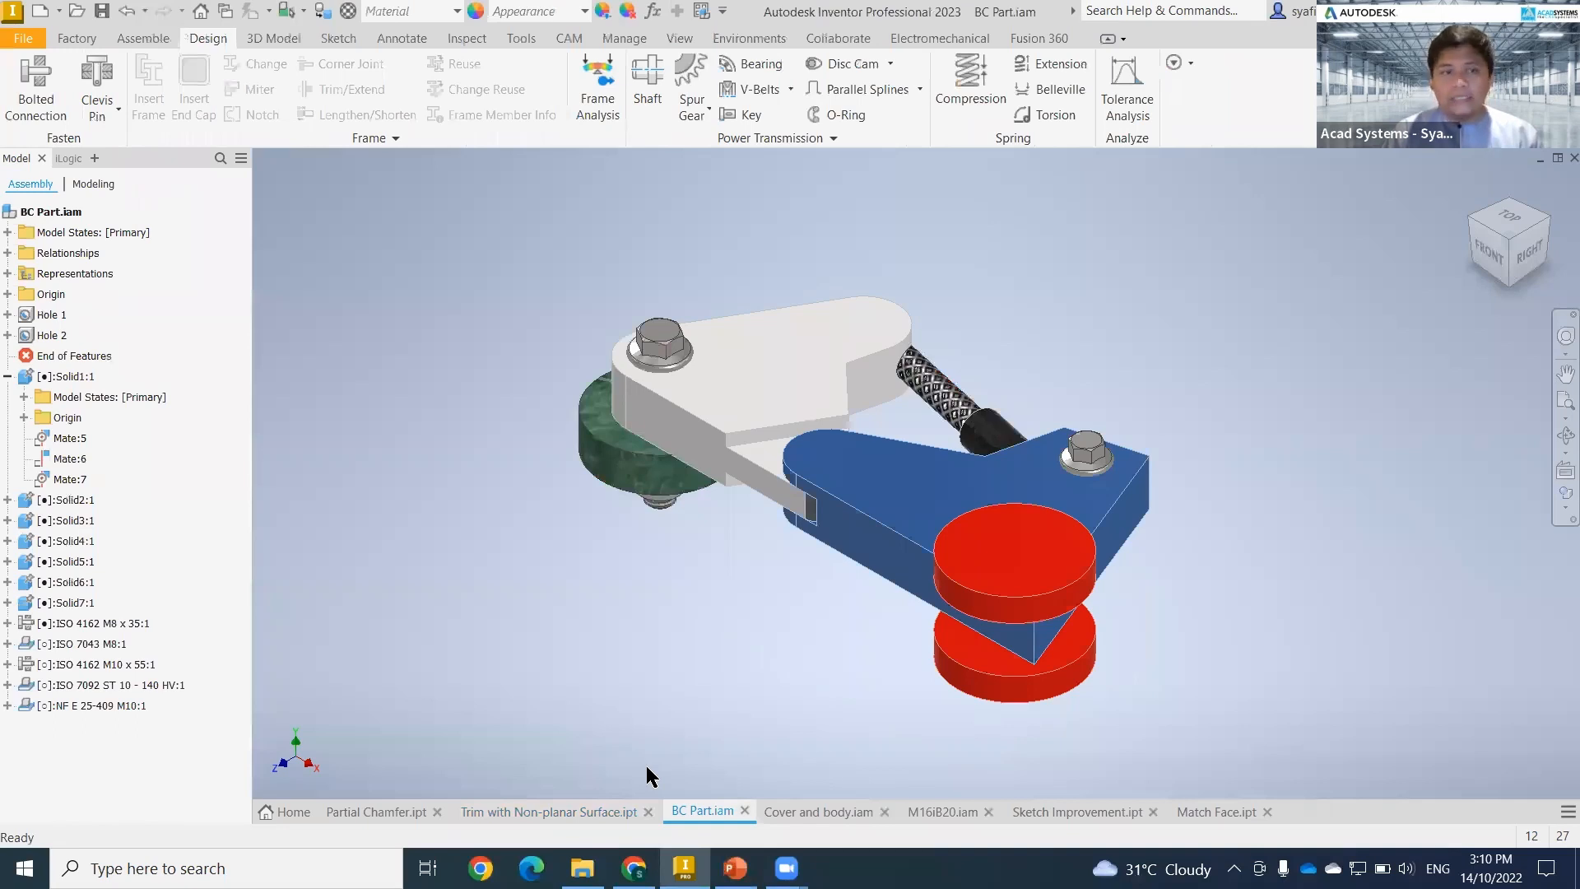
- Examine the joint between the white and blue links in wireframe from the top and home views, and restore the shaded display
middle_click_drag(599, 593, 455, 550)
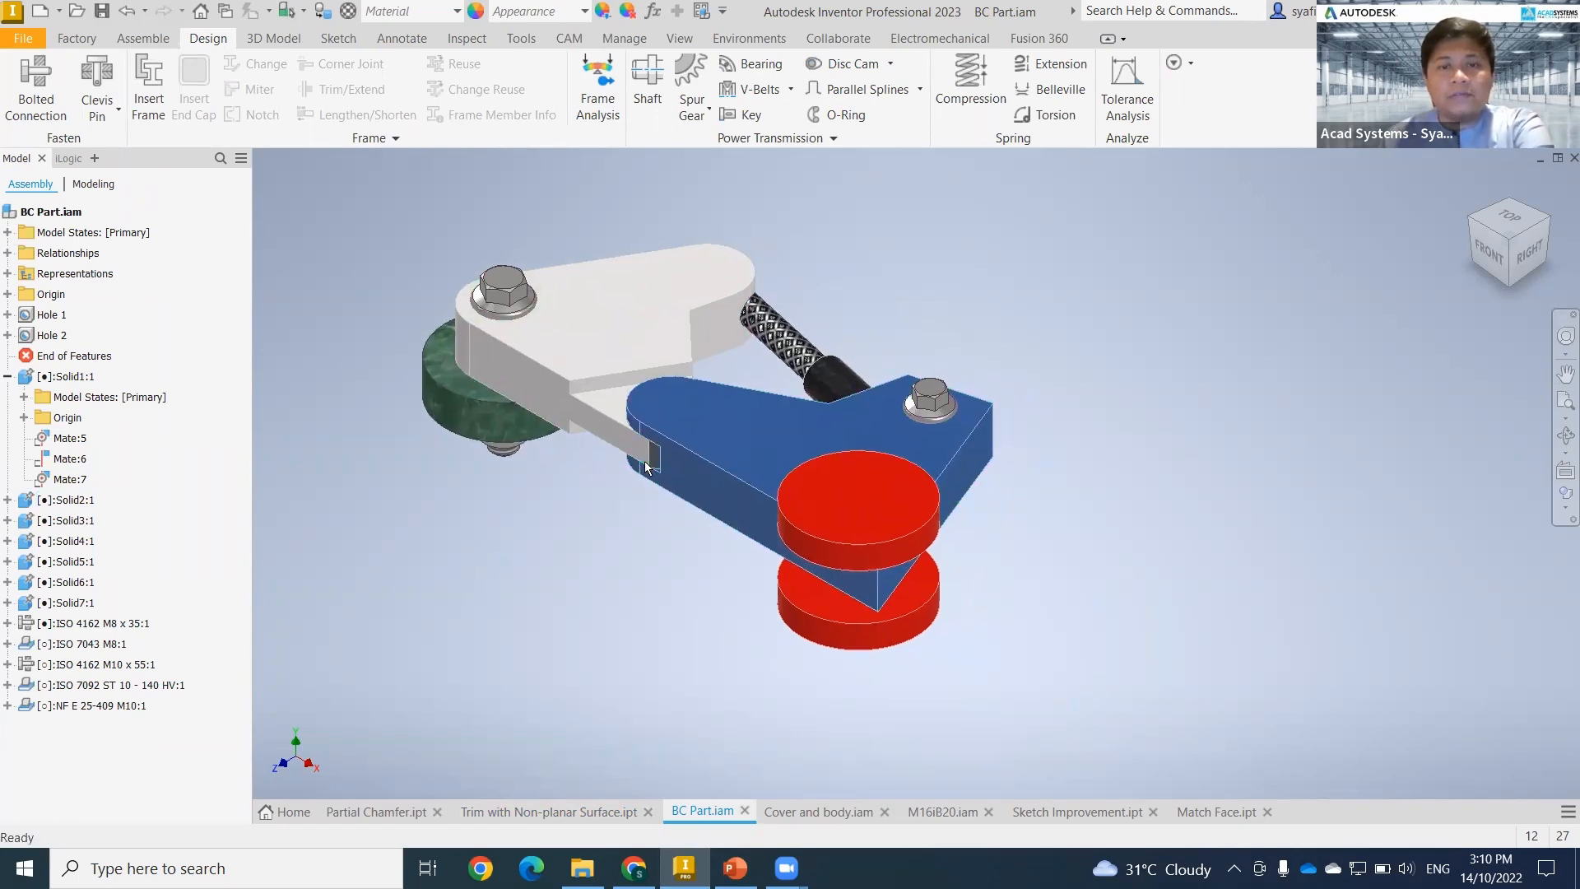
scroll(663, 471, "up", 5)
scroll(663, 471, "down", 5)
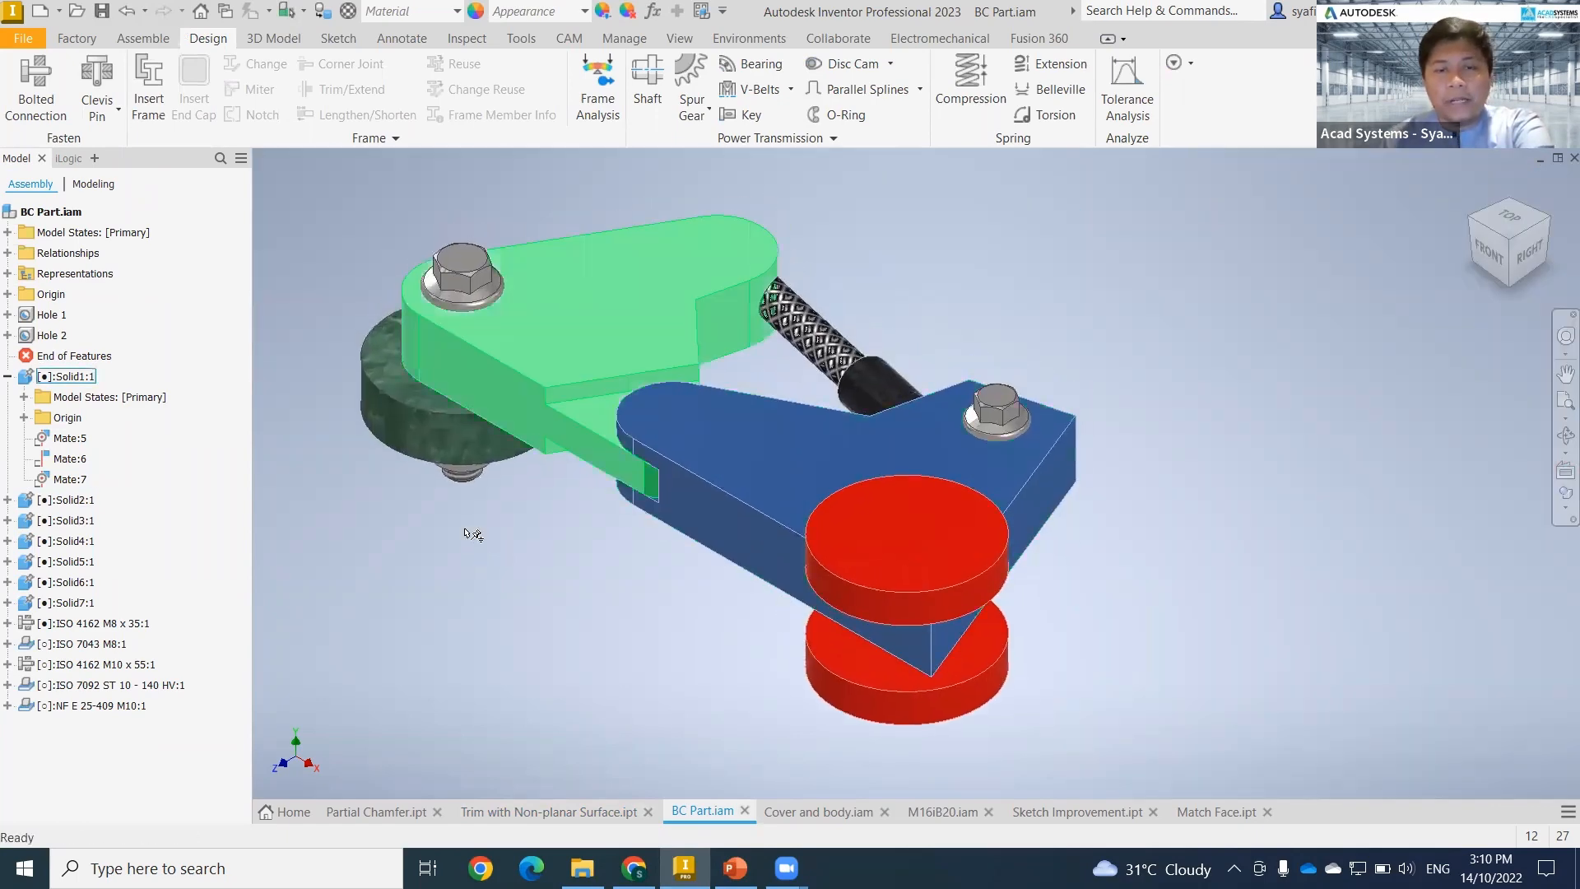
middle_click_drag(613, 570, 768, 596)
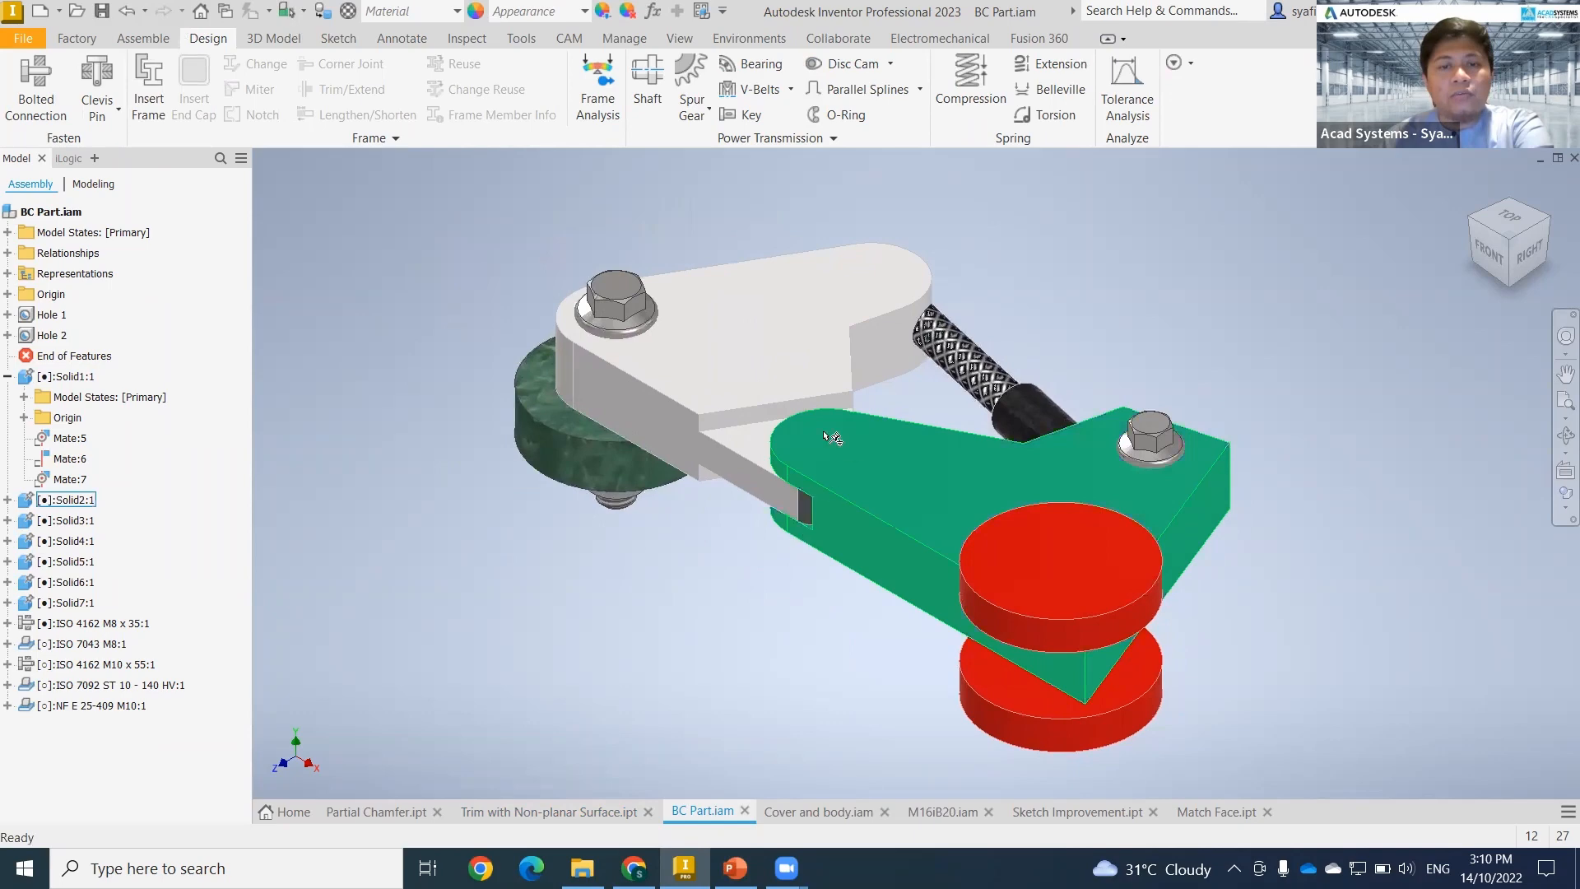
left_click(1556, 510)
left_click(1390, 601)
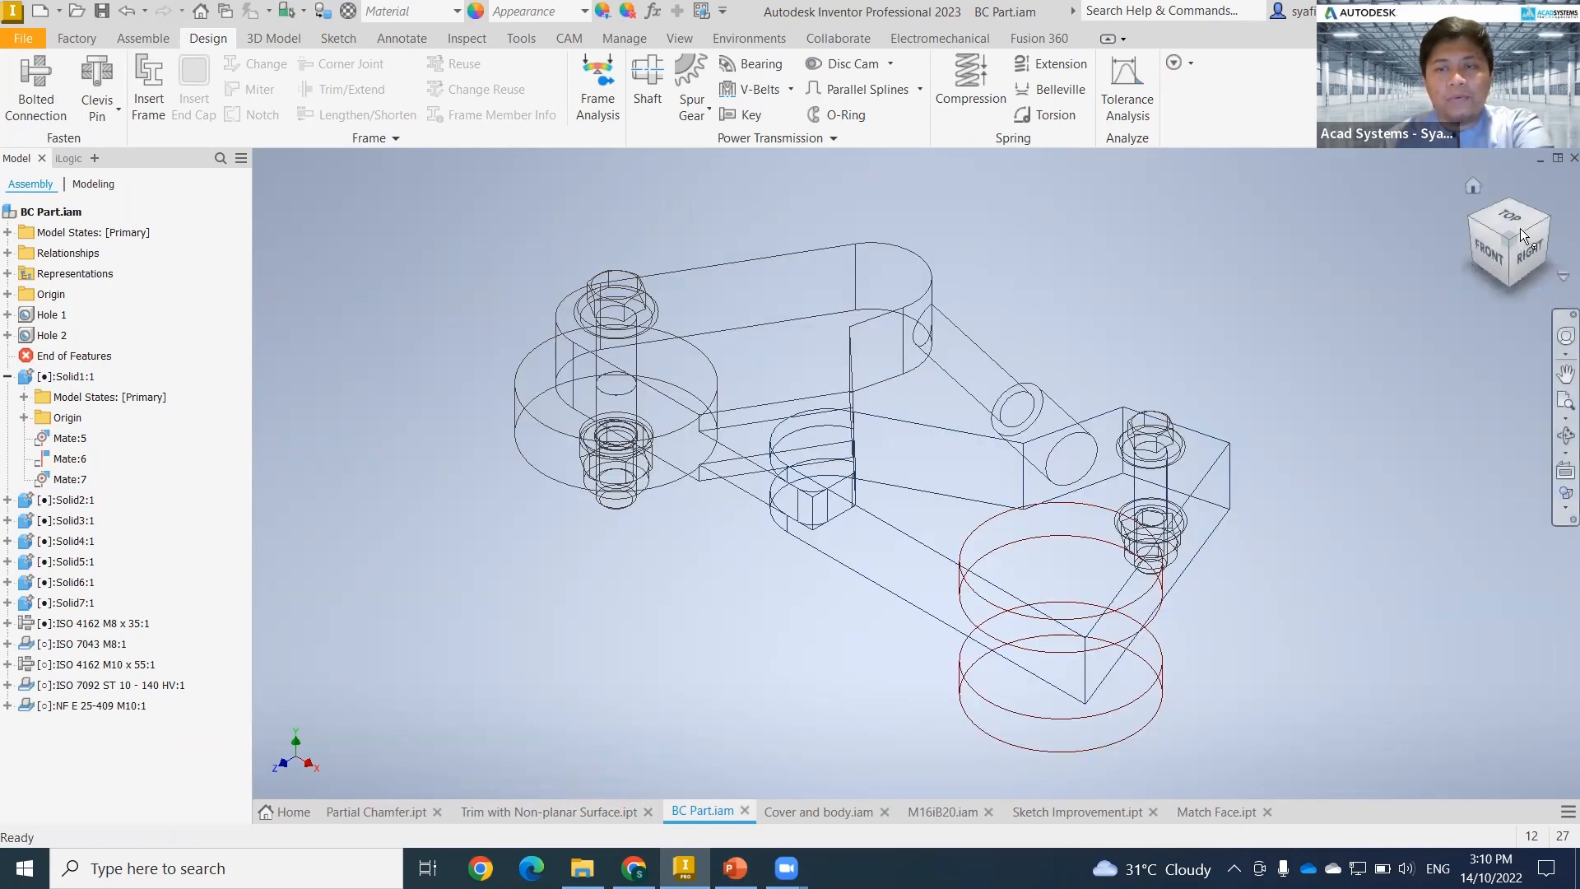
left_click(1510, 215)
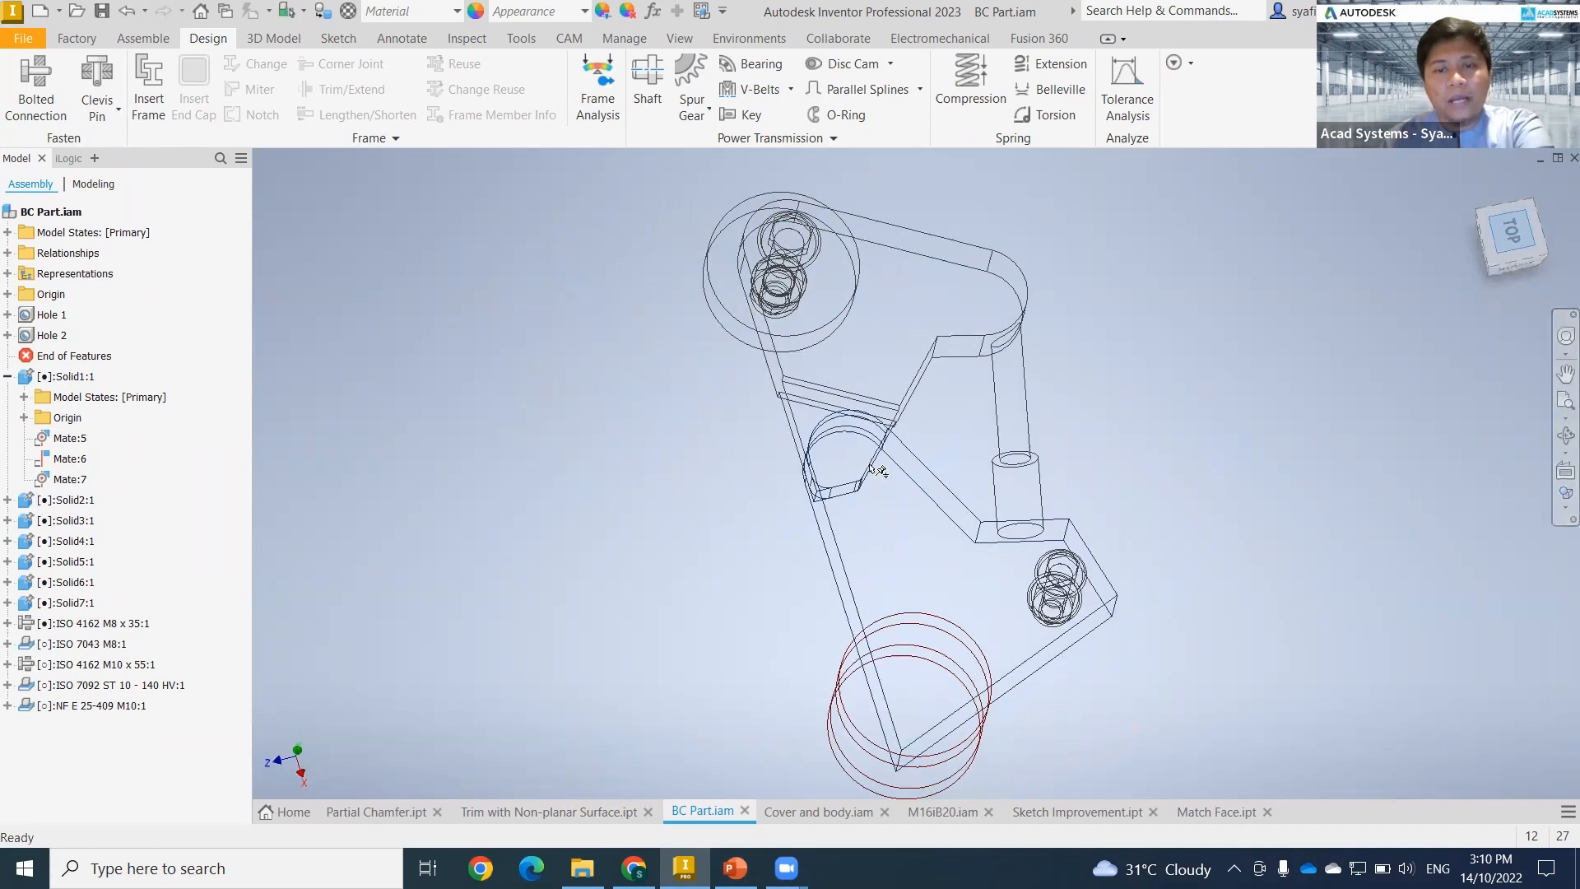
scroll(896, 425, "down", 3)
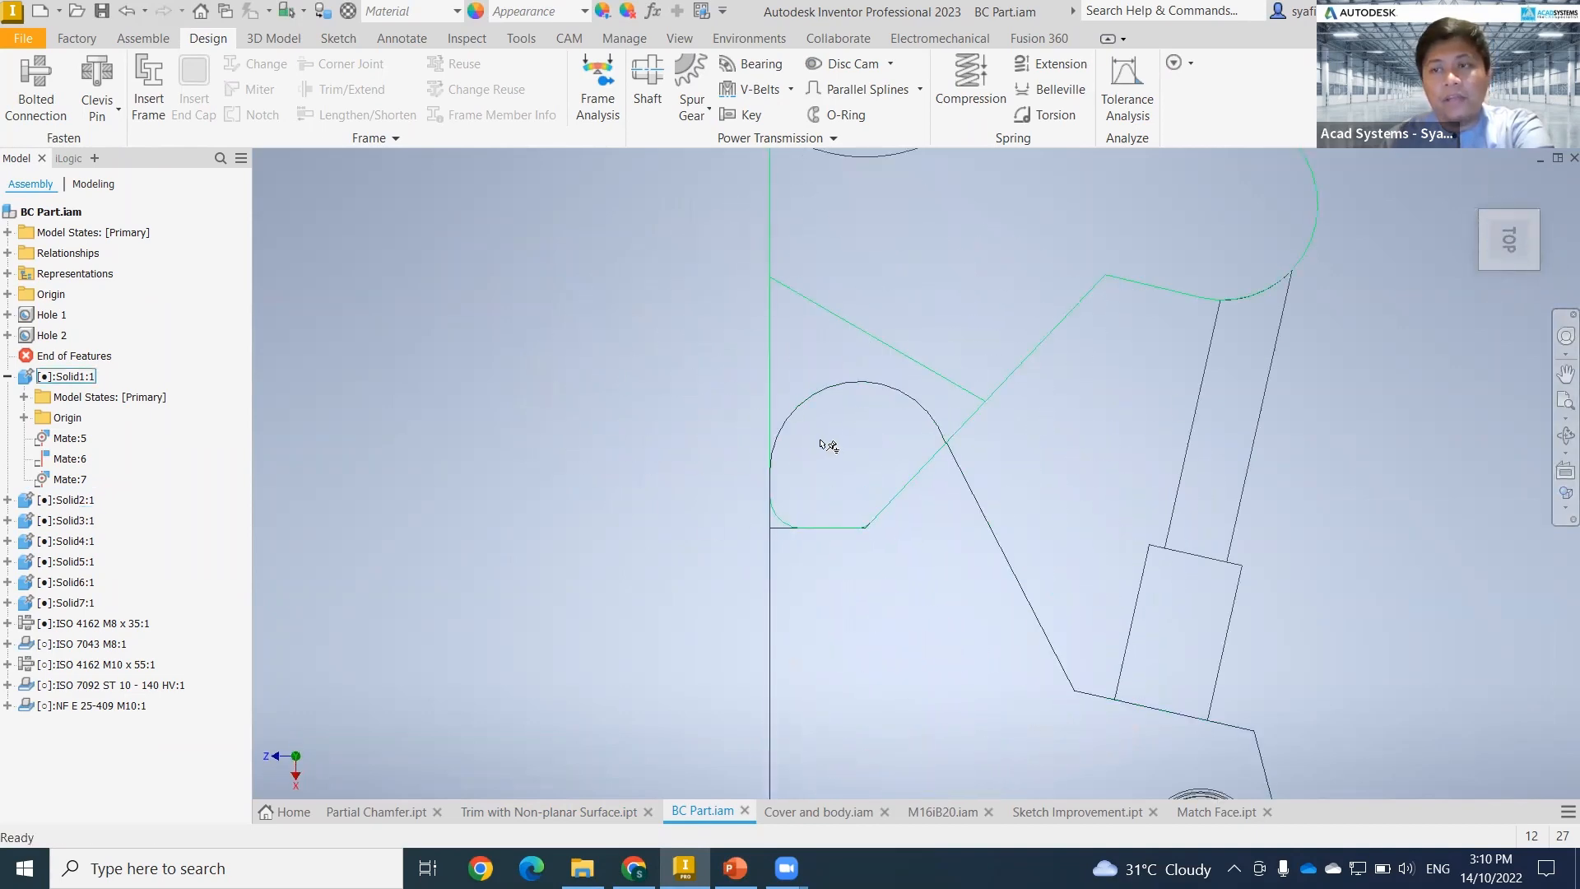
mouse_move(1516, 237)
left_click(1470, 188)
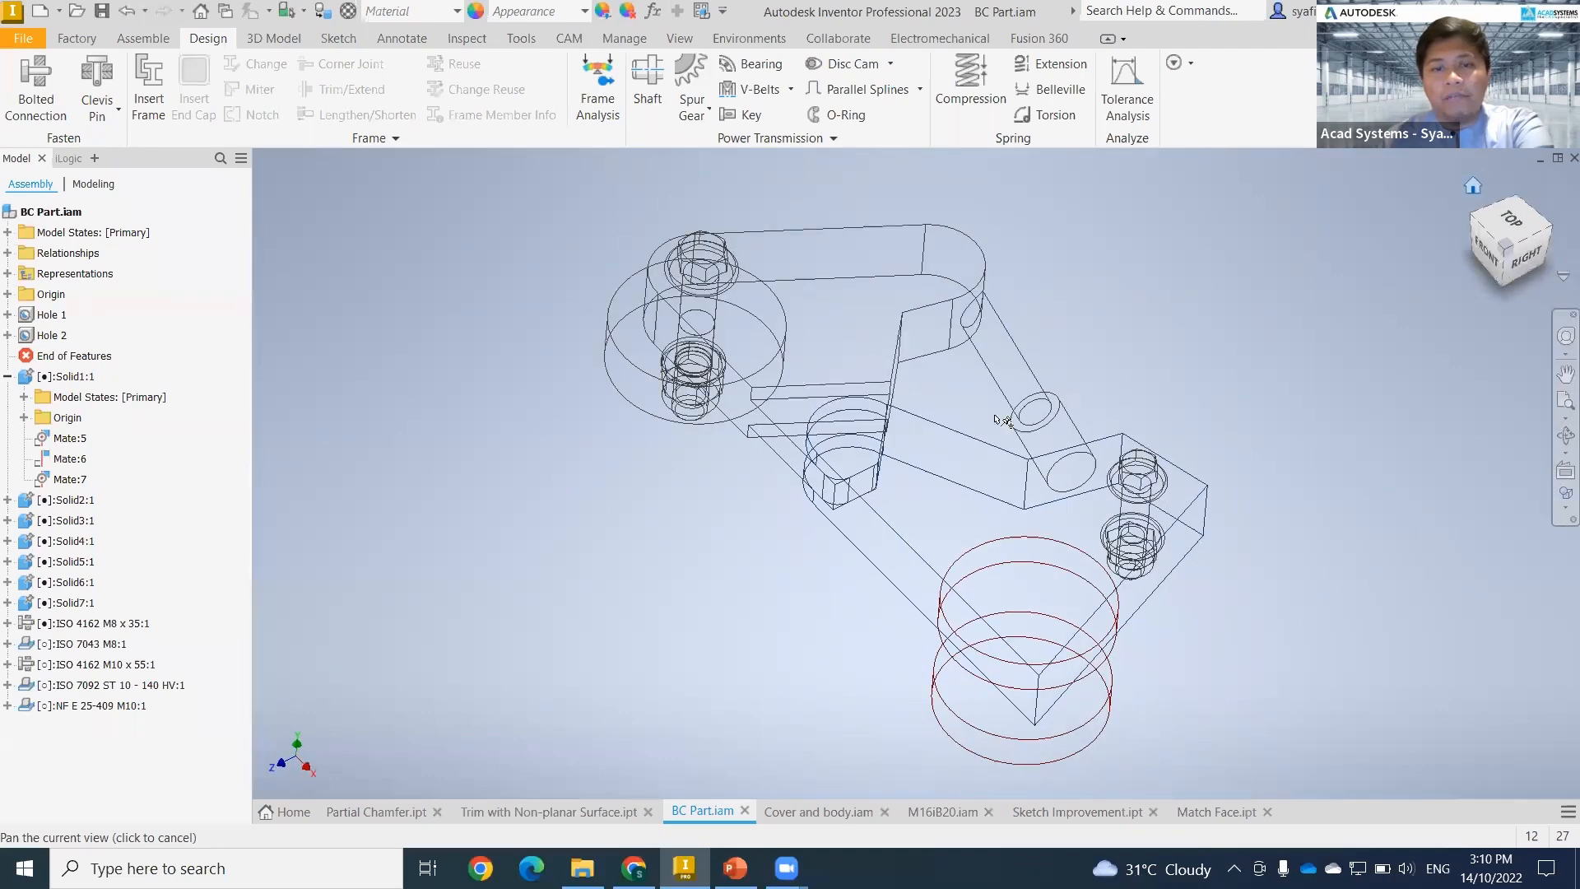
left_click(1565, 507)
left_click(1387, 563)
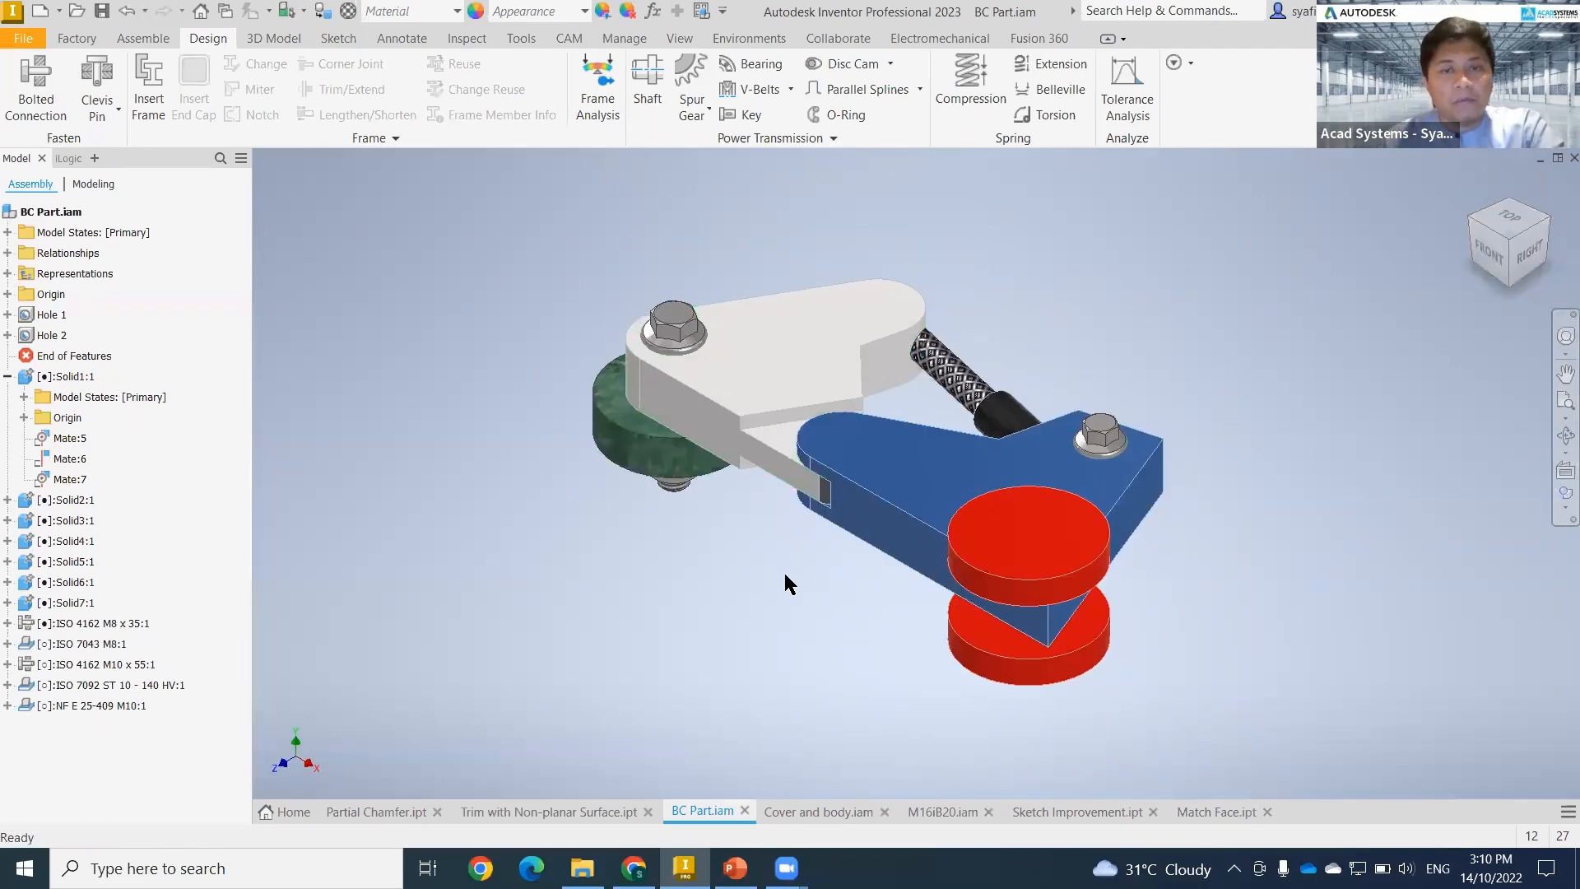
scroll(906, 495, "down", 4)
middle_click_drag(904, 496, 488, 150)
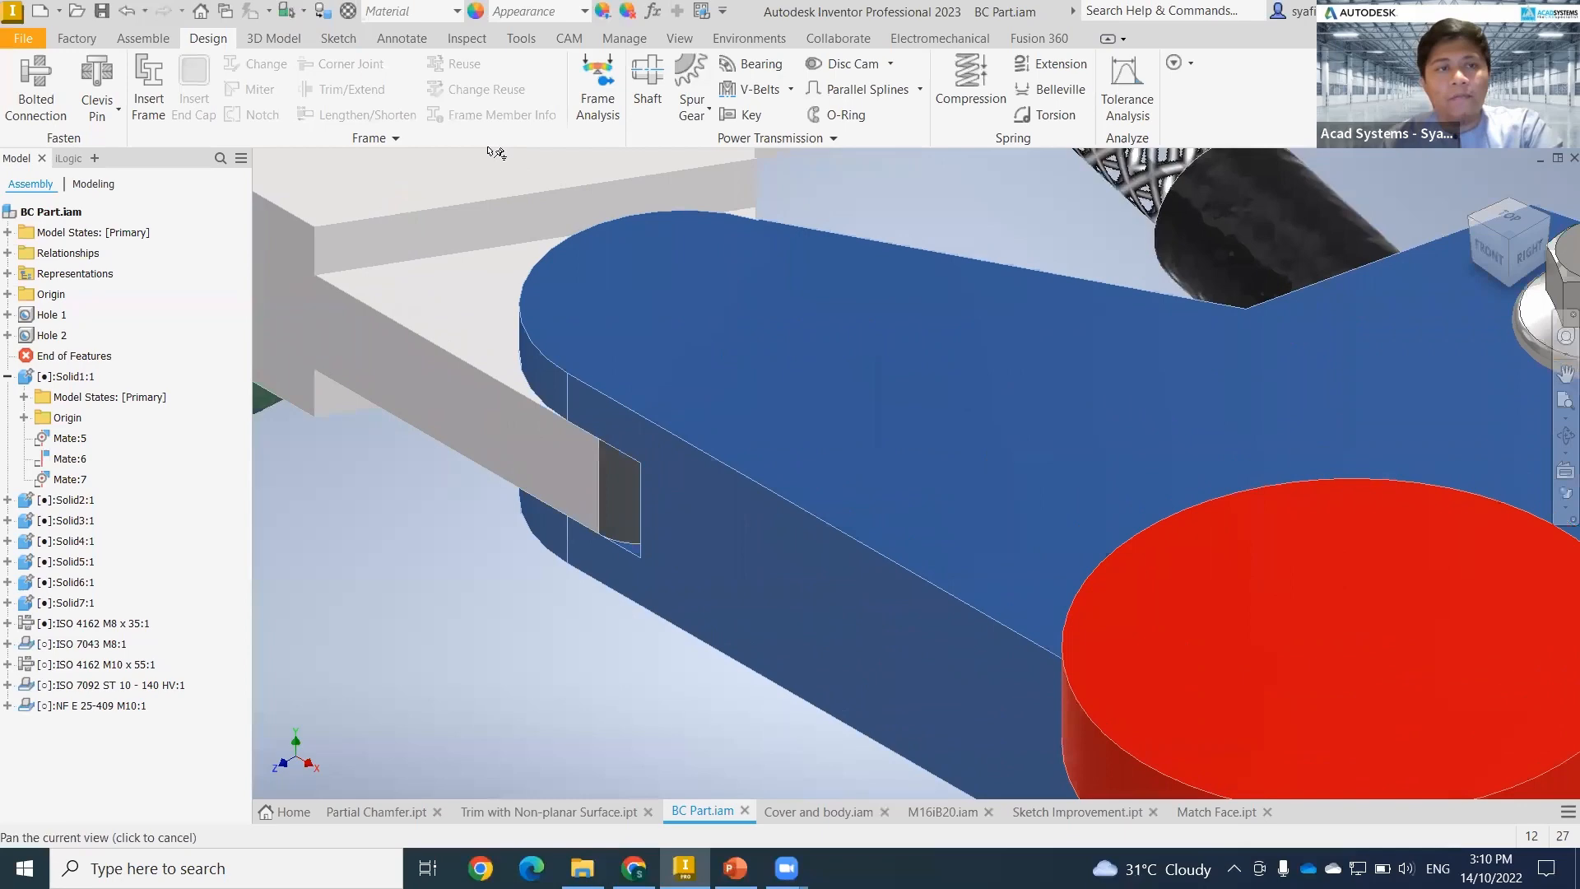
- Add a 10 mm simple Through All hole in the top face of the blue link, at its rounded end
left_click(274, 39)
left_click(54, 212)
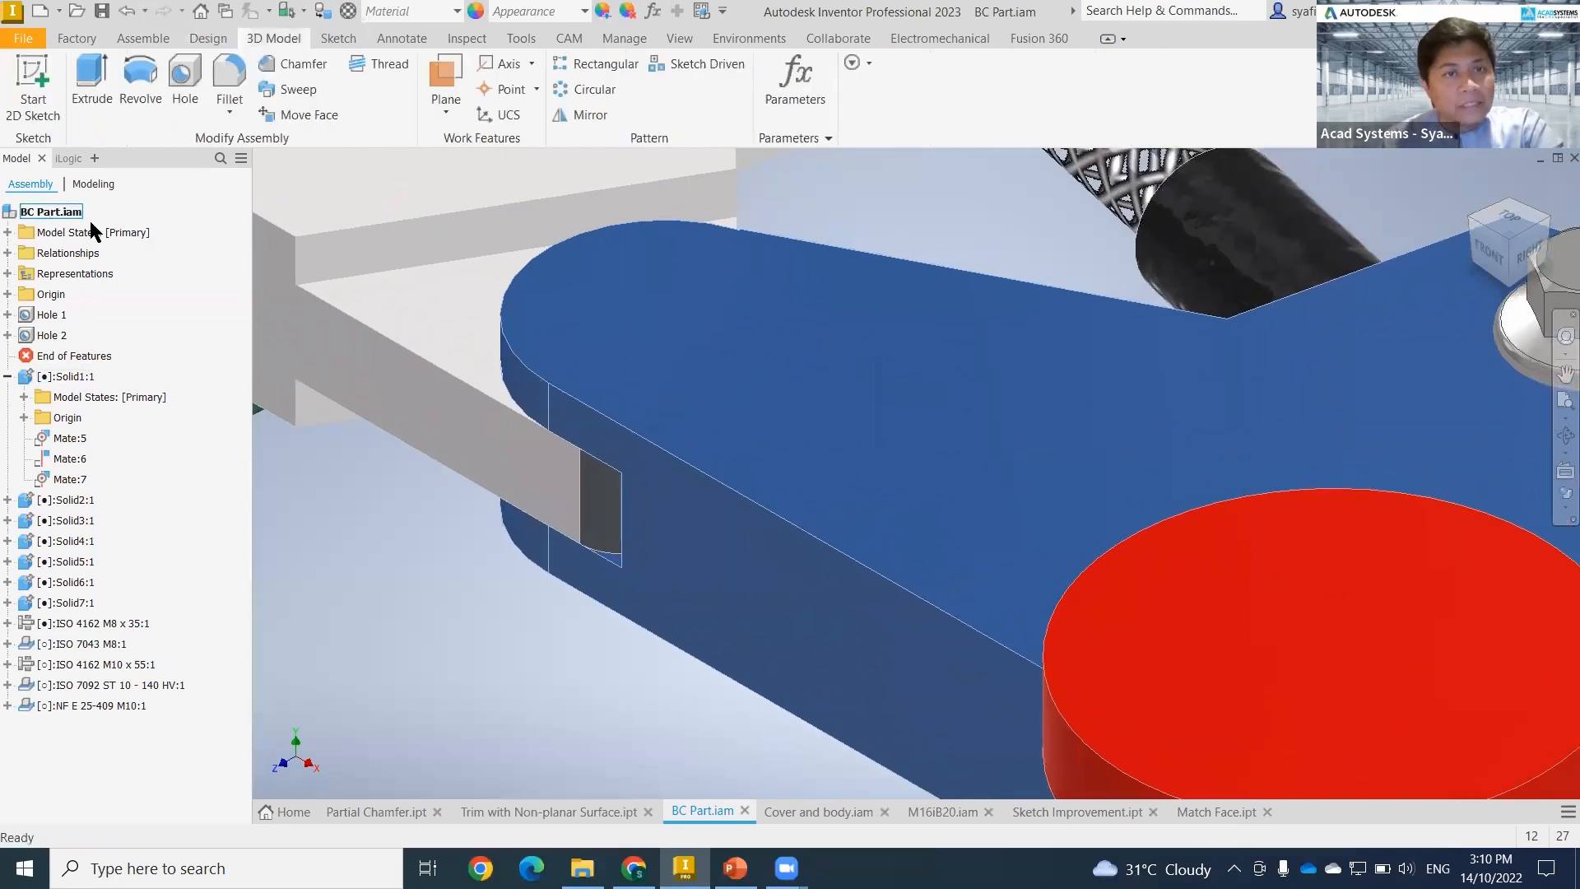
middle_click_drag(612, 513, 621, 552)
scroll(632, 498, "down", 4)
scroll(631, 501, "up", 6)
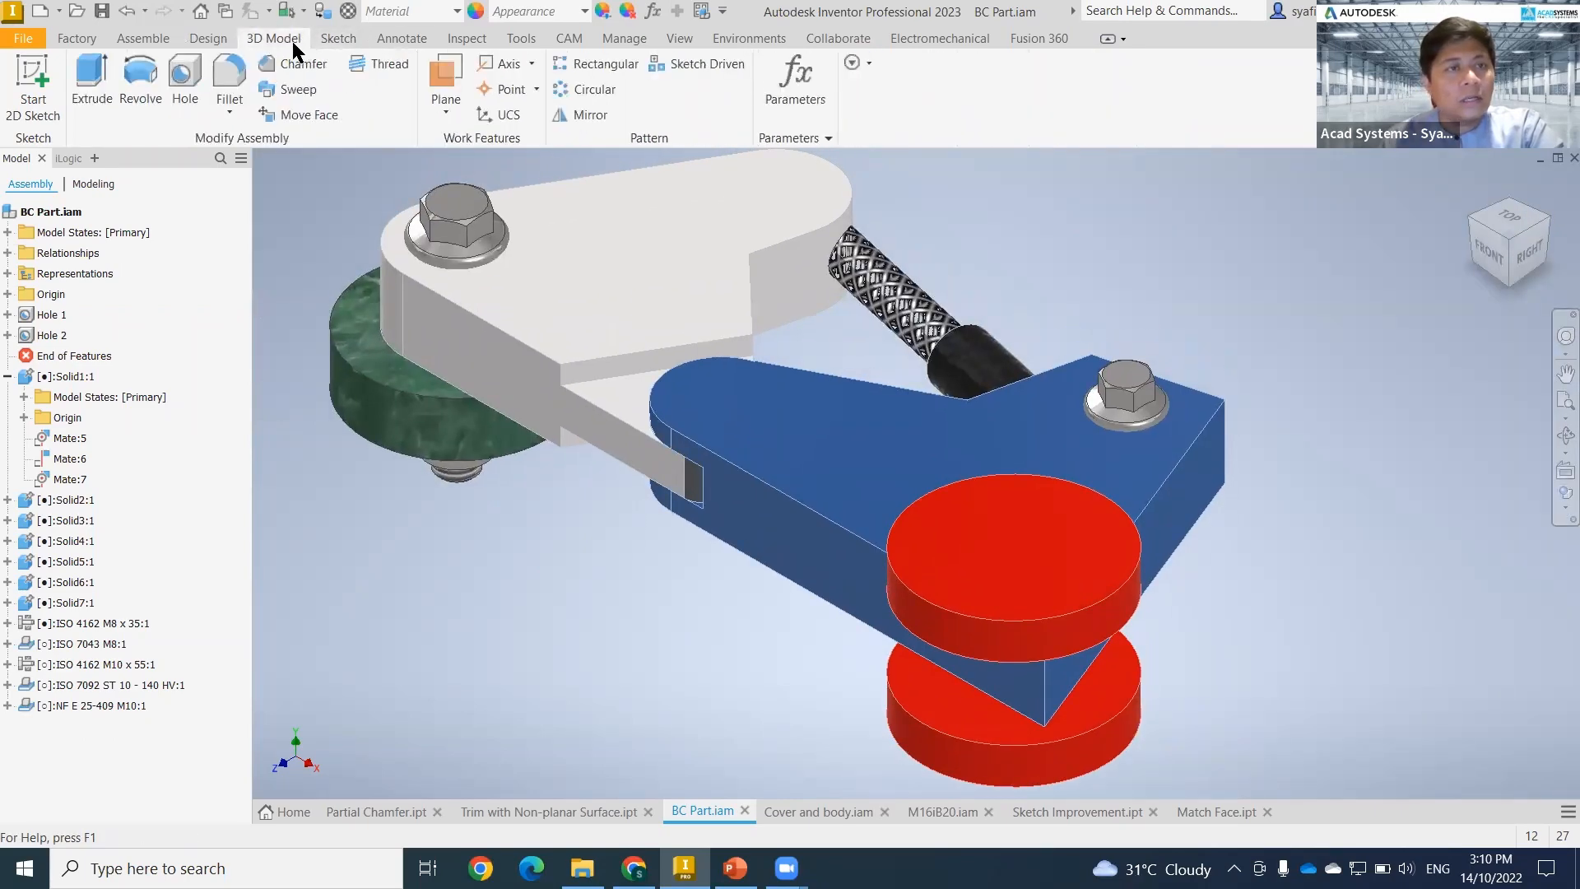
left_click(183, 91)
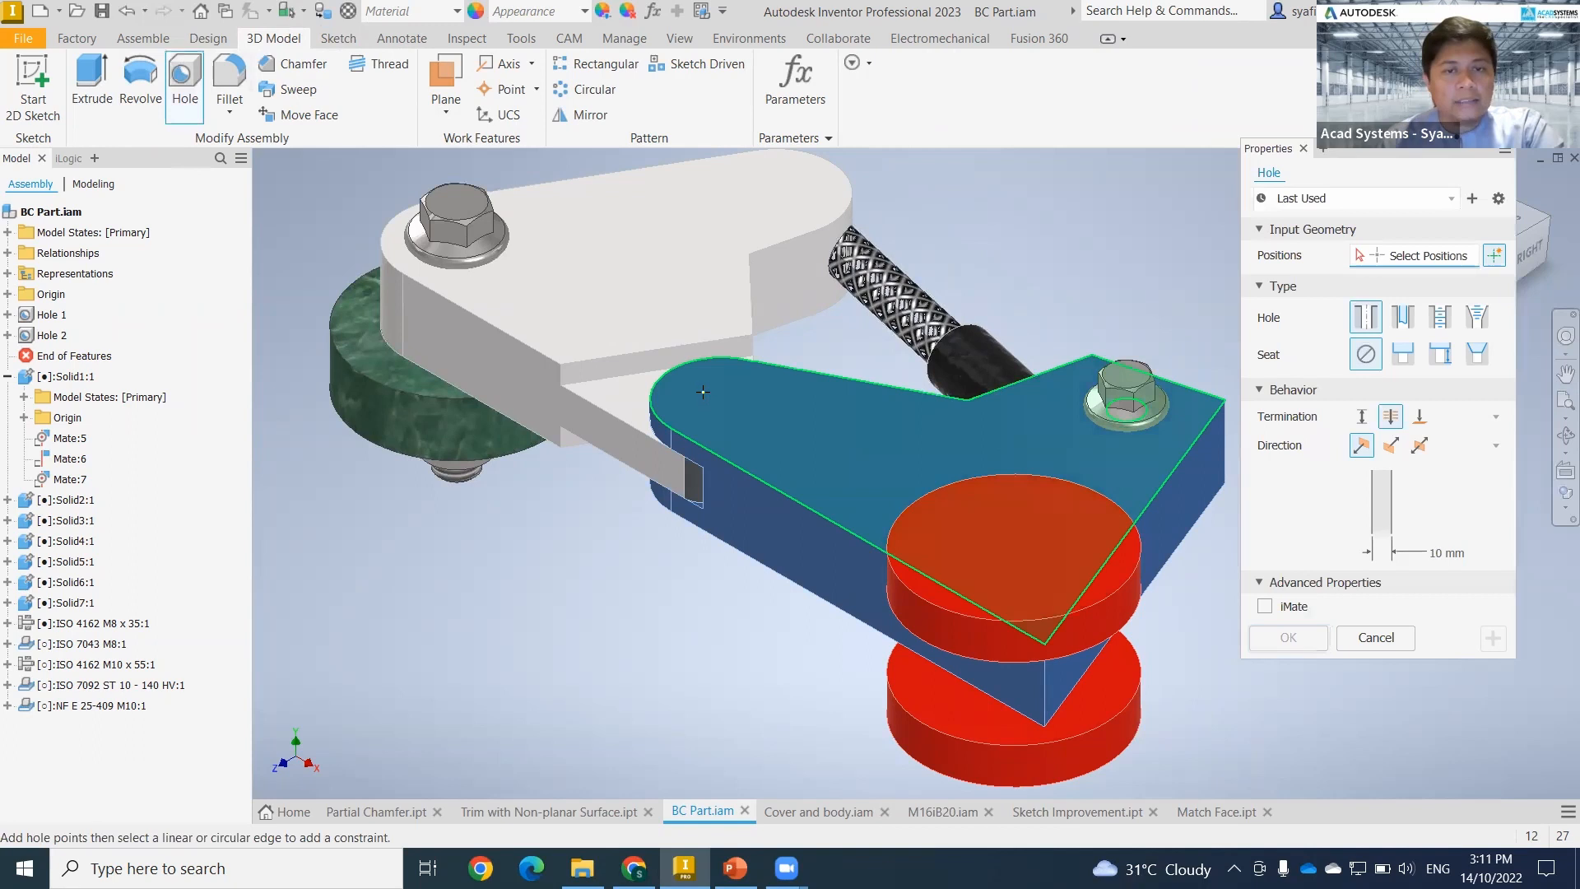
left_click(705, 392)
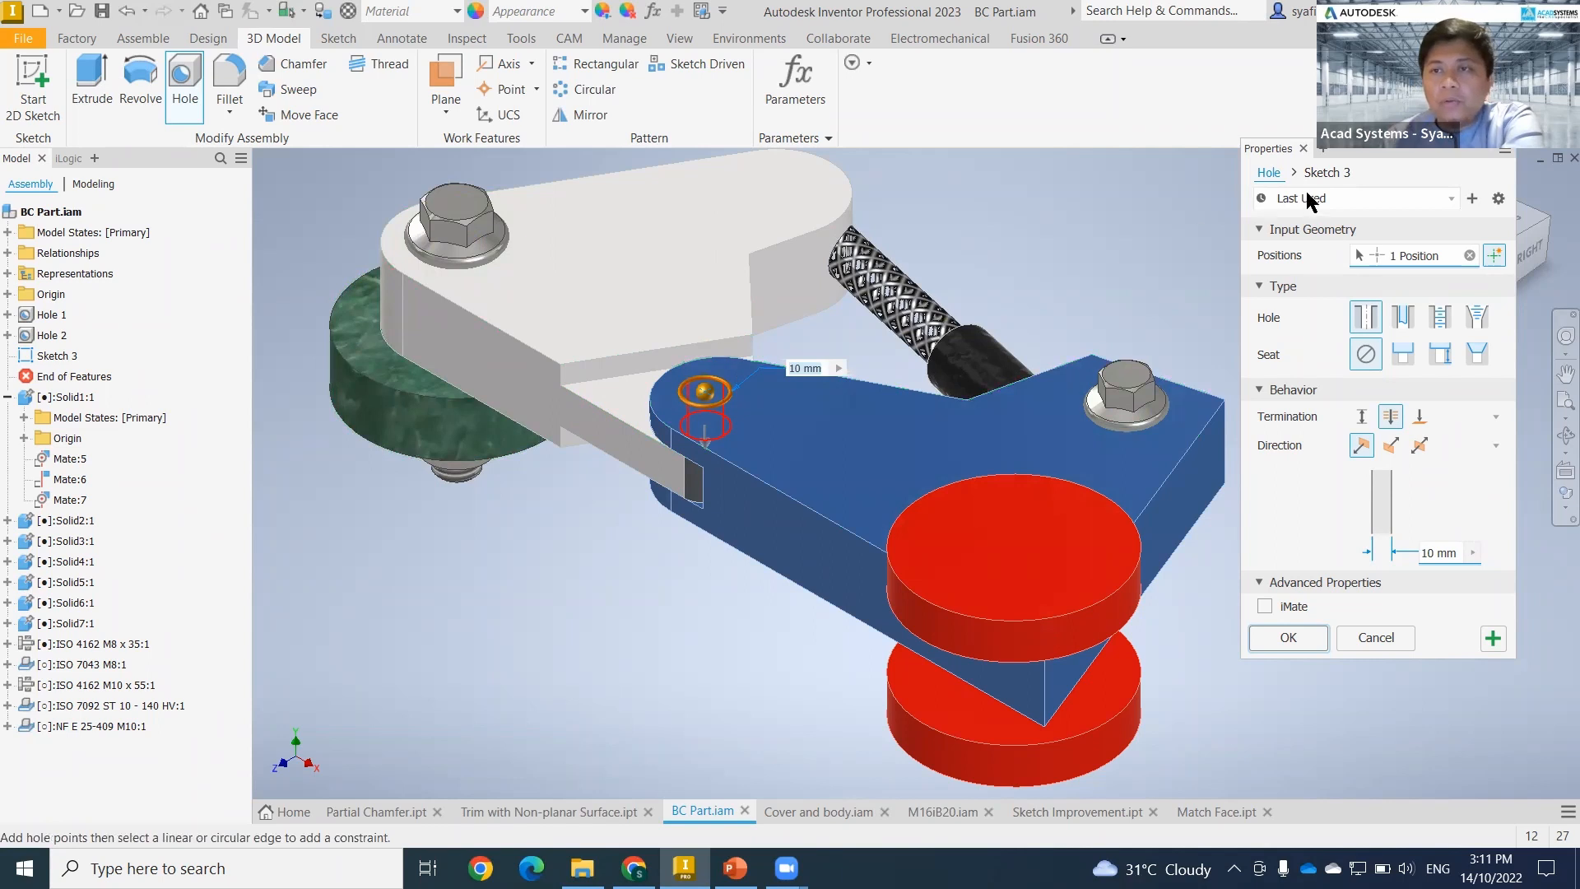
left_click(710, 394)
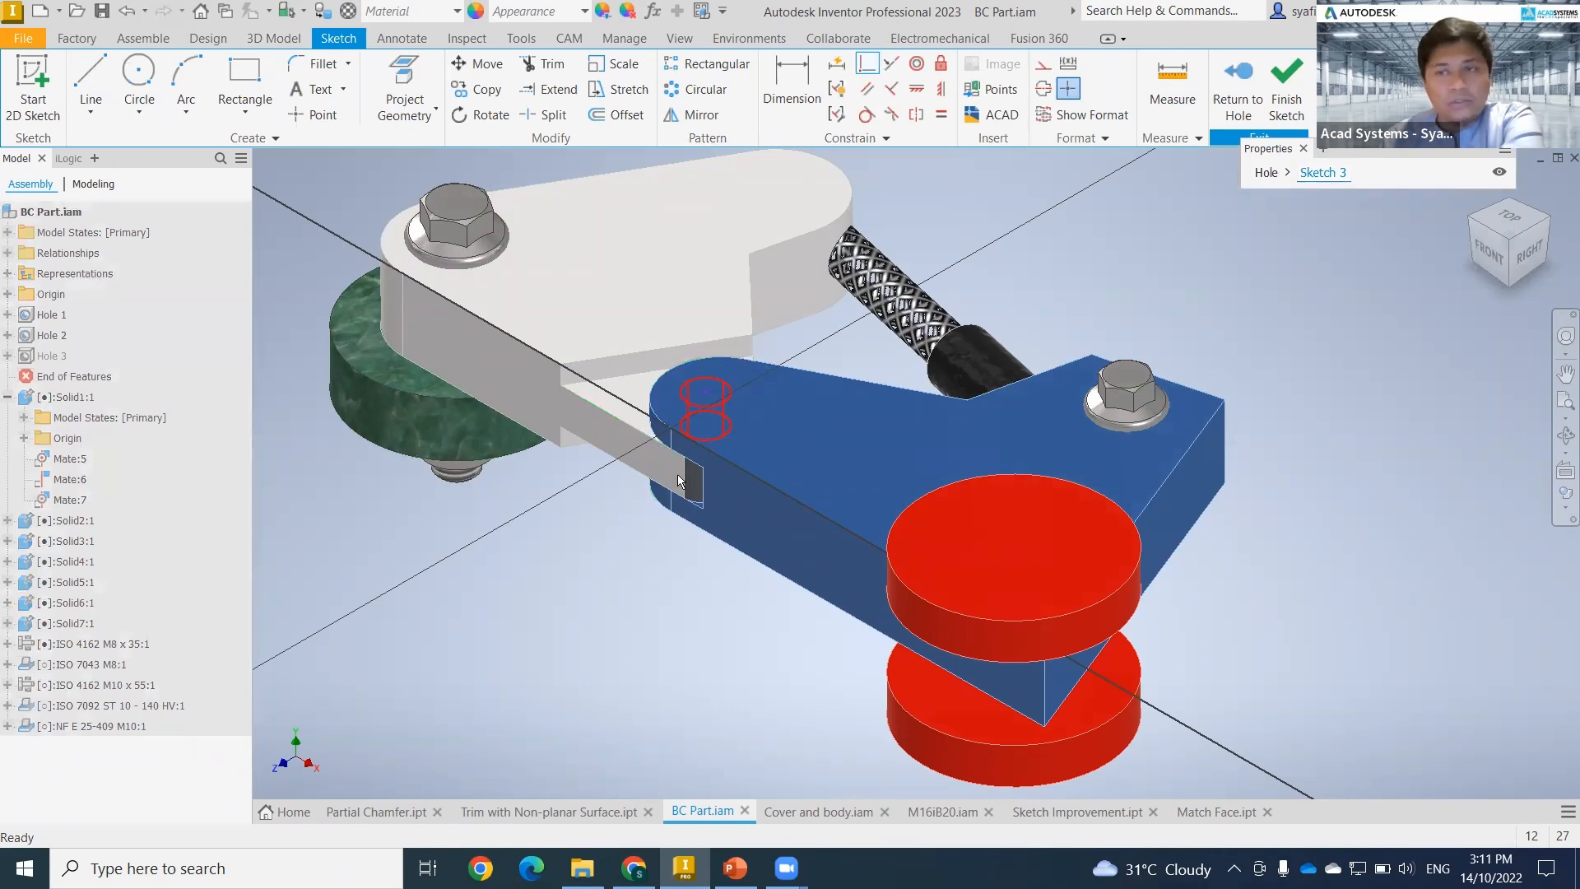
left_click(1266, 173)
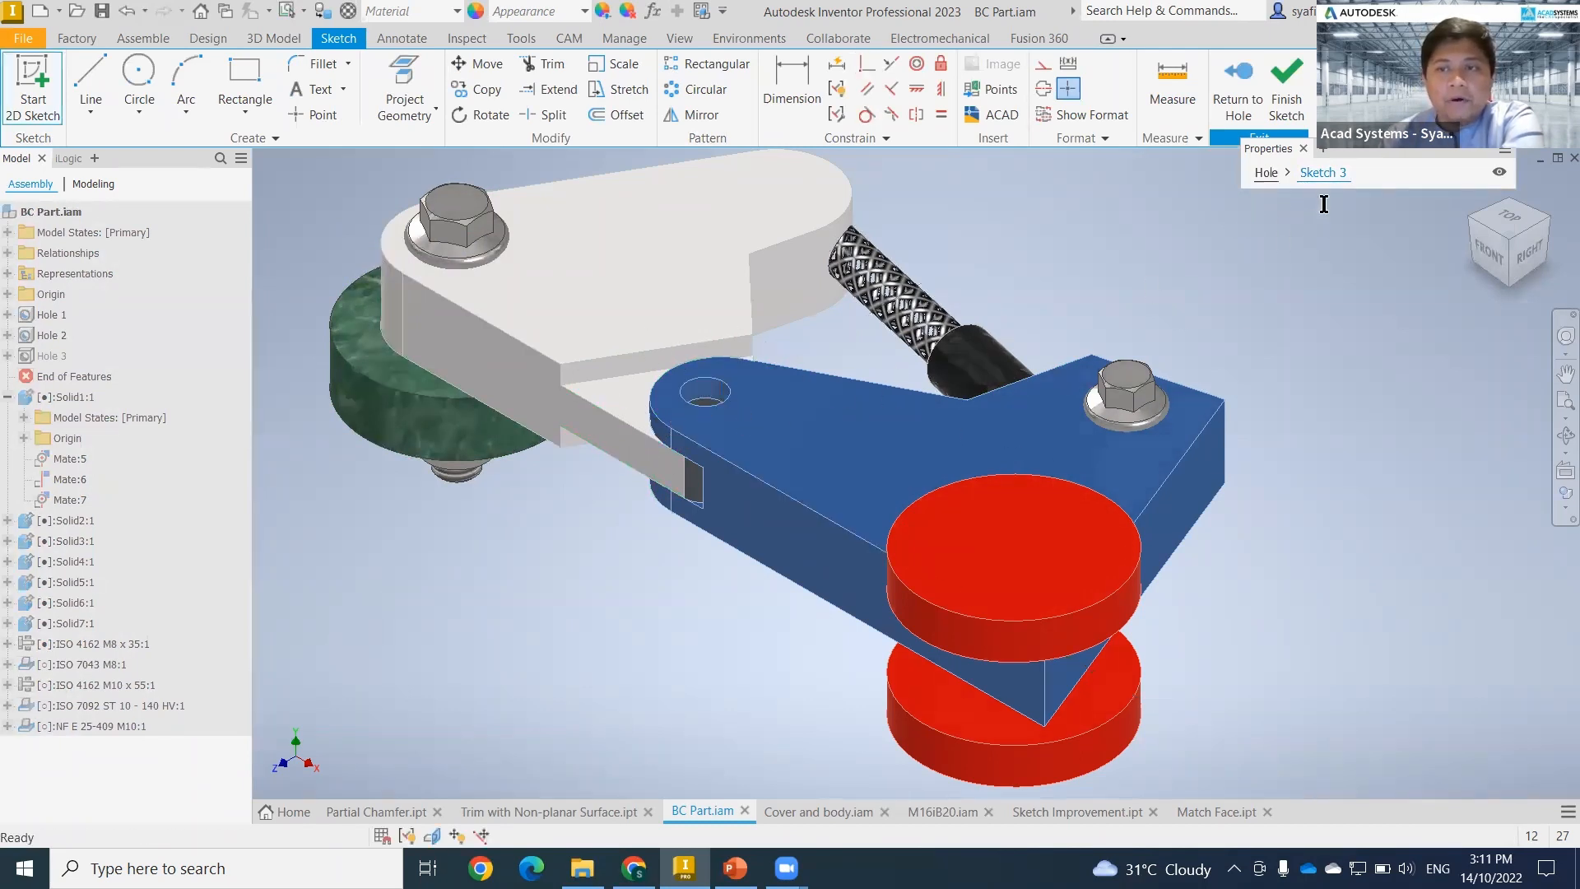
left_click(1276, 174)
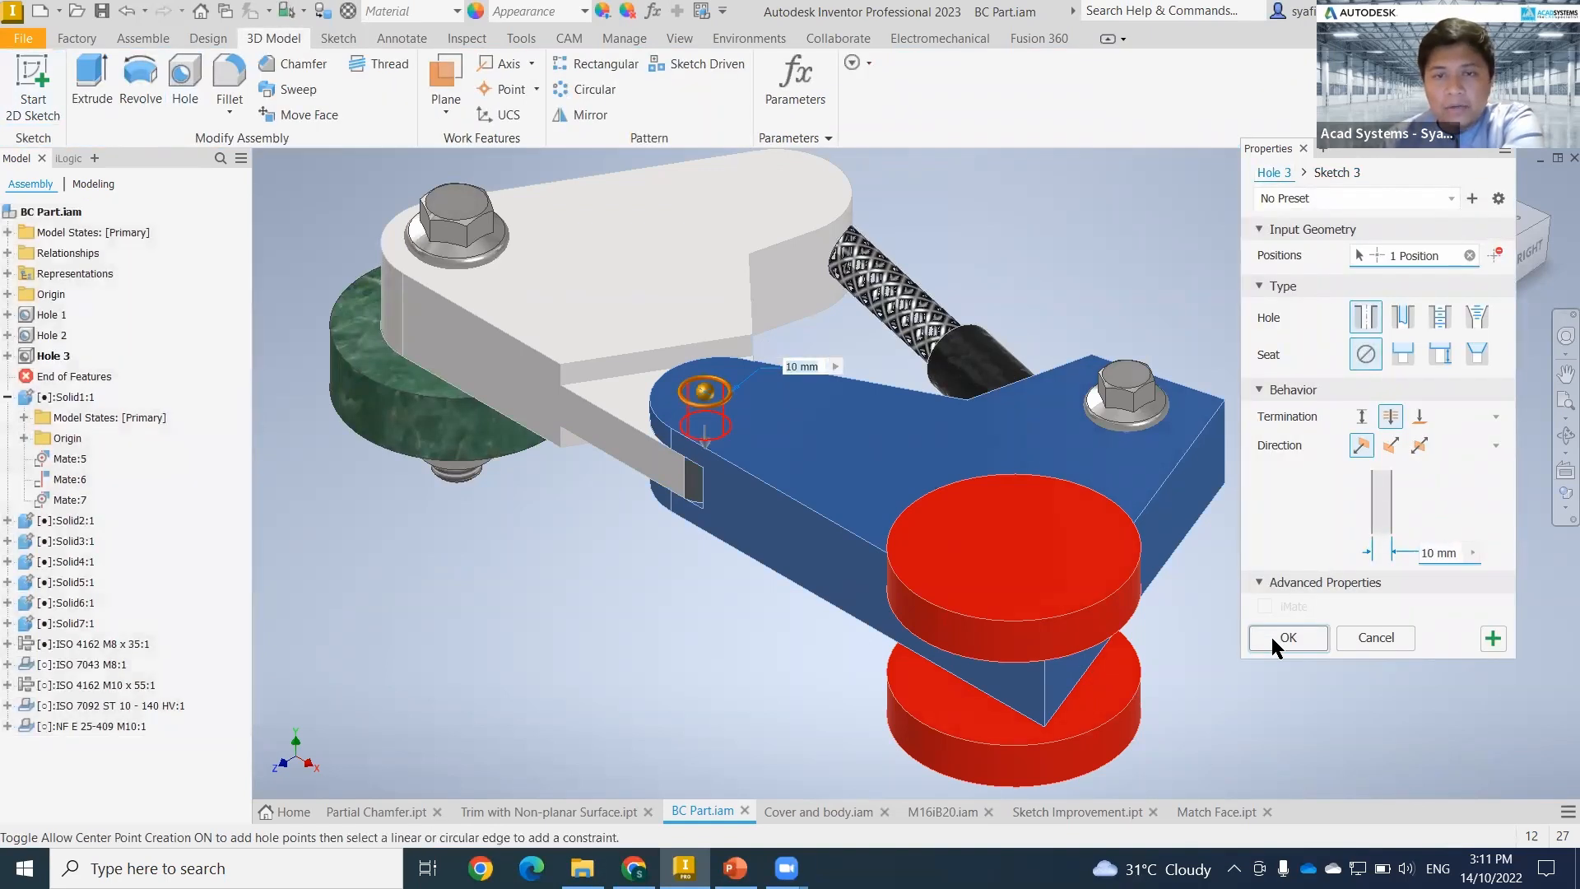
left_click(1276, 637)
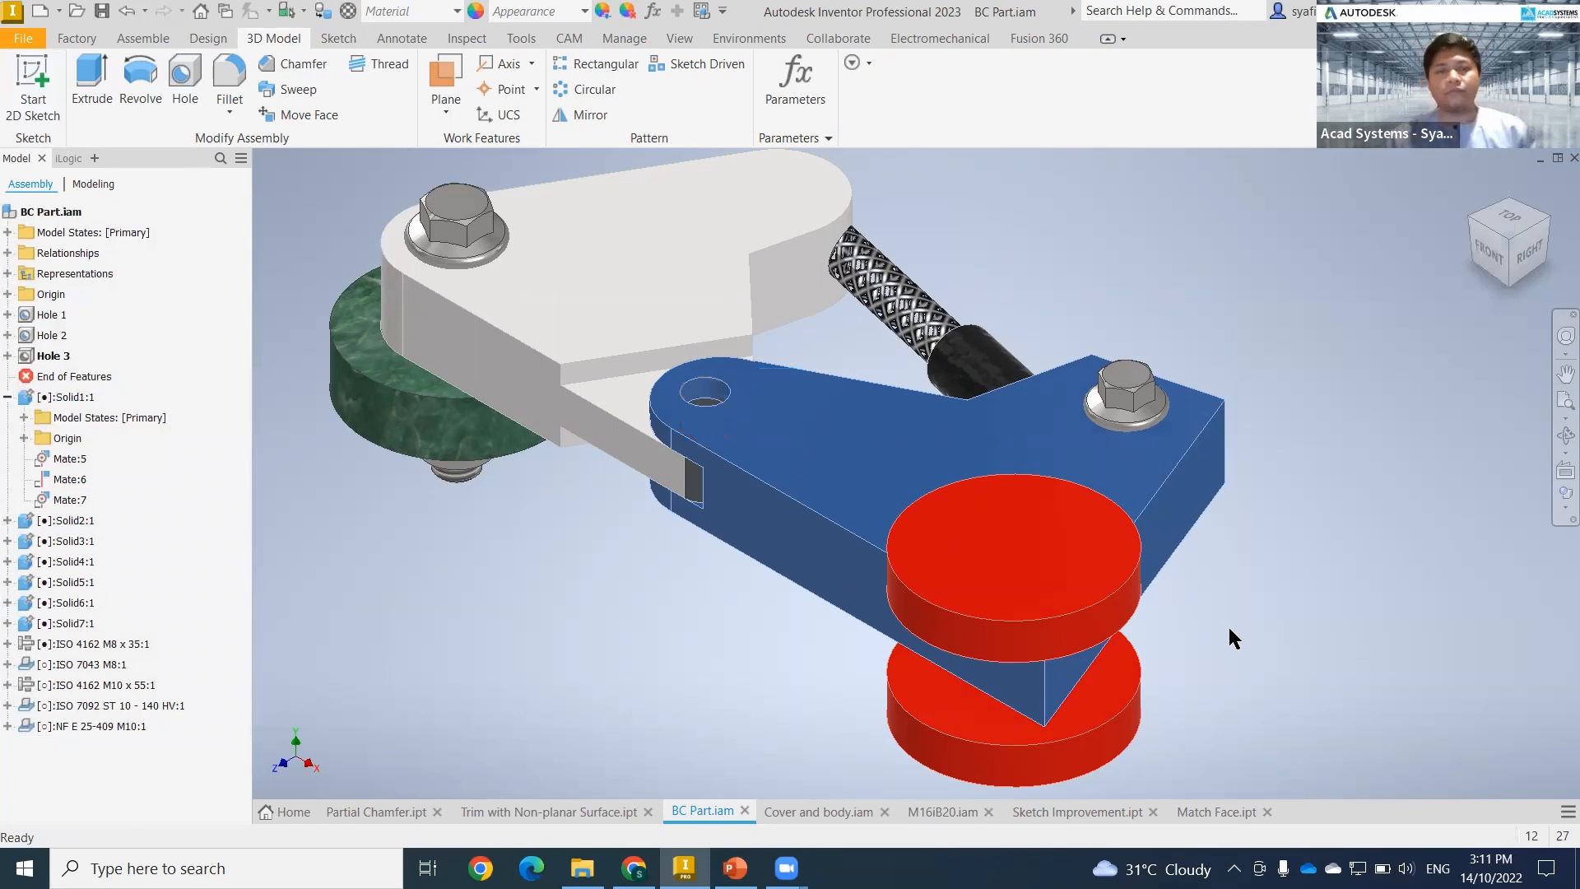
- Start a Concentric bolted connection on the blue link's new hole, starting at the link's top face and terminating at its bottom face
mouse_move(762, 516)
middle_mouse_down("shift")
mouse_move(741, 582)
mouse_move(872, 398)
mouse_move(908, 389)
mouse_move(751, 571)
mouse_move(738, 643)
mouse_move(784, 495)
mouse_move(1263, 283)
mouse_move(1529, 215)
mouse_move(1429, 272)
mouse_move(859, 461)
mouse_move(867, 451)
middle_mouse_up("shift")
key("F6")
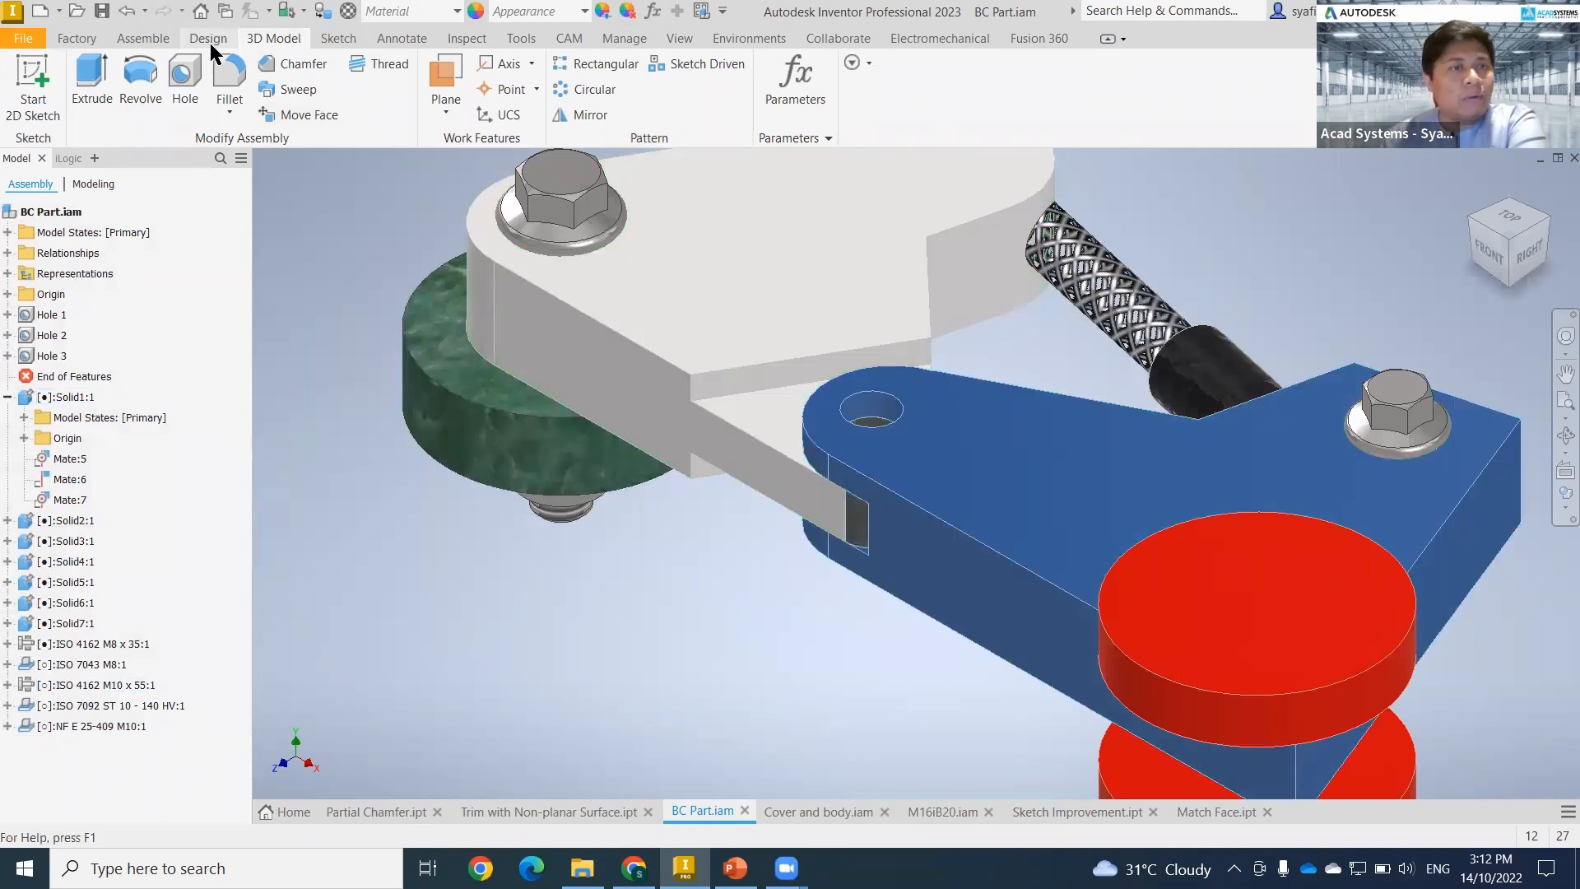
left_click(206, 39)
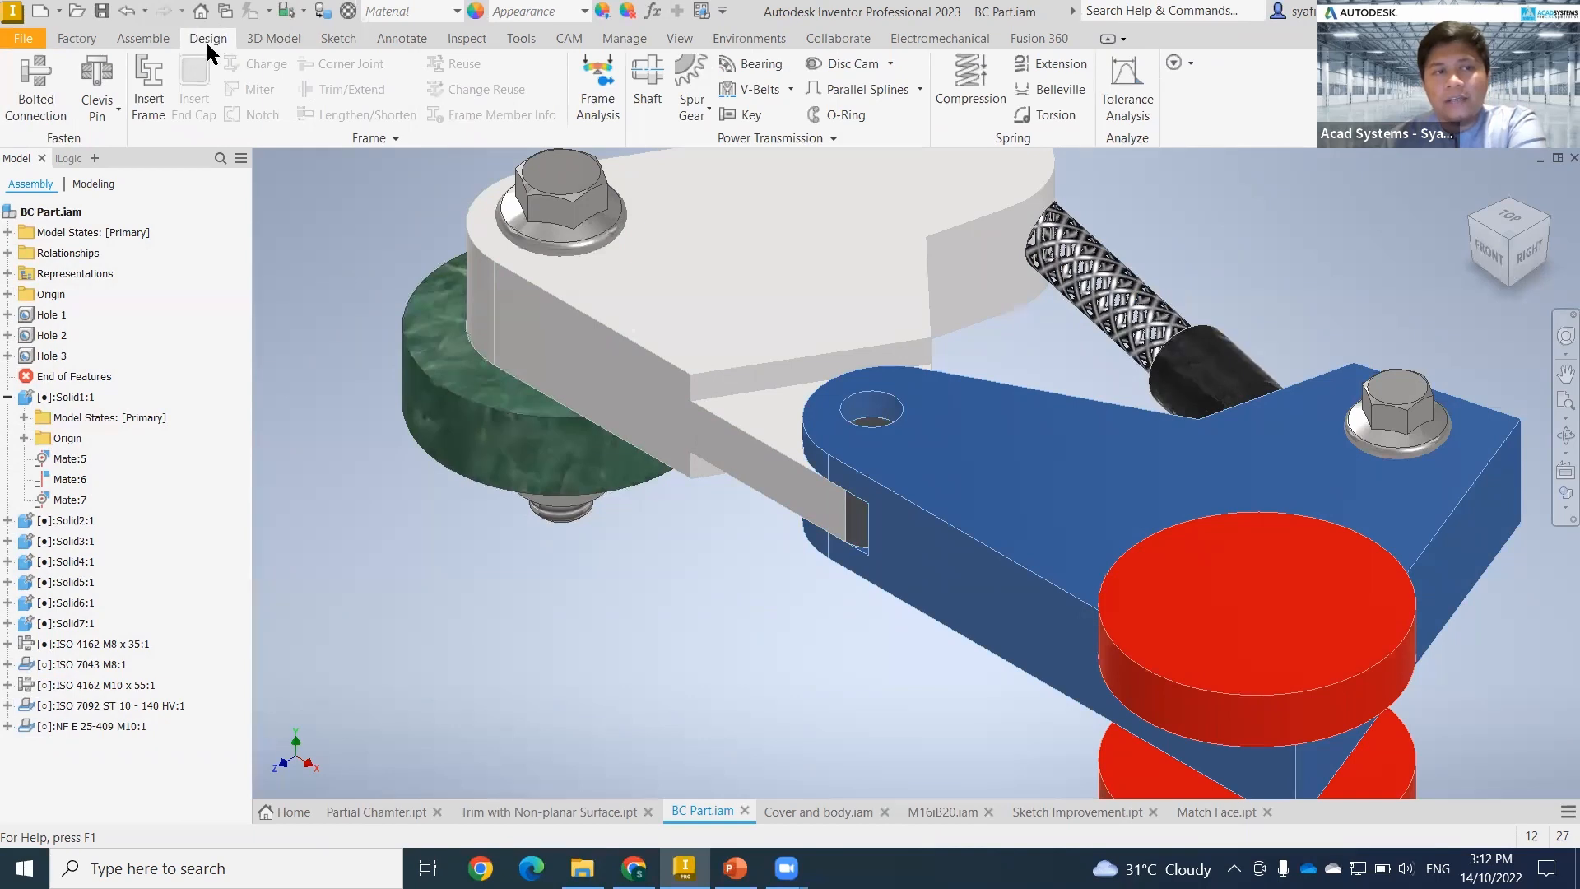
left_click(38, 107)
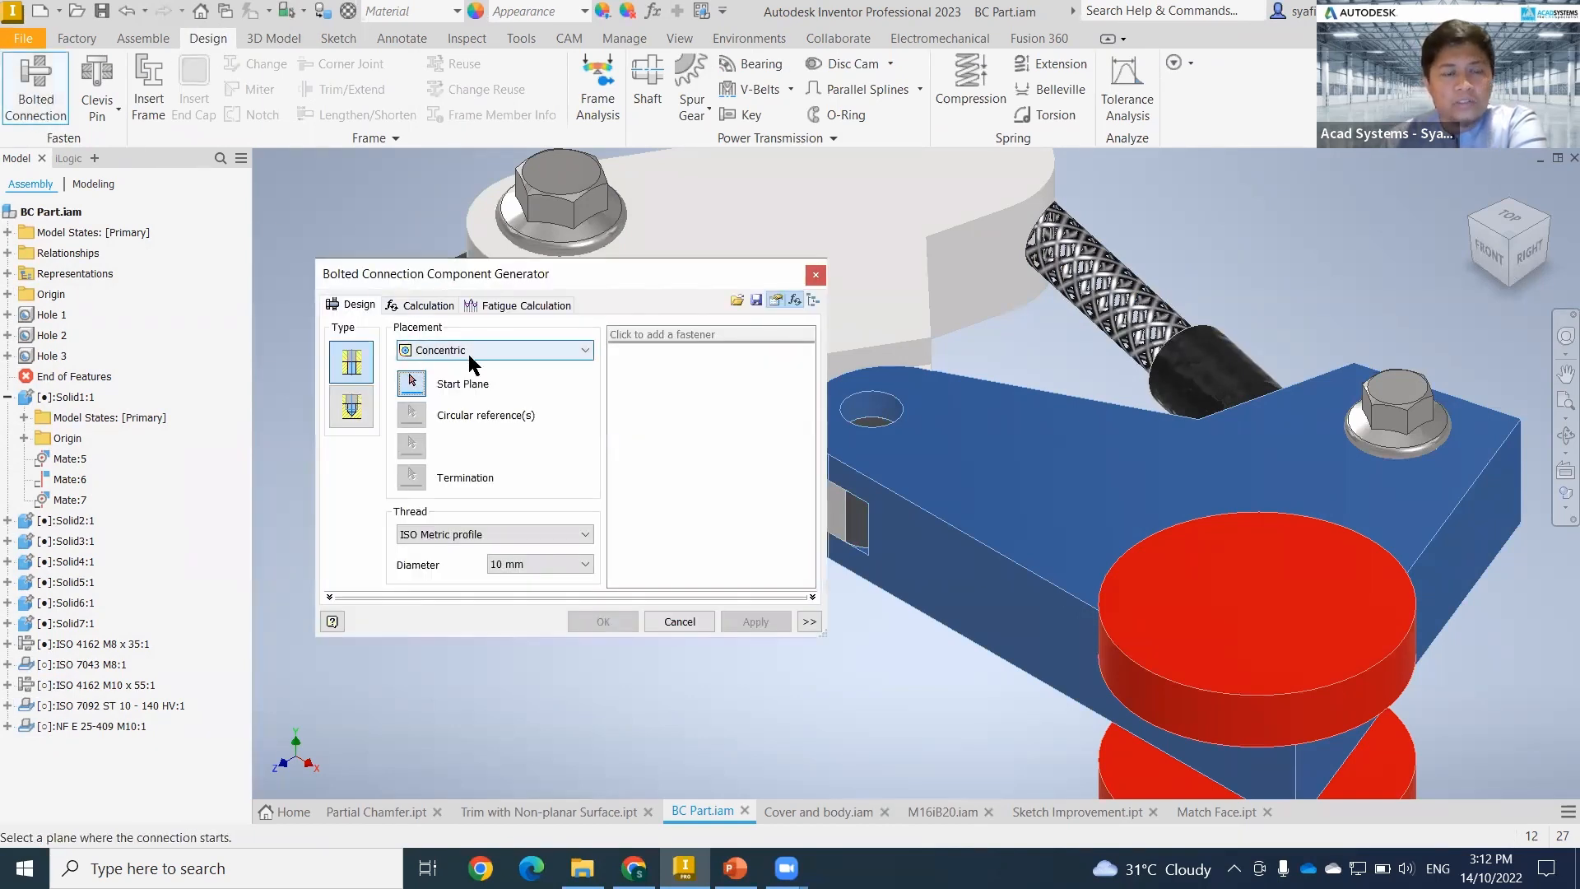
middle_click_drag(886, 417, 1005, 421)
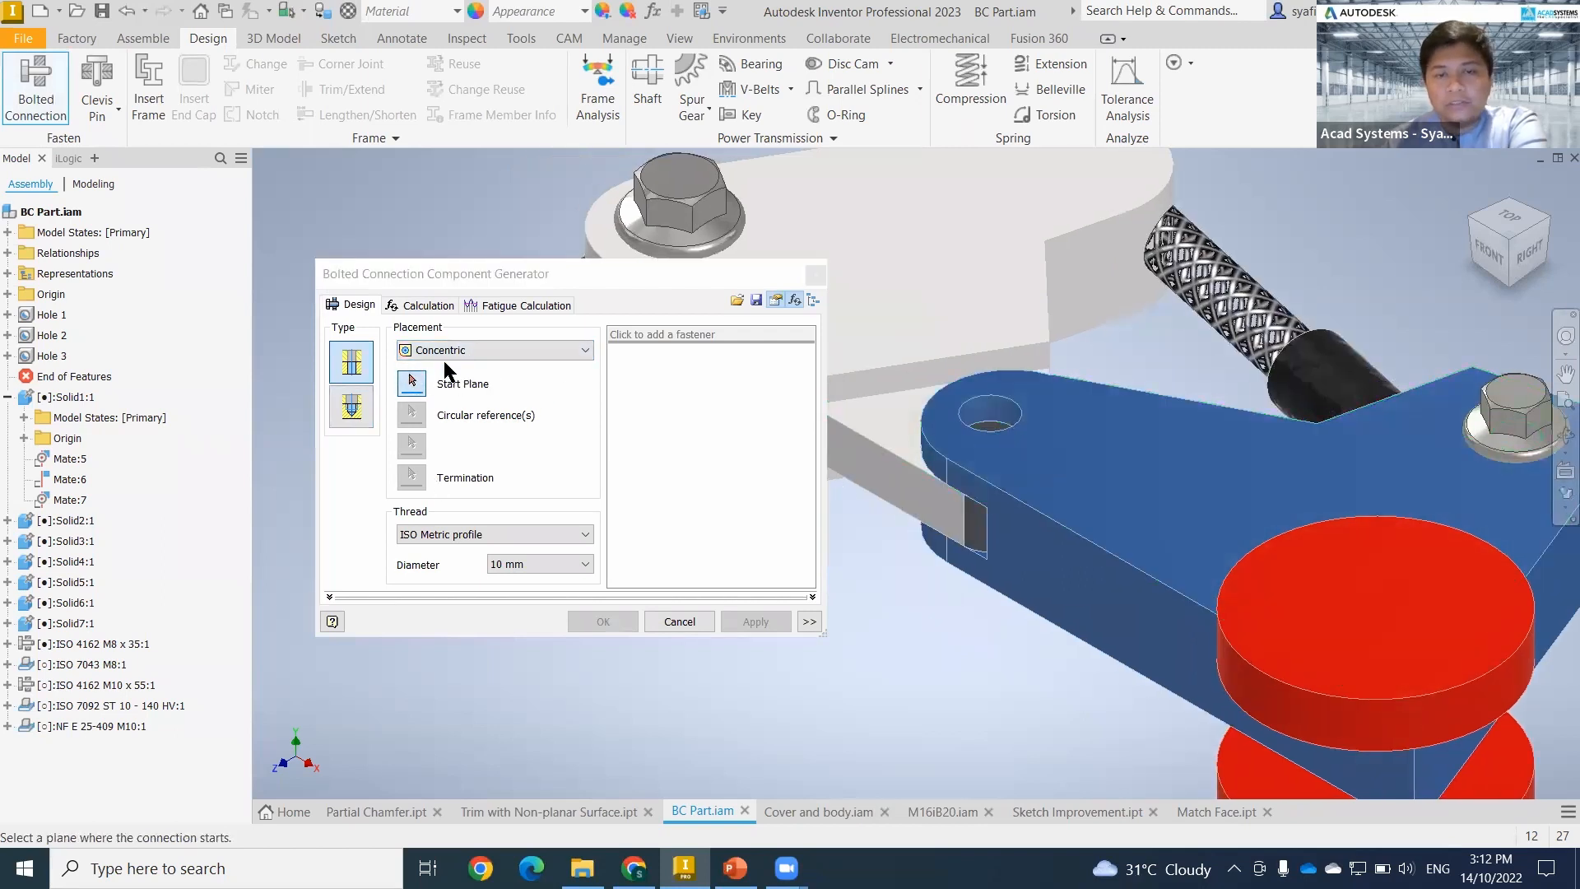
left_click(1098, 442)
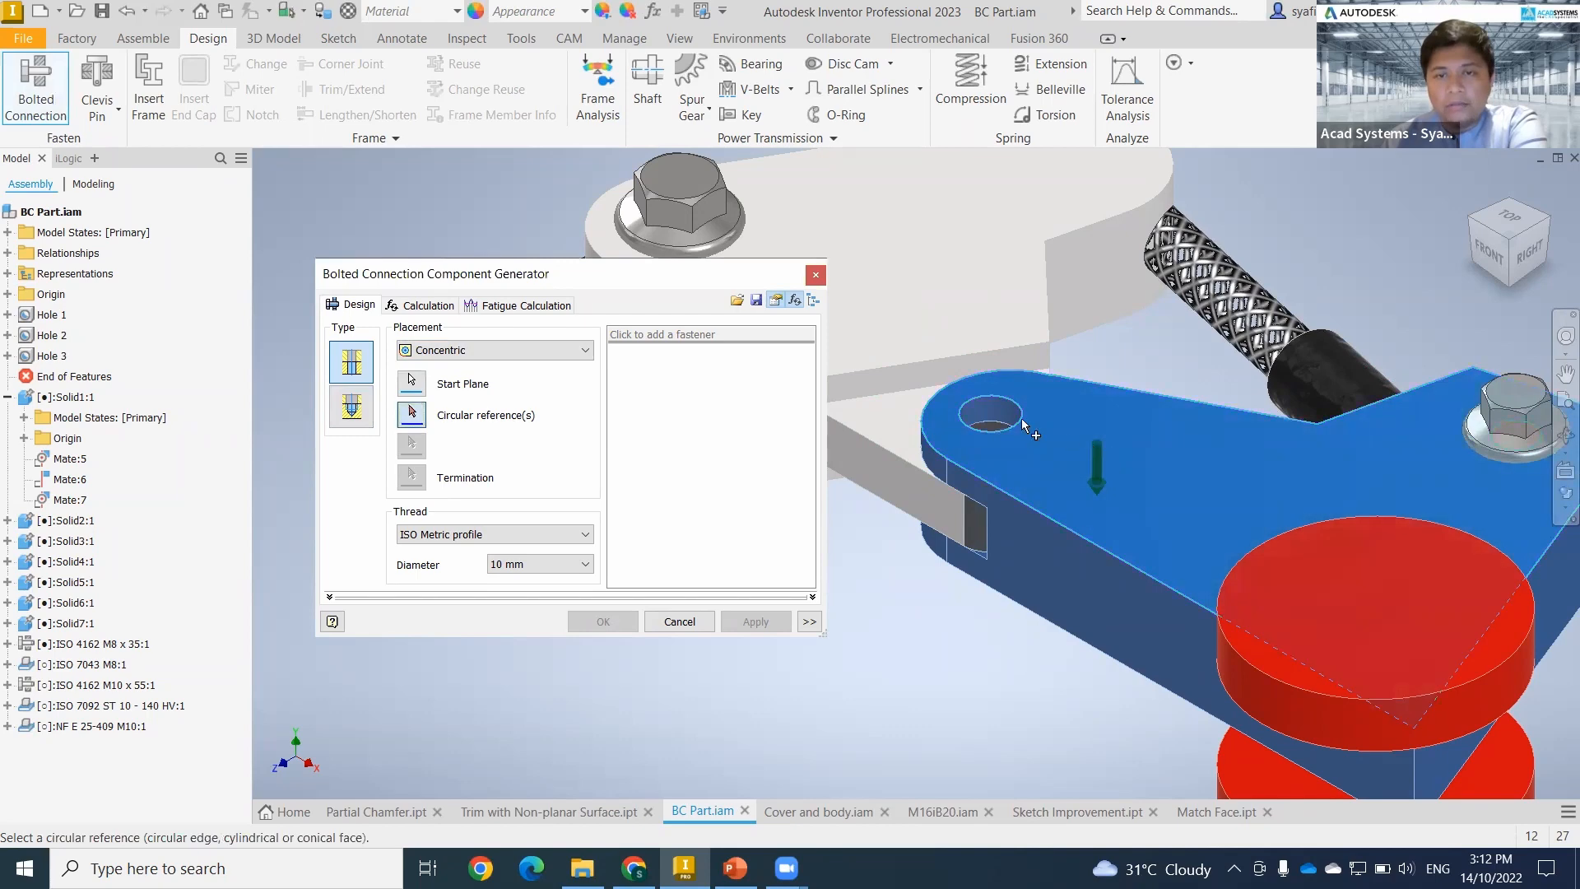
left_click(1001, 414)
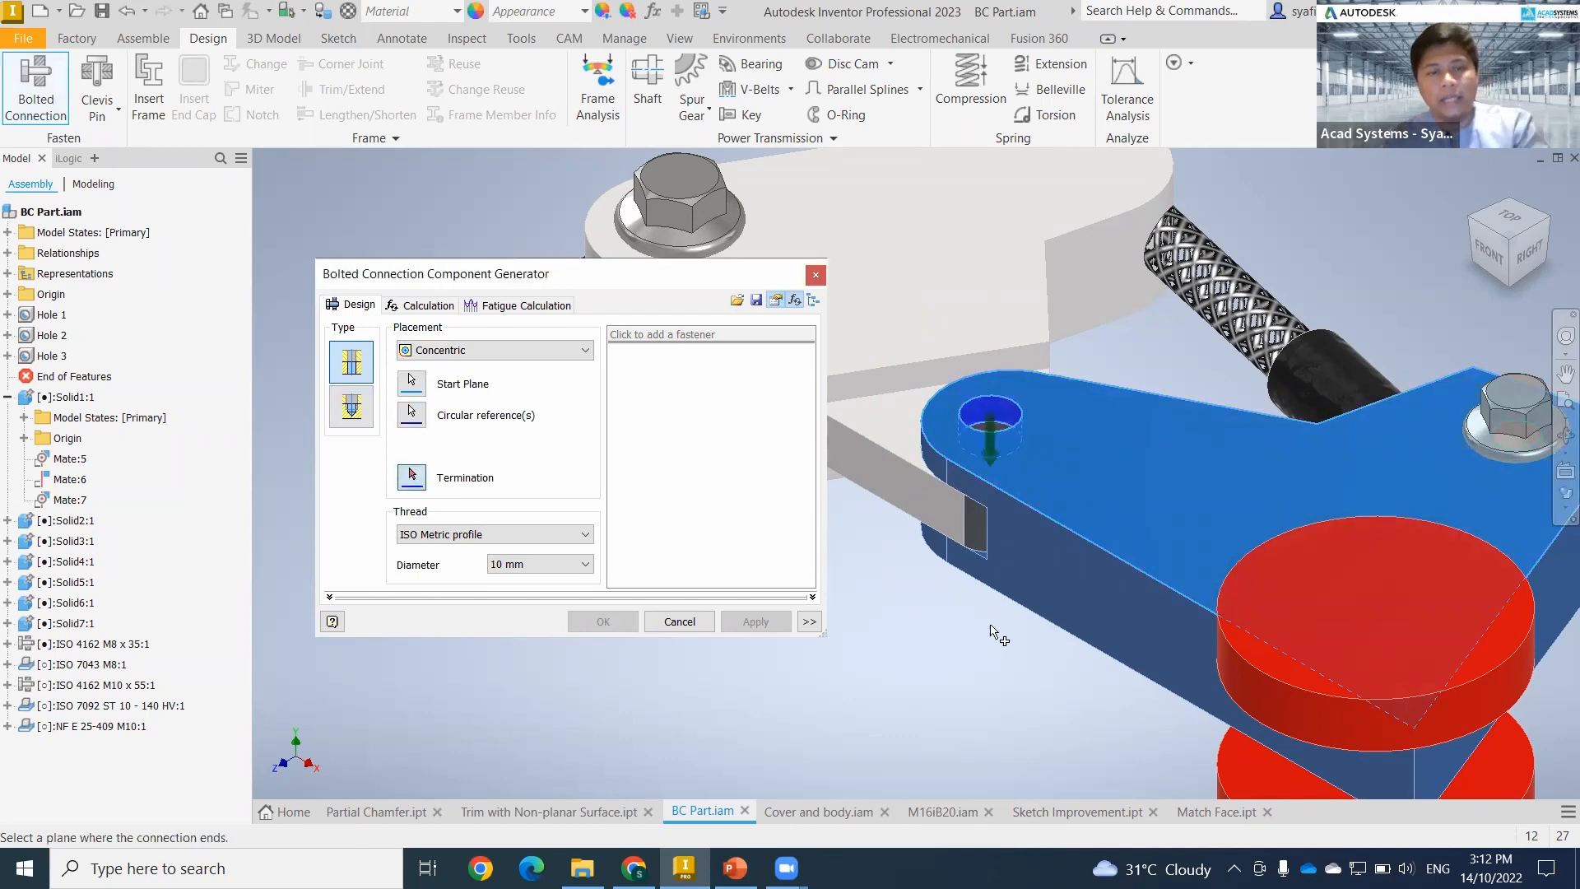
middle_click_drag(1004, 630, 1172, 518, "shift")
left_click(1169, 457)
middle_click_drag(1075, 627, 493, 557, "shift")
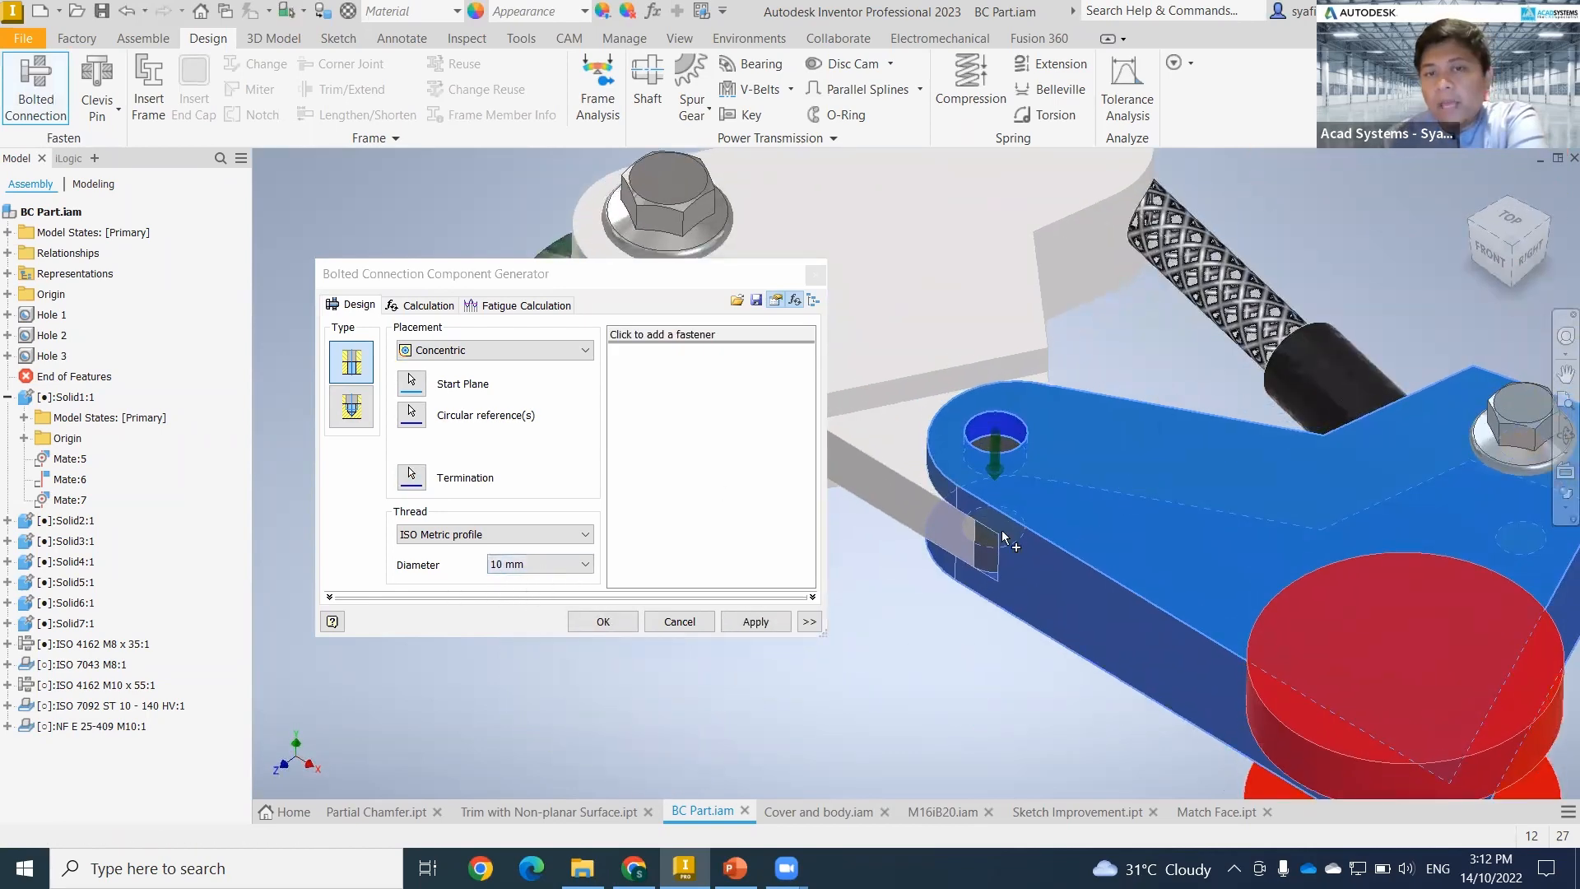
middle_click_drag(1003, 532, 1075, 512)
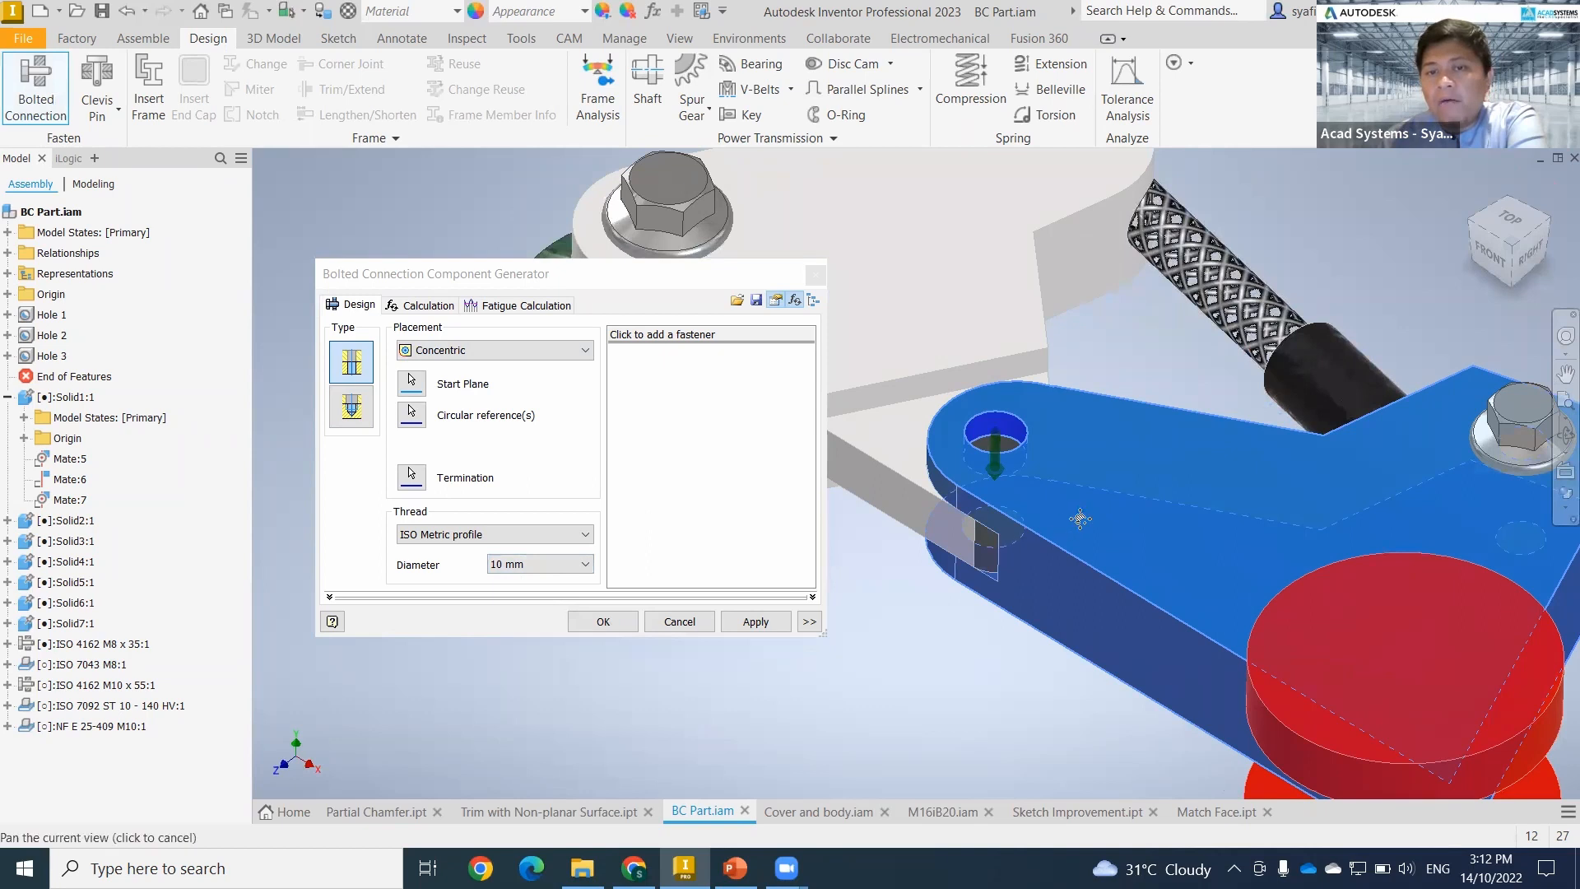
- Add an ISO 4162 bolt to the bolted connection
left_click(669, 334)
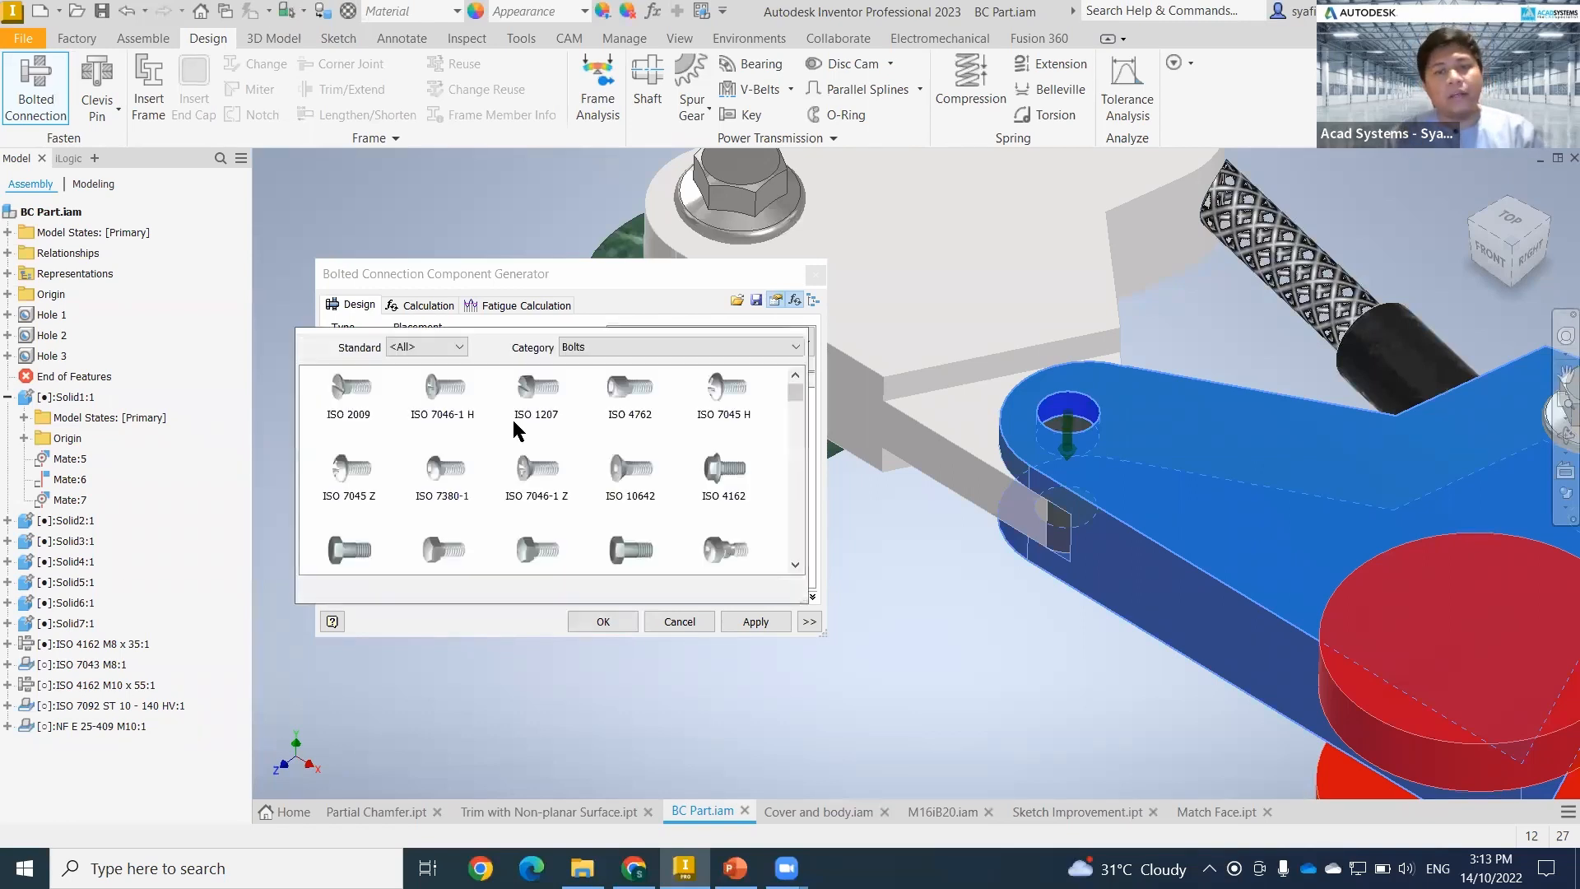
left_click(728, 473)
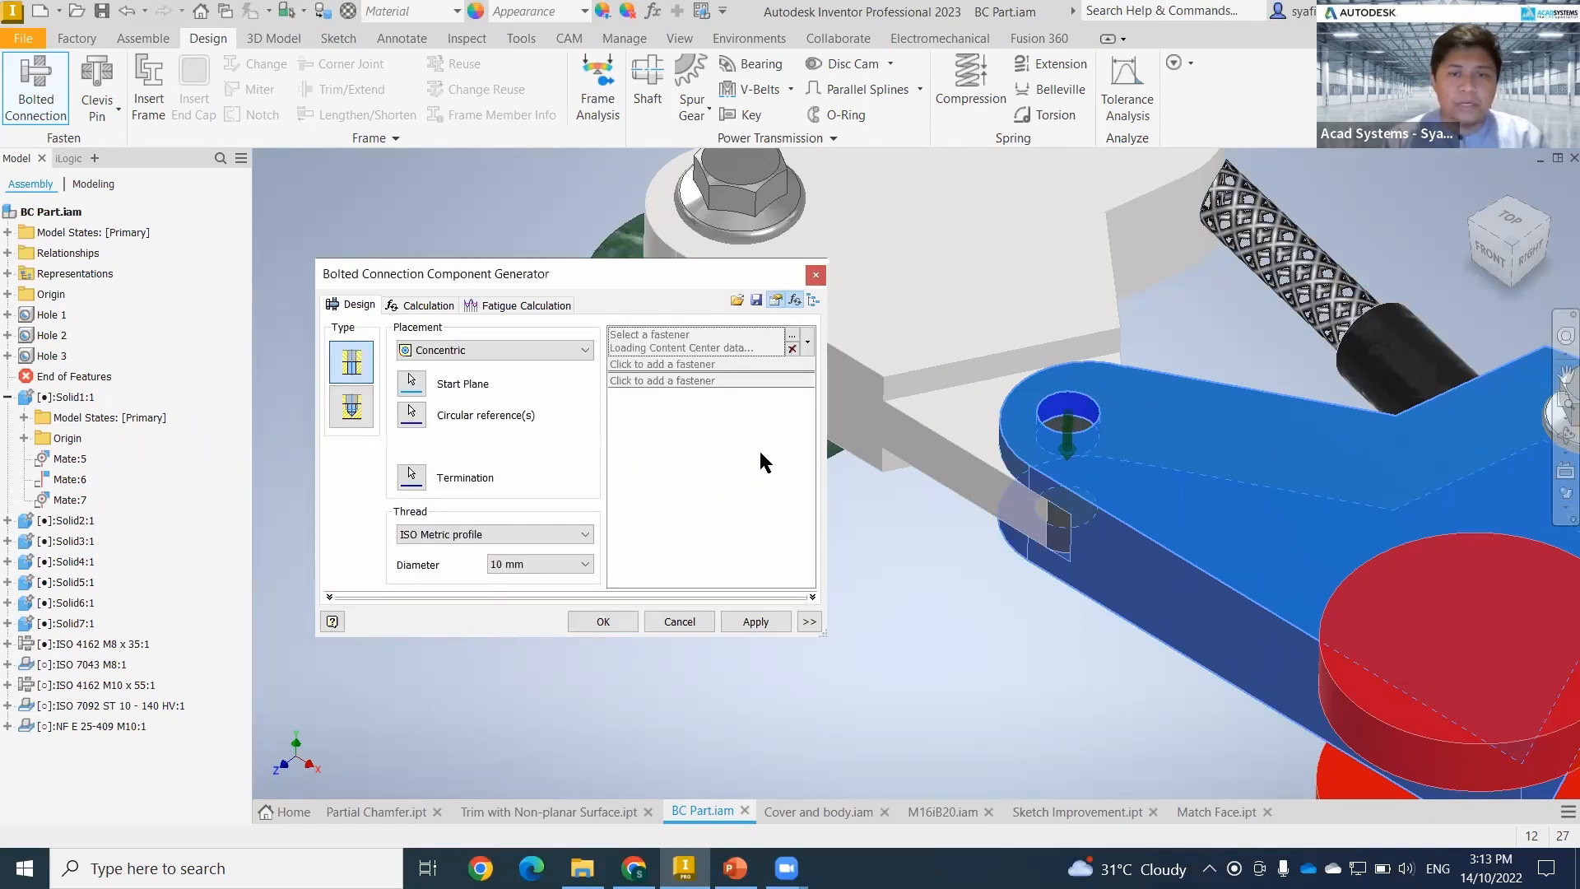
- Browse the Nuts category for the bolt's lower end, and show the Making Sketching More Efficient slide in PowerPoint before returning to Inventor
left_click(659, 378)
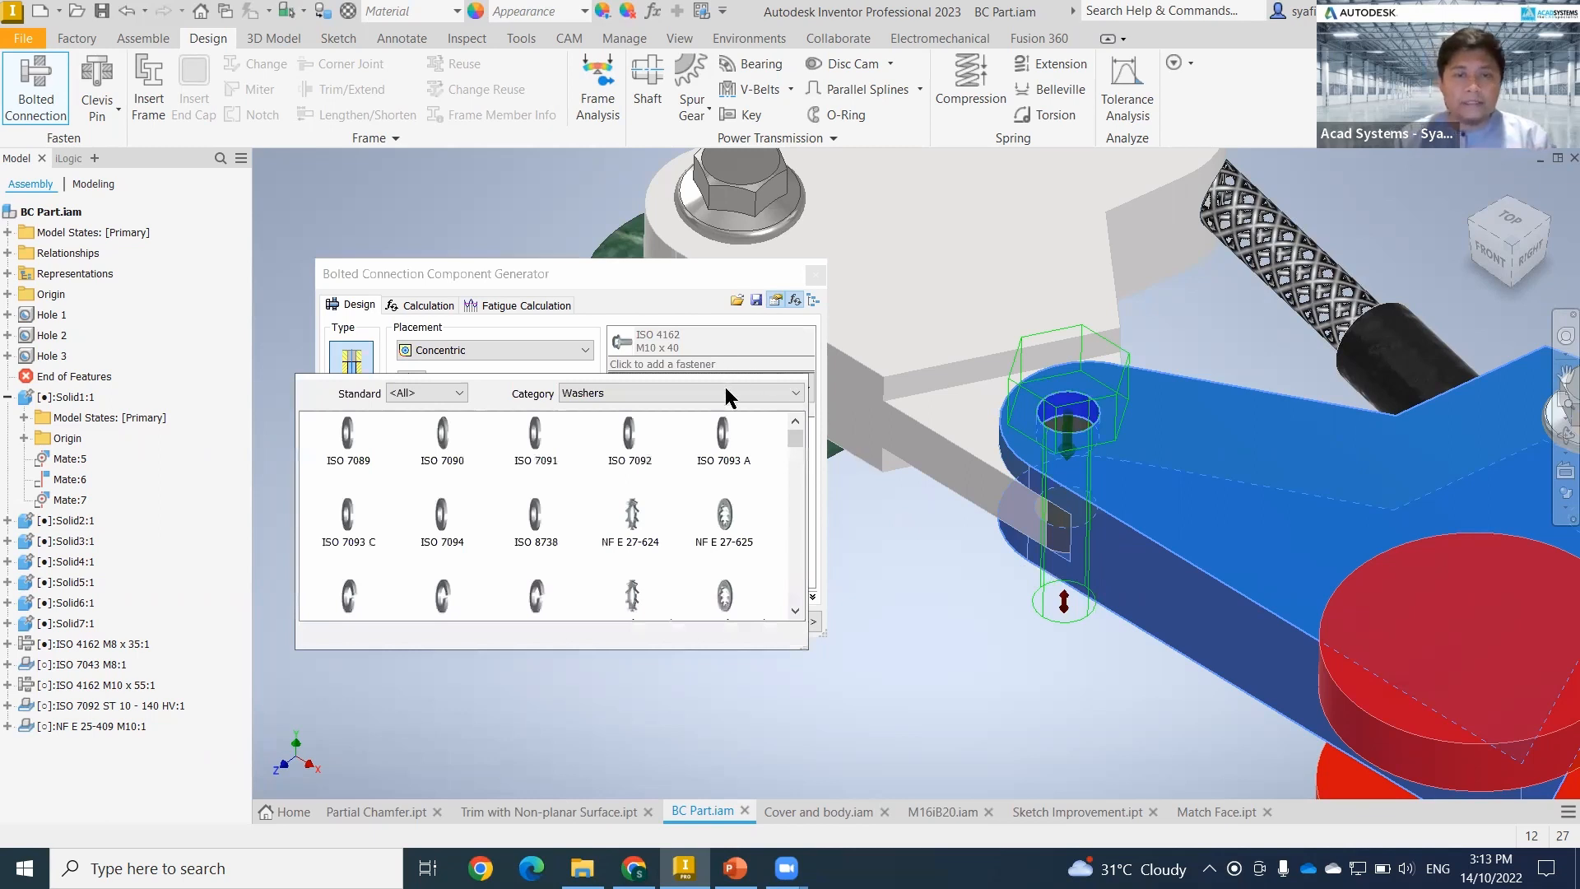
left_click(726, 393)
left_click(606, 411)
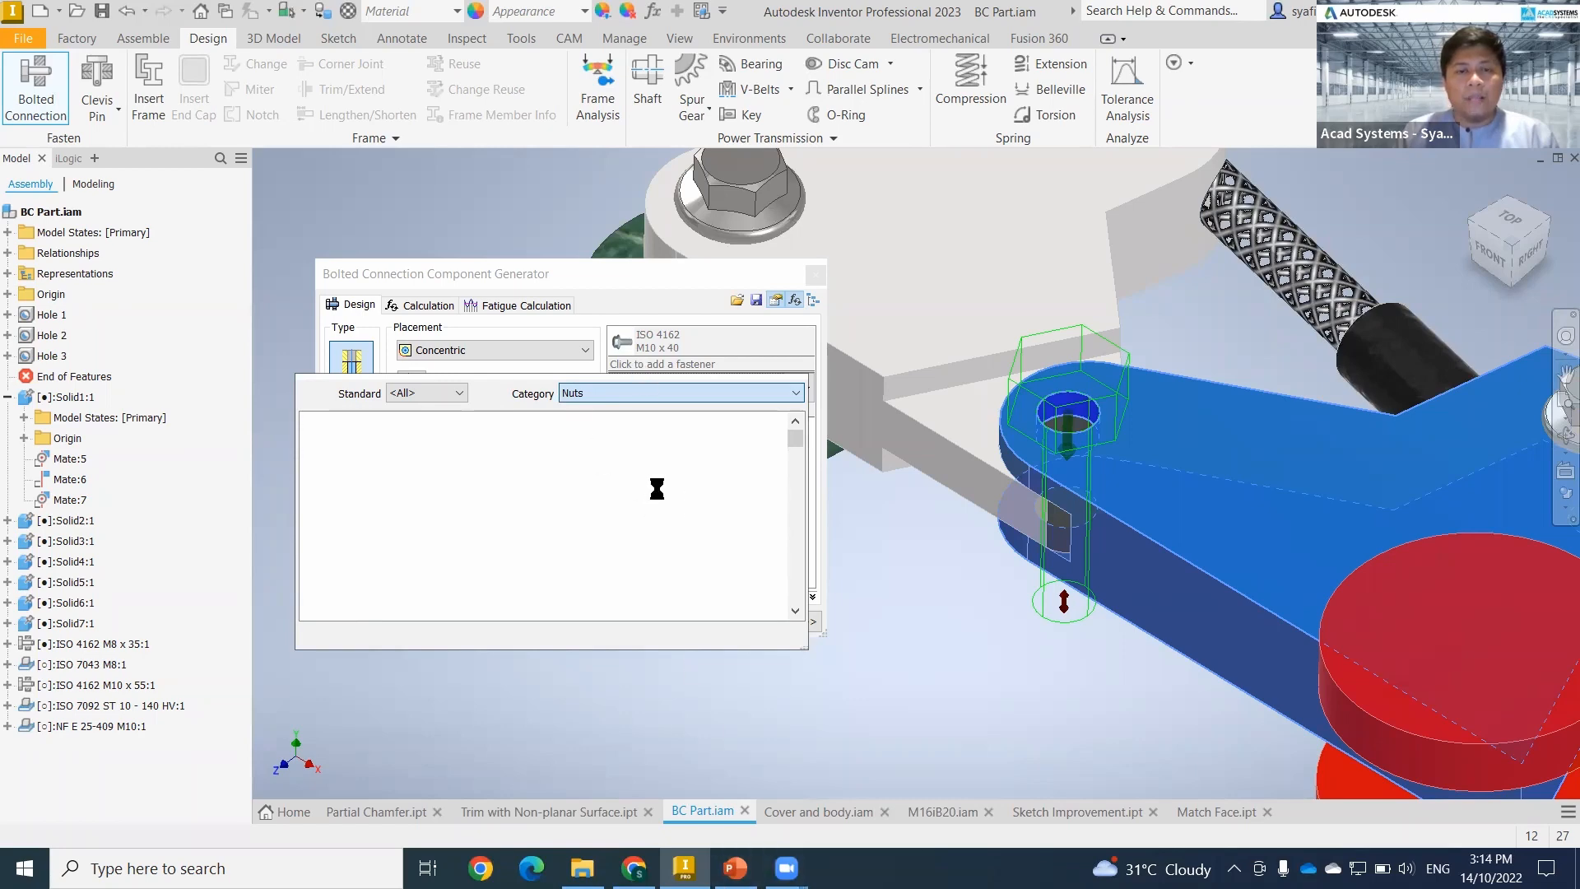
left_click(735, 868)
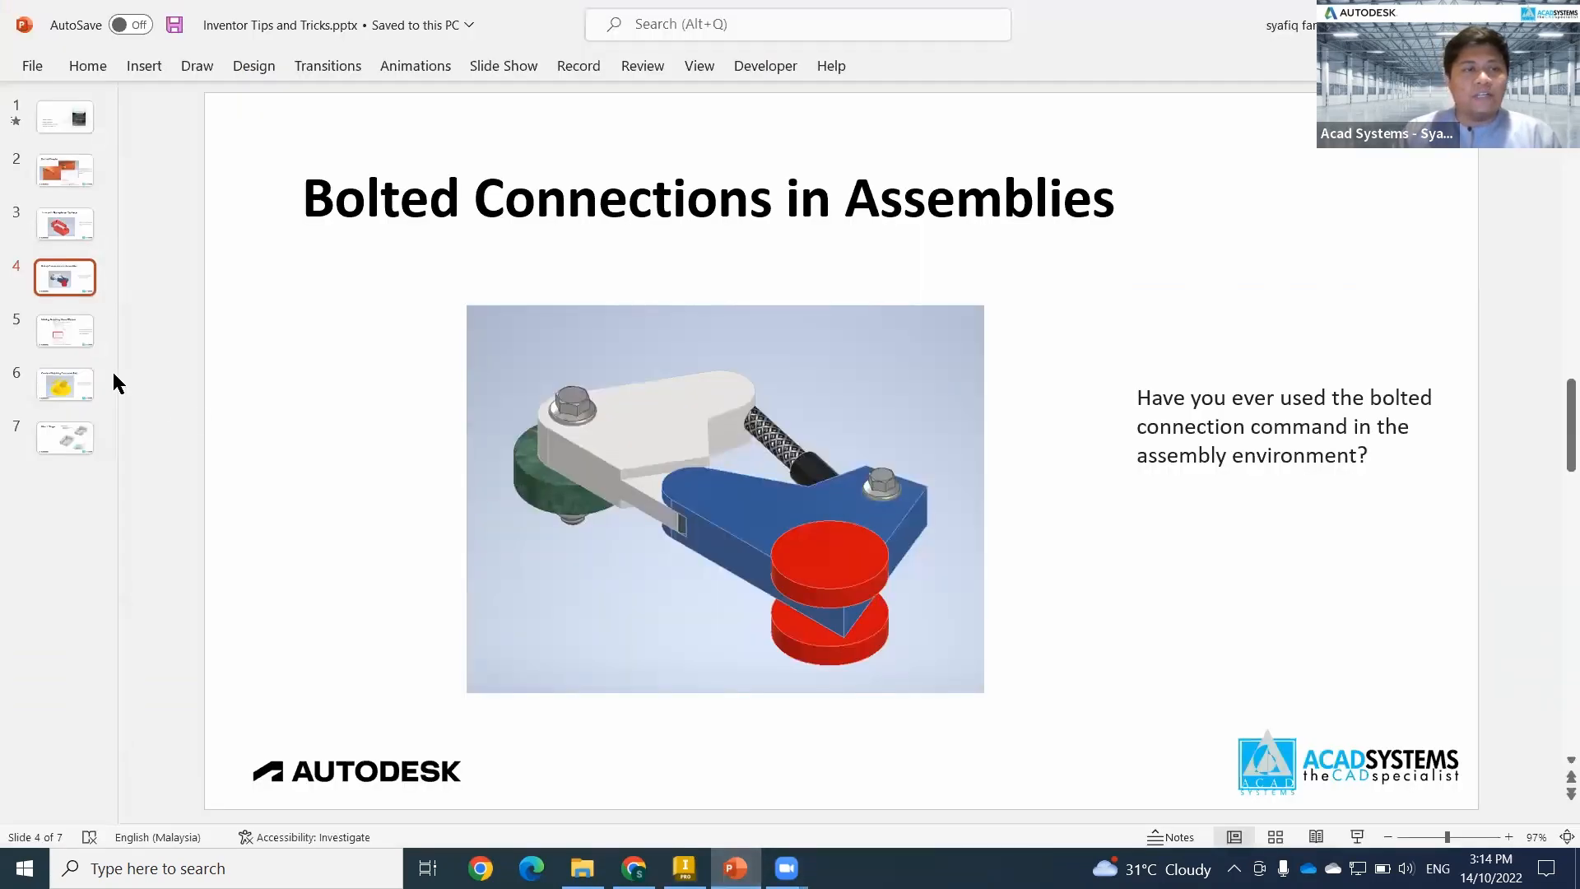
left_click(56, 329)
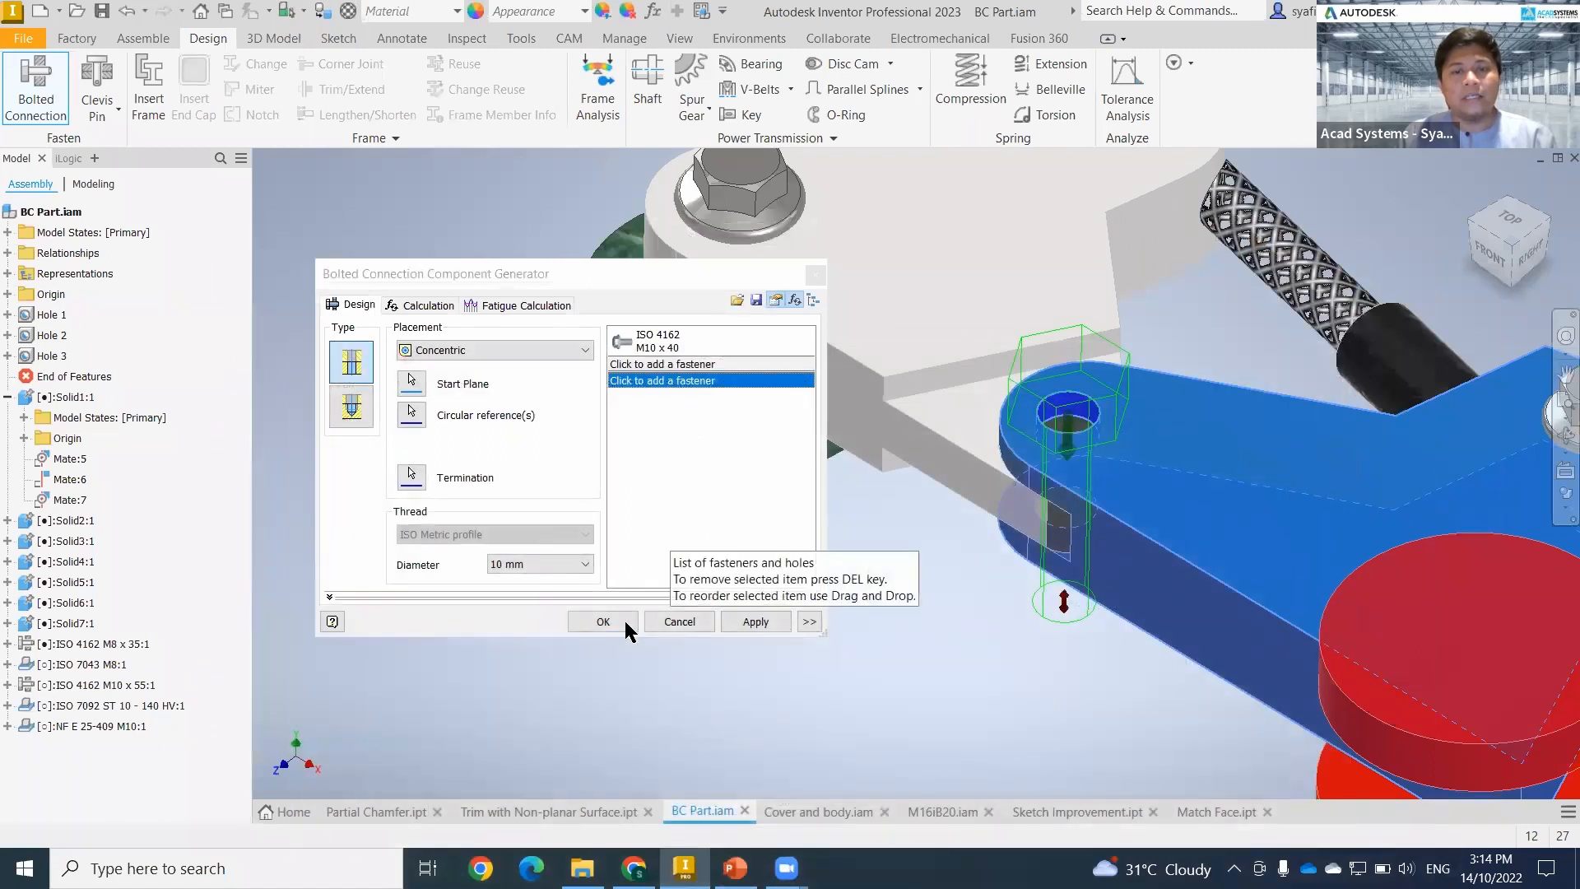
- Create the bolted connection with the ISO 4162 bolt and inspect the bolts in the assembly from the side and from above
left_click(621, 620)
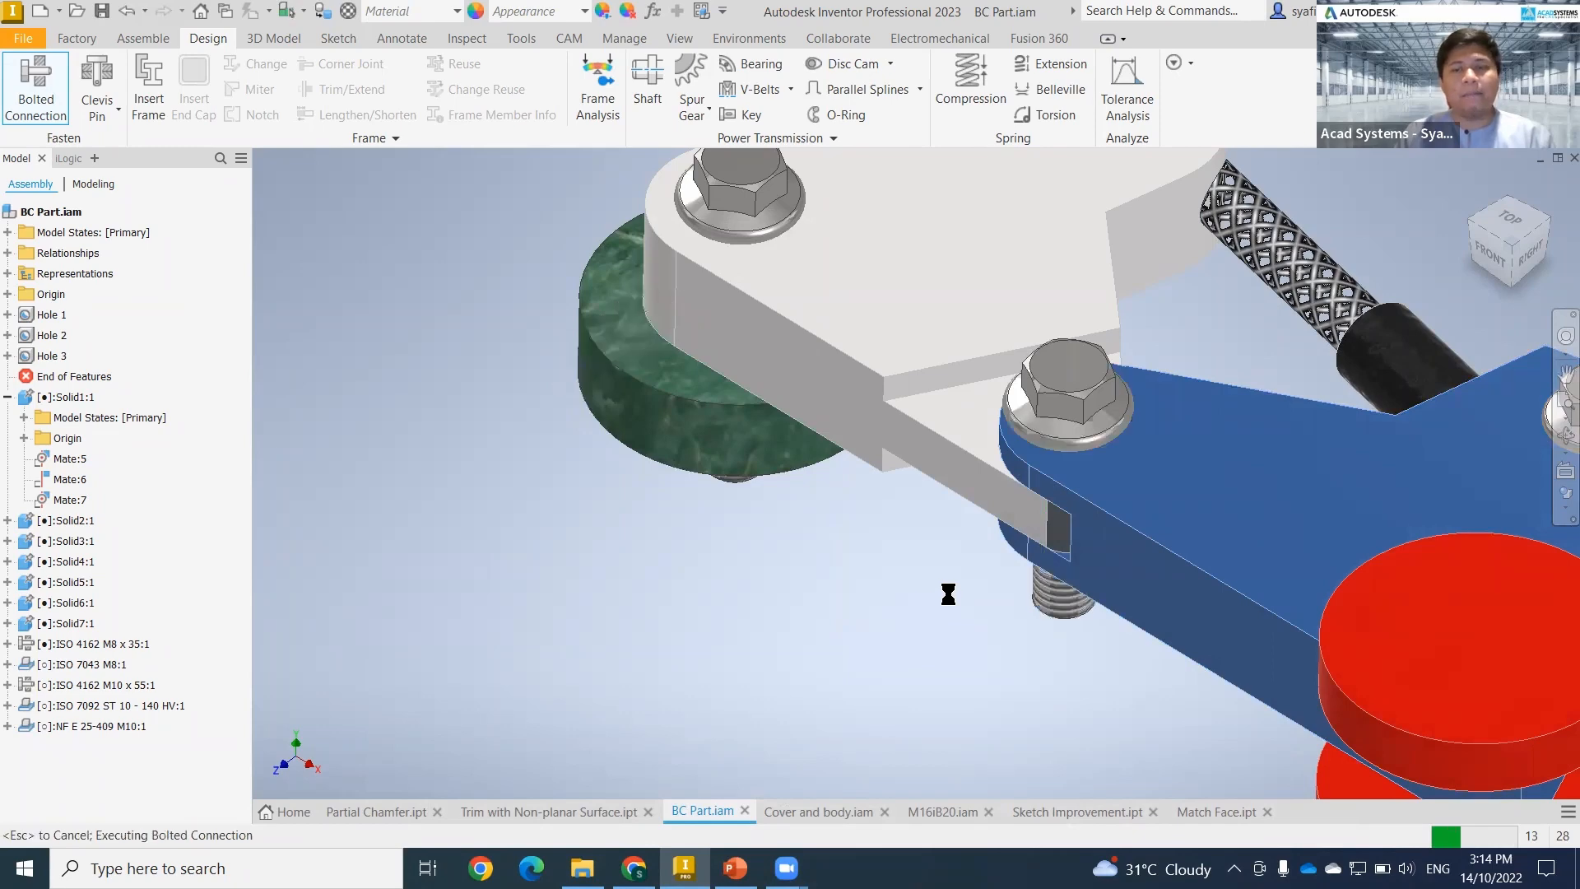
middle_click_drag(887, 585, 611, 558)
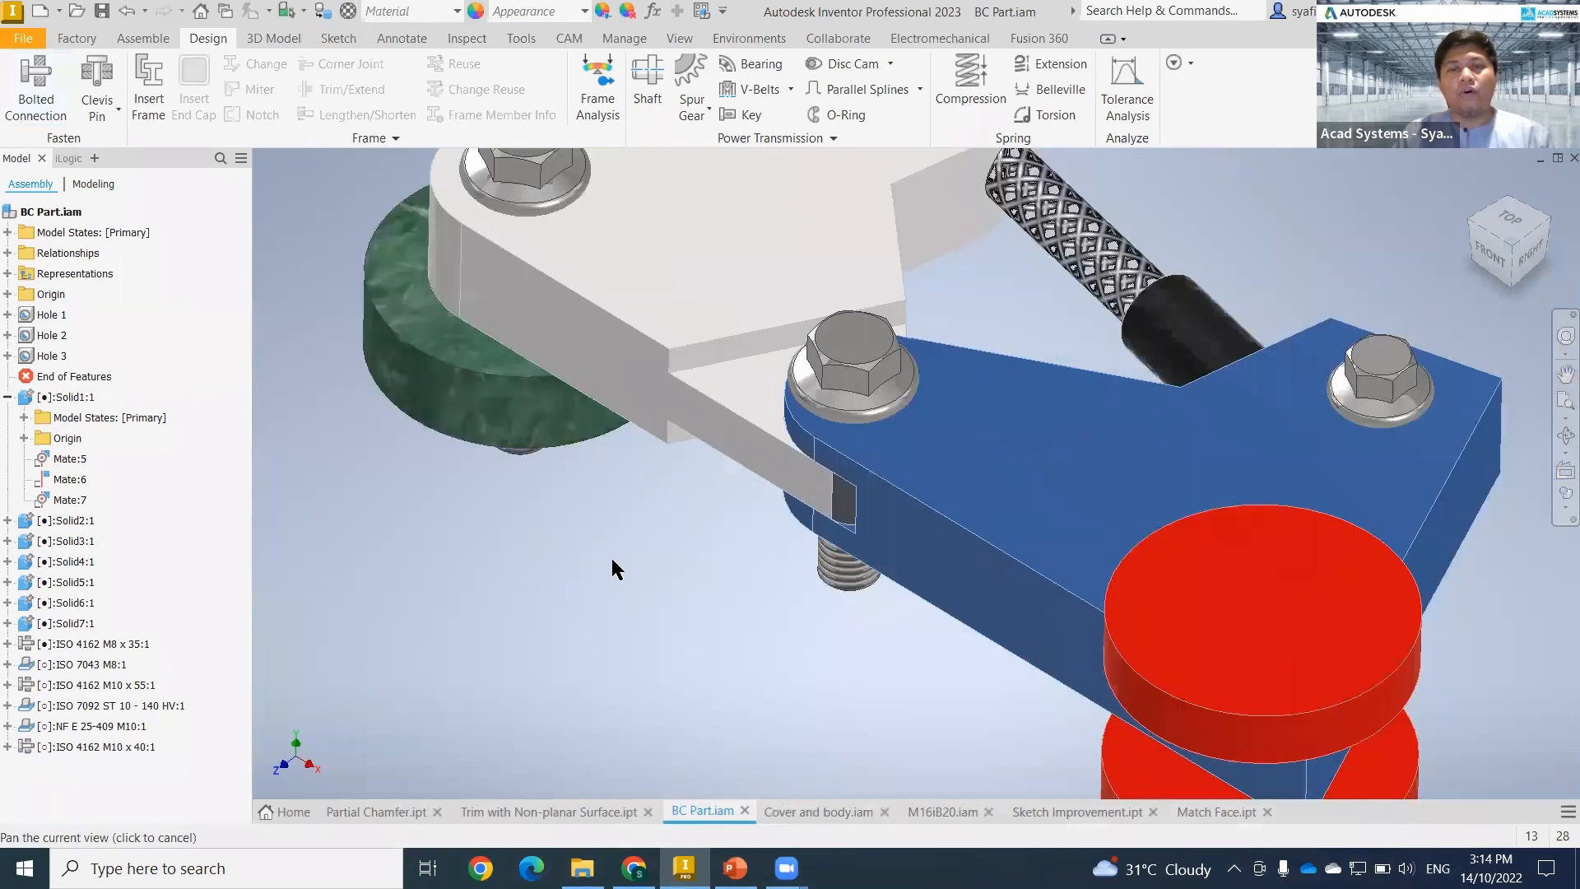
scroll(615, 558, "down", 3)
scroll(615, 558, "up", 4)
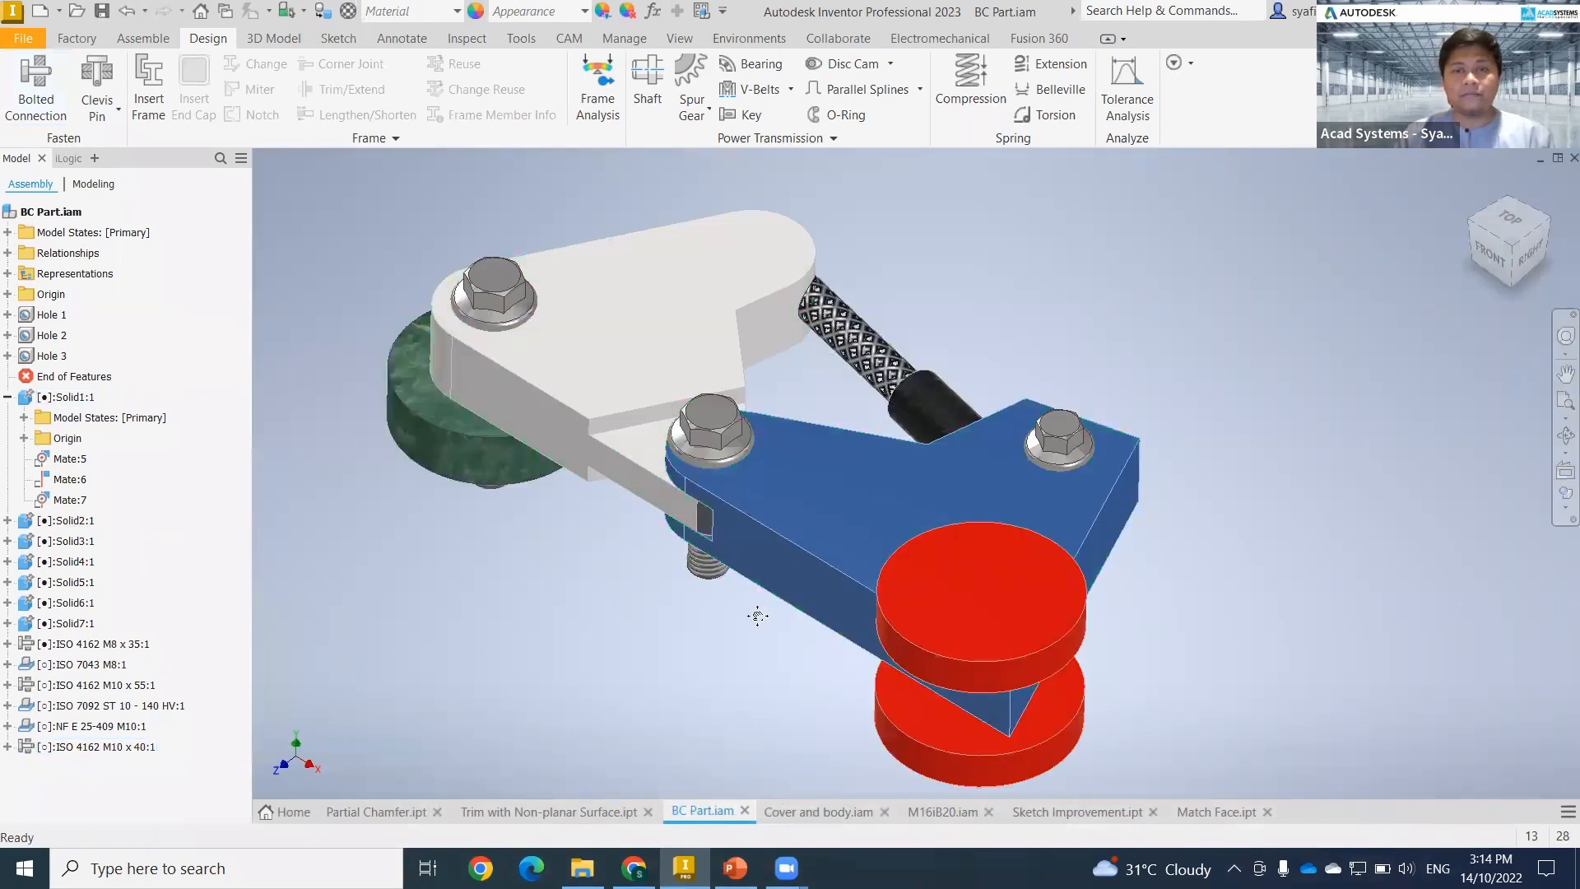
mouse_move(755, 613)
middle_mouse_down()
mouse_move(804, 614)
mouse_move(901, 666)
mouse_move(761, 561)
mouse_move(1094, 436)
middle_mouse_up()
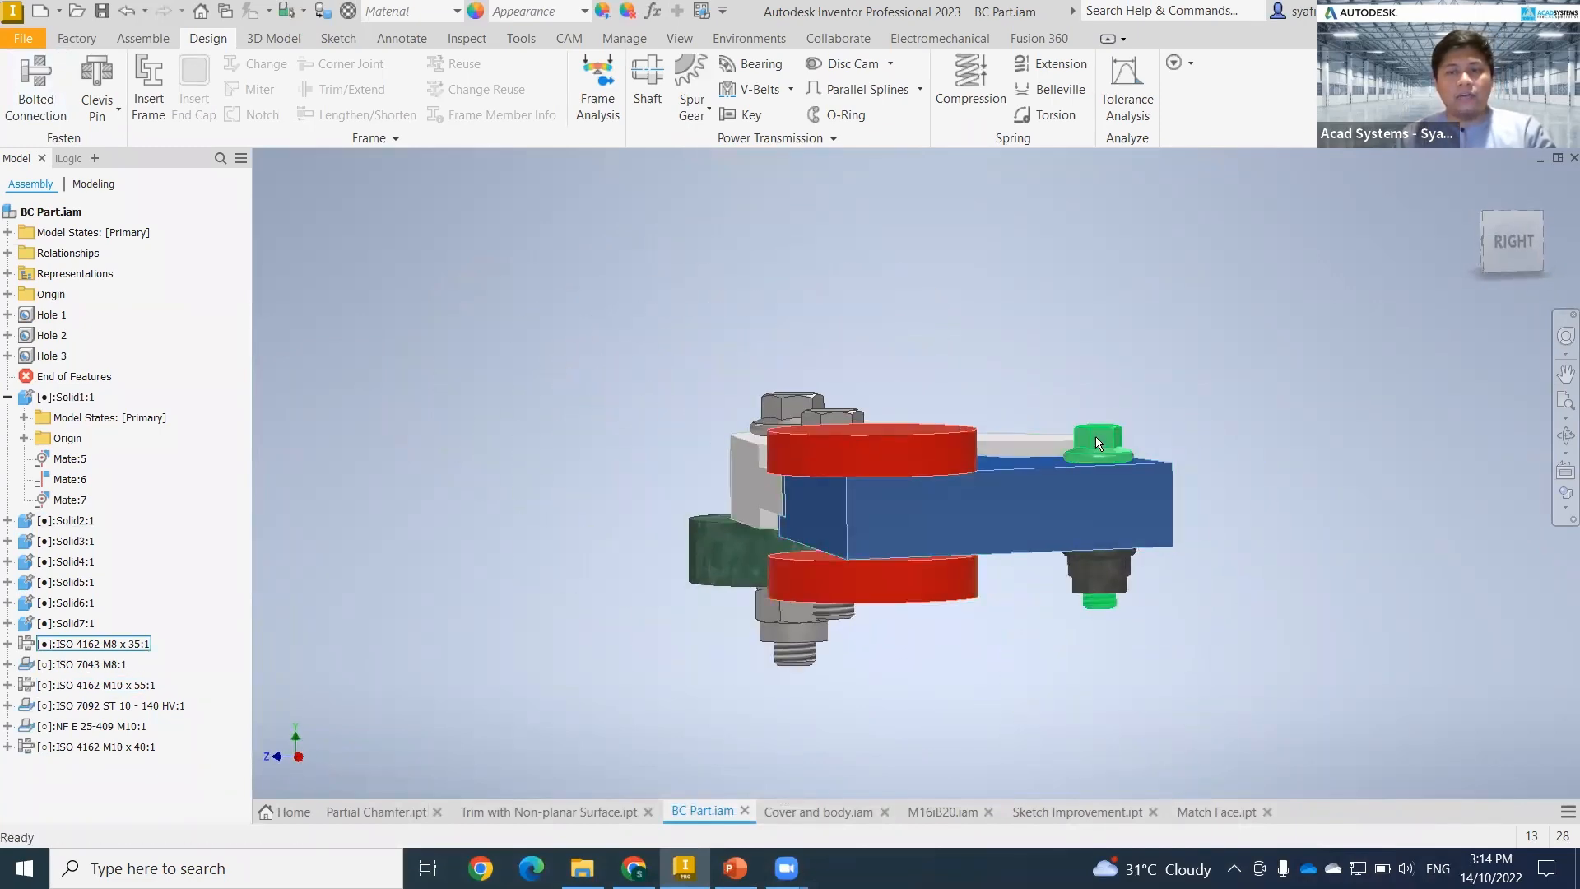
left_click(1098, 437)
left_click(1217, 639)
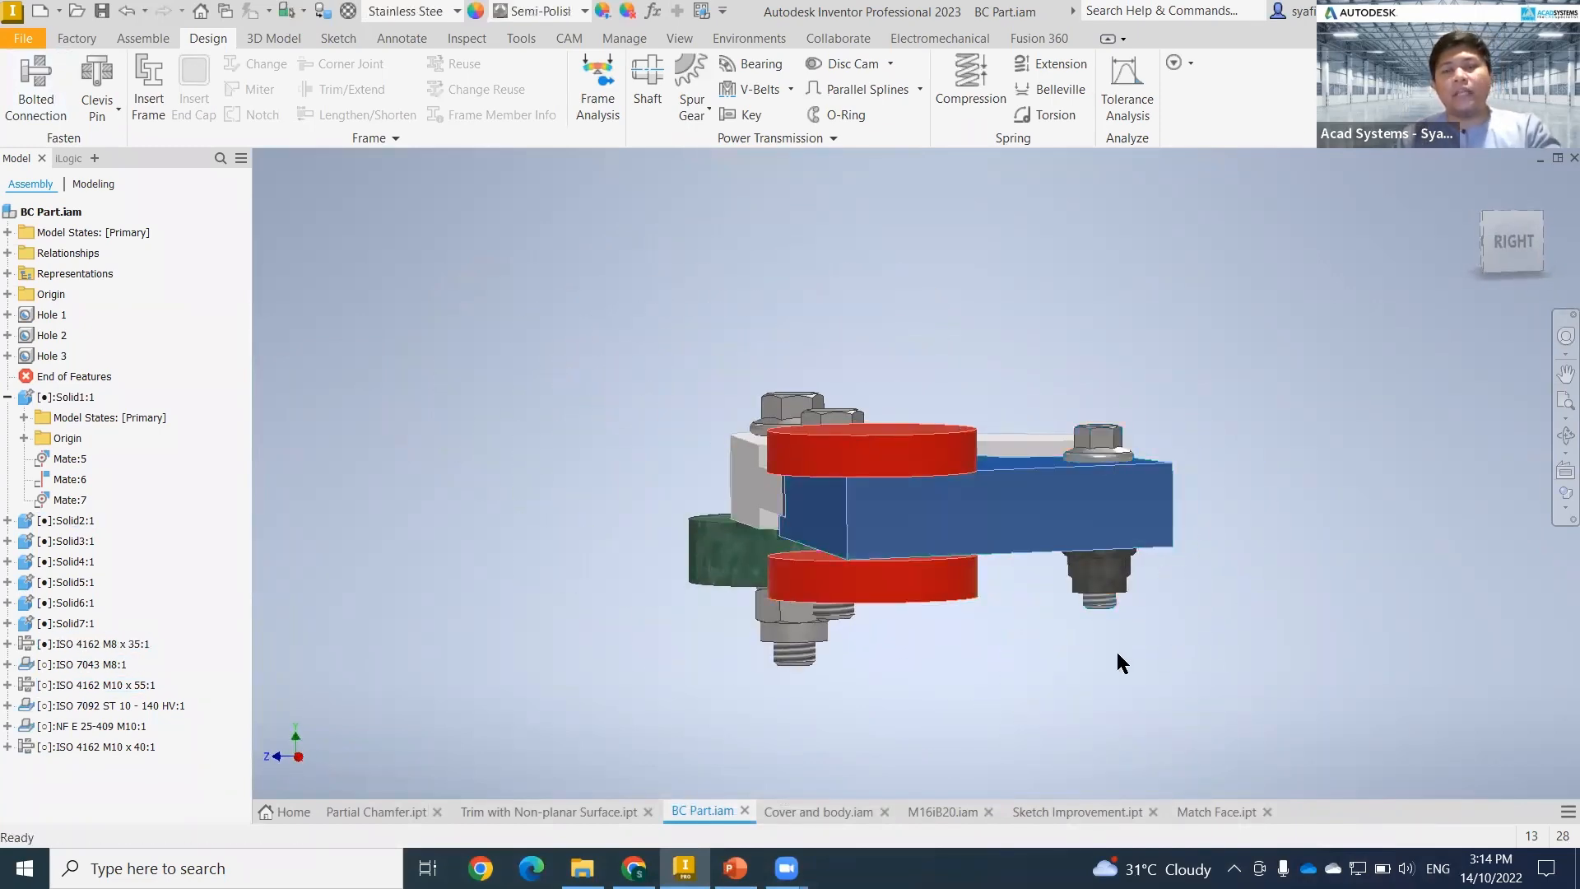
mouse_move(1118, 658)
middle_mouse_down("shift")
mouse_move(1104, 666)
mouse_move(1192, 664)
mouse_move(1219, 628)
mouse_move(1209, 675)
mouse_move(1267, 650)
mouse_move(988, 527)
mouse_move(911, 617)
mouse_move(1060, 467)
mouse_move(974, 454)
middle_mouse_up("shift")
middle_click_drag(515, 346, 477, 345)
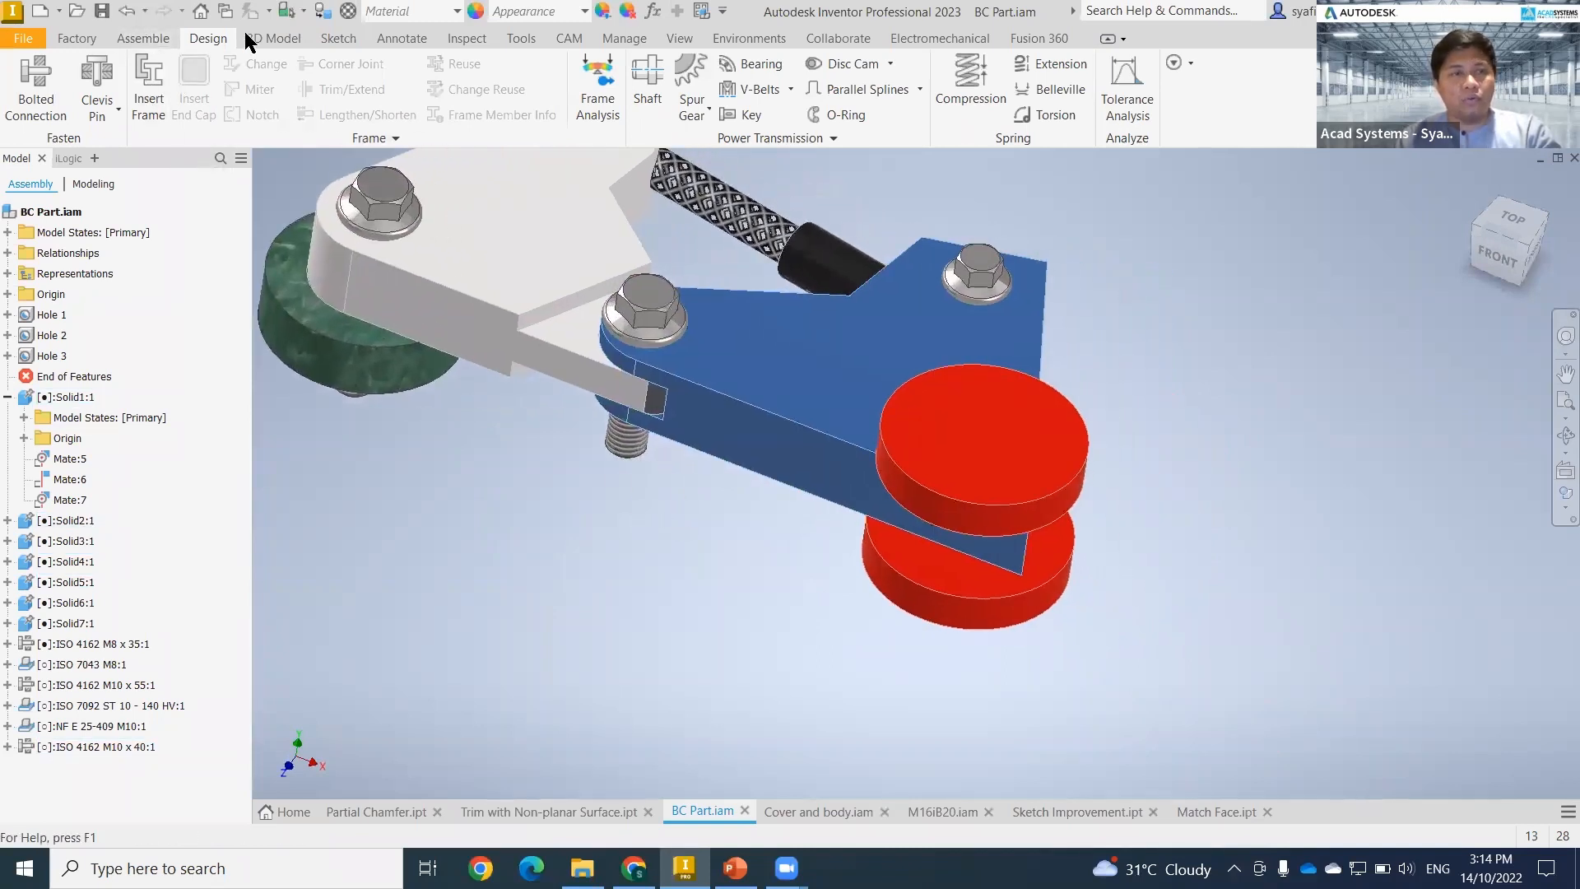
- Place a 10 mm simple Through All hole on the upper red disc's top face and open its position sketch
left_click(274, 38)
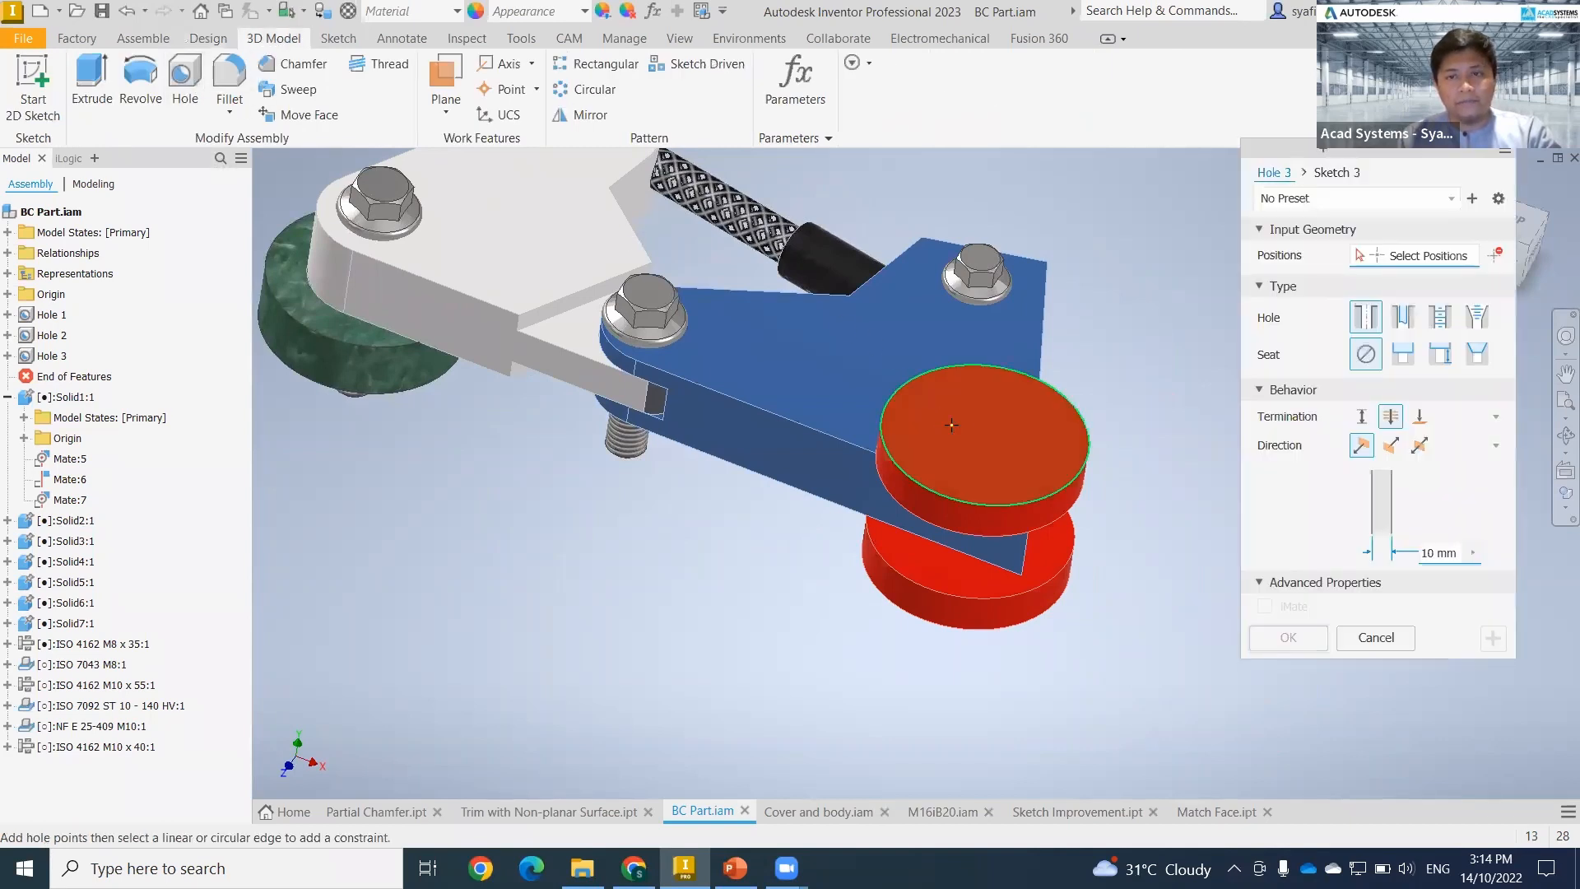
left_click(983, 425)
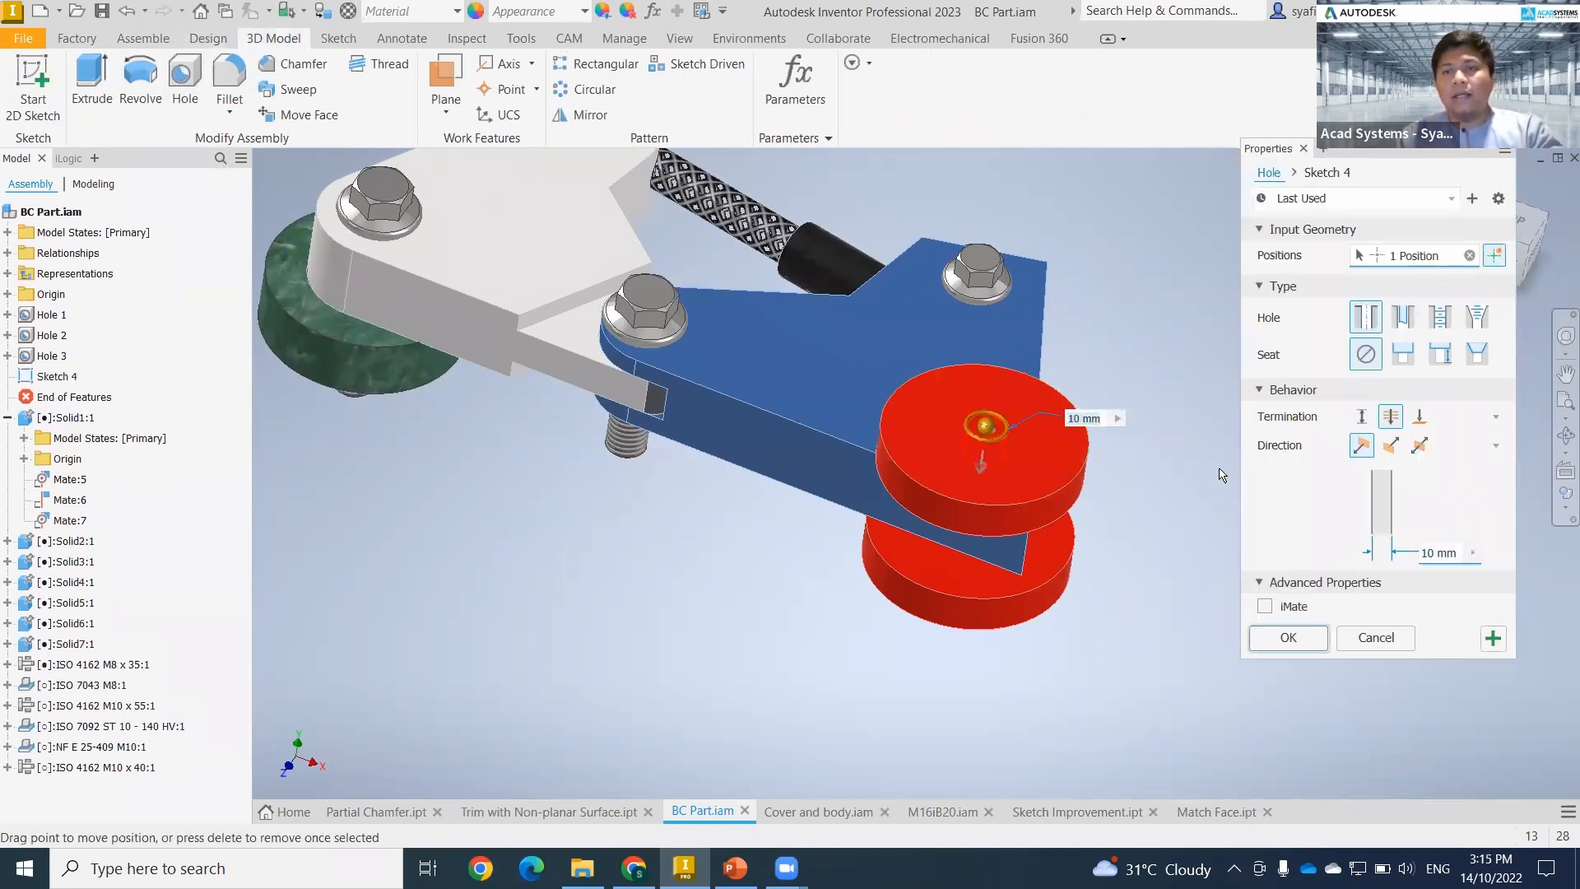
left_click(1325, 173)
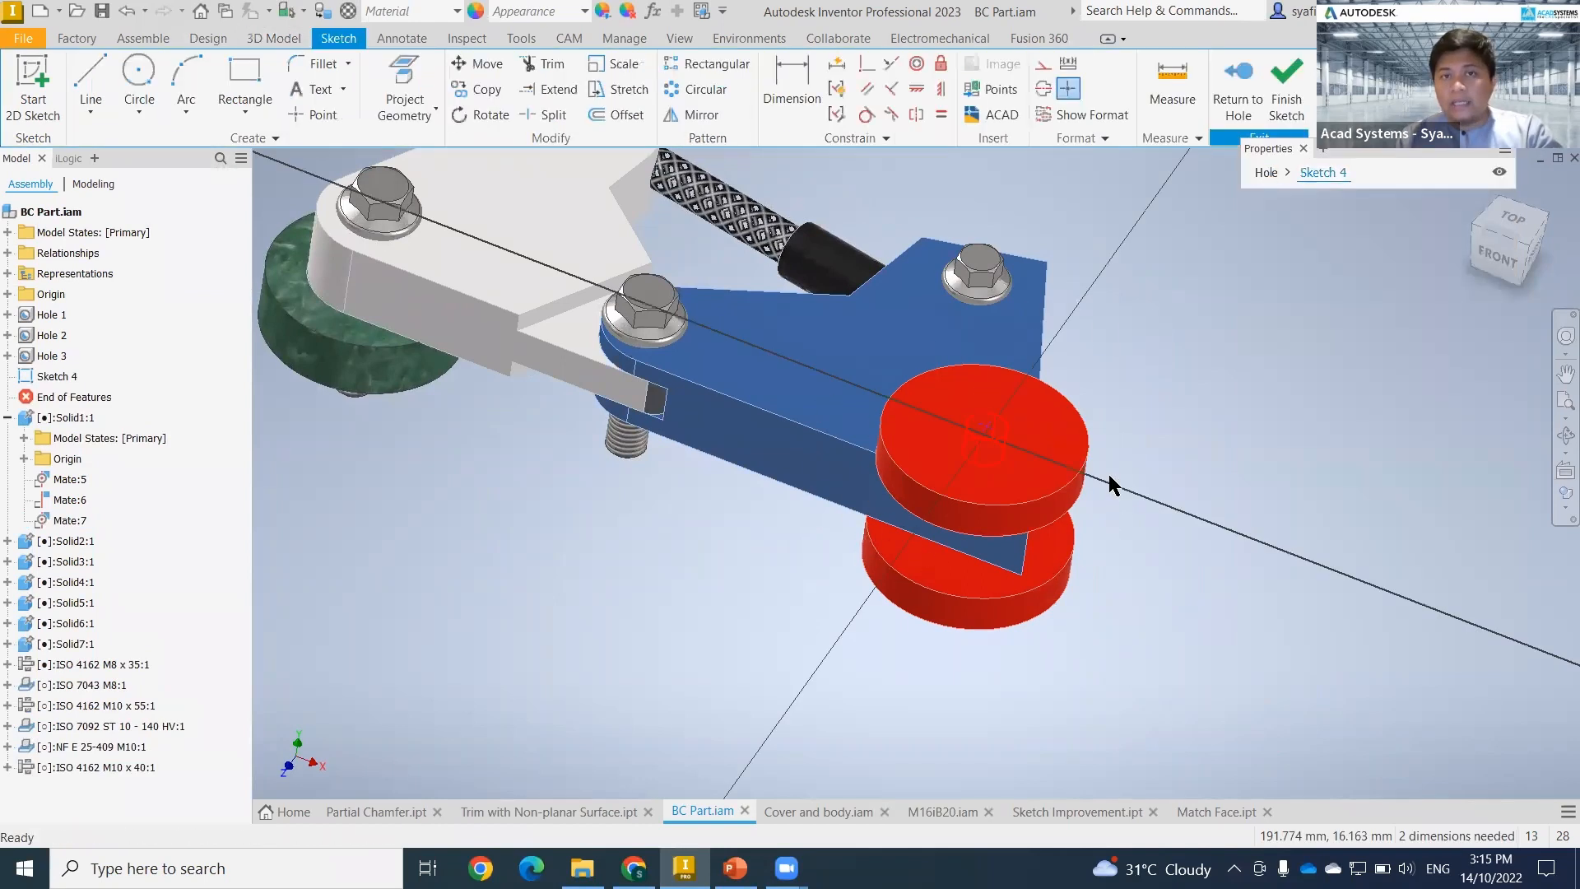
- Project the red disc's circular edge, constrain the hole point coincident with its centre, and finish the sketch to create the hole
mouse_move(1074, 498)
middle_mouse_down("shift")
mouse_move(1023, 545)
mouse_move(1044, 525)
mouse_move(930, 531)
mouse_move(941, 504)
middle_mouse_up("shift")
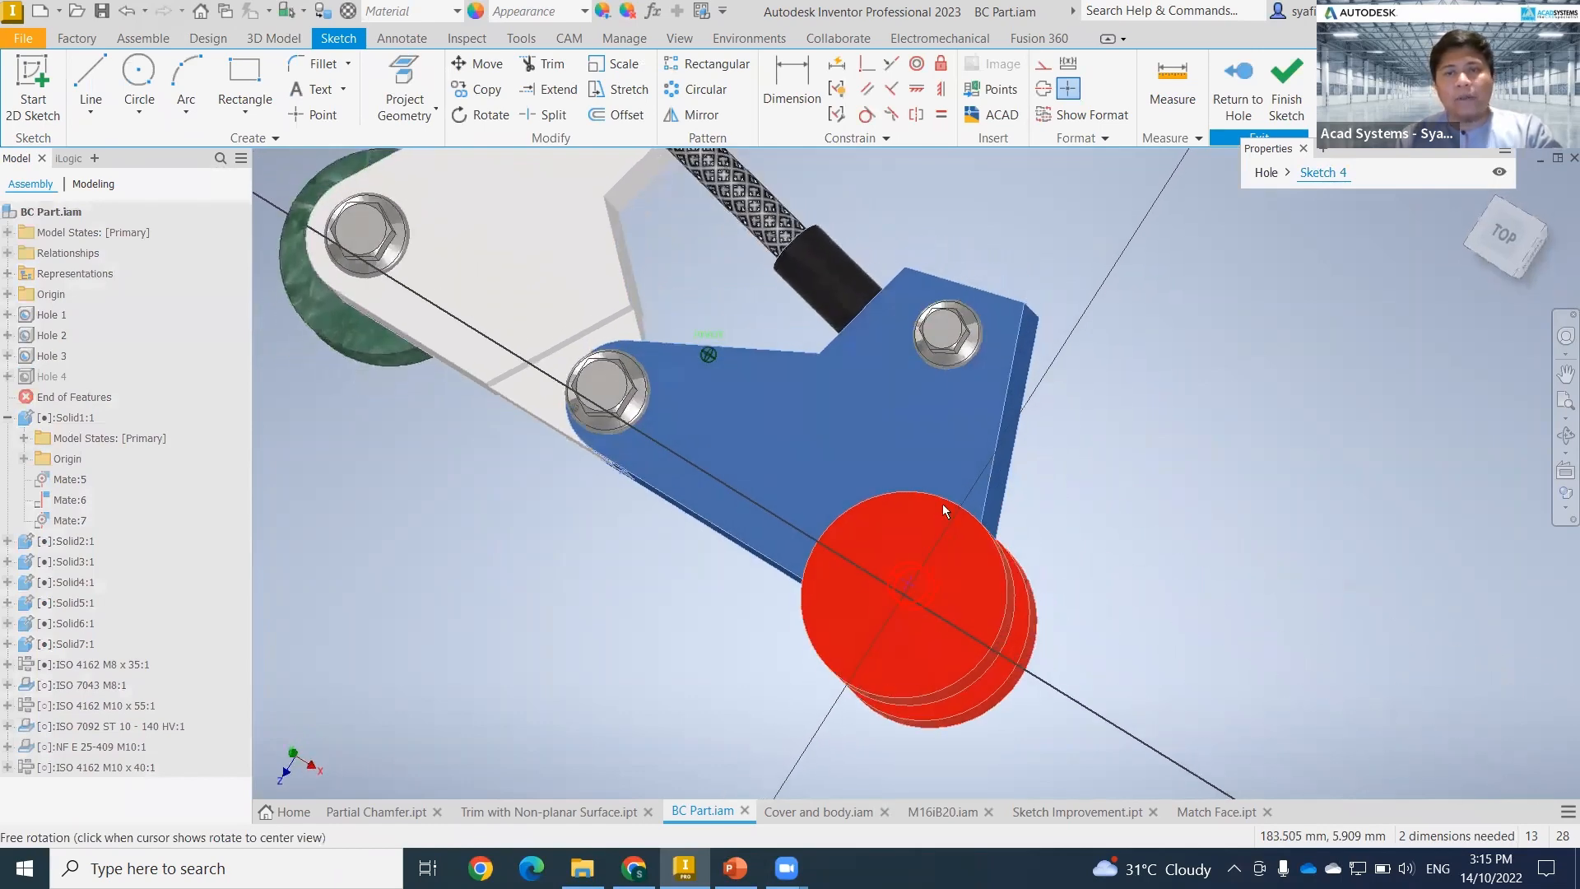
left_click(412, 93)
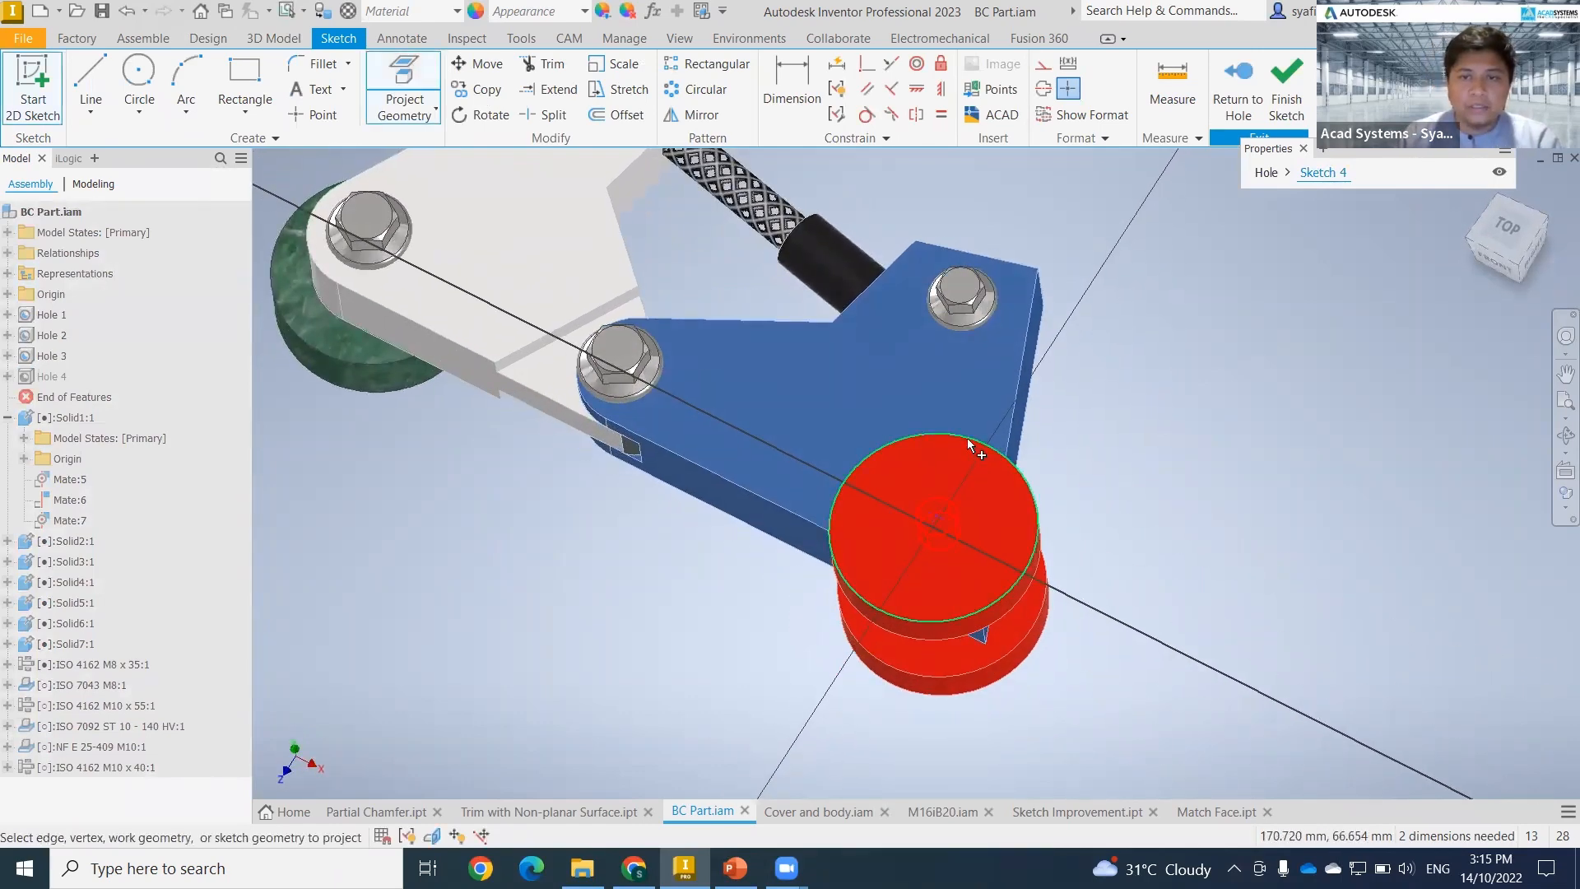
left_click(969, 444)
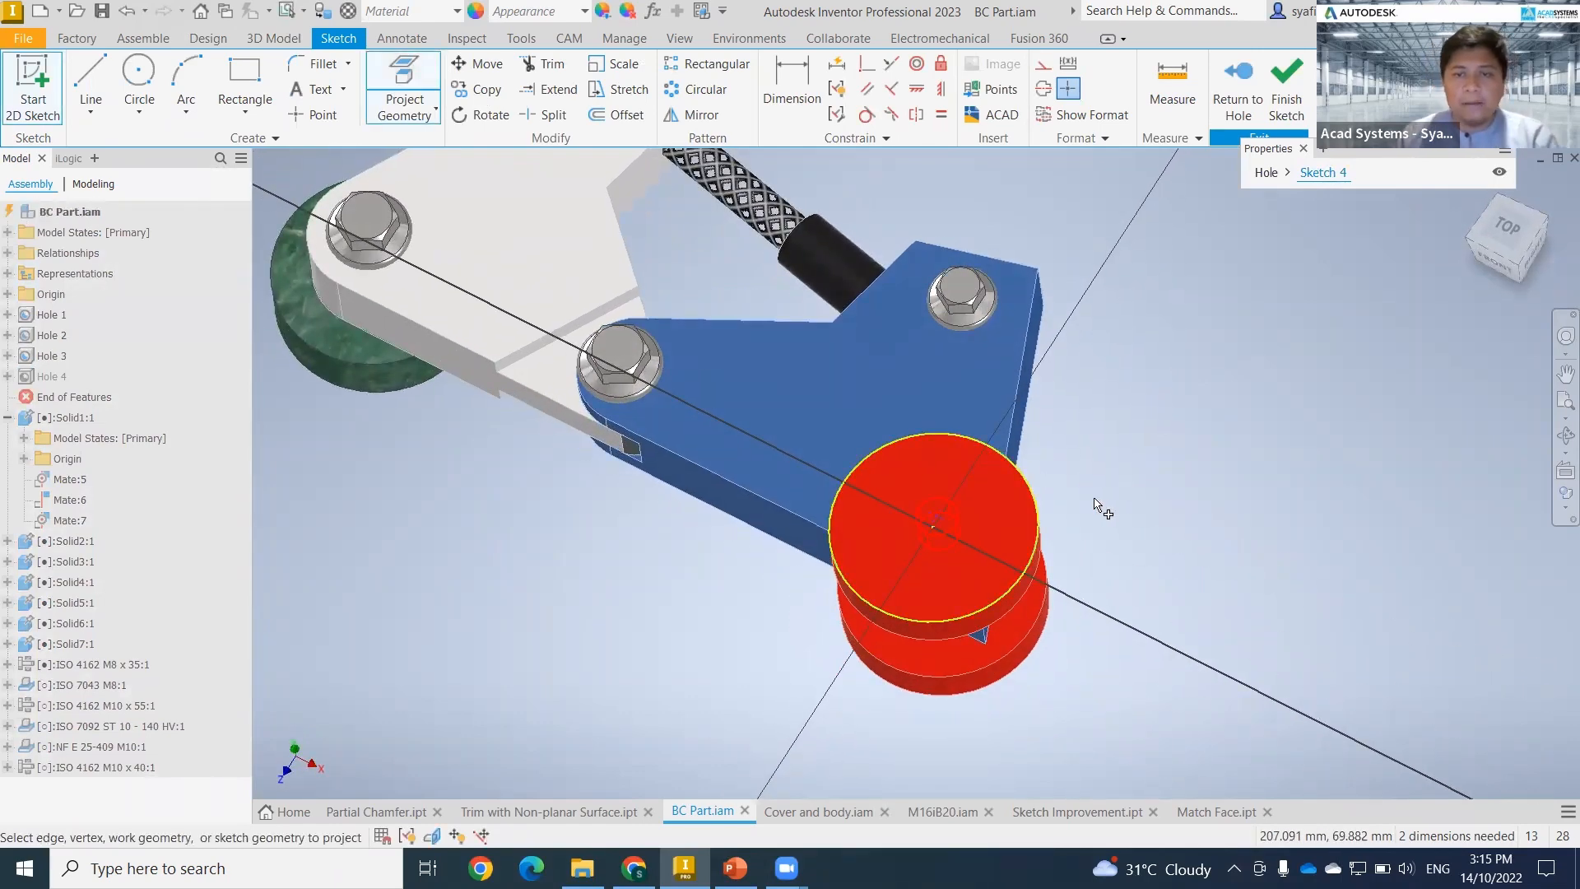
left_click(867, 68)
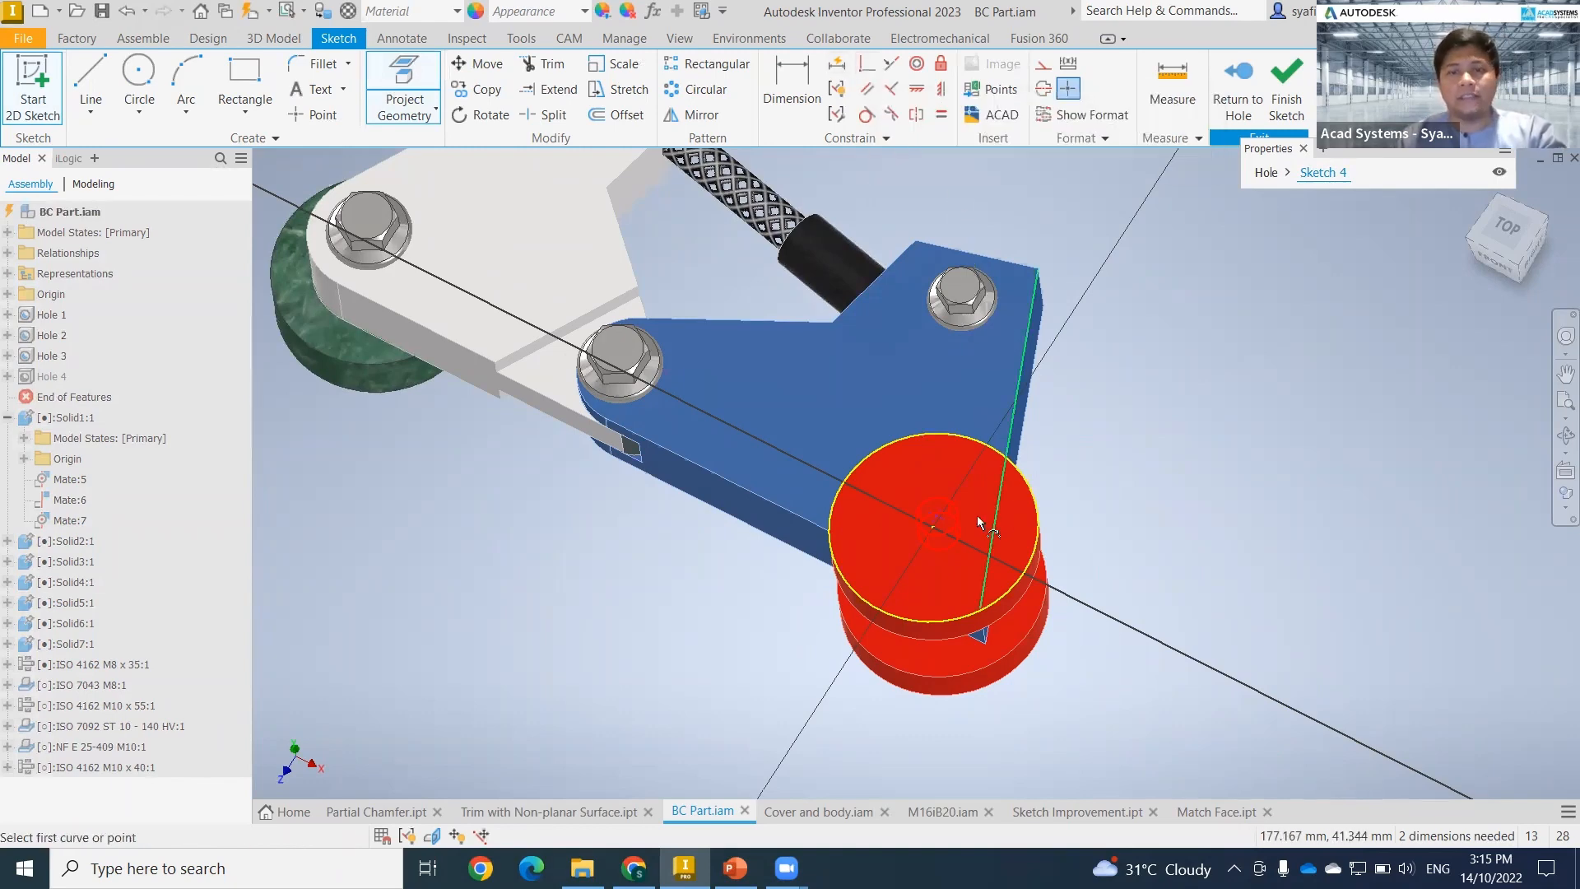
scroll(931, 530, "up", 2)
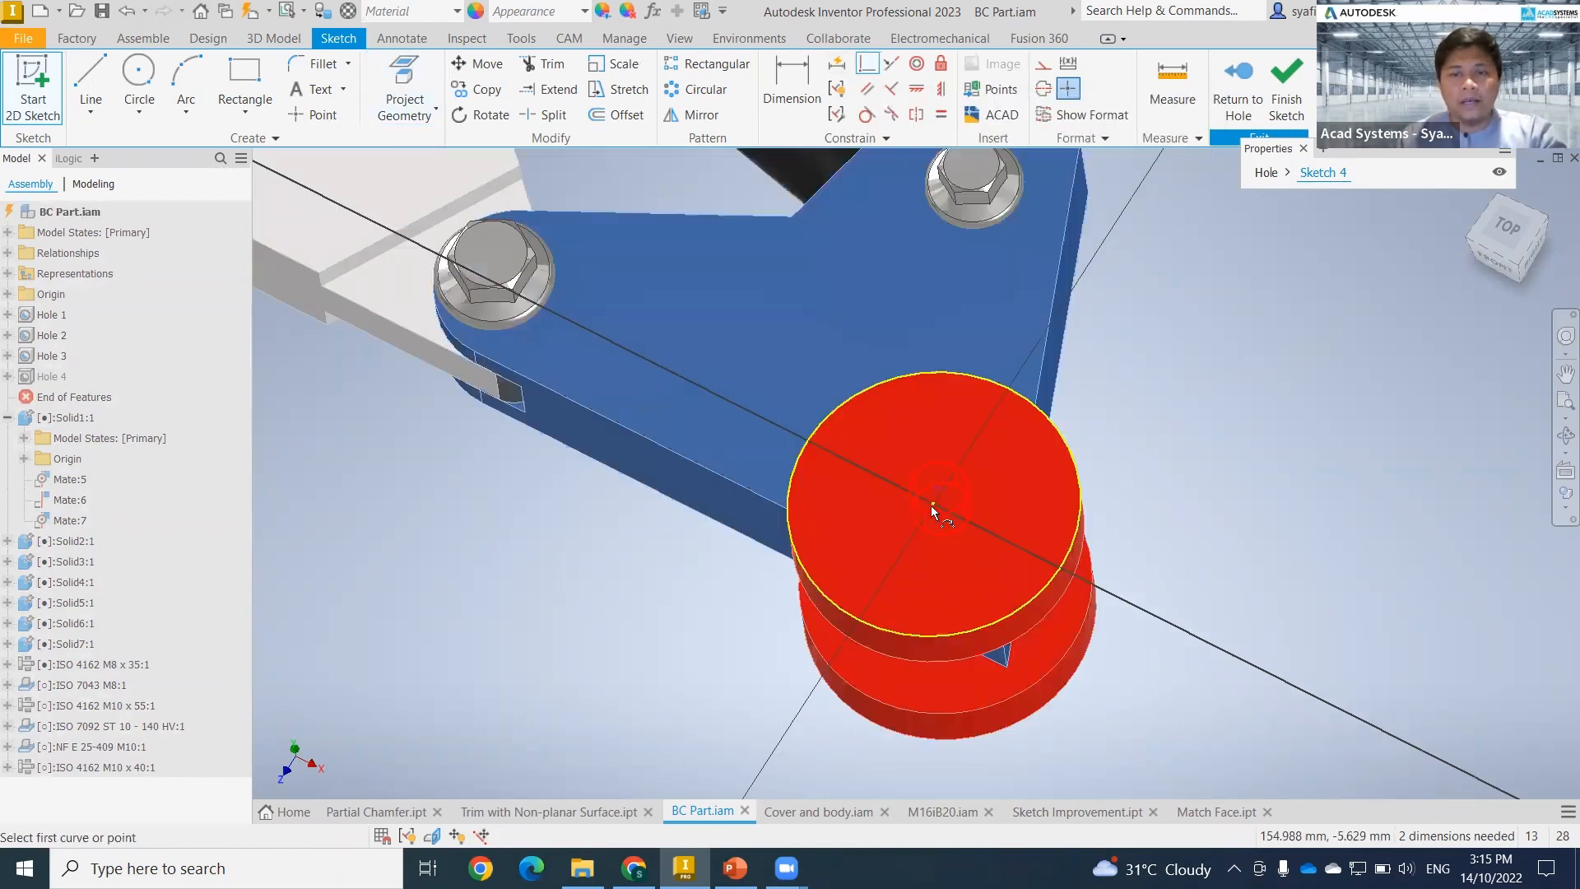
left_click(931, 503)
left_click(941, 490)
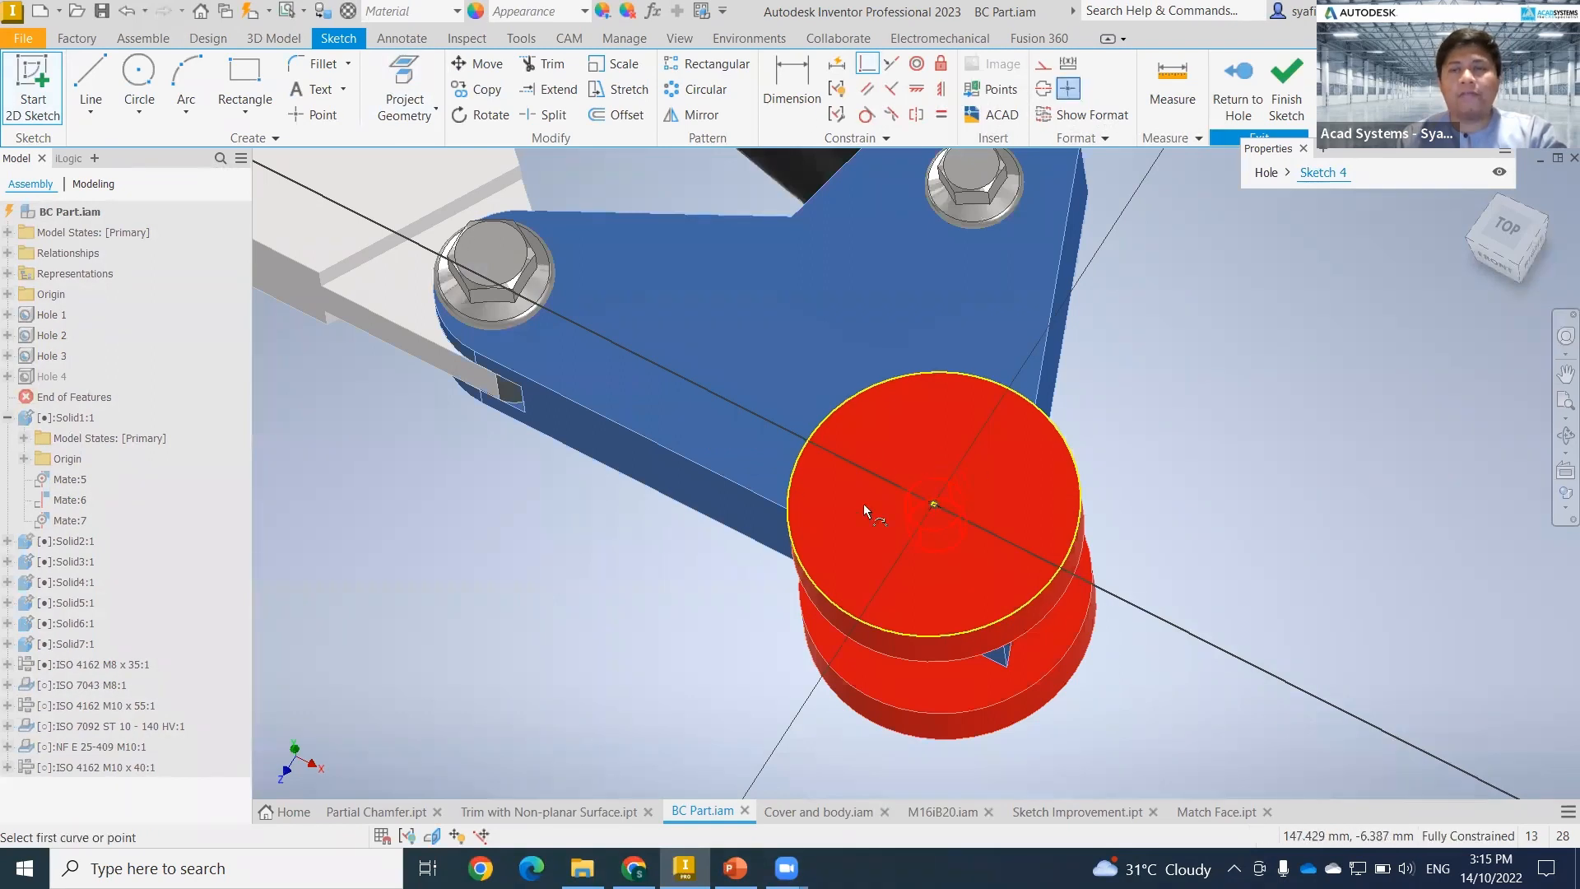
key("Escape")
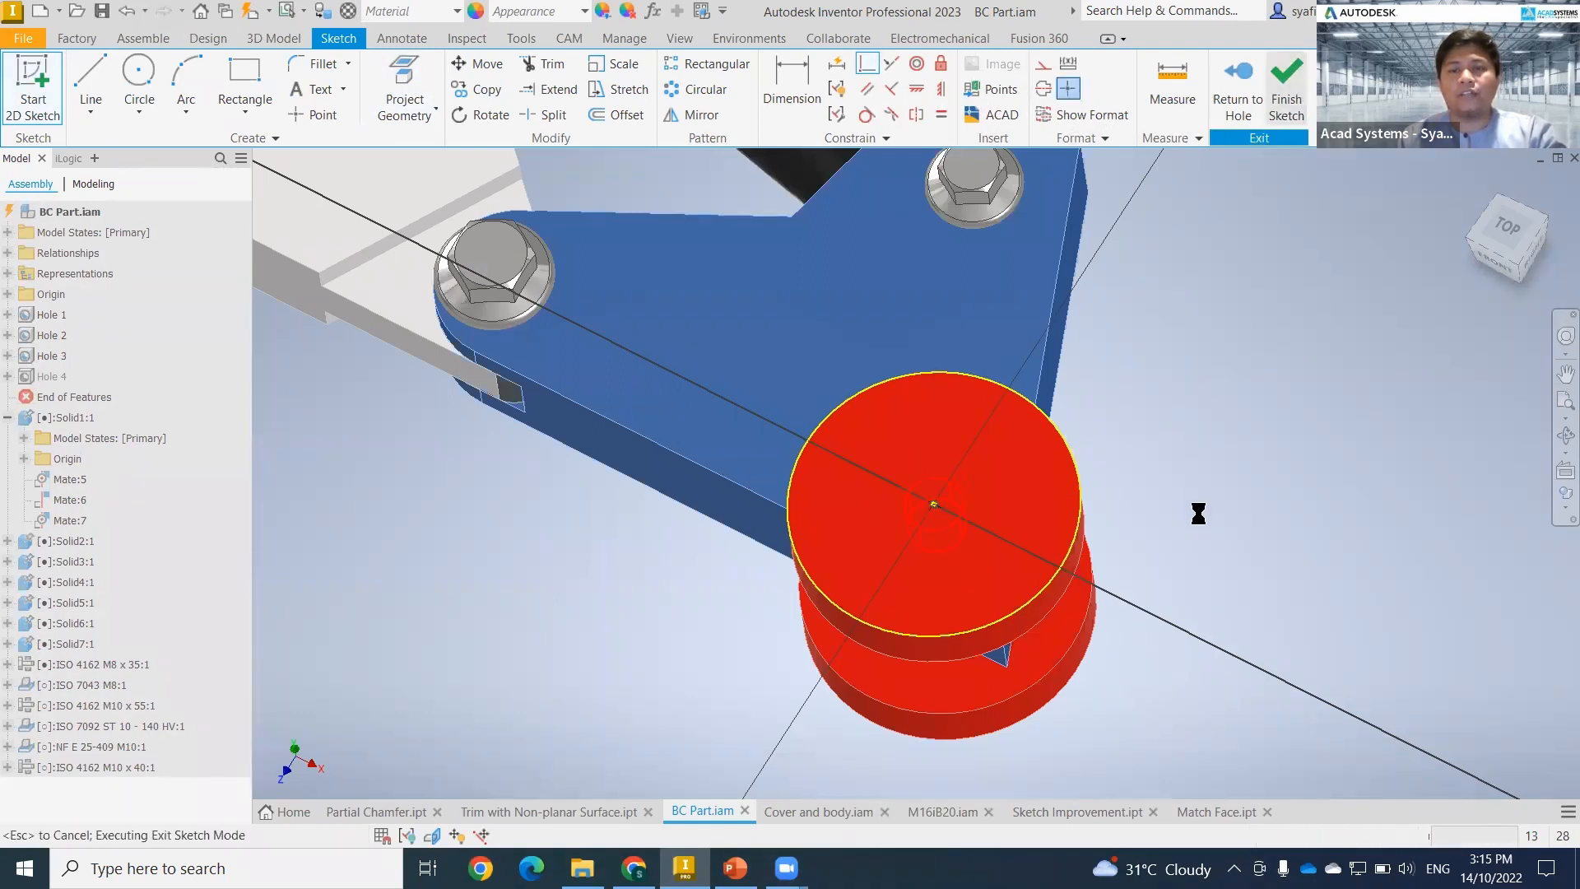
key("ctrl+Return")
- Examine the hole in the red discs up close and the whole assembly from several angles, and restore the home view
scroll(1198, 537, "up", 5)
scroll(1197, 547, "down", 3)
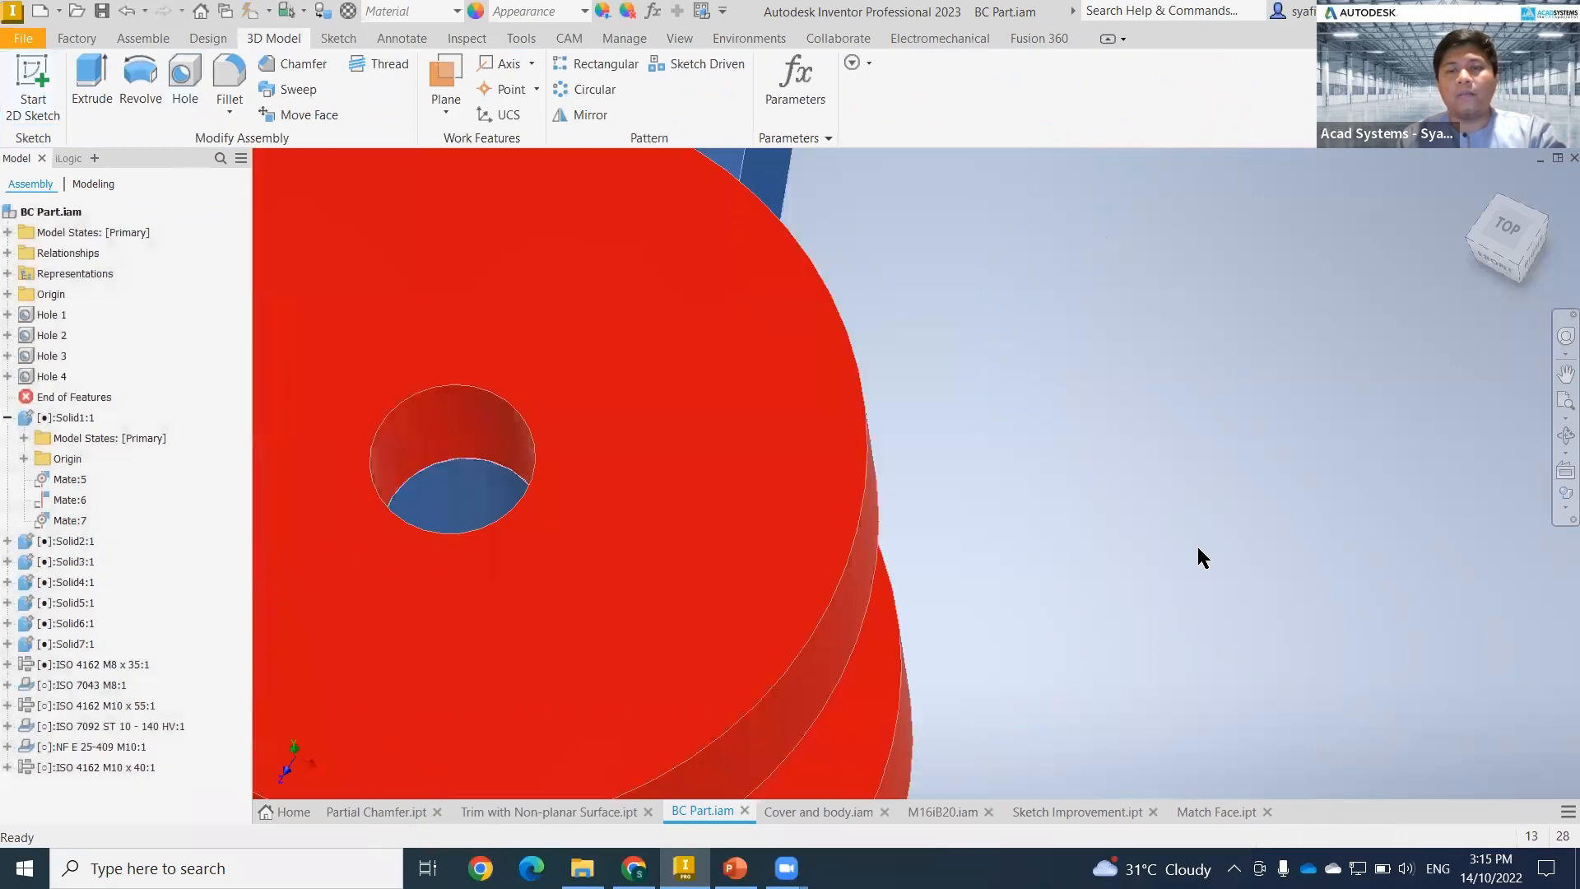
scroll(1197, 543, "down", 10)
middle_click_drag(1199, 518, 1284, 428, "shift")
left_click(1477, 197)
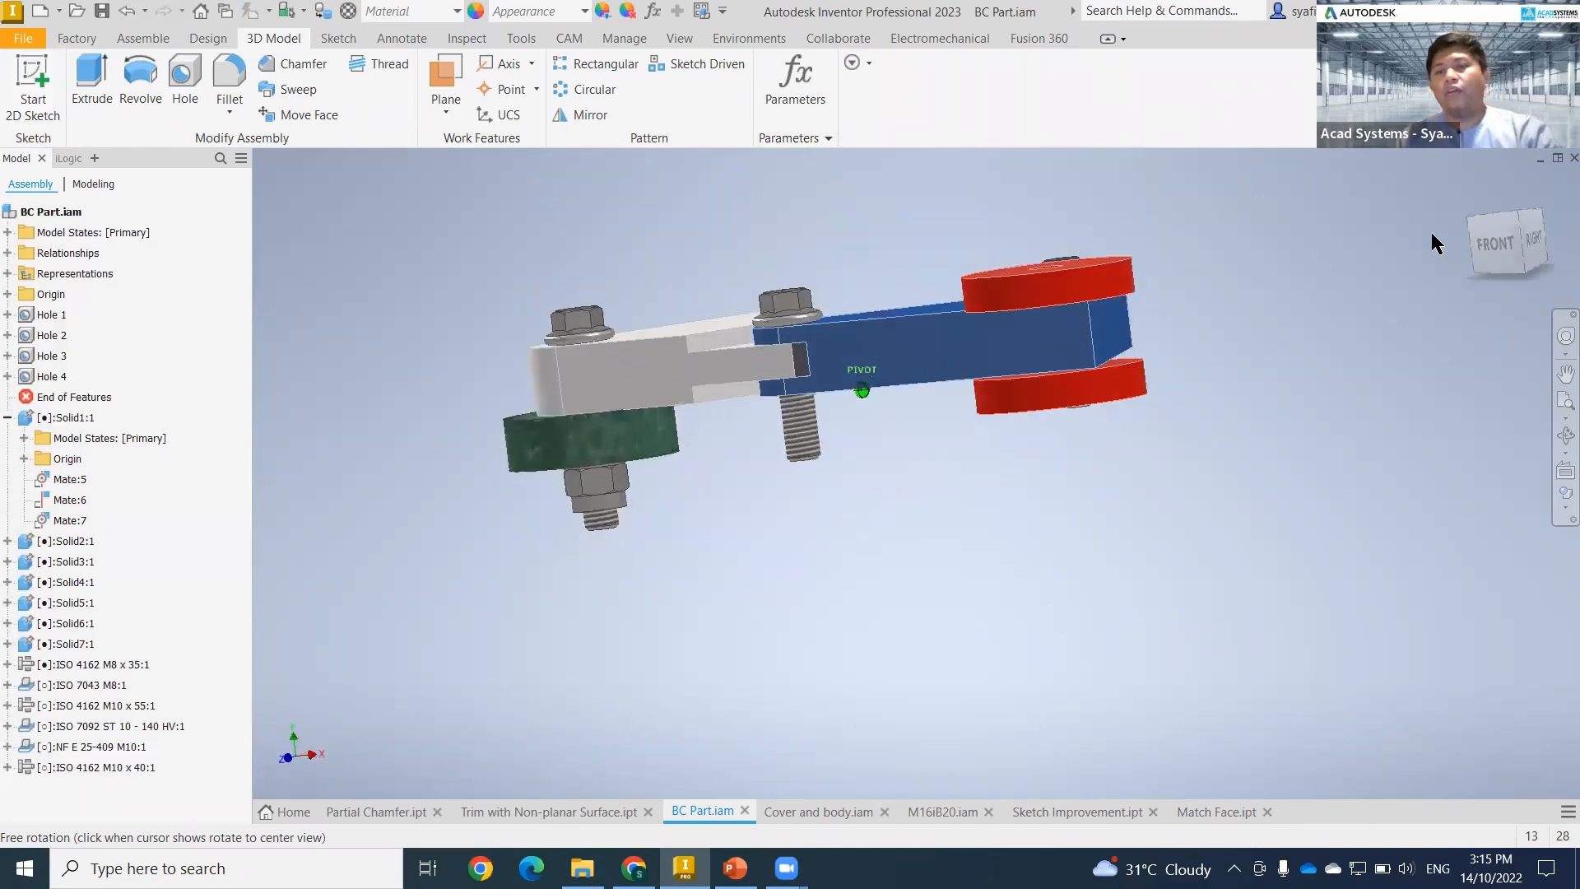
middle_click_drag(1000, 353, 635, 721, "shift")
key("F6")
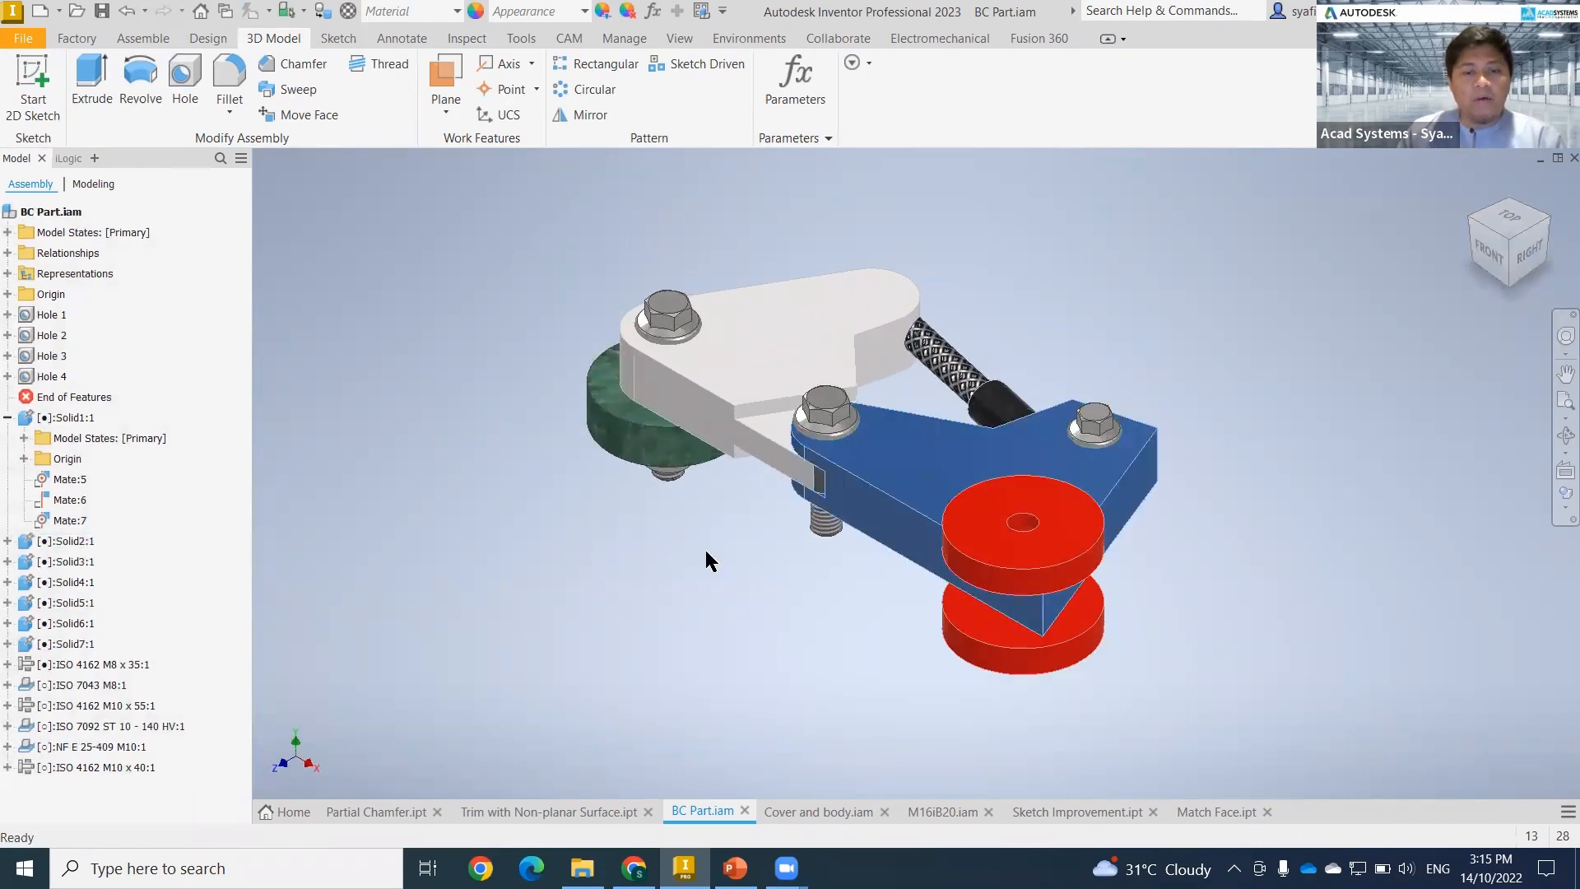
- Switch to PowerPoint to show the Making Sketching More Efficient slide, and return to Inventor
left_click(734, 868)
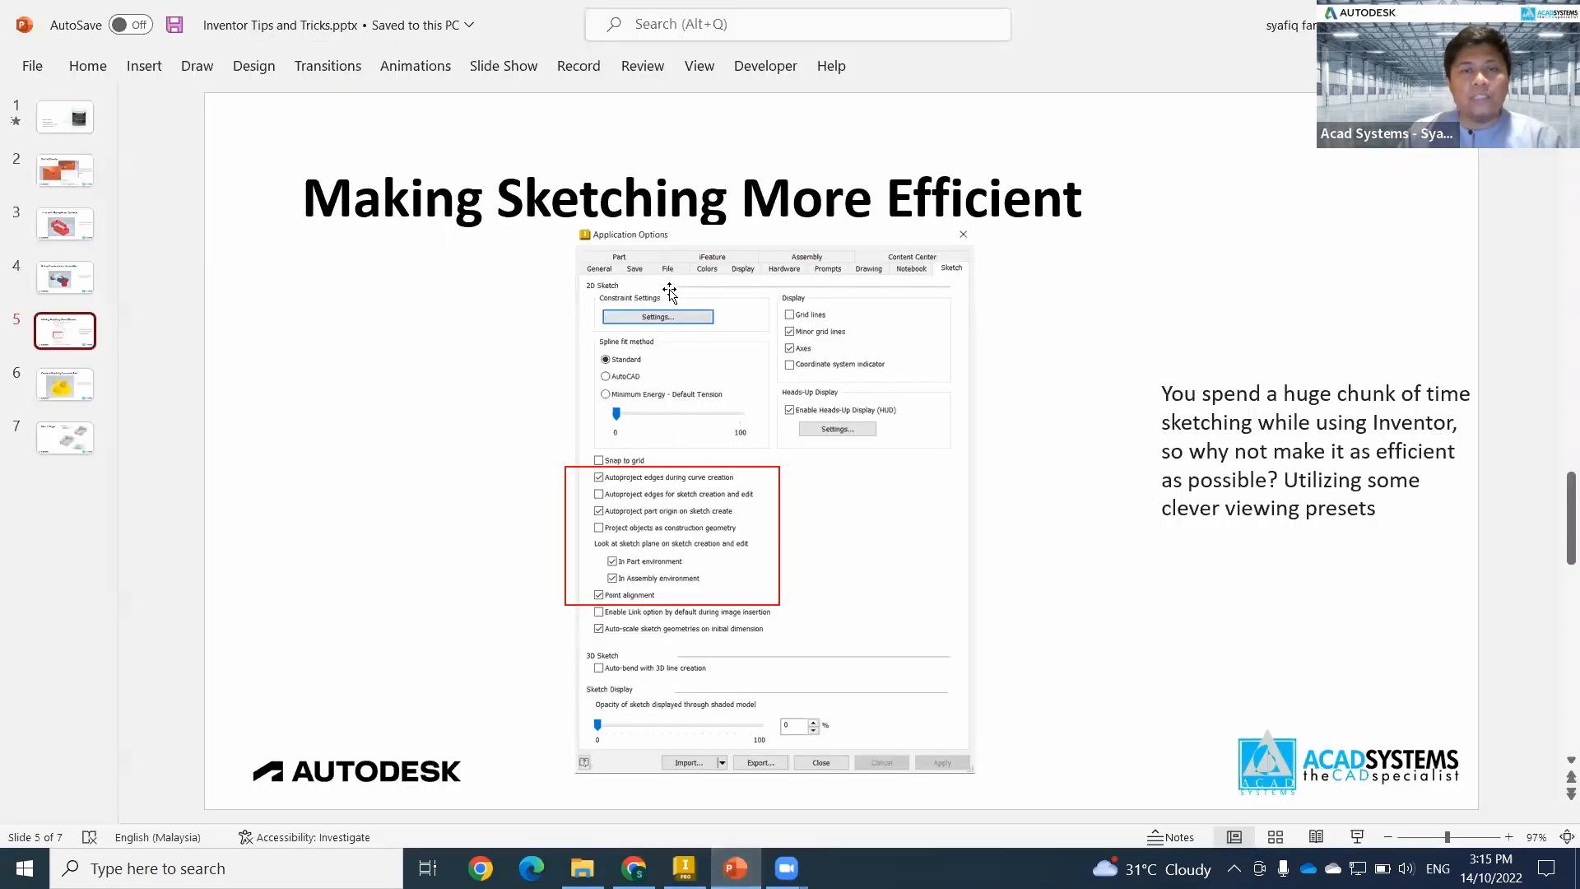
left_click(683, 868)
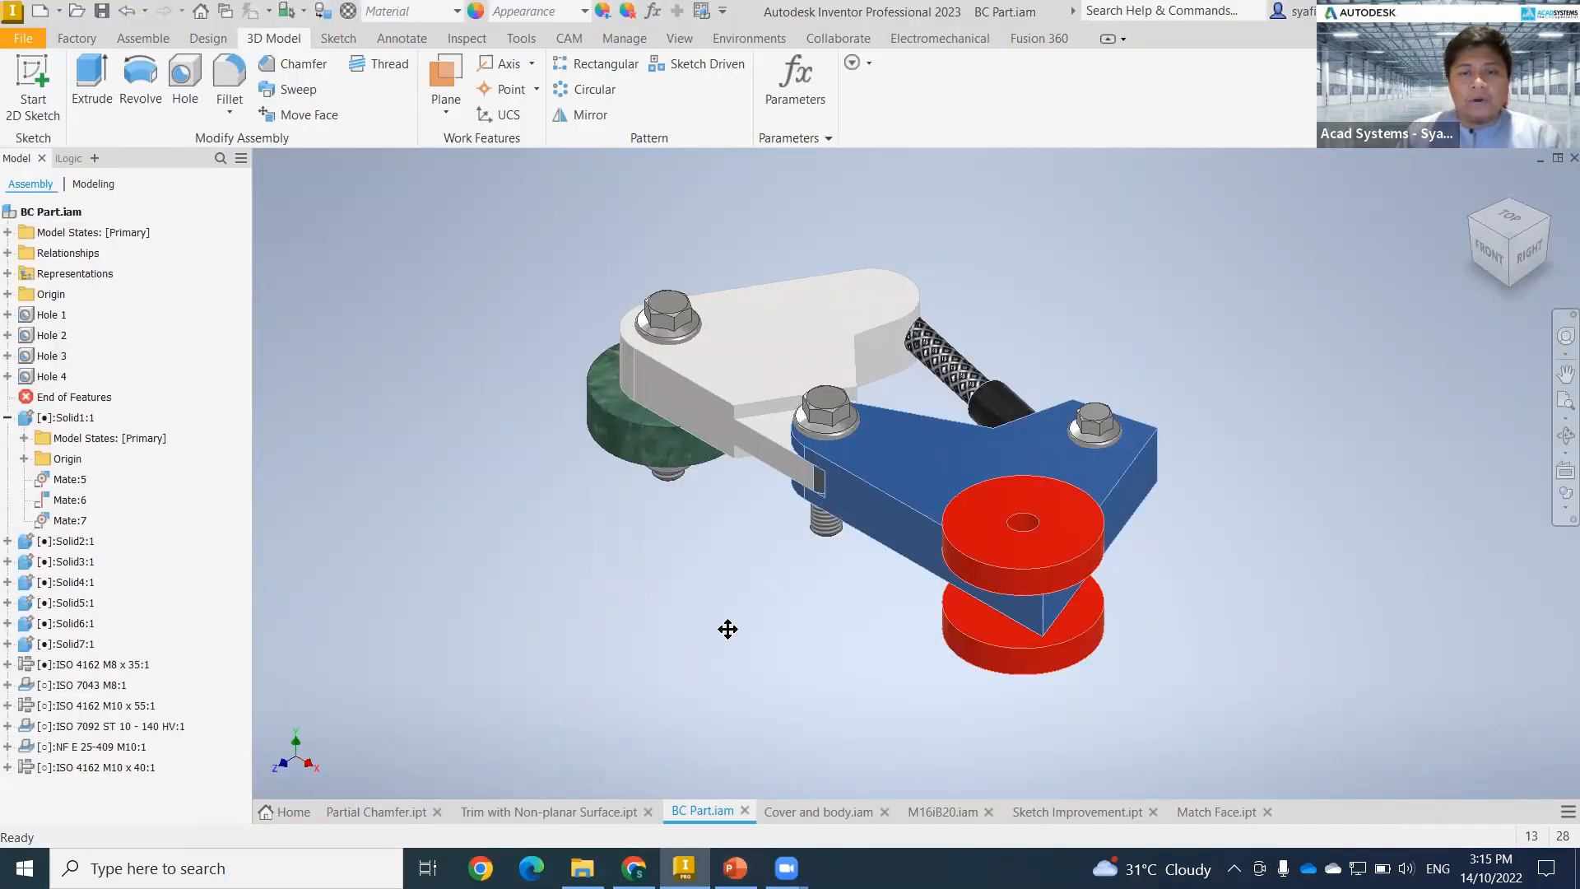
- Bring the Sketch Improvement.ipt part forward and restore its home view
left_click(943, 812)
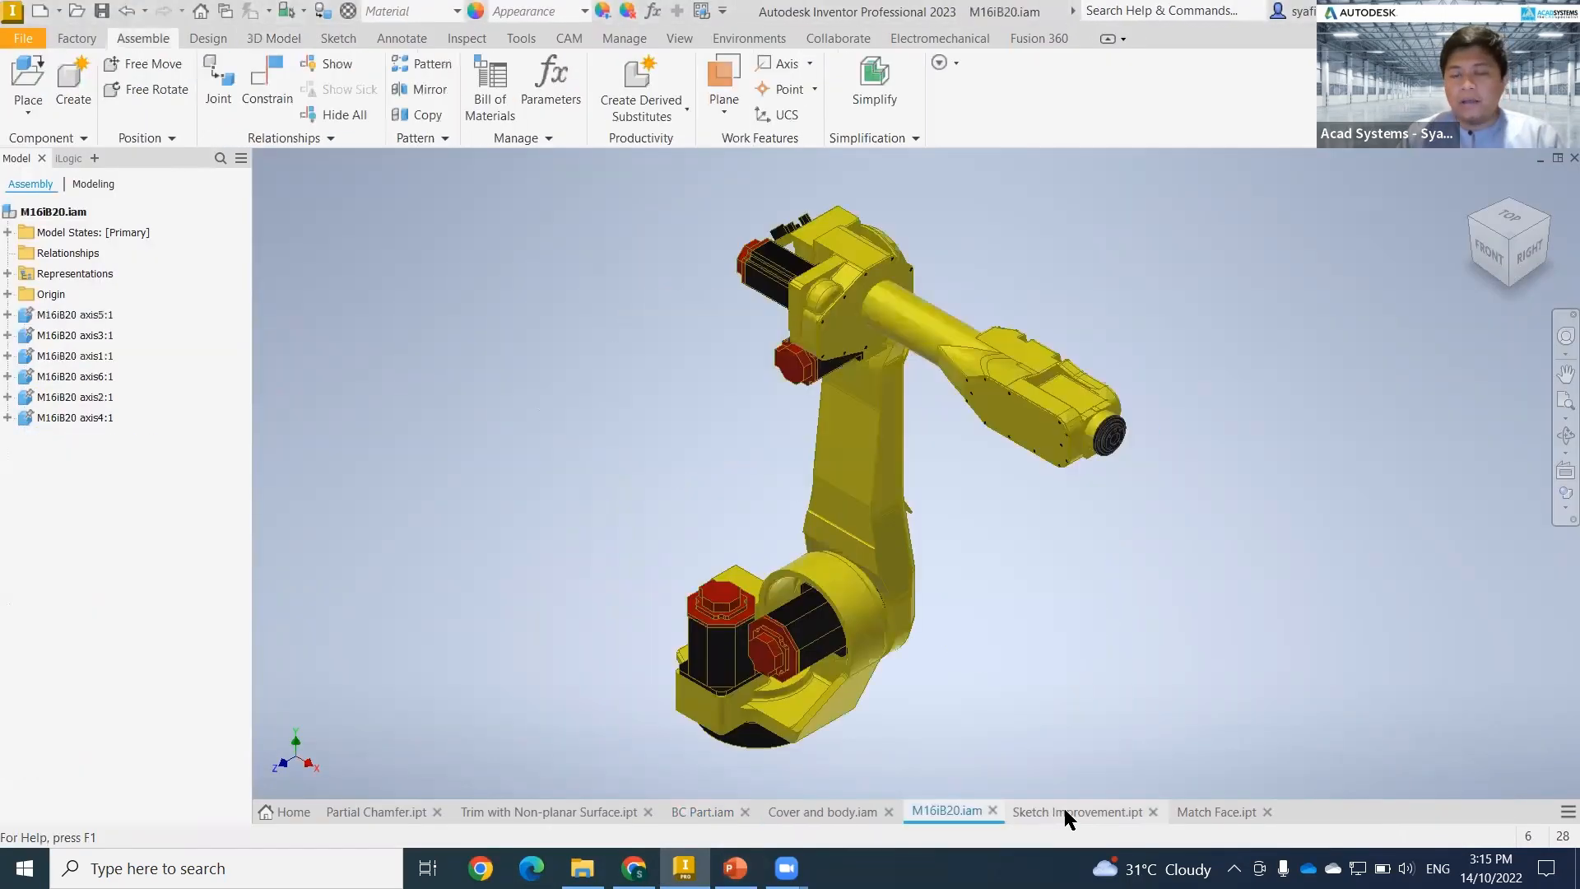
left_click(1073, 813)
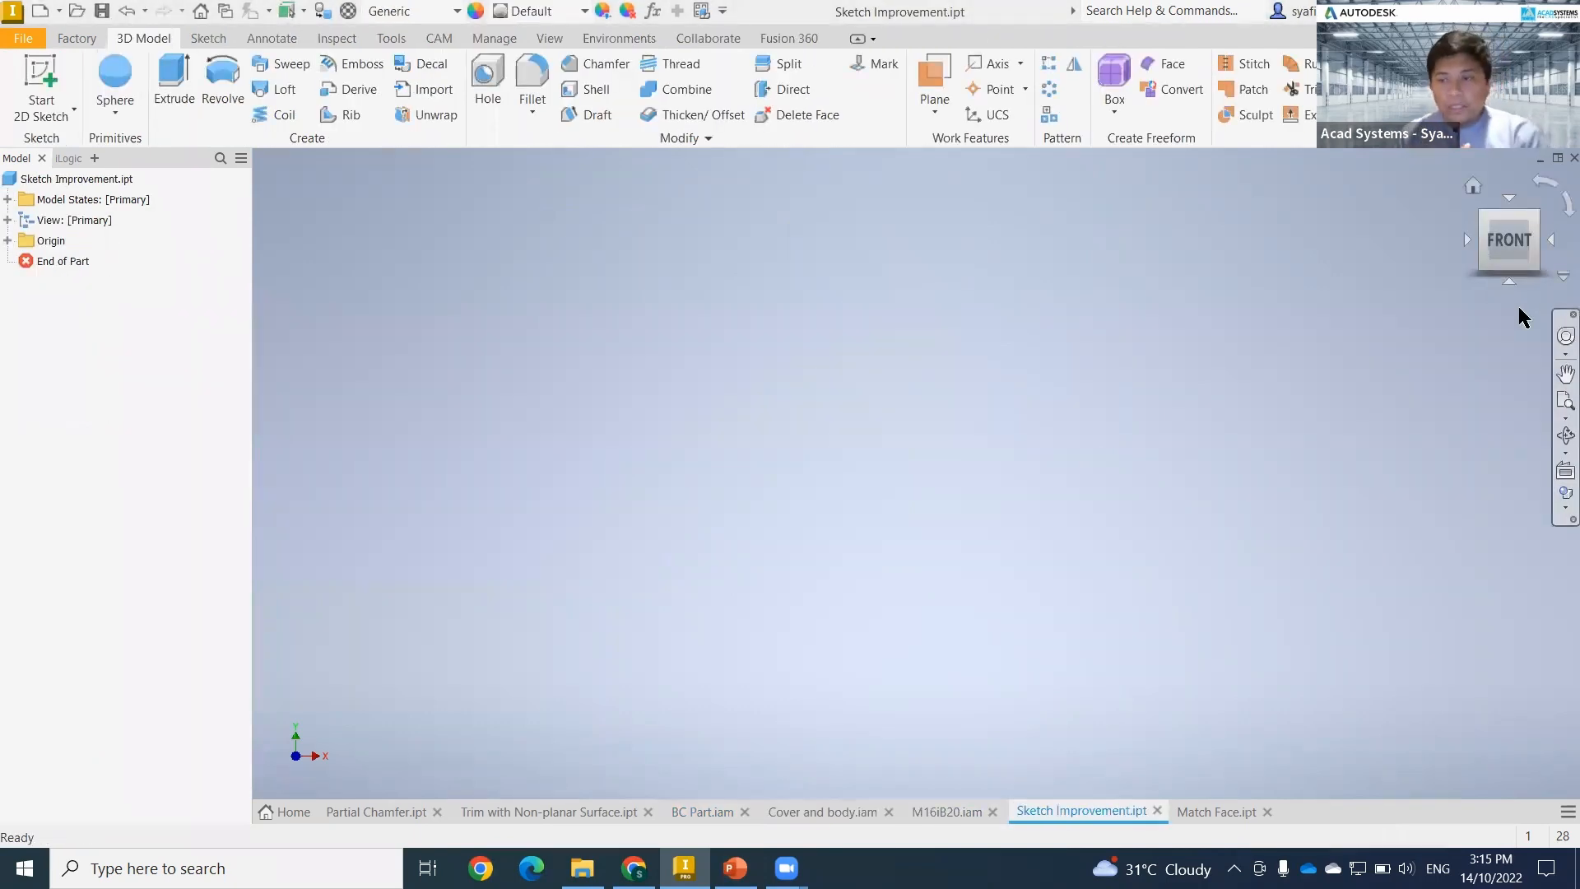
left_click(1473, 186)
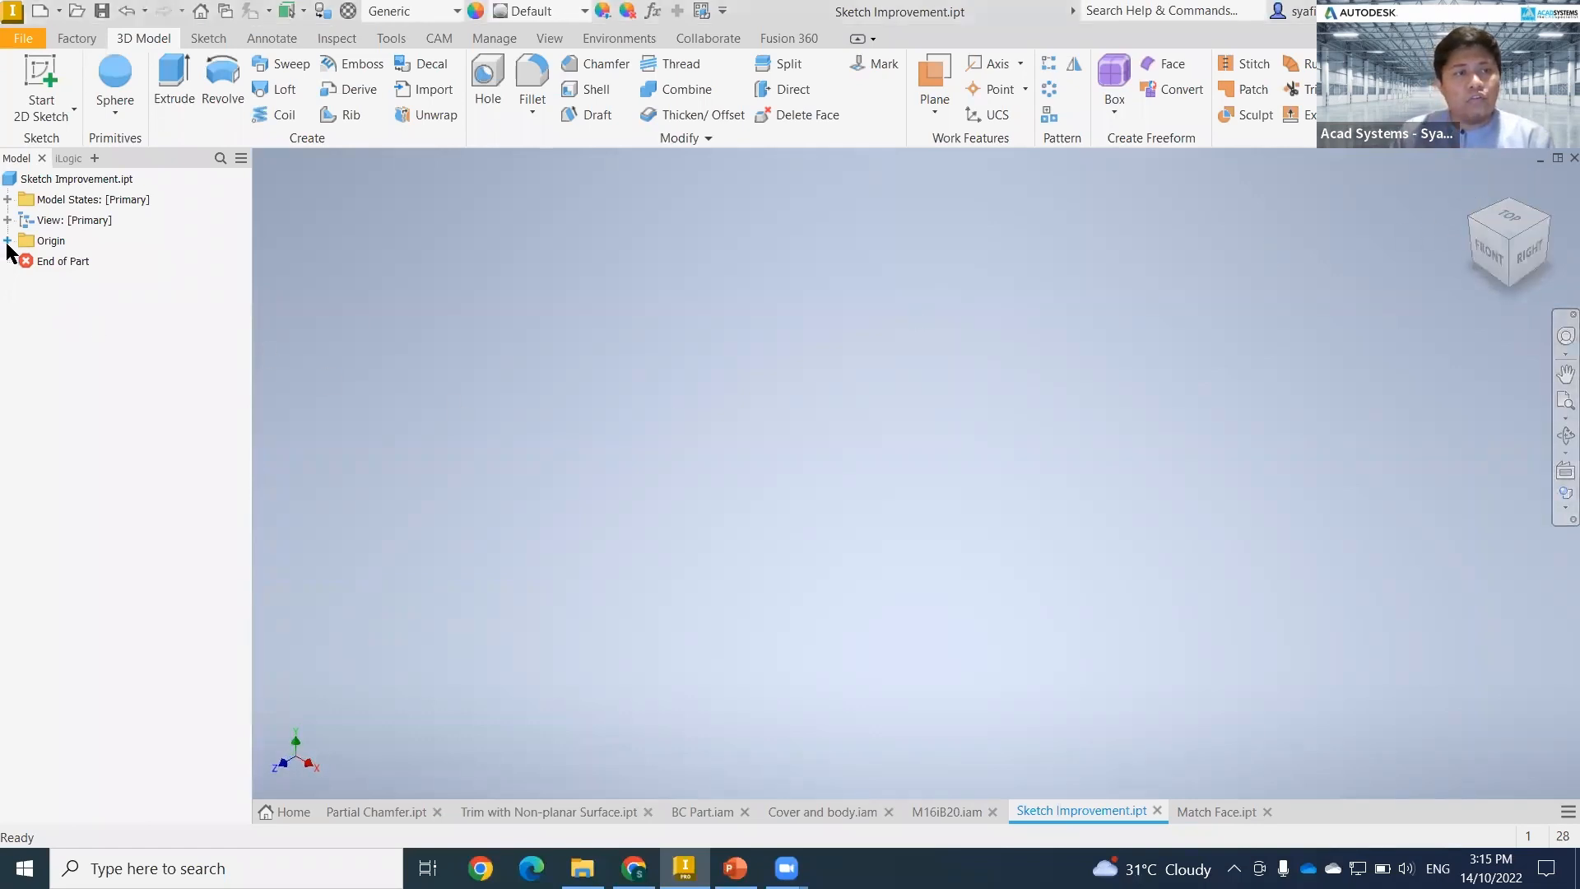
- Expand the part's origin geometry and make the XY plane visible
left_click(32, 242)
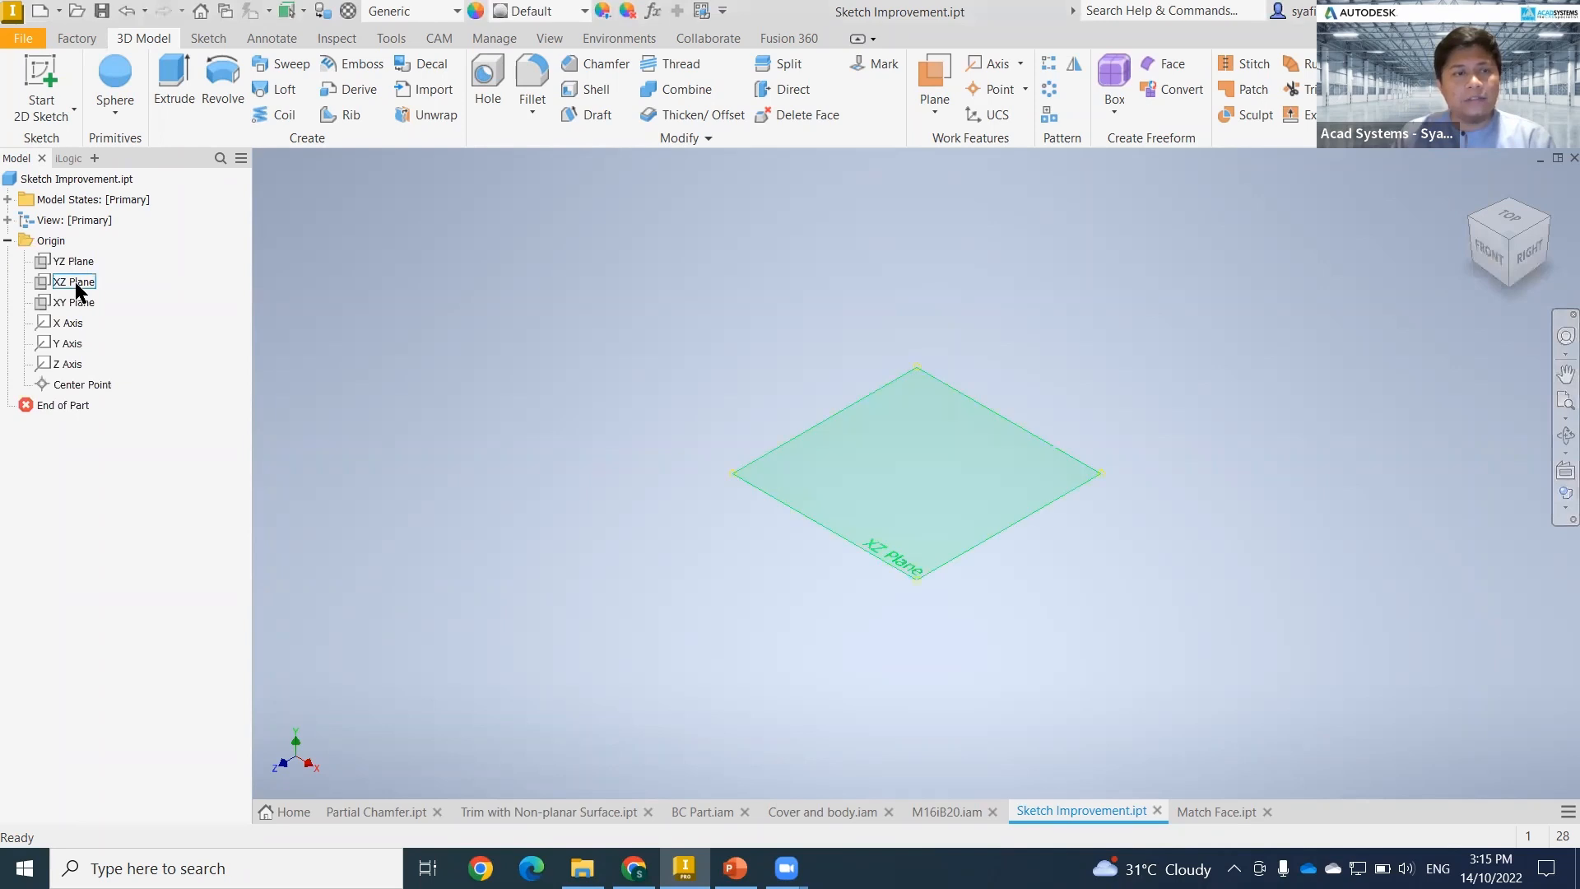
left_click(74, 281)
left_click(68, 301)
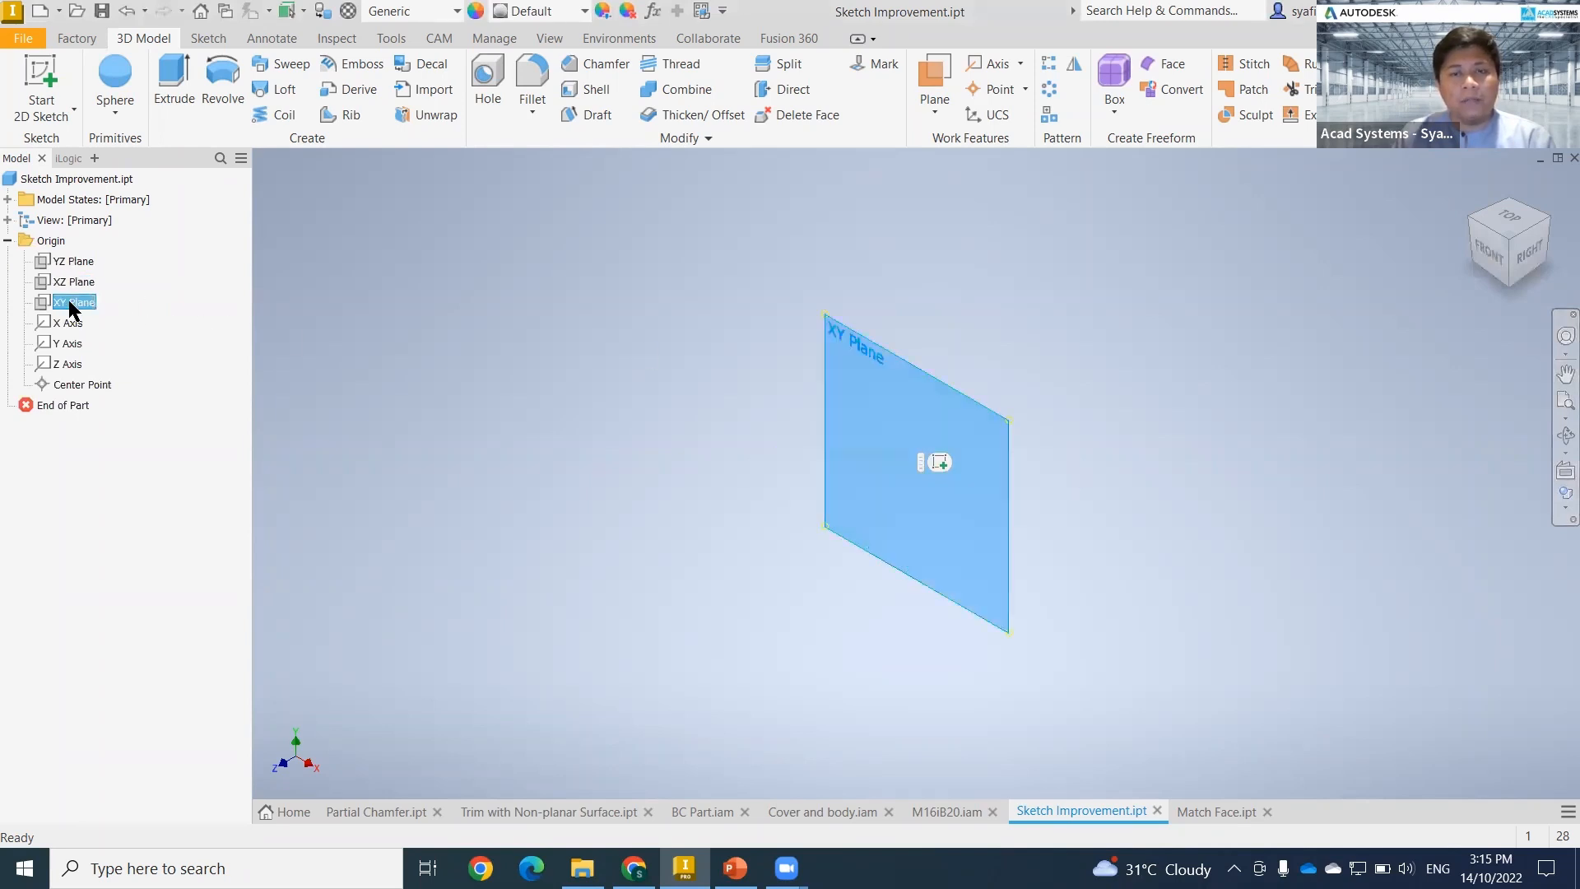
right_click(61, 301)
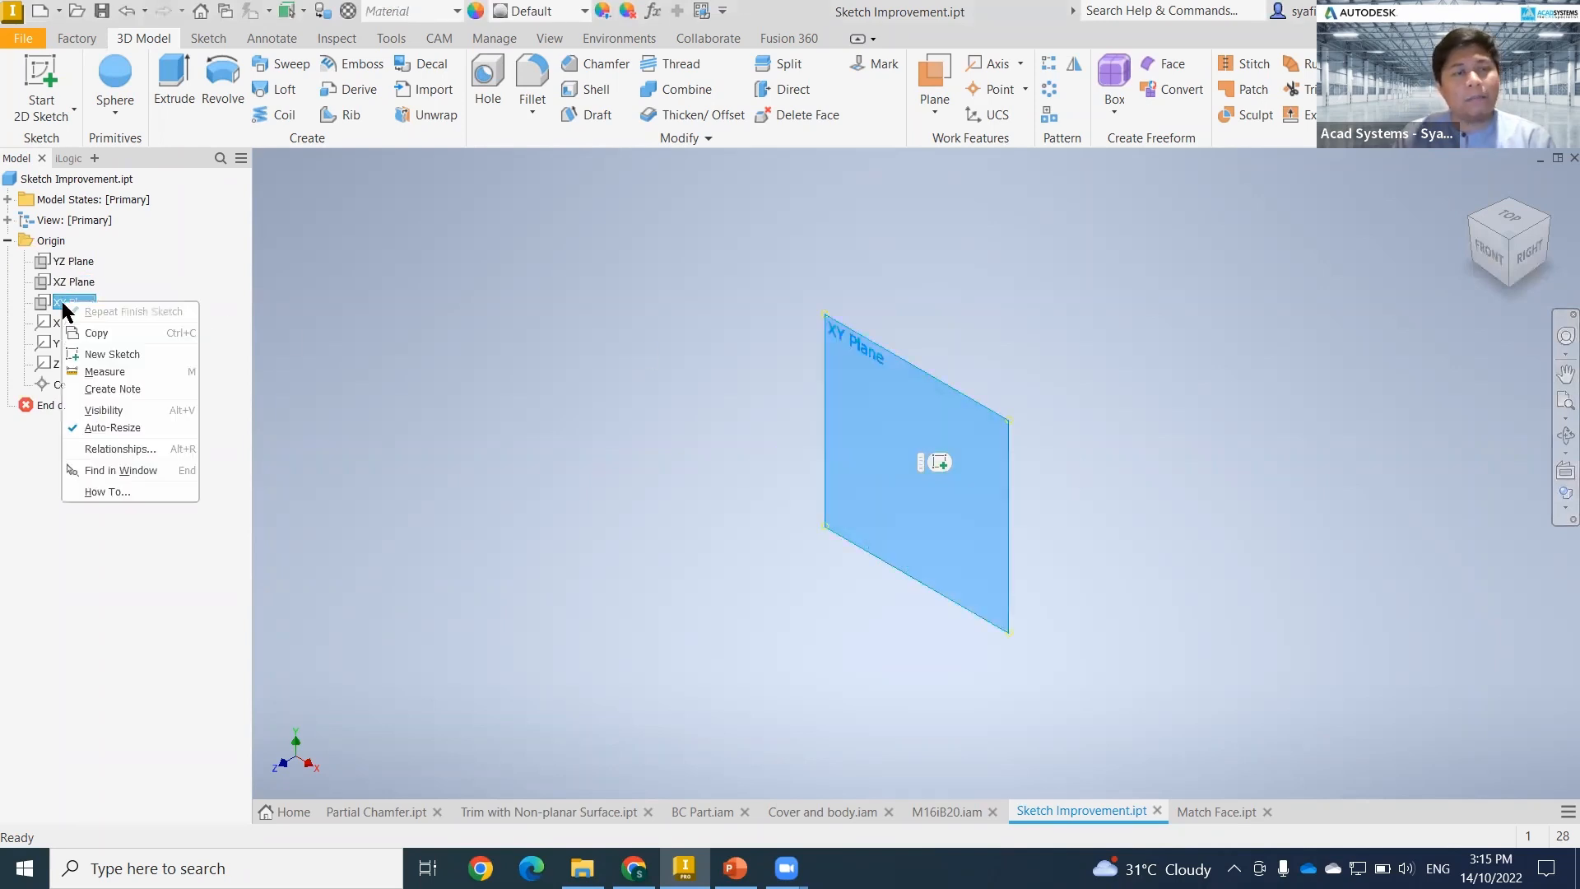
left_click(104, 411)
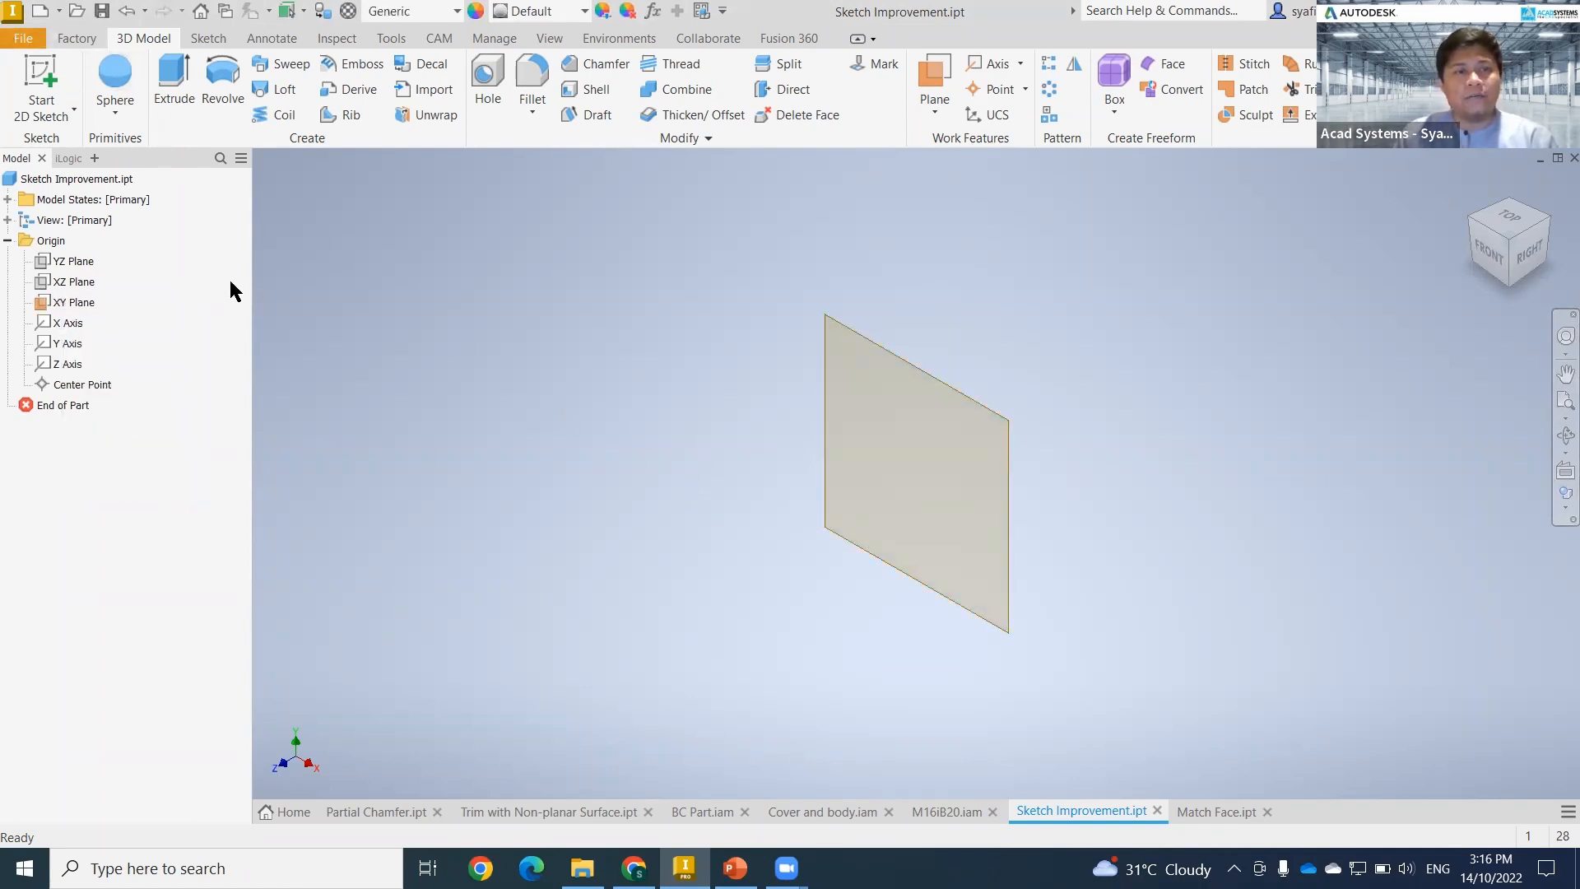
- Examine the sketch settings in Application Options, including the options for looking at the sketch plane, and close the dialog
left_click(22, 39)
left_click(183, 602)
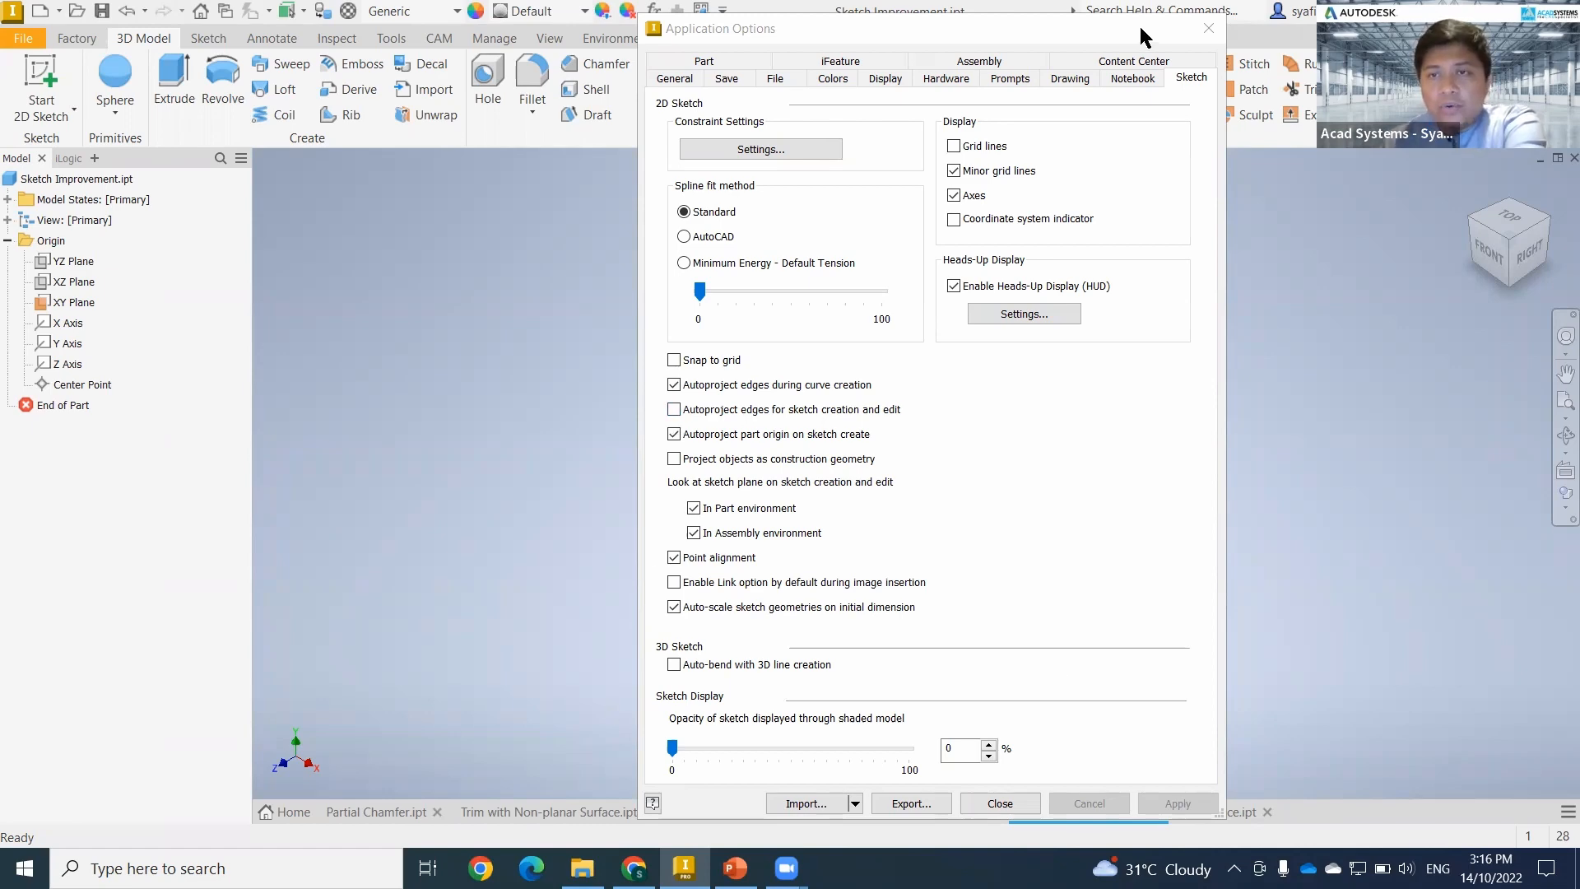
left_click_drag(1140, 37, 1561, 26)
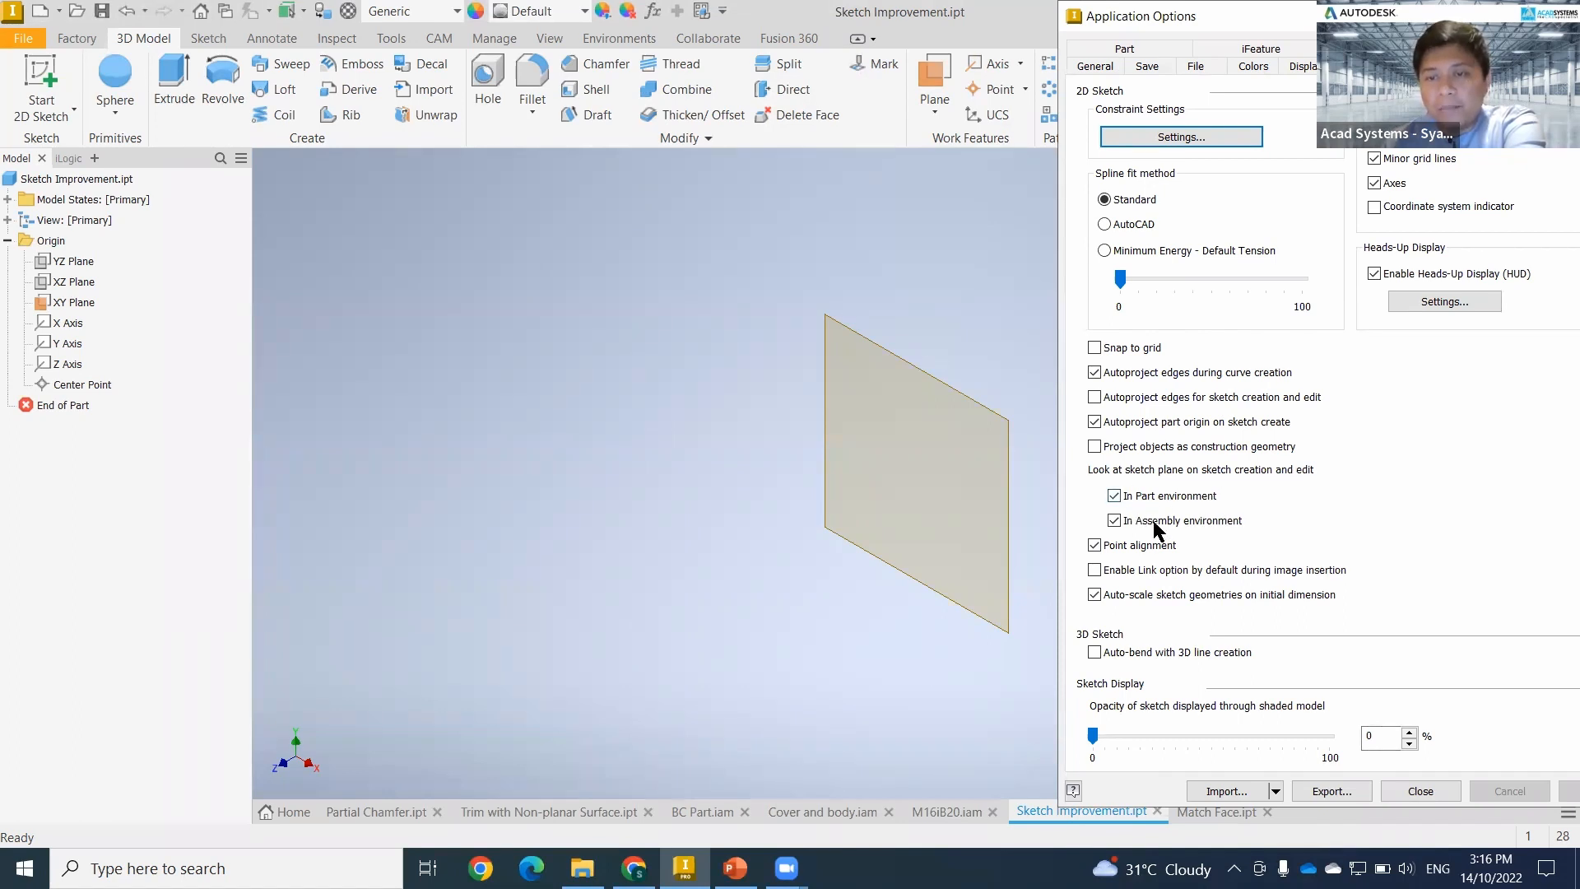
left_click(1417, 793)
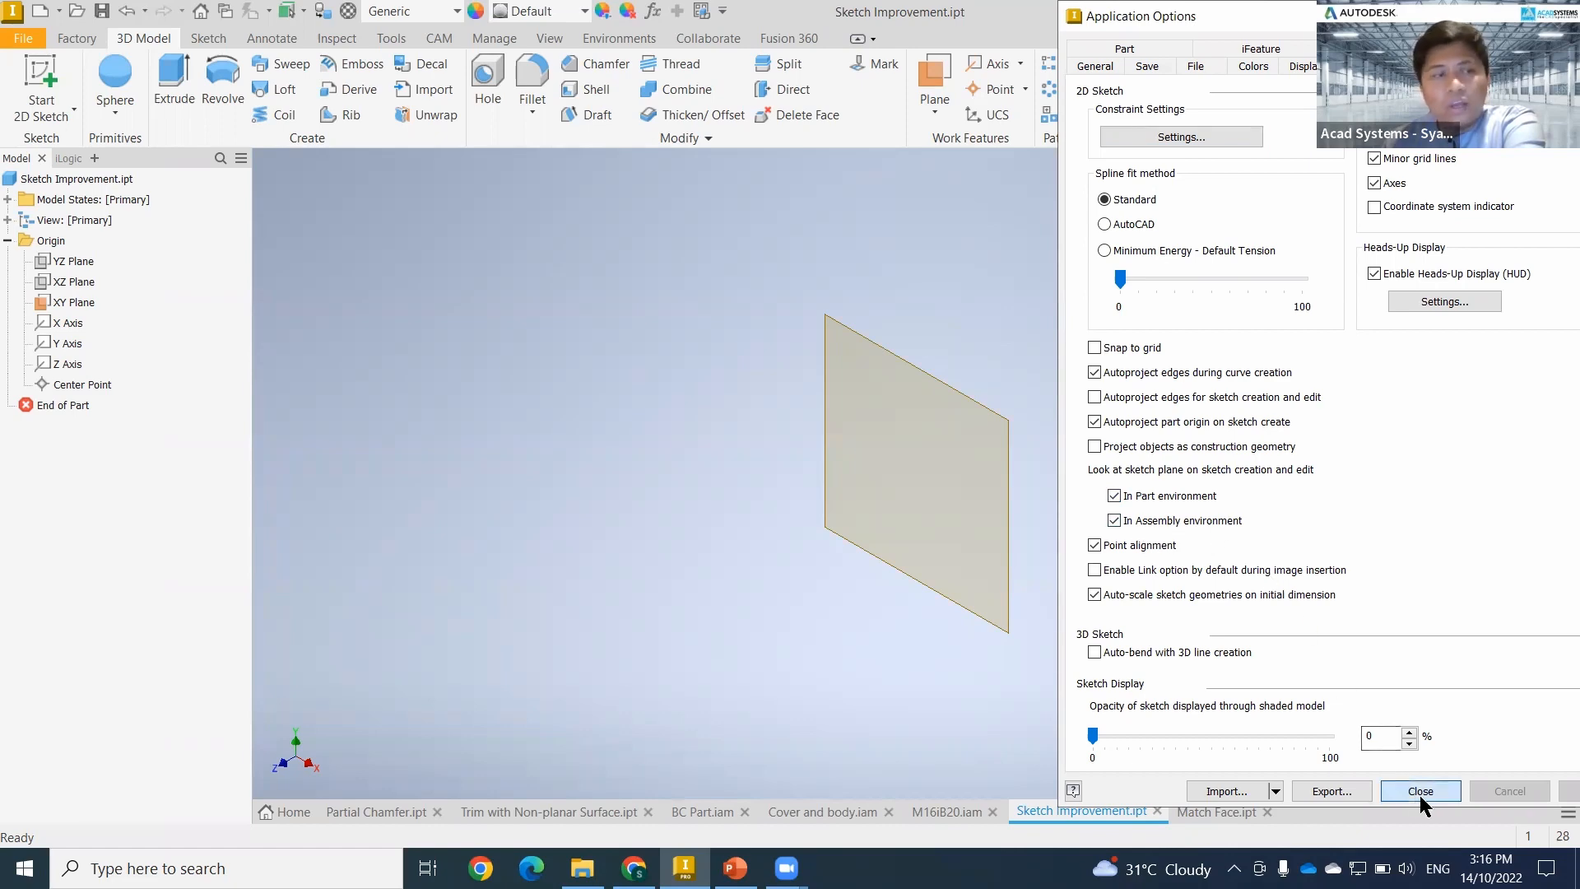
- Create a new sketch on the XY plane and finish it without drawing anything
left_click(78, 302)
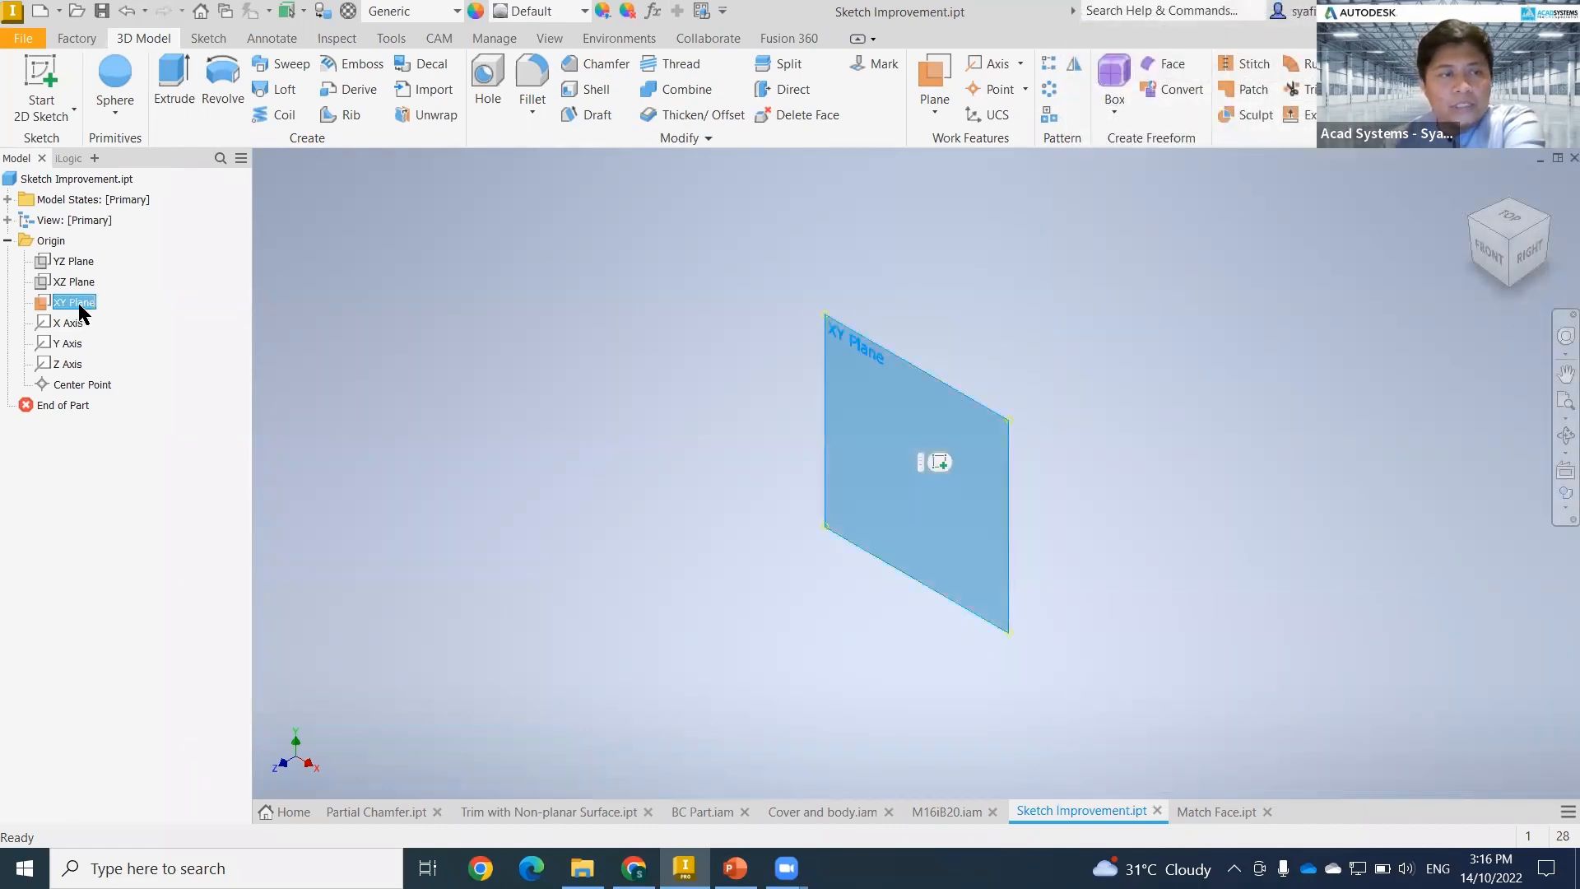
right_click(77, 302)
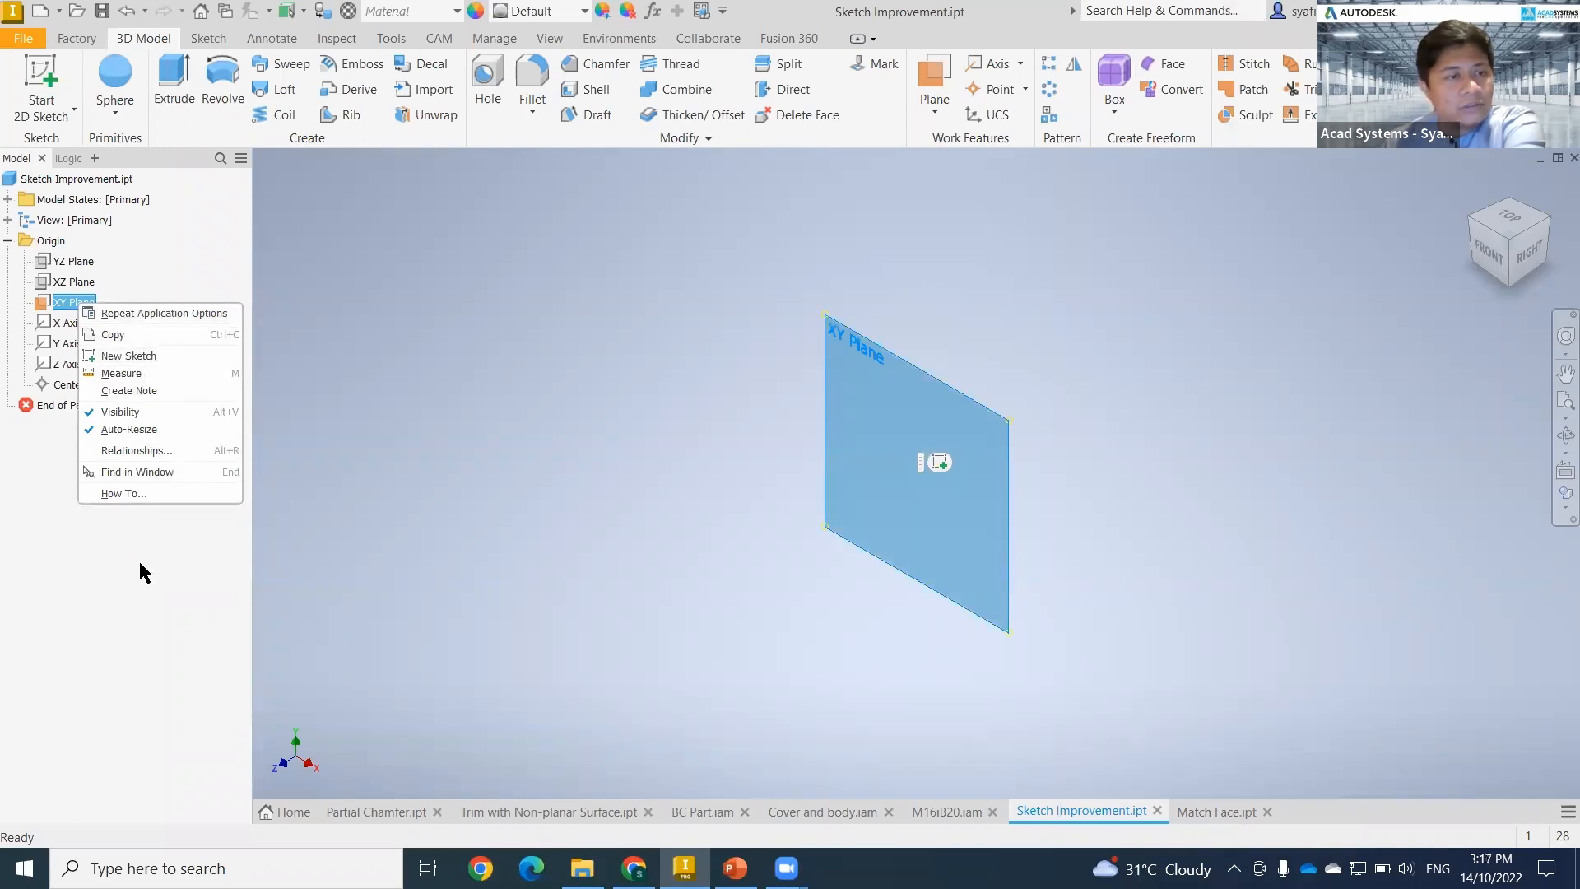
left_click(132, 356)
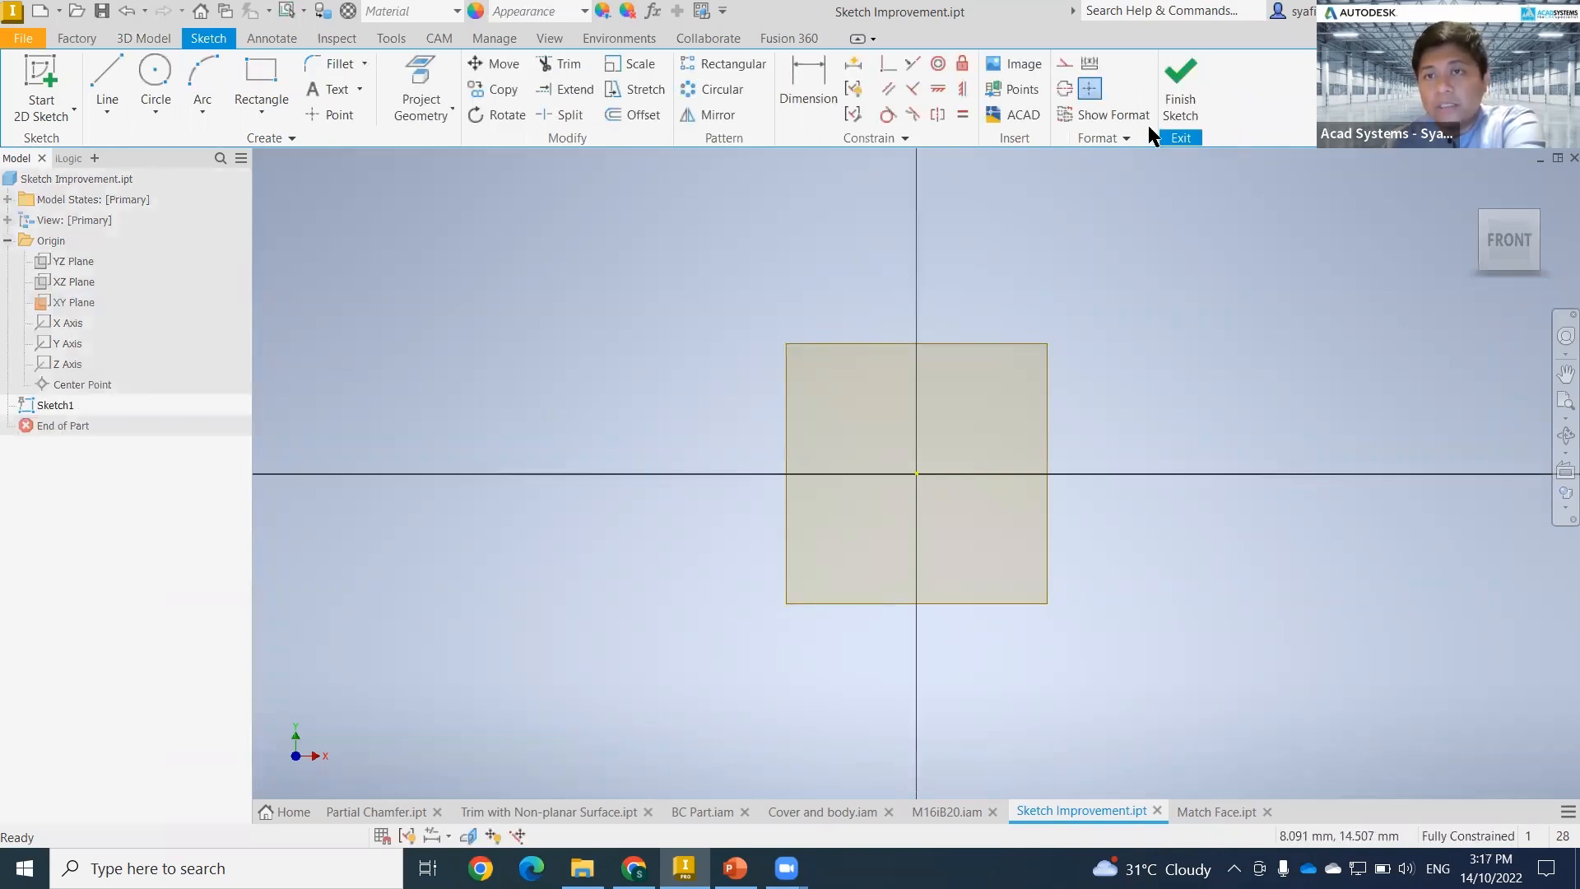
left_click(1185, 106)
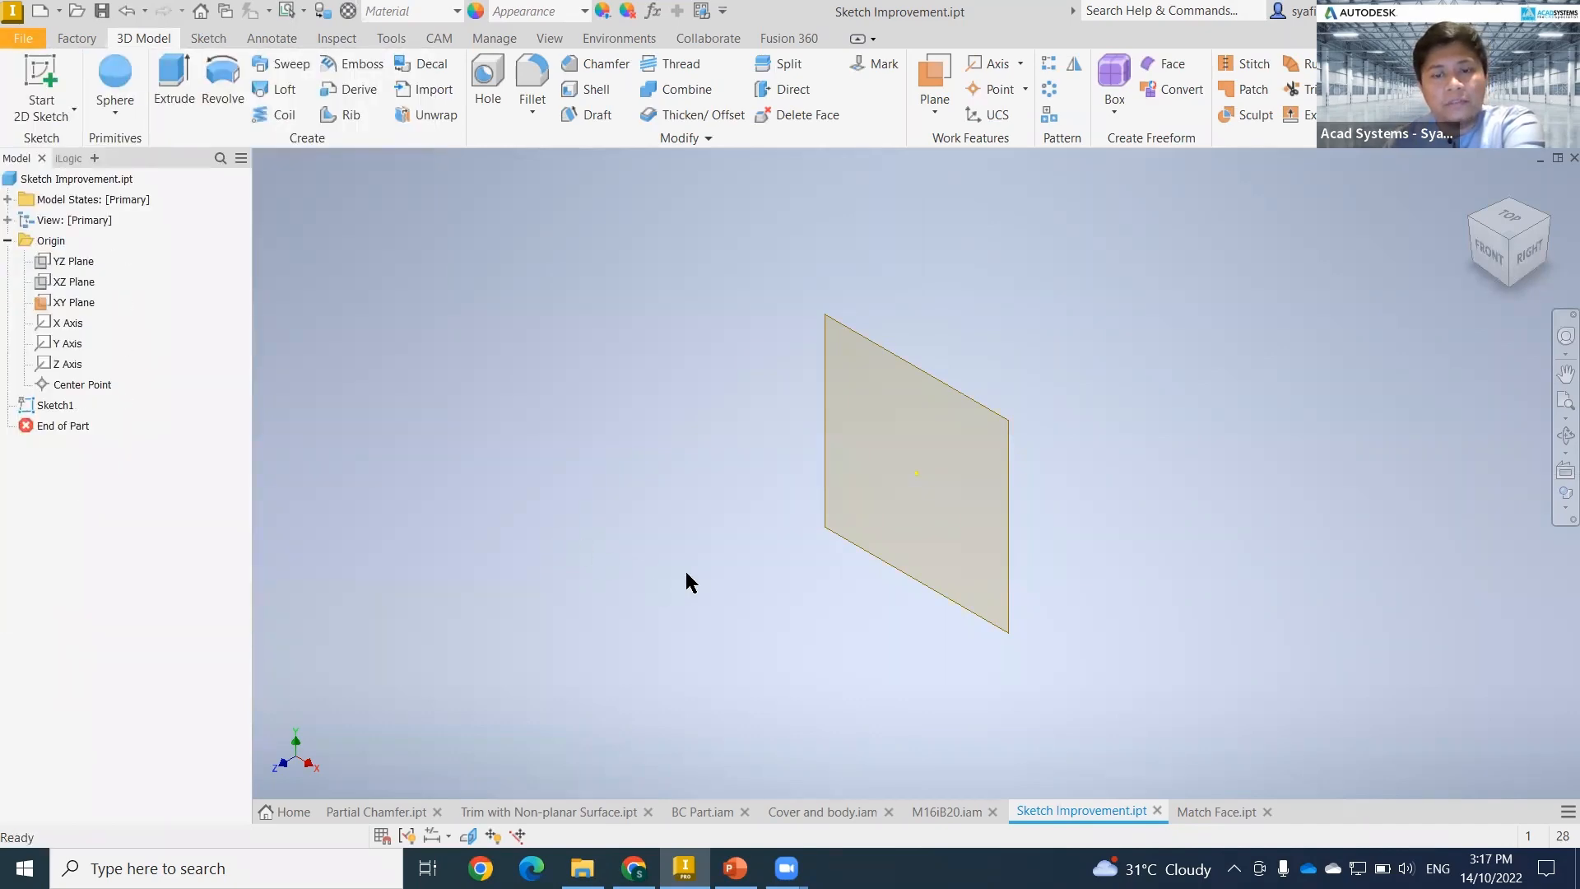
- Turn off looking at the sketch plane on sketch creation and edit for both the part and assembly environments in Application Options
left_click(82, 38)
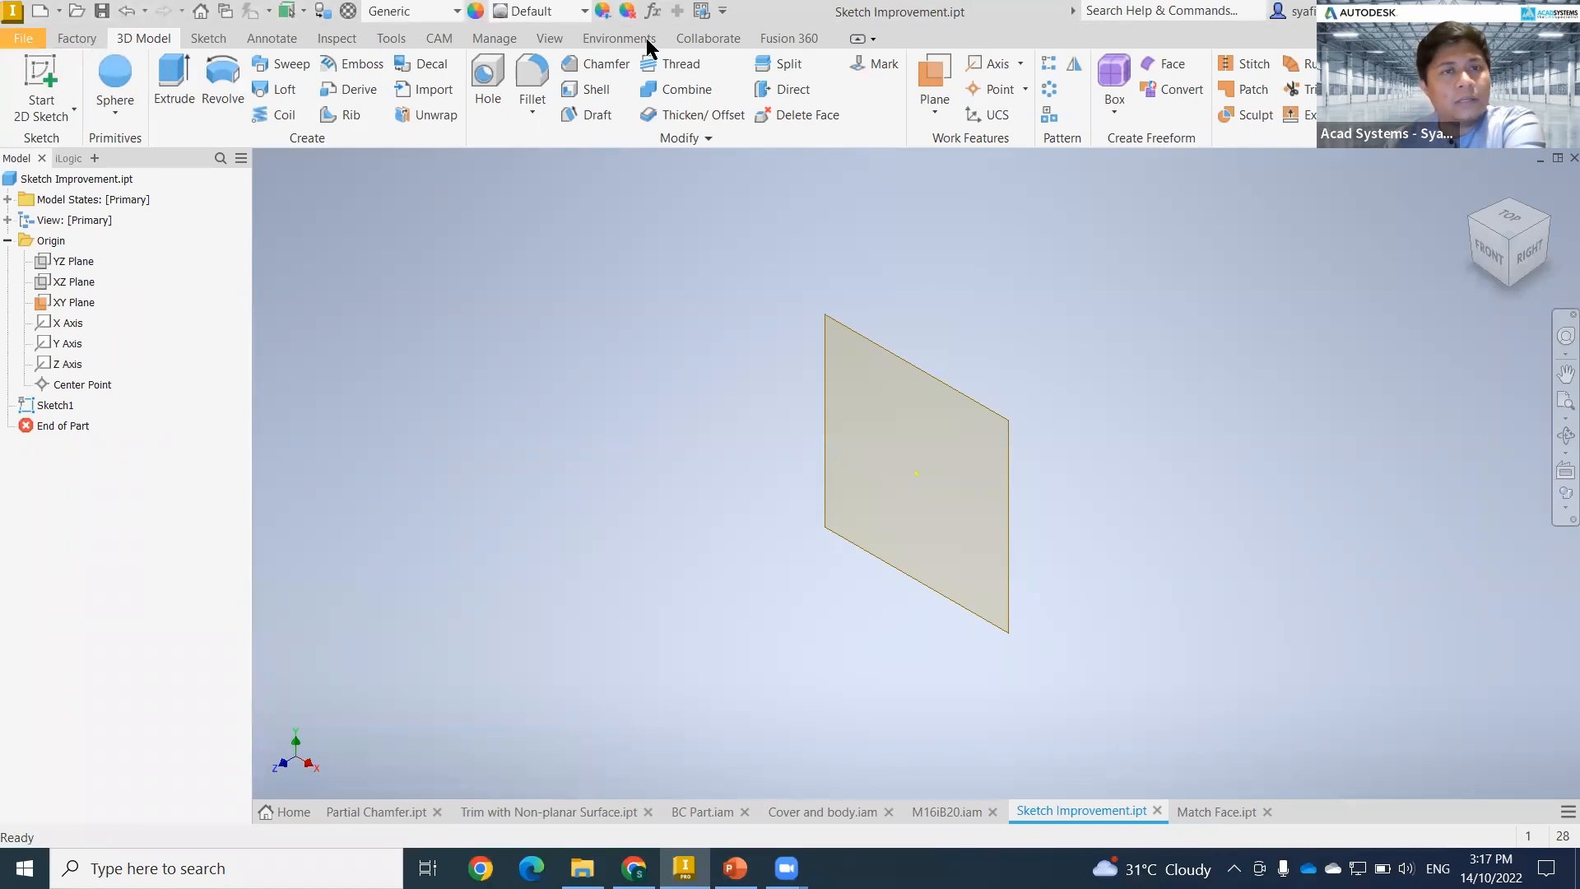
left_click(492, 38)
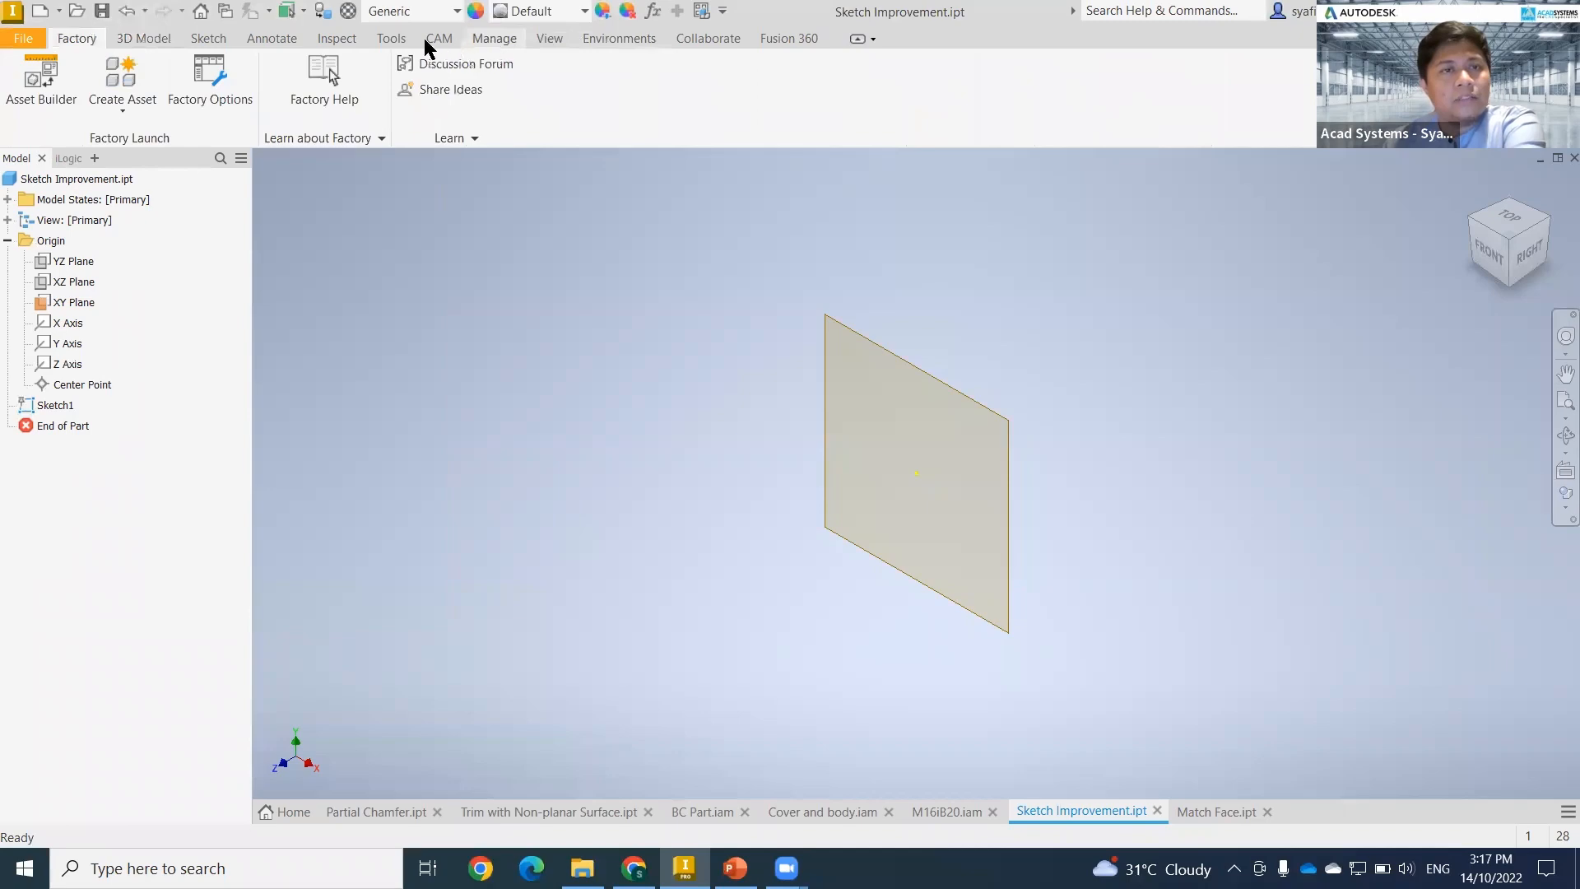
left_click(382, 39)
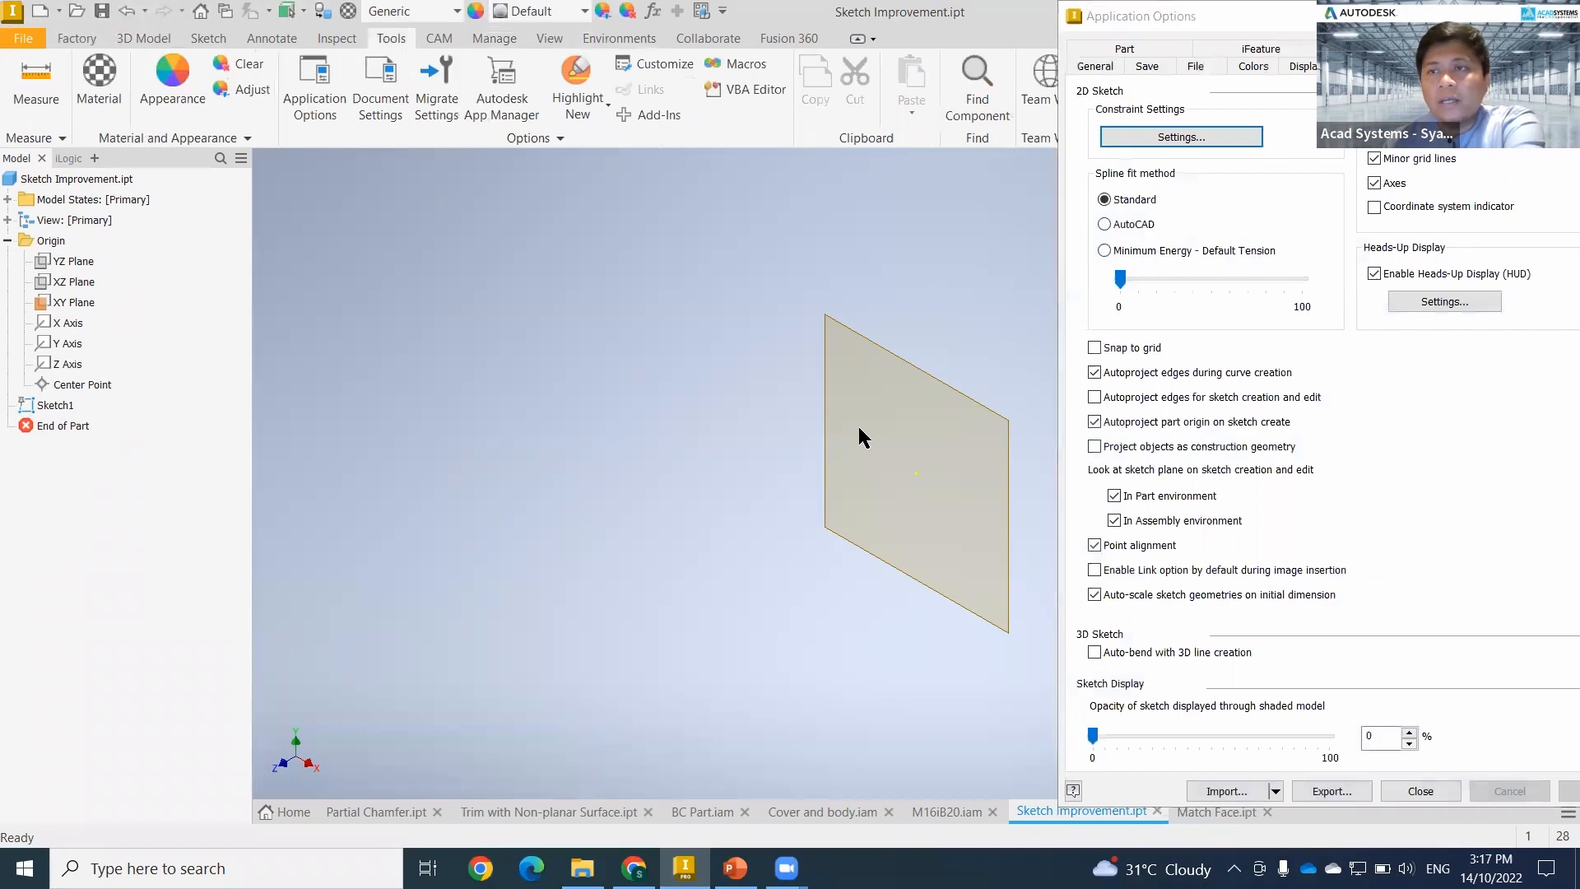
left_click_drag(1266, 30, 1035, 29)
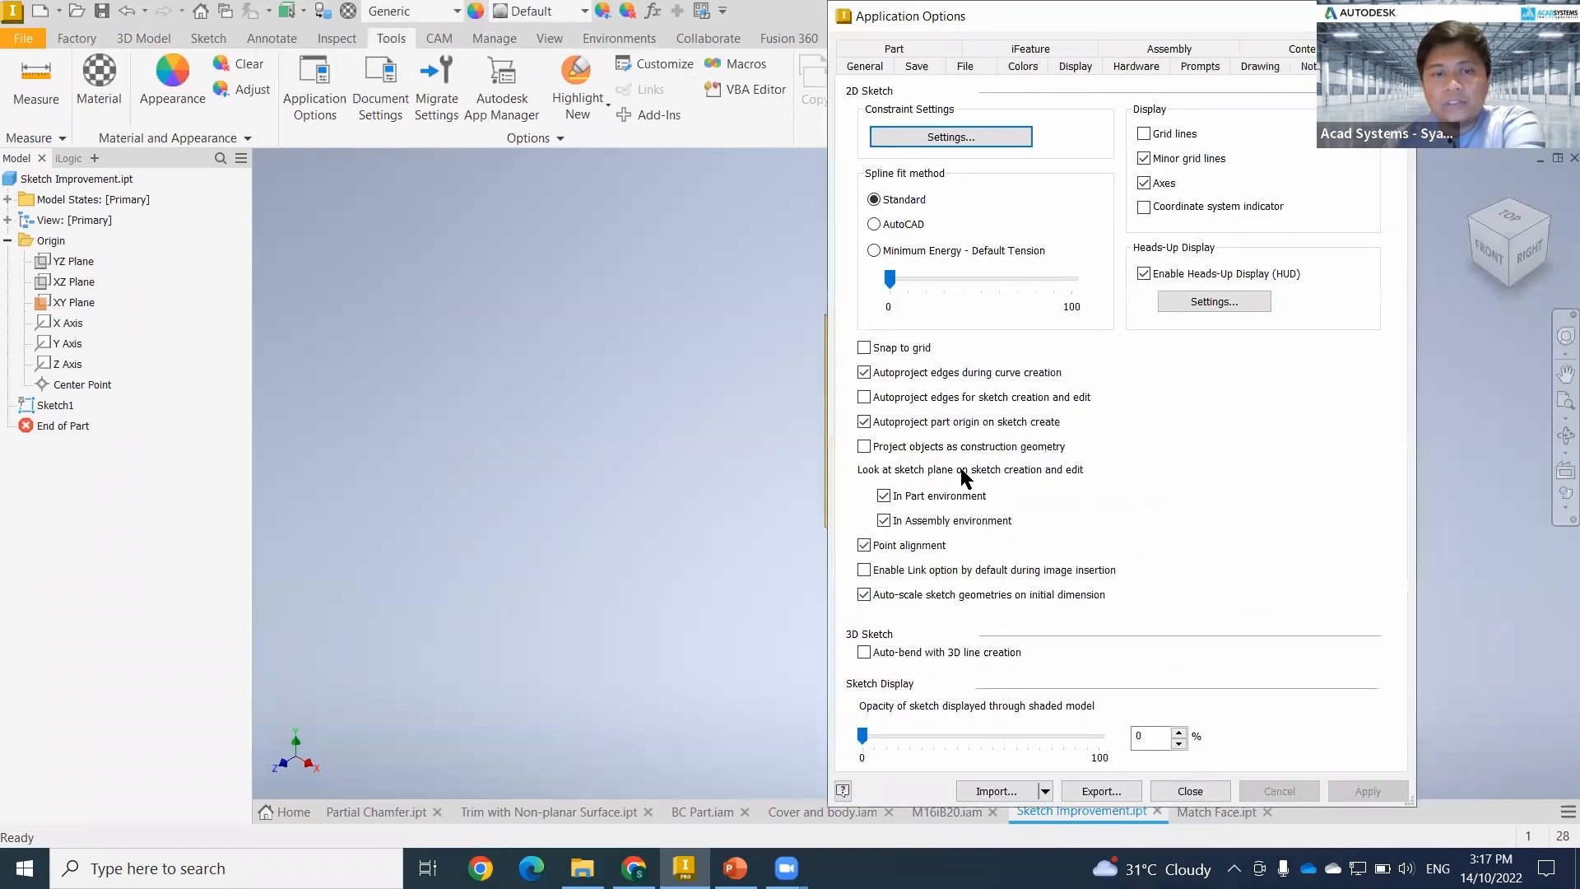
left_click(884, 496)
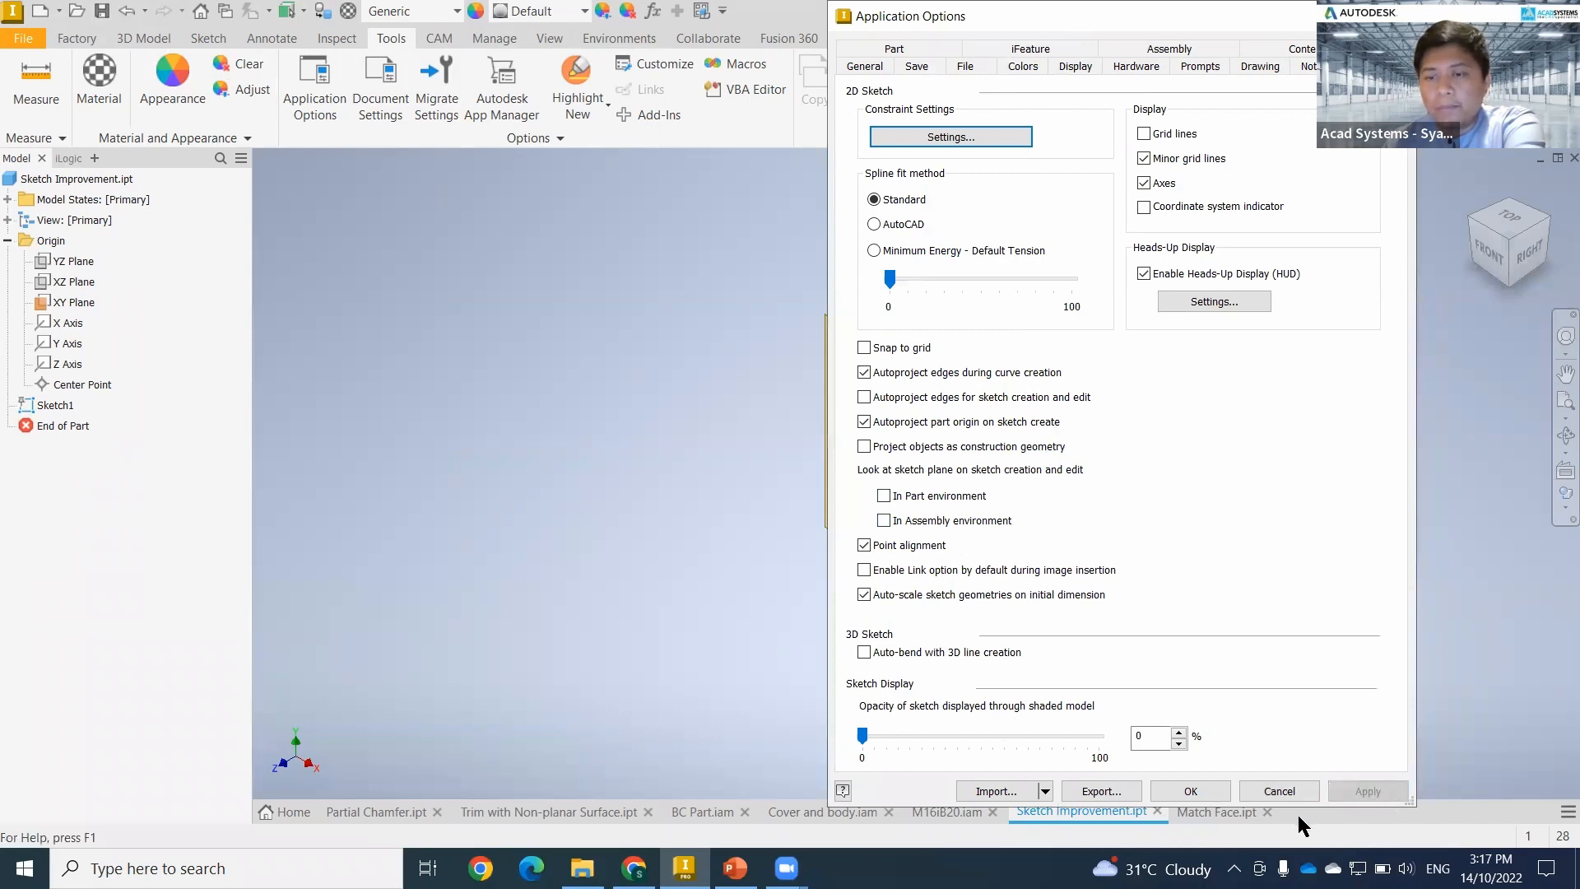
left_click(1211, 792)
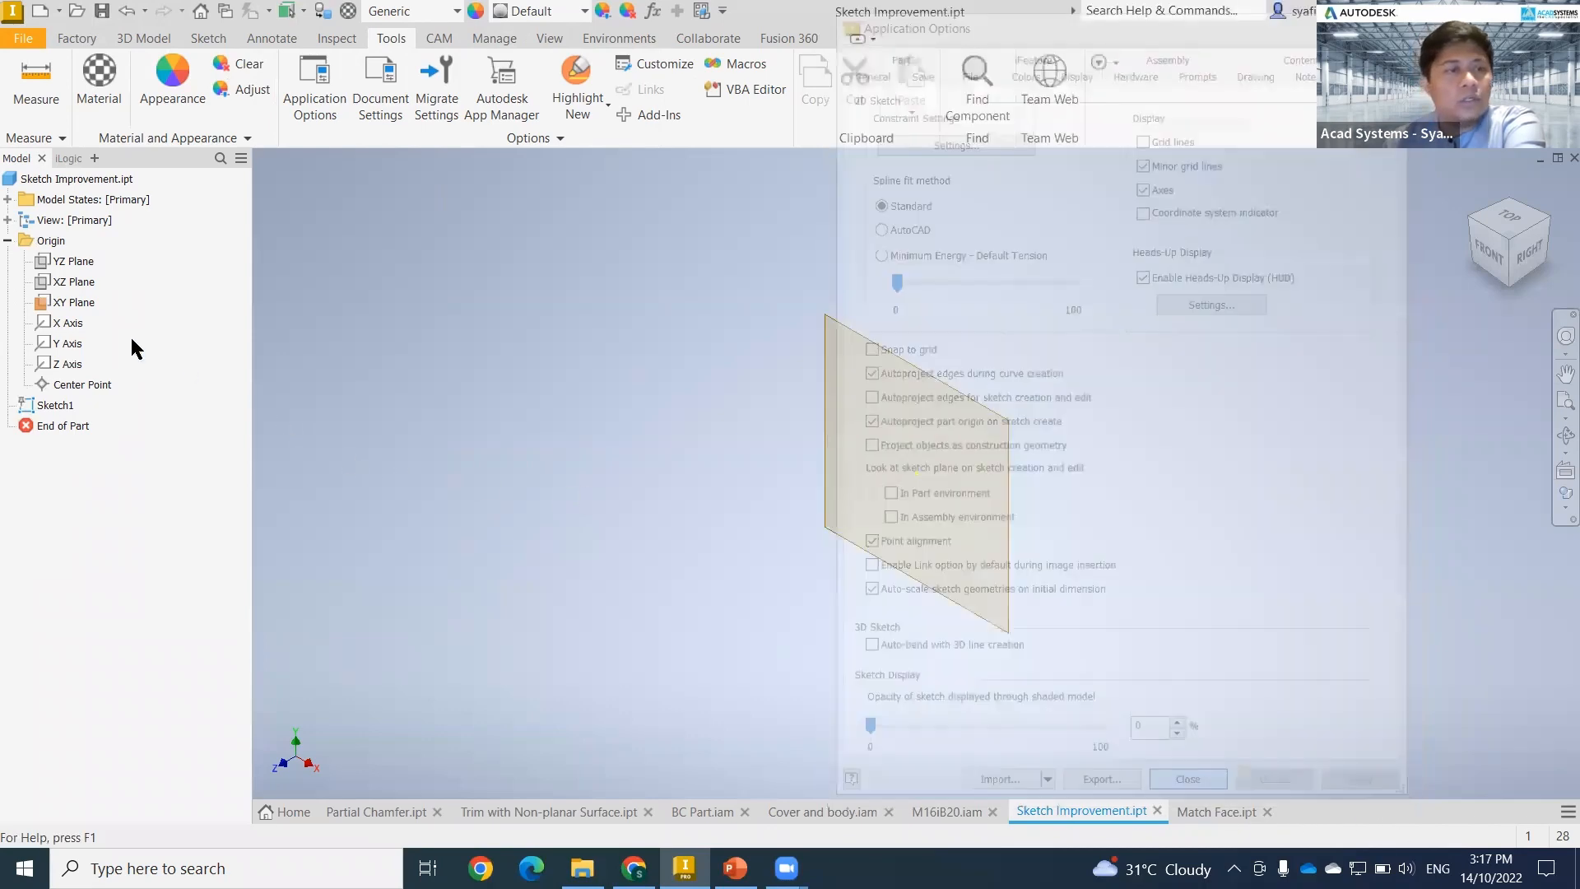
- Start another sketch on the XY plane and draw a line about 17 mm long from the origin along the negative X axis
right_click(67, 303)
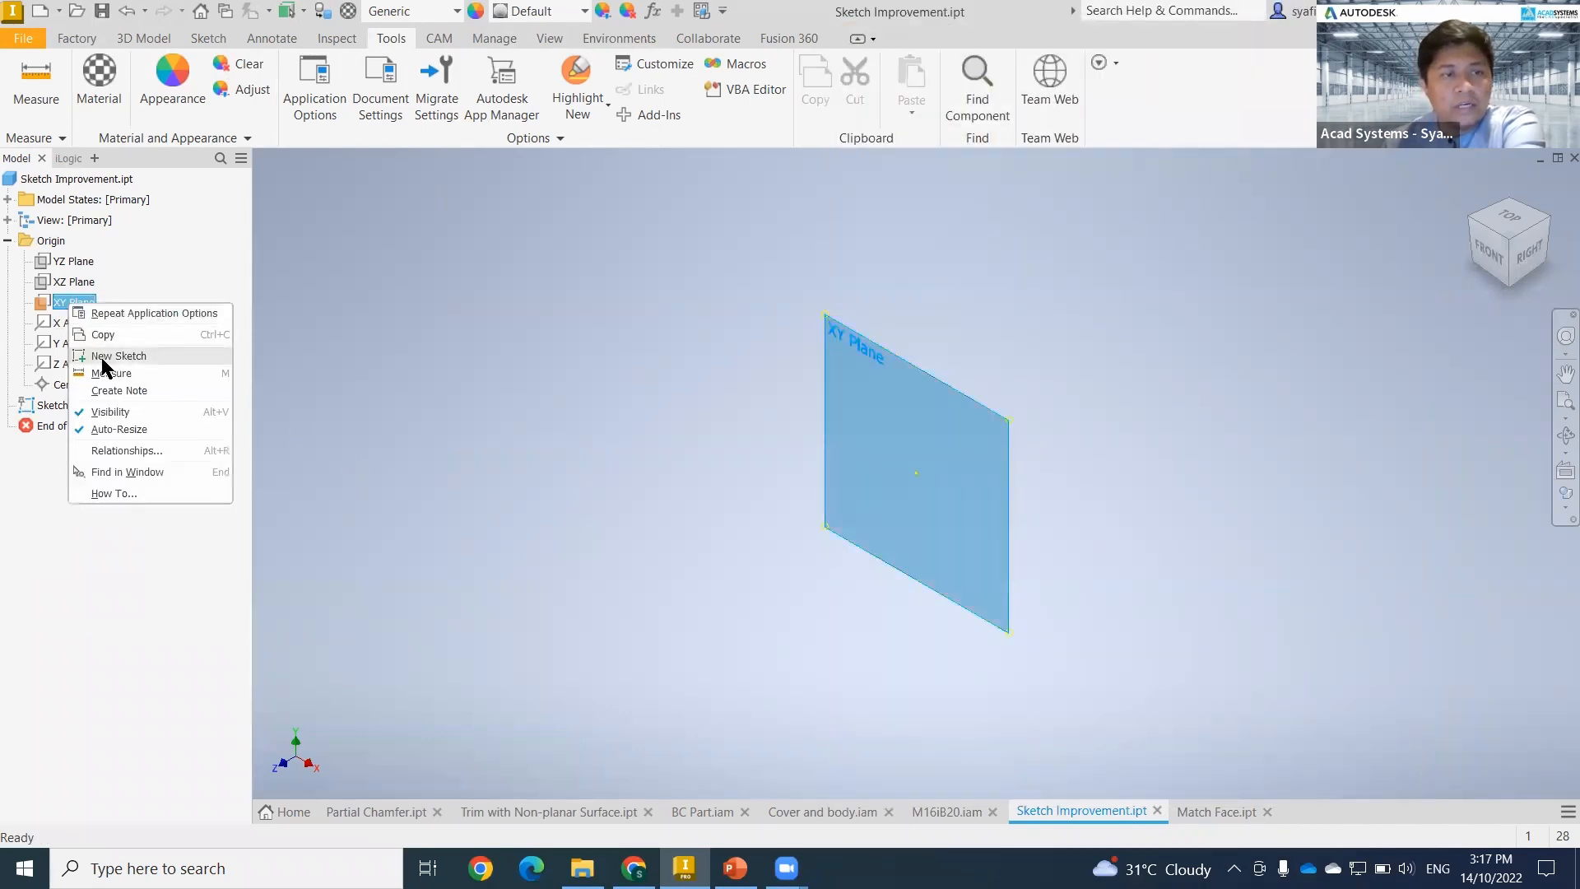
left_click(101, 359)
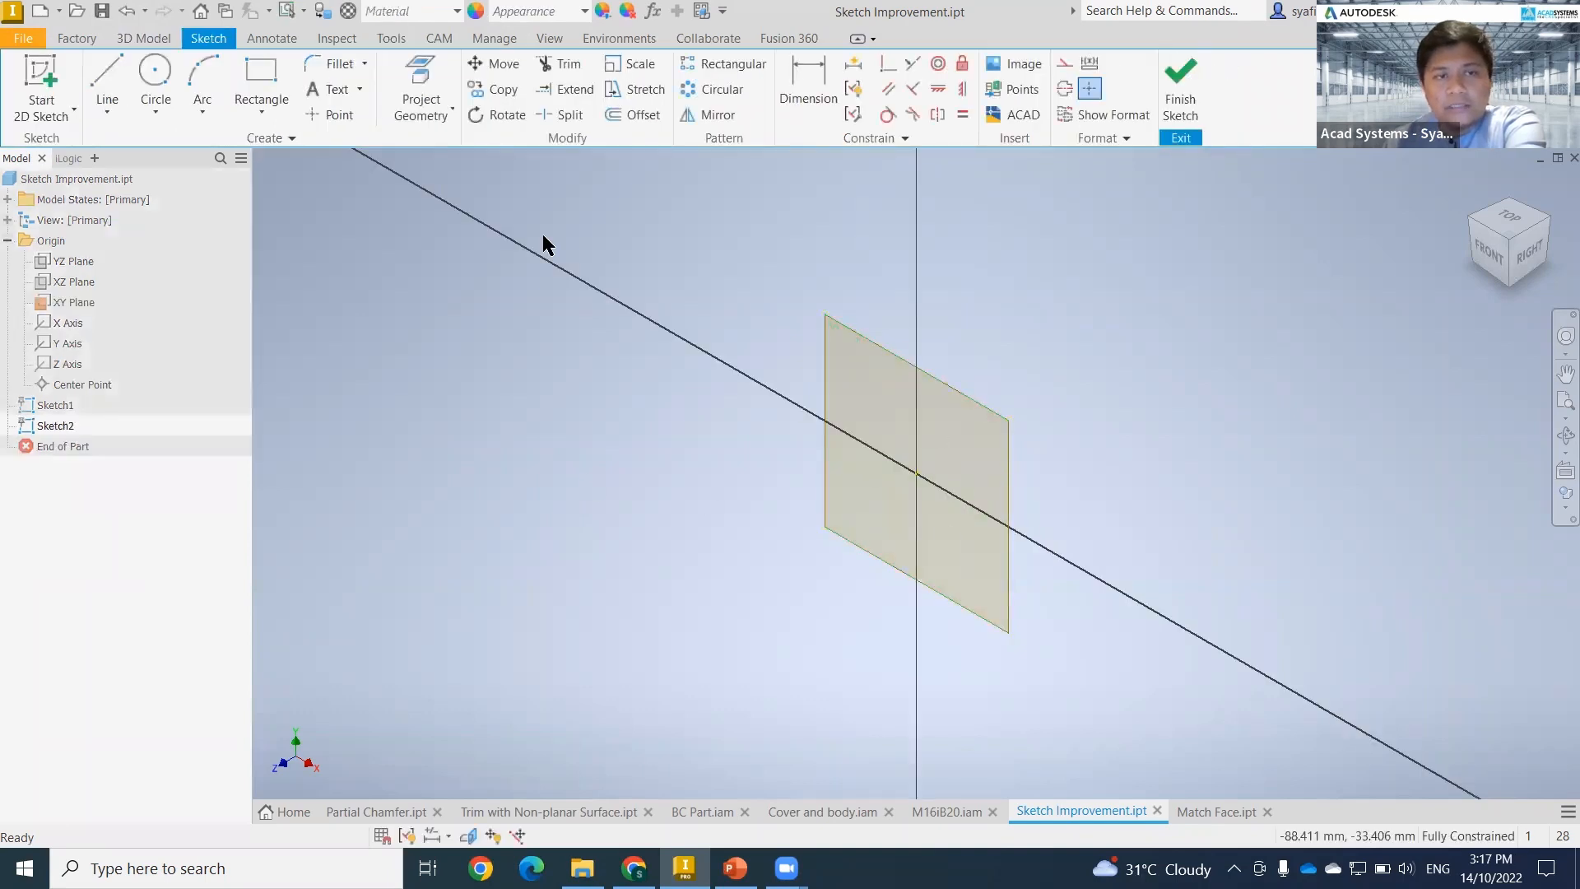
left_click(107, 82)
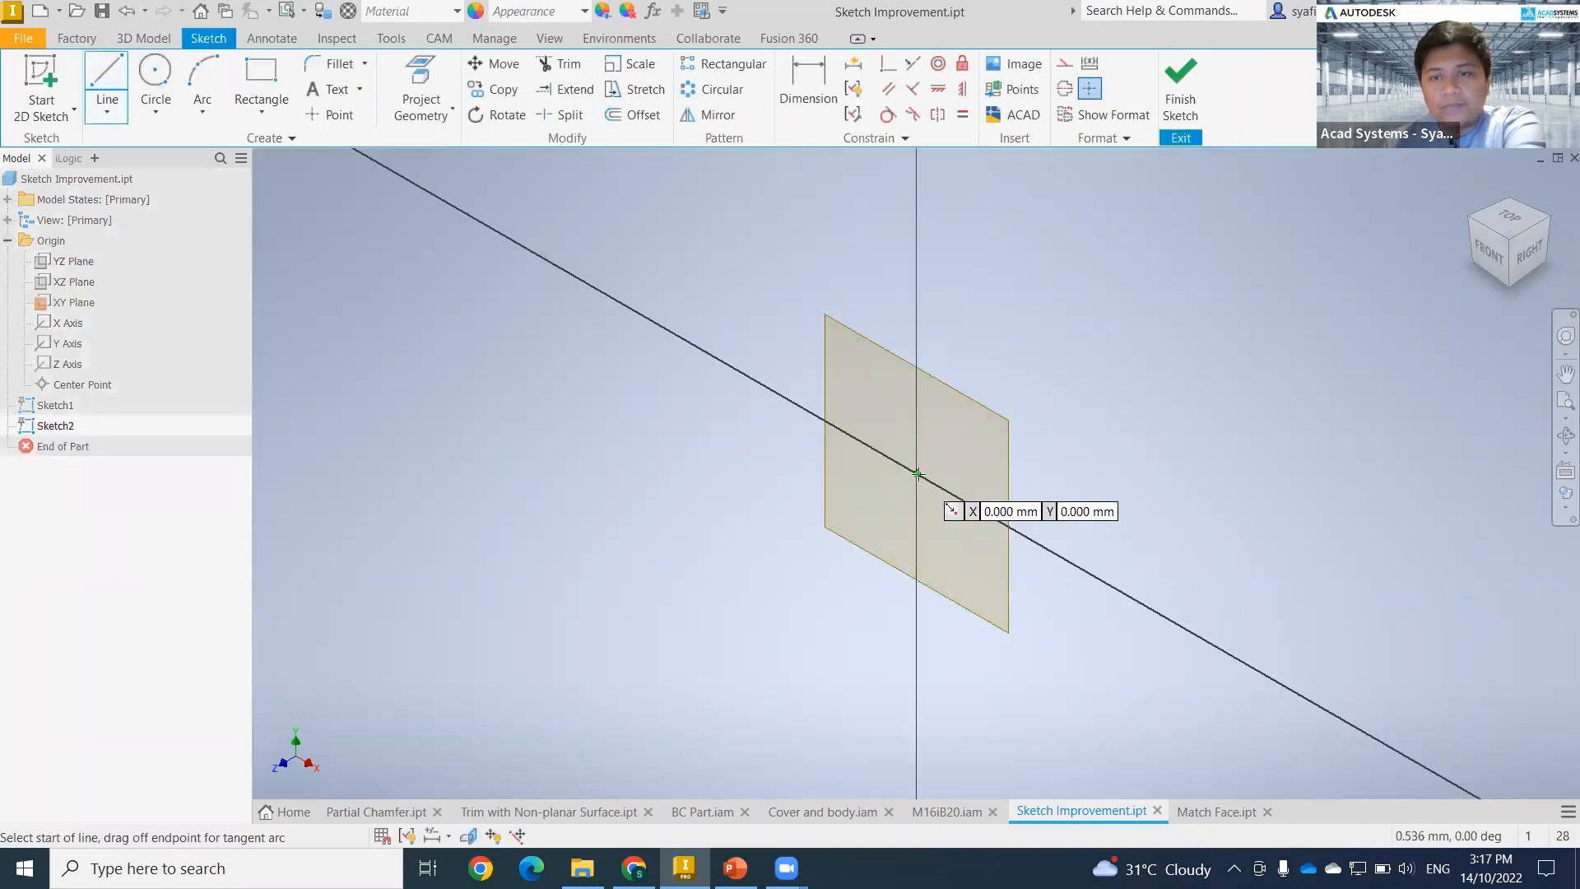
left_click(918, 475)
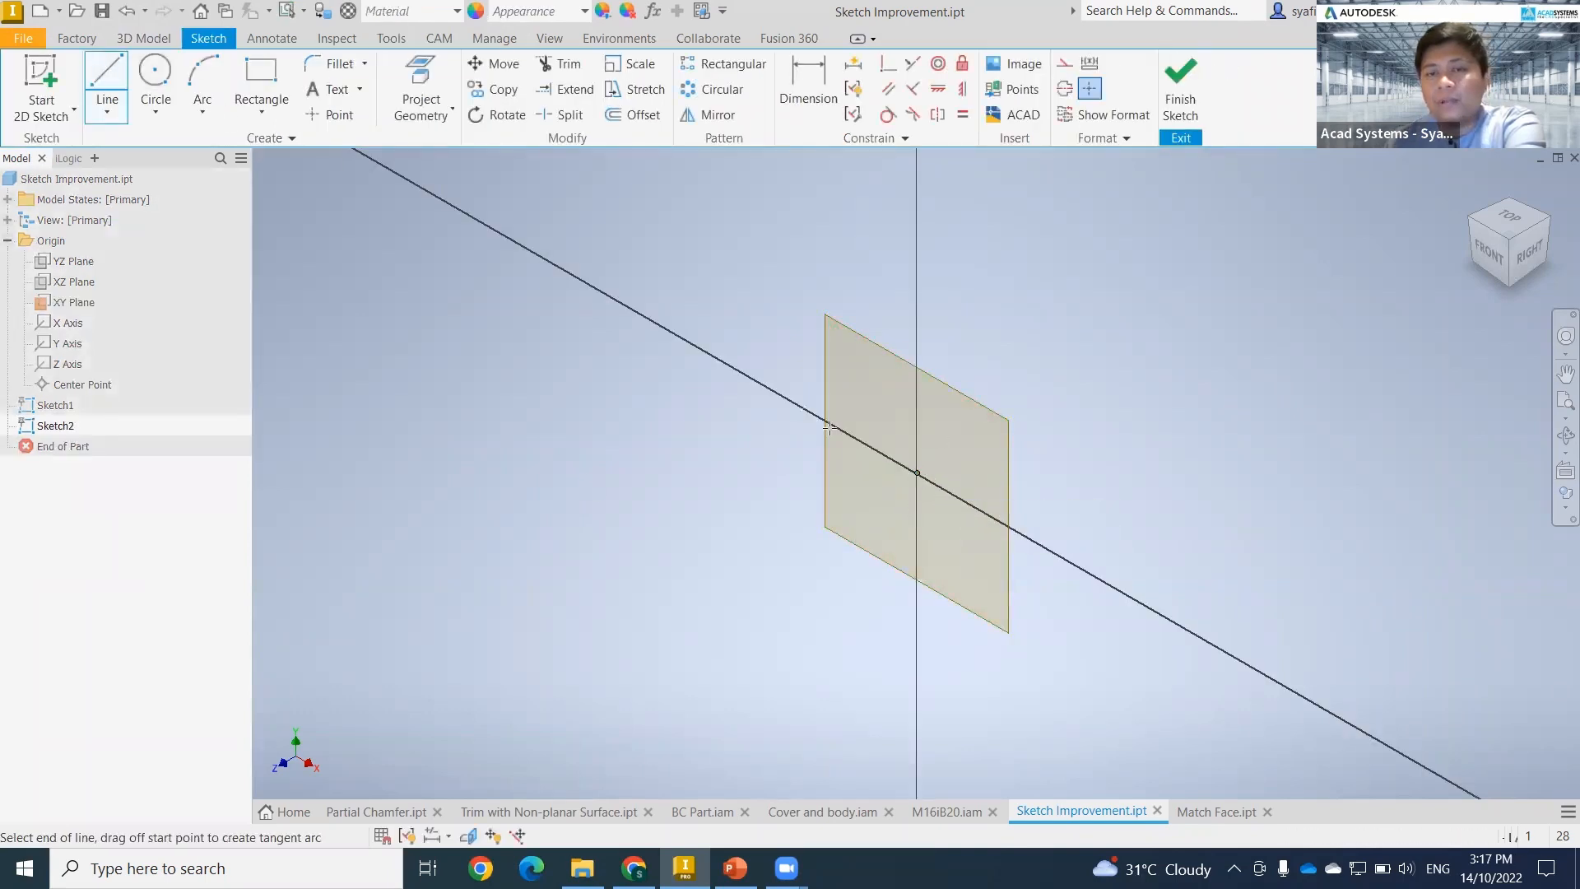
left_click(763, 385)
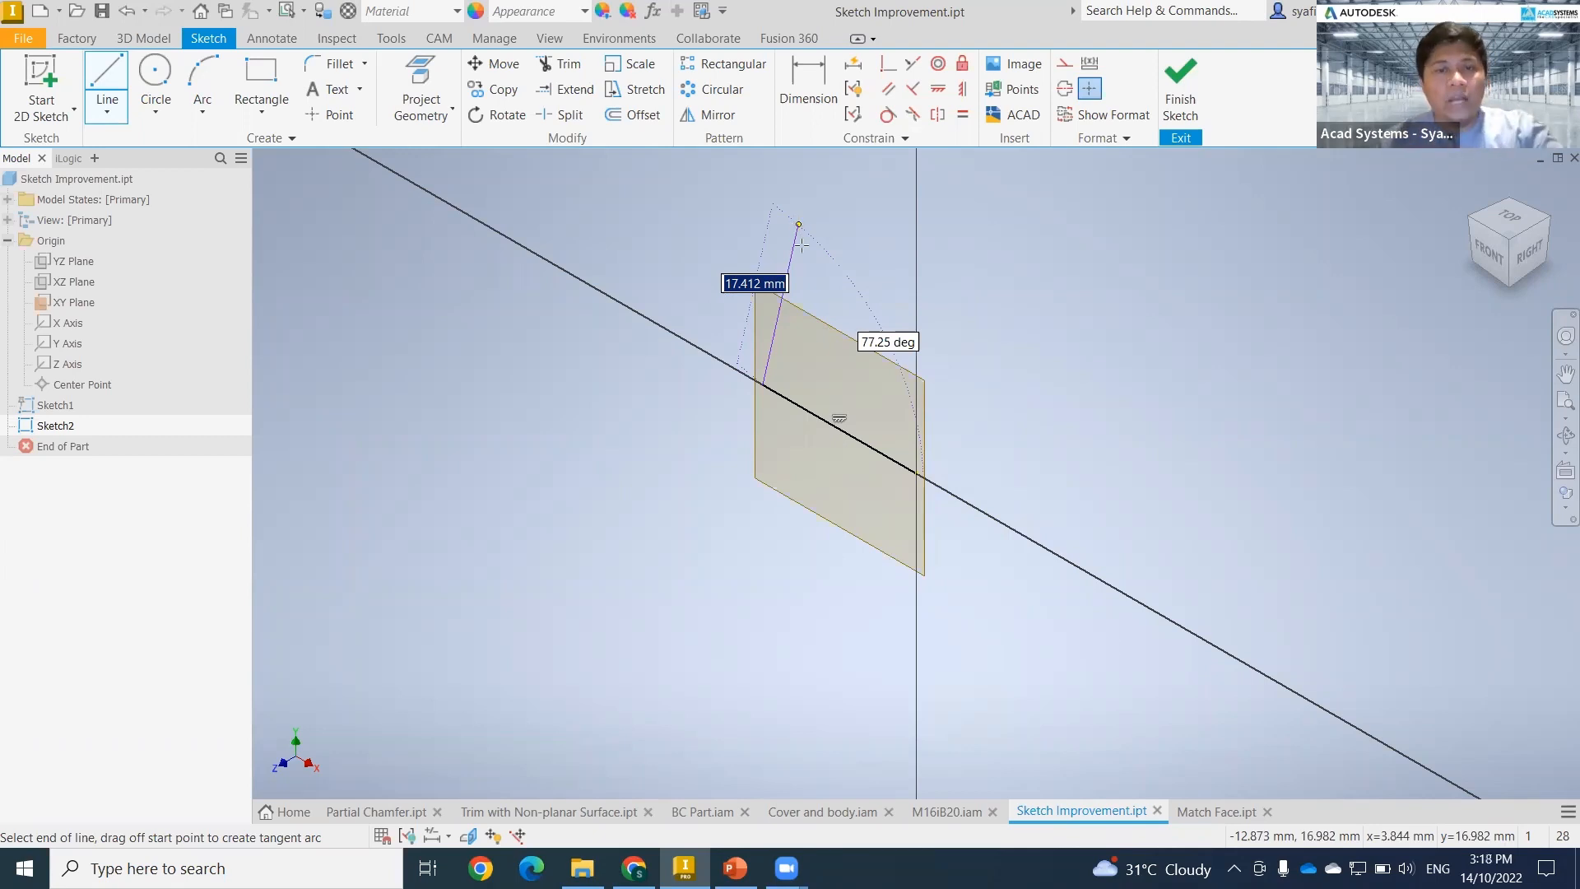
key("Escape")
- Orient the view squarely to the XY plane with the Look At command while staying in the sketch
middle_click_drag(806, 317, 823, 337)
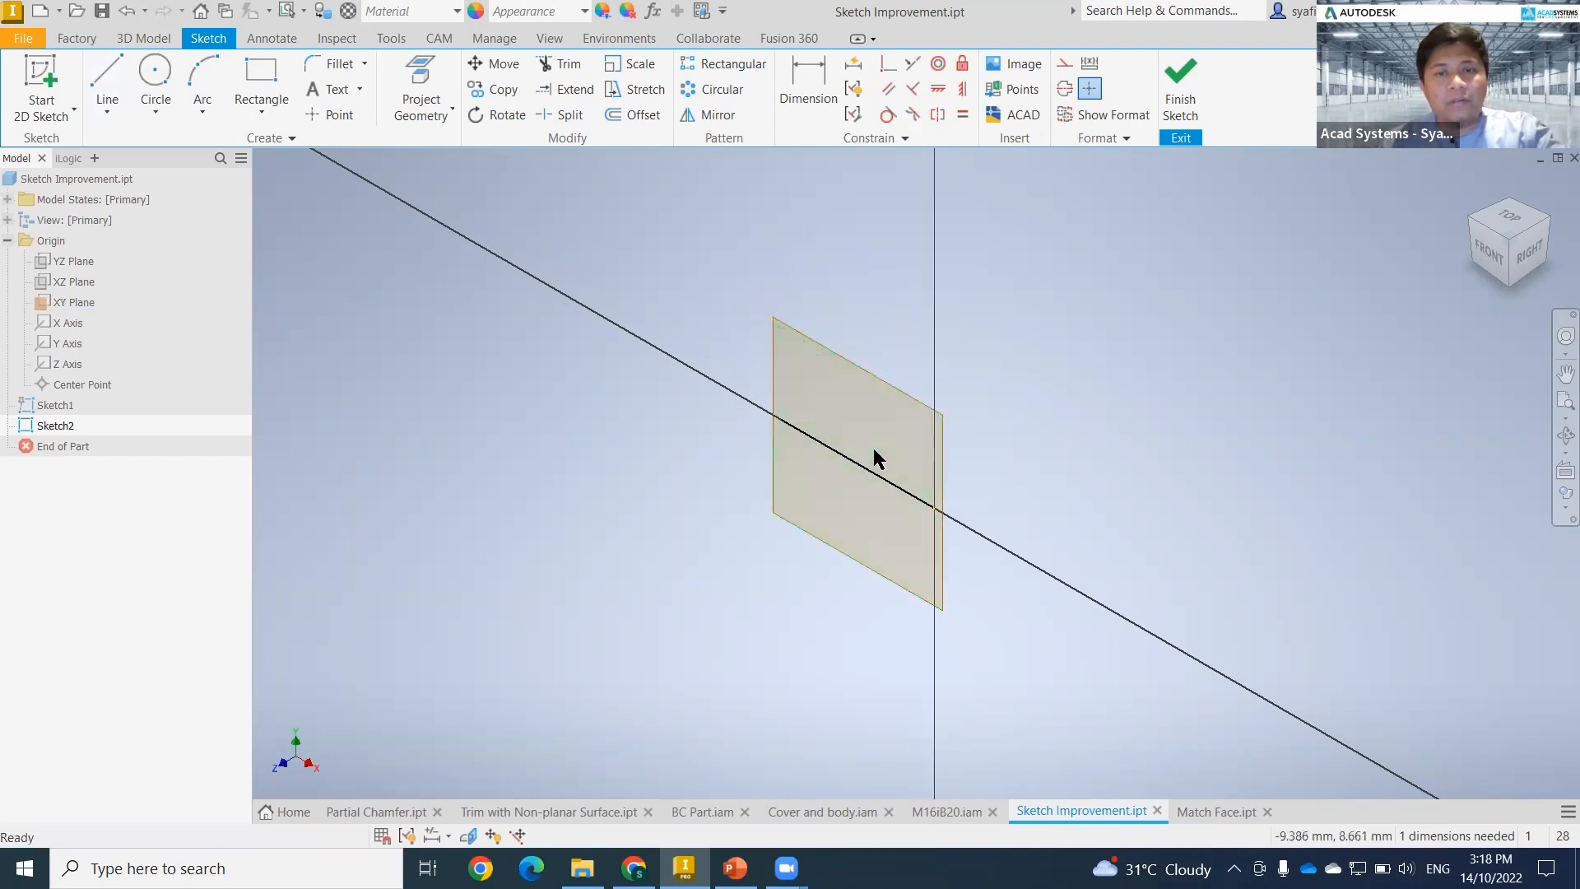
left_click(879, 387)
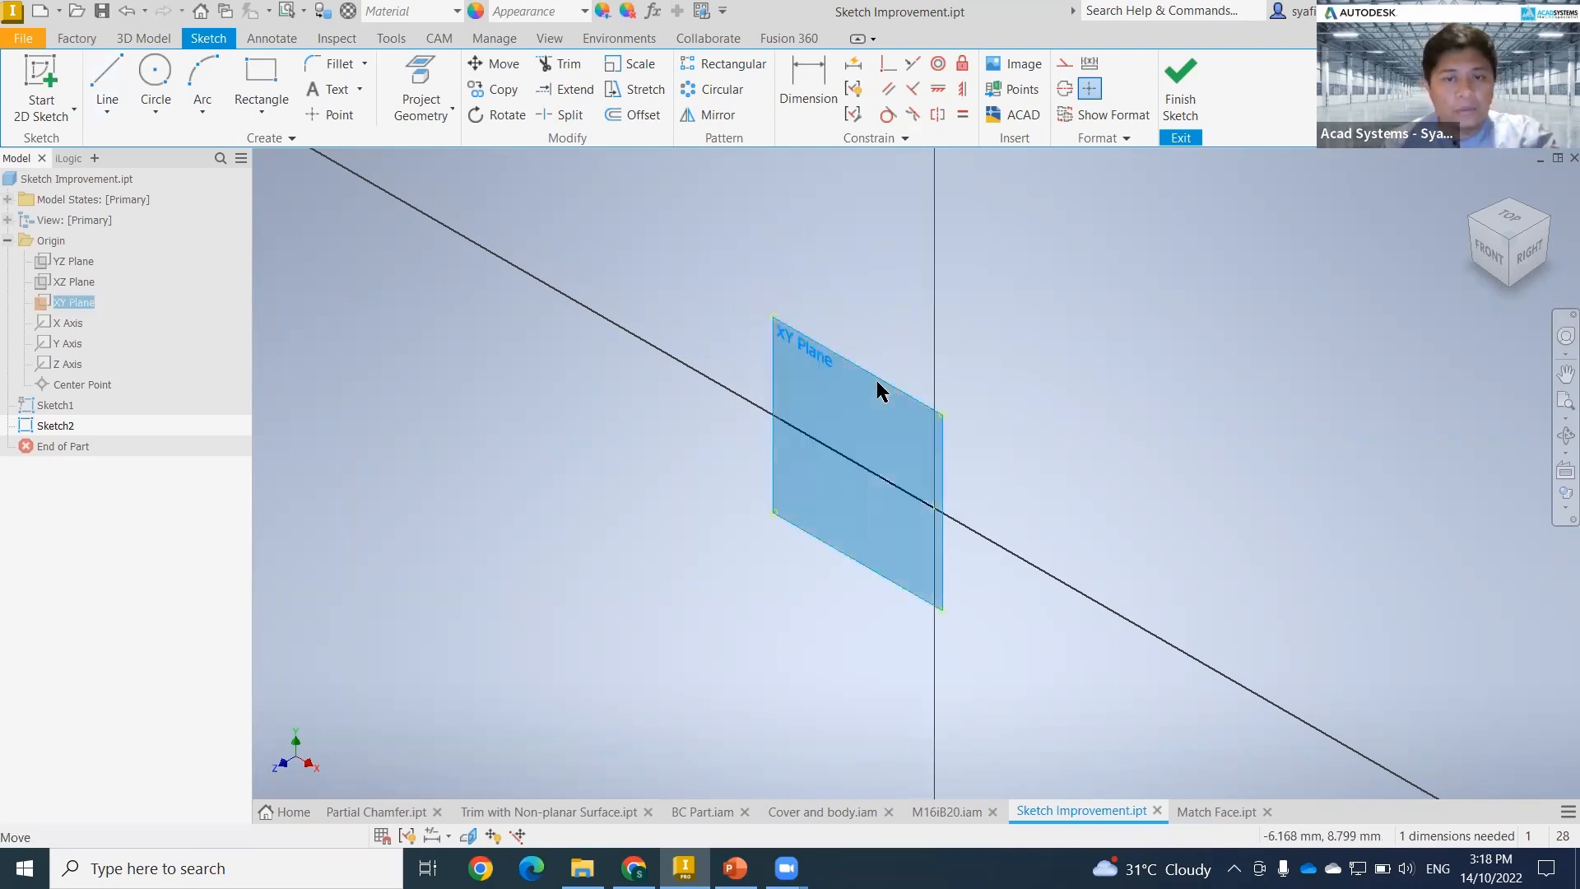
right_click(879, 387)
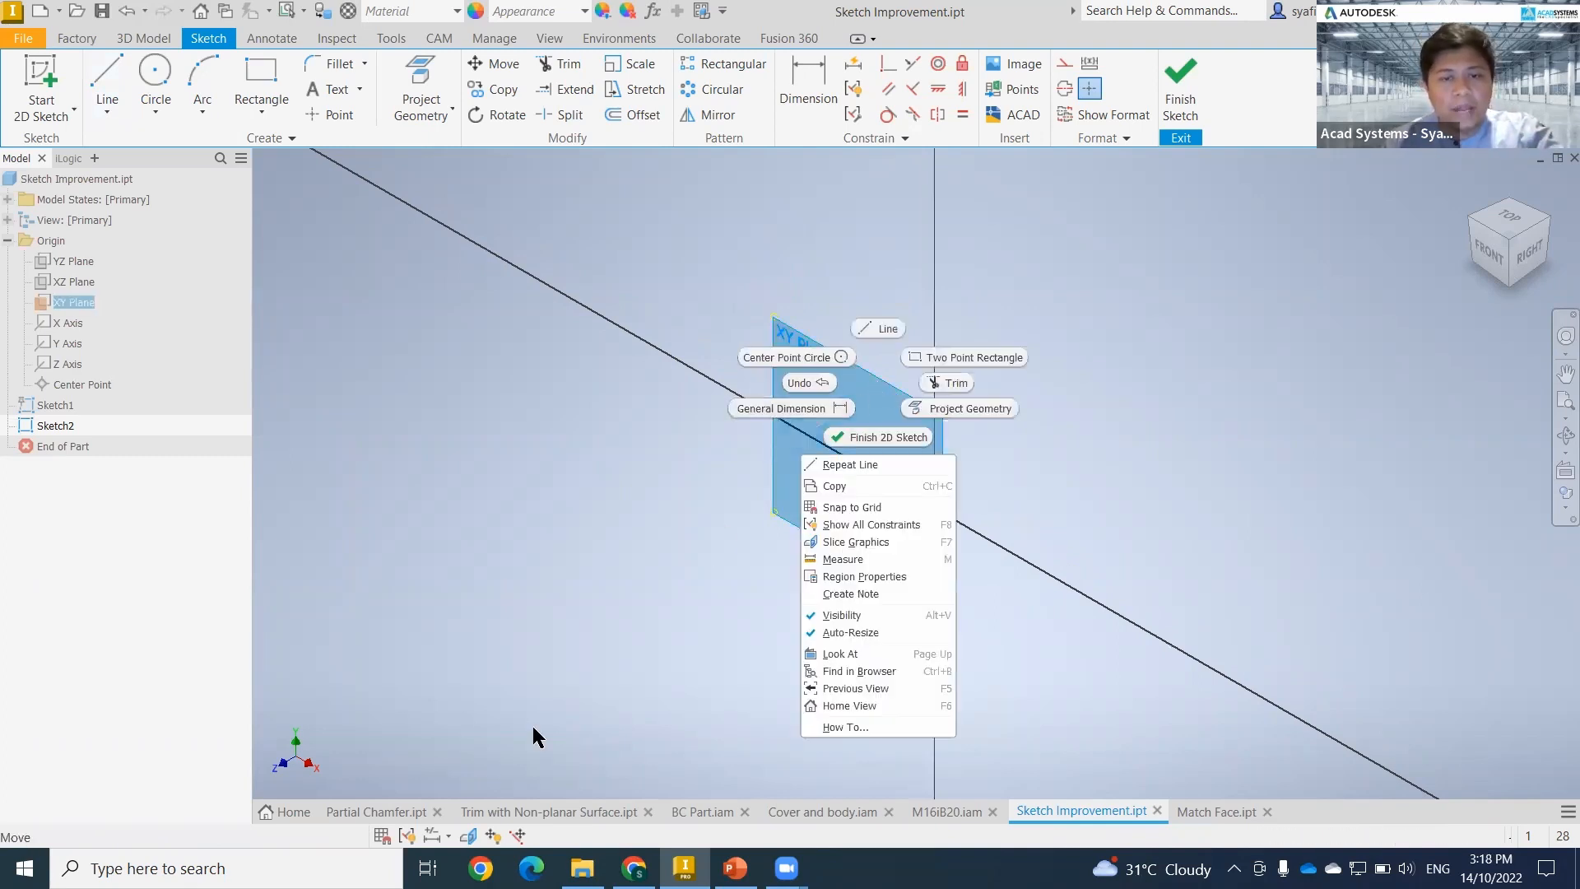
right_click(852, 375)
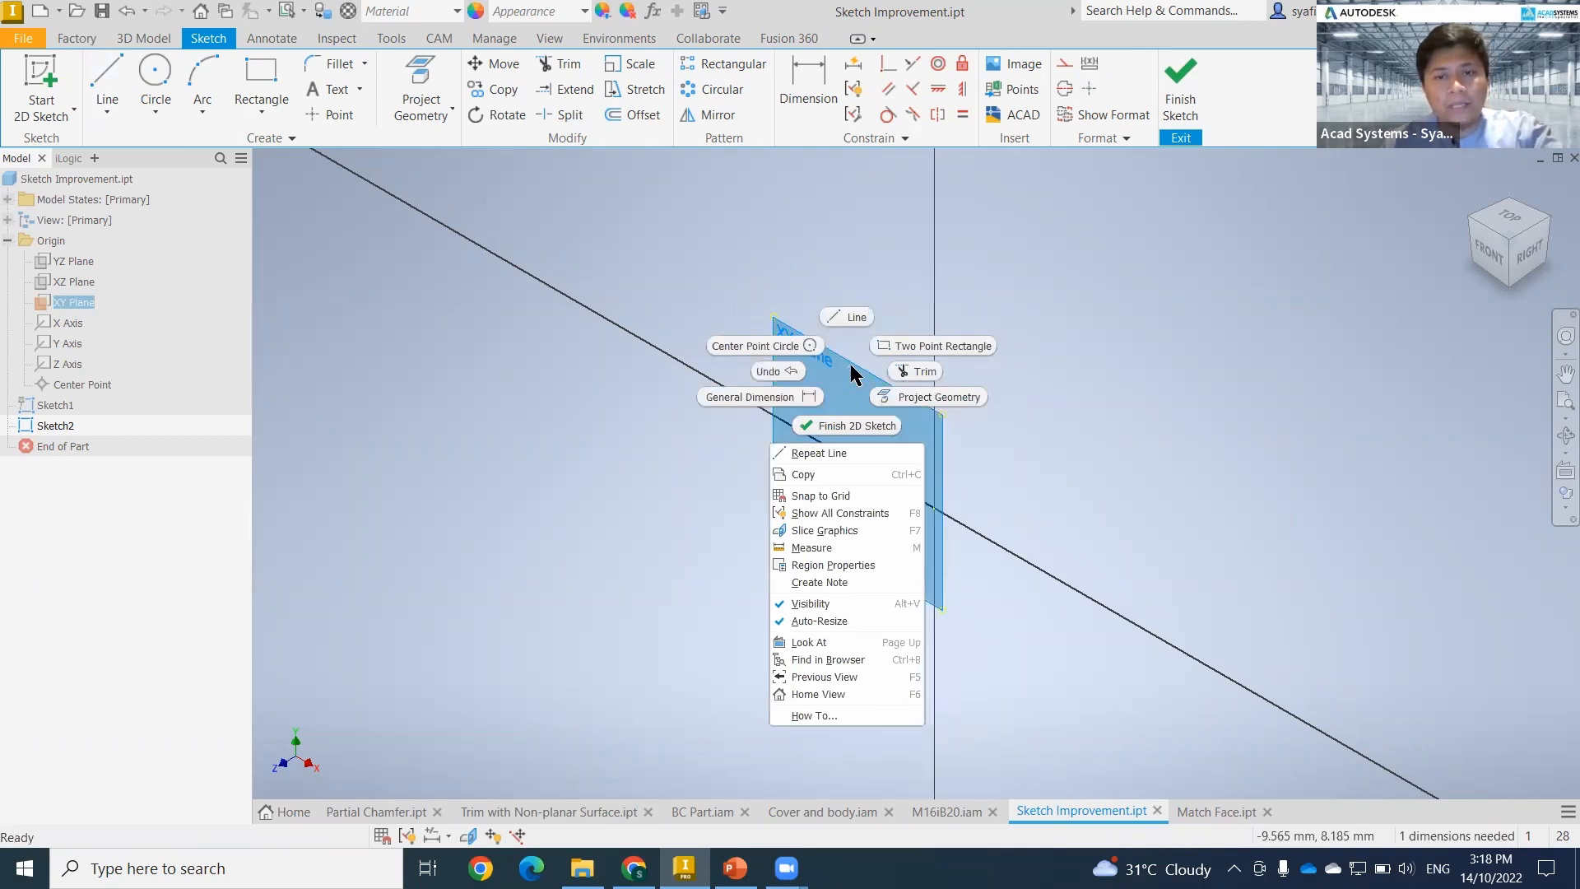
left_click(822, 644)
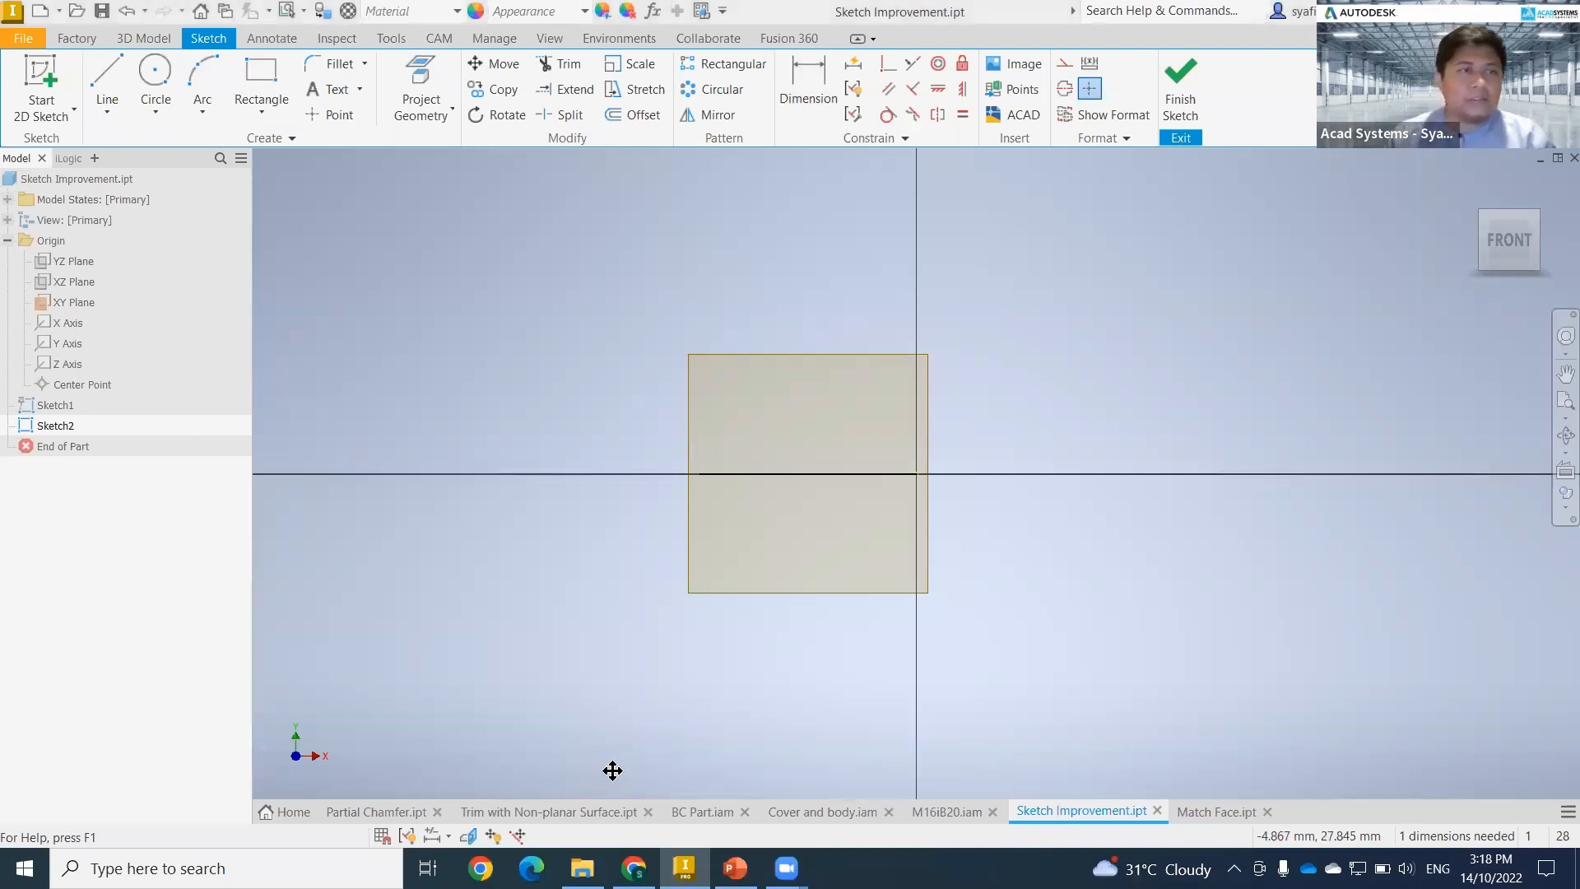
- Draw a vertical line upward from near the horizontal line's outer end and finish the sketch
key("l")
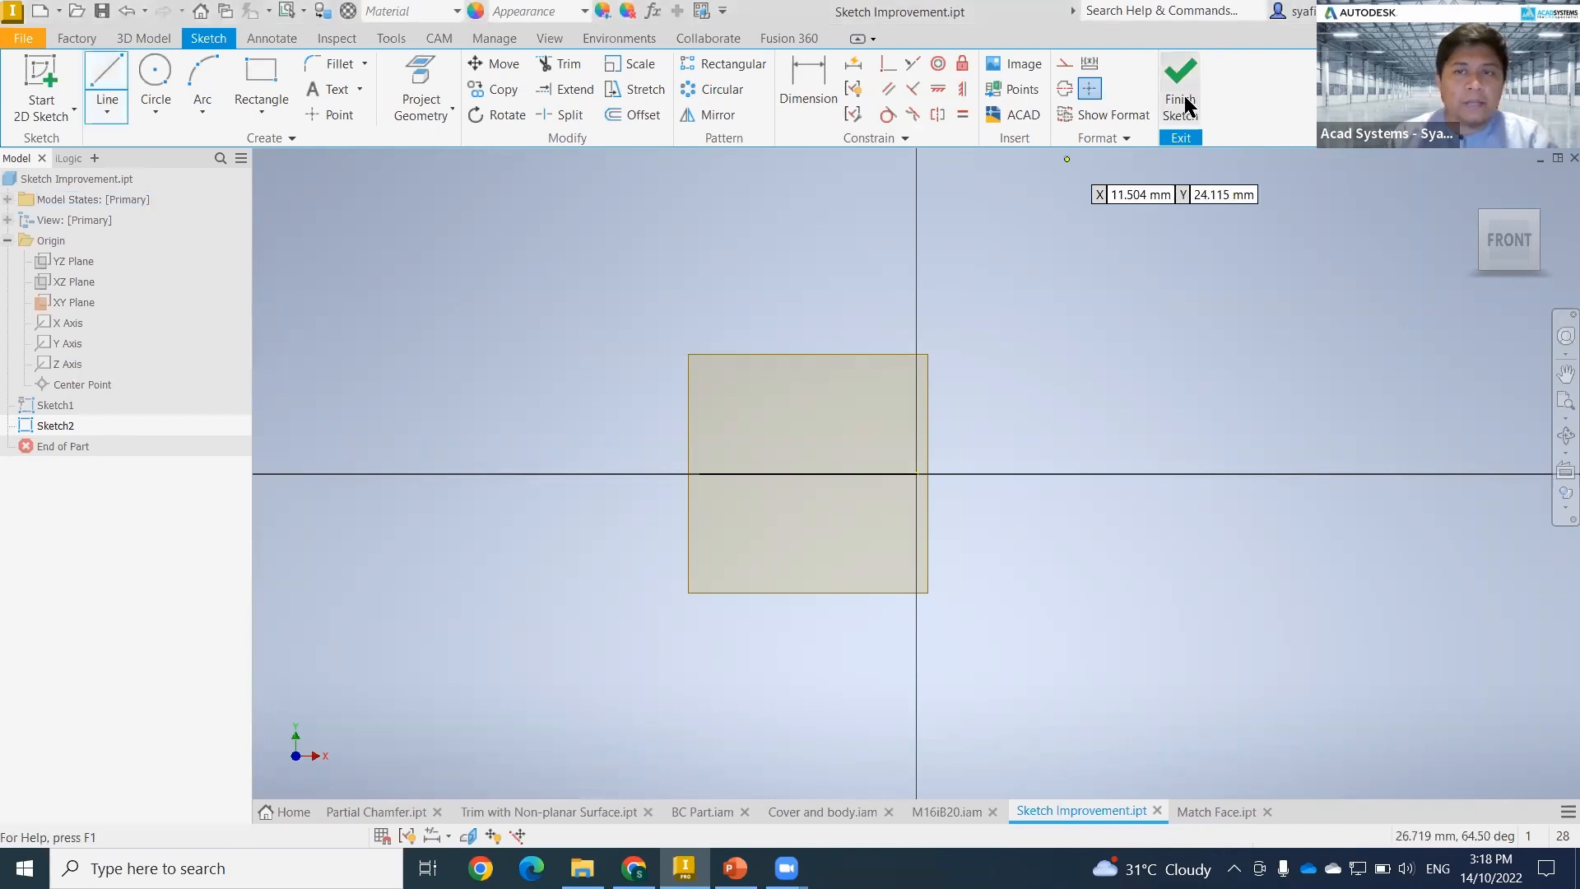
left_click(695, 474)
left_click(692, 204)
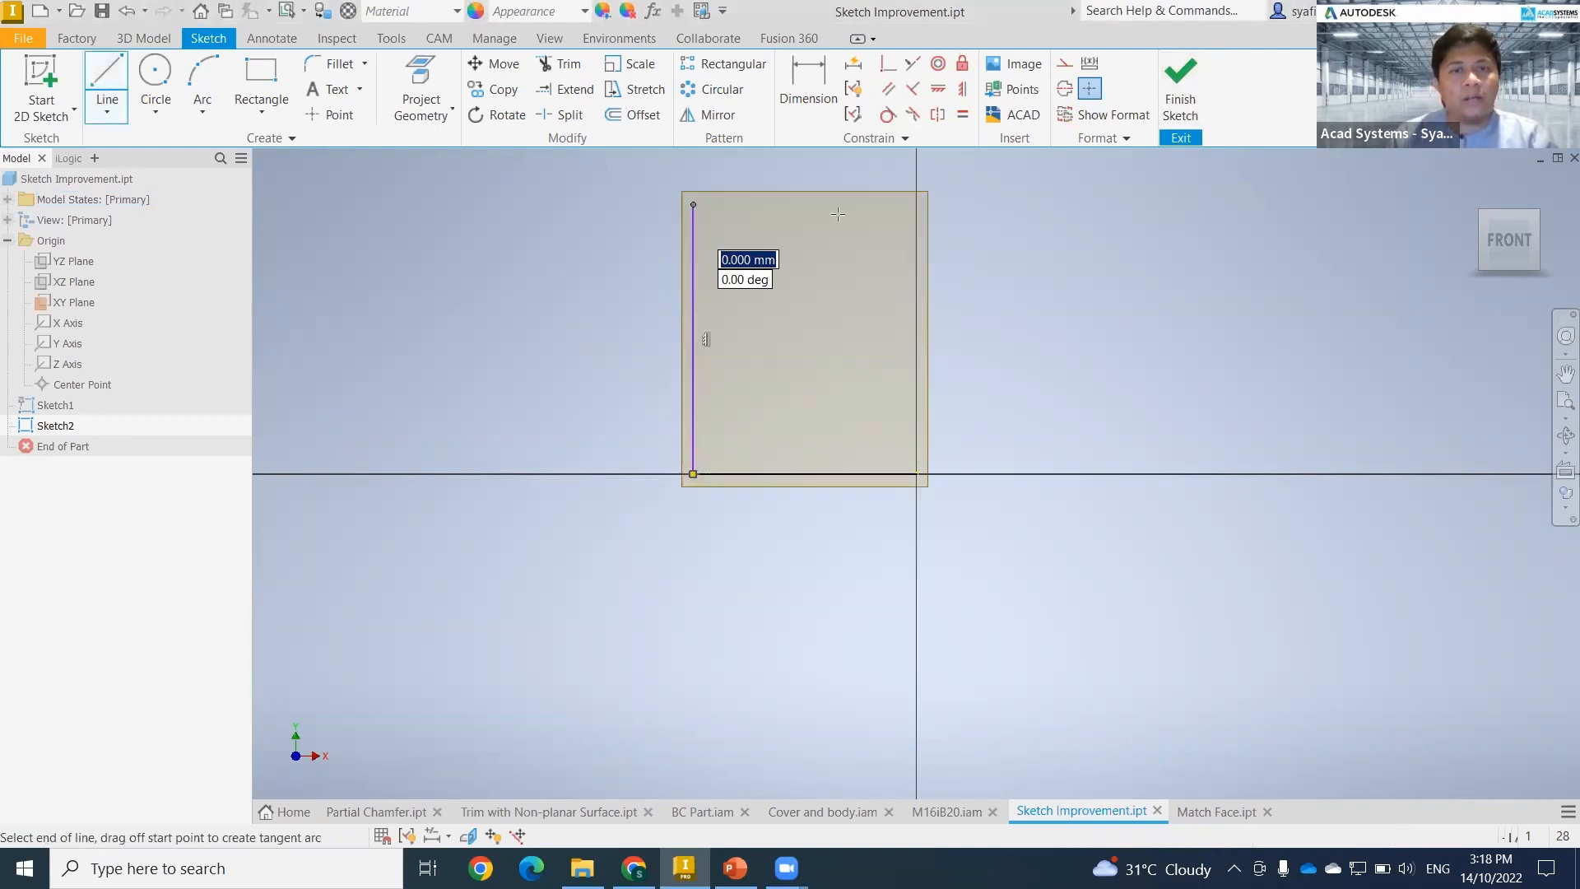
left_click(1179, 105)
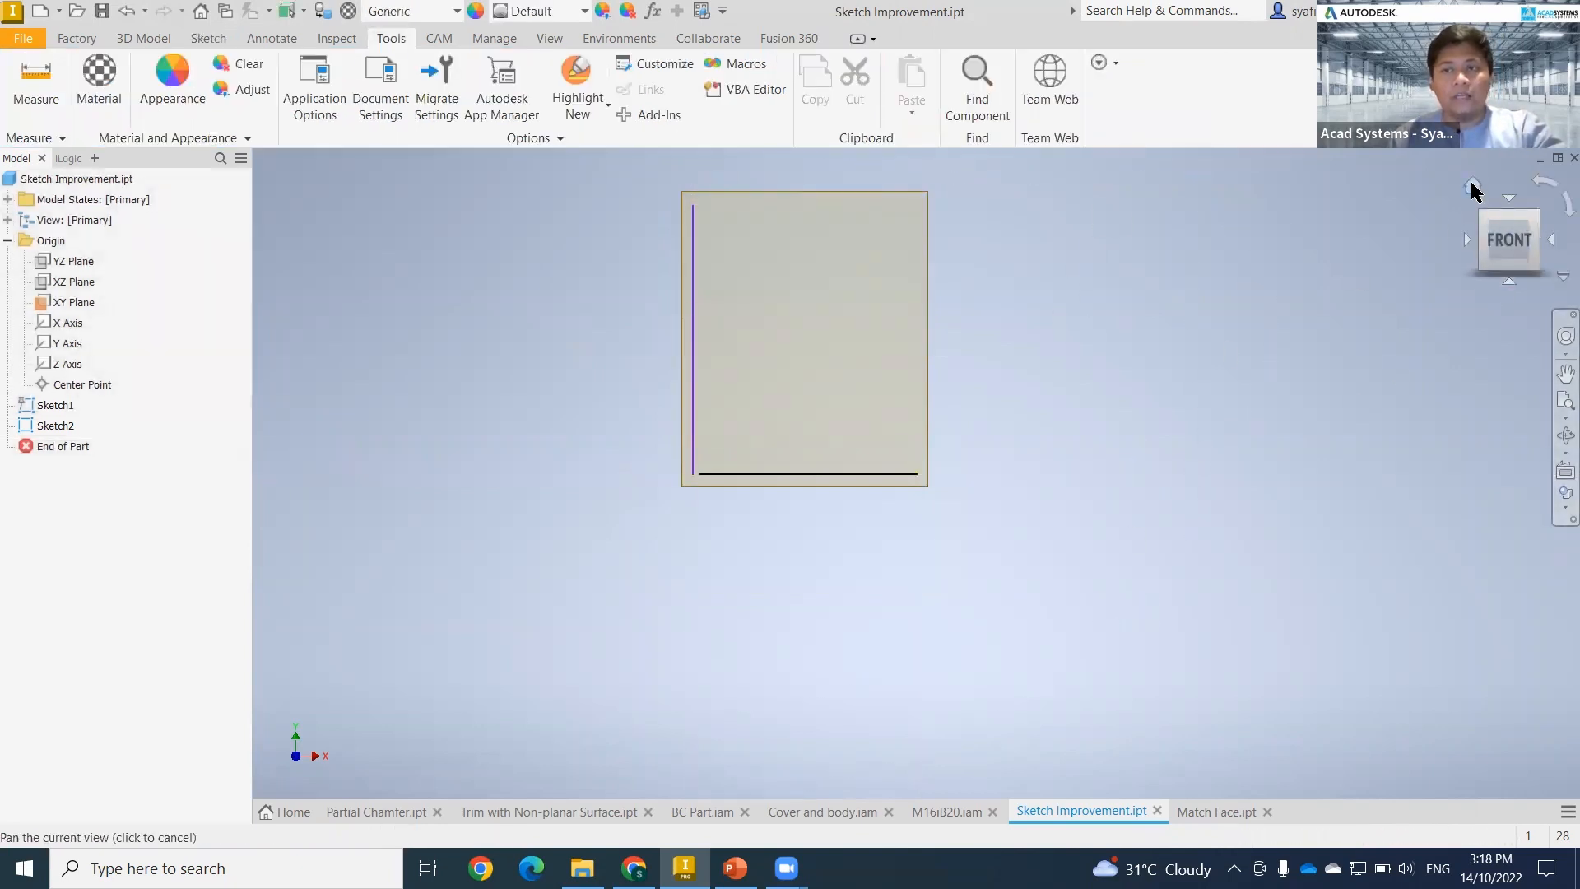
- Restore the home view, start a new sketch on the YZ plane, and finish it without drawing anything
left_click(1469, 182)
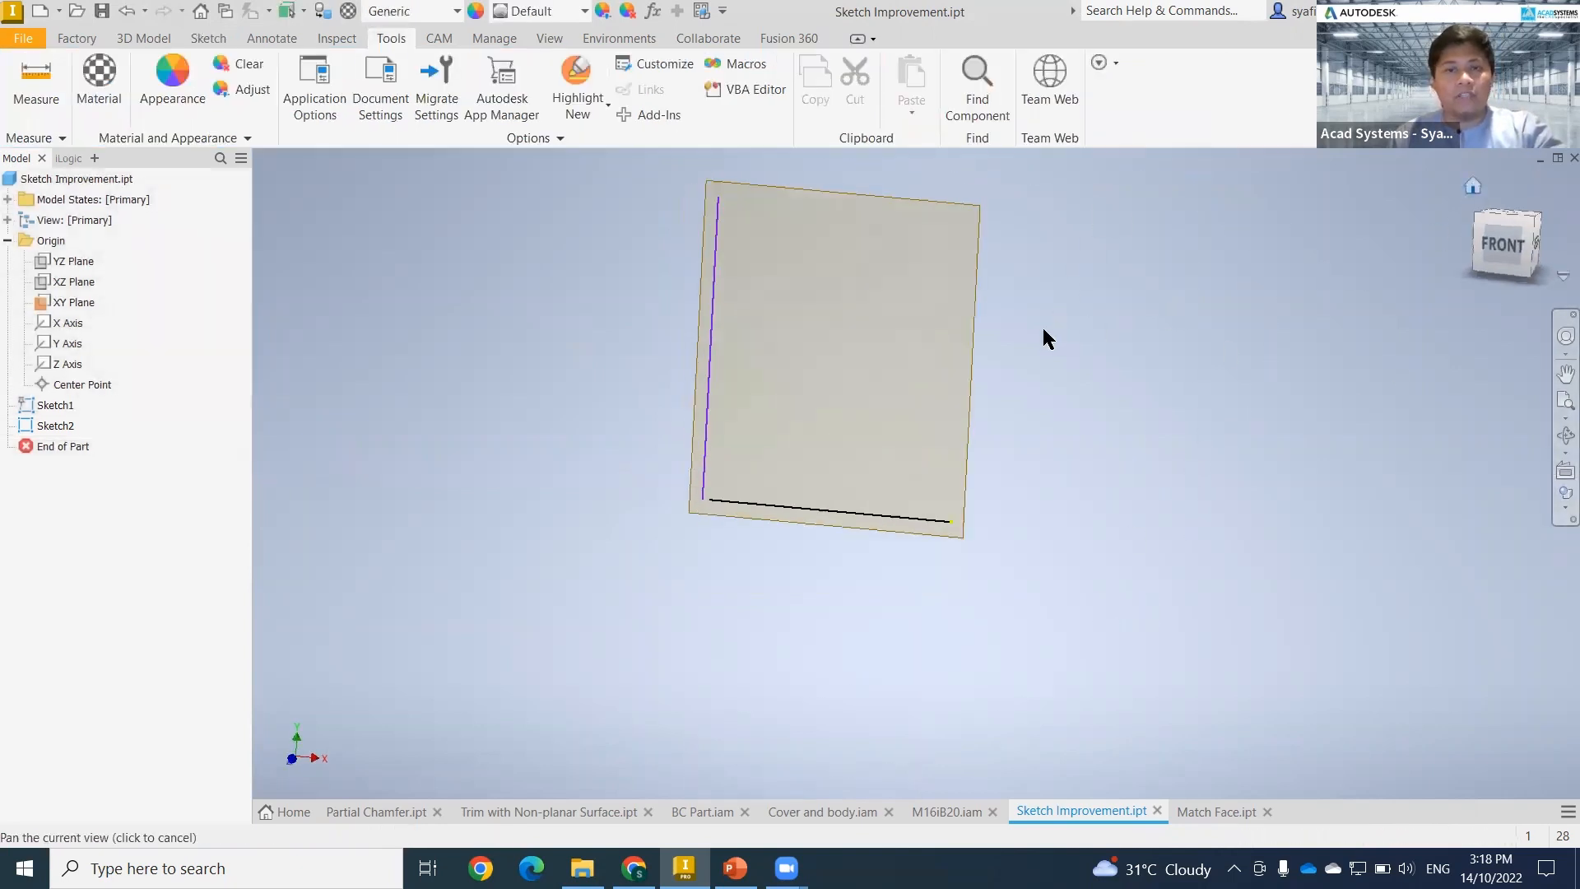
left_click(74, 262)
right_click(74, 263)
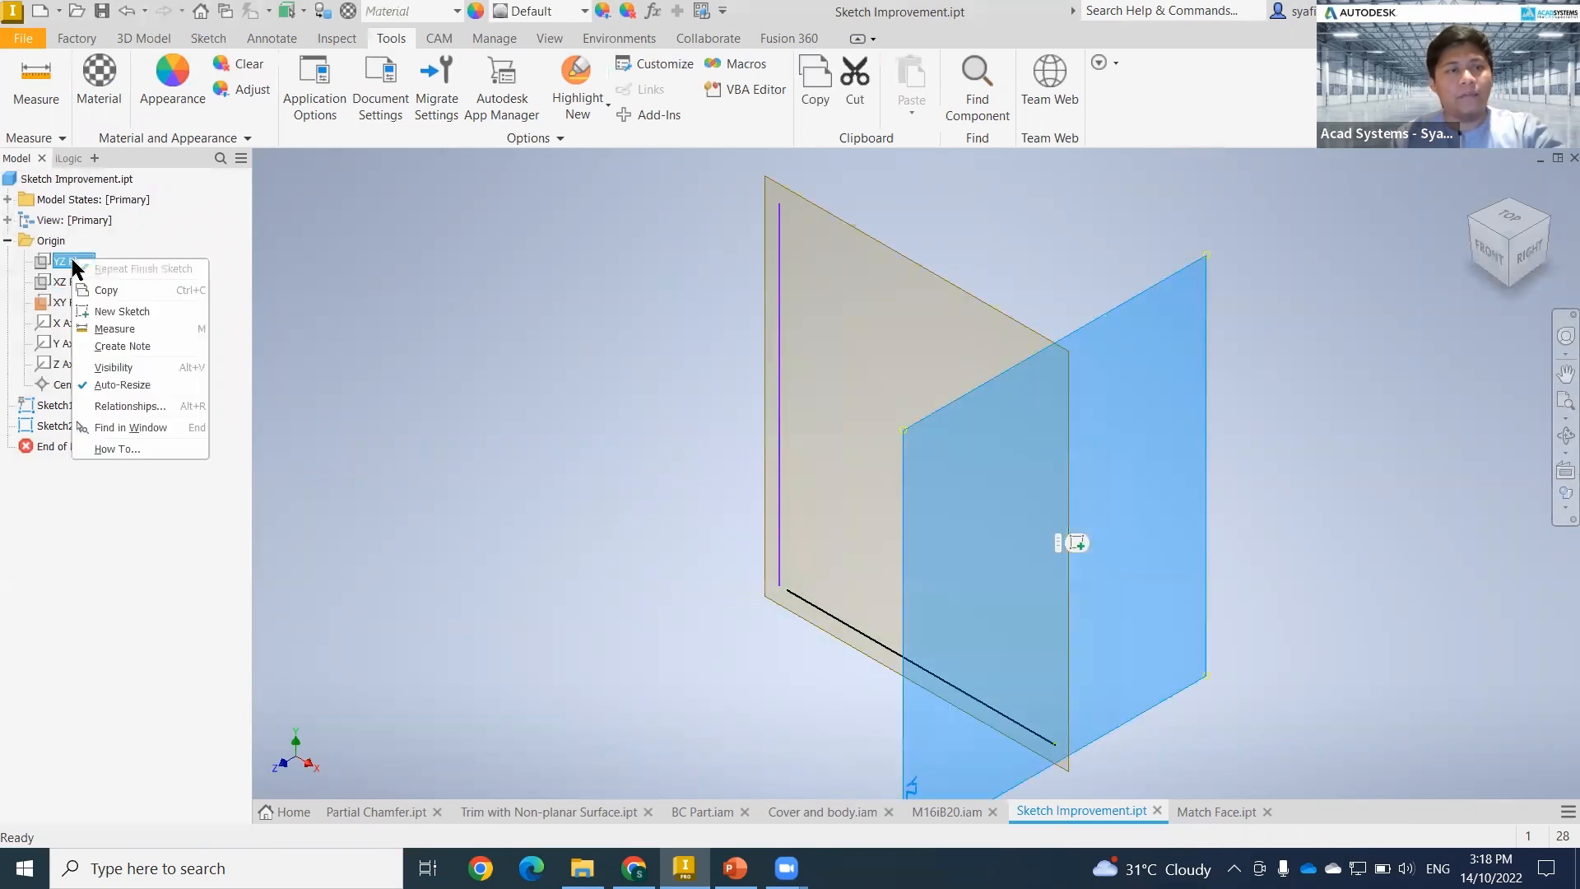
left_click(113, 313)
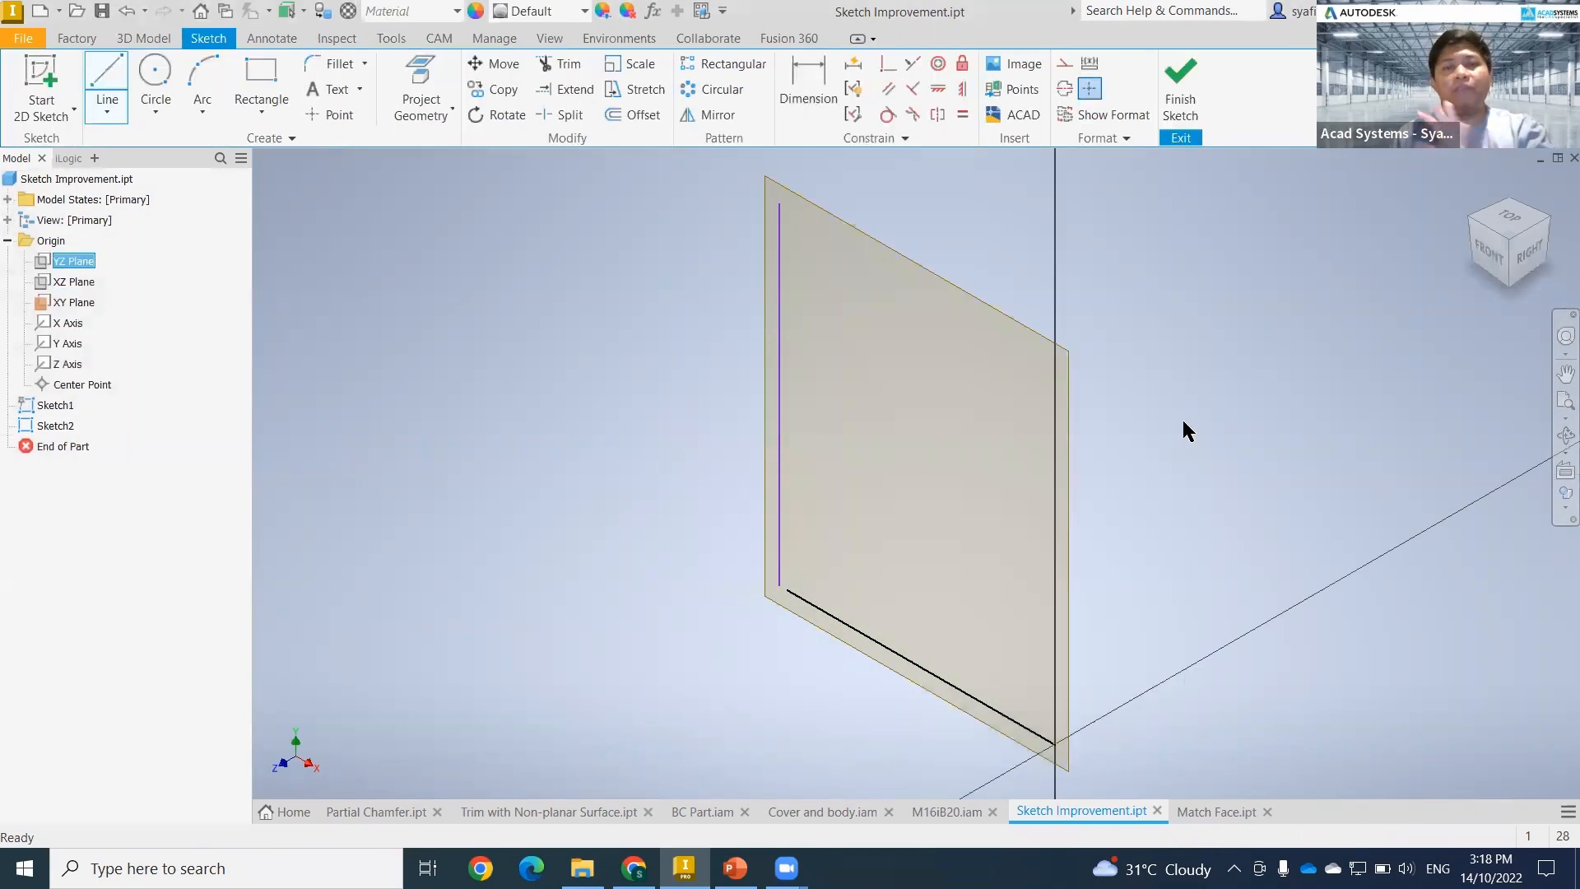
middle_click_drag(1149, 400, 1034, 341)
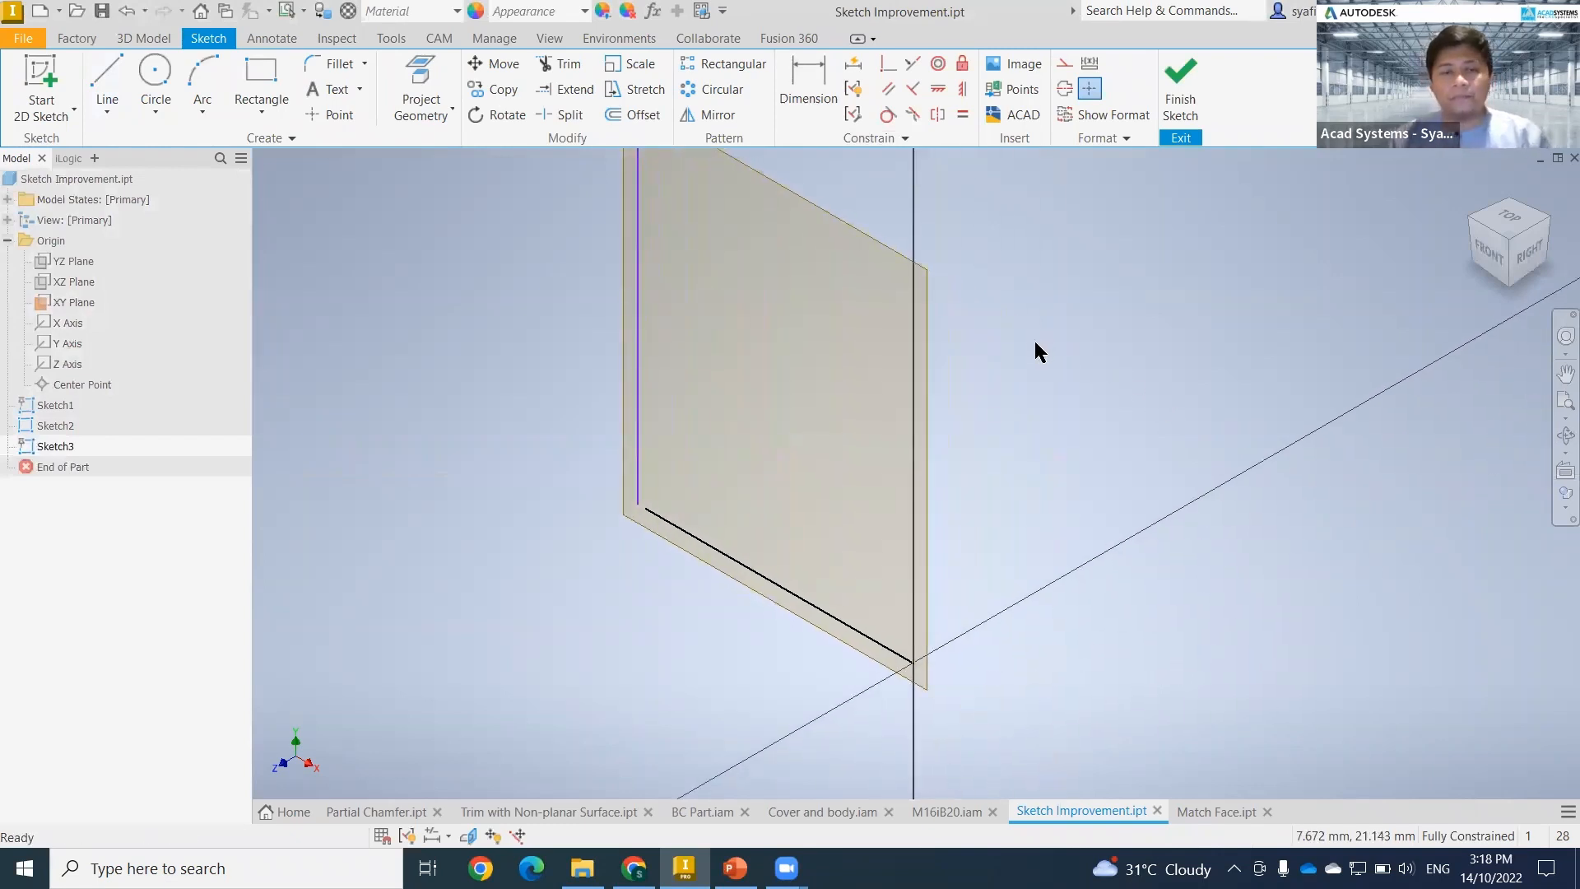
left_click(1179, 94)
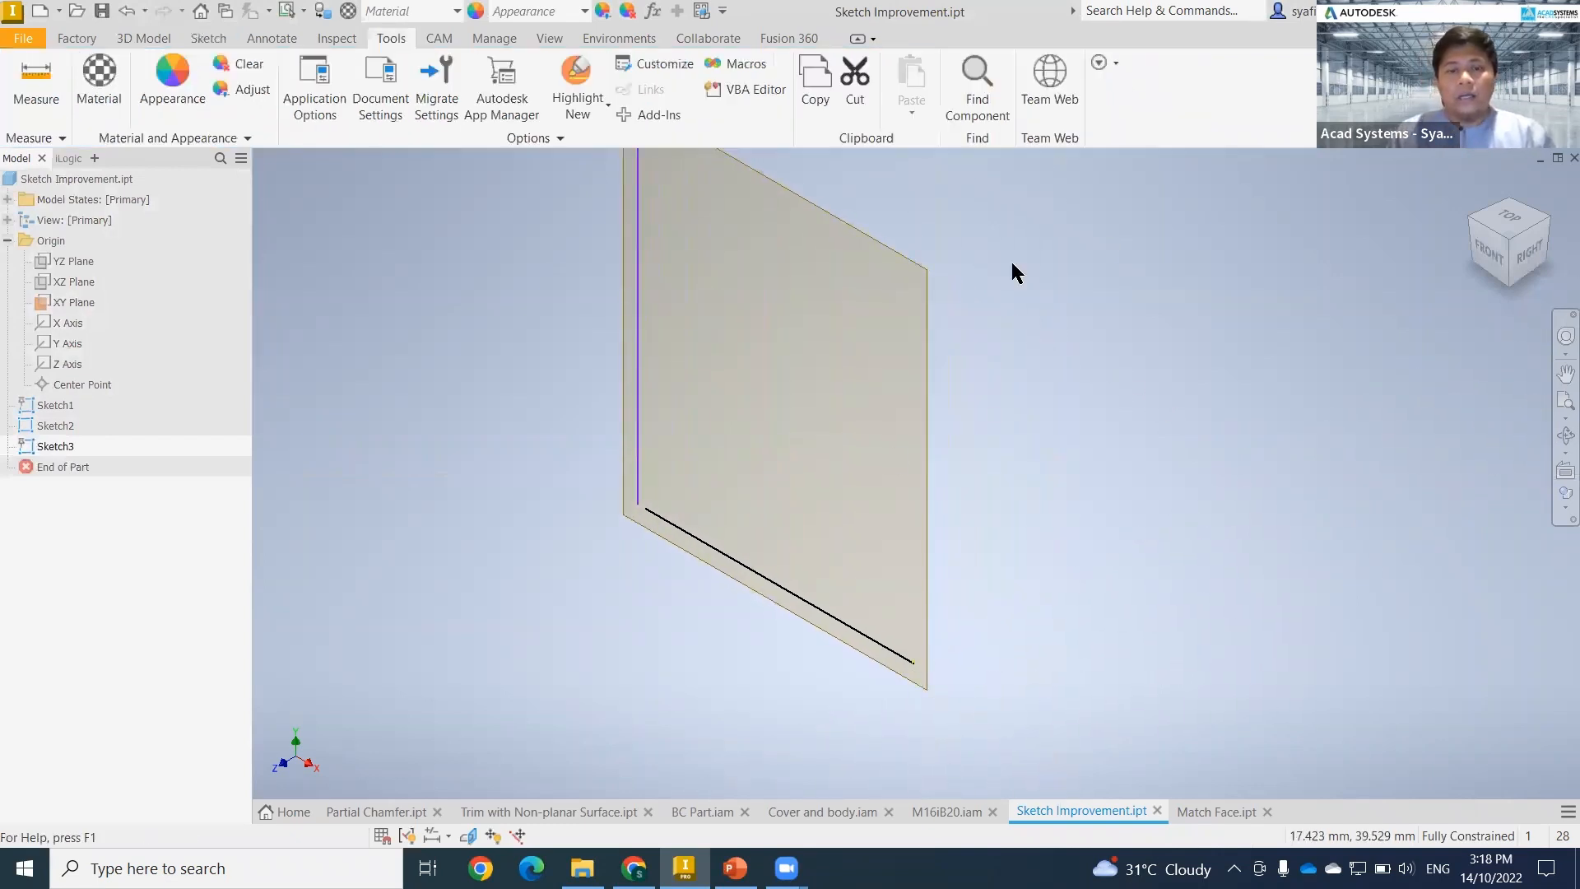
- Switch to PowerPoint to show the "Create a Matching Contoured Part" slide and return to Inventor
key("alt+Tab")
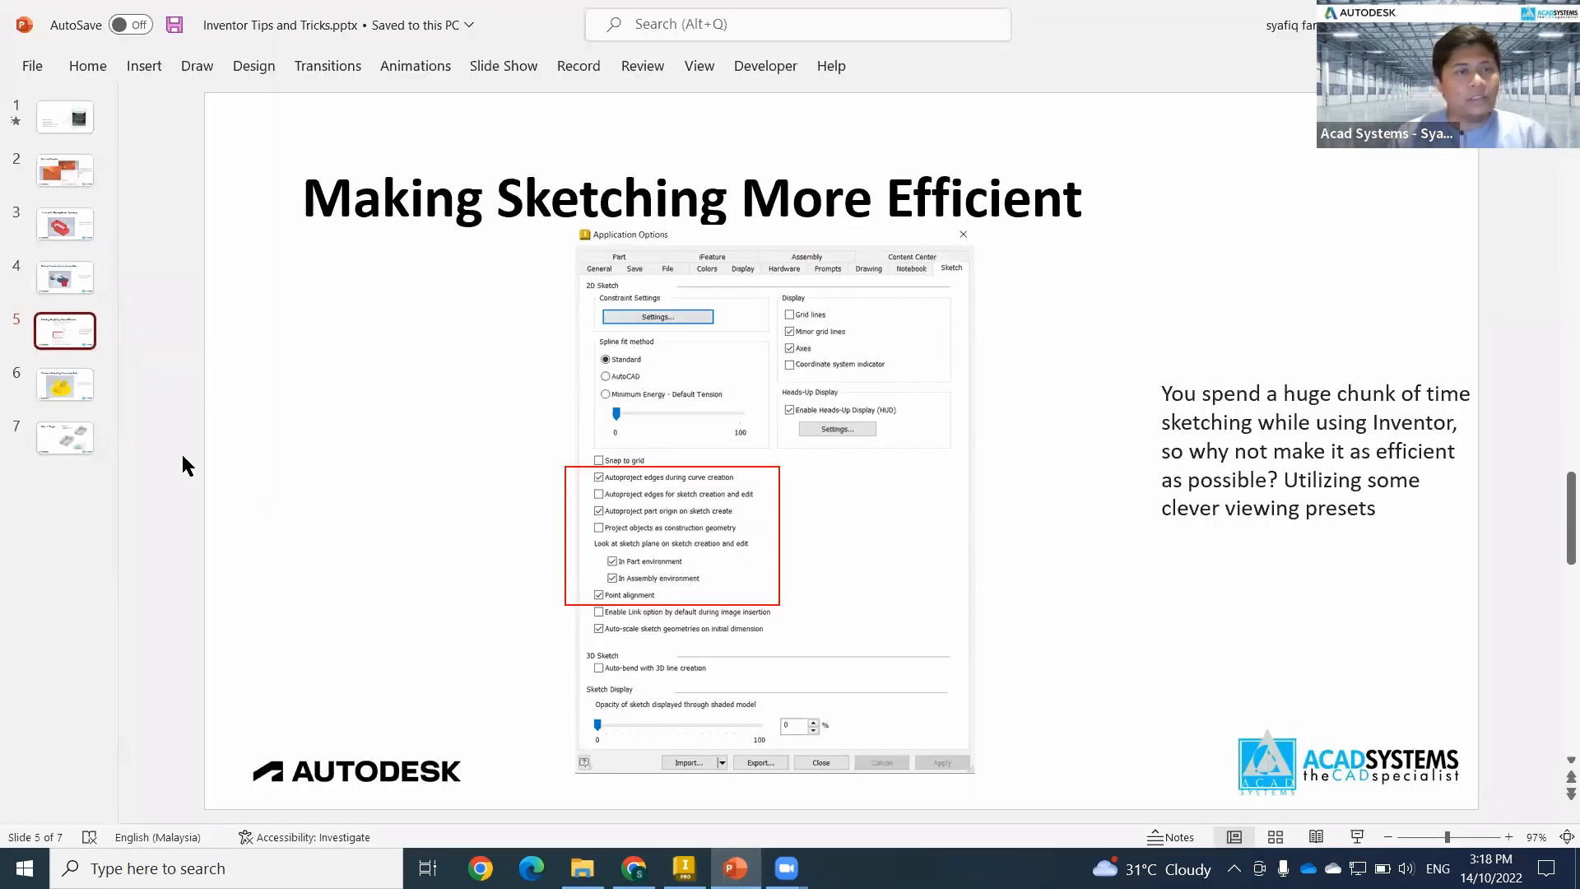
scroll(187, 469, "down", 1)
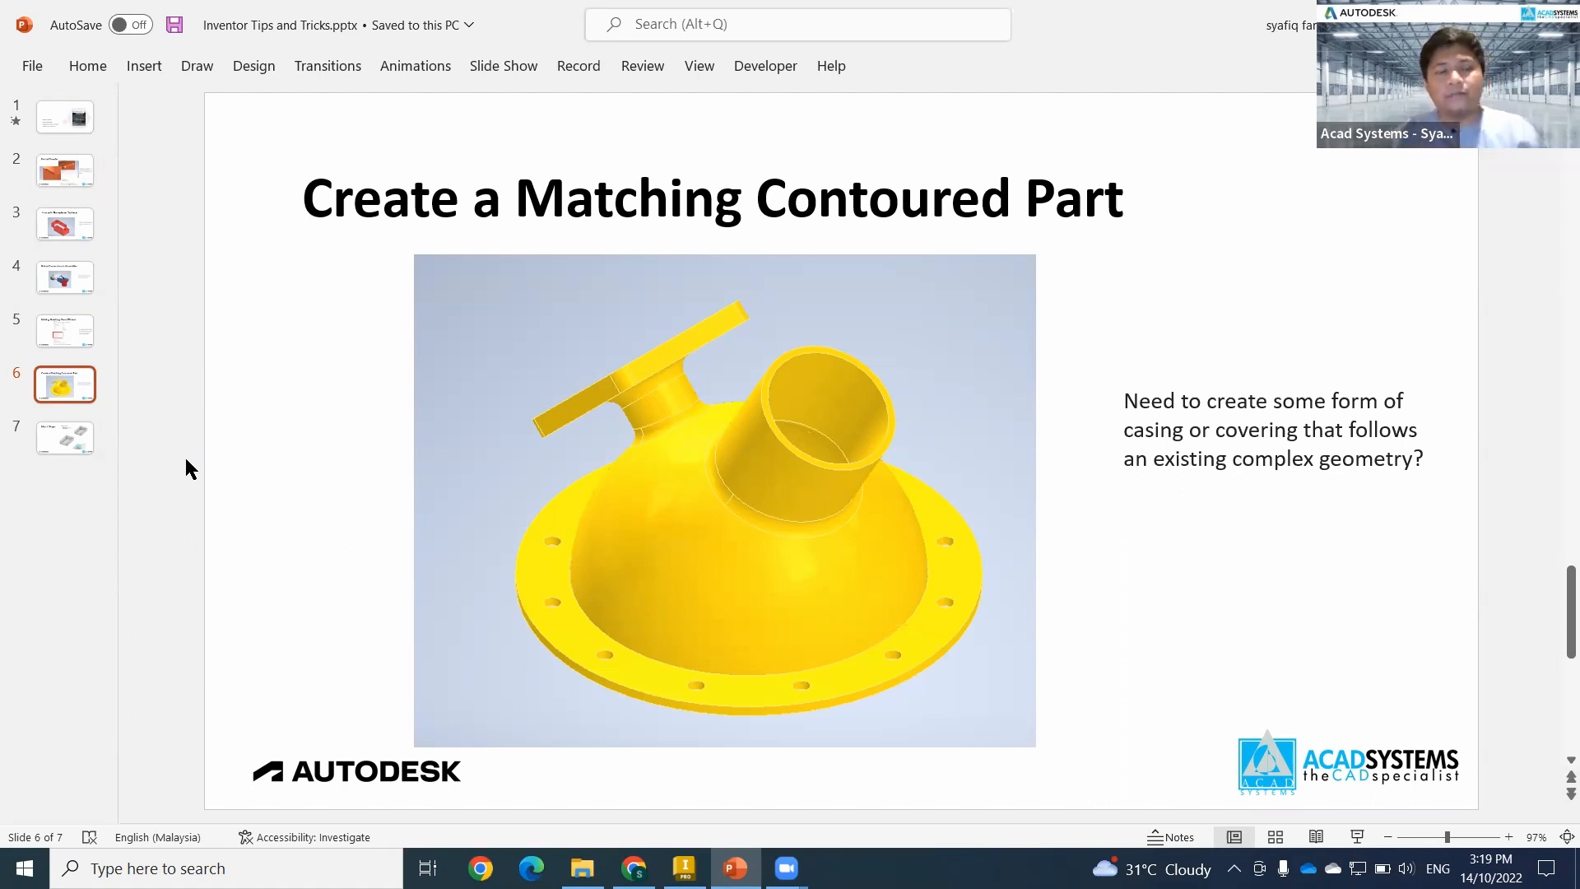
left_click(687, 862)
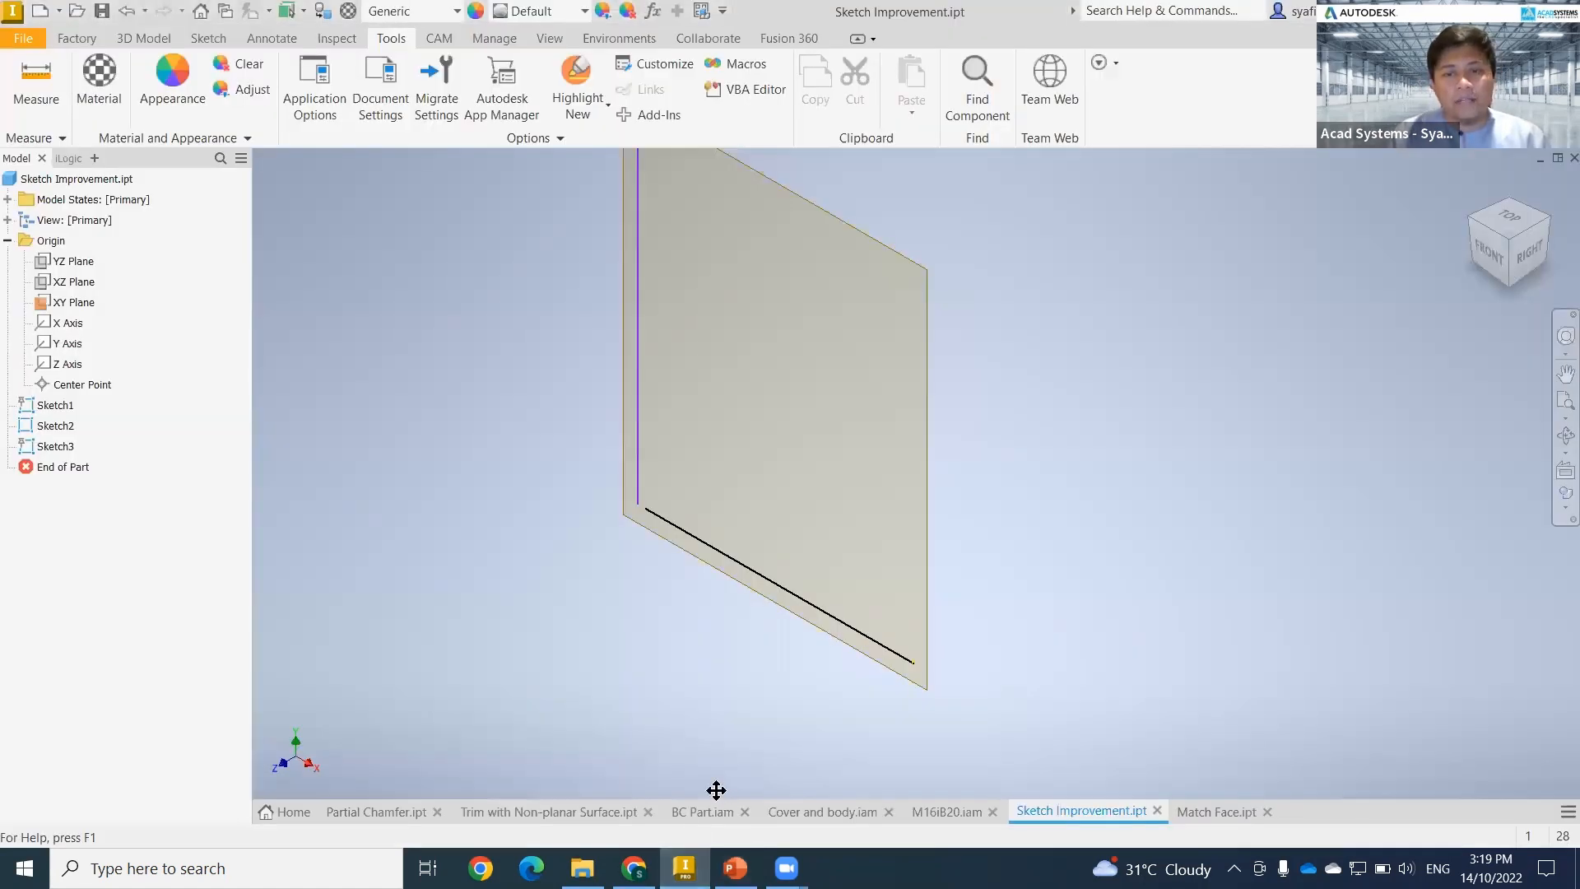
- Bring up the Cover and body.iam assembly and collapse the Body:1 component in the model browser
left_click(817, 812)
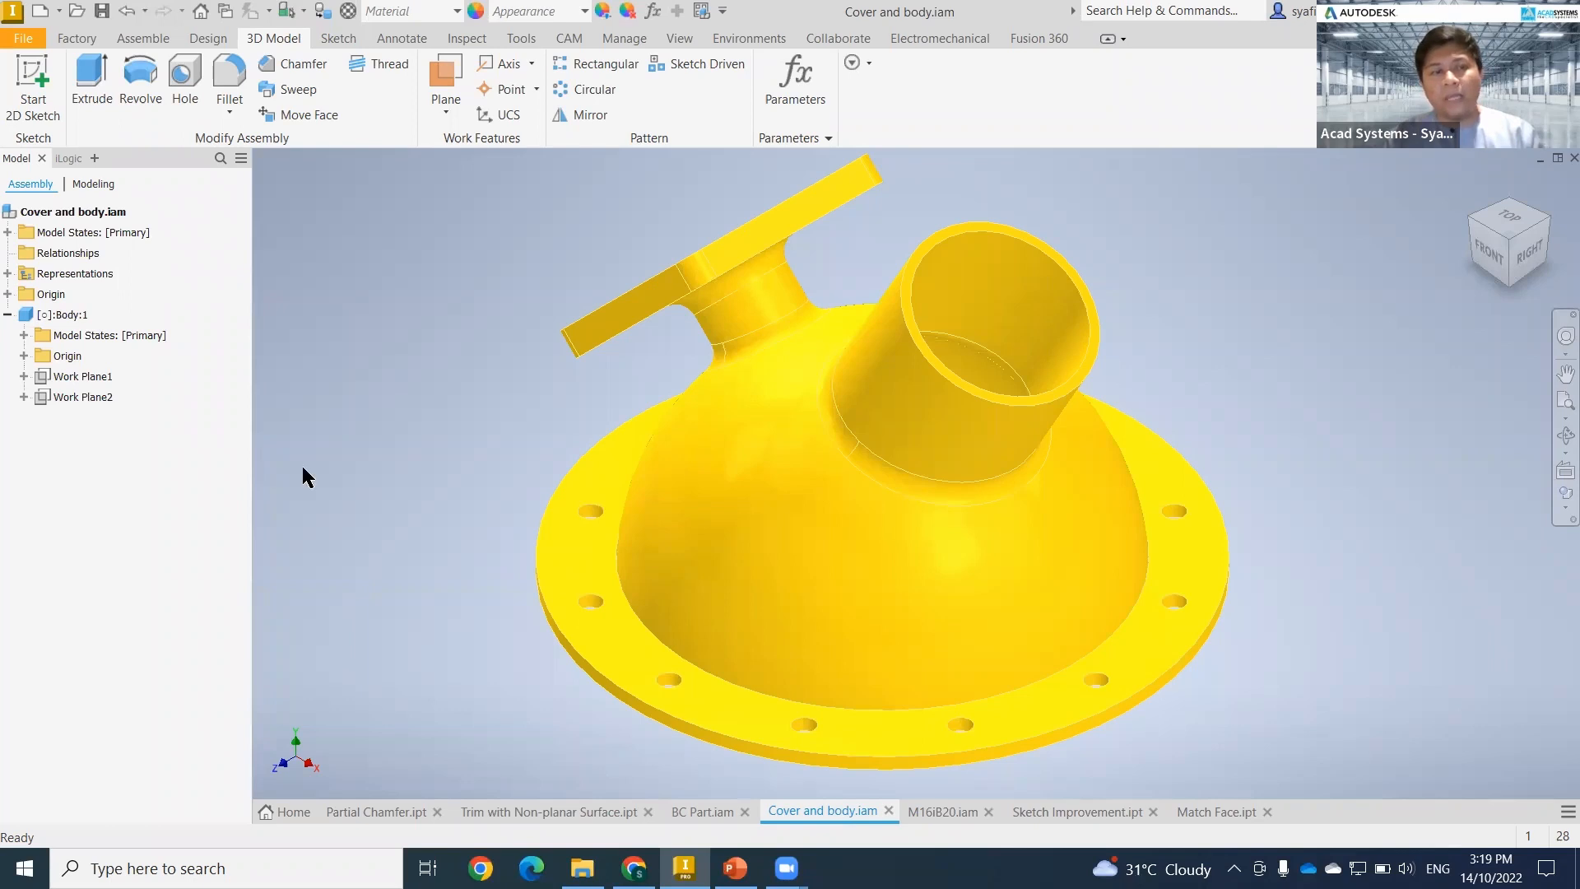
left_click(7, 315)
left_click(79, 316)
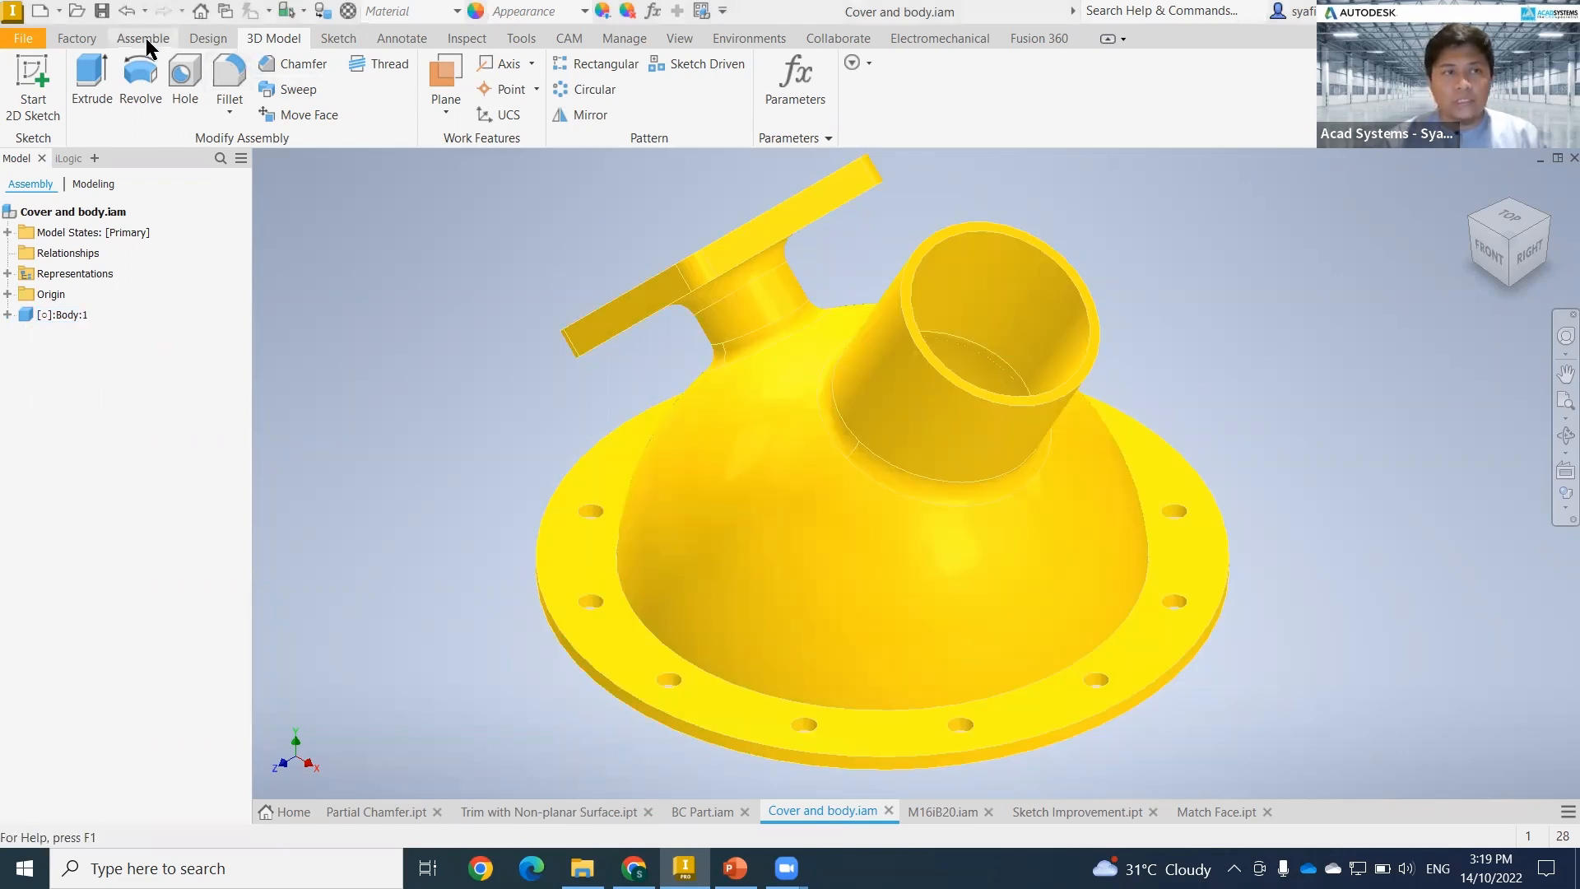
- Begin creating an in-place component in the assembly using the Metric Standard (mm).ipt template
left_click(145, 38)
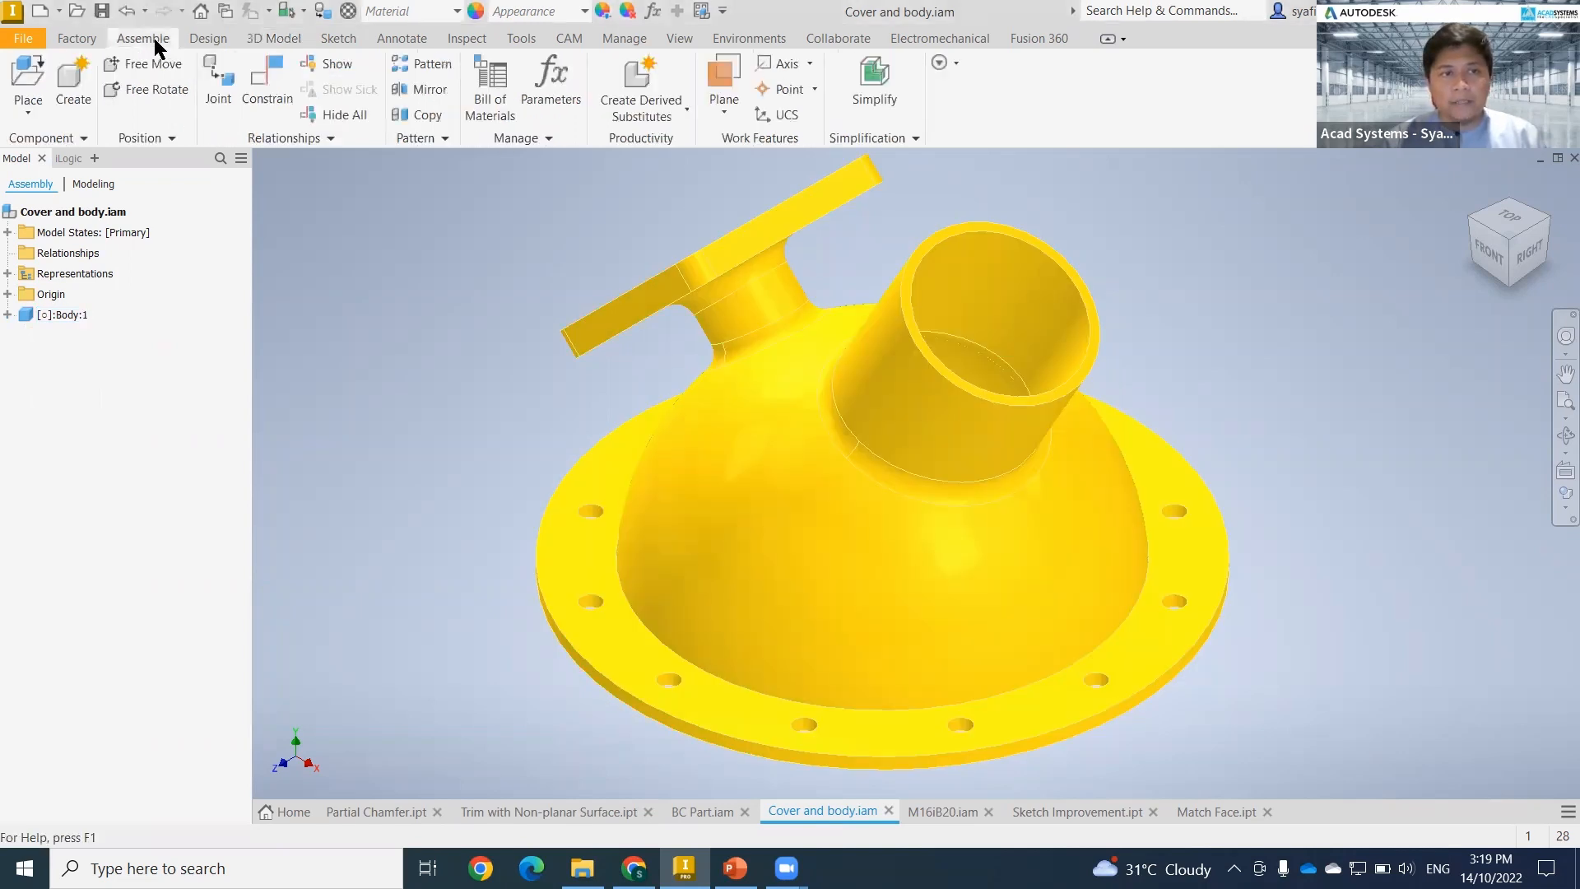
left_click(72, 91)
left_click(710, 225)
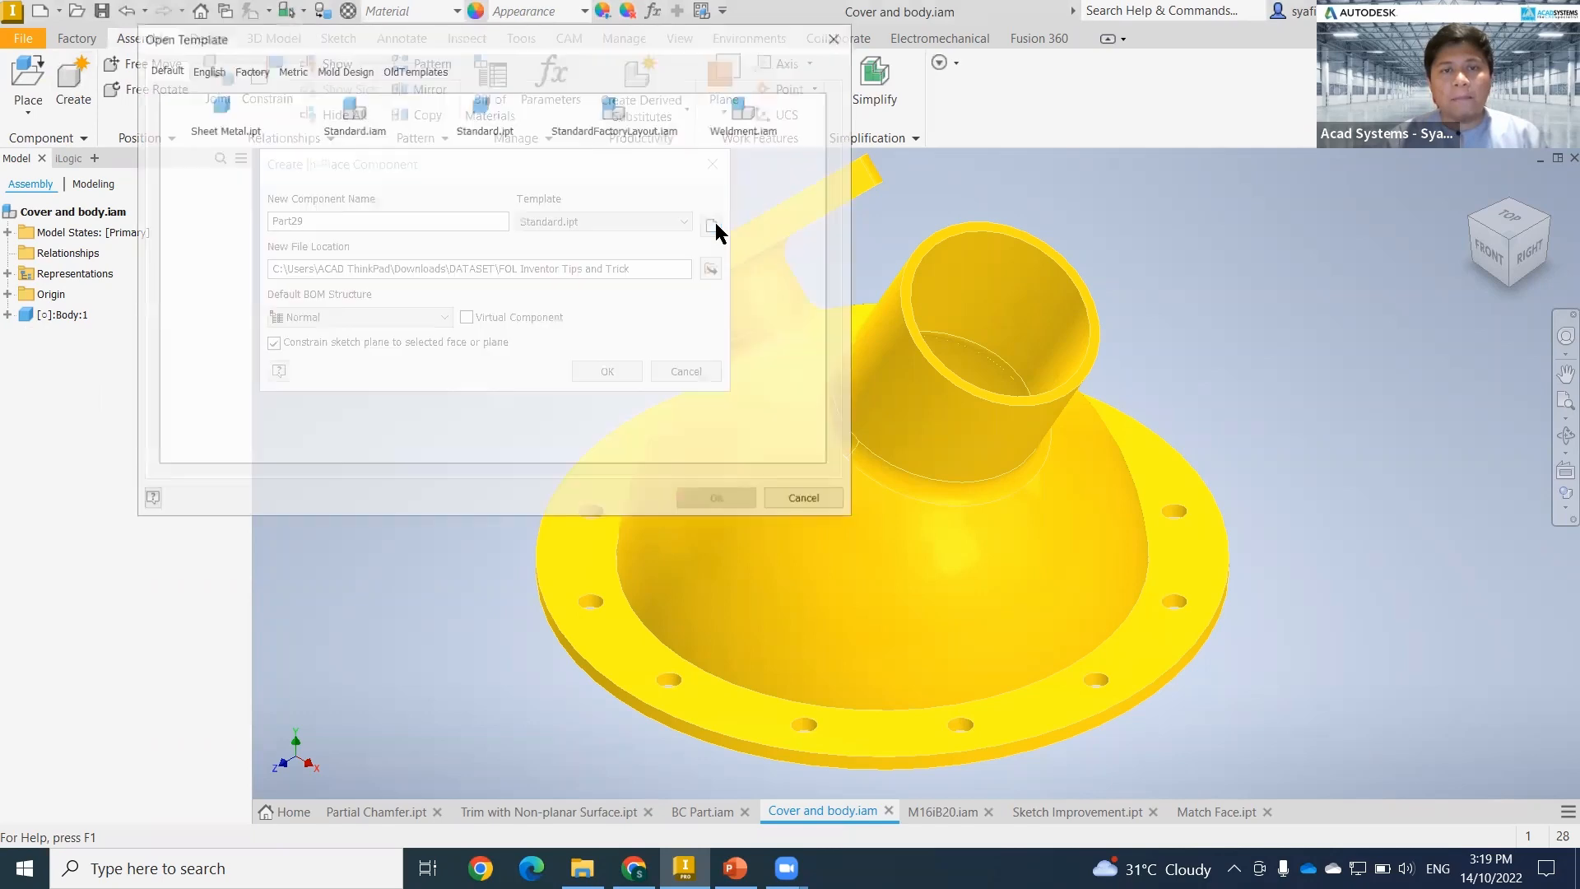
left_click_drag(625, 37, 1115, 140)
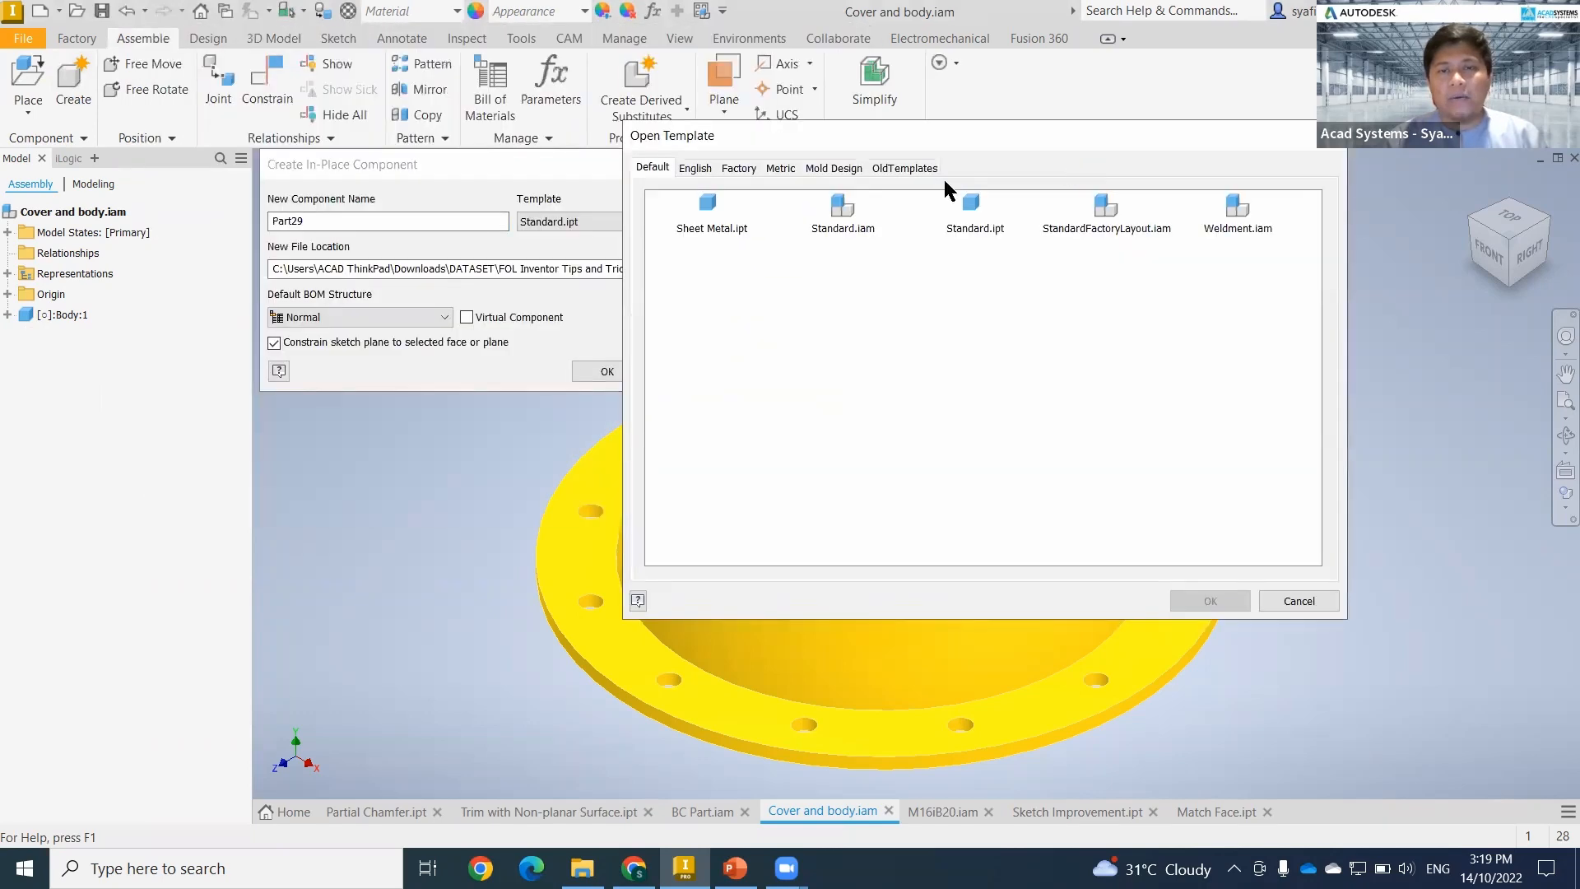
left_click(782, 170)
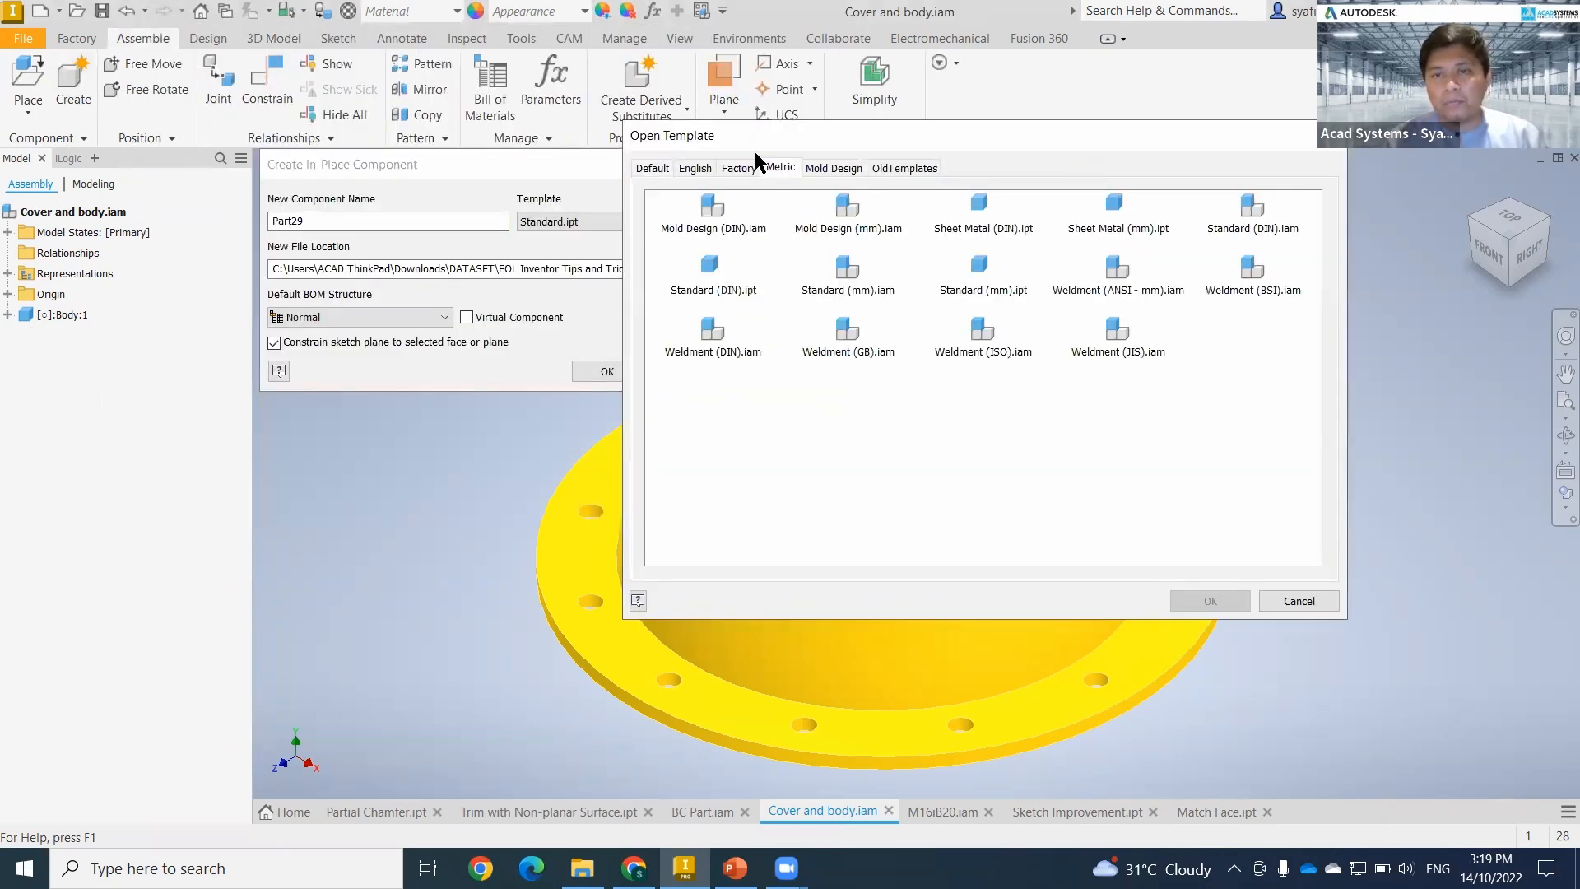
left_click(947, 276)
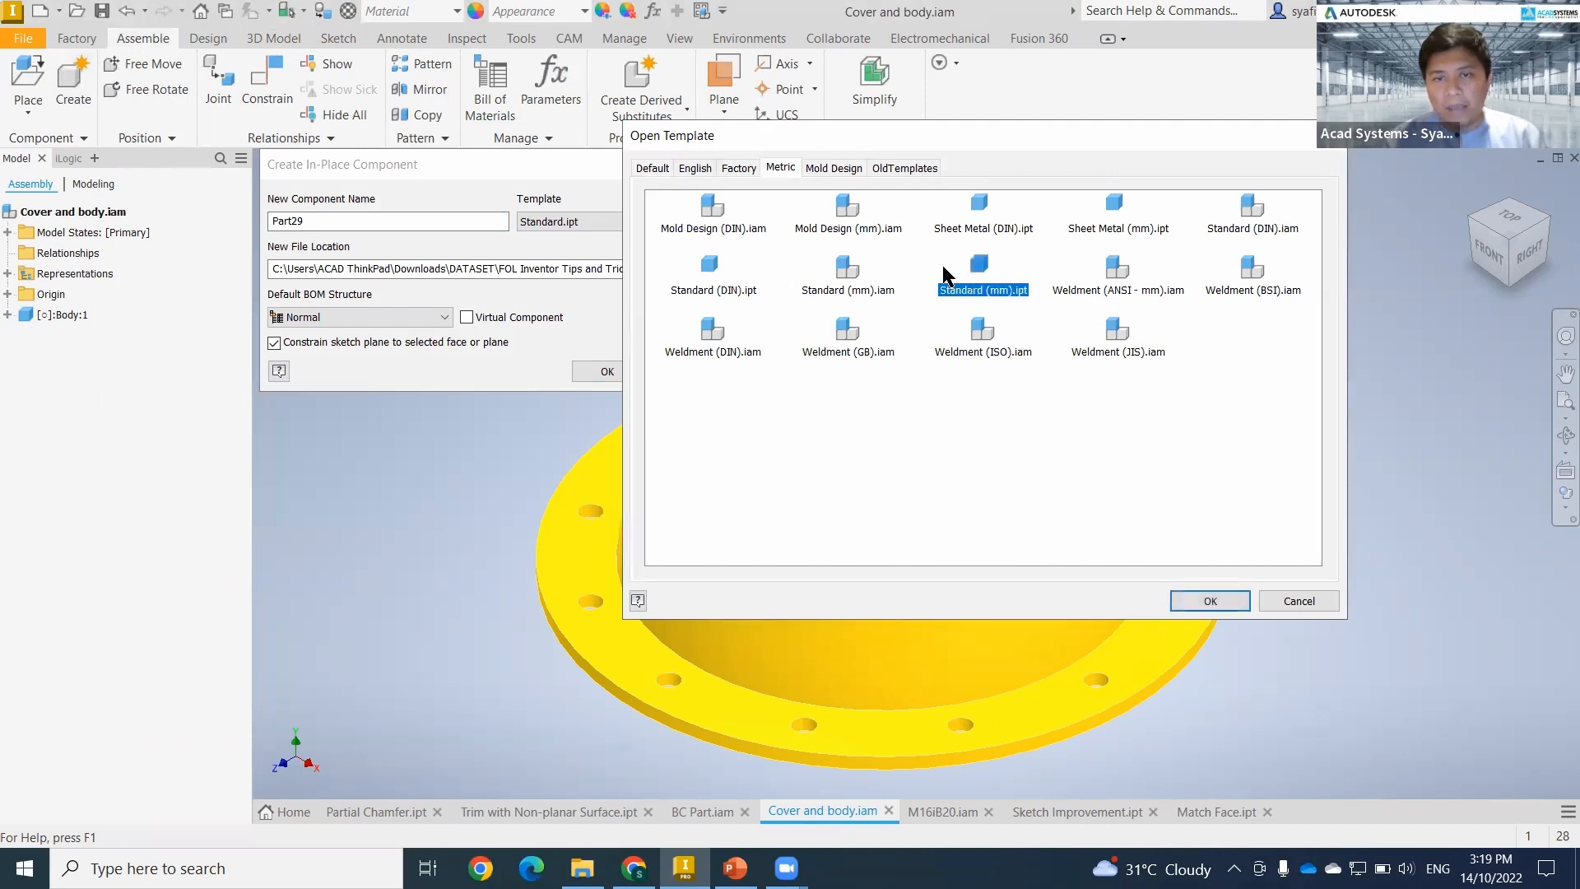
left_click(1210, 601)
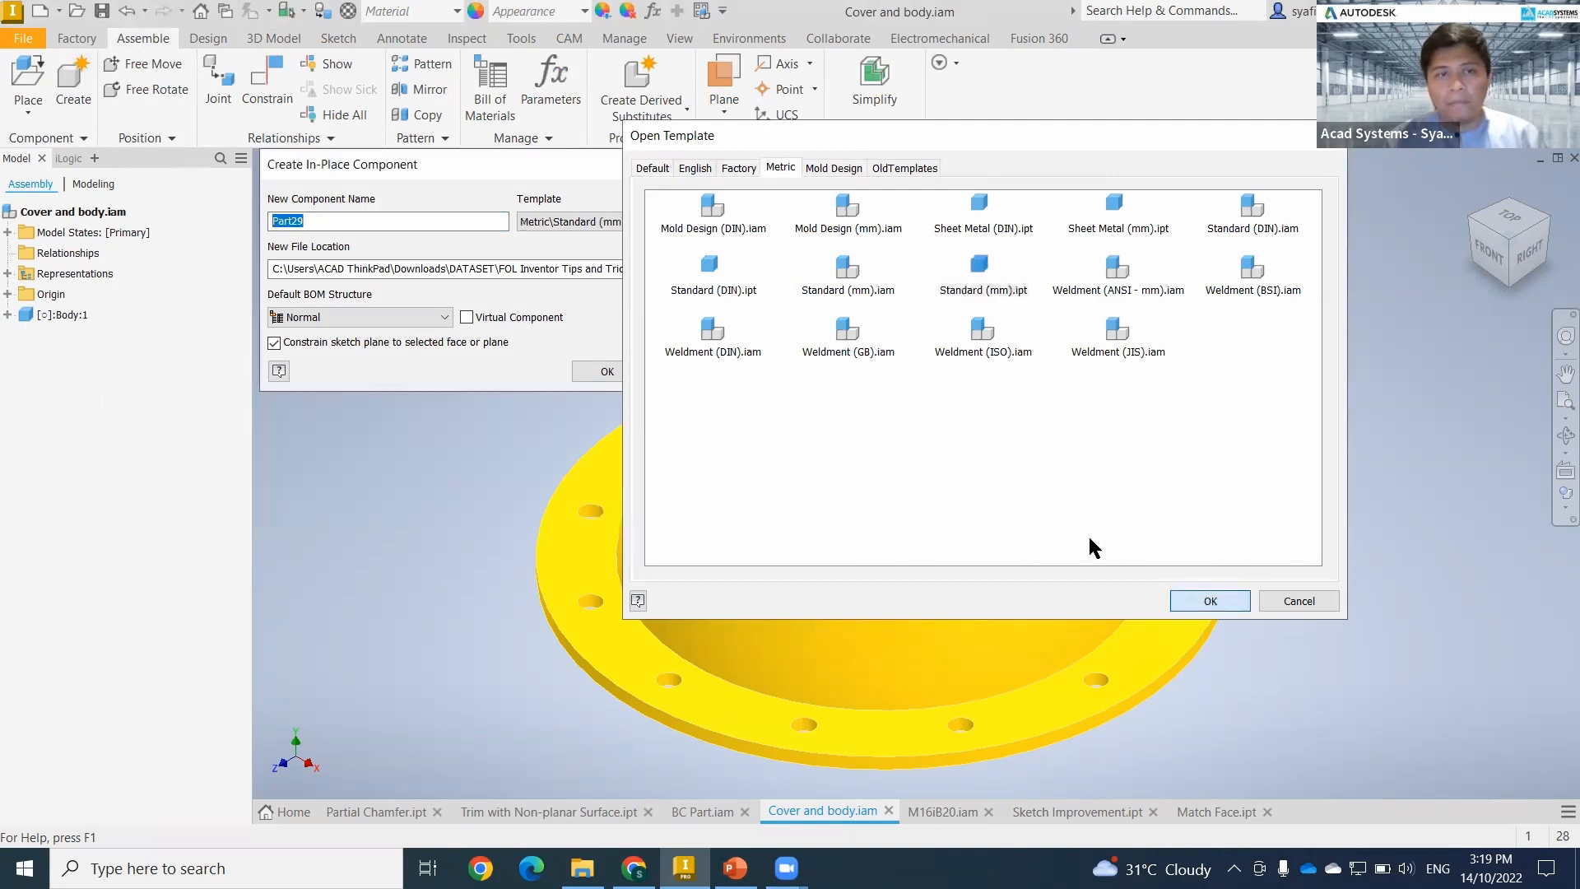
- Name the in-place component Cover2 and place its base sketch plane on the top face of the body's round flange
type("C")
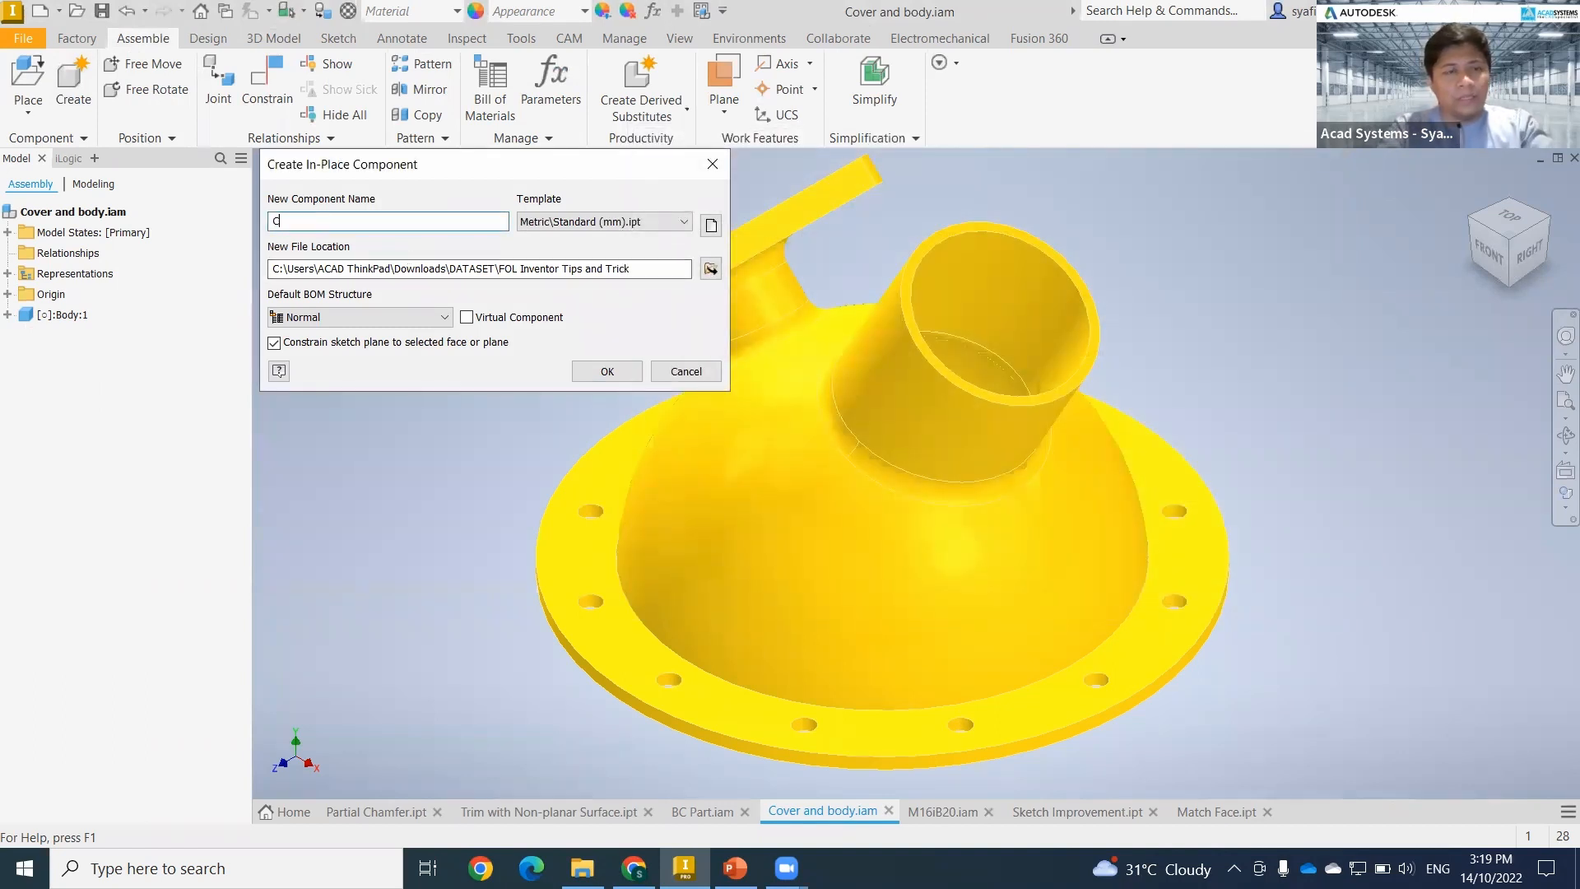
type("over")
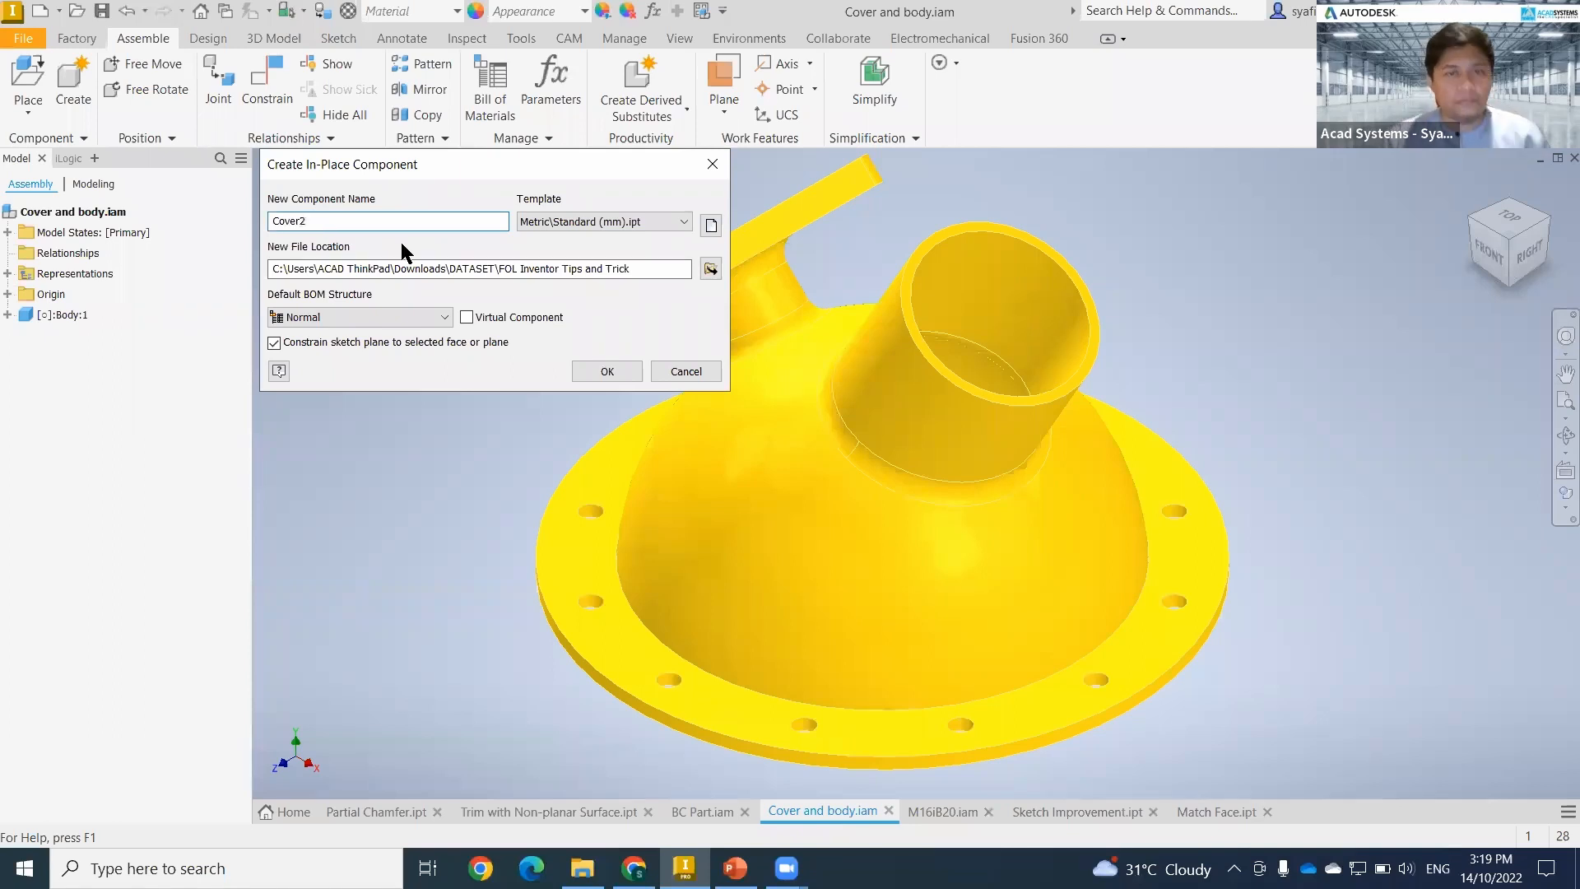
left_click(607, 372)
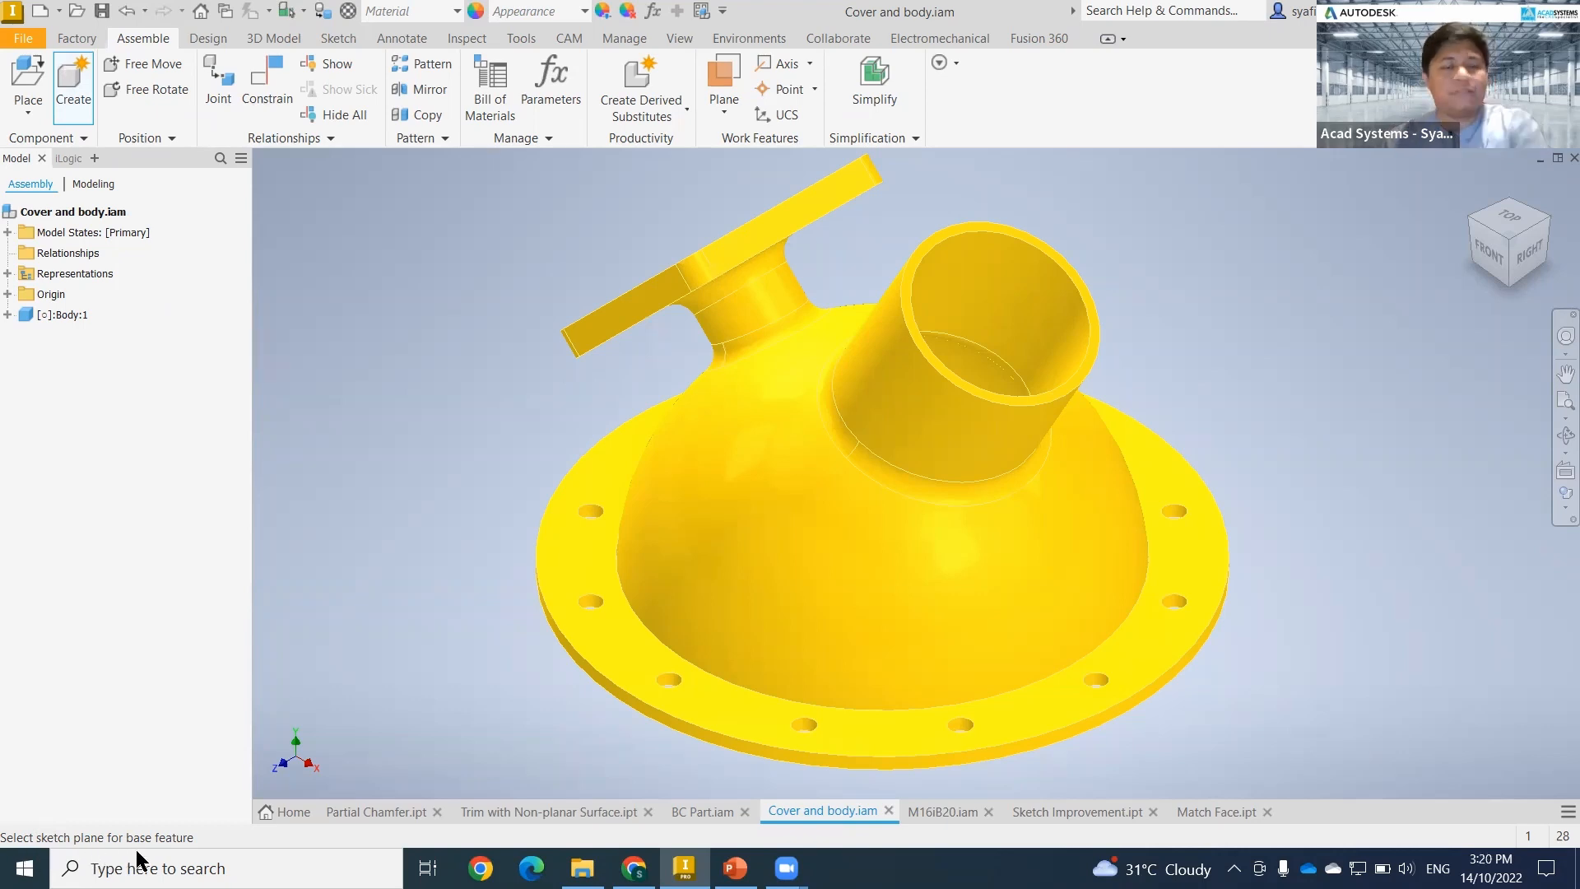
left_click(636, 638)
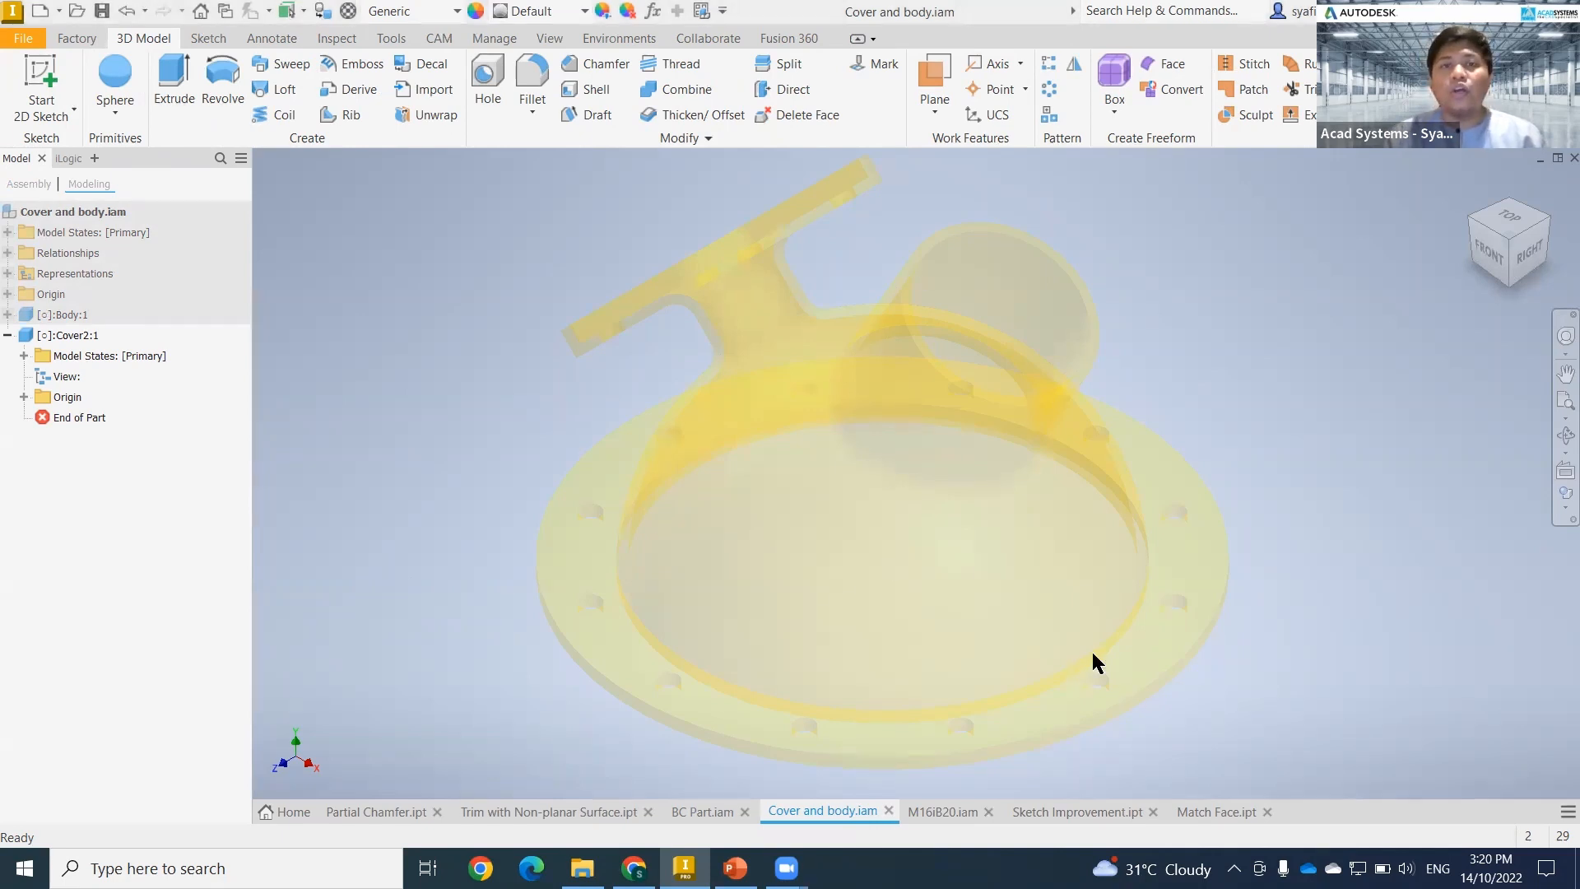
- Start the Copy Object command in the Cover2 part to copy geometry from the body
scroll(1107, 650, "up", 3)
scroll(1103, 626, "down", 4)
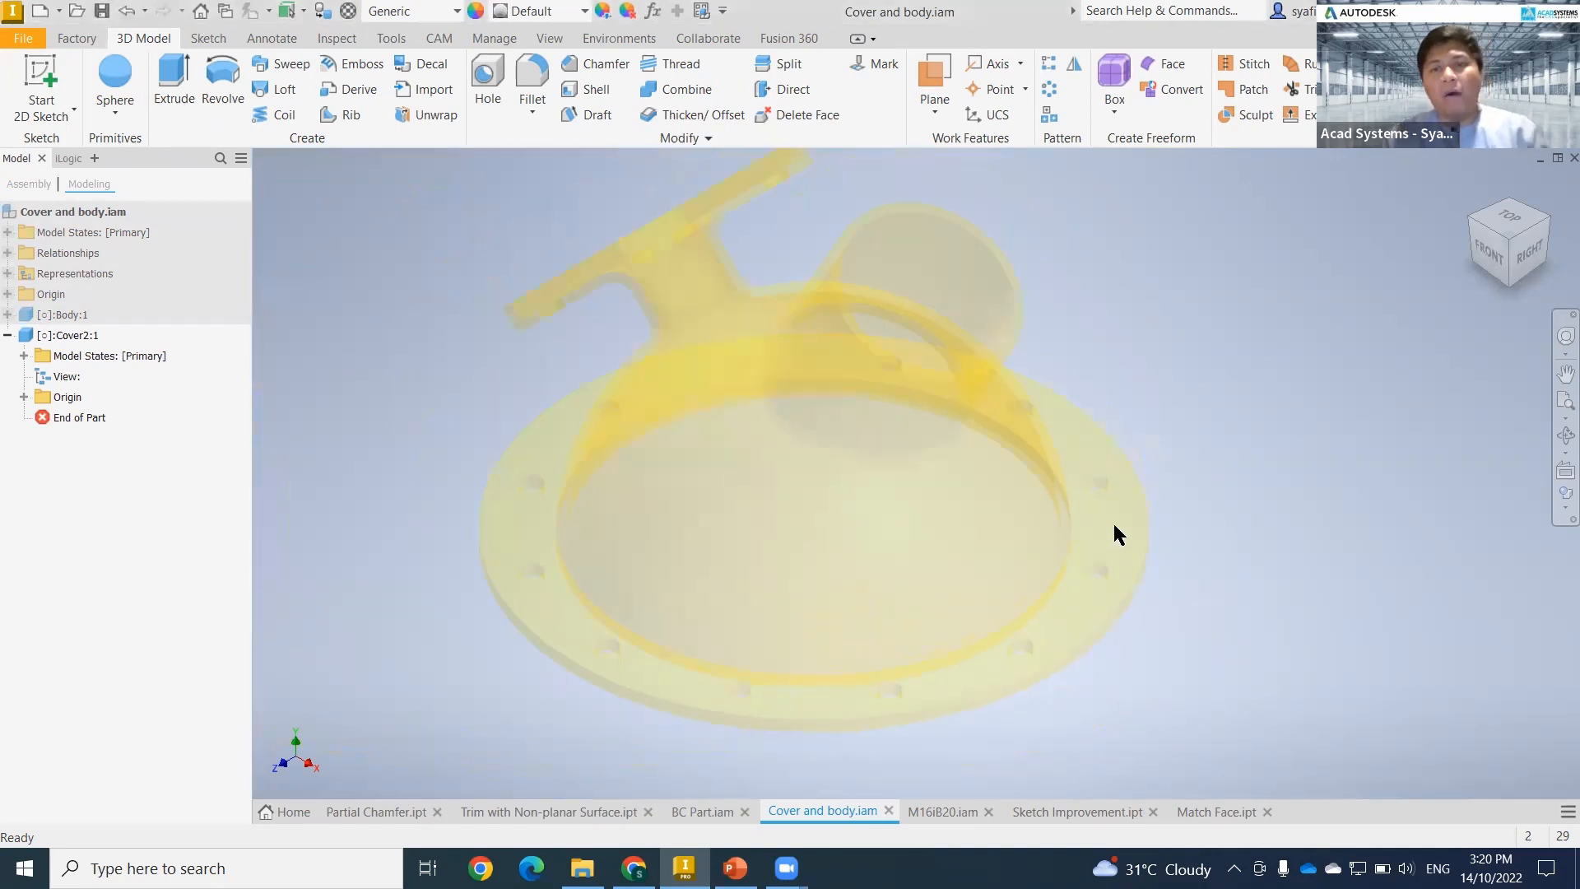
scroll(1117, 502, "down", 3)
scroll(872, 535, "down", 1)
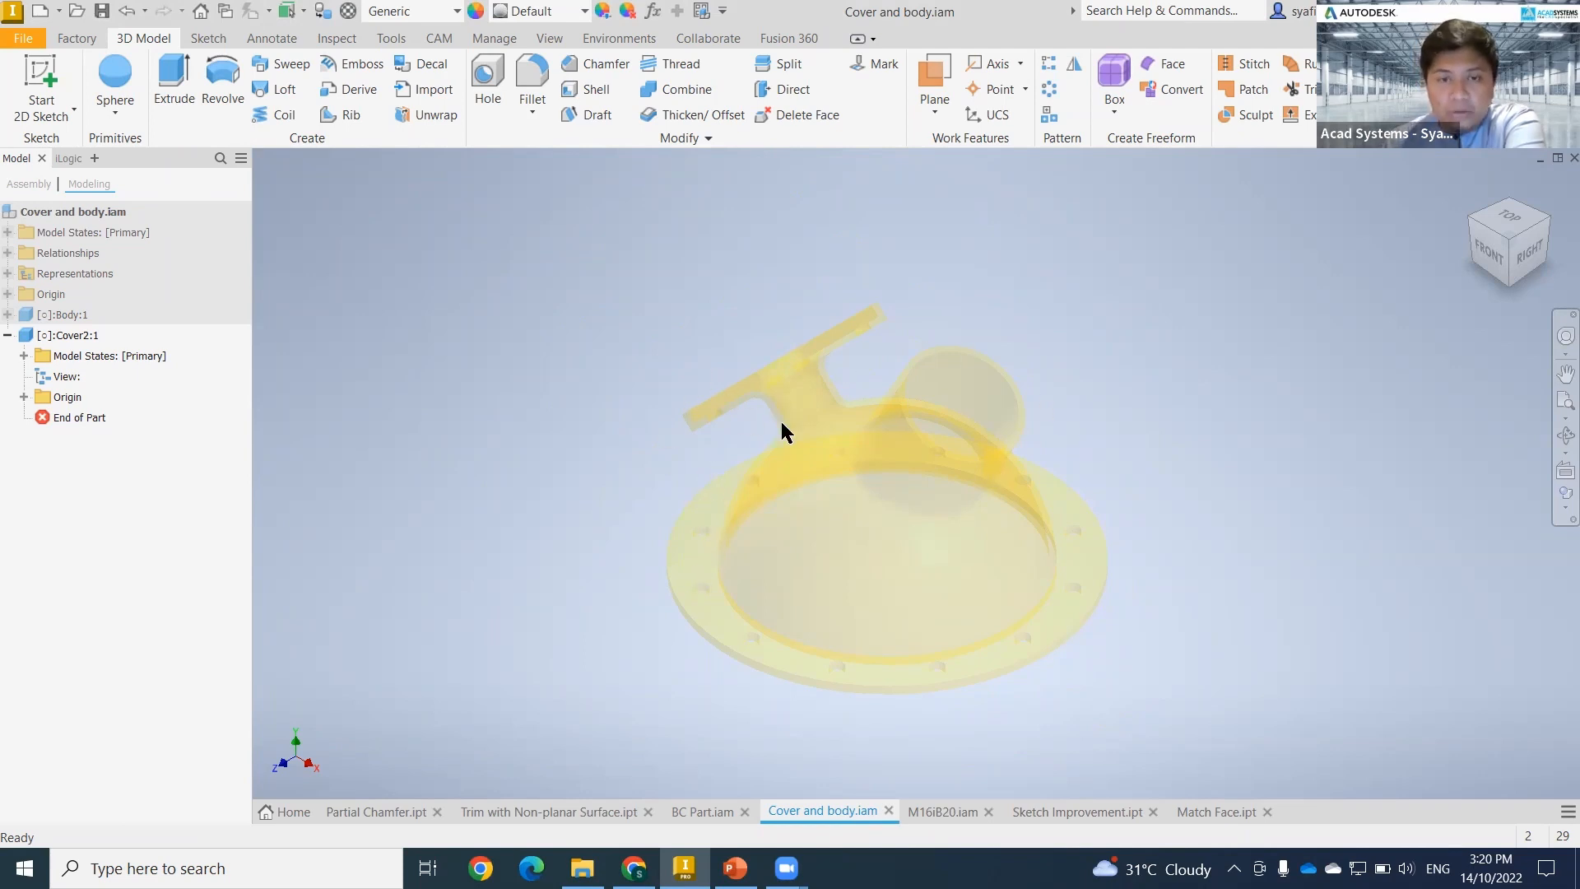
middle_click_drag(1159, 570, 1111, 569)
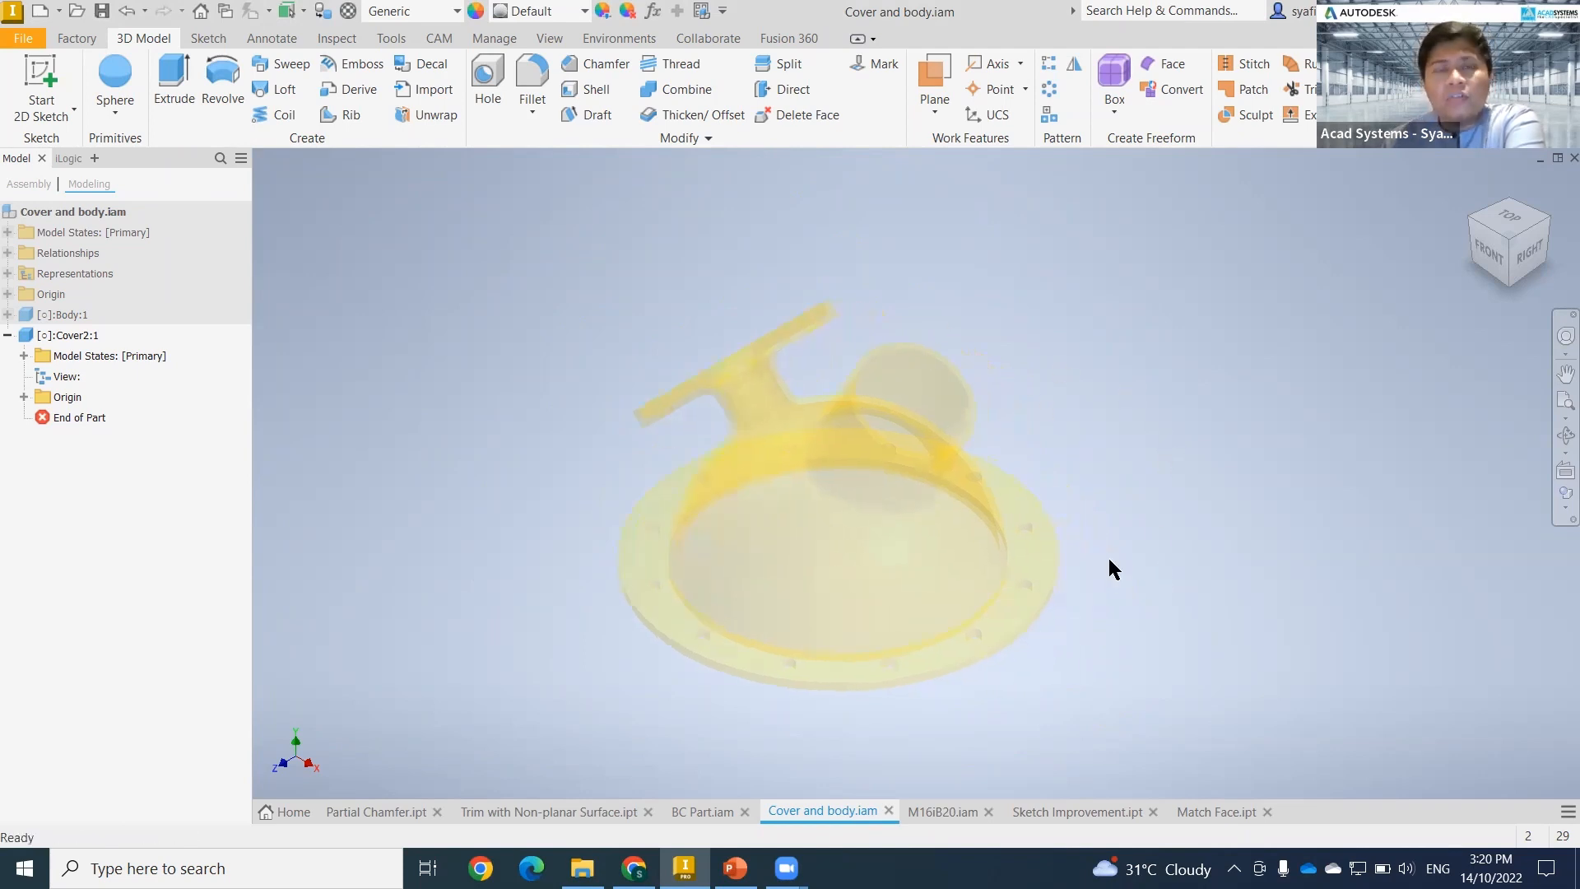
left_click(680, 137)
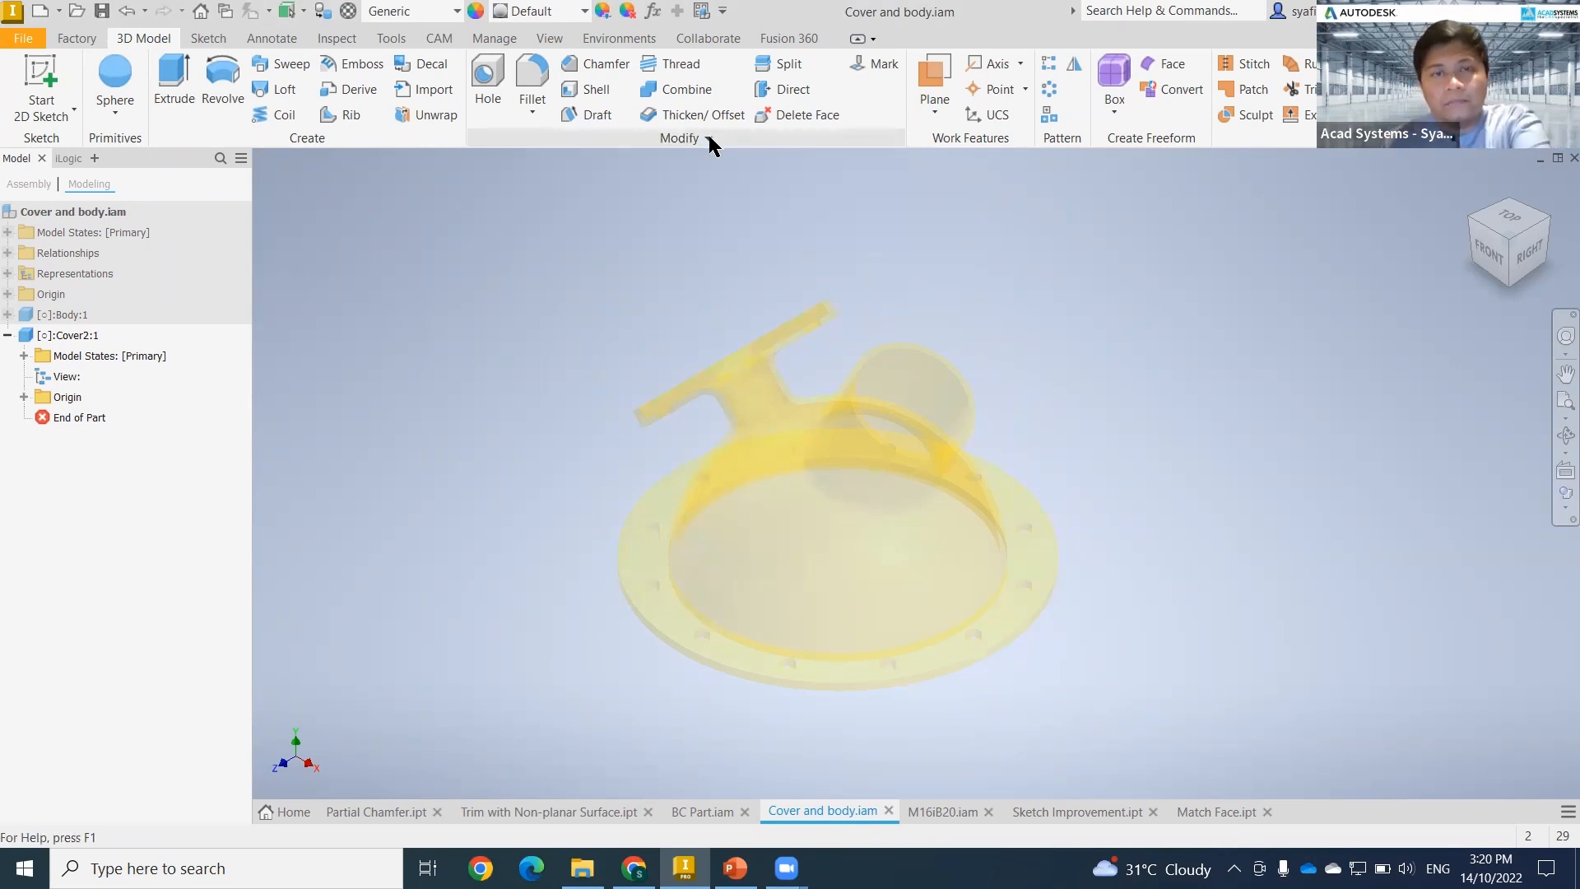
left_click(707, 140)
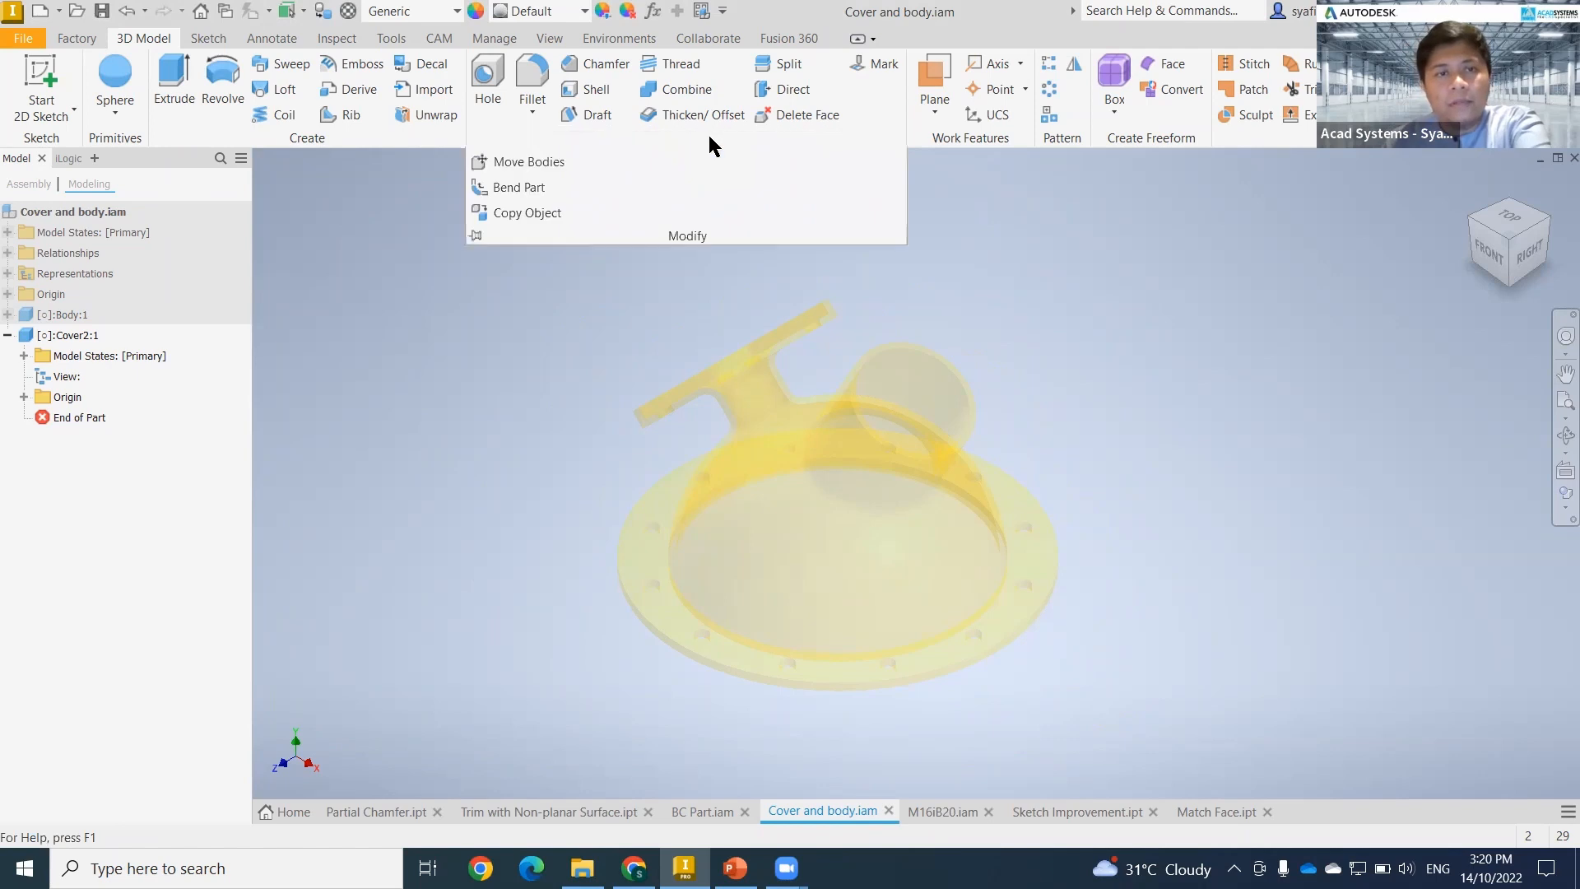
left_click(535, 216)
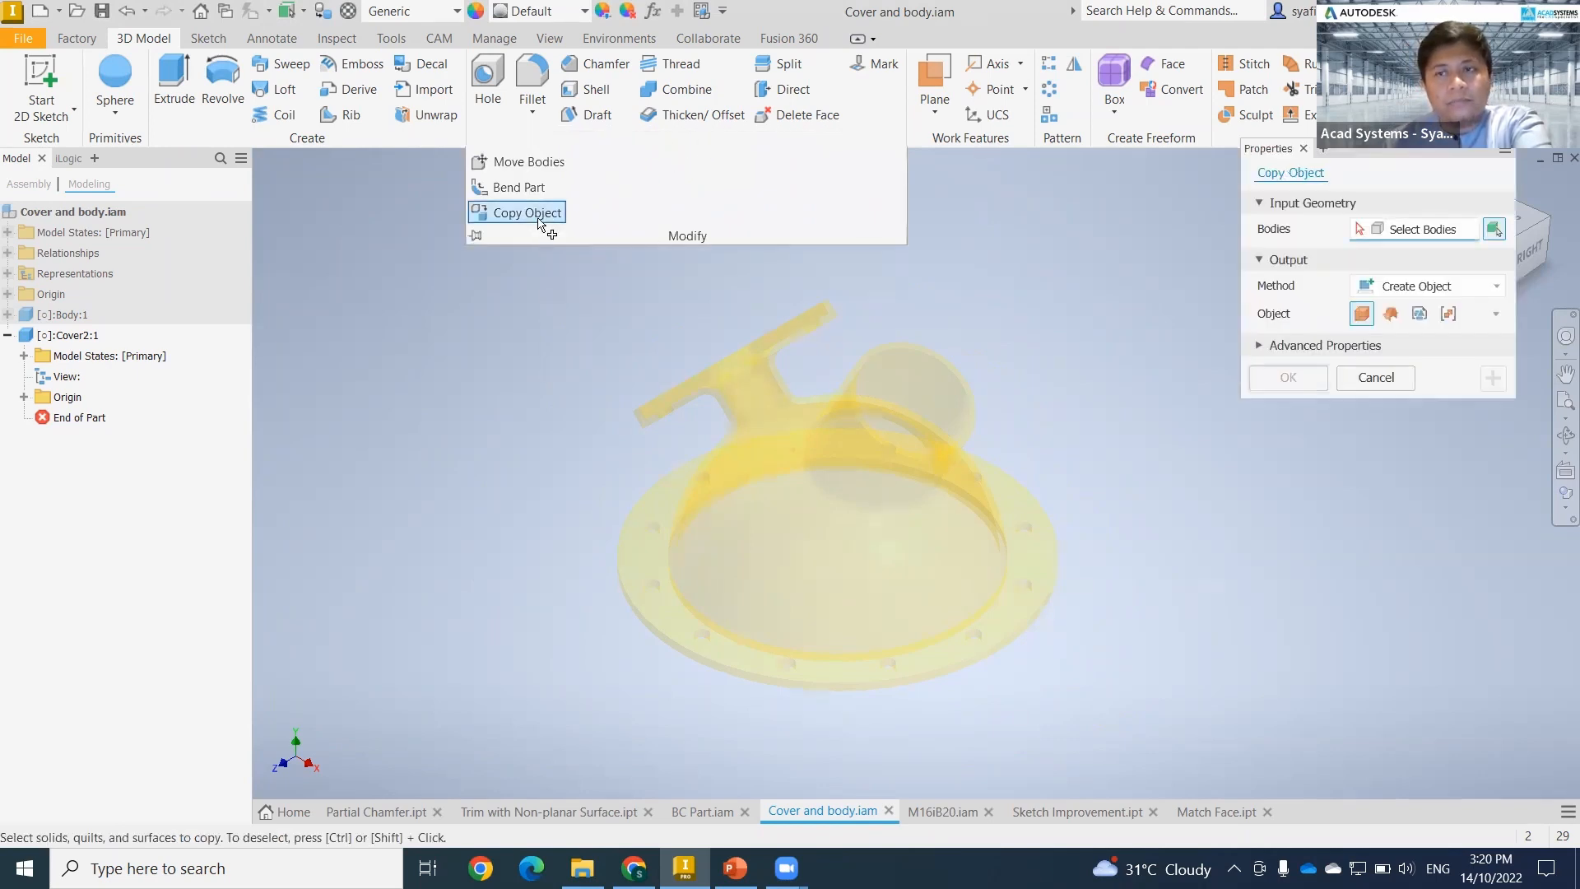
left_click_drag(1388, 162, 1276, 225)
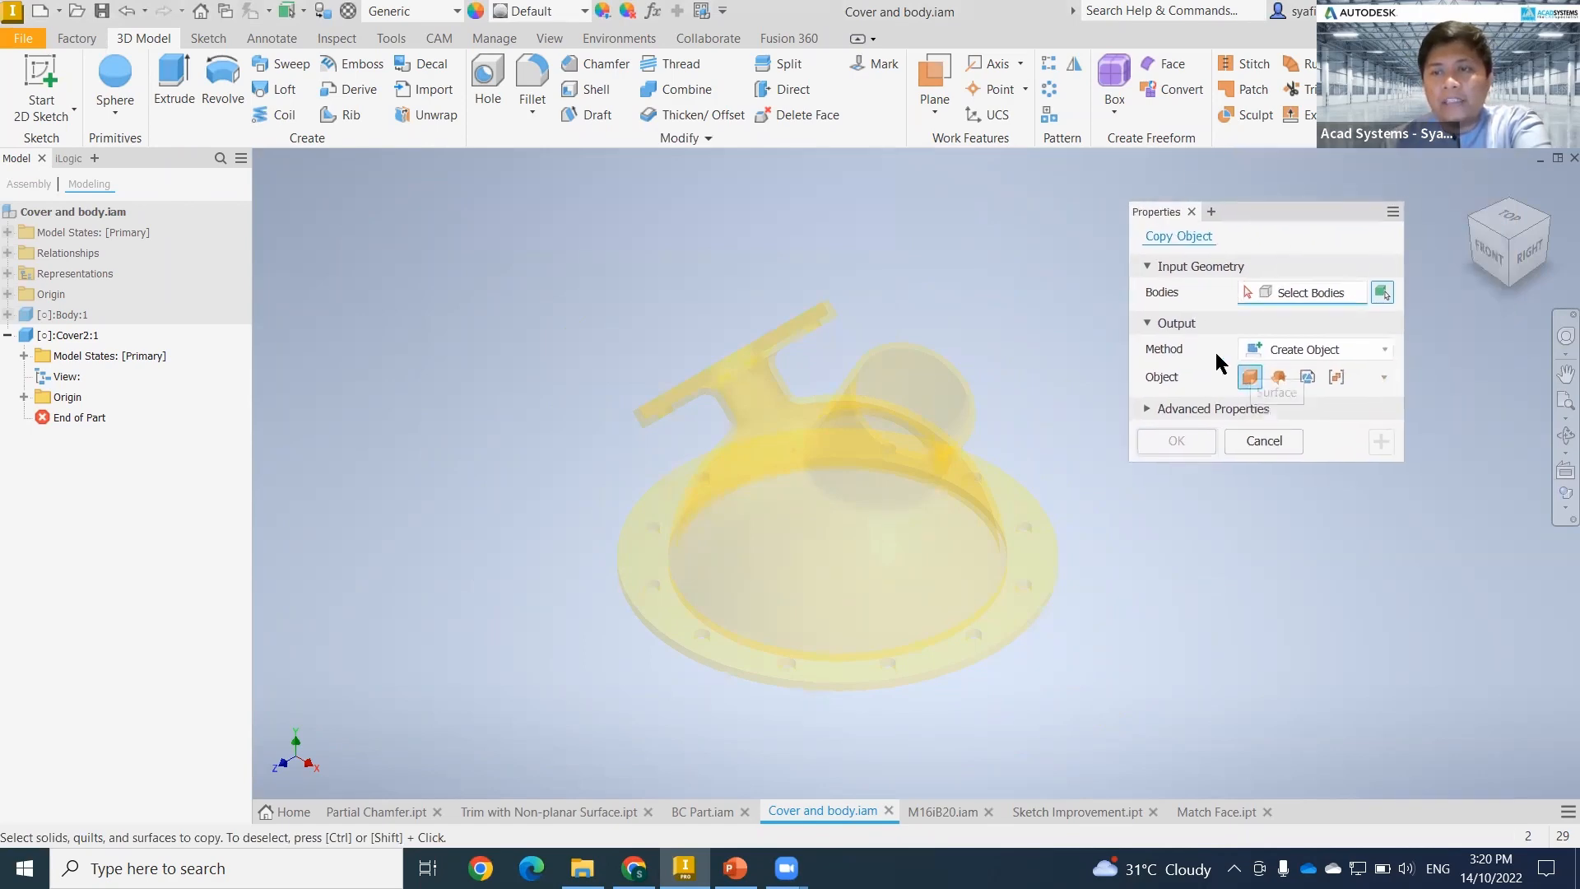
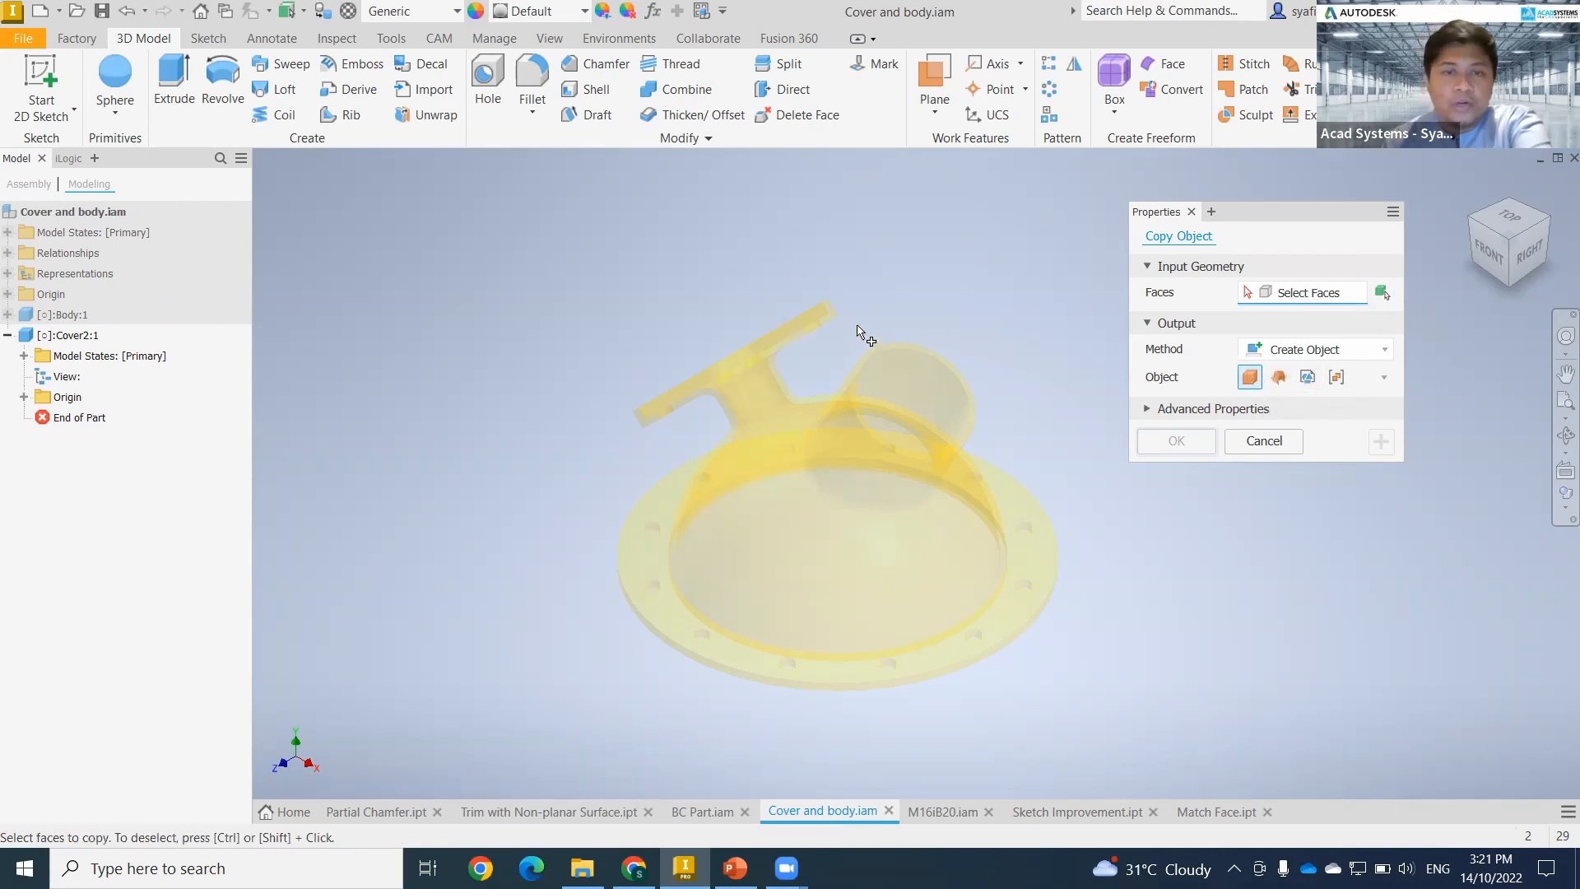
- Select individual faces to copy: the outer dome, the plate's neck, and the fillets where the neck and large pipe meet the dome
scroll(708, 480, "up", 4)
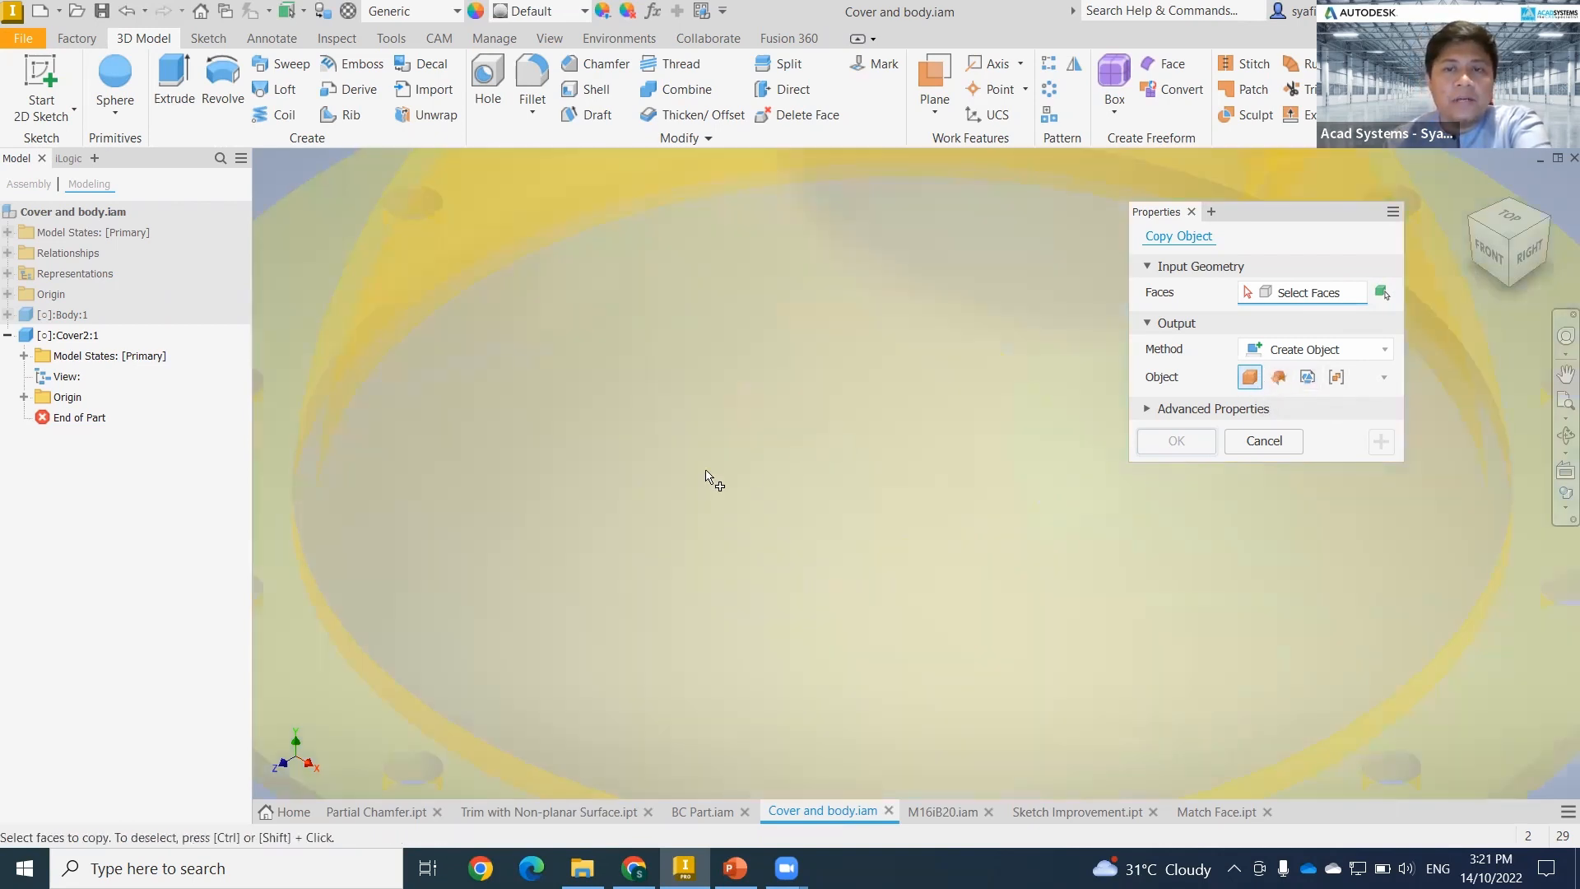
scroll(648, 491, "down", 2)
middle_click_drag(645, 501, 687, 543)
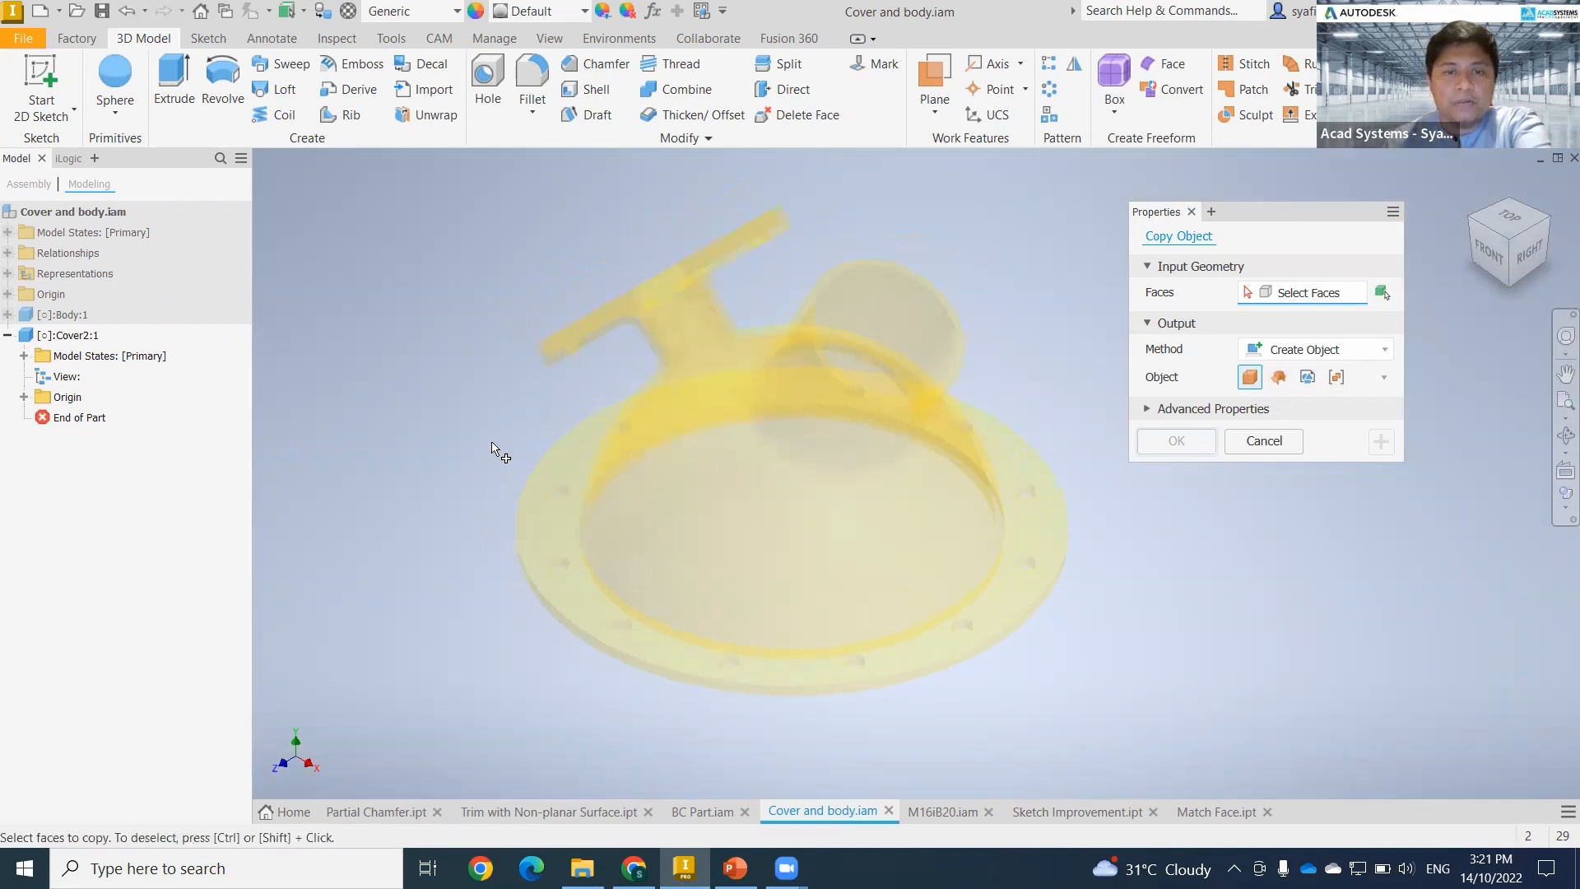
left_click(644, 413)
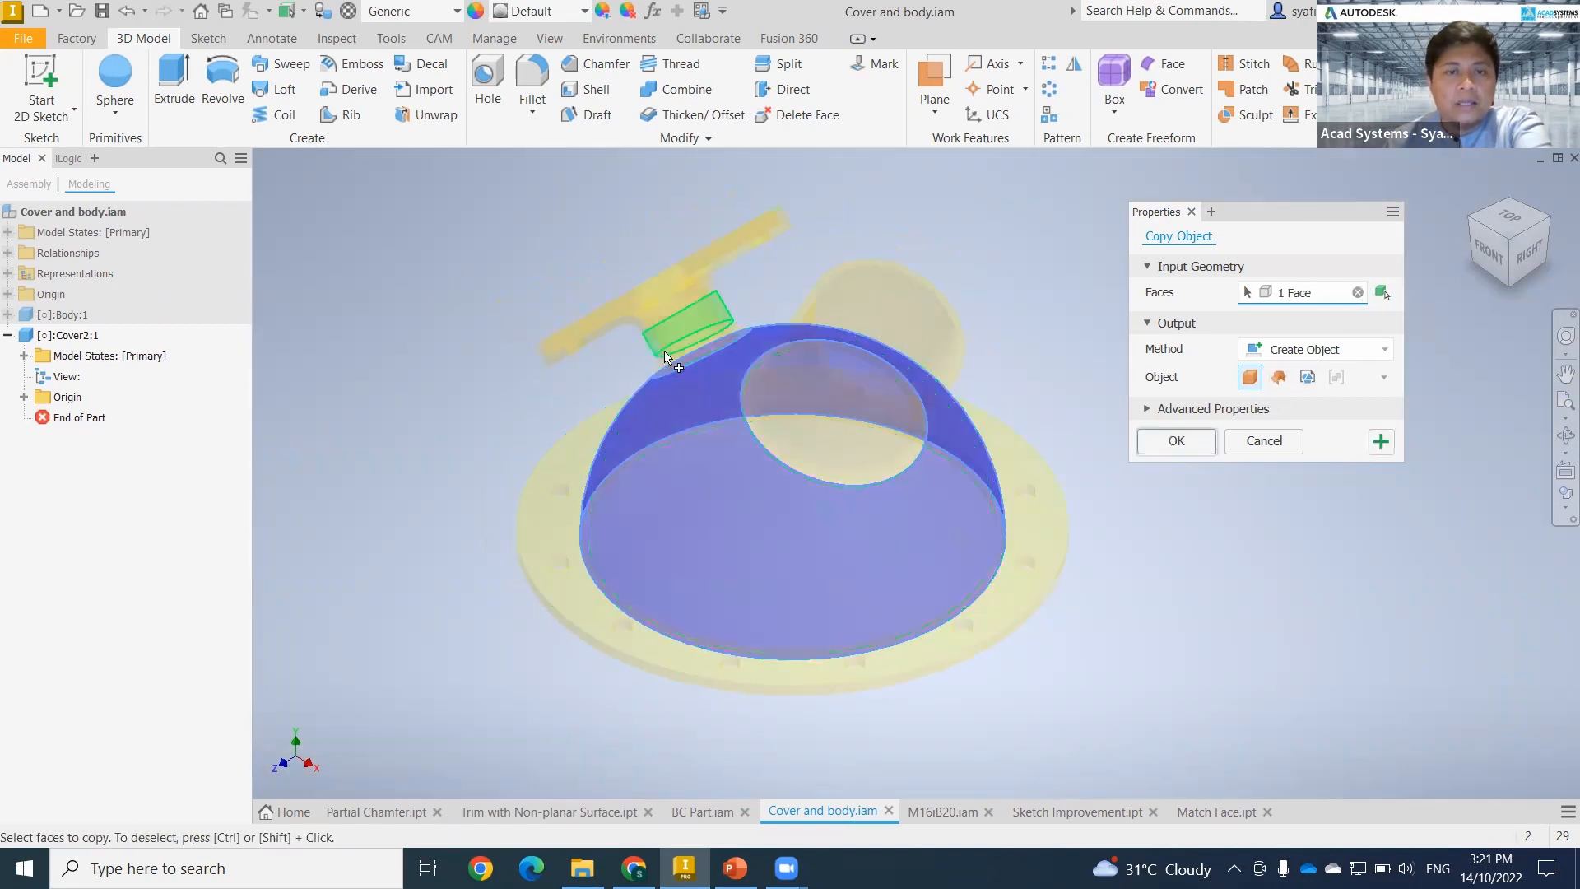
scroll(827, 347, "up", 5)
left_click(842, 334)
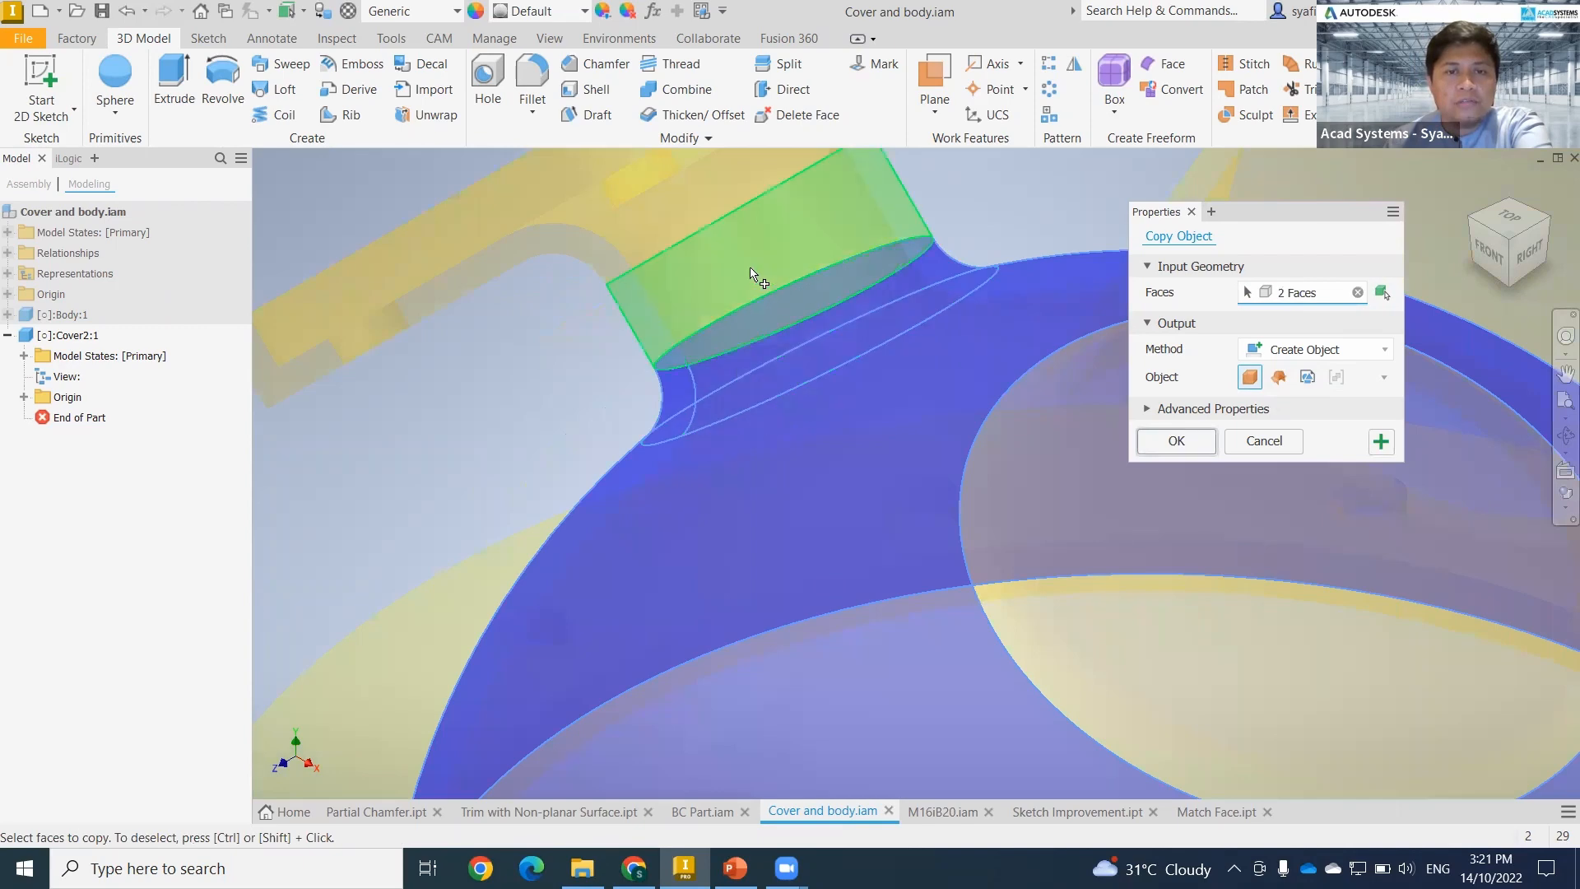
left_click(723, 260)
mouse_move(828, 504)
middle_mouse_down()
mouse_move(606, 493)
mouse_move(735, 537)
mouse_move(853, 492)
mouse_move(856, 467)
mouse_move(937, 436)
mouse_move(898, 508)
middle_mouse_up()
left_click(854, 556)
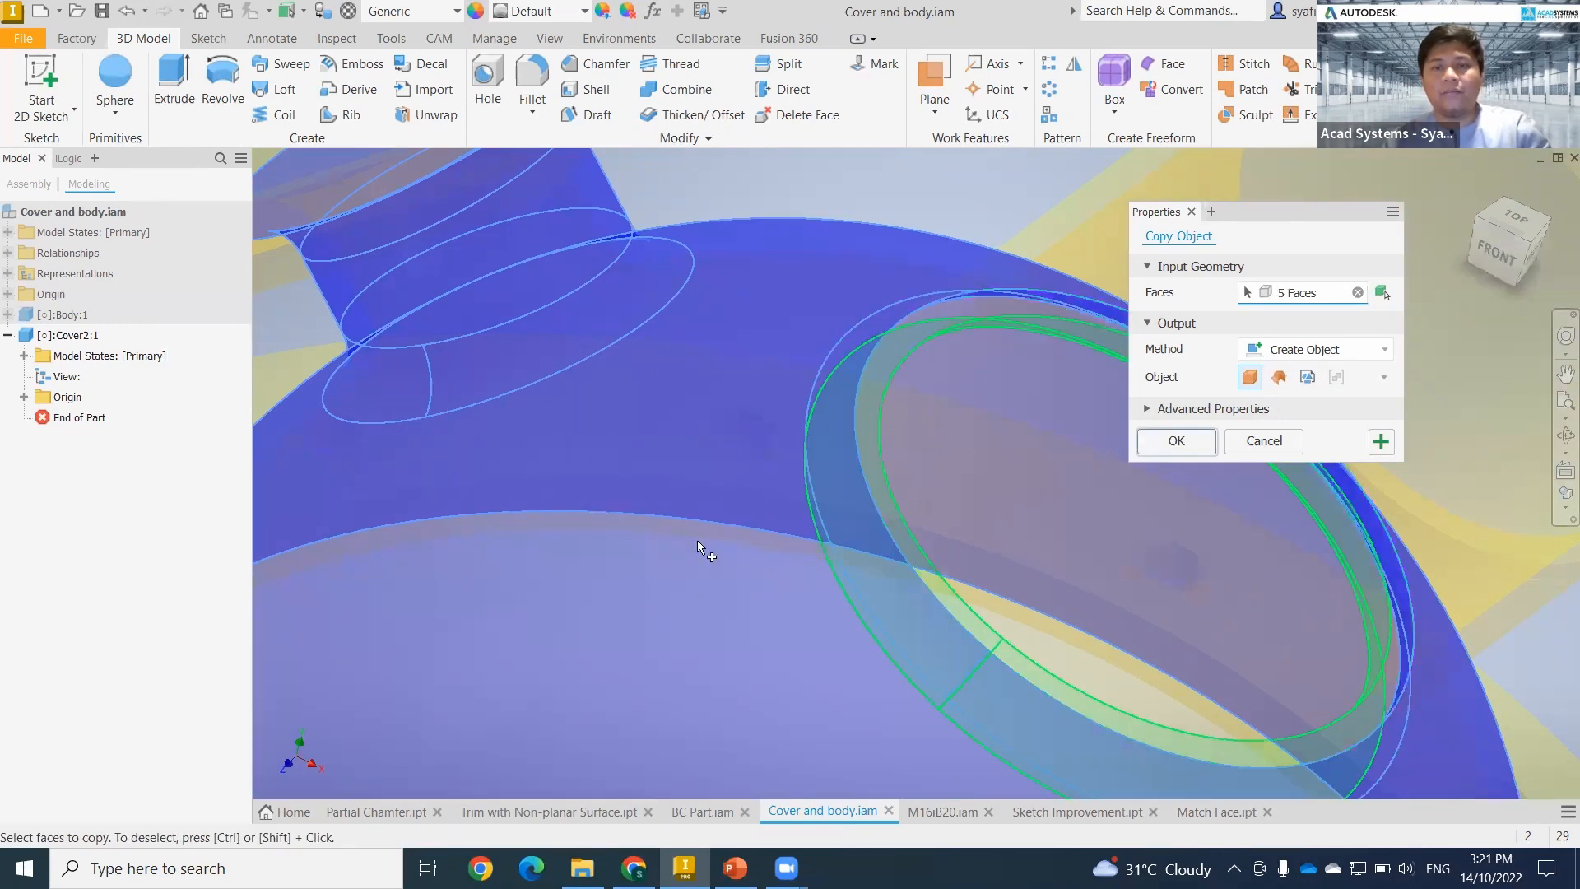
- Add the faces of the angled rectangular plate, including its underside and edge faces, to the copy selection
scroll(631, 511, "down", 4)
middle_click_drag(655, 462, 658, 412, "shift")
left_click(657, 409)
left_click(657, 401)
left_click(688, 370)
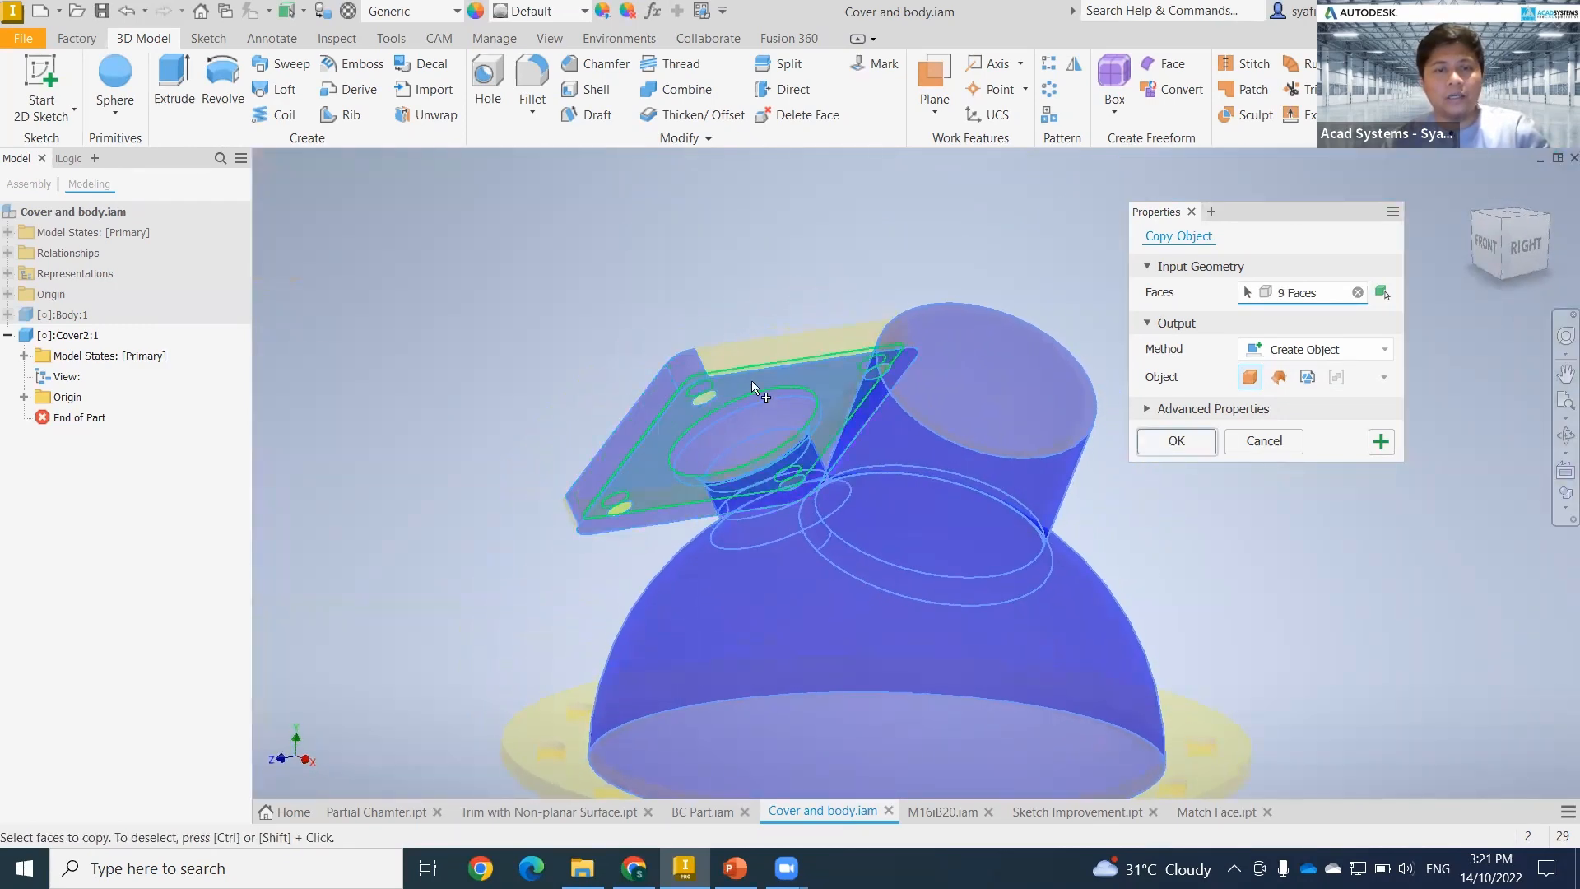
left_click(768, 362)
middle_click_drag(762, 371, 980, 311, "shift")
left_click(926, 298)
left_click(987, 288)
- Add the remaining outer faces down to the top face of the round base flange to the copy selection
middle_click_drag(1046, 449, 743, 237, "shift")
left_click(577, 440)
middle_click_drag(576, 440, 832, 704, "shift")
left_click(702, 456)
left_click(831, 629)
middle_click_drag(1086, 656, 1289, 674)
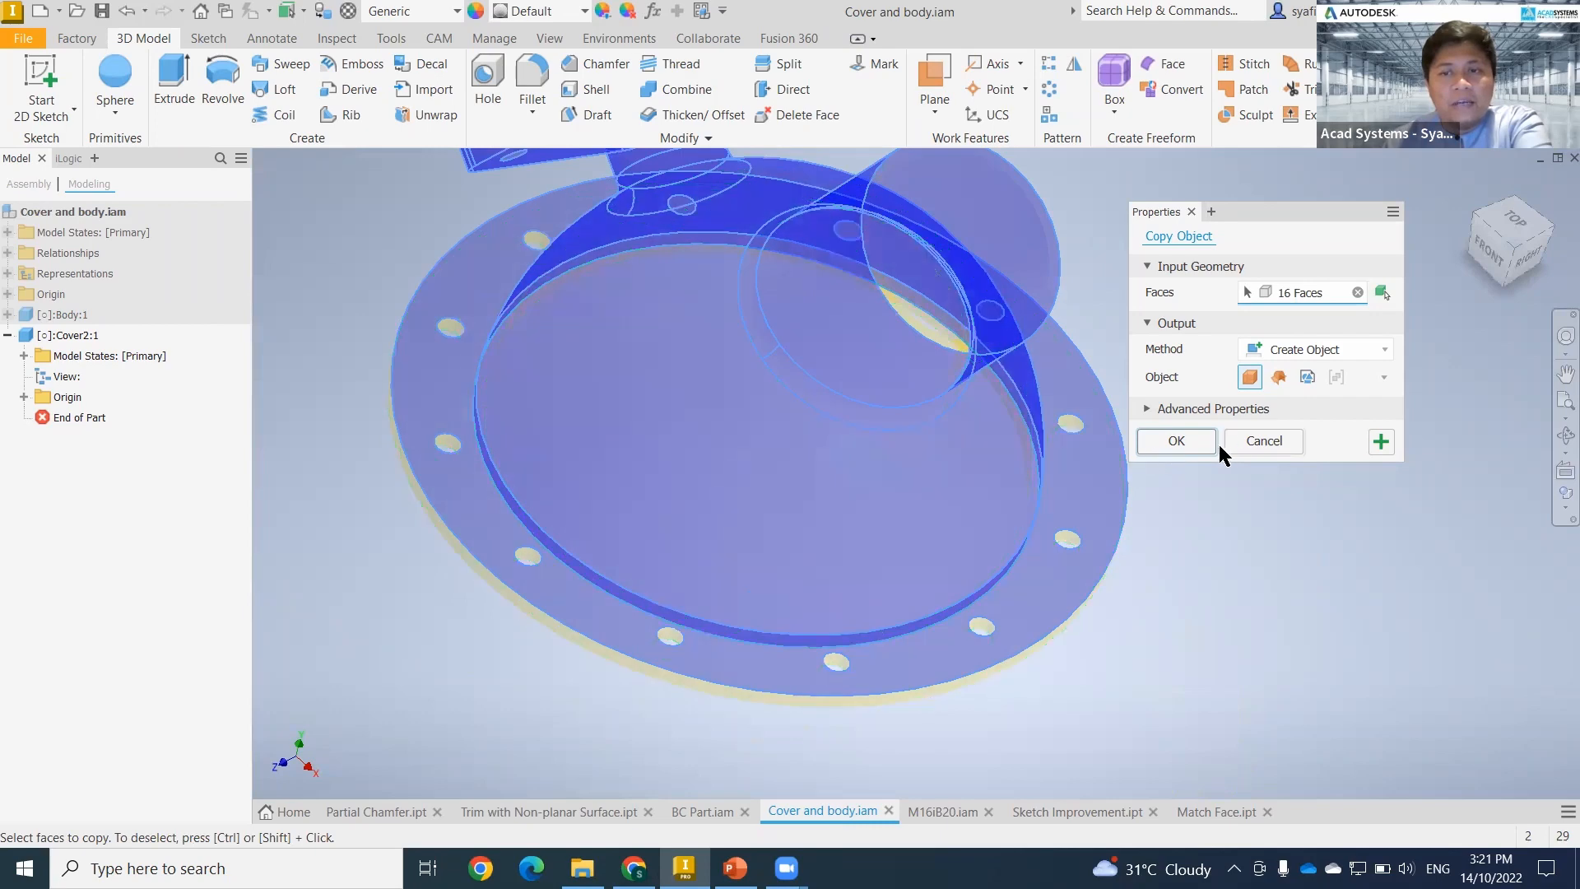
- Create surfaces in the Cover2 part from the selected faces, accept individual surface promotion, and hide the Body component
left_click(1191, 436)
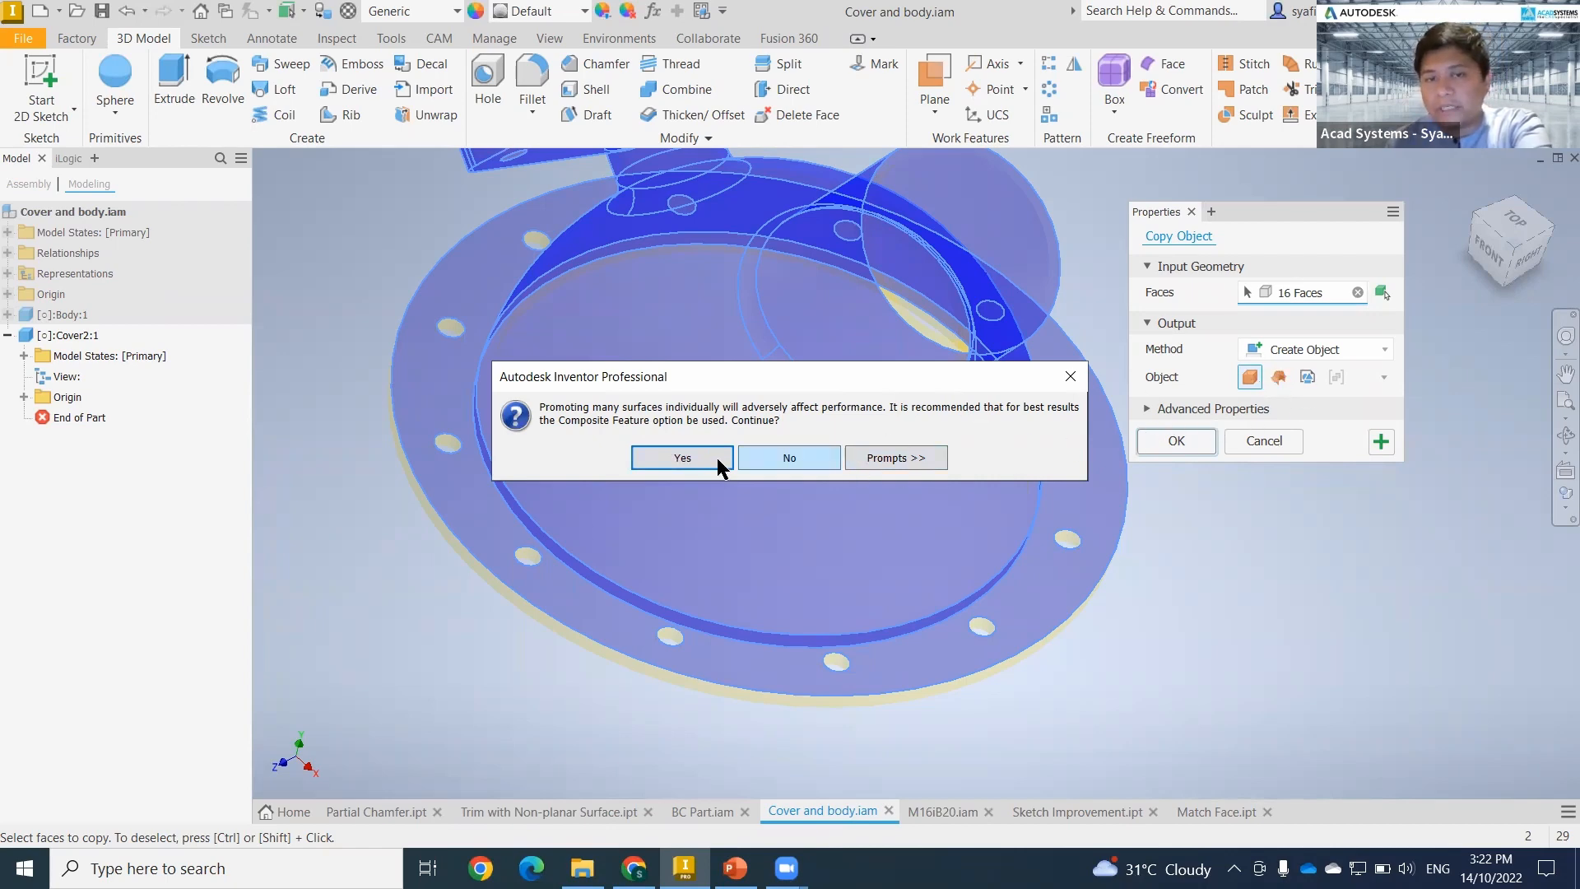
left_click(683, 458)
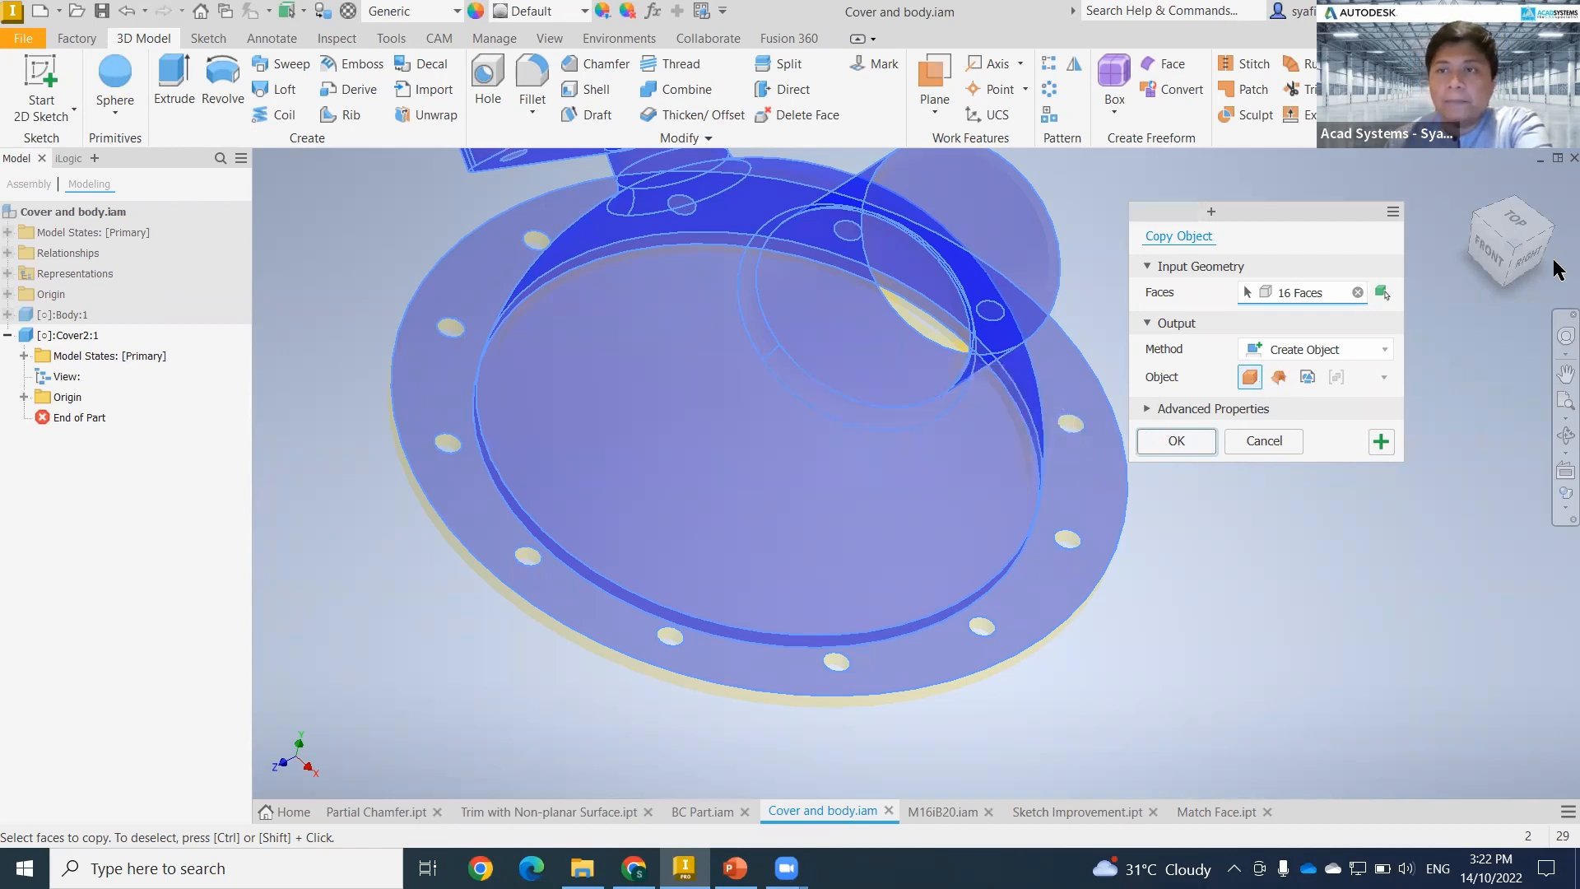
left_click(1473, 187)
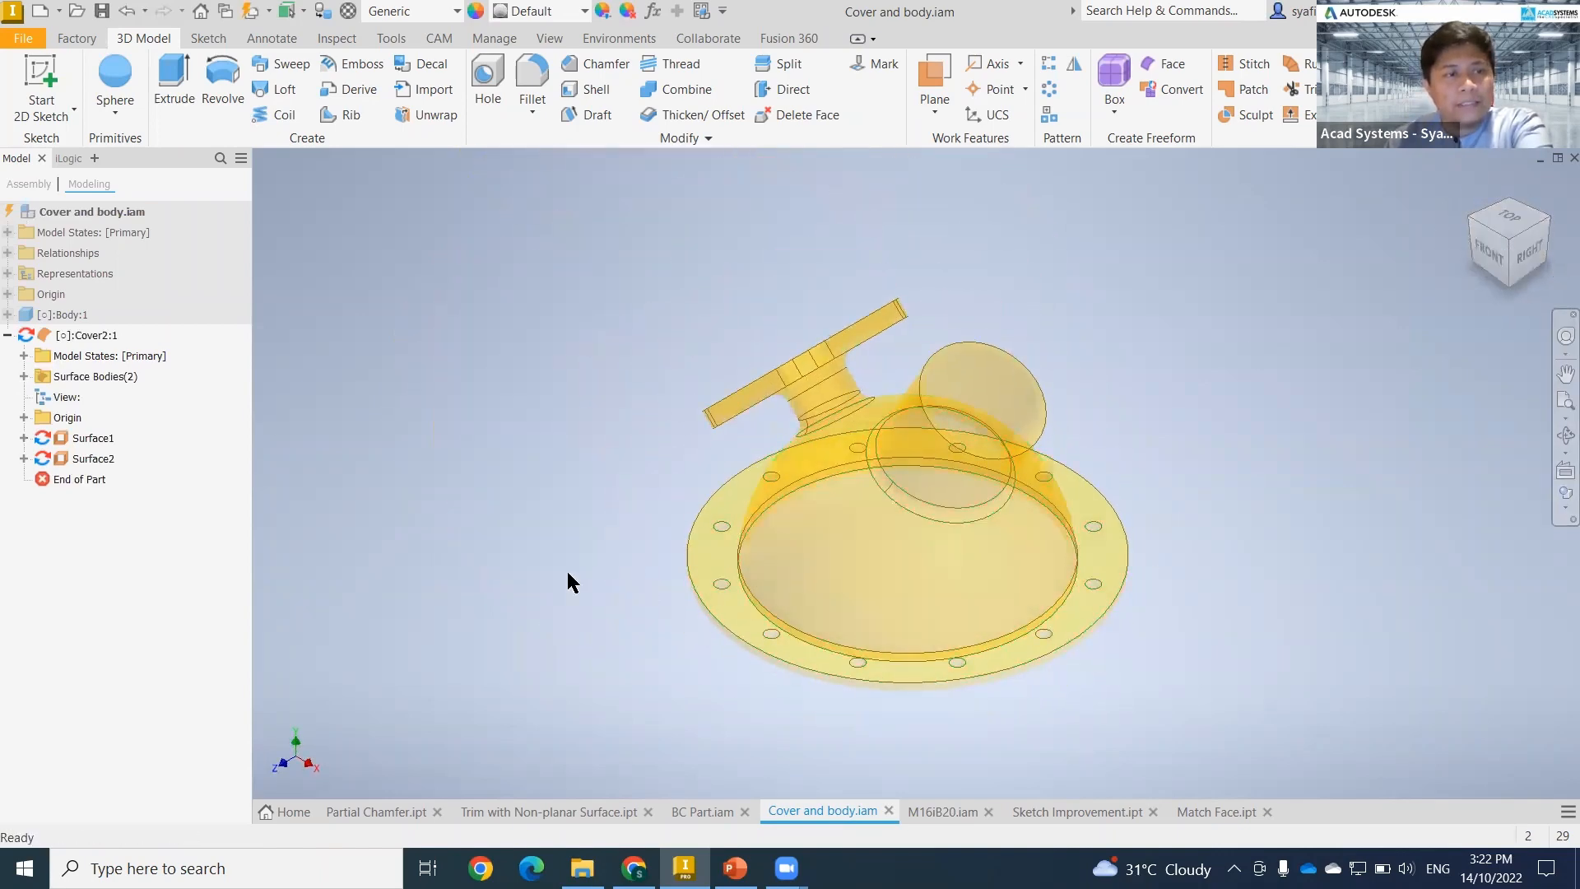
right_click(60, 316)
left_click(104, 459)
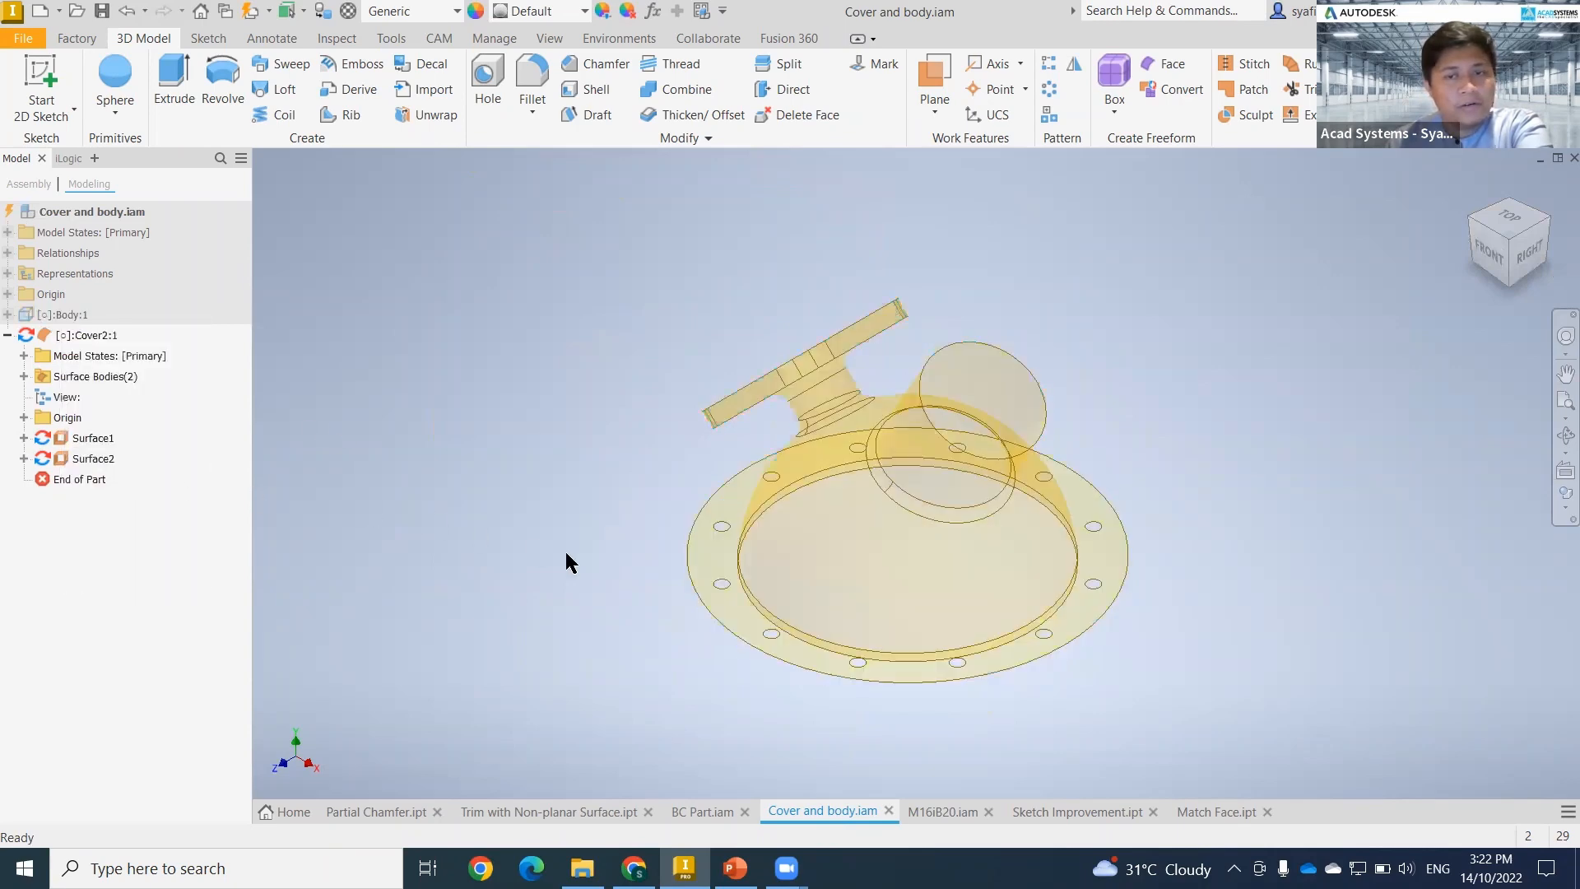
- Try thickening the copied dome, neck, plate and pipe faces by 1 mm, and undo the thickening
middle_click_drag(668, 627, 758, 469, "shift")
left_click(1512, 223)
middle_click_drag(1382, 288, 590, 546, "shift")
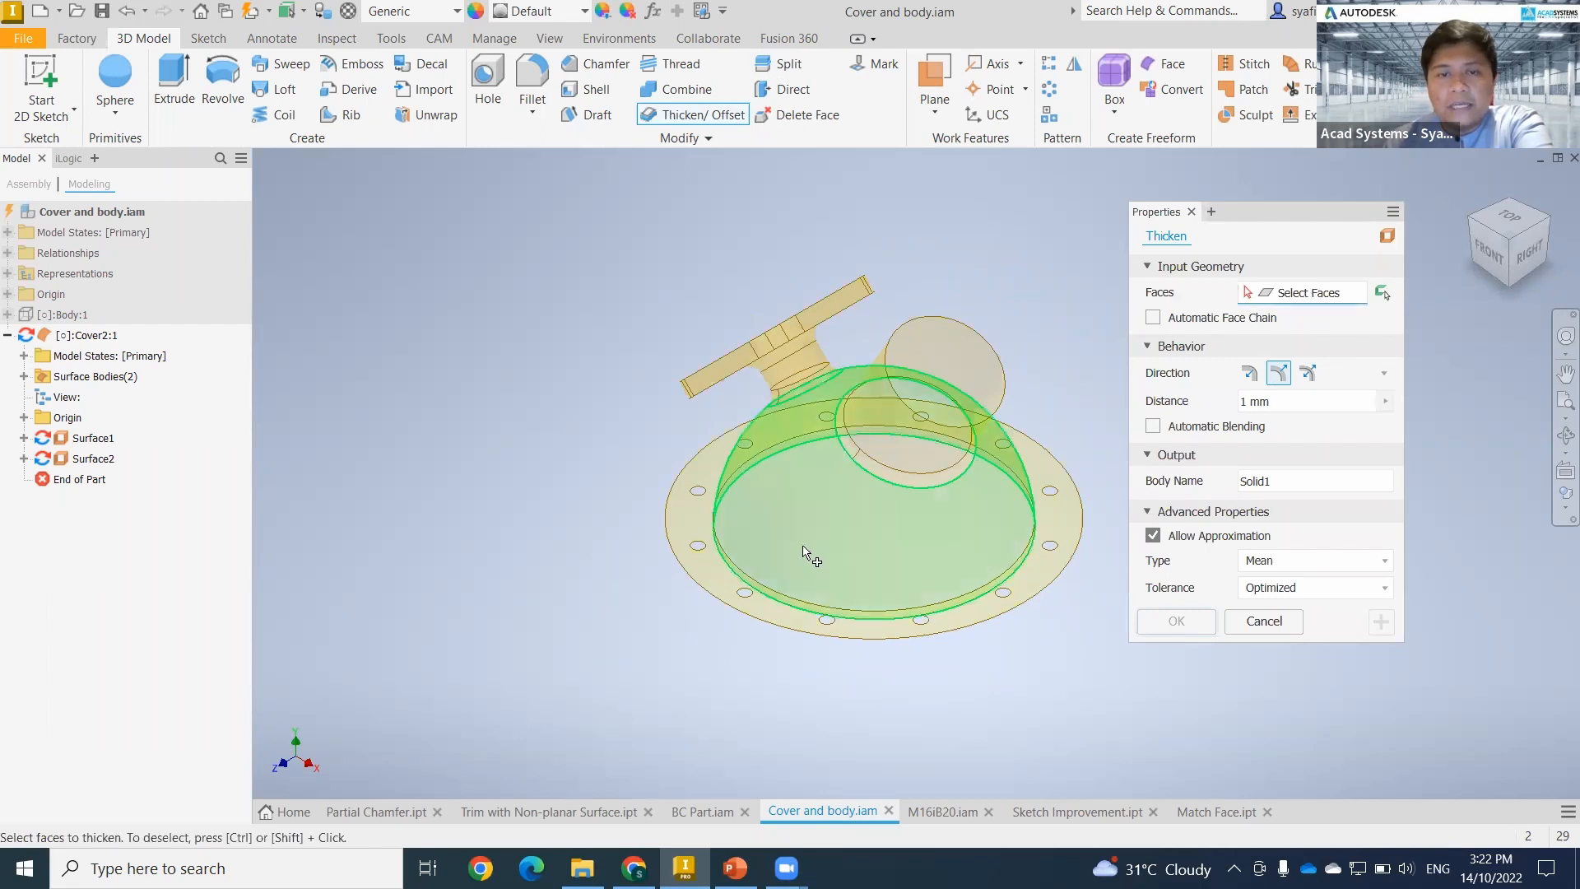
left_click_drag(1082, 691, 599, 244)
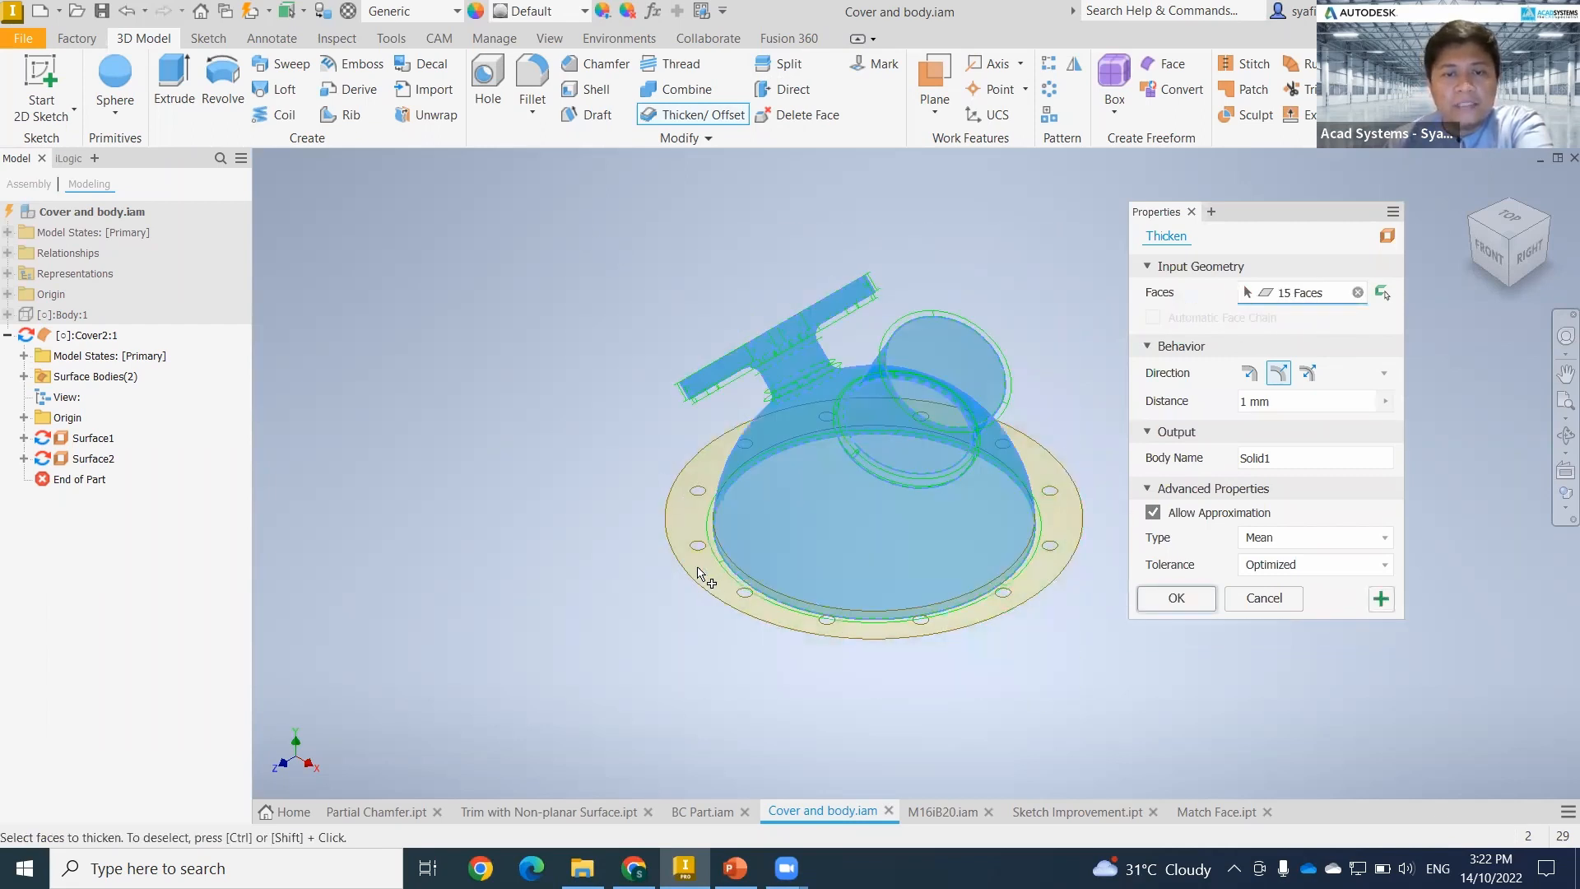
scroll(698, 567, "up", 3)
middle_click_drag(698, 567, 415, 601)
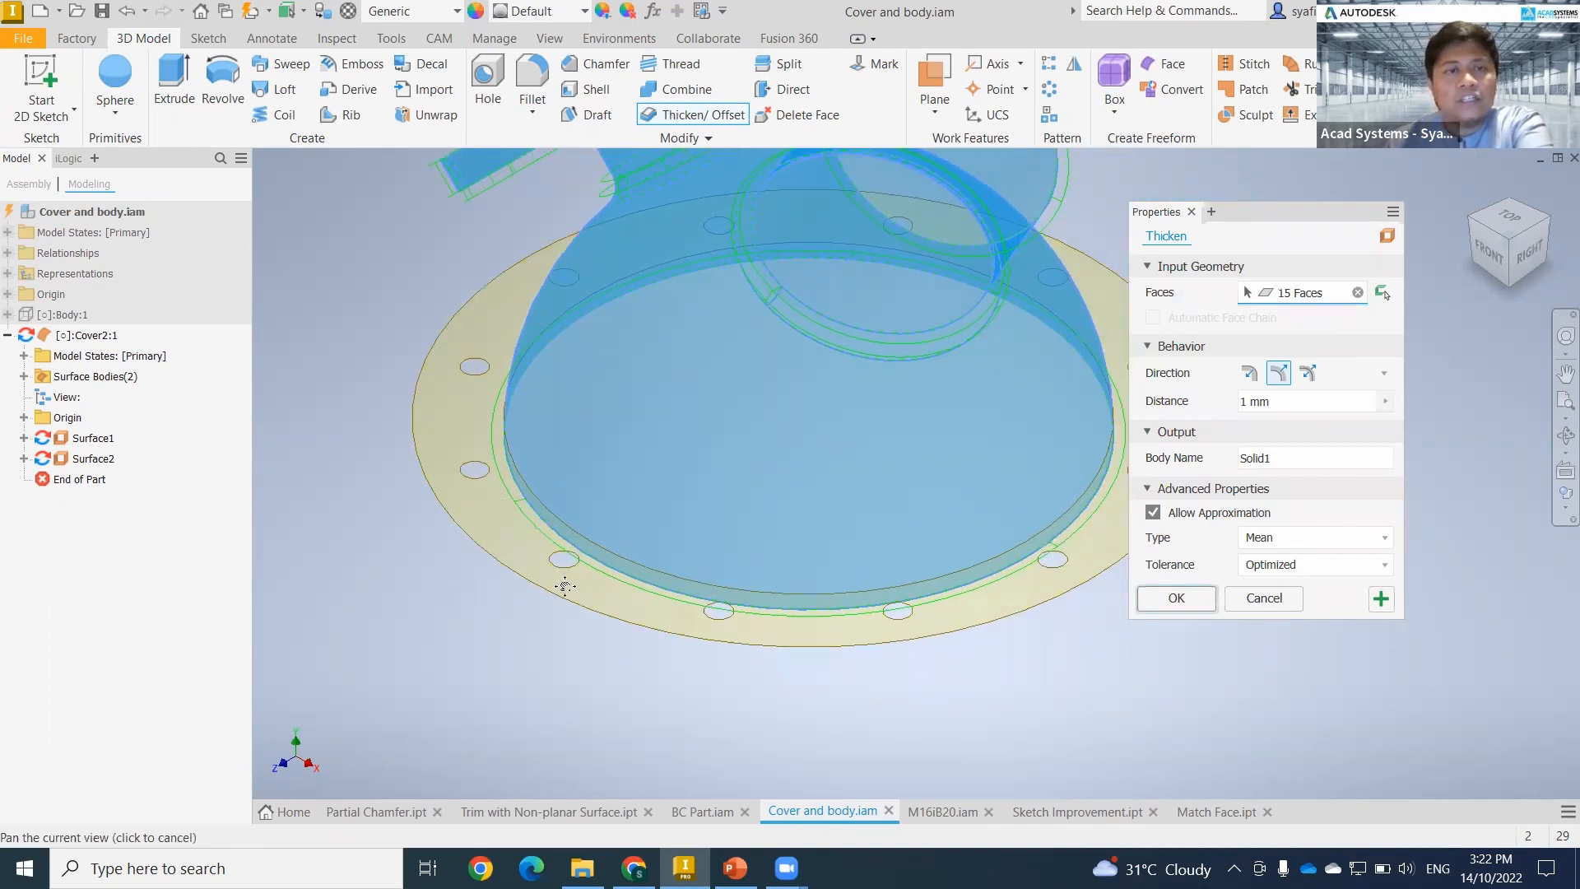
middle_click_drag(564, 586, 466, 650)
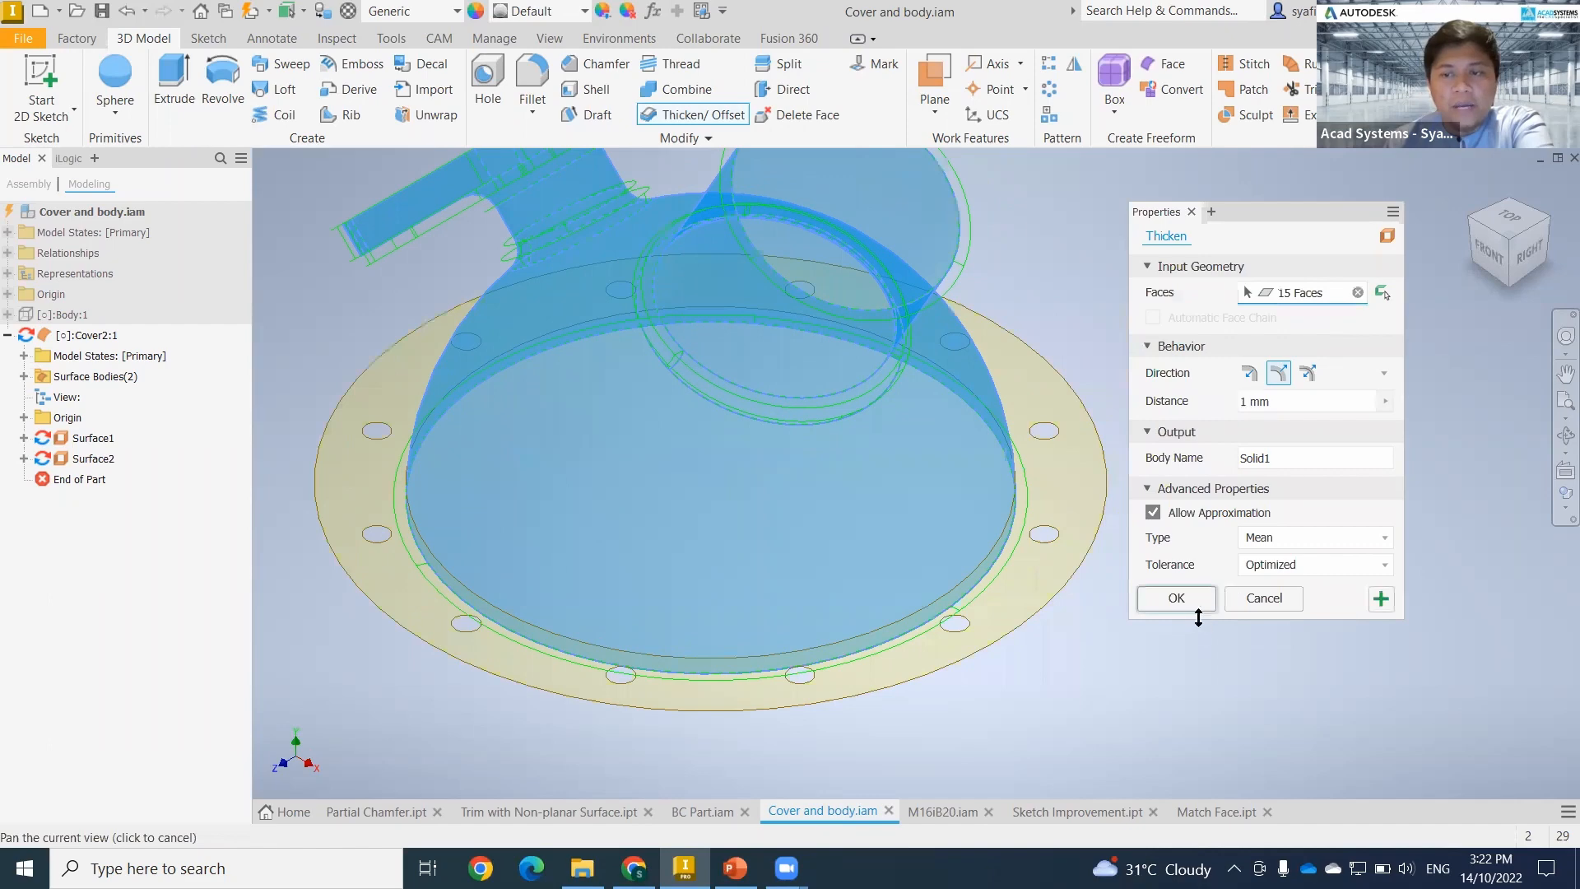
left_click(1153, 603)
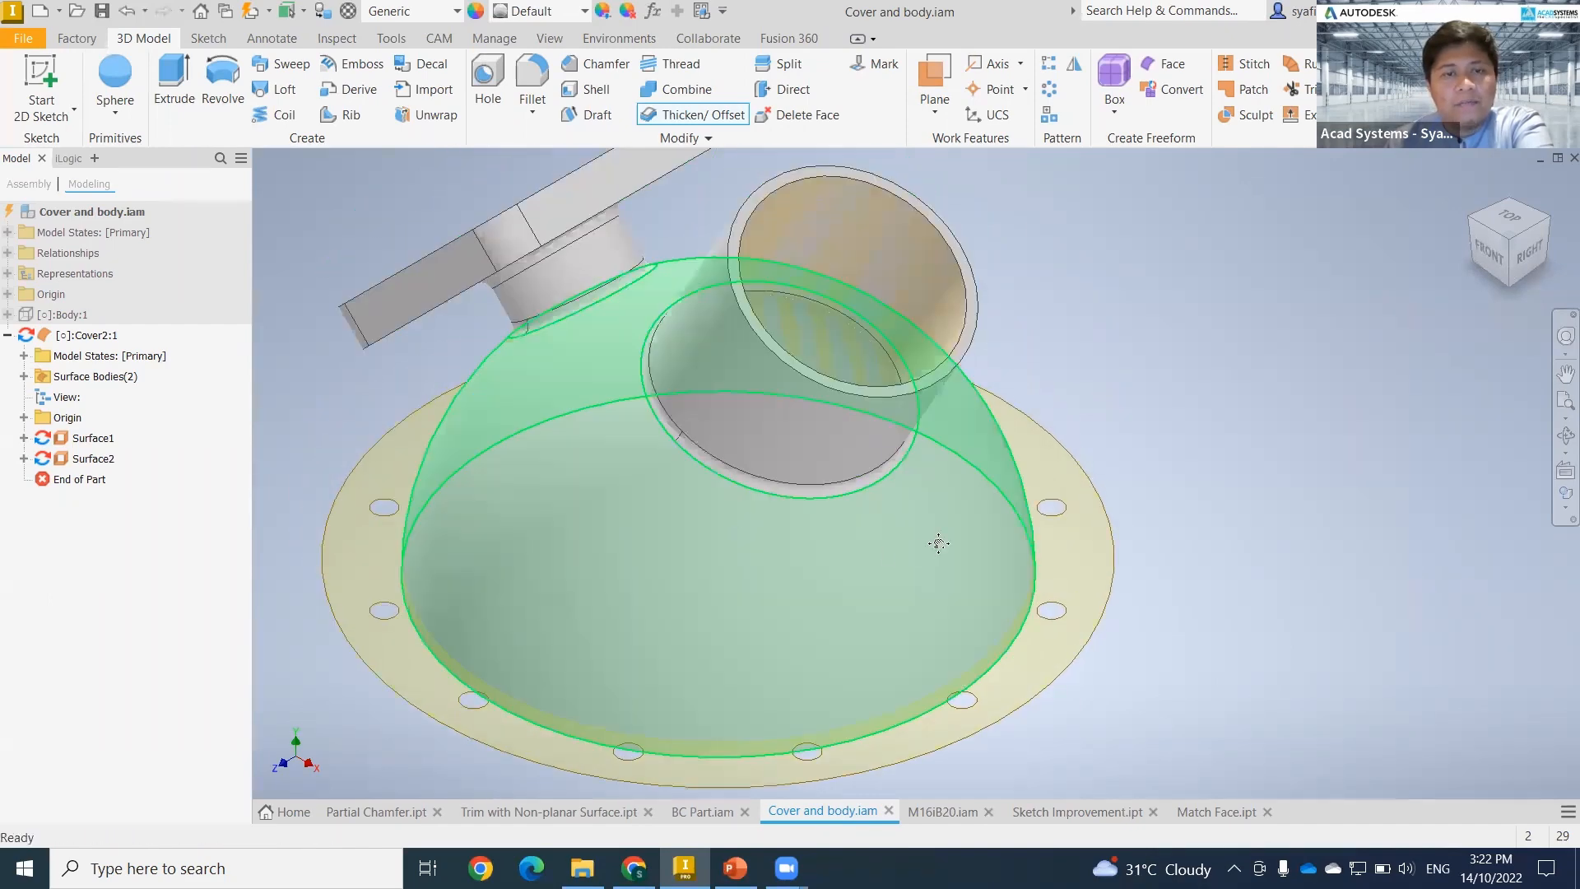
middle_click_drag(938, 543, 796, 315, "shift")
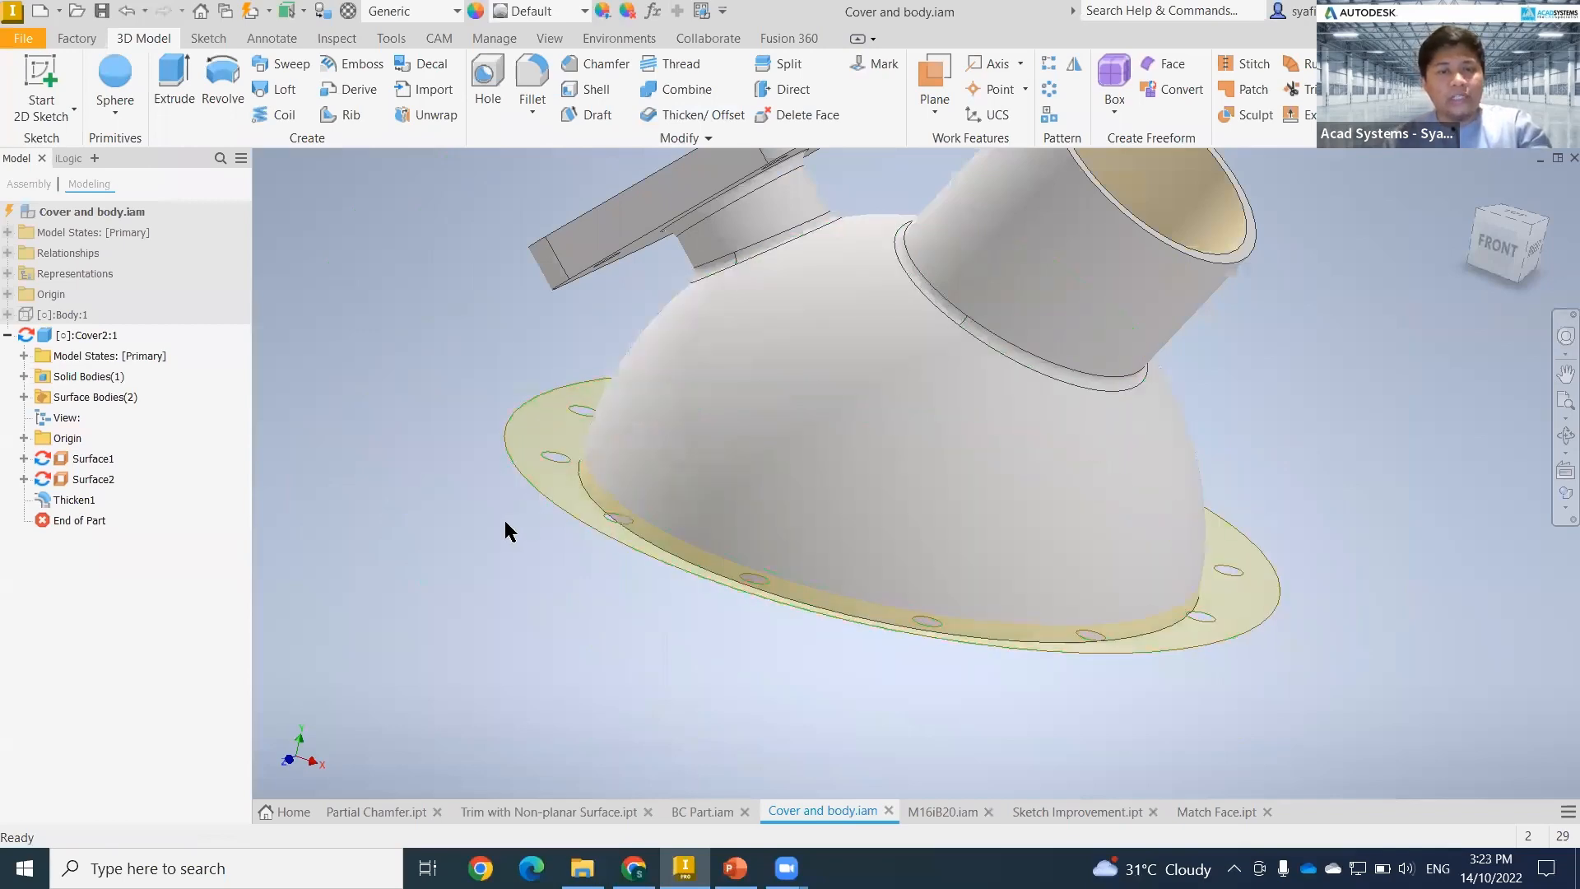
key("ctrl+z")
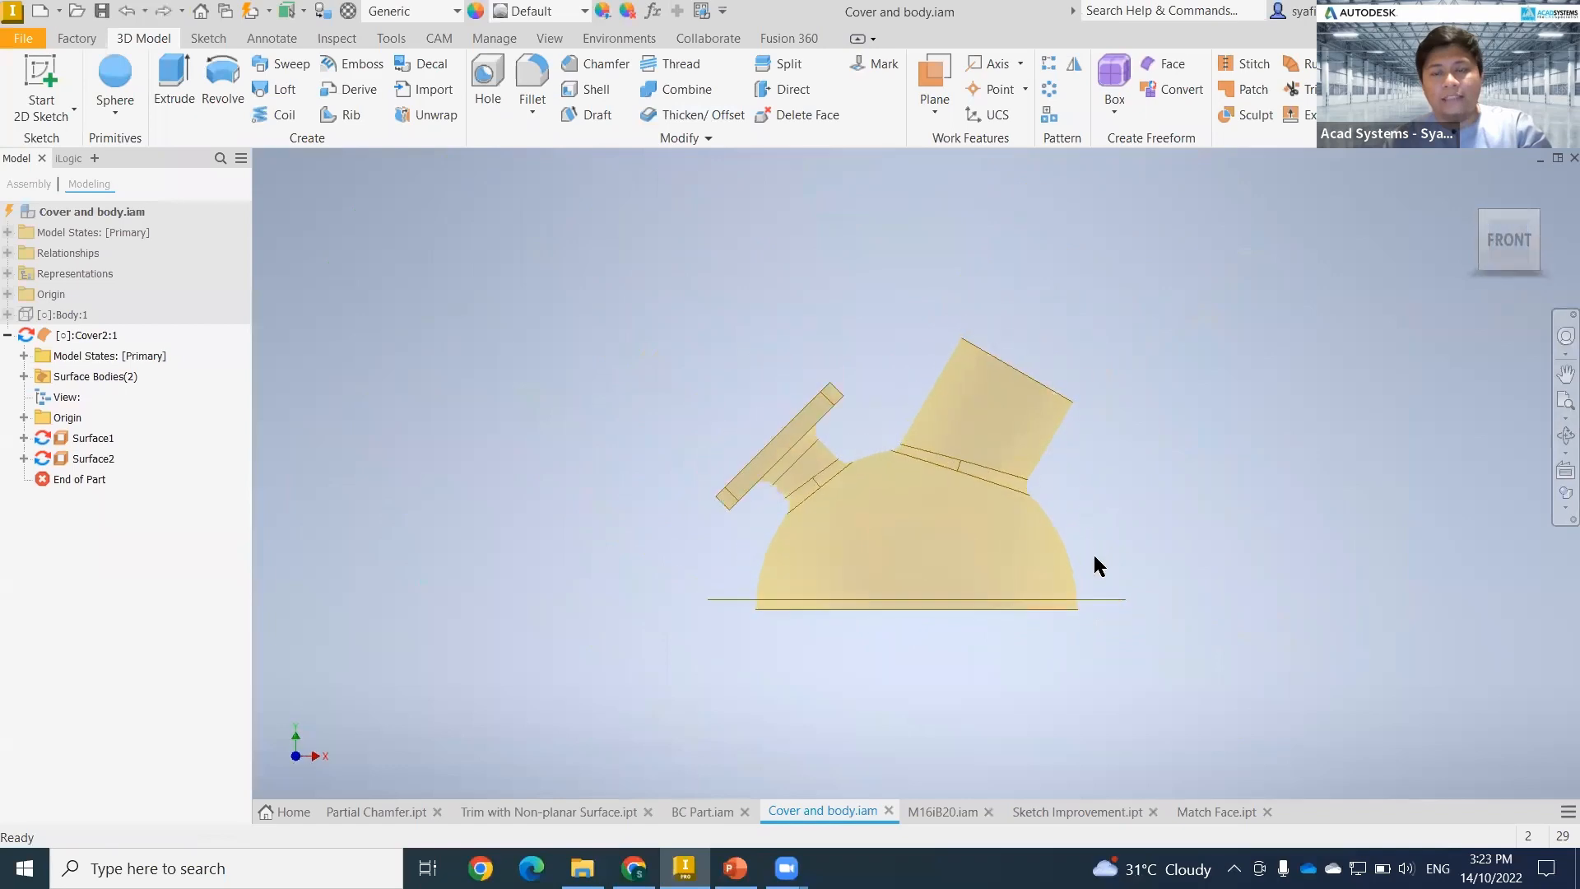
scroll(1093, 564, "down", 5)
middle_click_drag(1146, 540, 1135, 439)
middle_click_drag(1169, 538, 1255, 382, "shift")
key("F6")
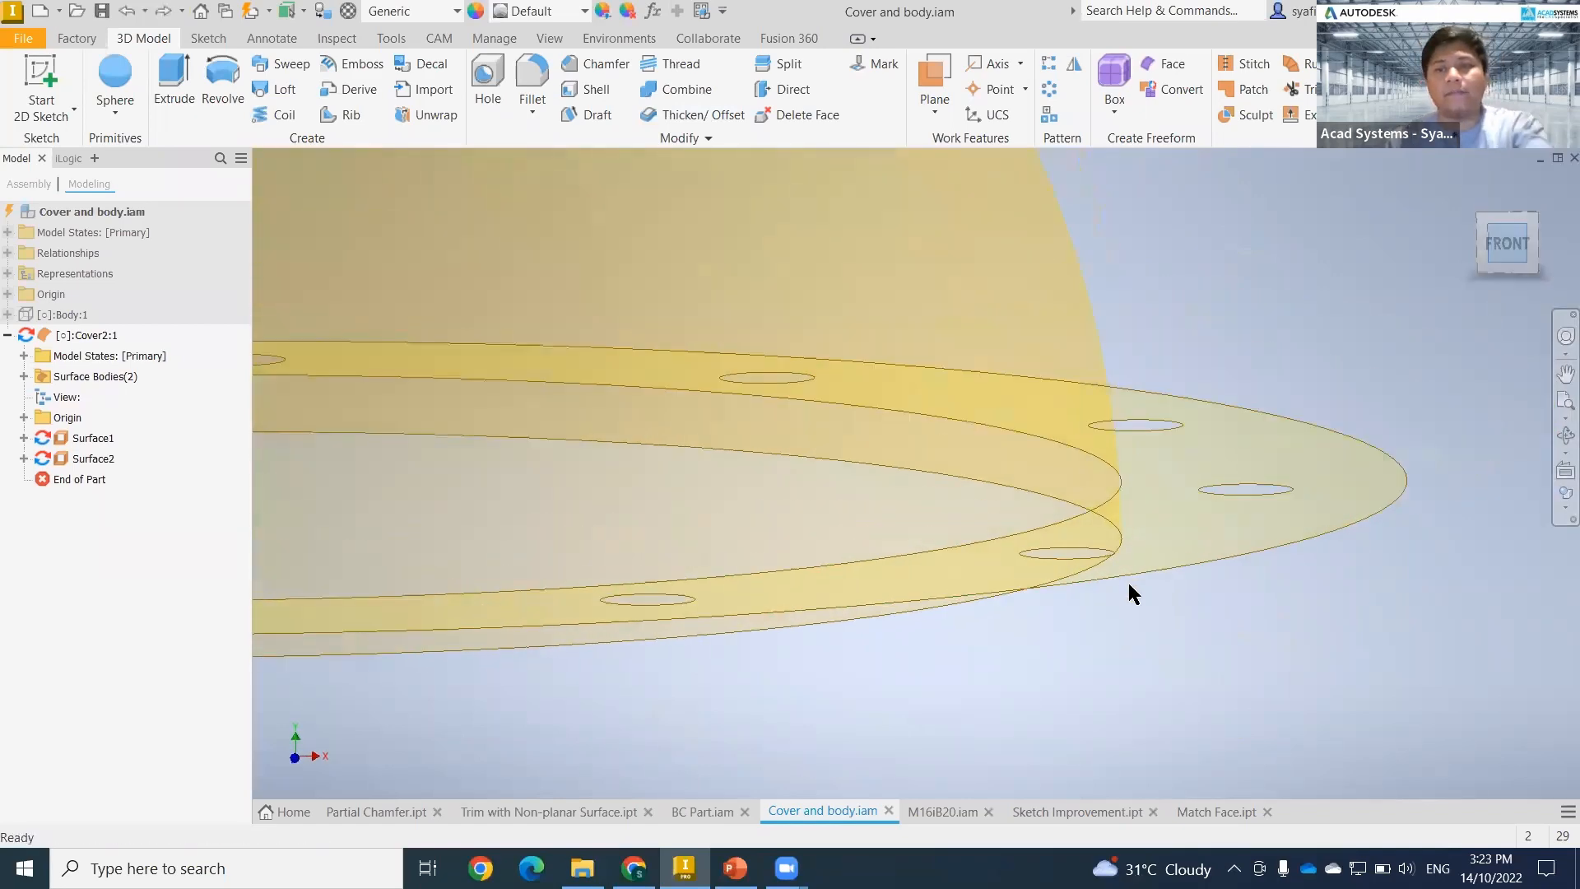
key("F5")
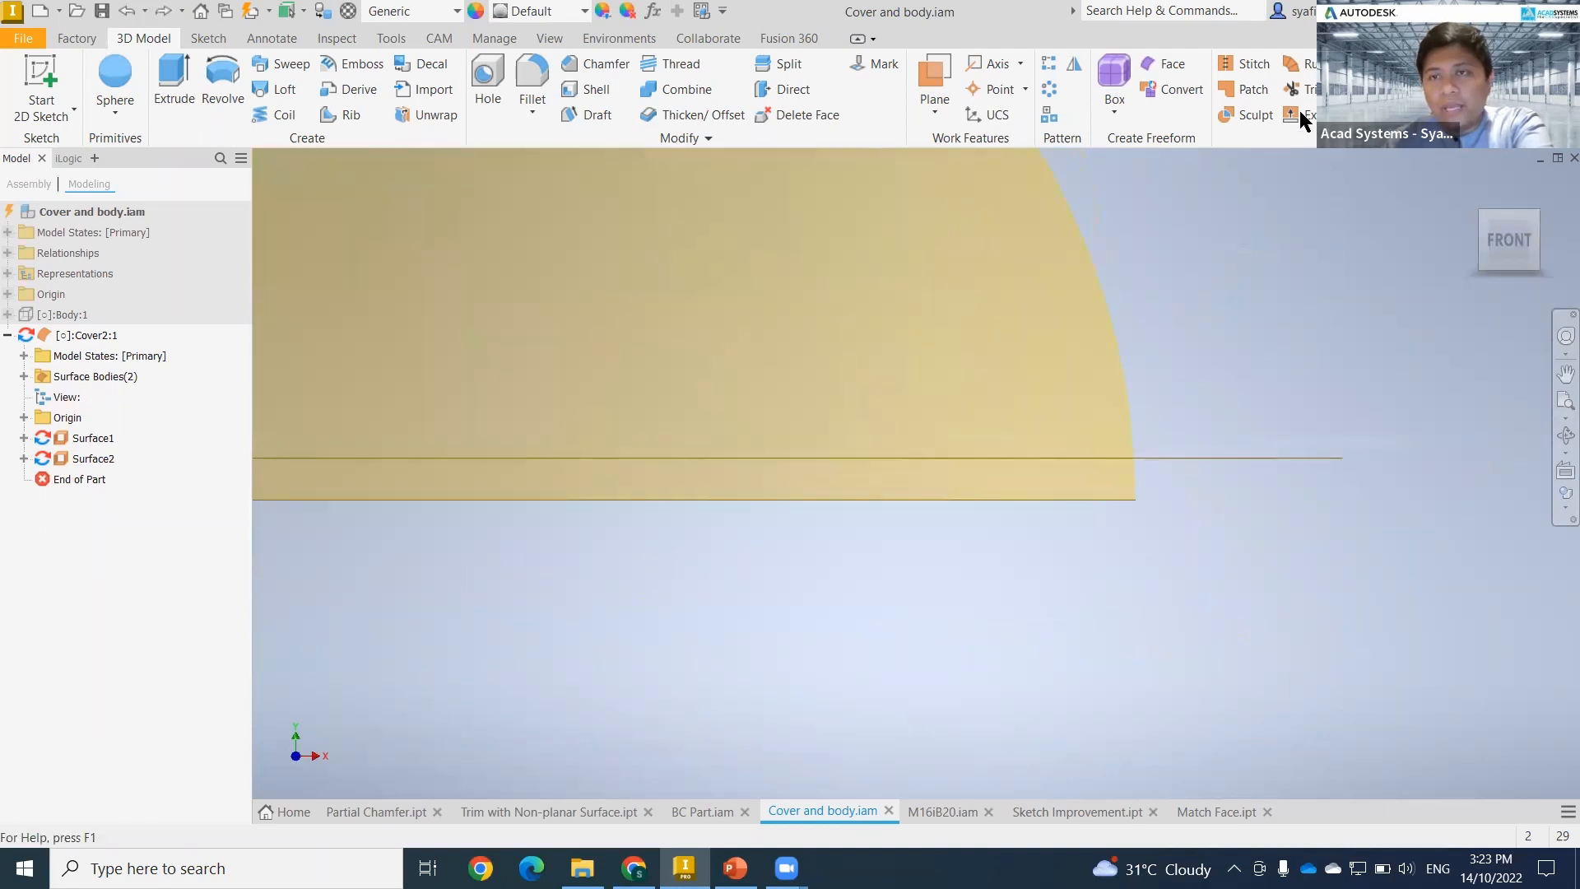
left_click(1301, 90)
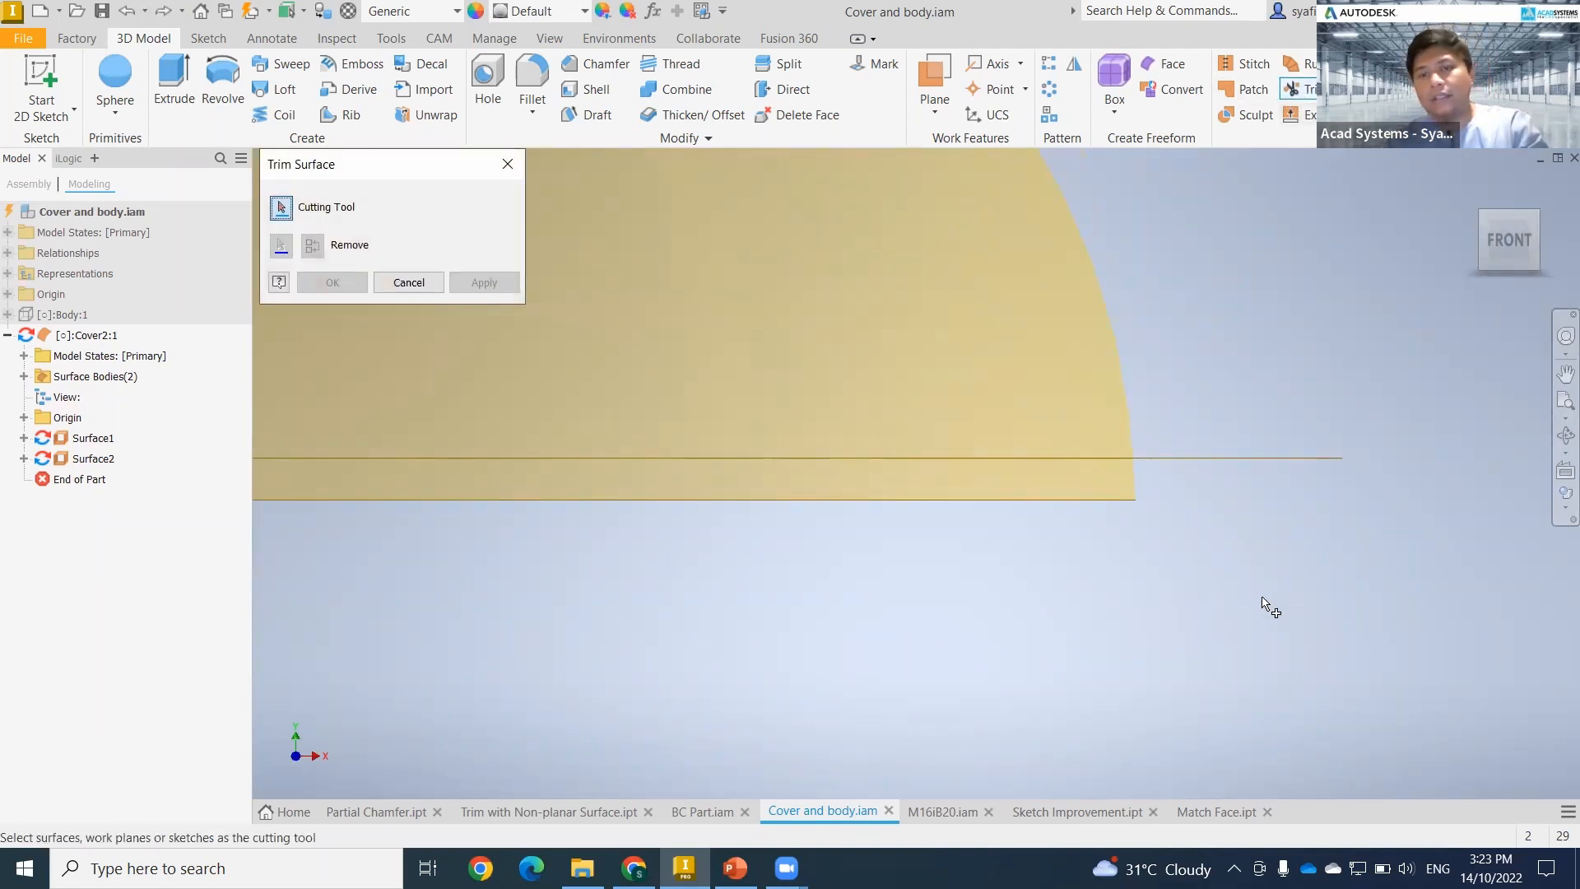
middle_click_drag(1263, 601, 1241, 466, "shift")
left_click(1242, 466)
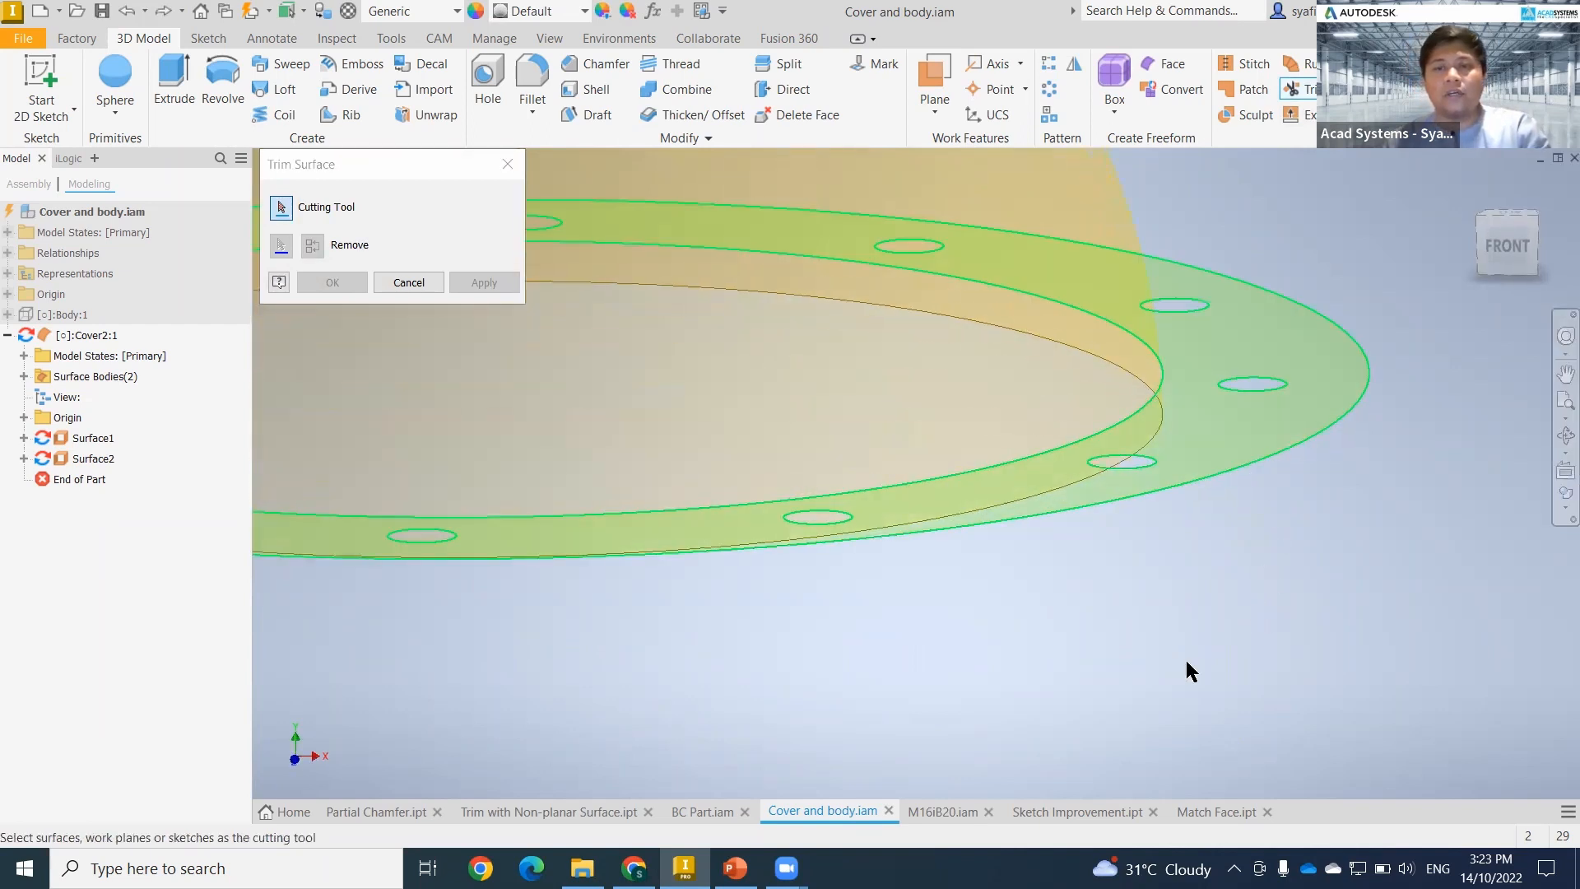
left_click(787, 480)
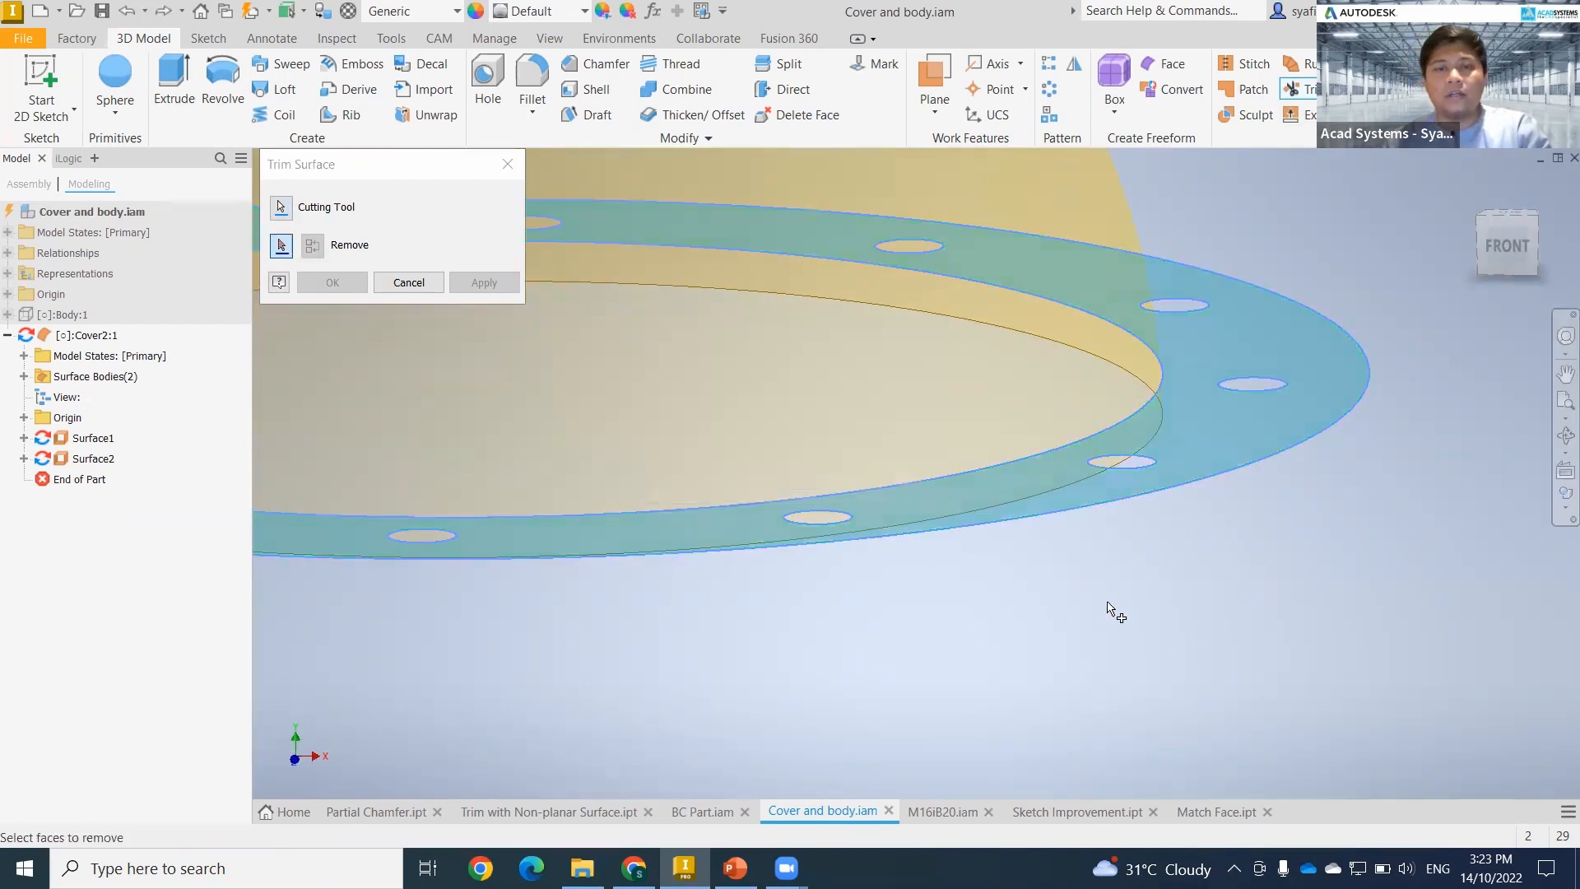
middle_click_drag(1114, 610, 1284, 502, "shift")
key("Escape")
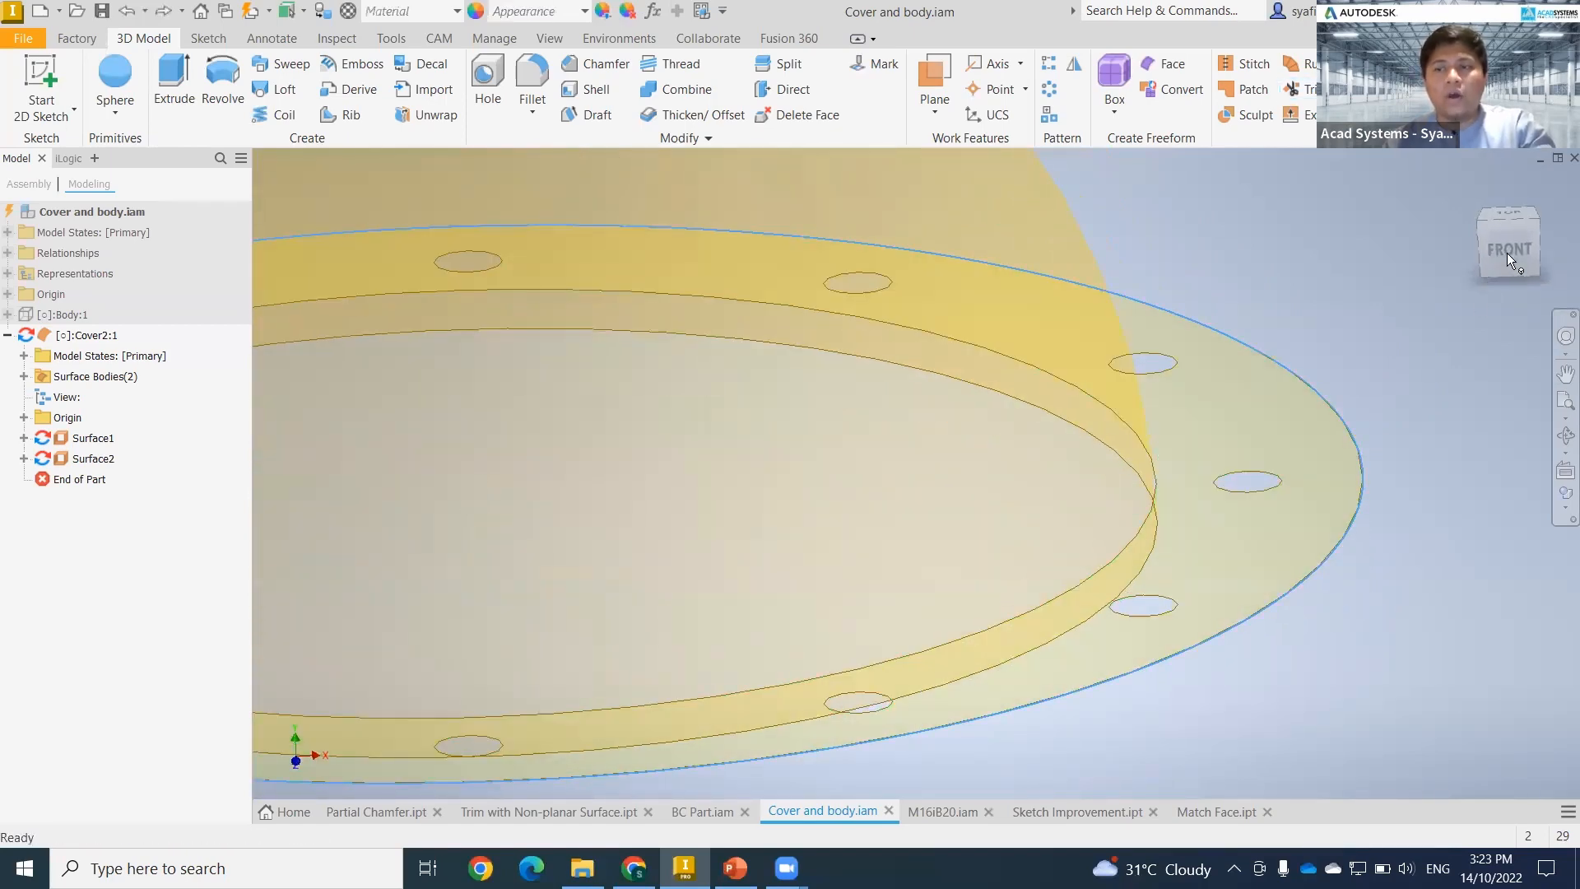
- Thicken the 15 copied dome, neck, plate and pipe faces by 0.3 mm, leaving out the round base flange surface
left_click(1508, 247)
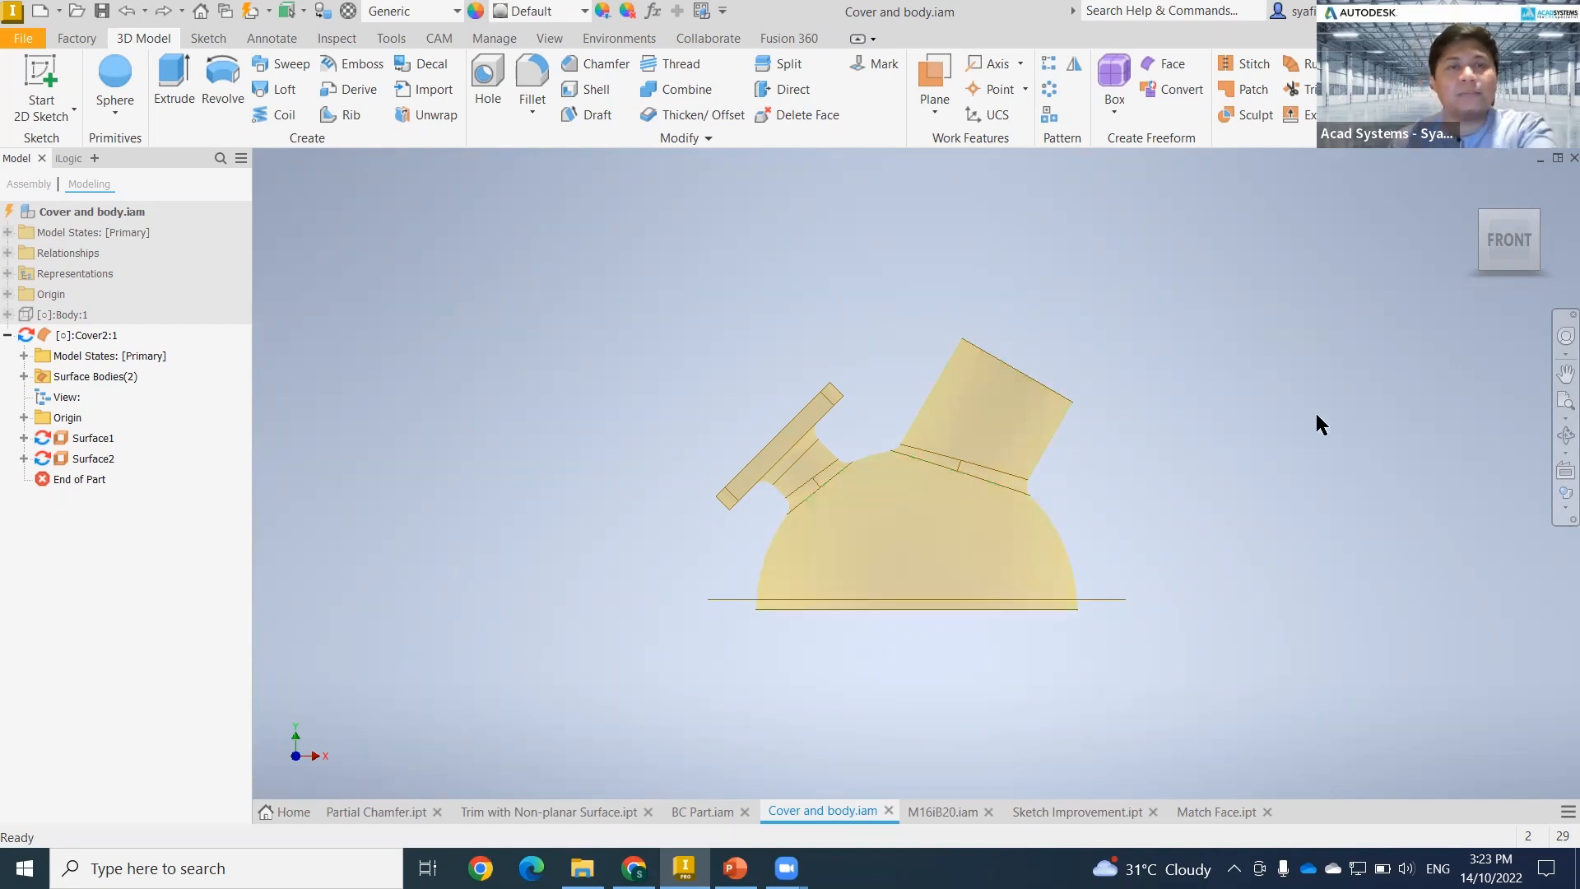
middle_click_drag(1316, 537, 984, 465, "shift")
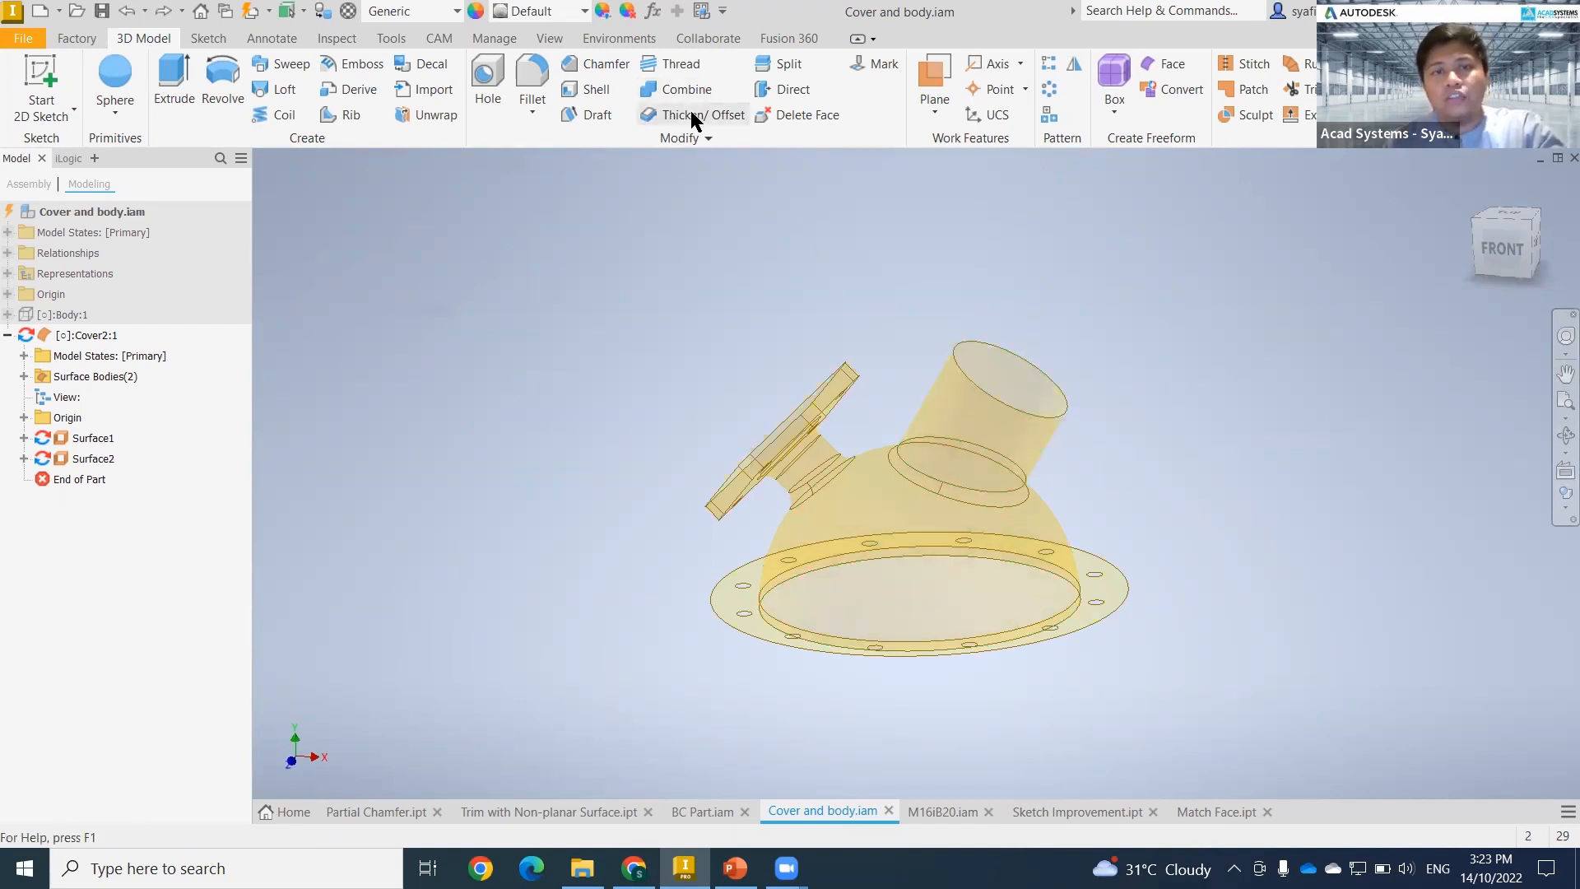
middle_click_drag(1030, 493, 955, 488)
left_click_drag(957, 491, 449, 228)
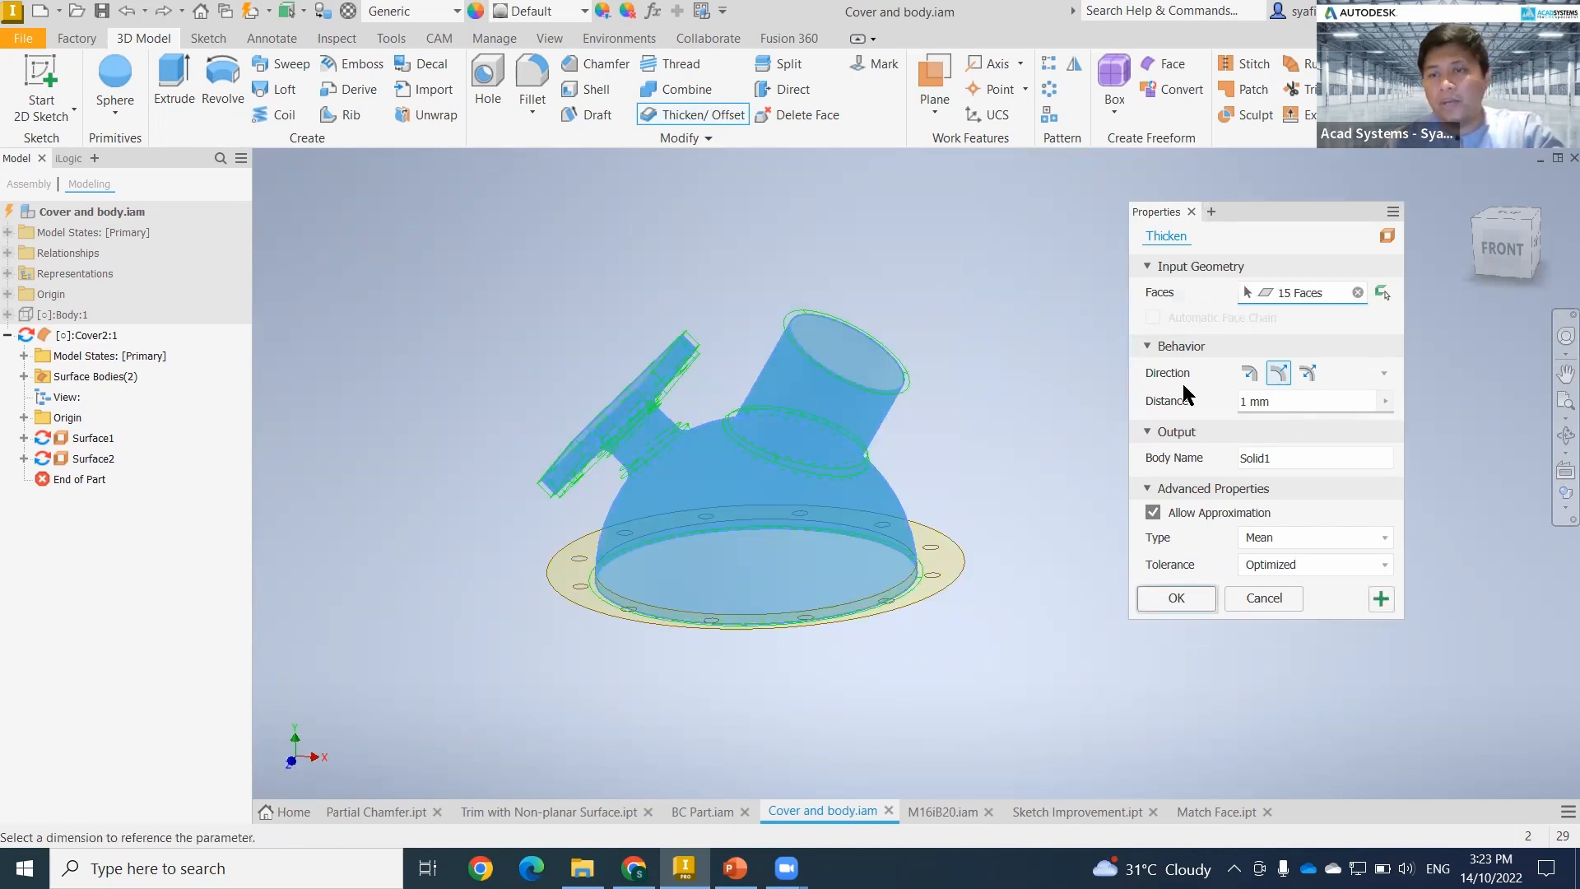
key("Tab")
type("0.")
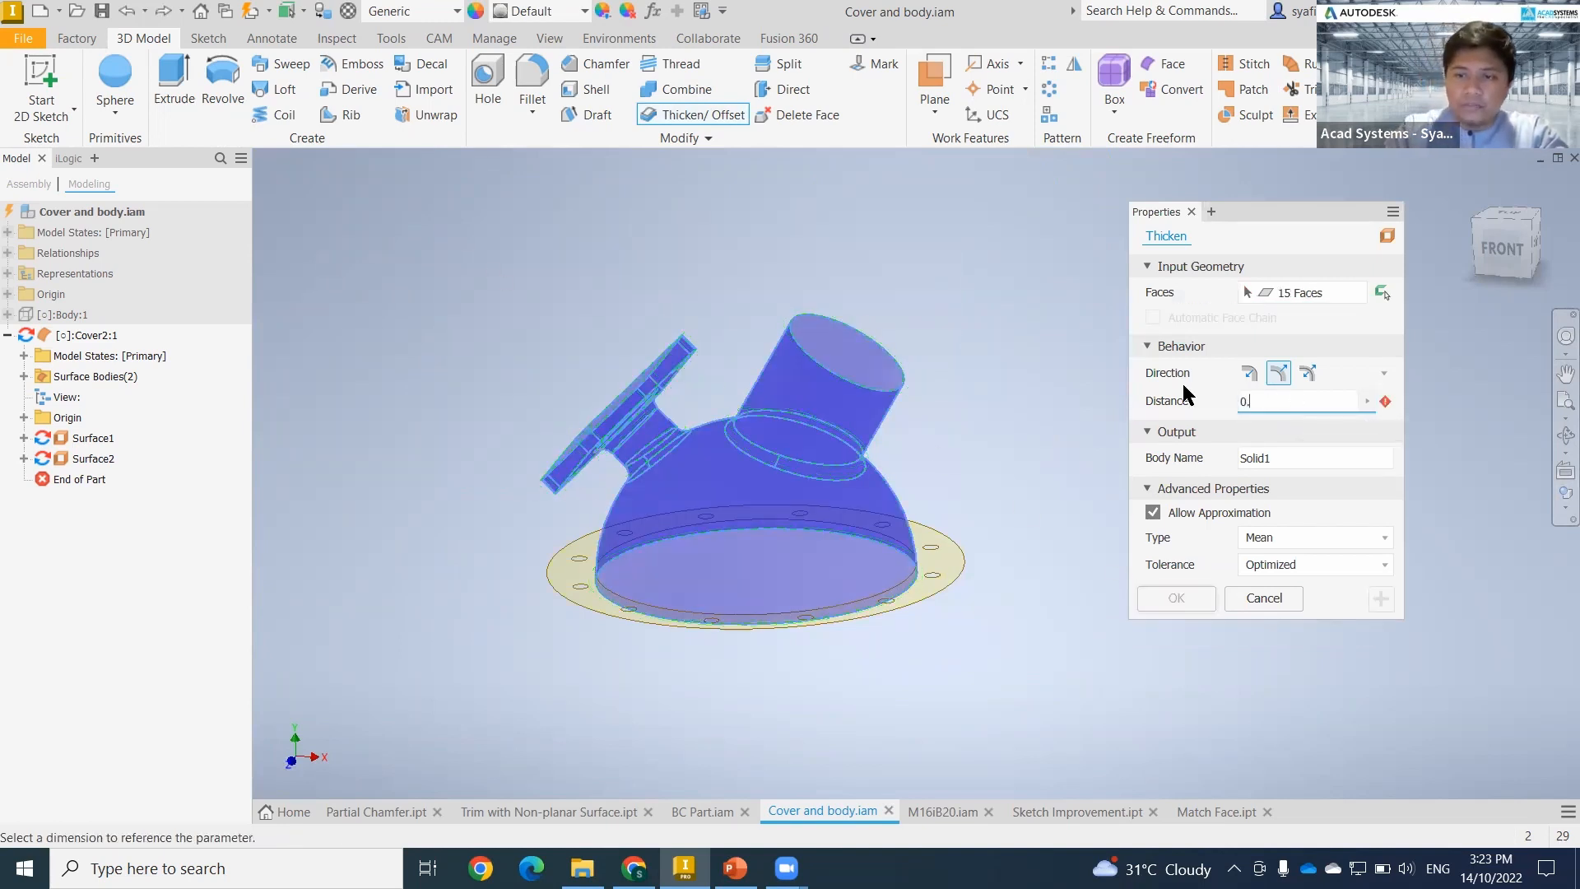
type("3")
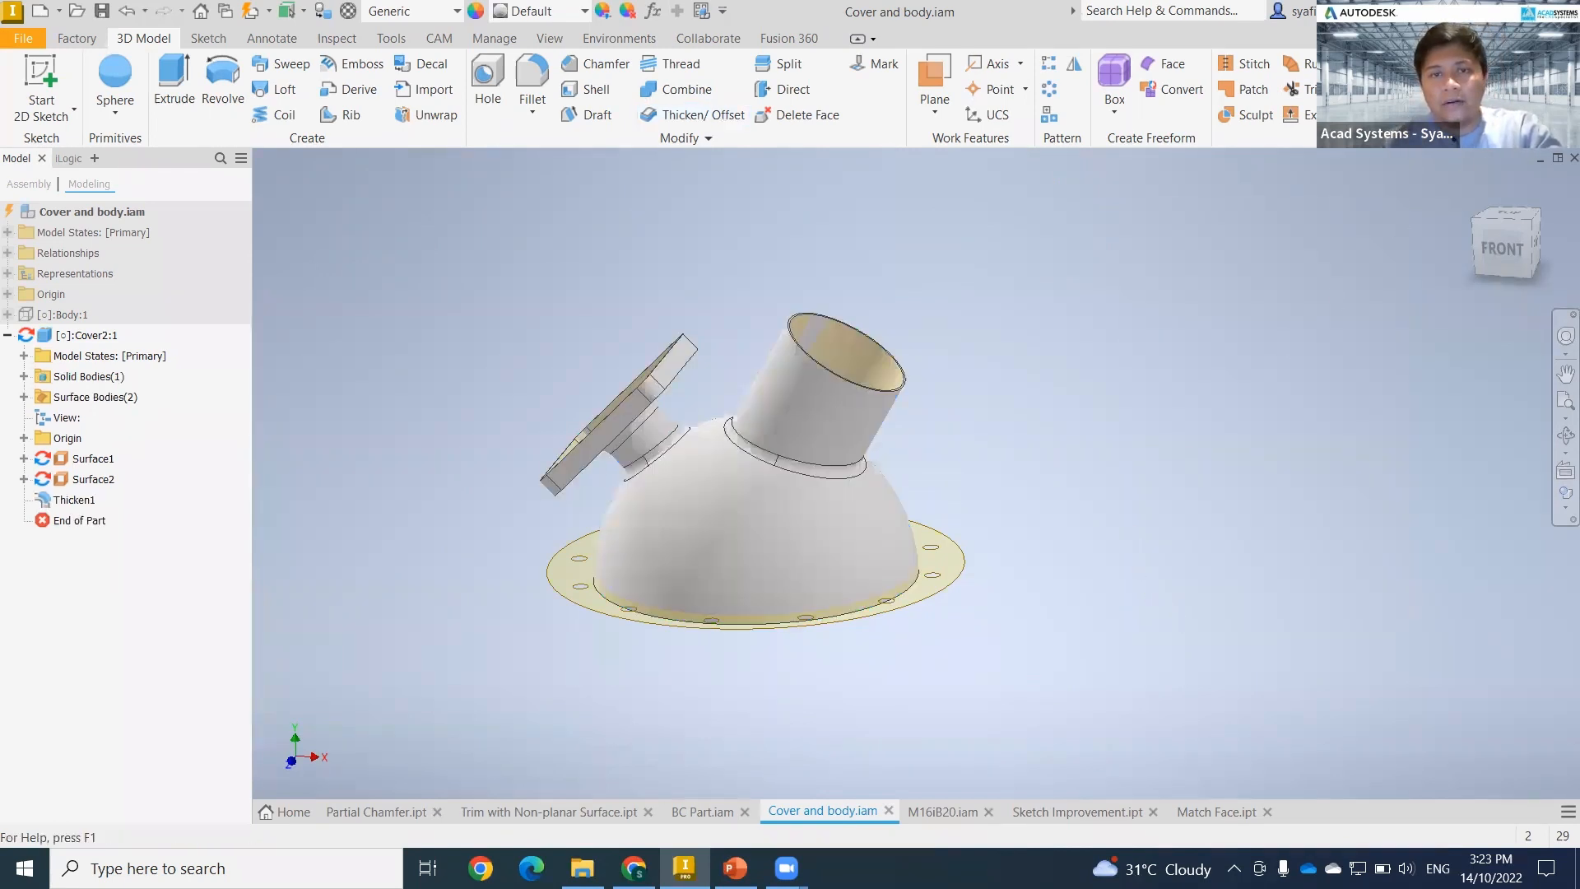
- Apply the Green Polished appearance to the Cover2 part
left_click(565, 11)
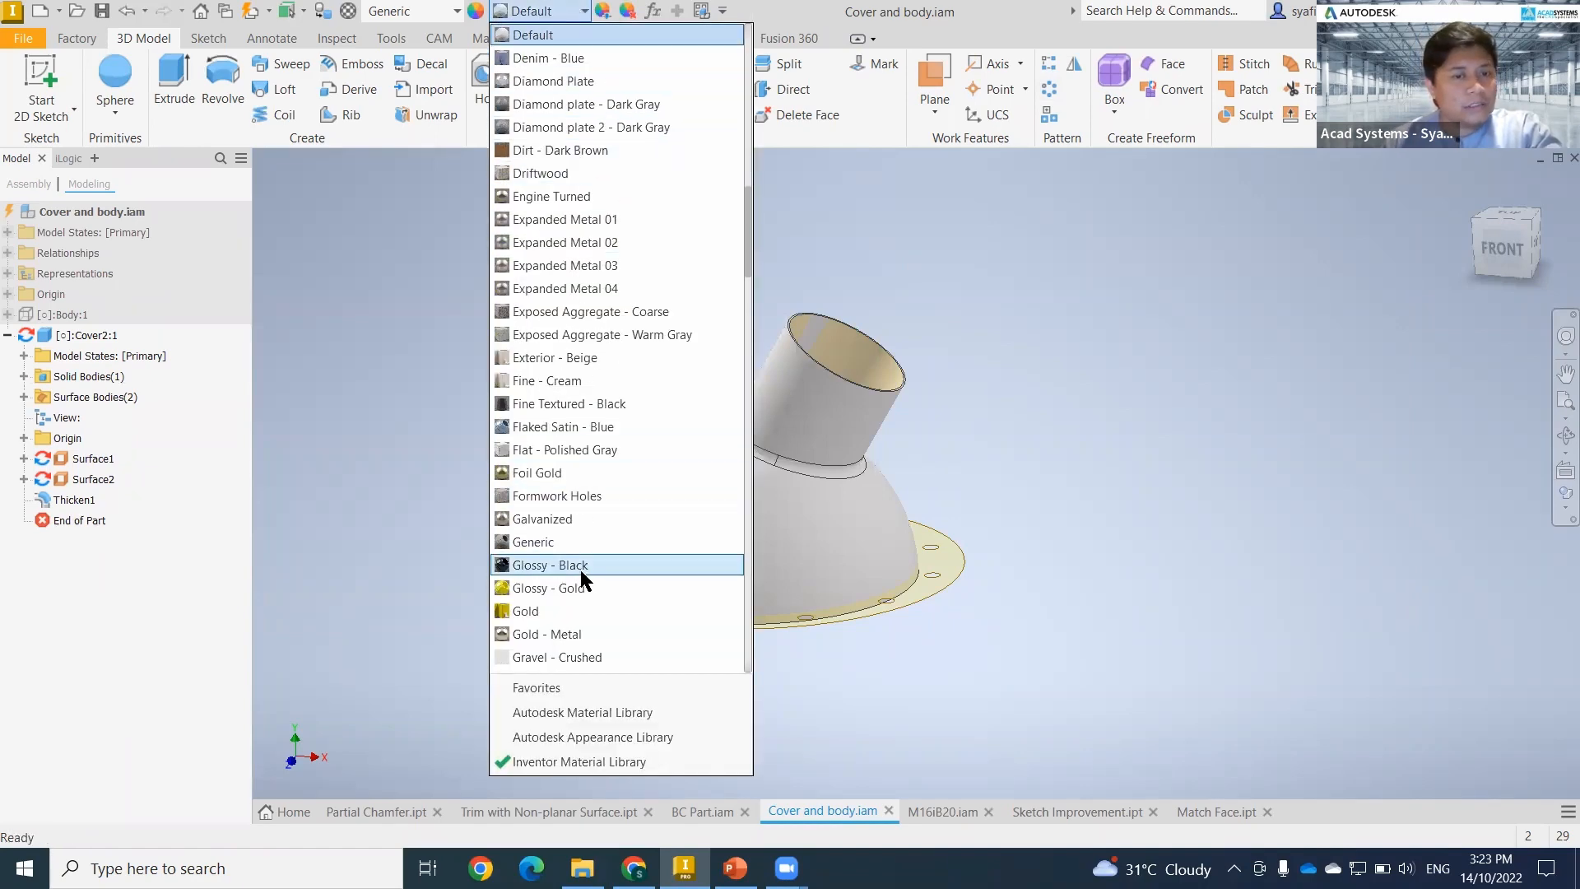
scroll(581, 577, "down", 4)
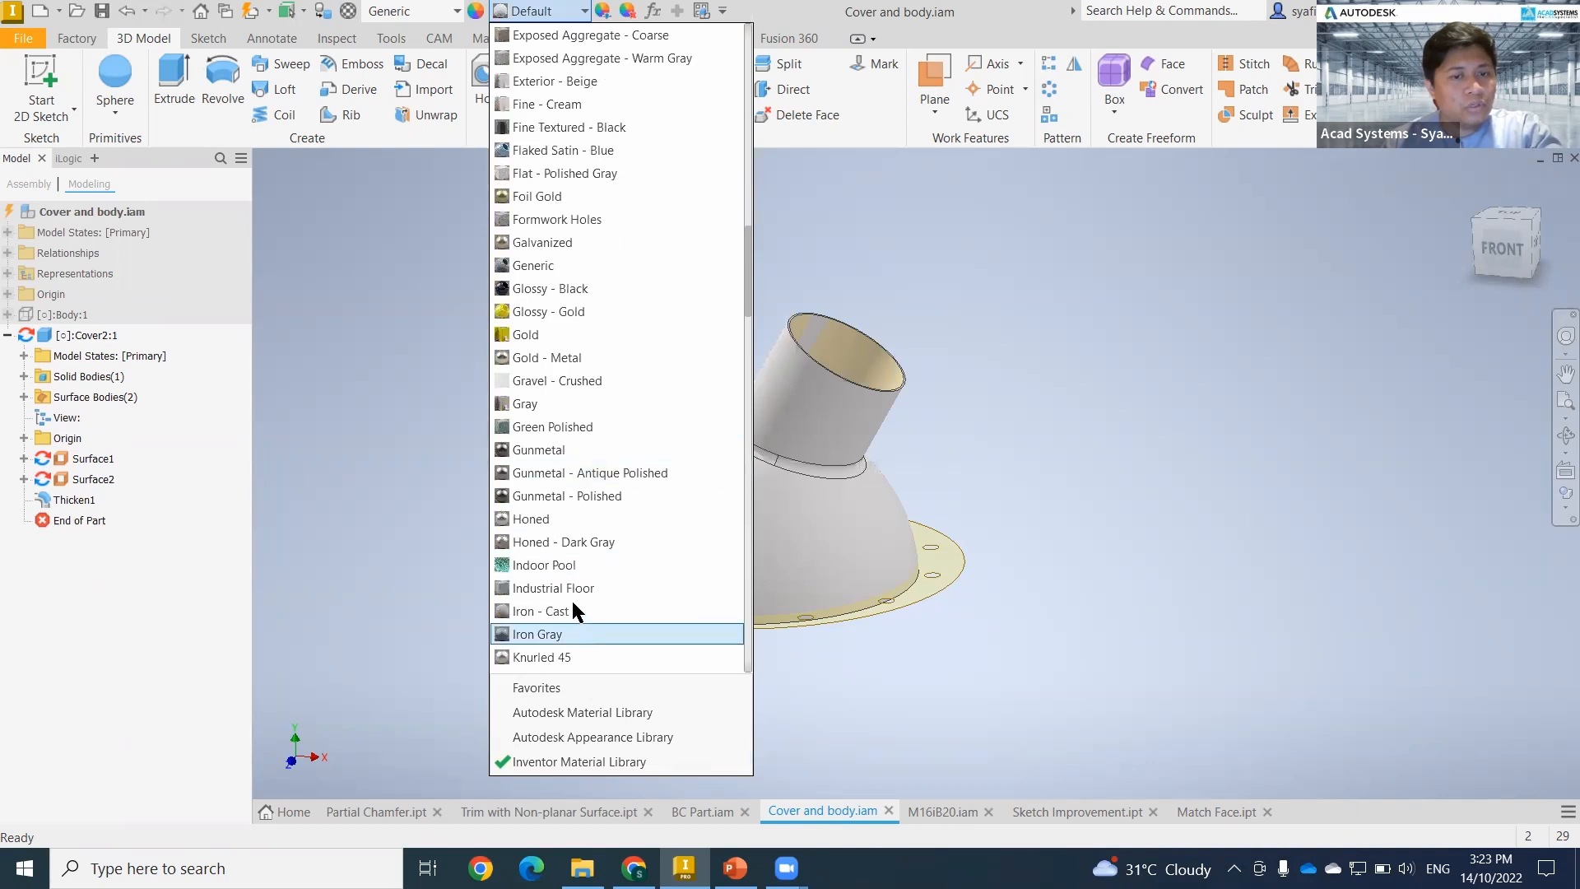
key("Return")
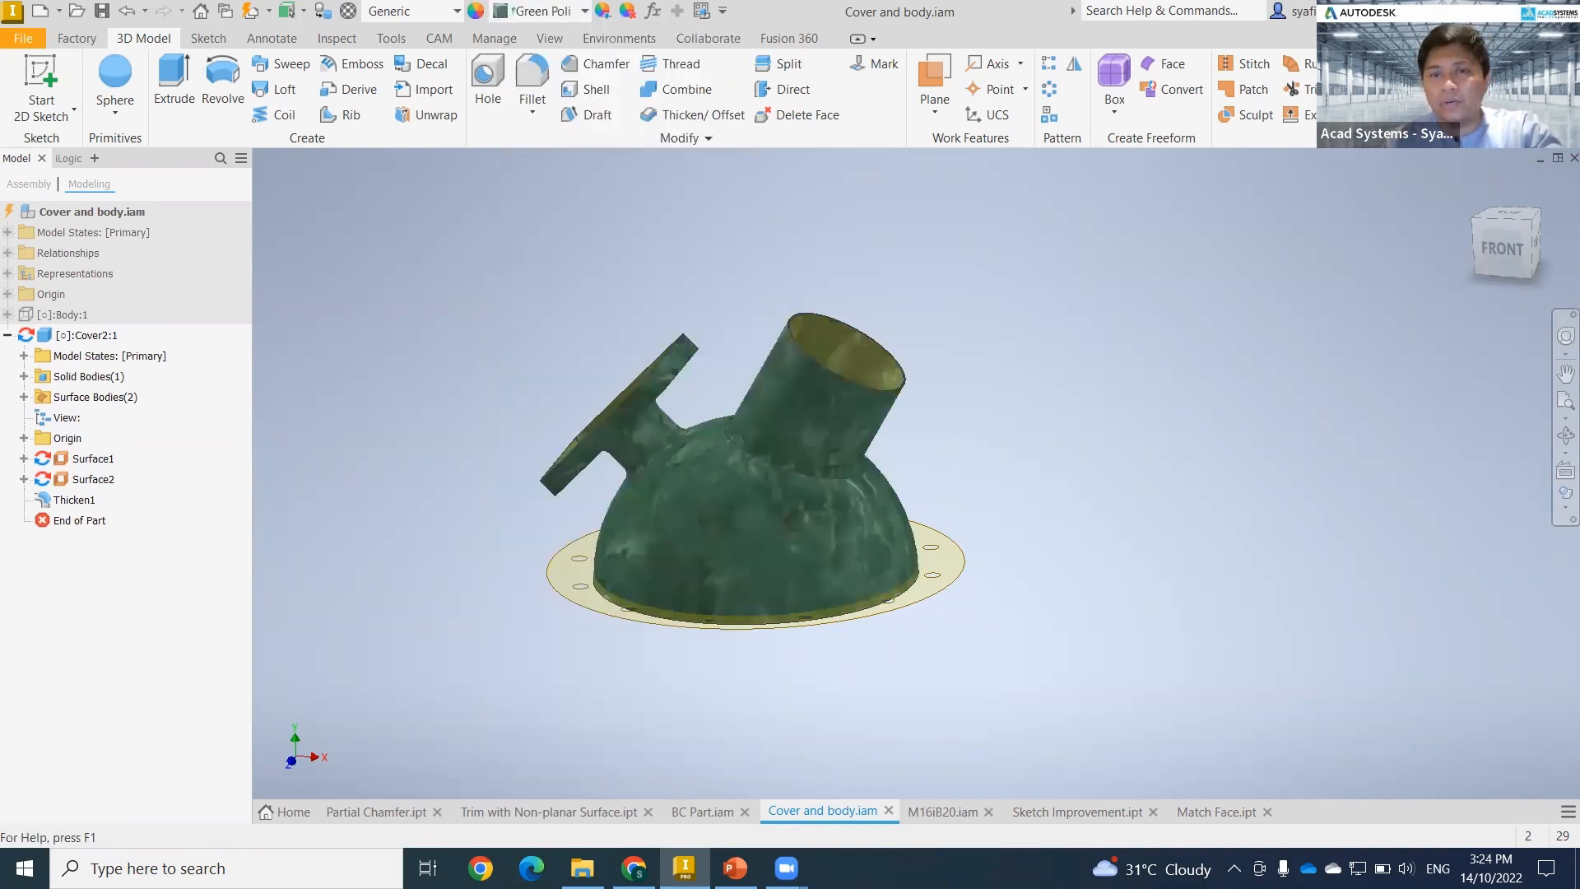
- Return to the assembly and make the Body component visible to check how the cover fits over it
key("ctrl+Return")
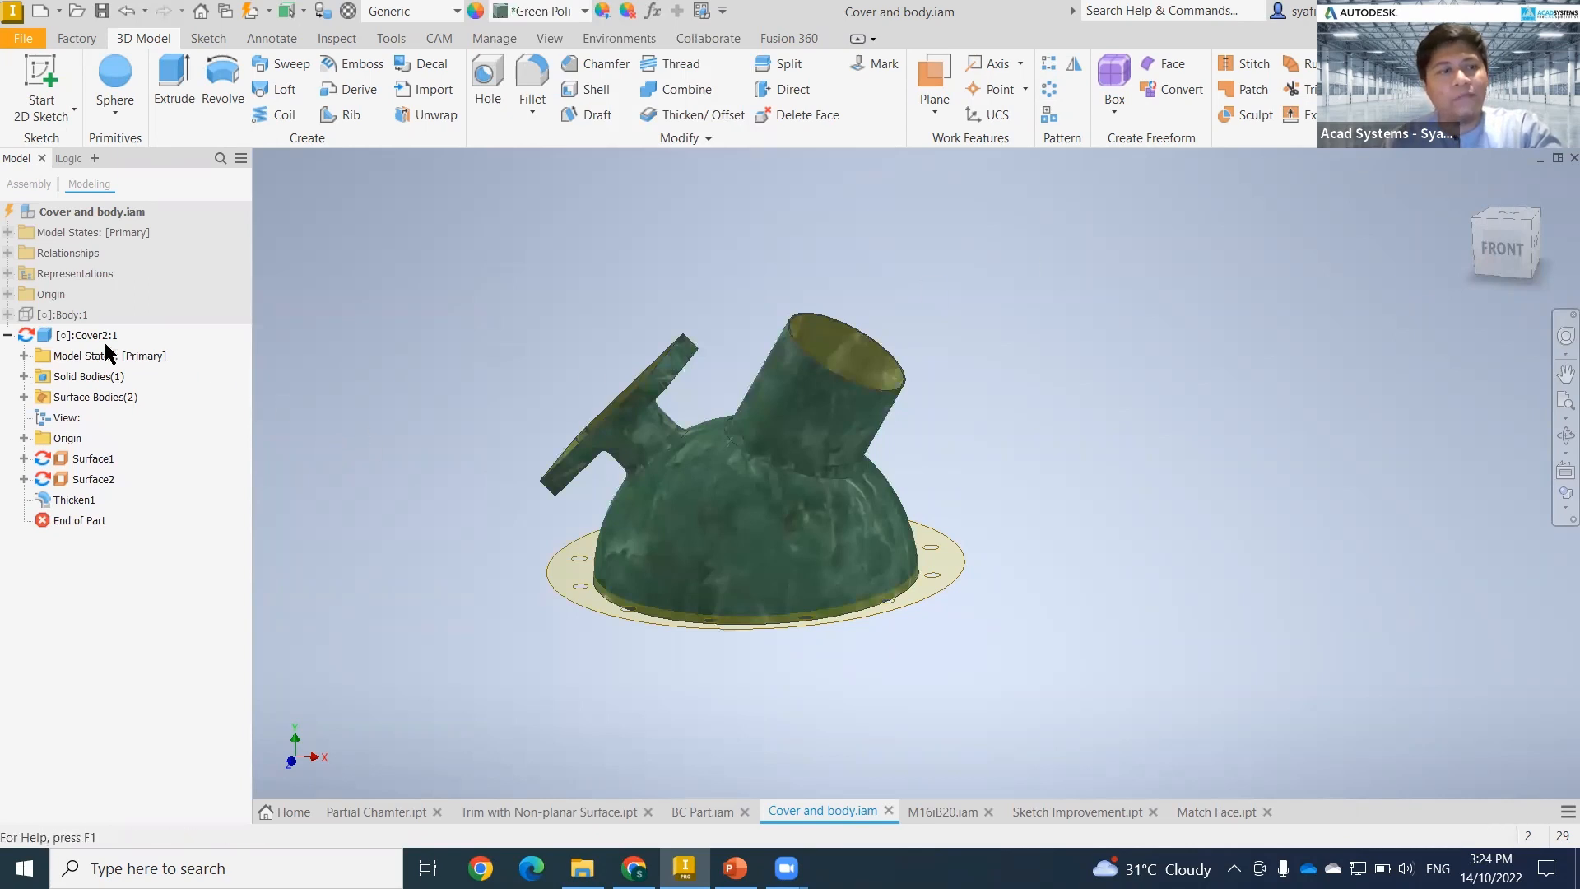
right_click(63, 322)
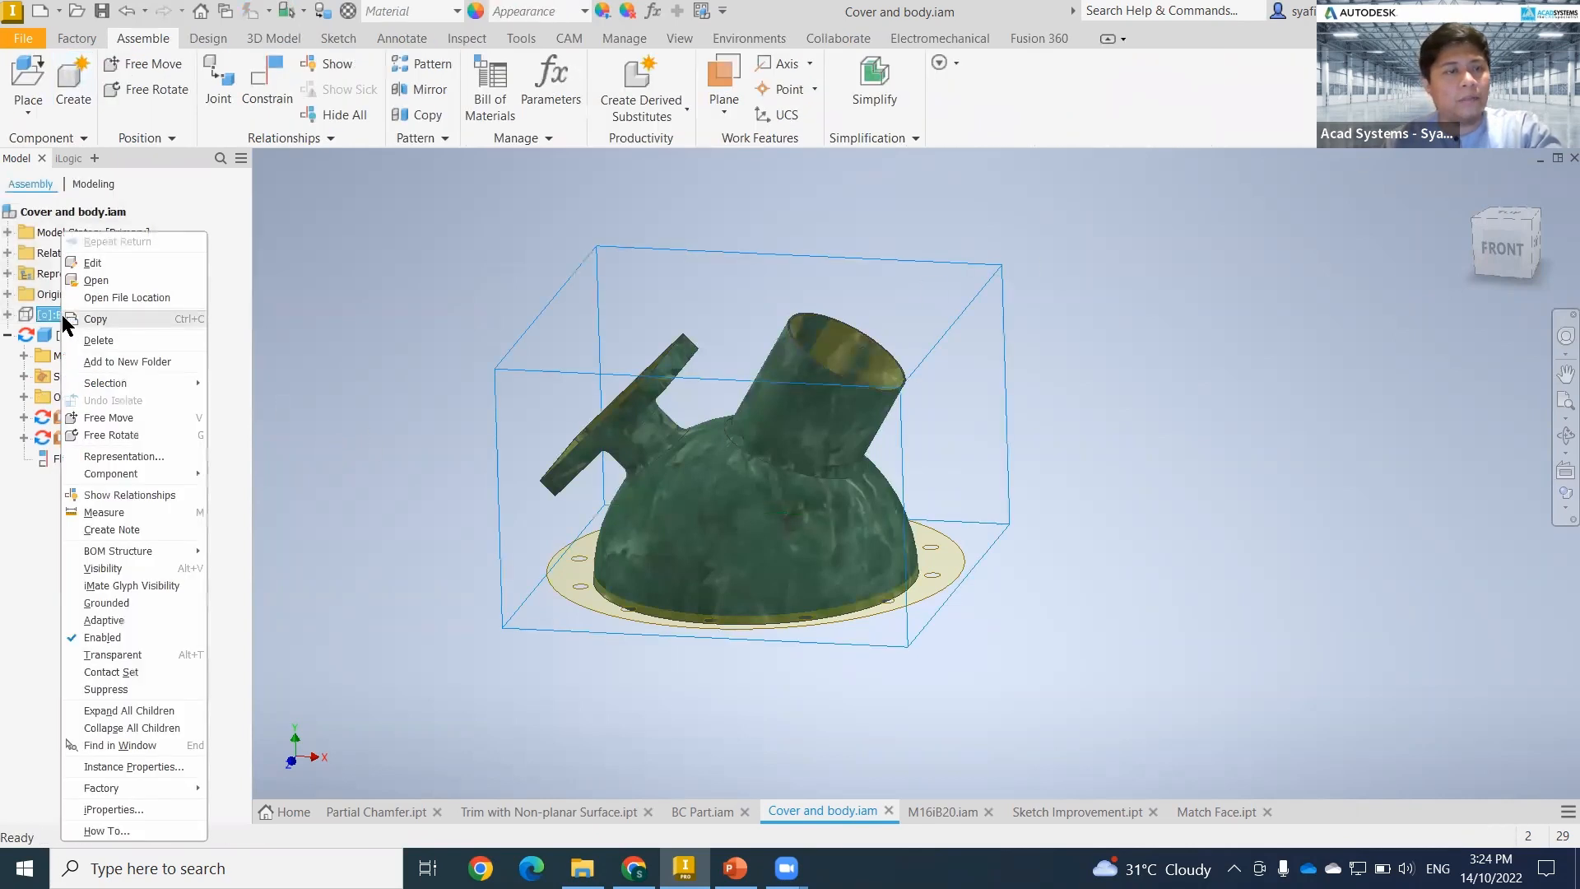
left_click(145, 564)
middle_click_drag(639, 687, 232, 441, "shift")
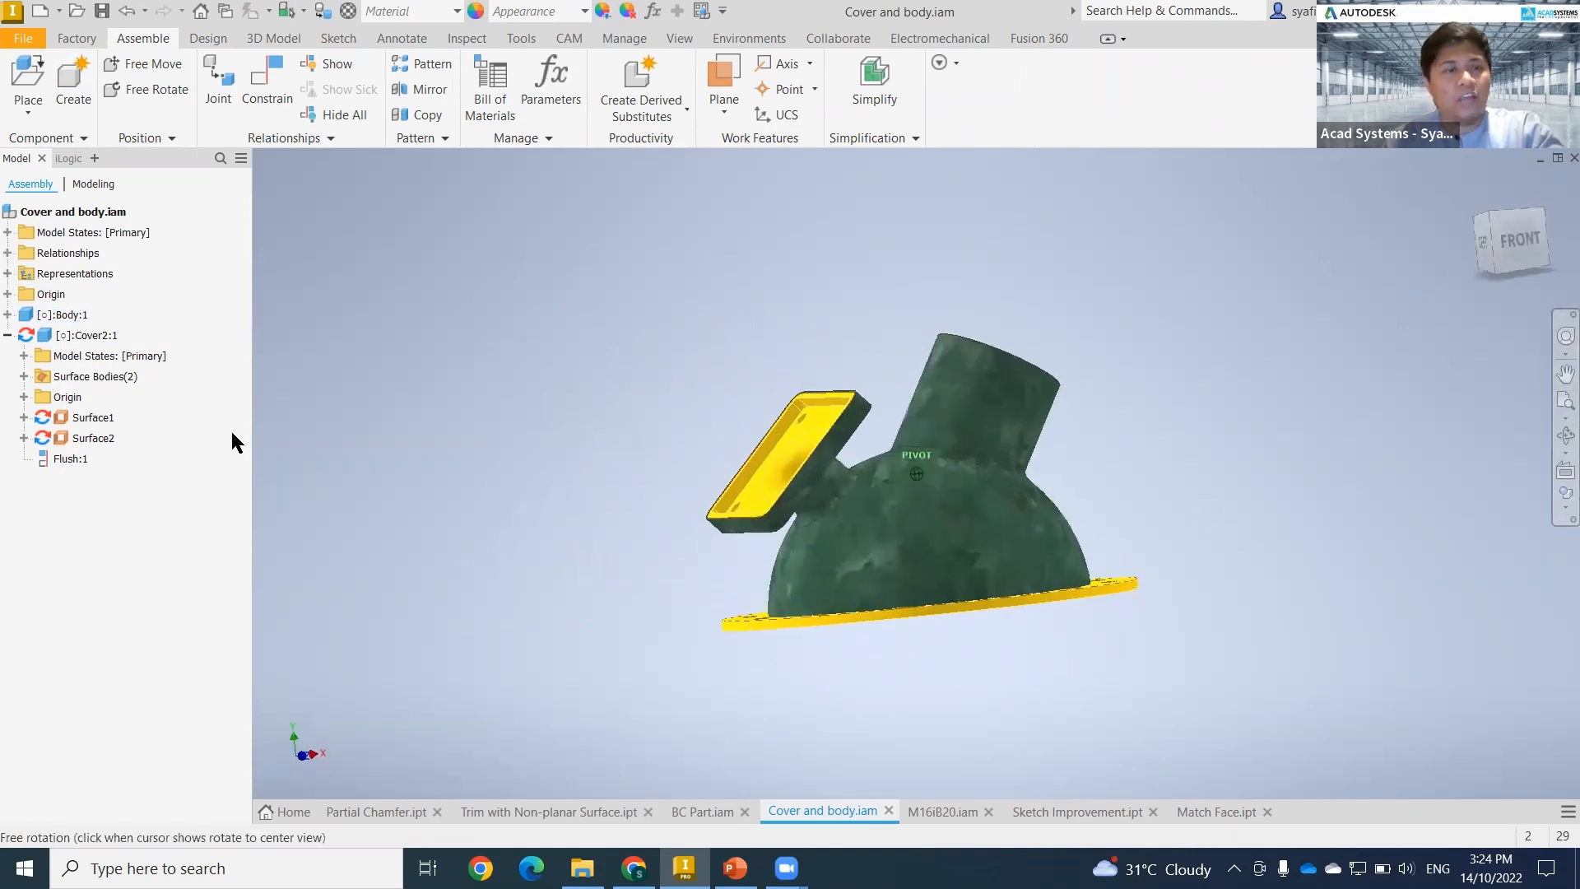
- Collapse the Cover2 component in the model tree and hide it so that only the body is shown
left_click(63, 315)
left_click(7, 335)
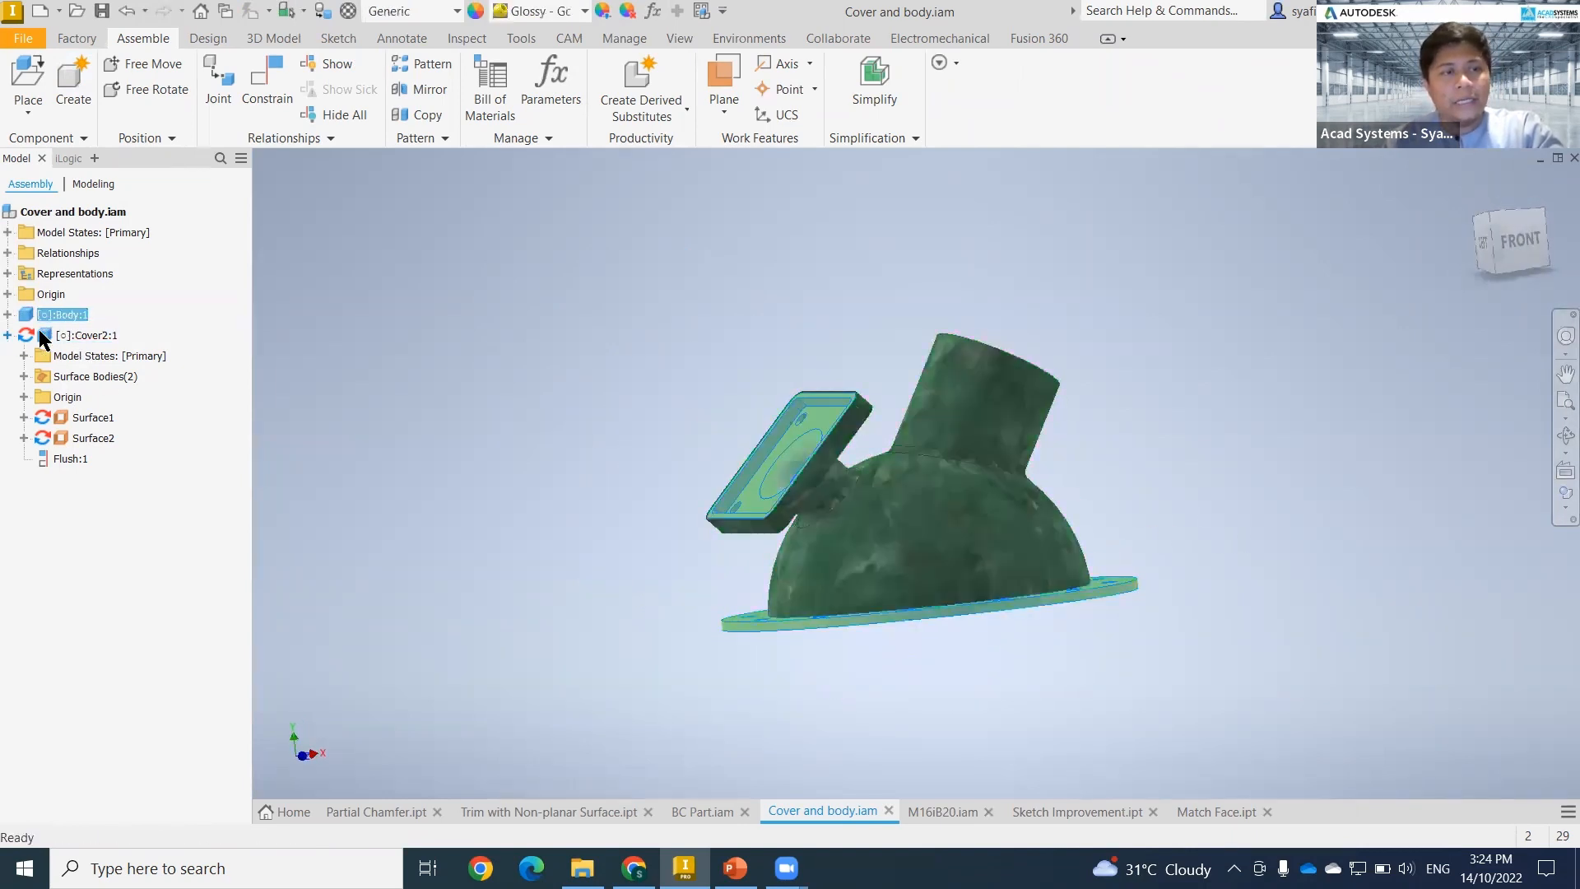
right_click(81, 334)
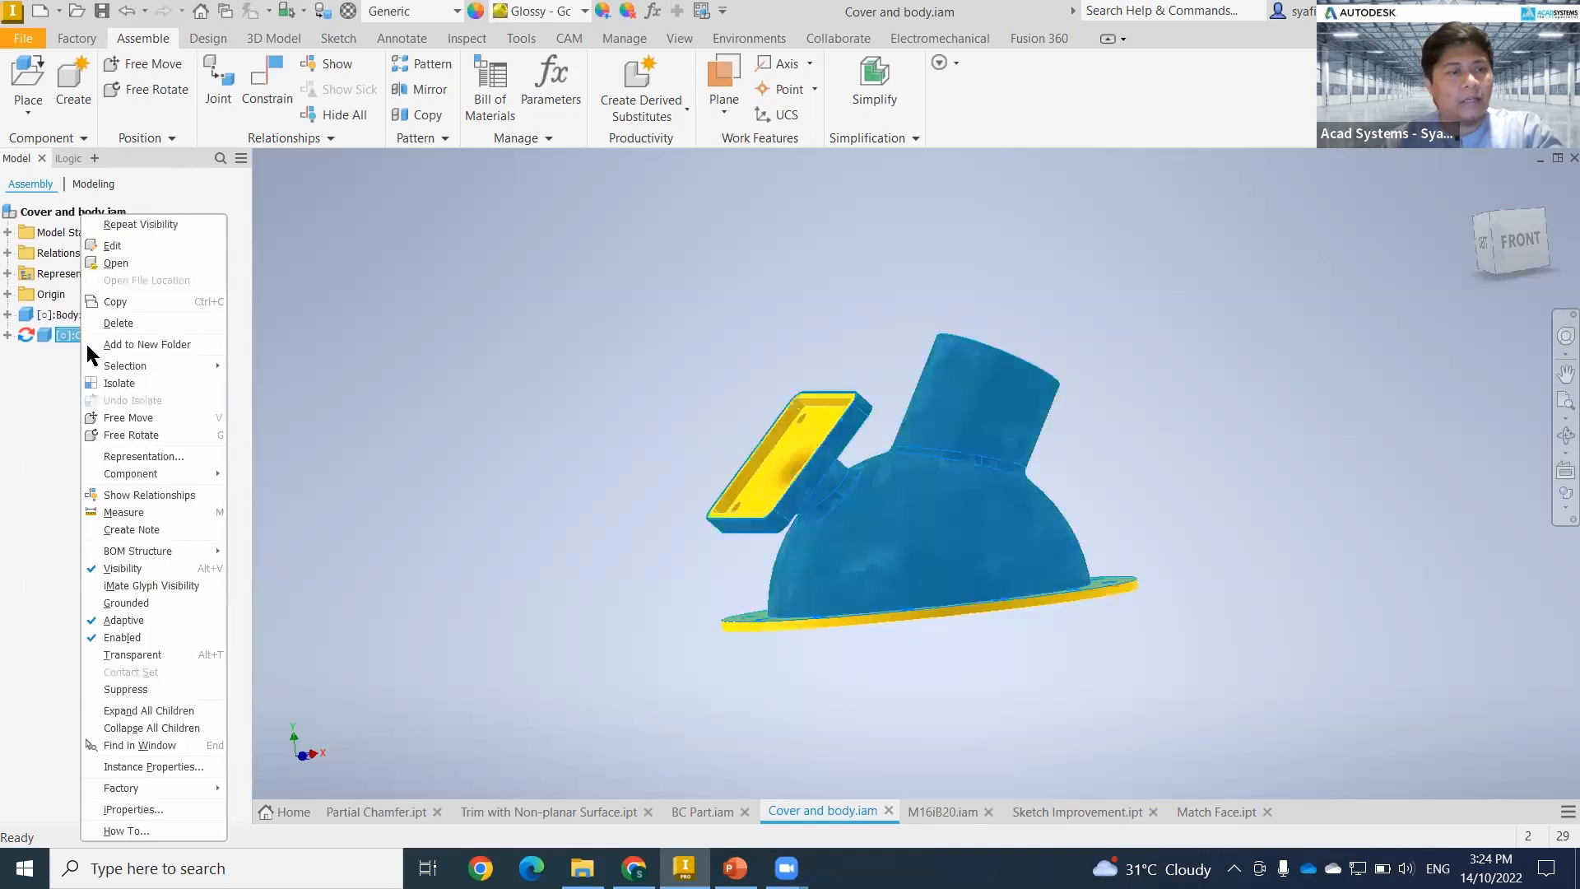
left_click(146, 570)
middle_click_drag(610, 518, 798, 492, "shift")
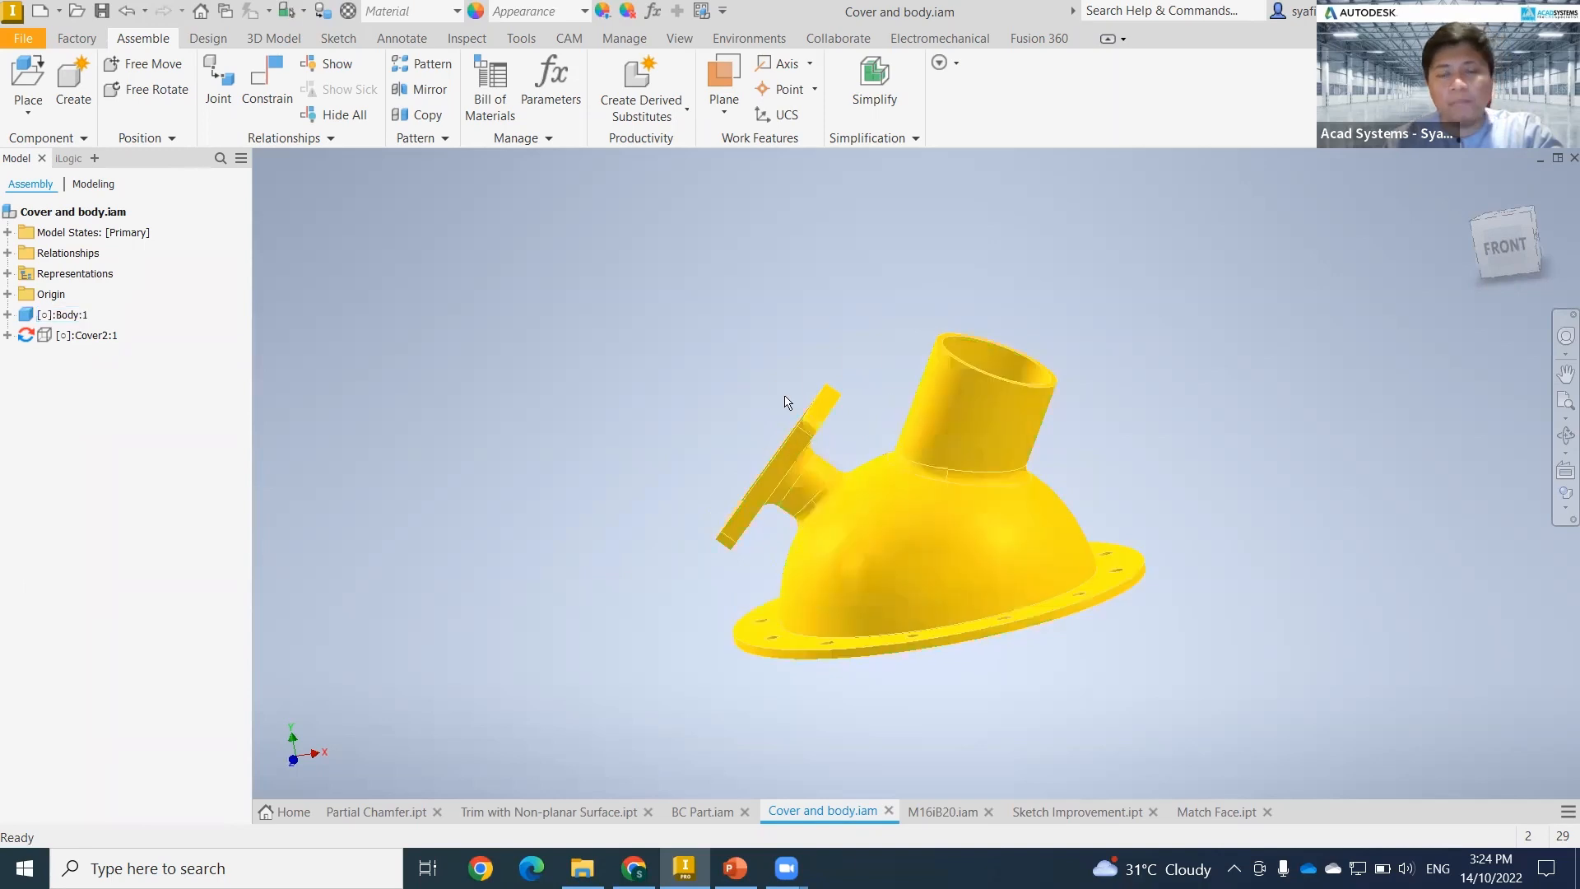
middle_click_drag(976, 463, 822, 481)
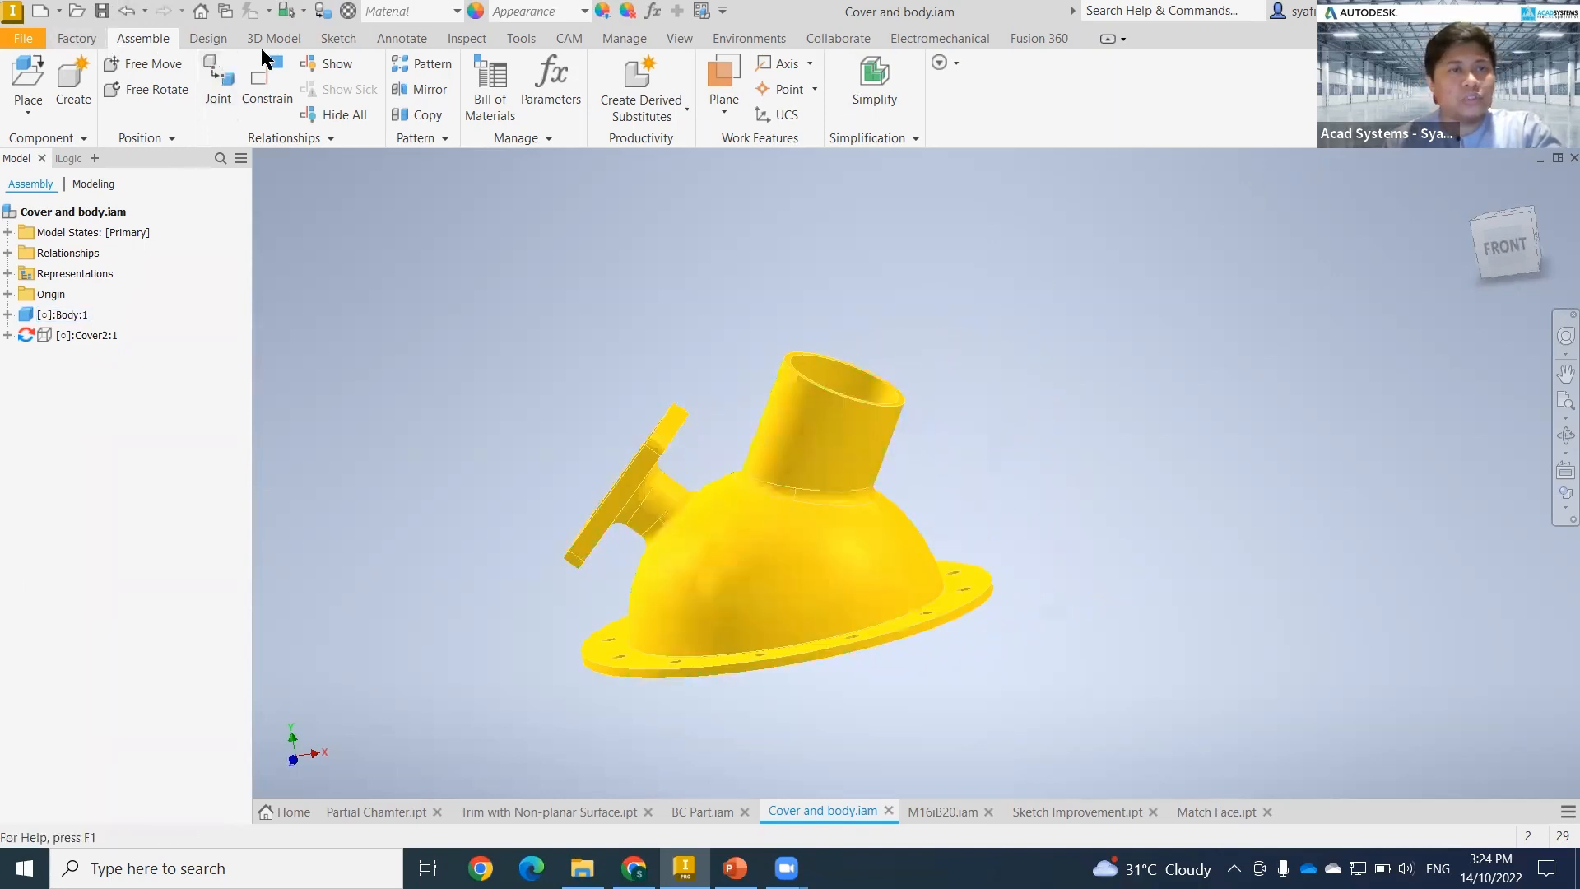
- Open the Body component for in-place editing within the assembly and start the Direct edit command
right_click(763, 482)
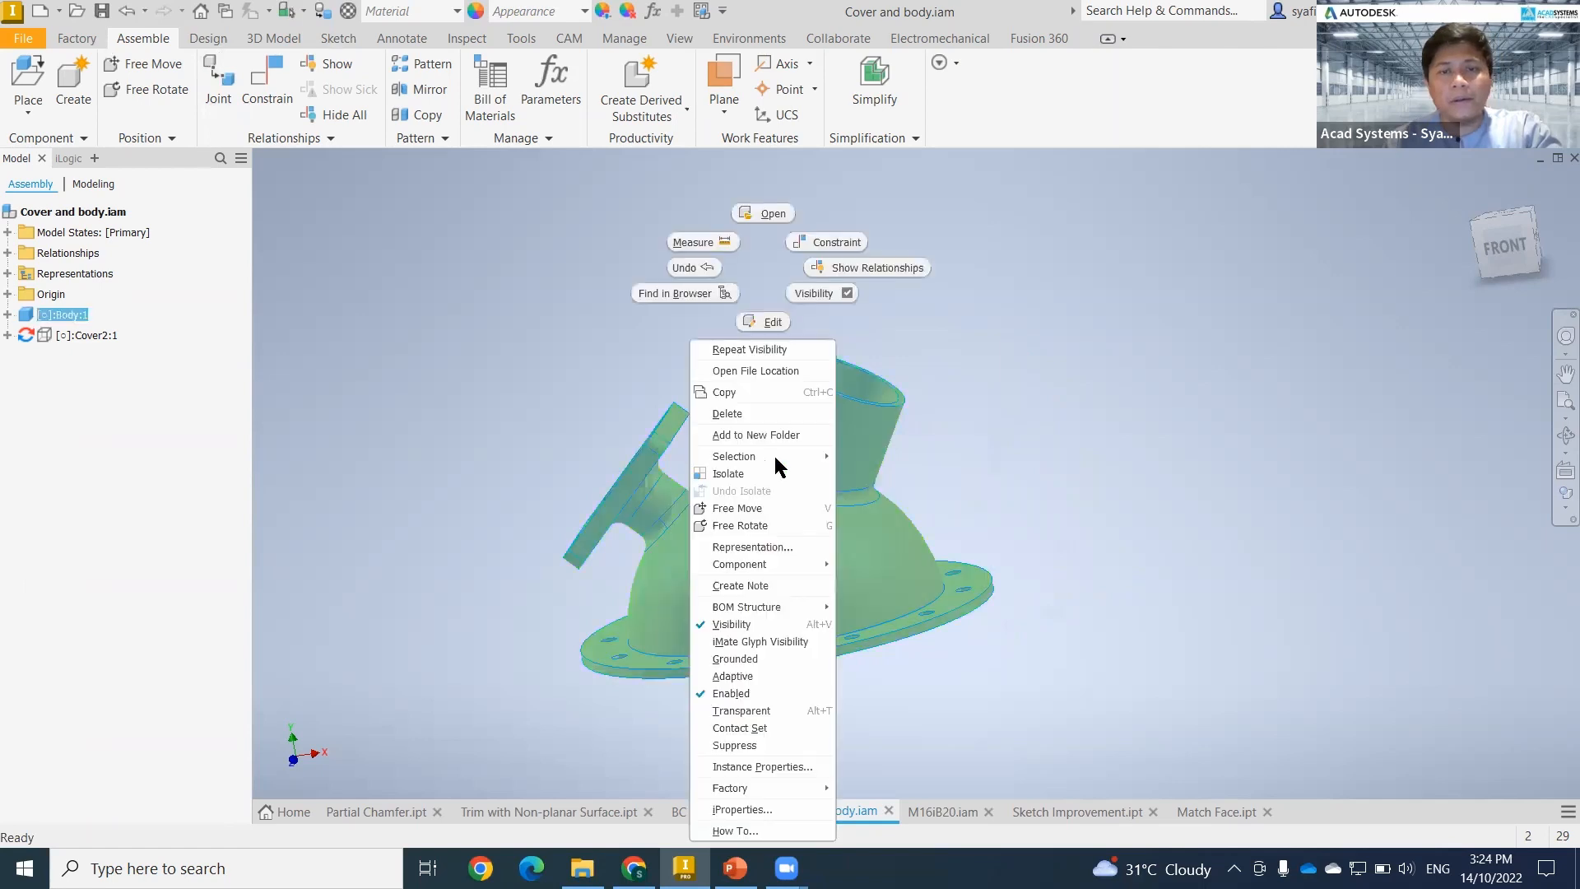
left_click(770, 323)
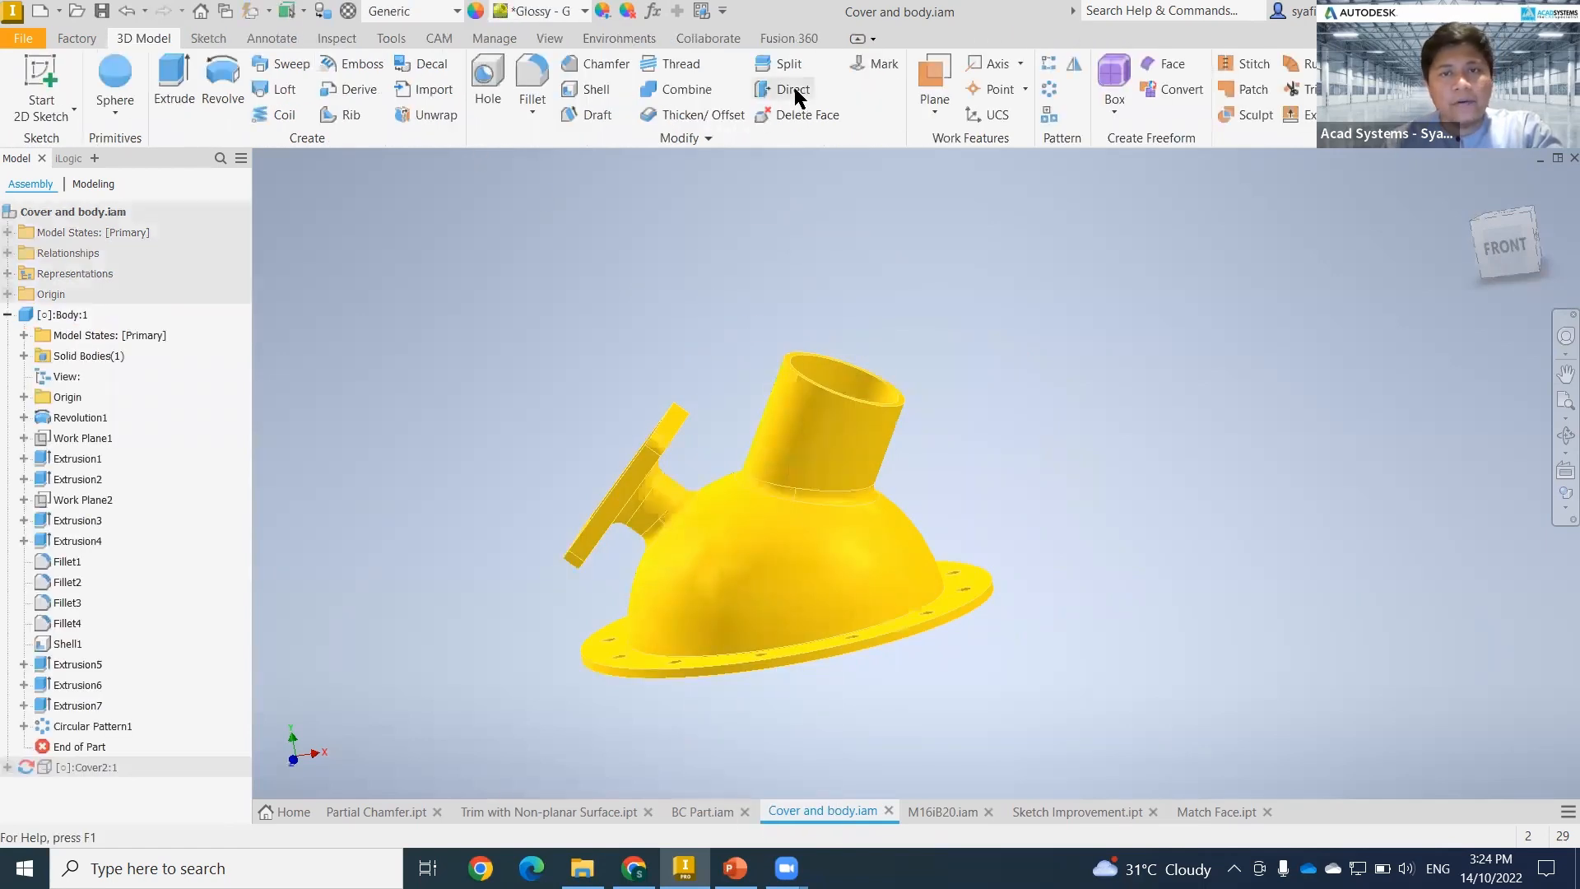
left_click(792, 90)
middle_click_drag(1056, 625, 1010, 647)
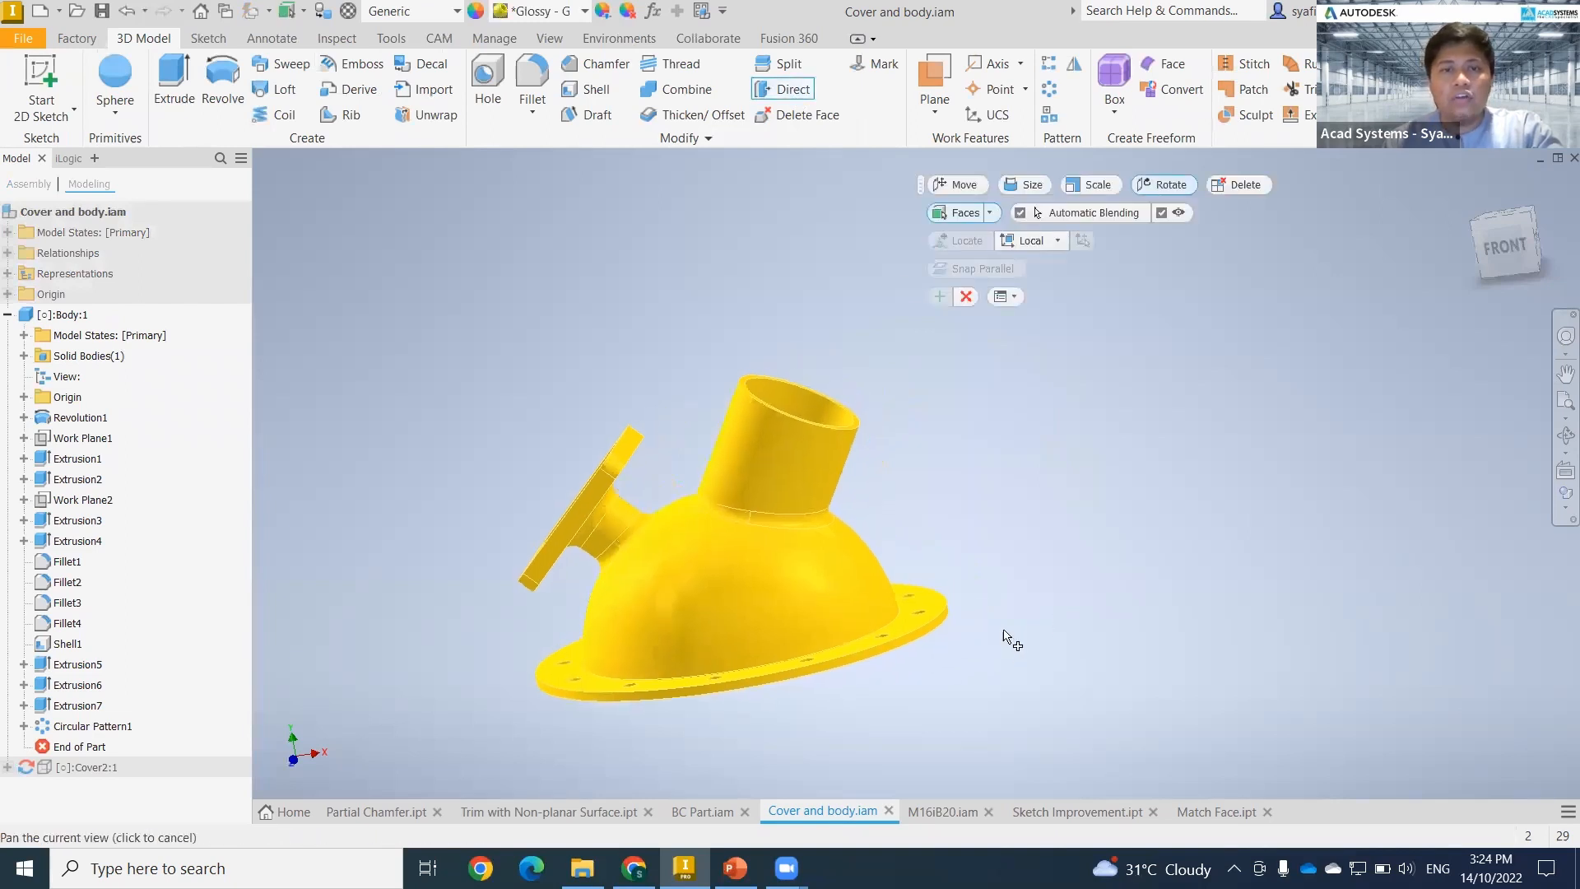
left_click(811, 457)
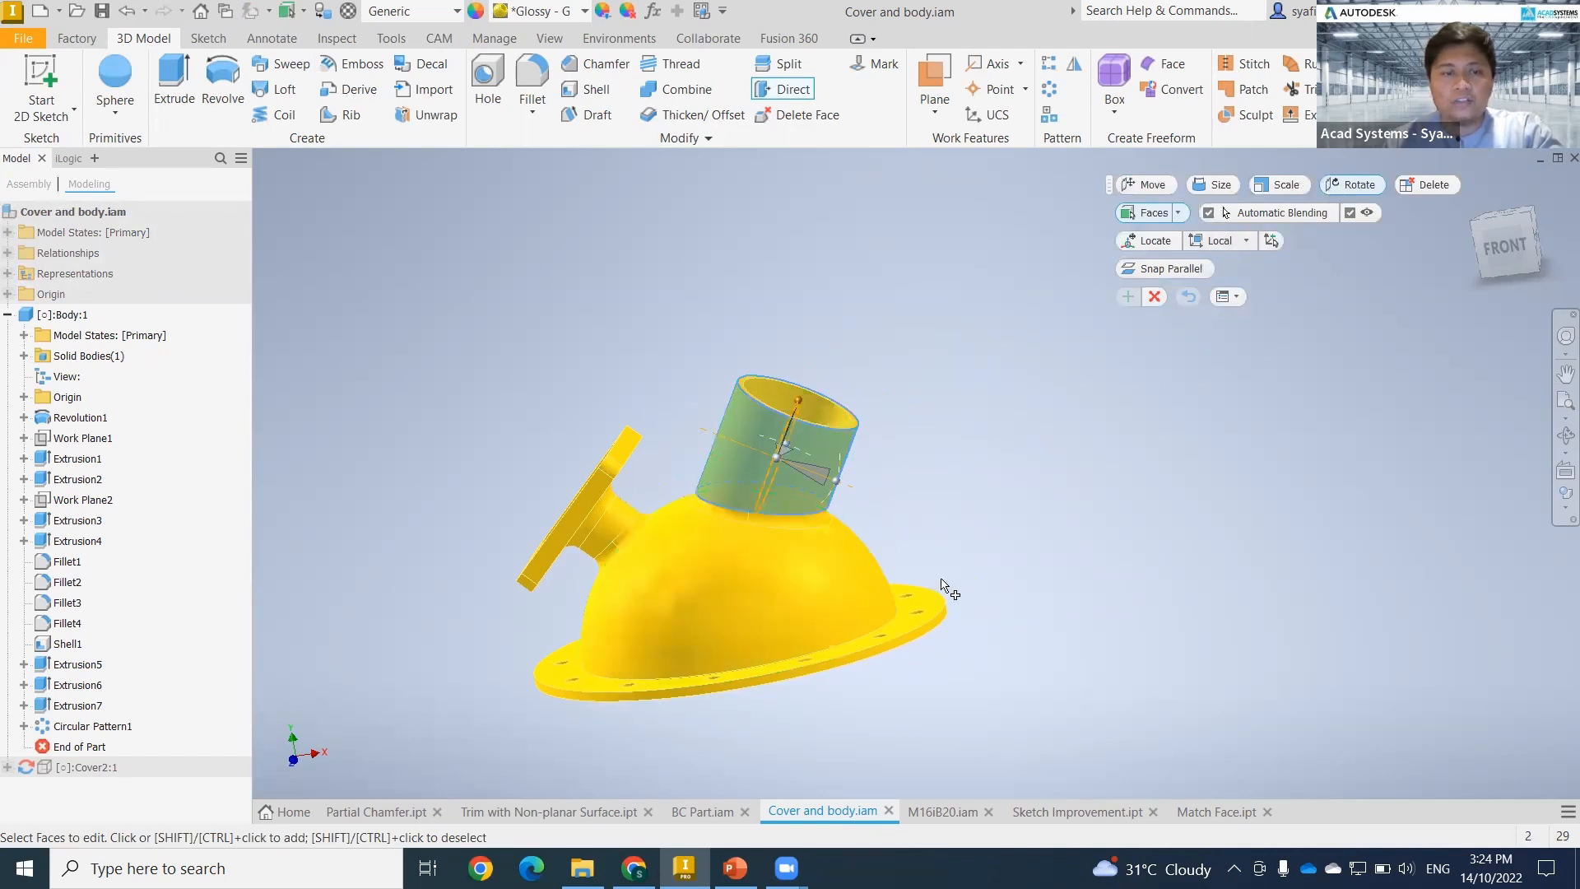
mouse_move(993, 588)
middle_mouse_down("shift")
mouse_move(1029, 599)
mouse_move(871, 483)
middle_mouse_up("shift")
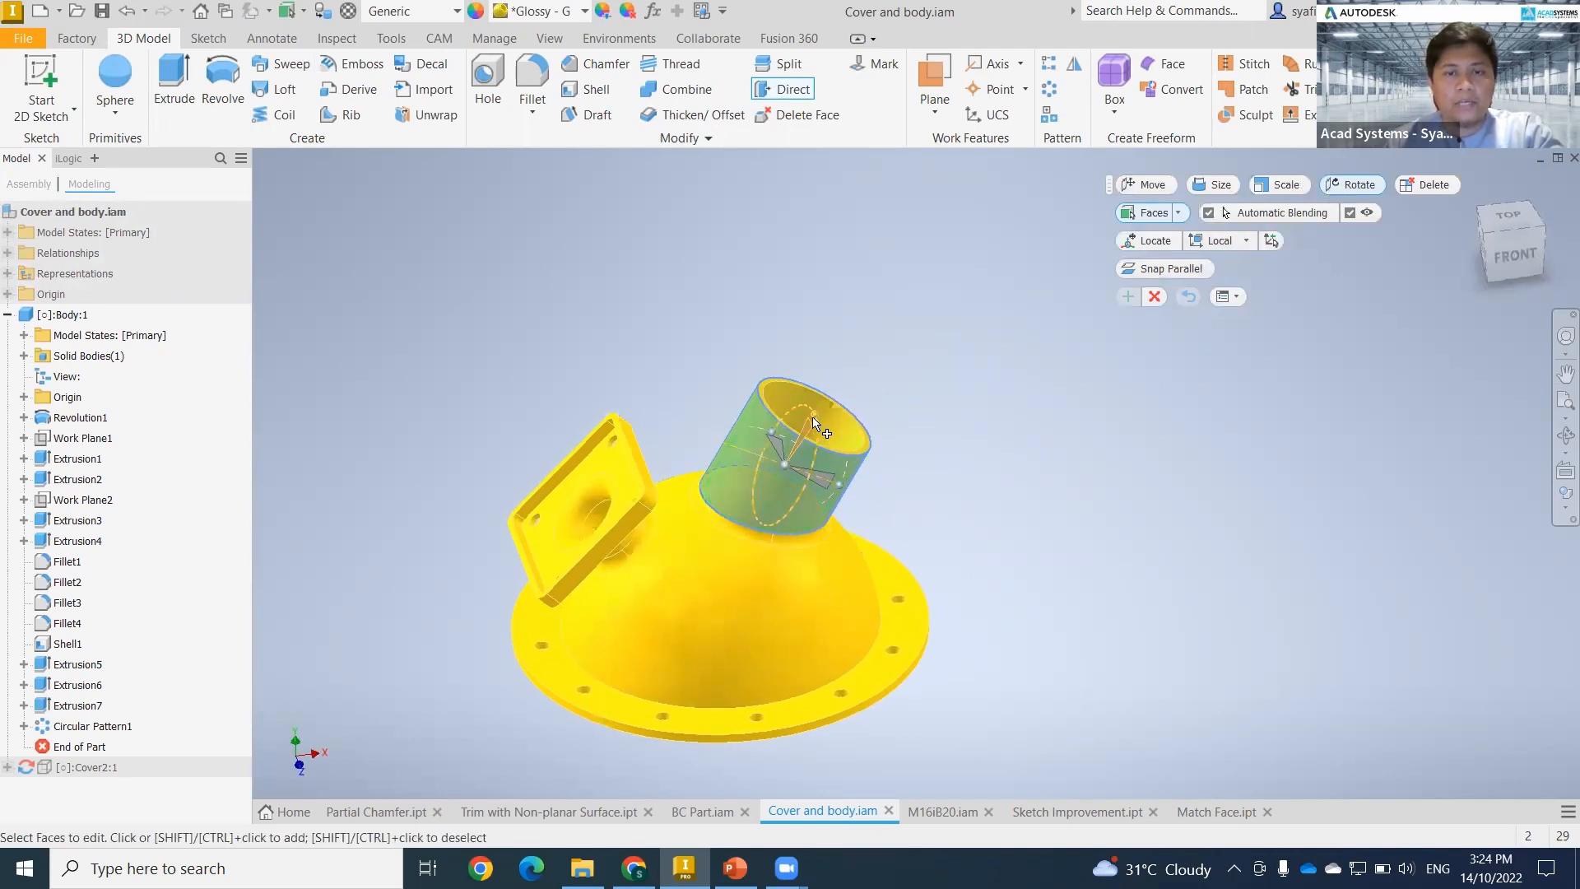
left_click_drag(816, 432, 802, 365)
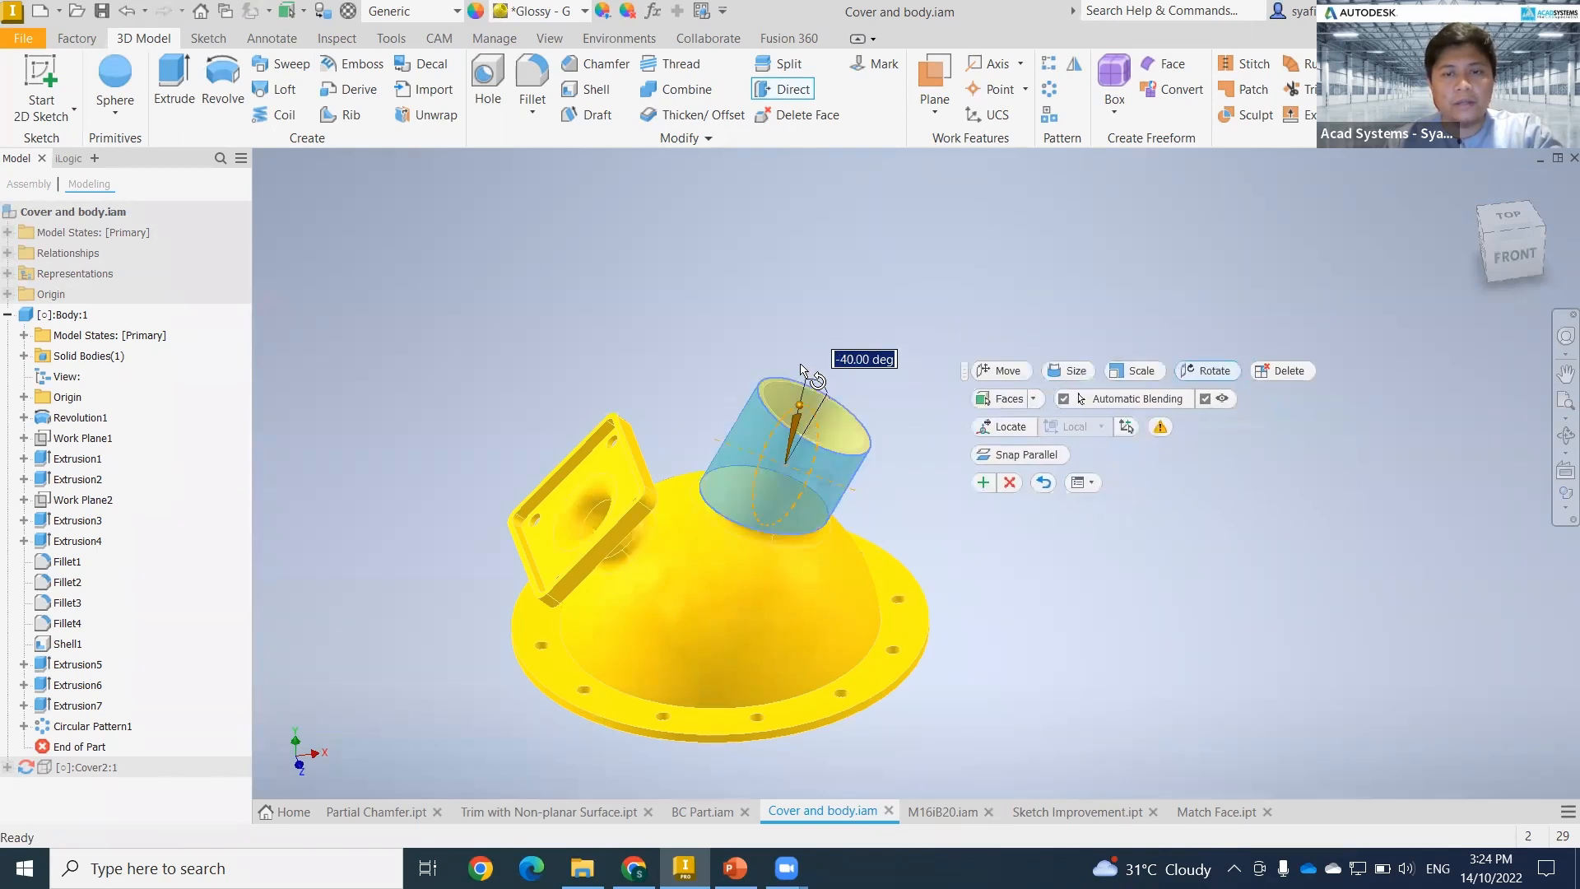
left_click(1012, 484)
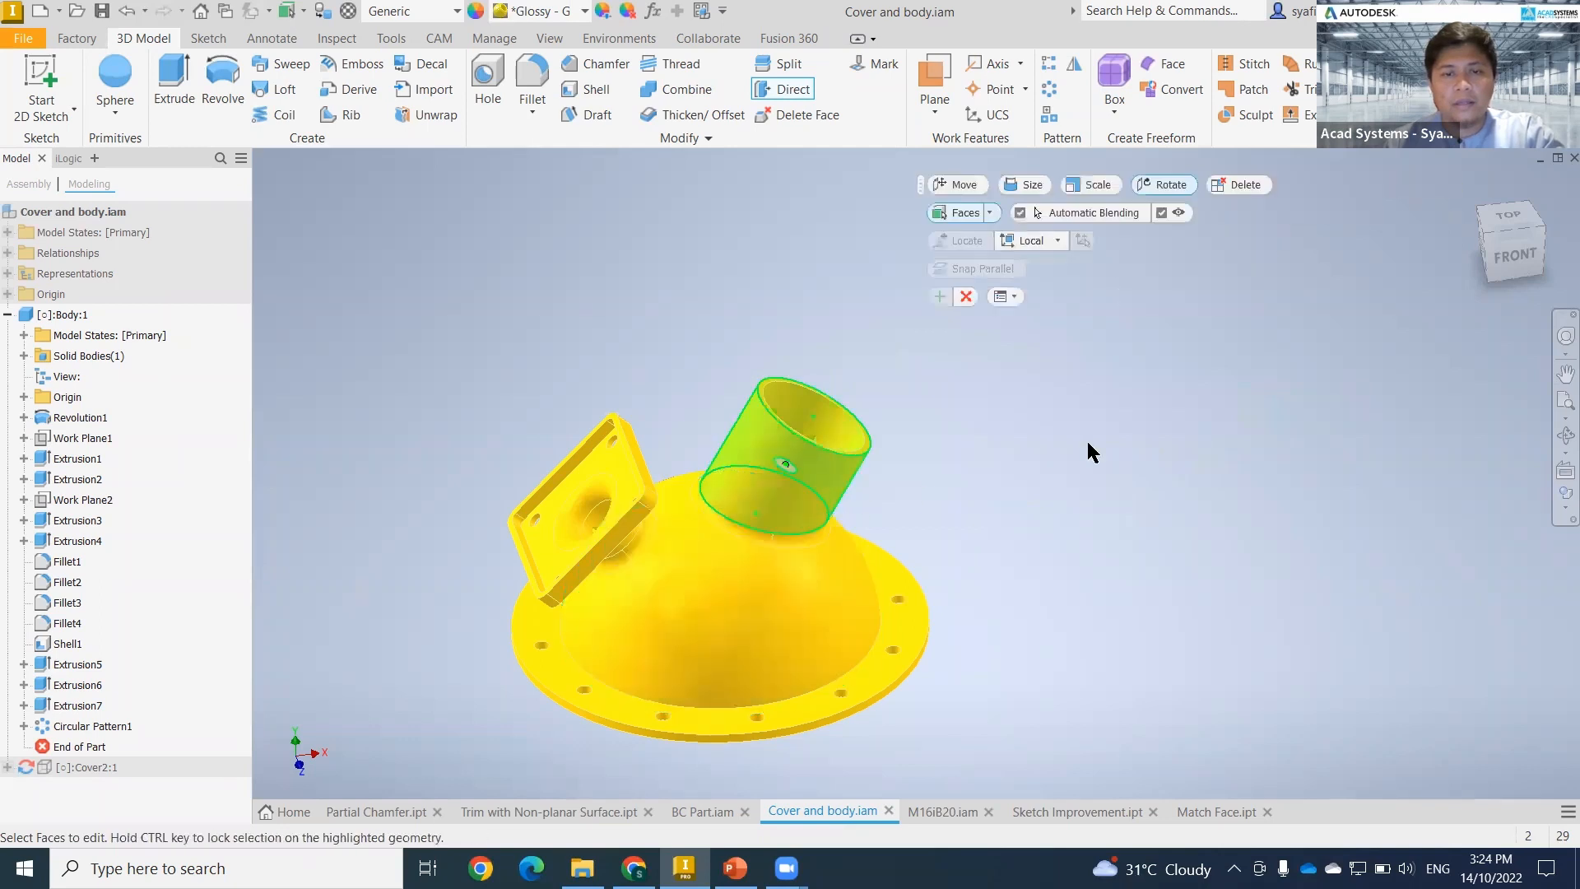
key("Escape")
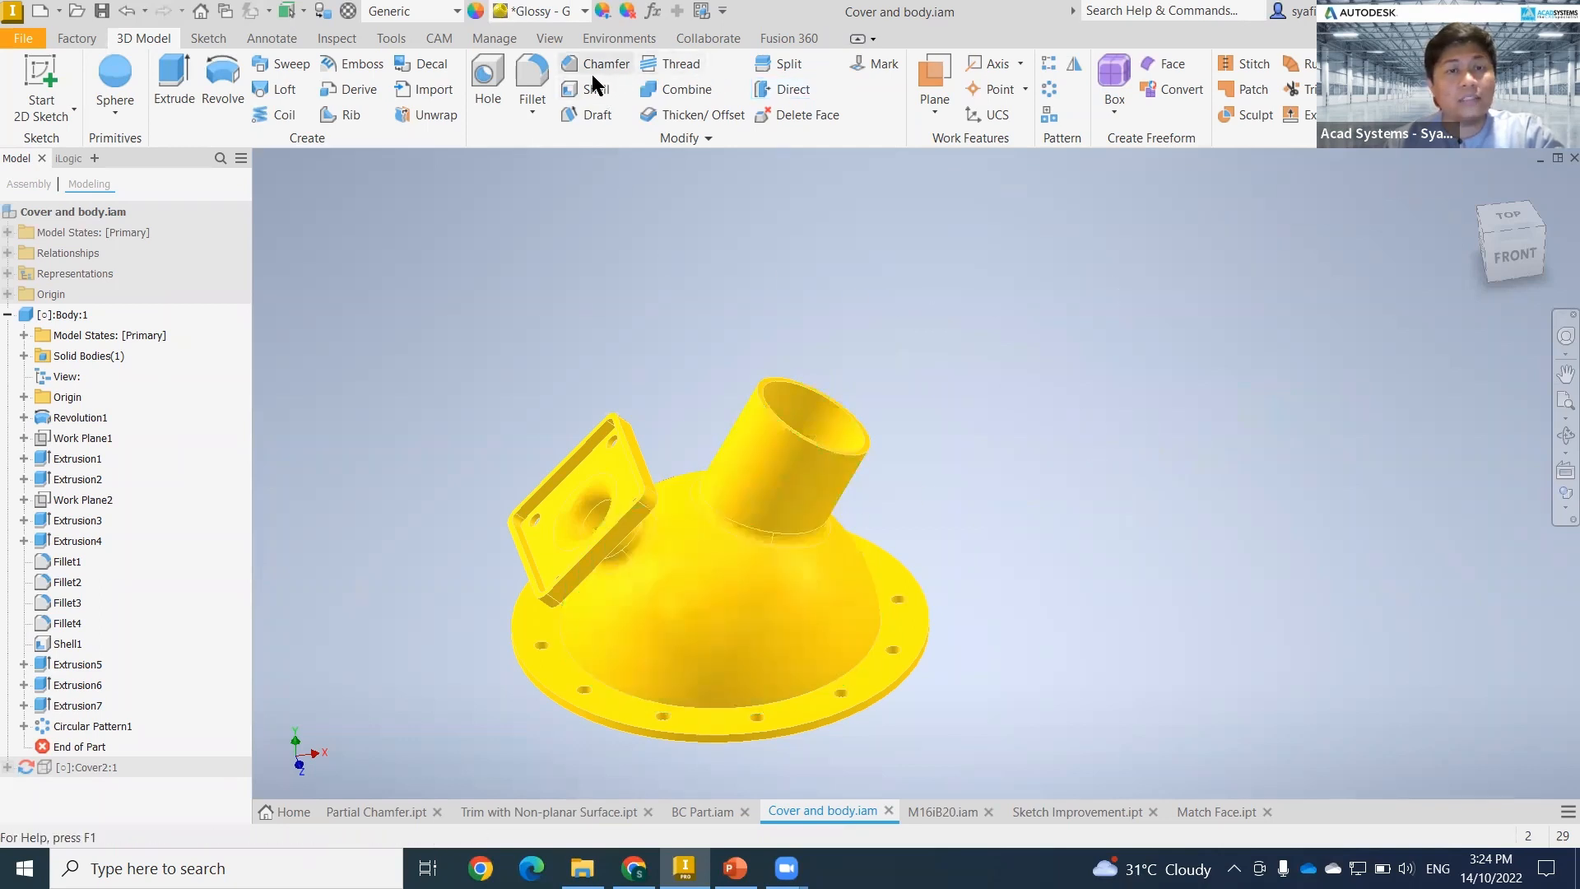
left_click(818, 474)
left_click(1143, 183)
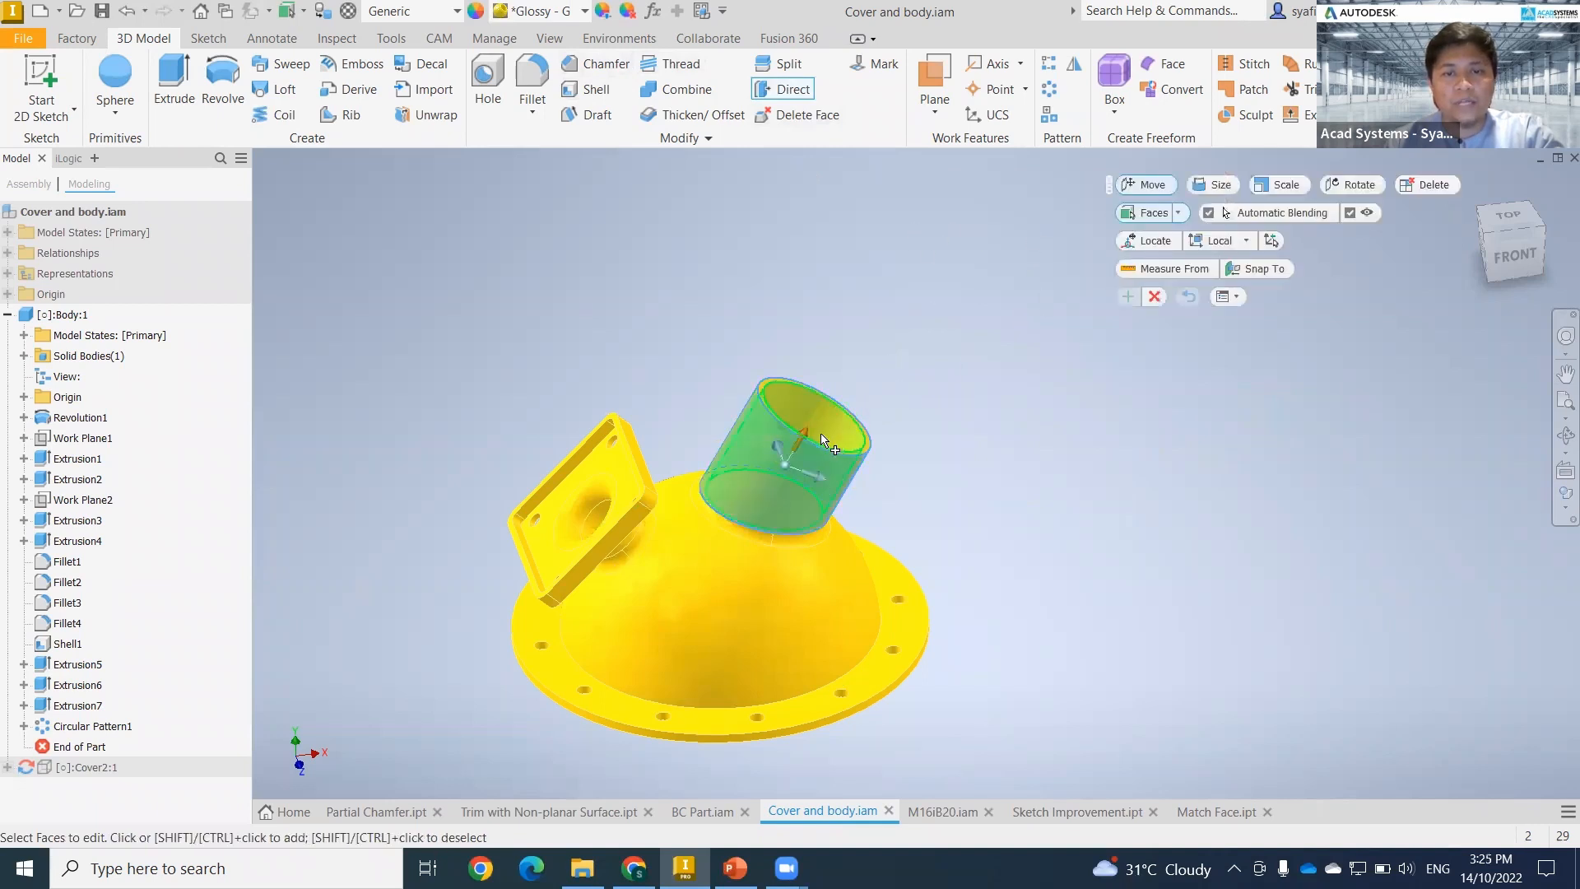
left_click_drag(807, 432, 837, 395)
key("Escape")
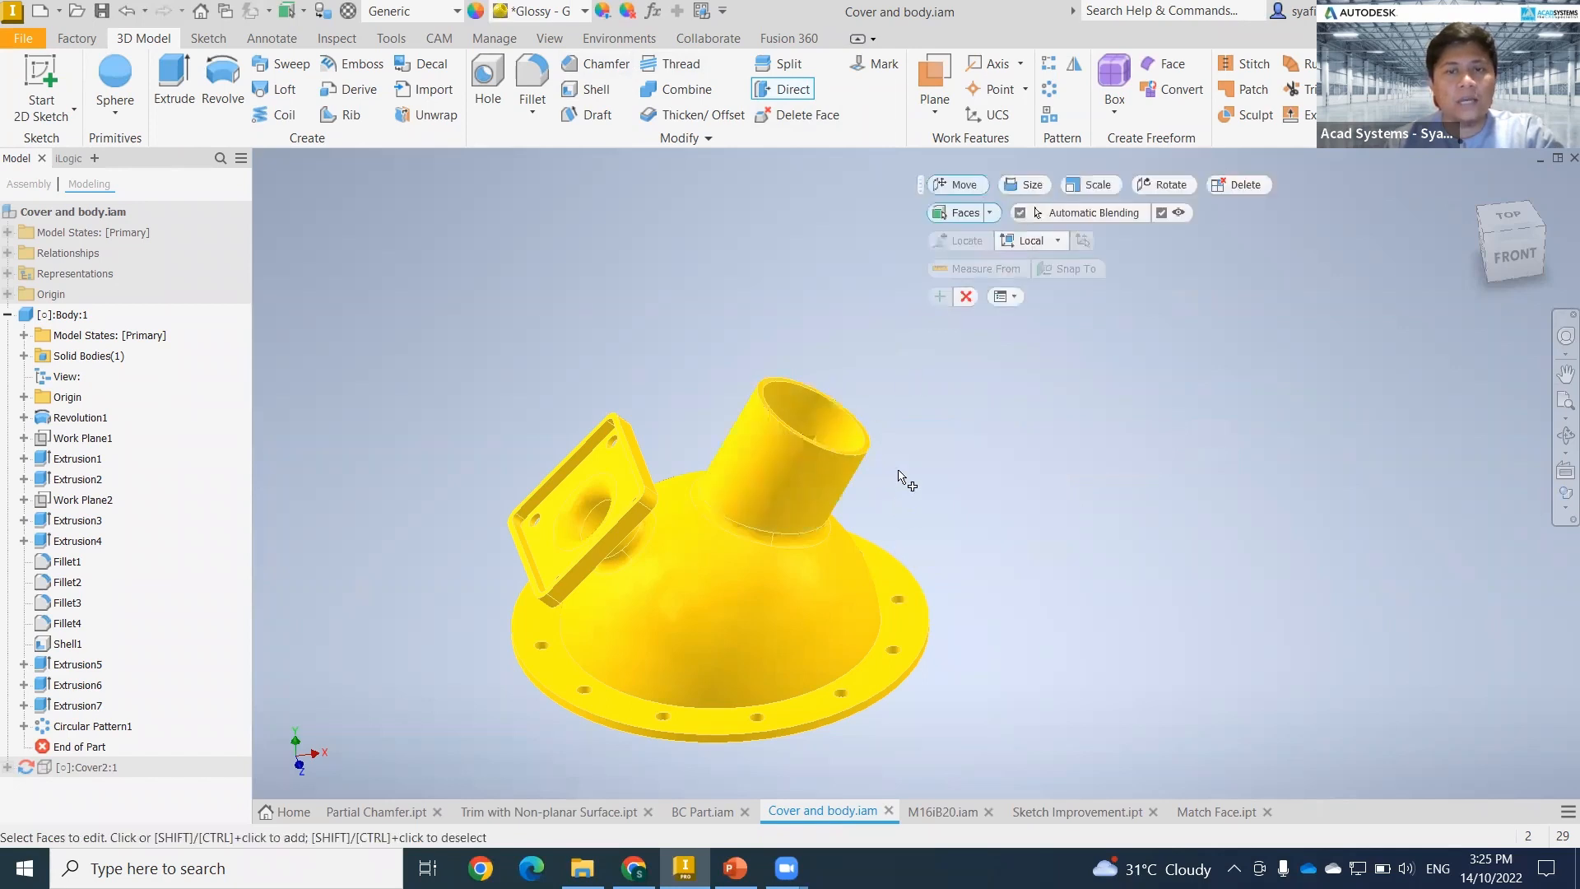
left_click_drag(906, 471, 728, 323)
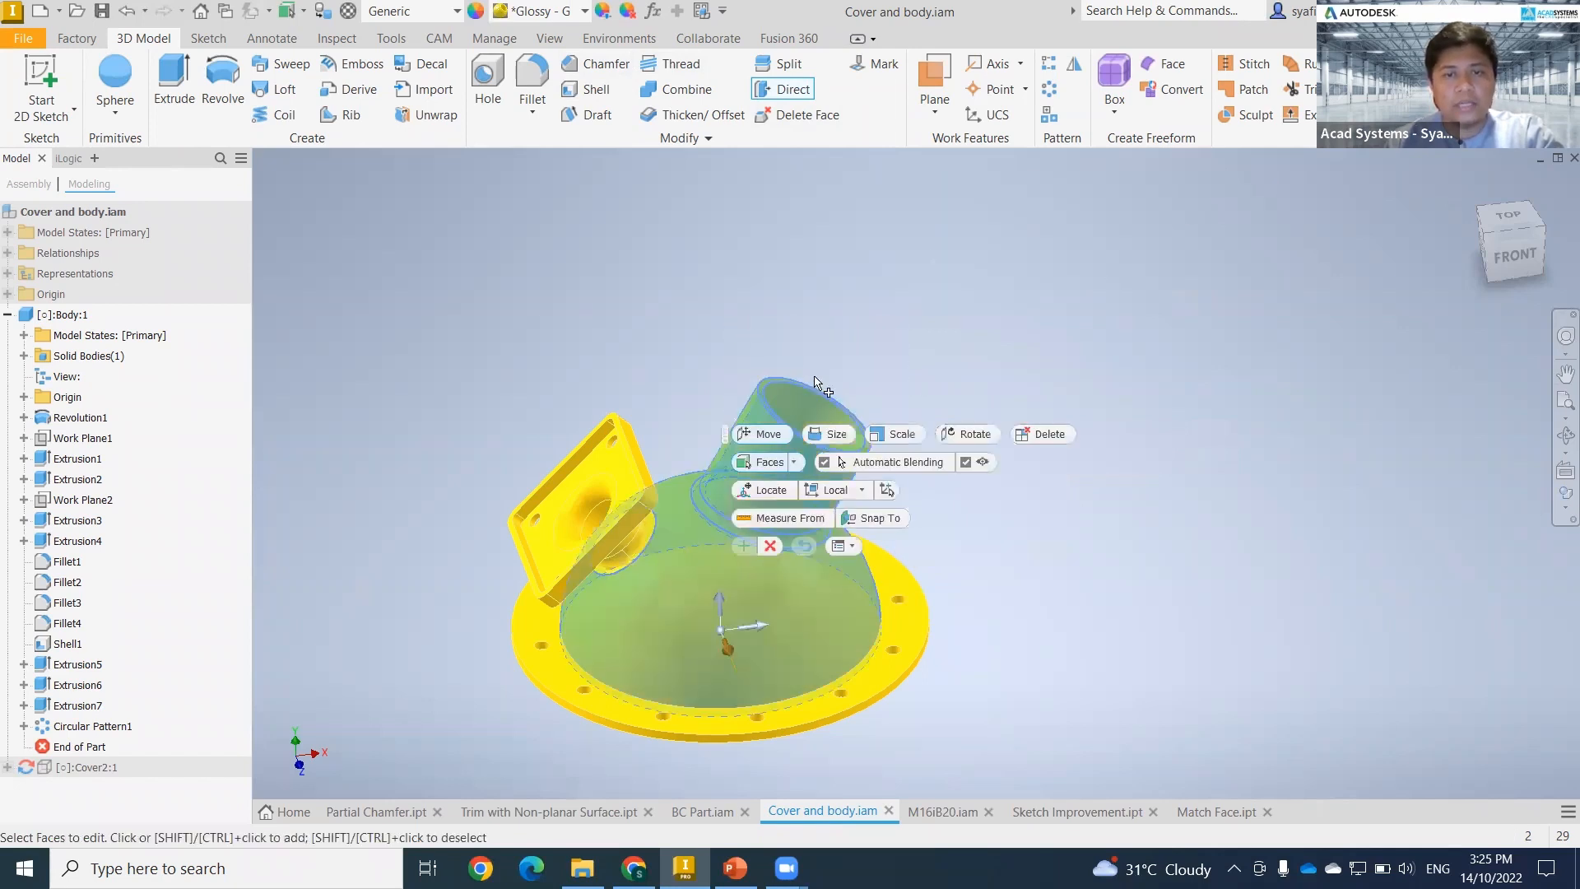
middle_click_drag(698, 664, 516, 660)
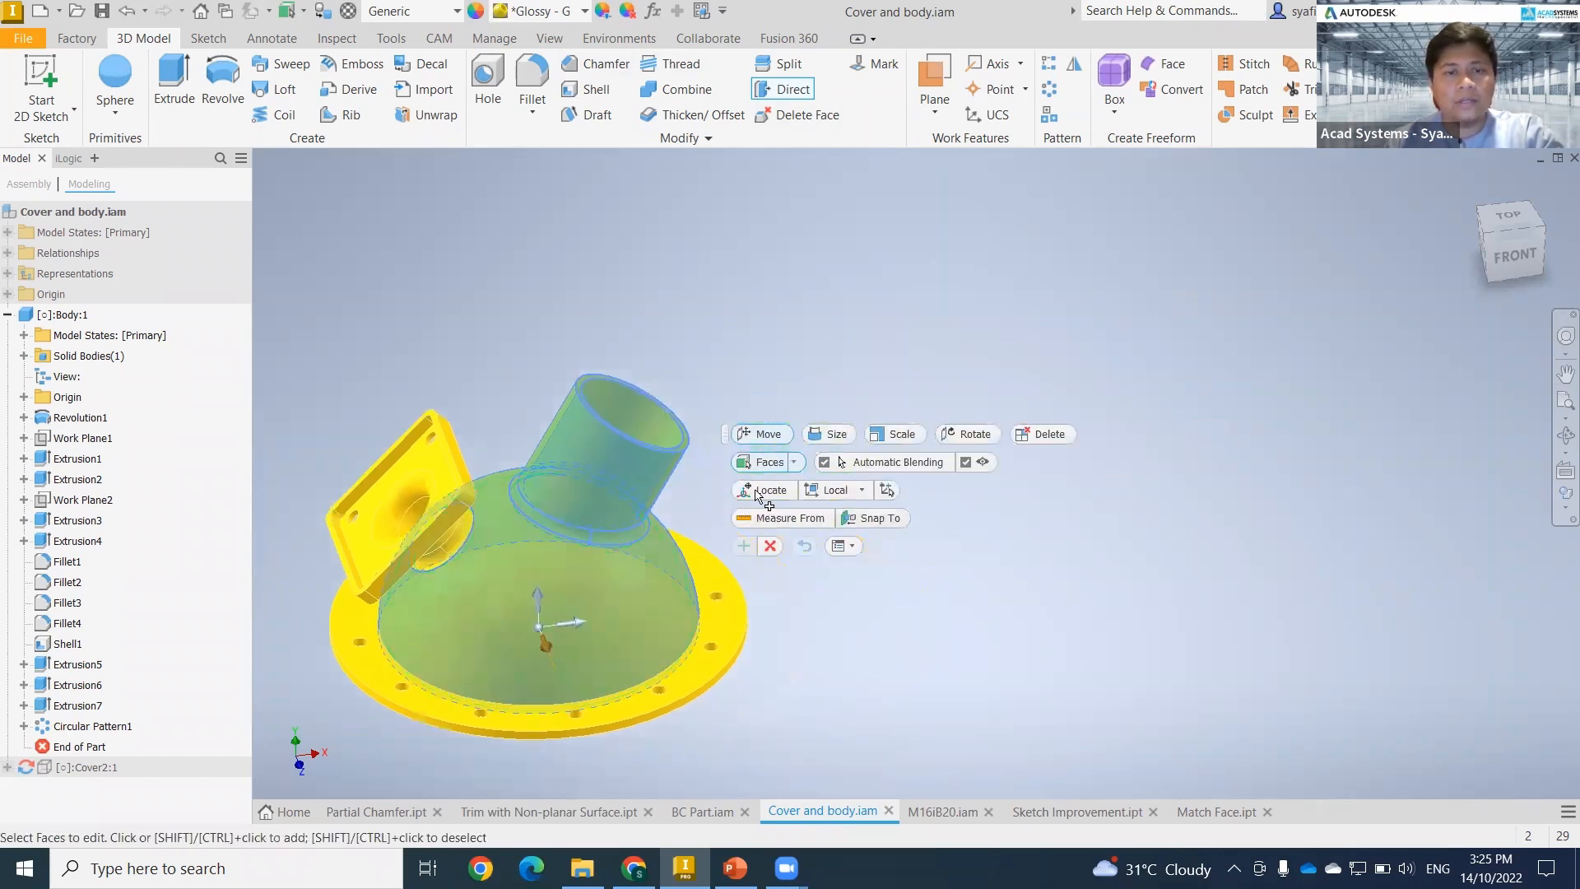
key("Escape")
- Lengthen the slanted pipe on the dome by moving its open end outward along the pipe's axis with Direct Move
middle_click_drag(732, 503, 726, 460, "shift")
left_click_drag(723, 454, 513, 306)
left_click_drag(620, 428, 701, 357)
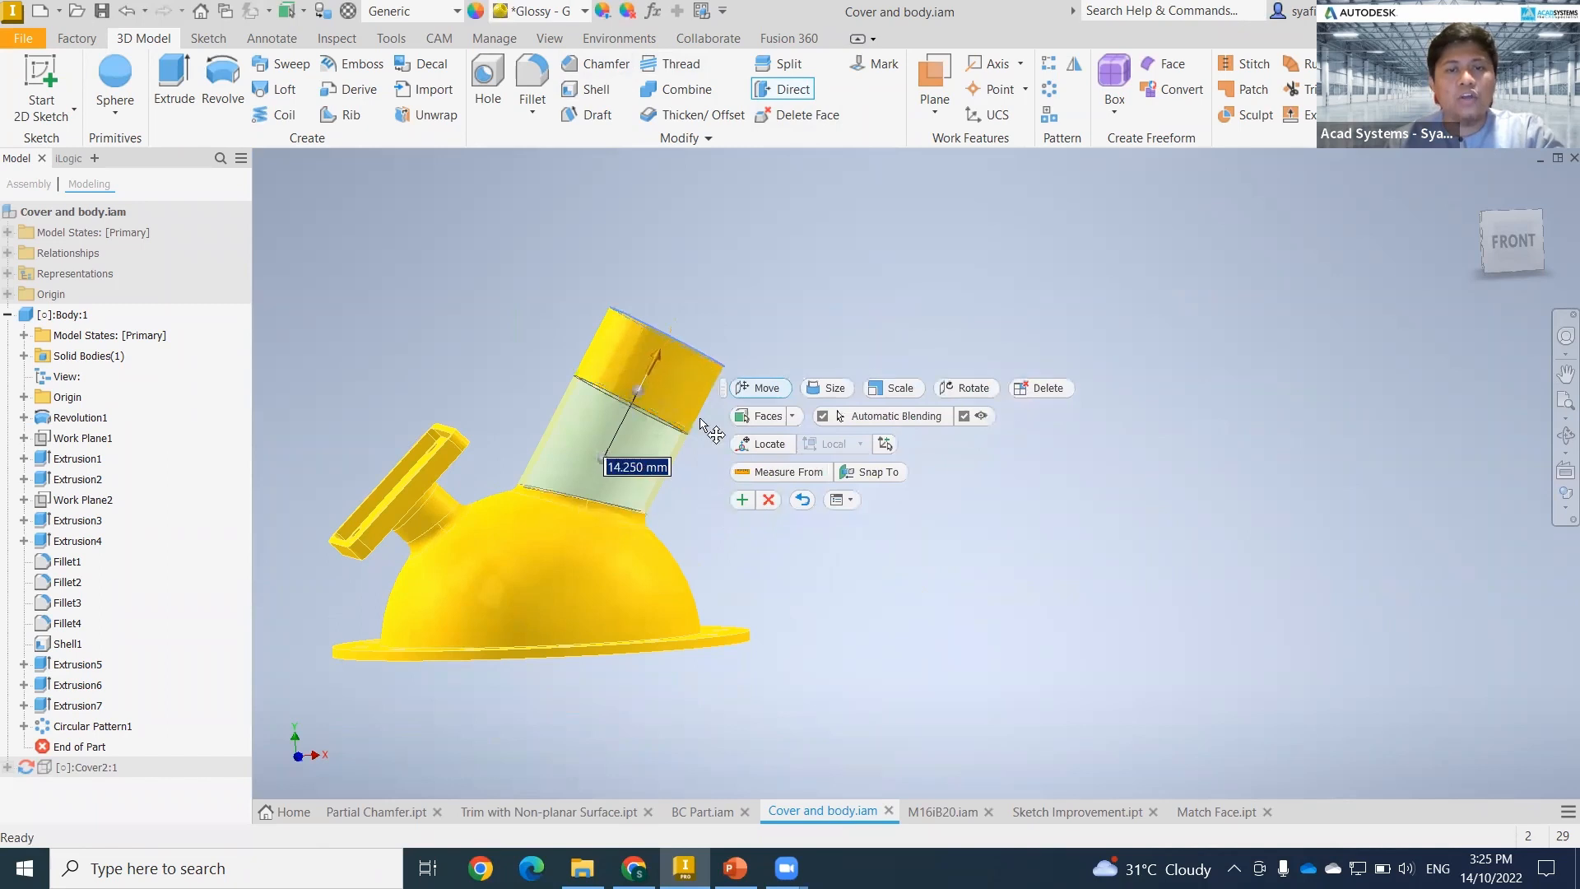
left_click(743, 500)
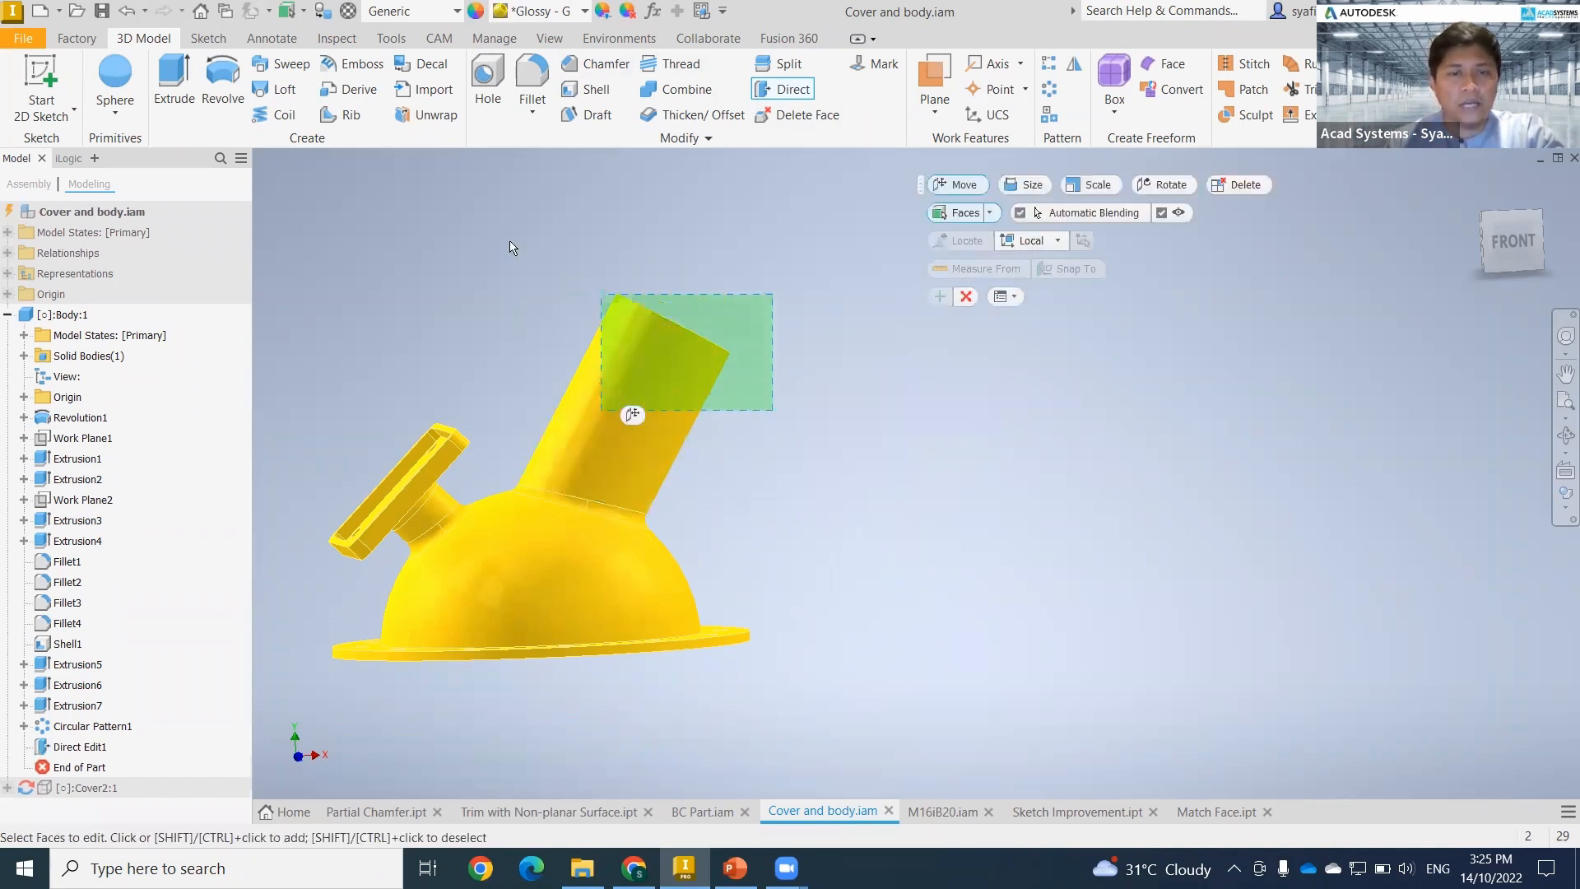
- Select the whole lengthened pipe and rotate it by -30 degrees with Direct Rotate so that it stands upright
left_click_drag(510, 241, 516, 256)
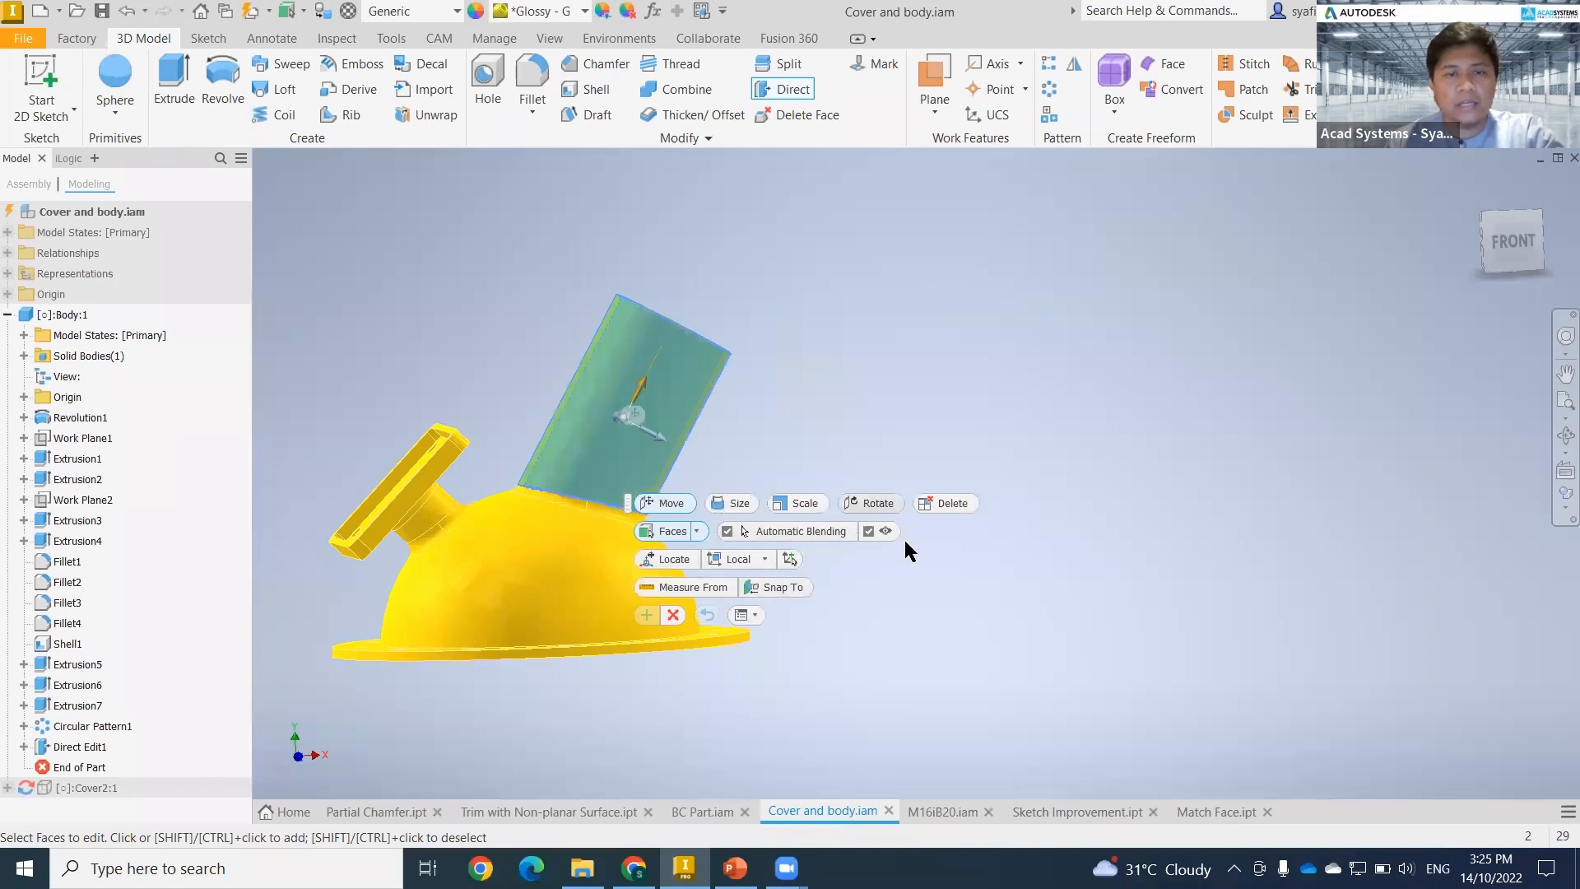
middle_click_drag(975, 627, 991, 673, "shift")
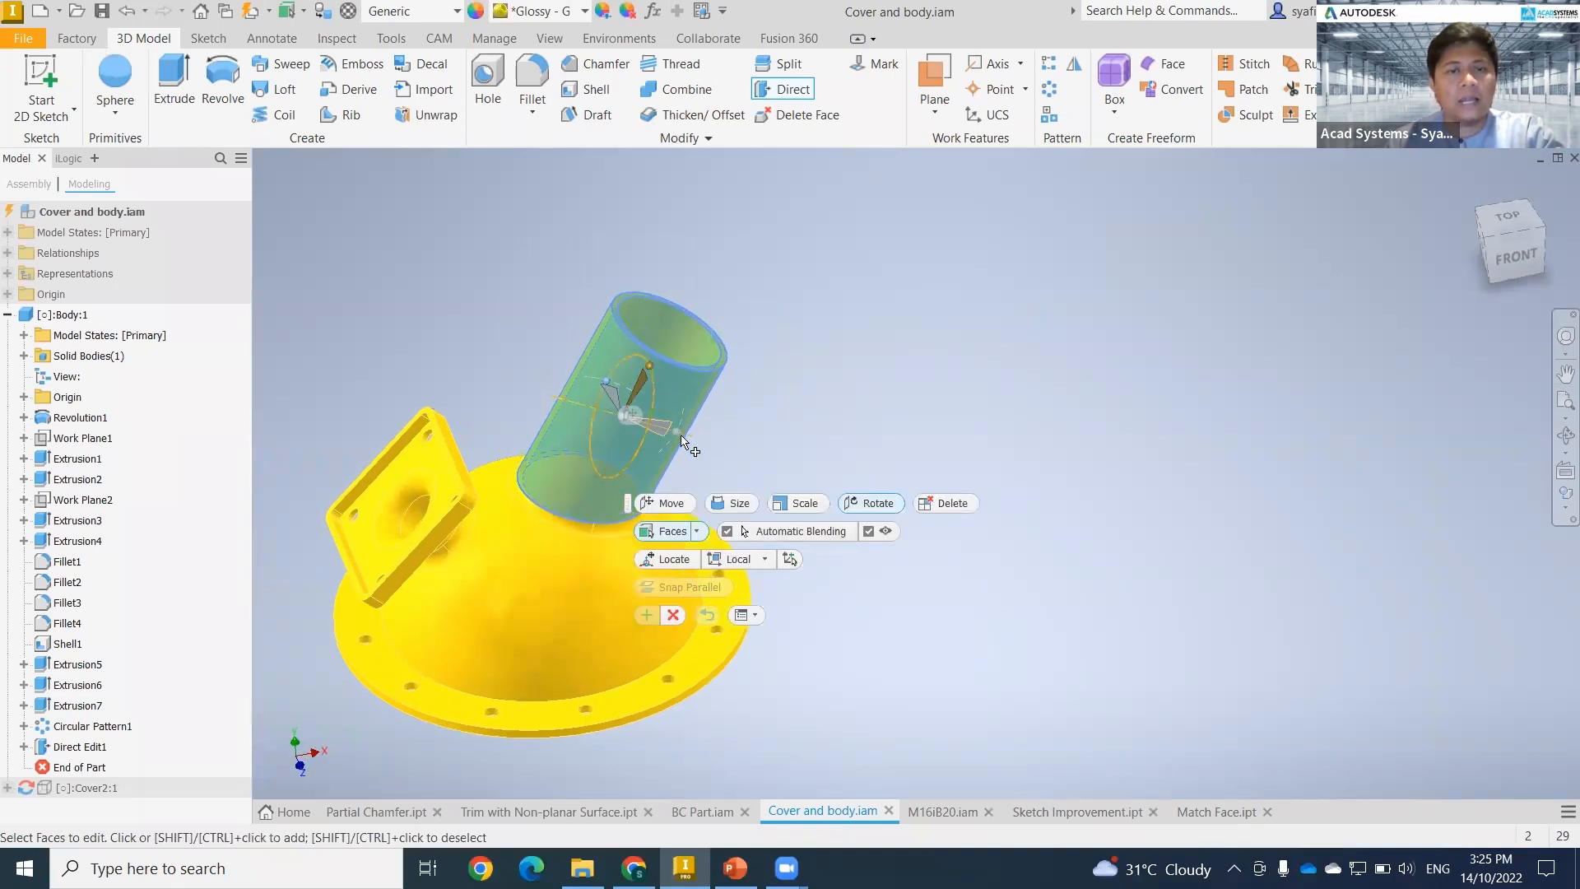
left_click_drag(672, 434, 679, 407)
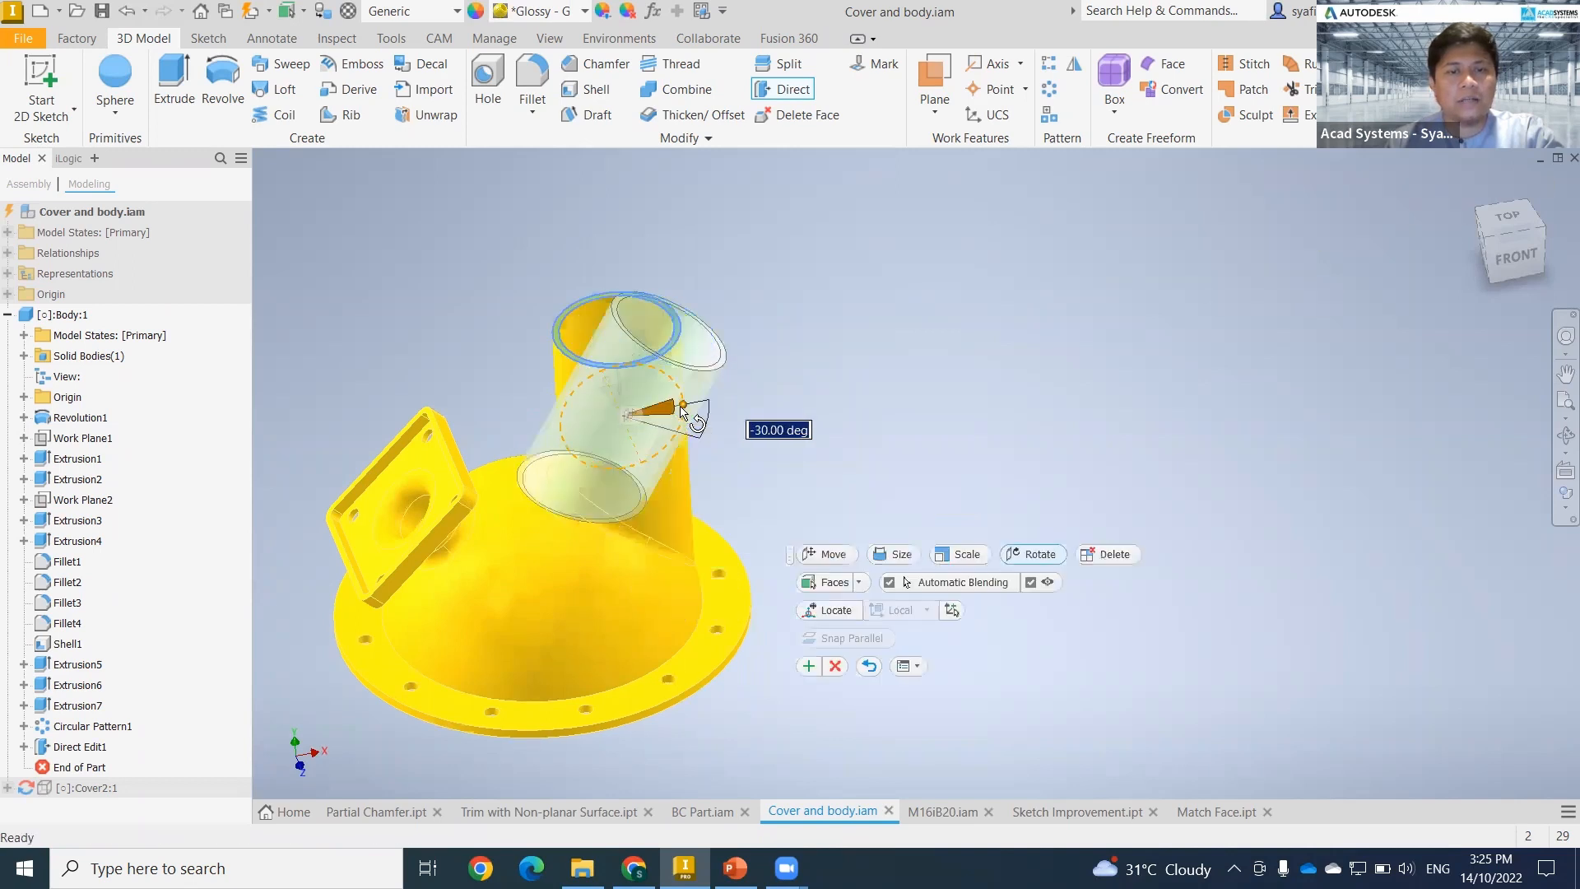
left_click(809, 666)
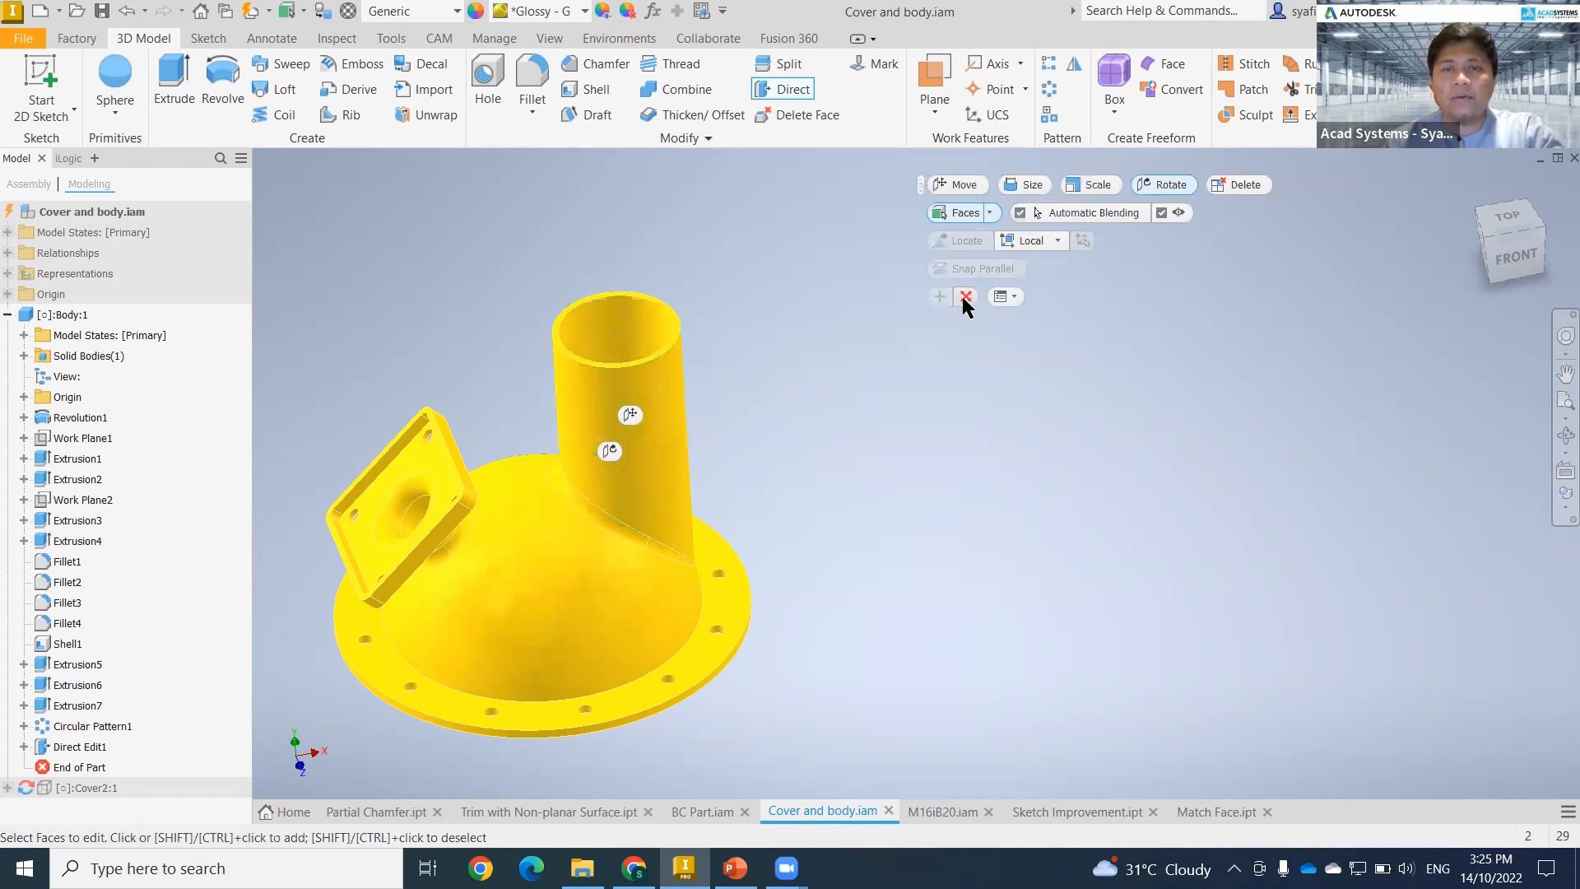
key("Escape")
- Return to the assembly and make the Cover2 component visible to check how it follows the modified body
middle_click_drag(892, 606, 801, 606, "shift")
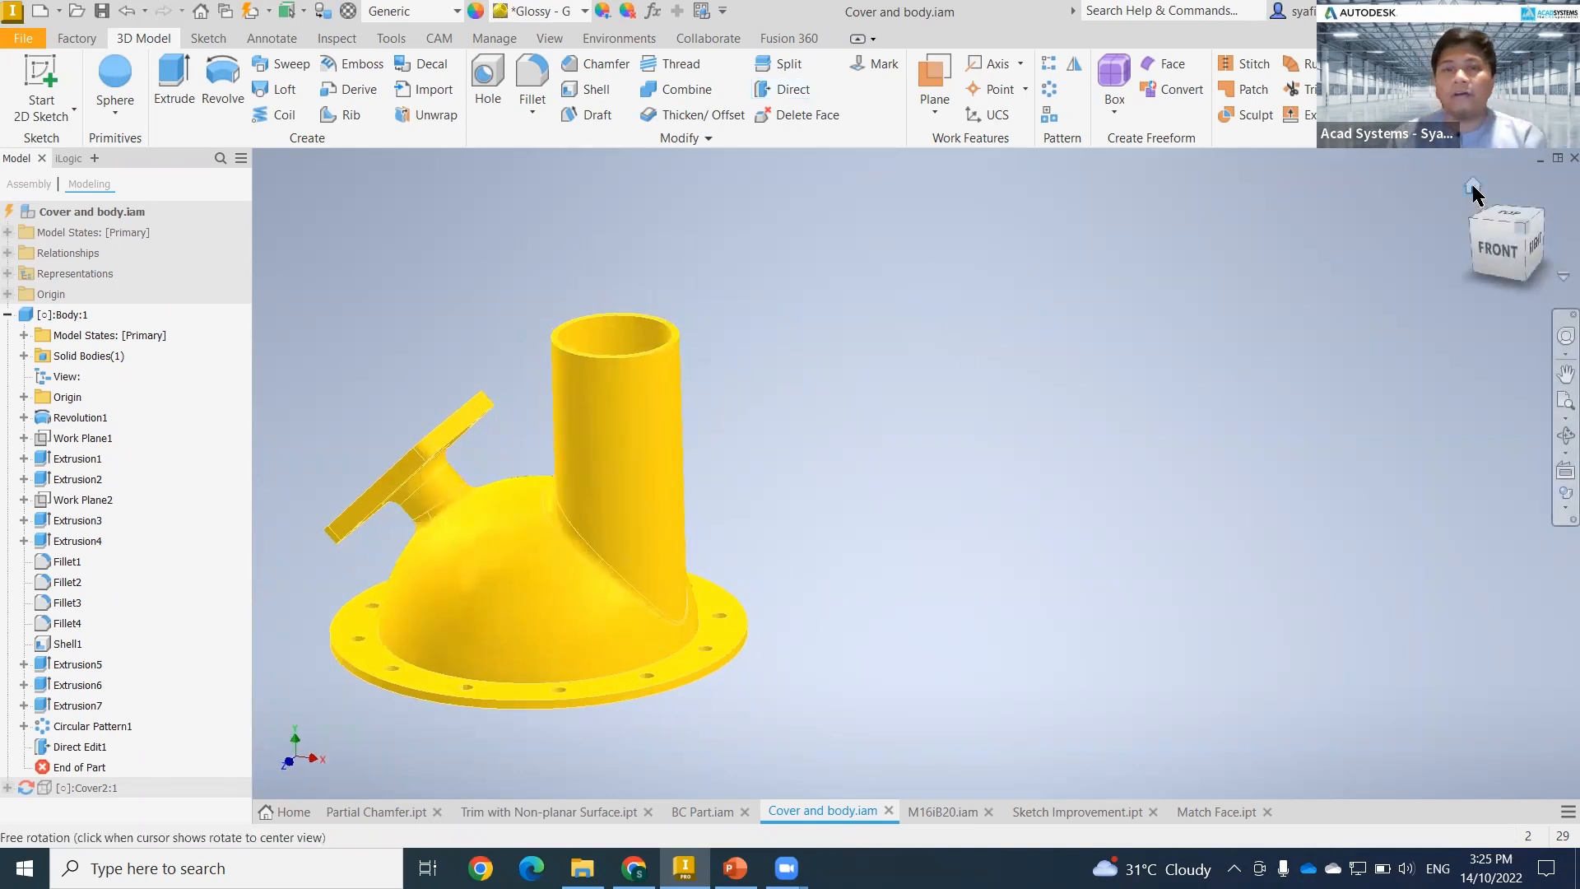
left_click(1473, 187)
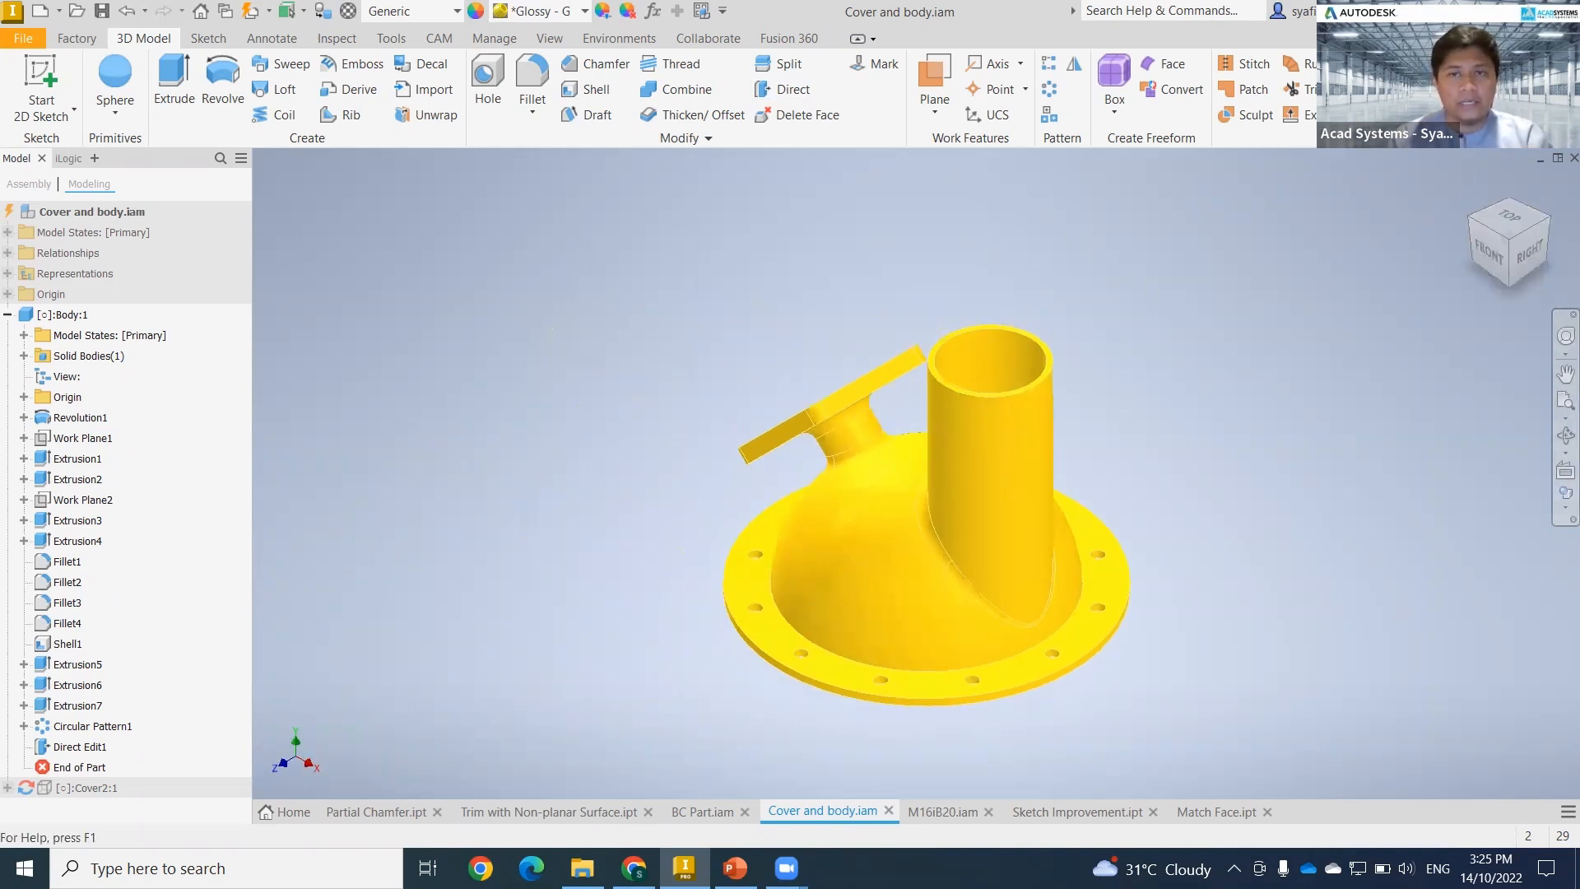
double_click(787, 178)
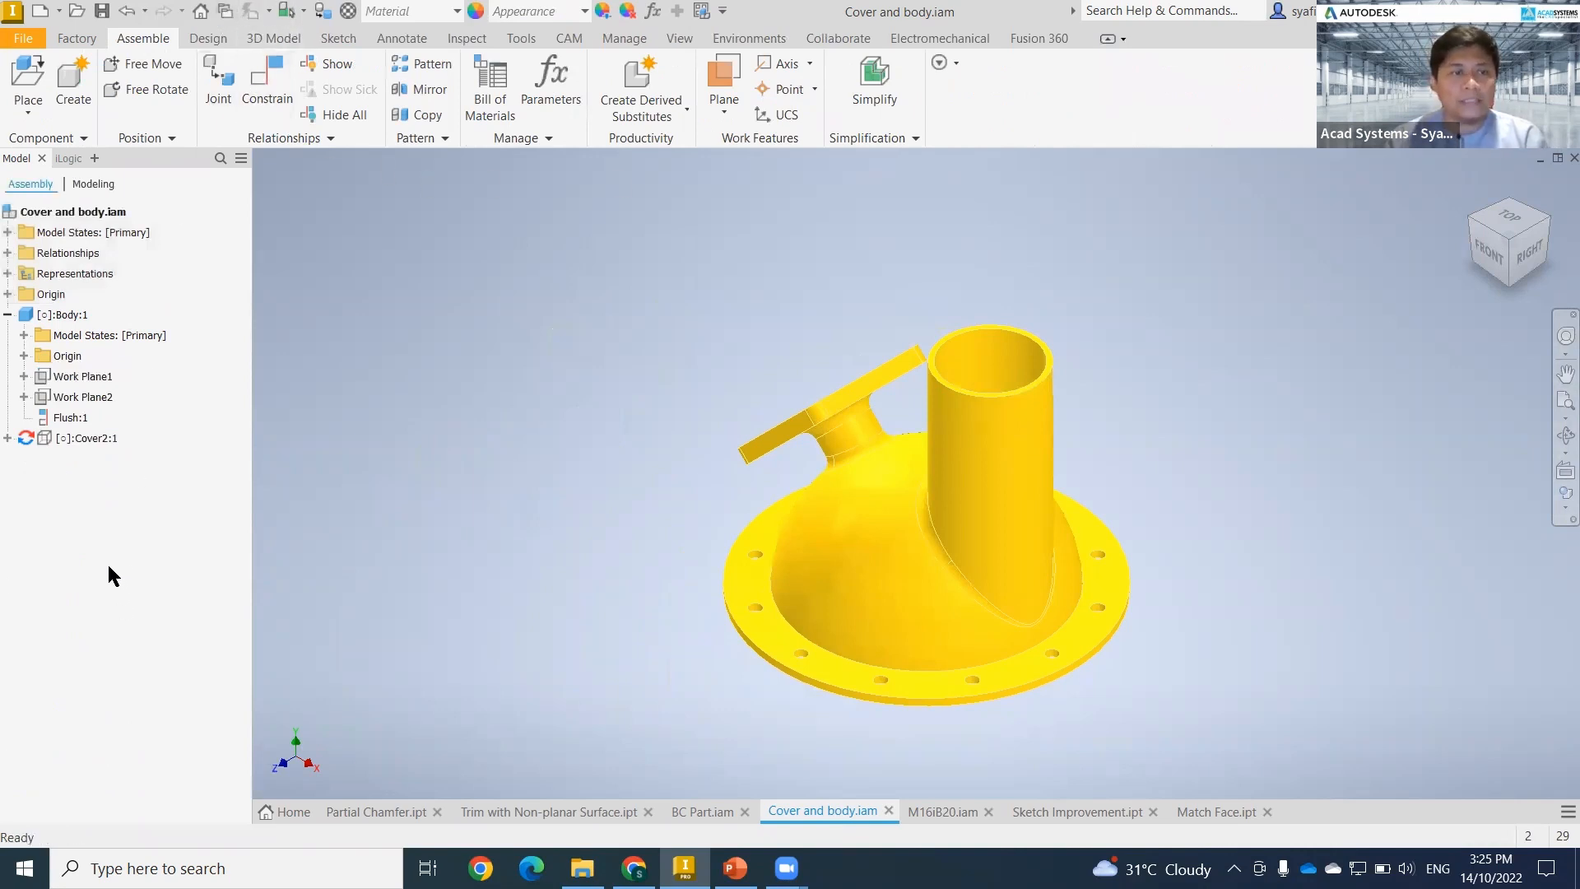
right_click(87, 438)
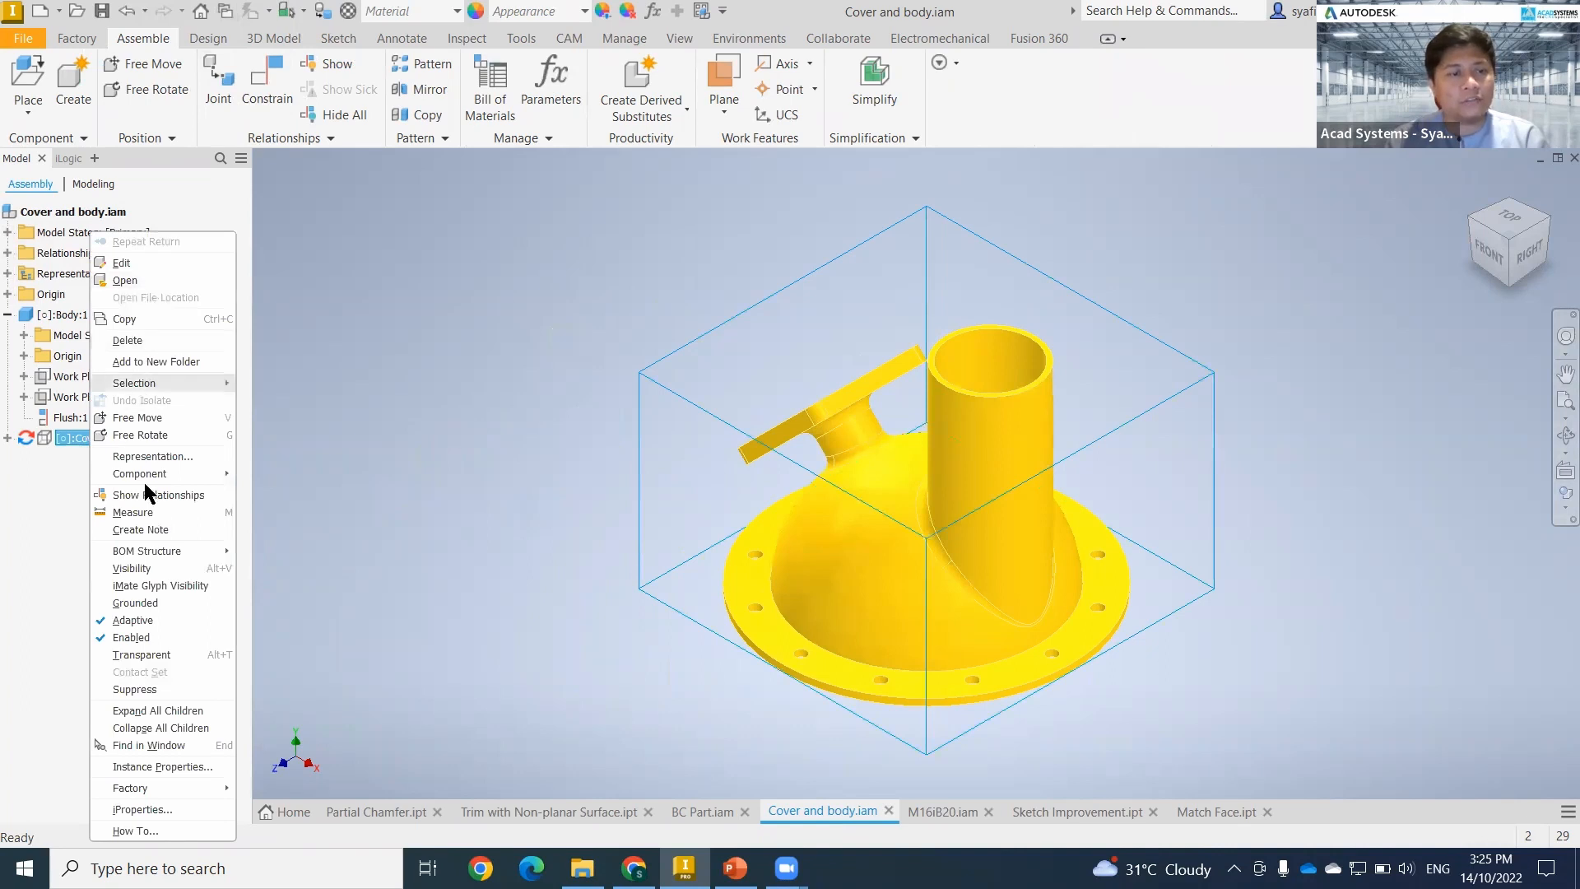
left_click(145, 568)
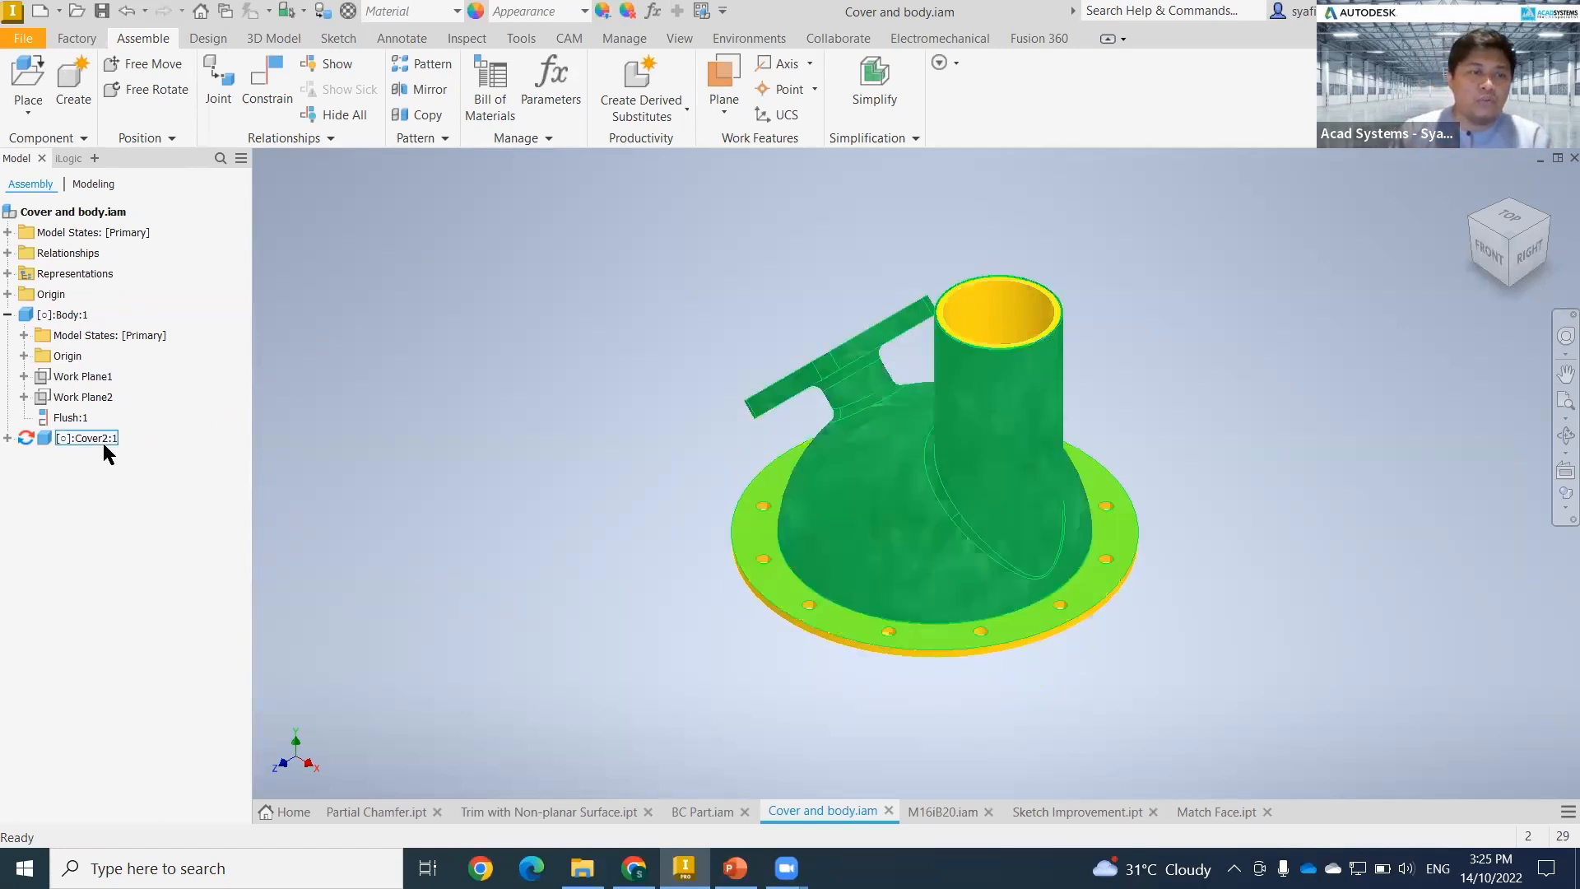
middle_click_drag(629, 583, 604, 586)
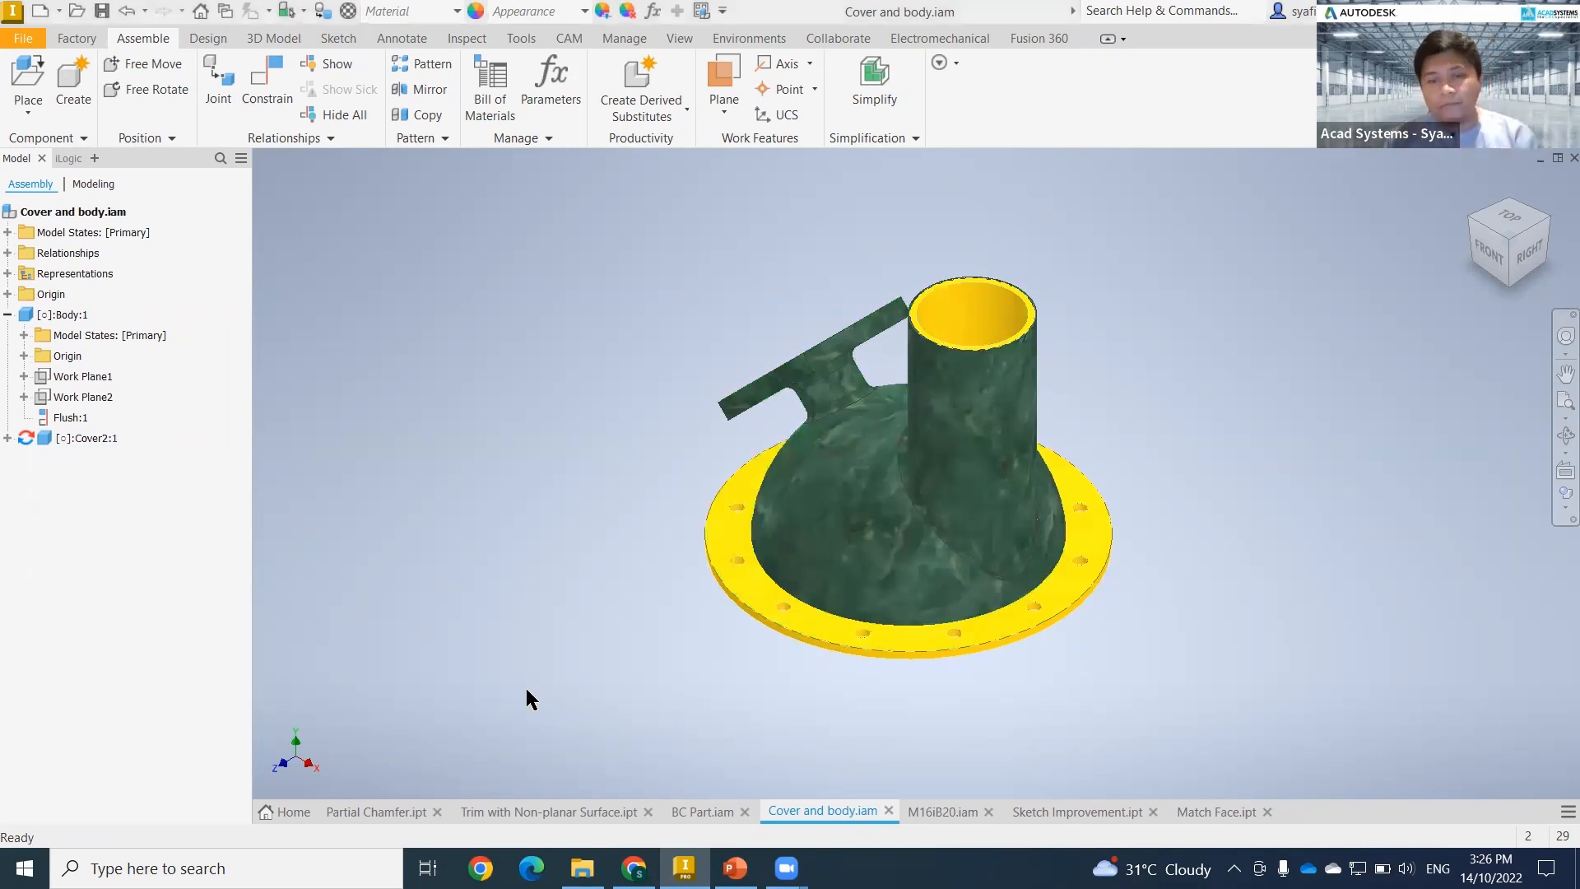
- Switch to the PowerPoint presentation and show the Match Shape slide
key("alt+Tab")
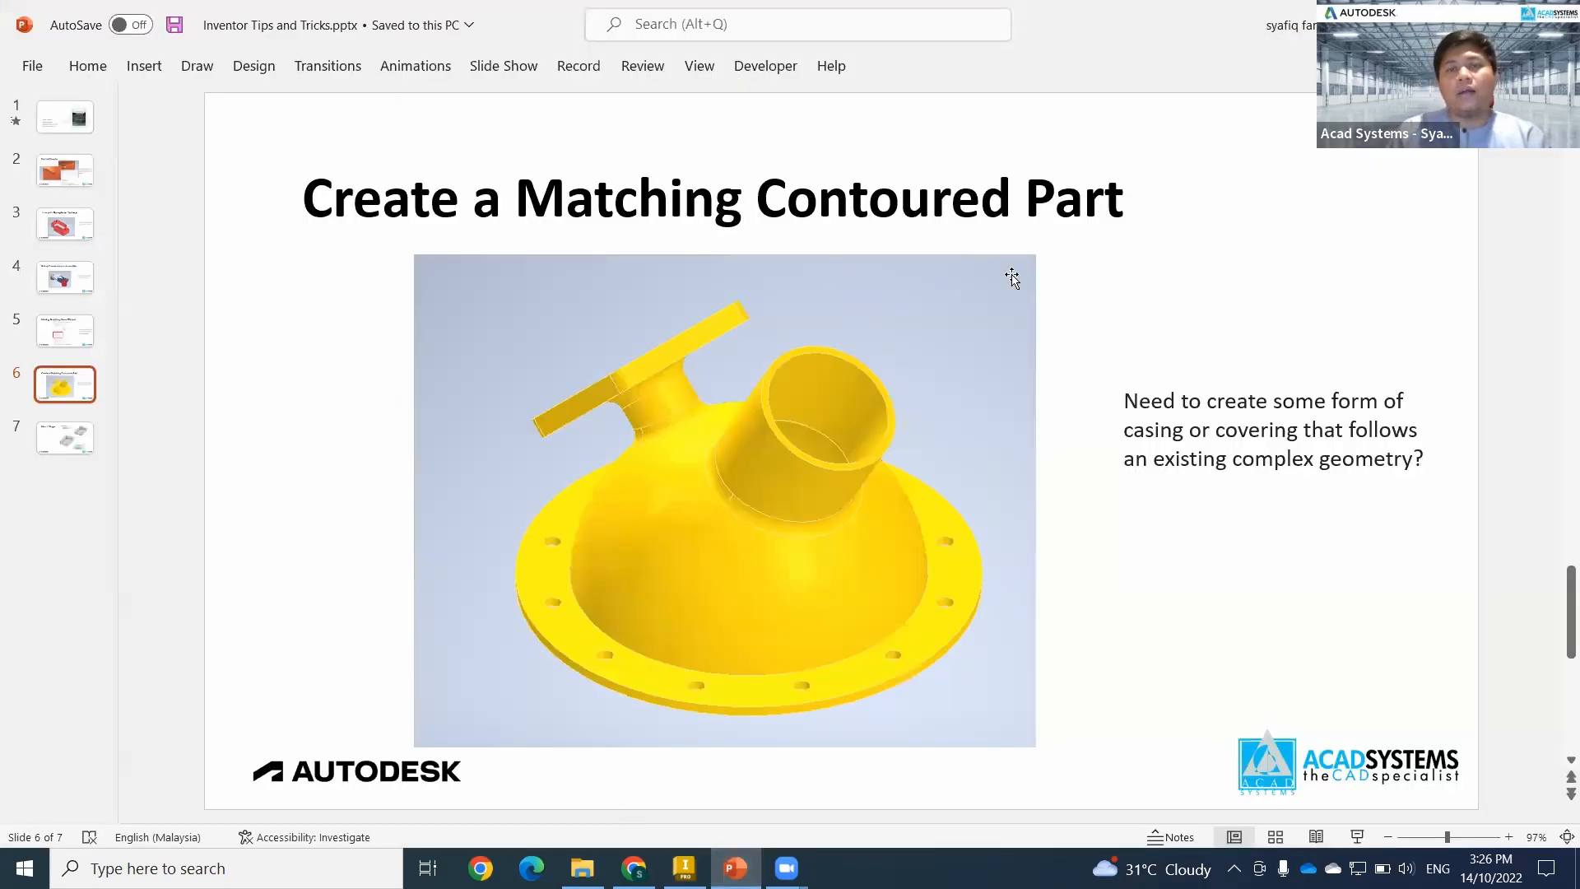
left_click(60, 435)
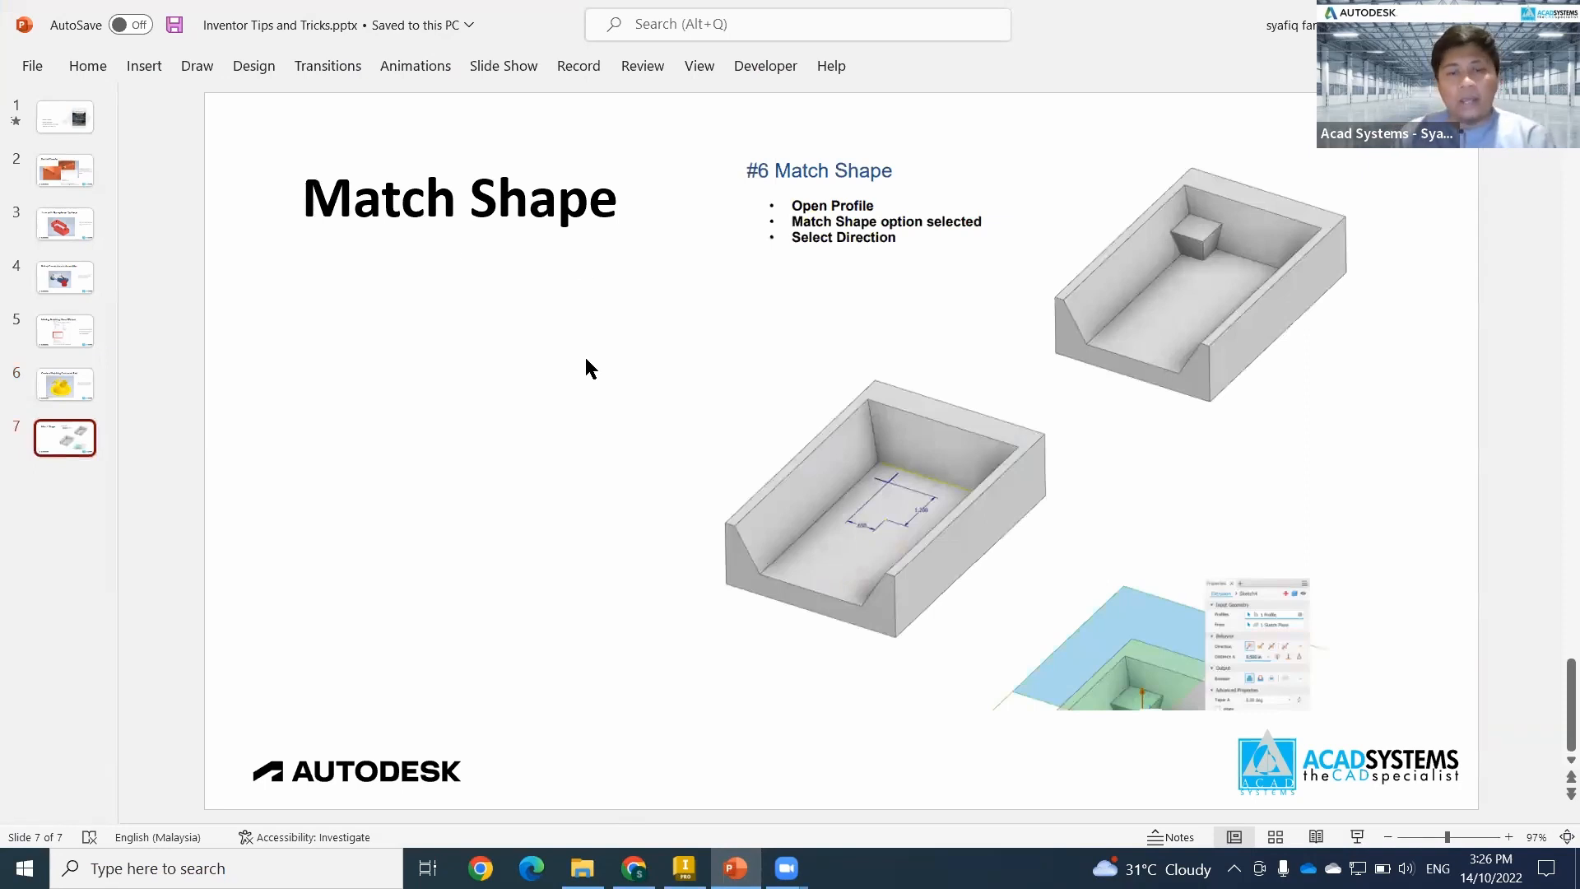
- Switch back to Inventor and start a new sketch on the recessed floor face of the Match Face.ipt part
left_click(683, 860)
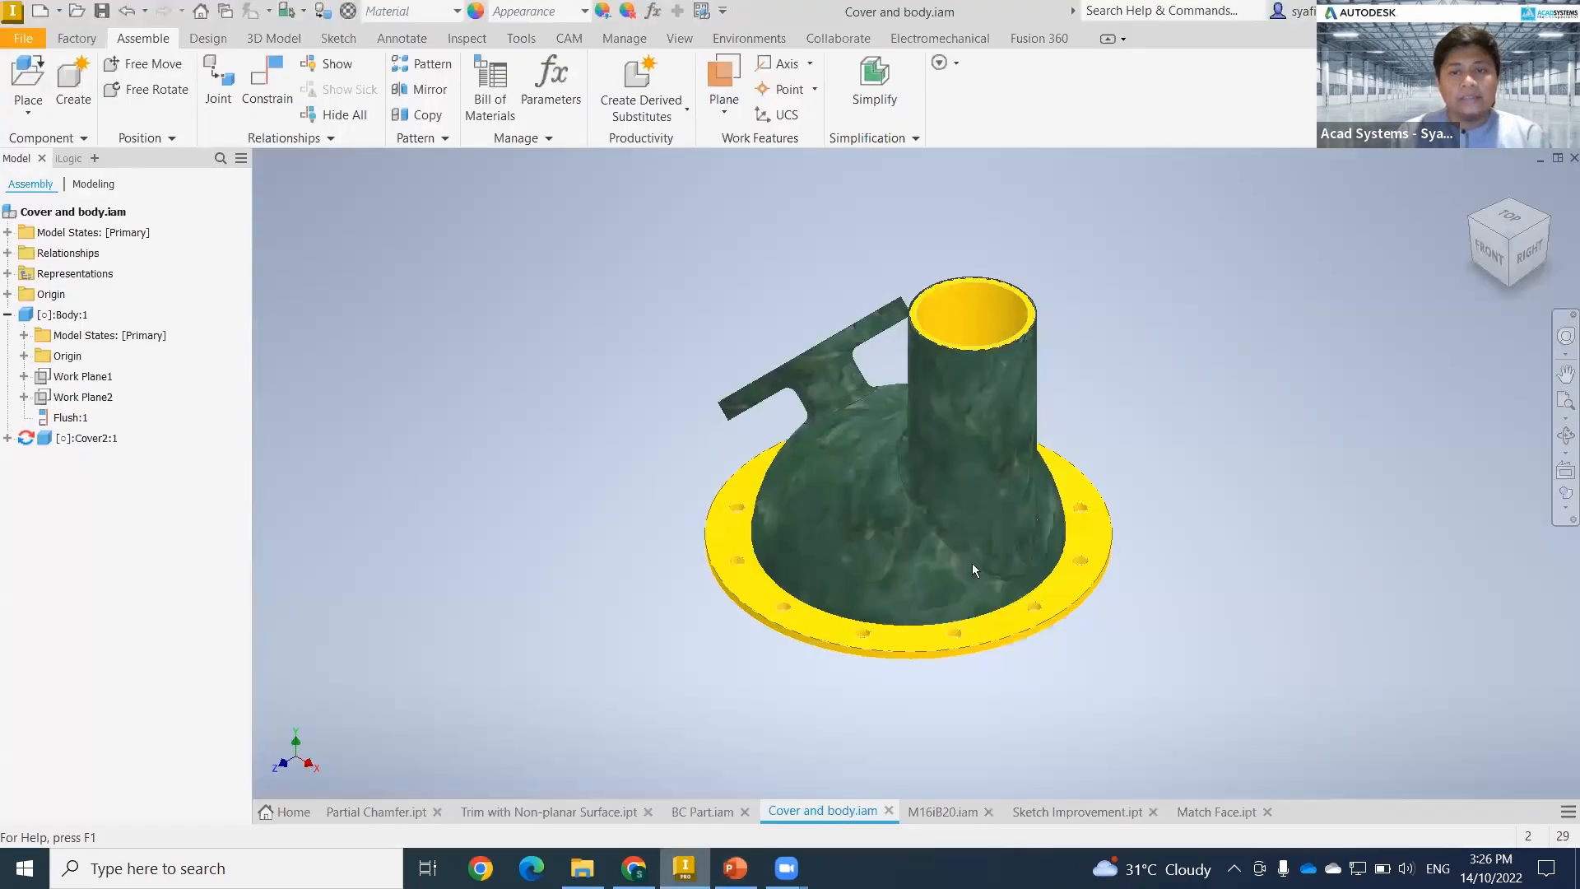
left_click(1217, 811)
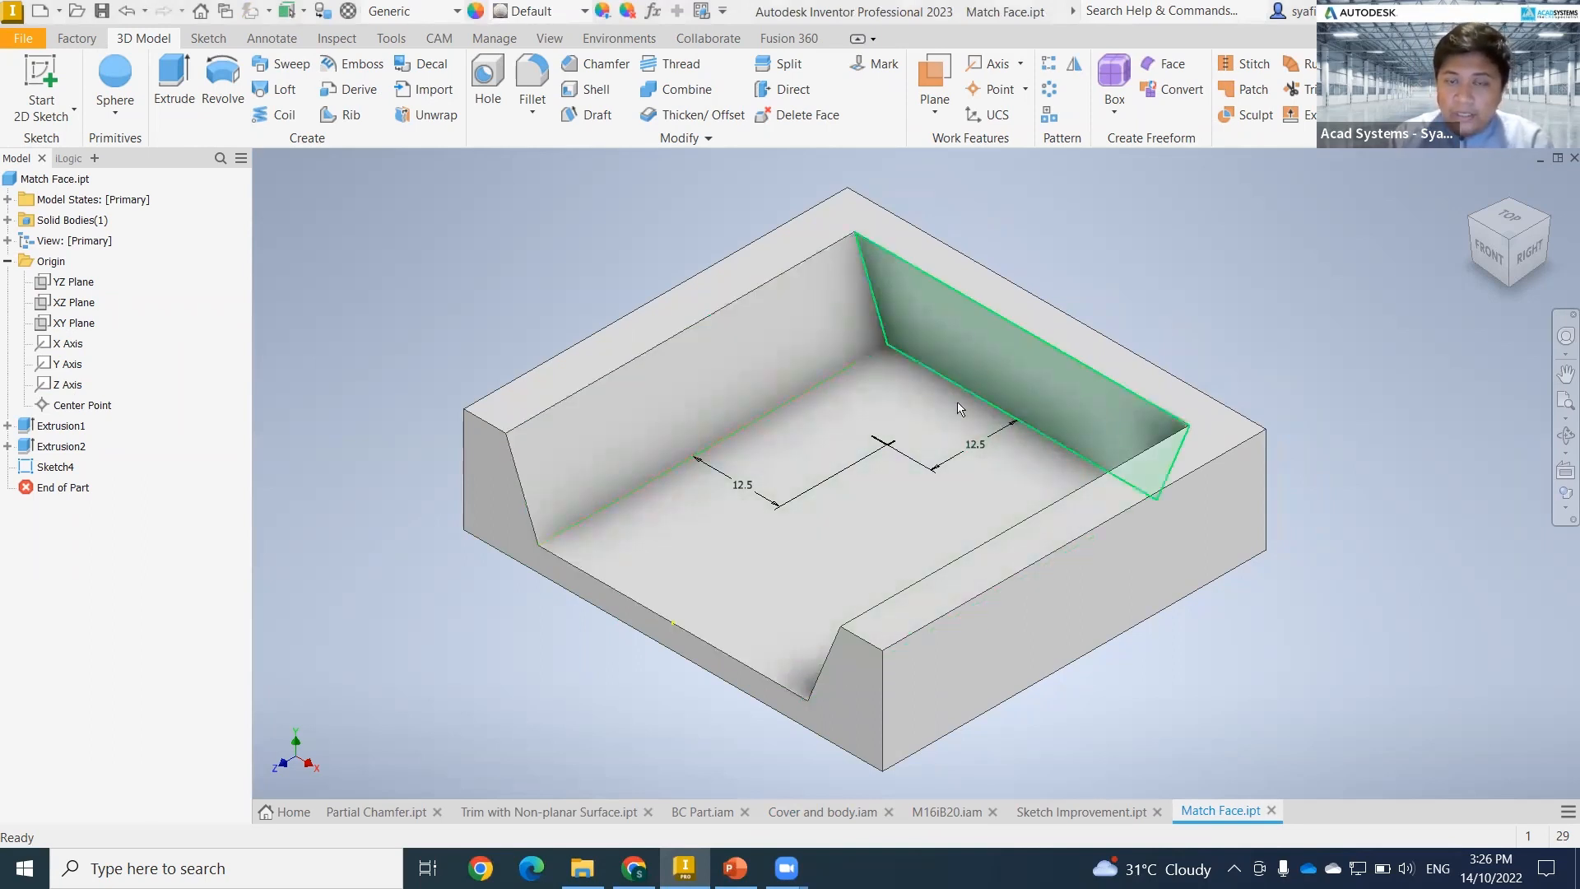
right_click(799, 443)
left_click(816, 497)
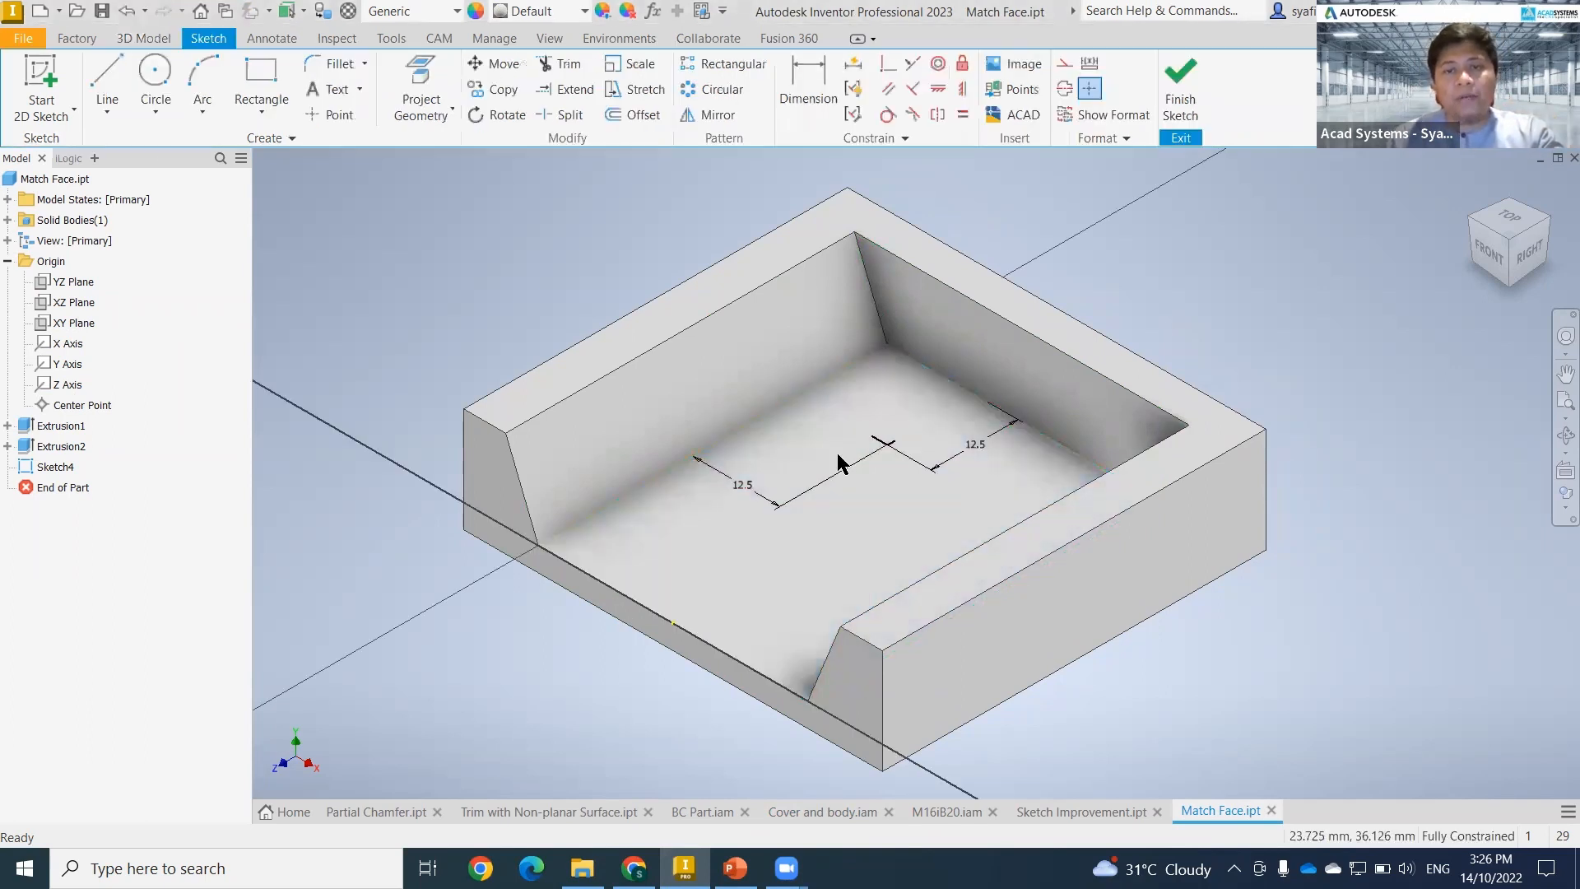
- Draw a 12.5 mm by 12.5 mm rectangle from the intersection of the existing sketch lines to the recess floor's back corner
left_click(329, 116)
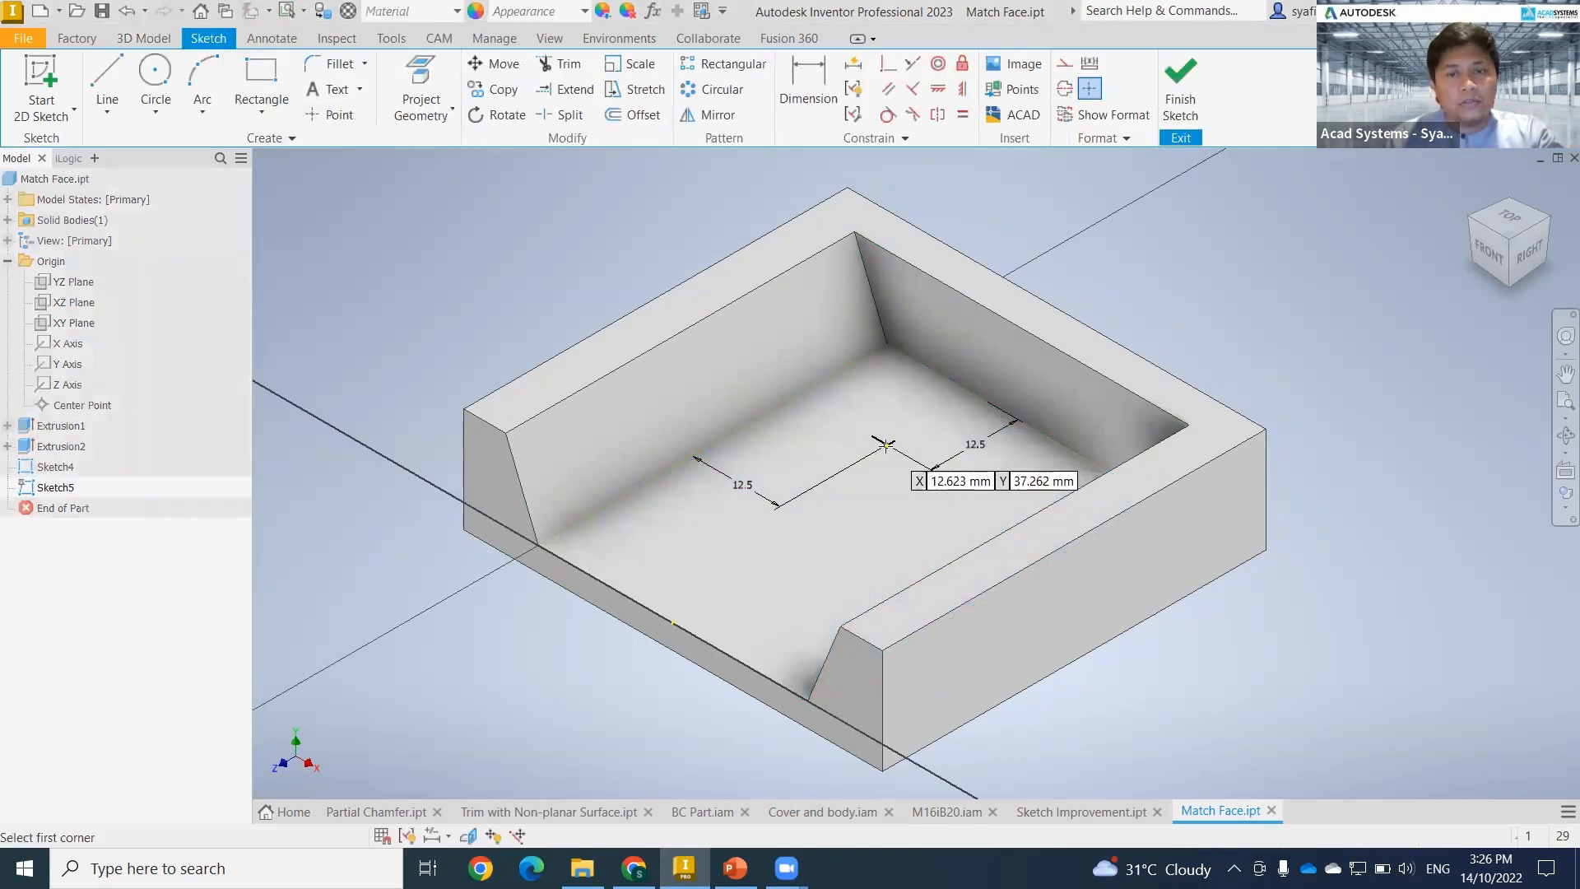
left_click(421, 69)
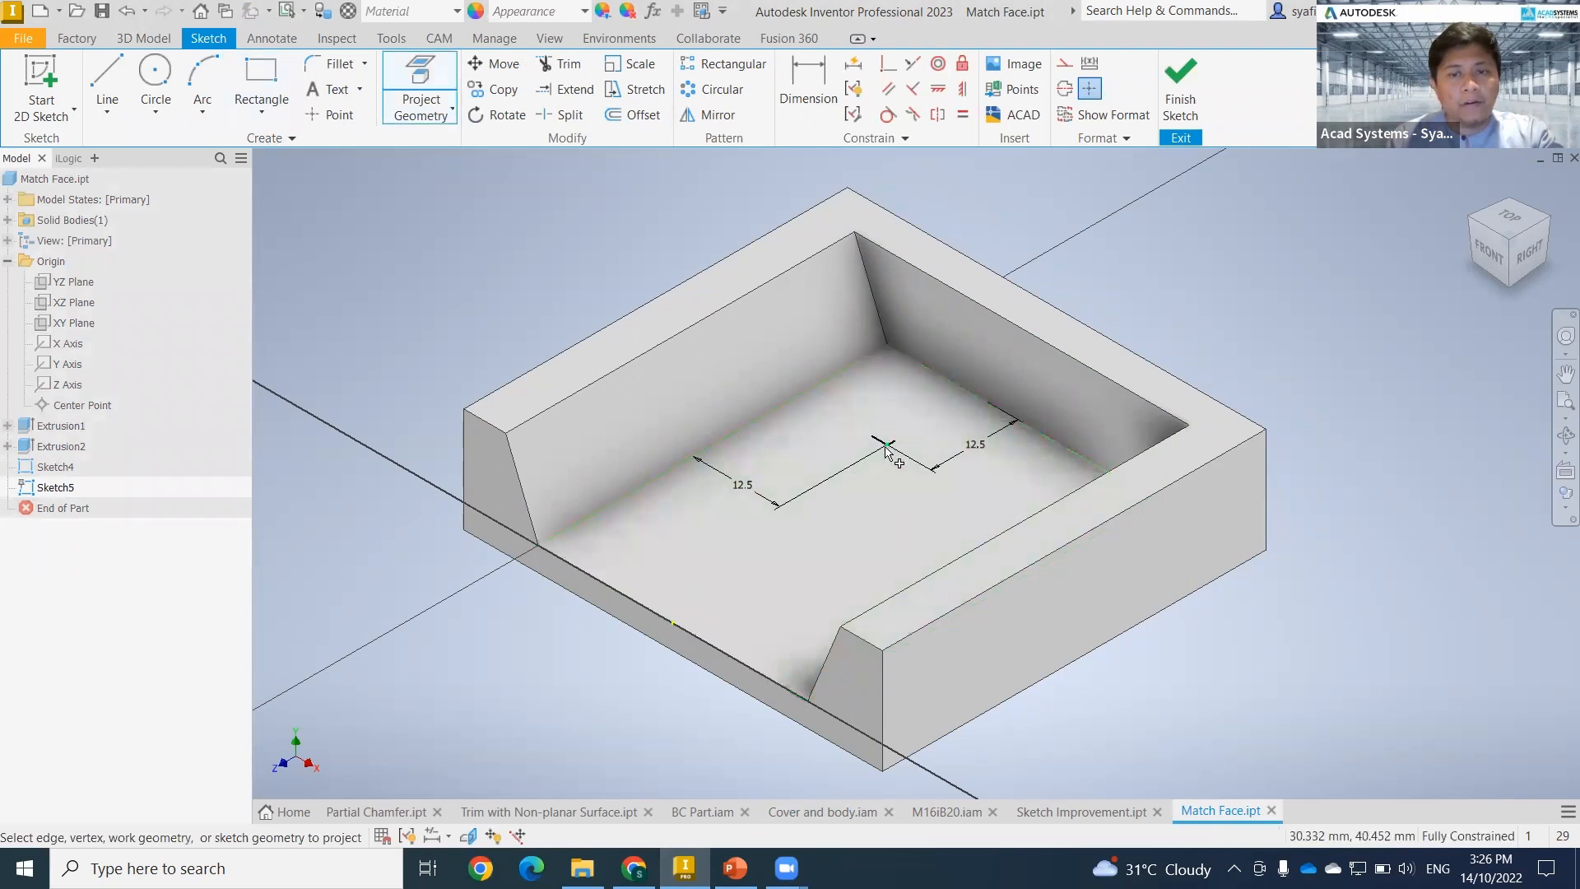
left_click(261, 78)
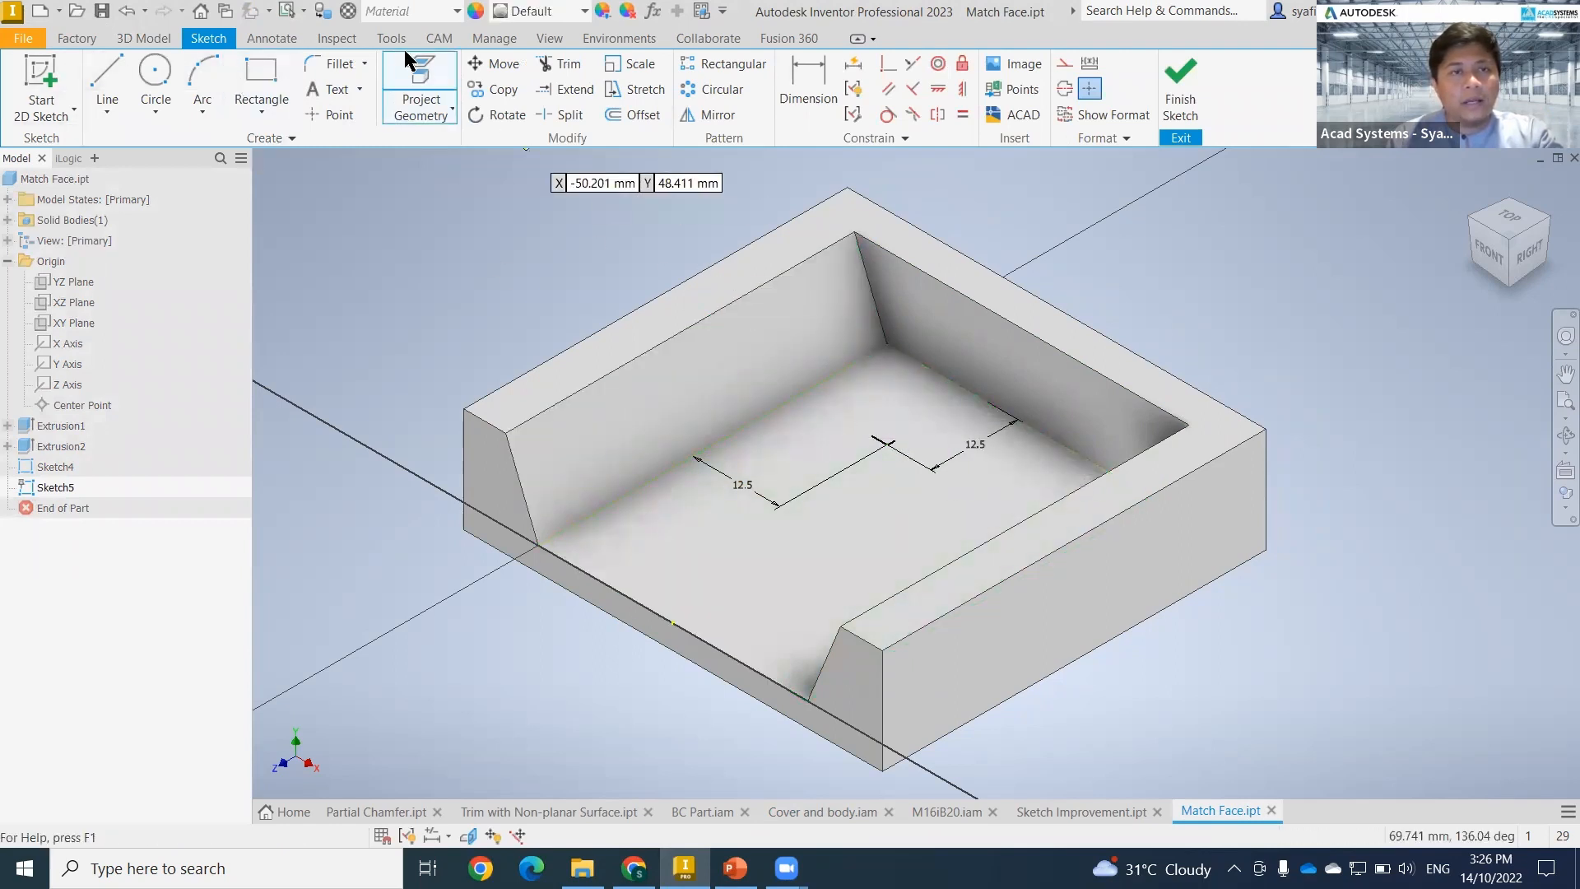
key("g")
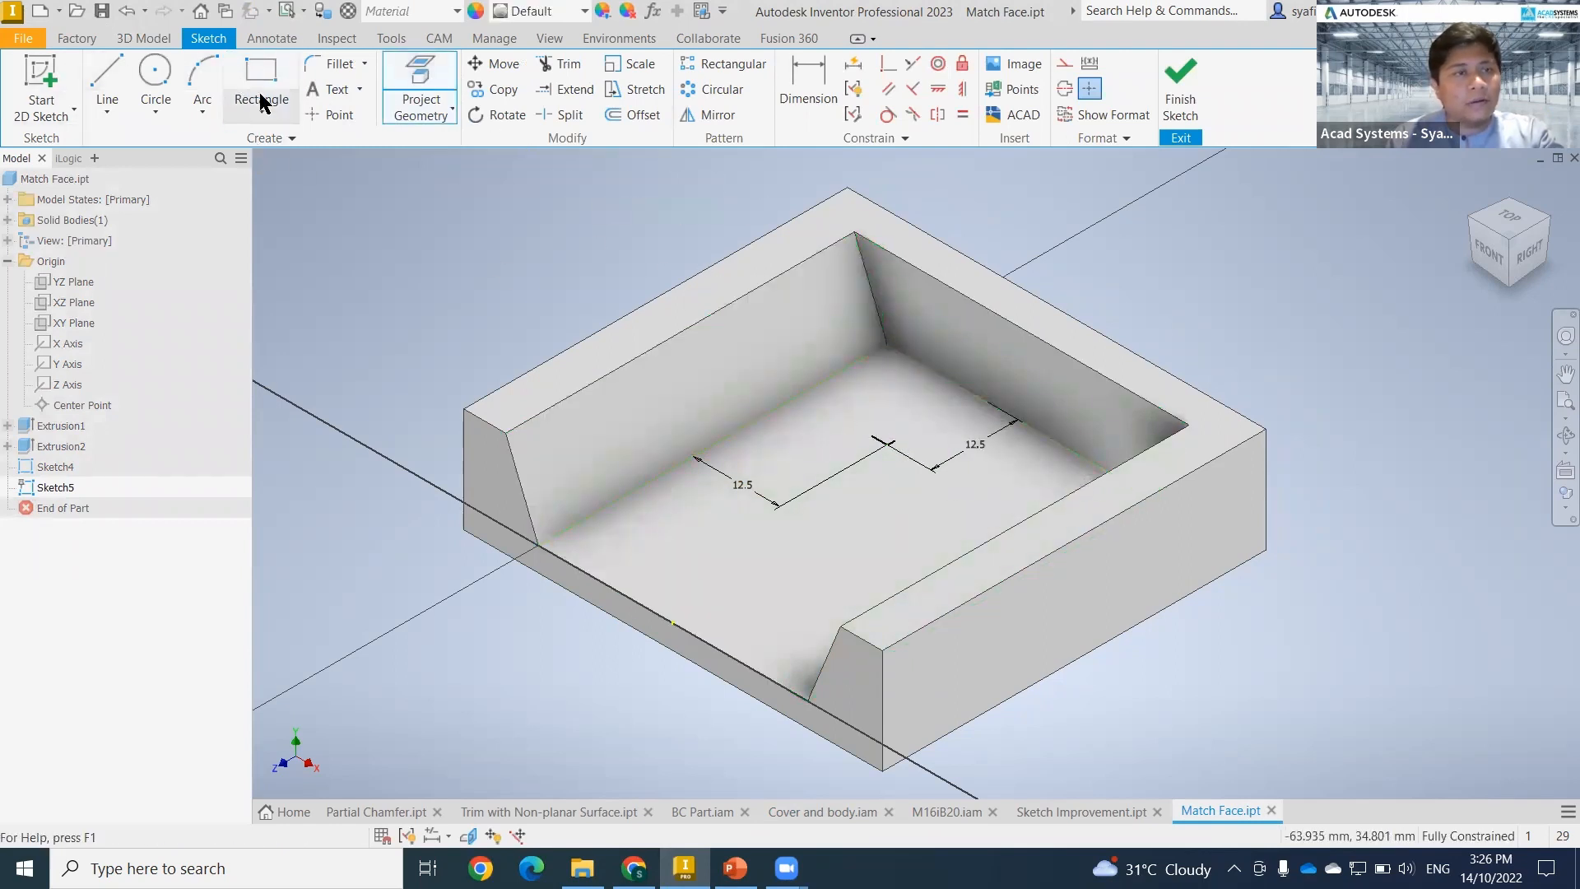
key("r")
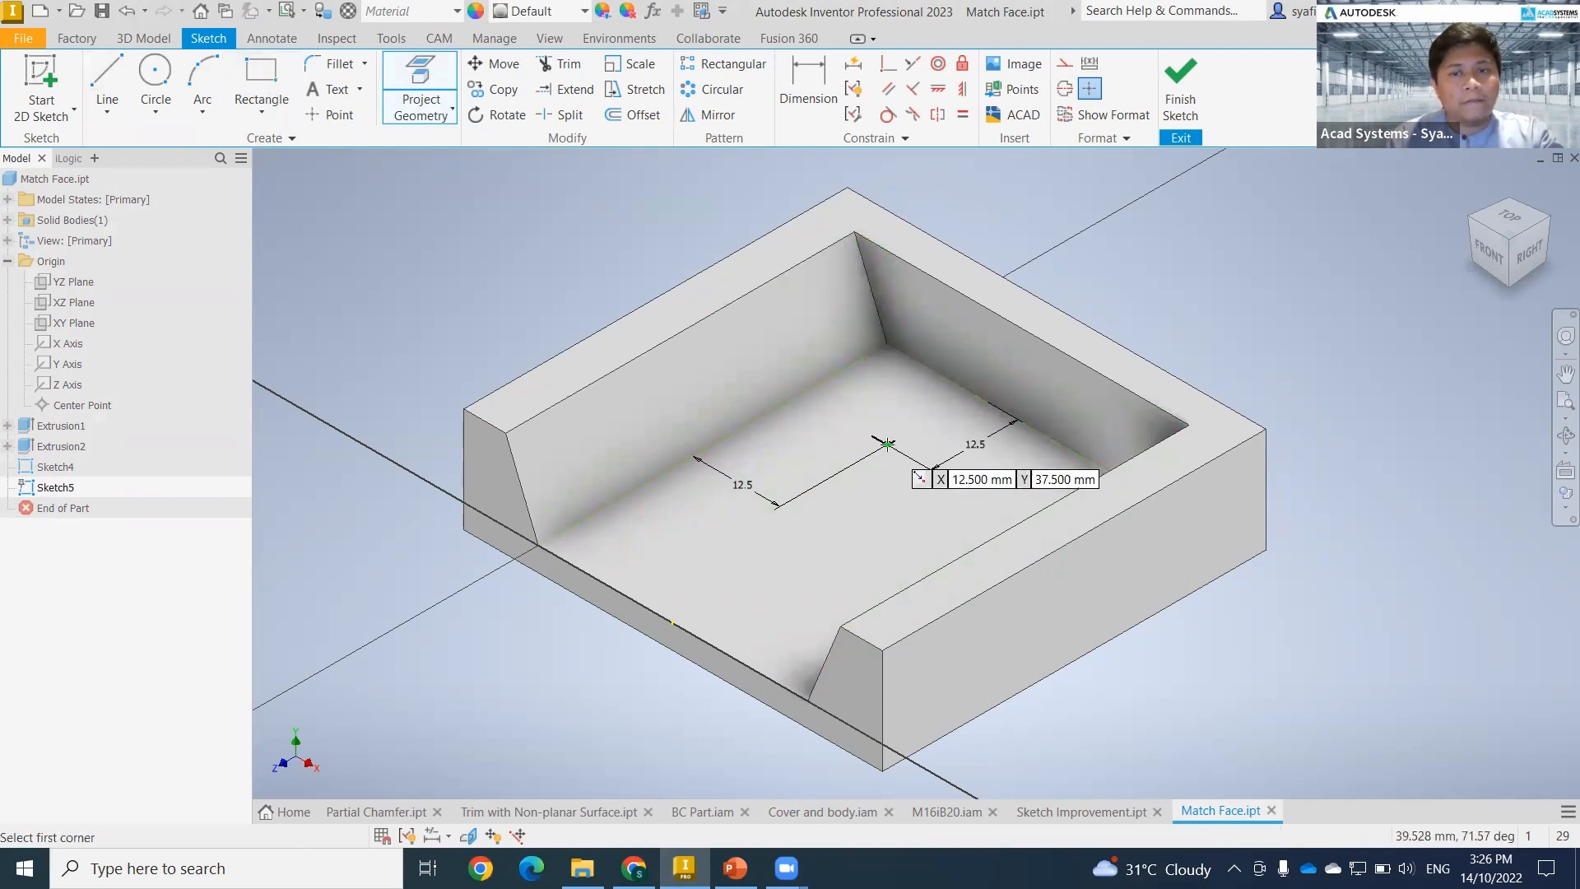
left_click(888, 444)
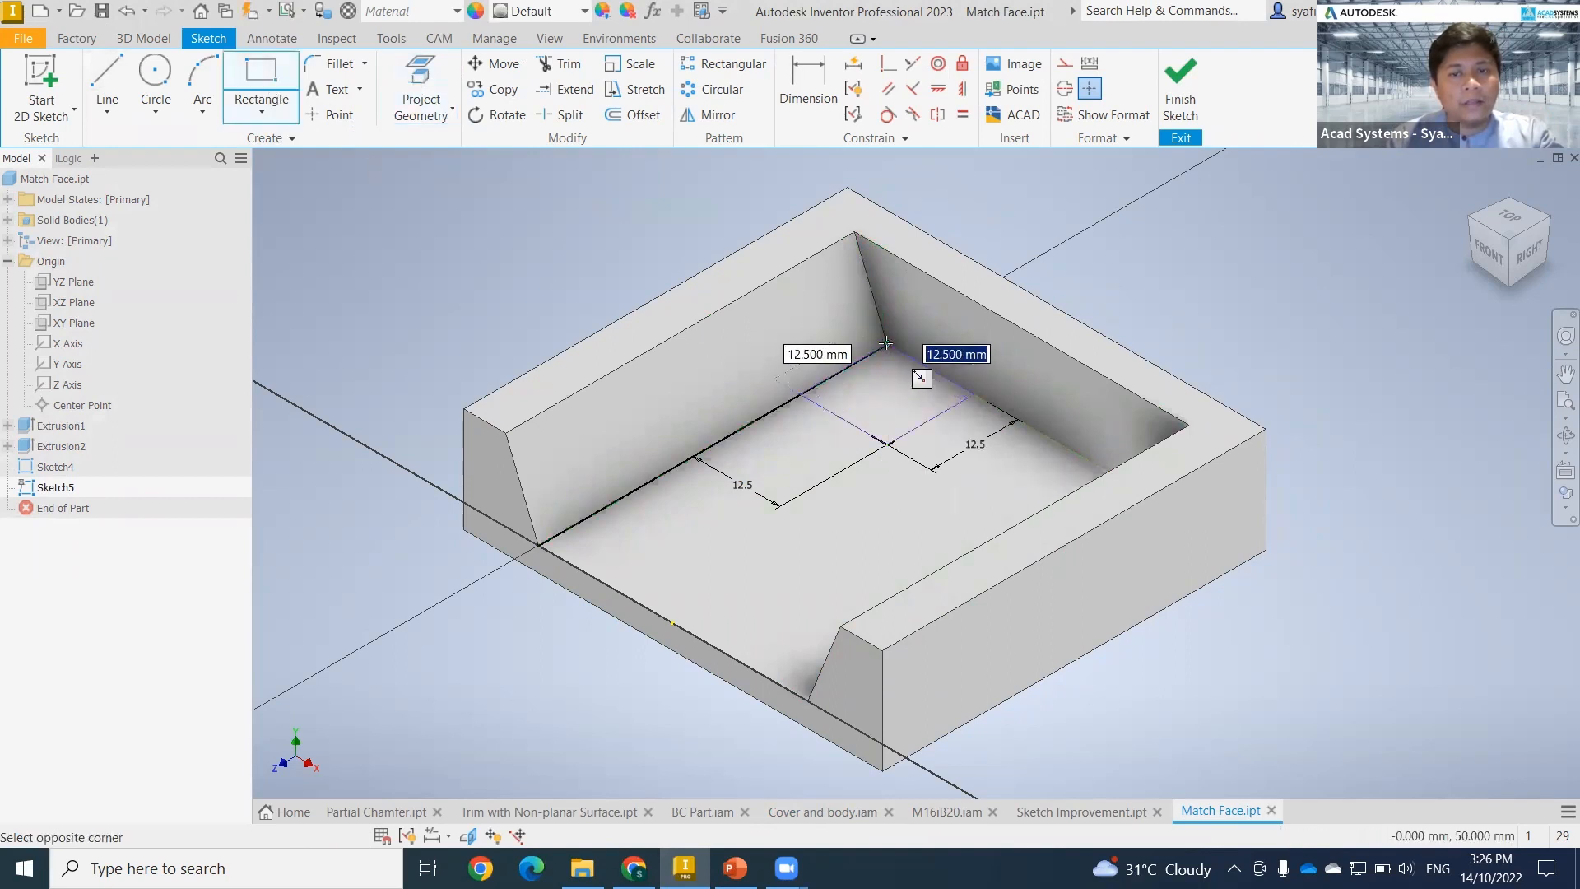
left_click(885, 342)
- Extrude the corner square upward 6.75 mm as a joined block
left_click(143, 38)
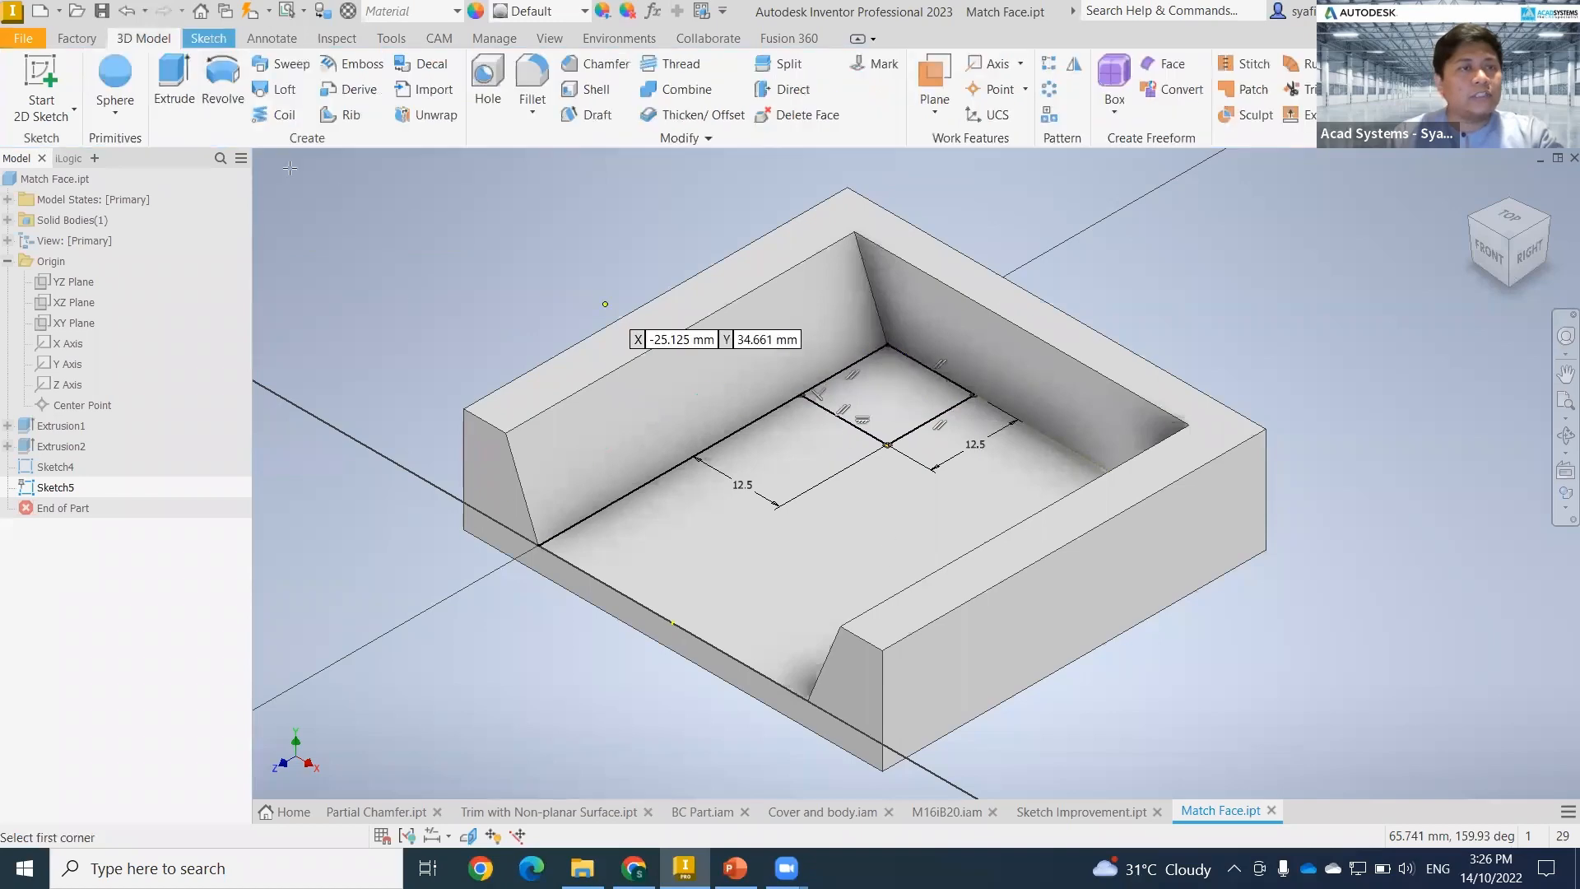
left_click(173, 86)
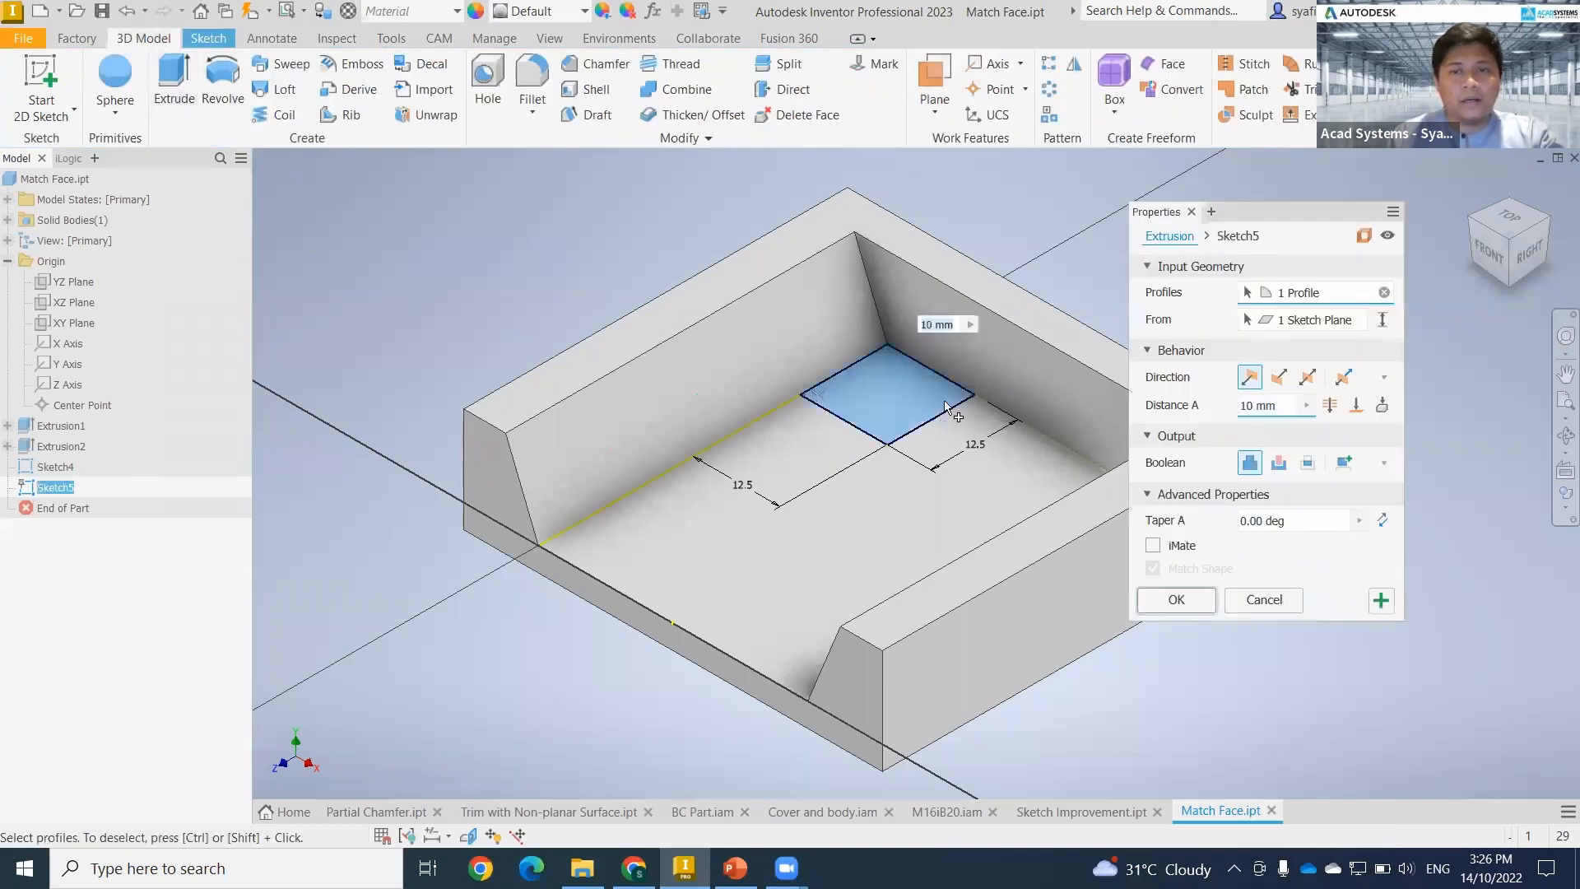
mouse_move(996, 447)
middle_mouse_down()
mouse_move(901, 493)
mouse_move(980, 480)
mouse_move(1079, 496)
mouse_move(814, 508)
mouse_move(927, 485)
mouse_move(635, 501)
mouse_move(609, 469)
mouse_move(708, 395)
middle_mouse_up()
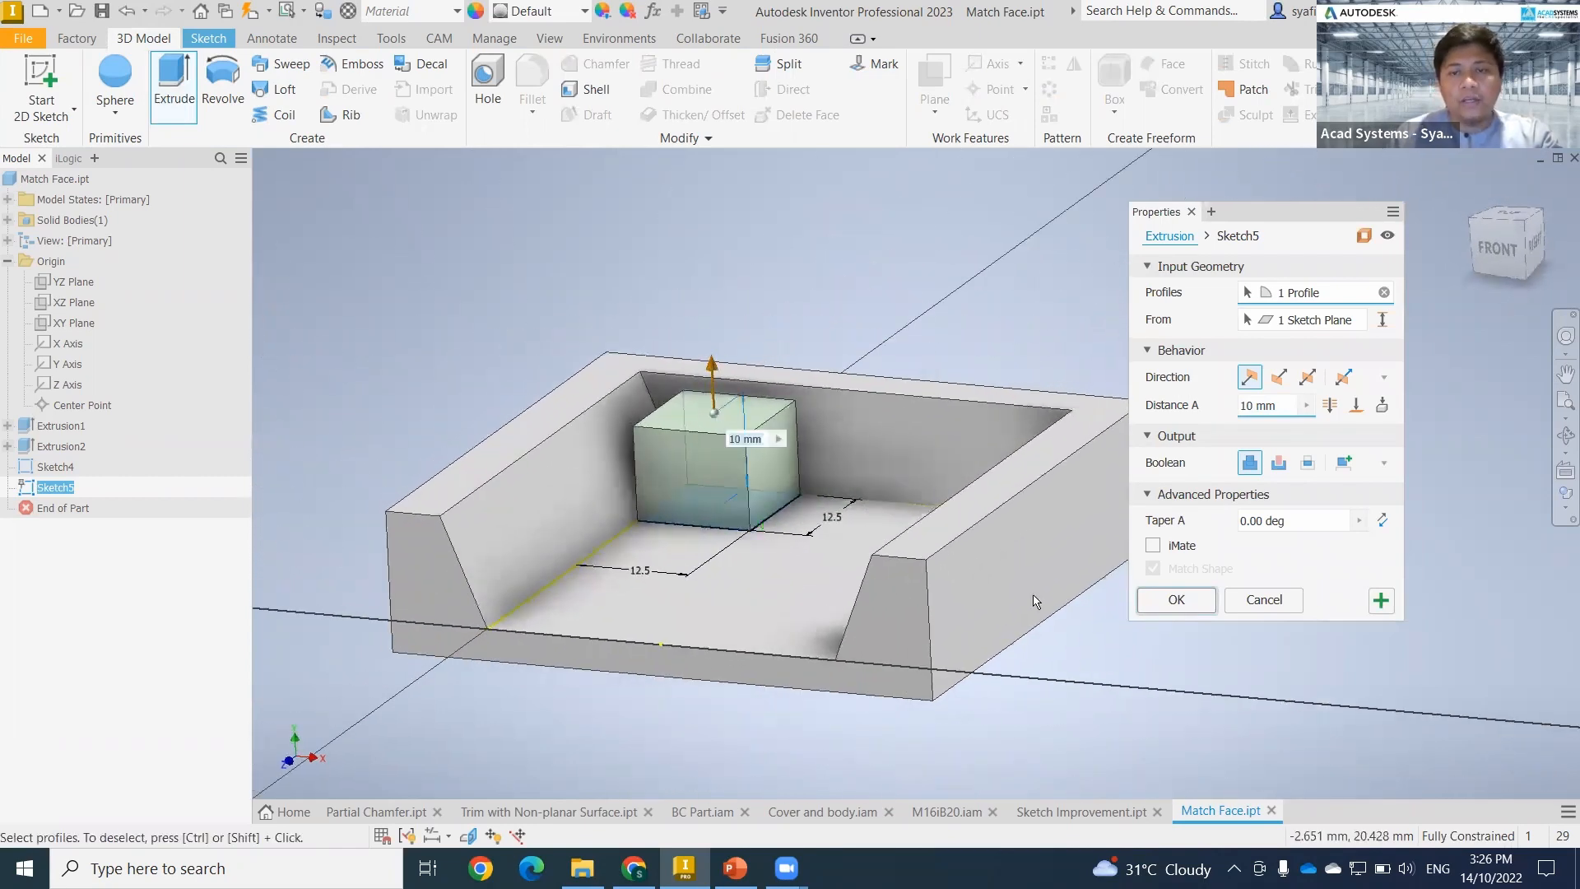
left_click_drag(709, 369, 713, 404)
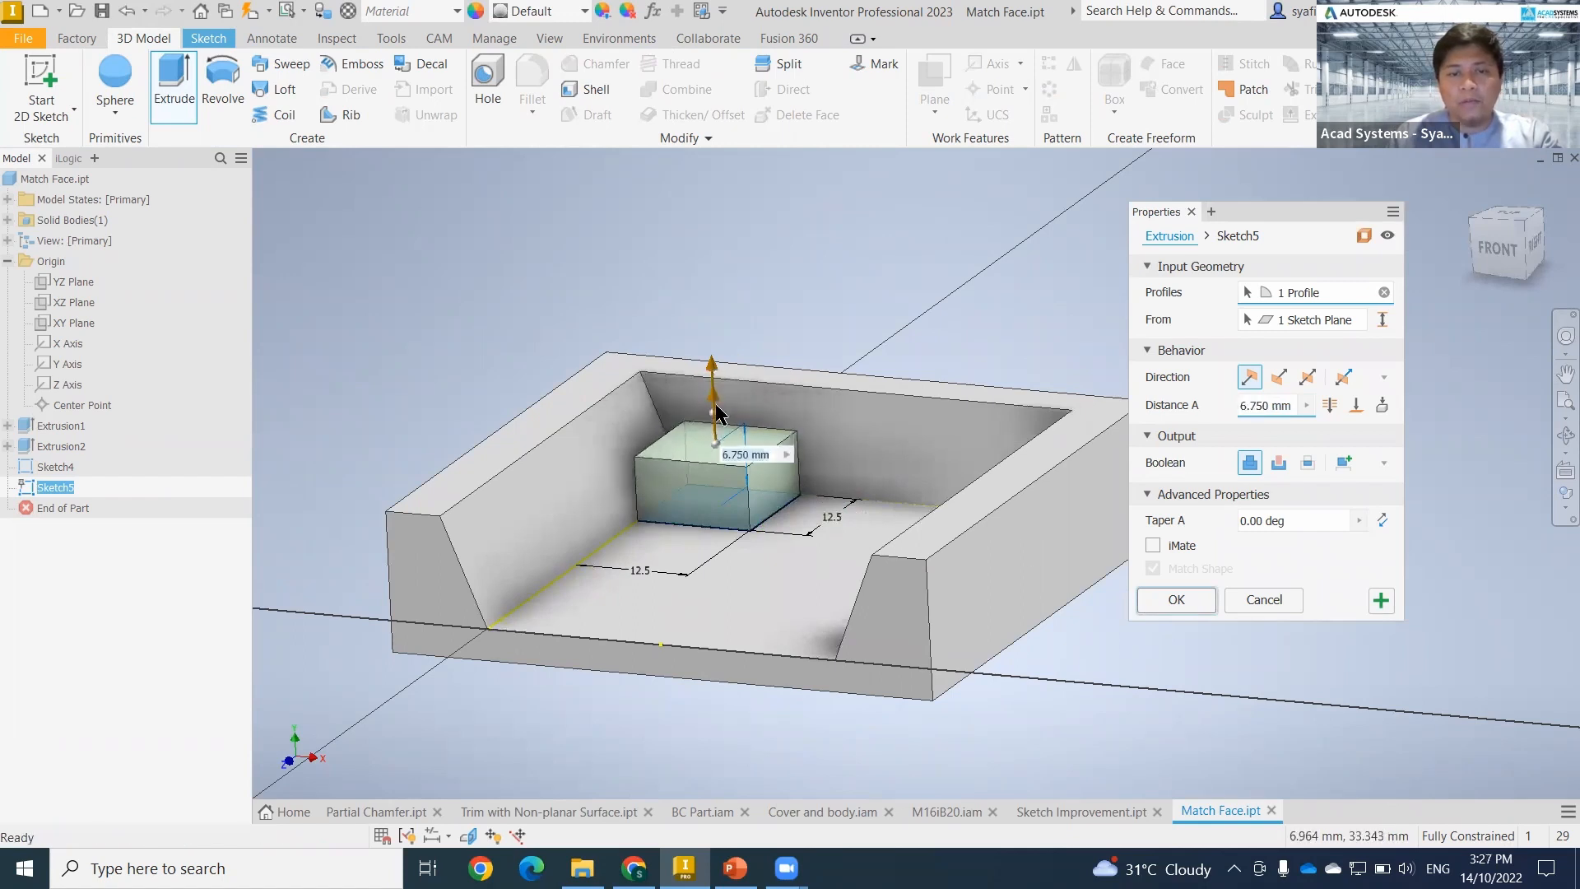
left_click(1175, 600)
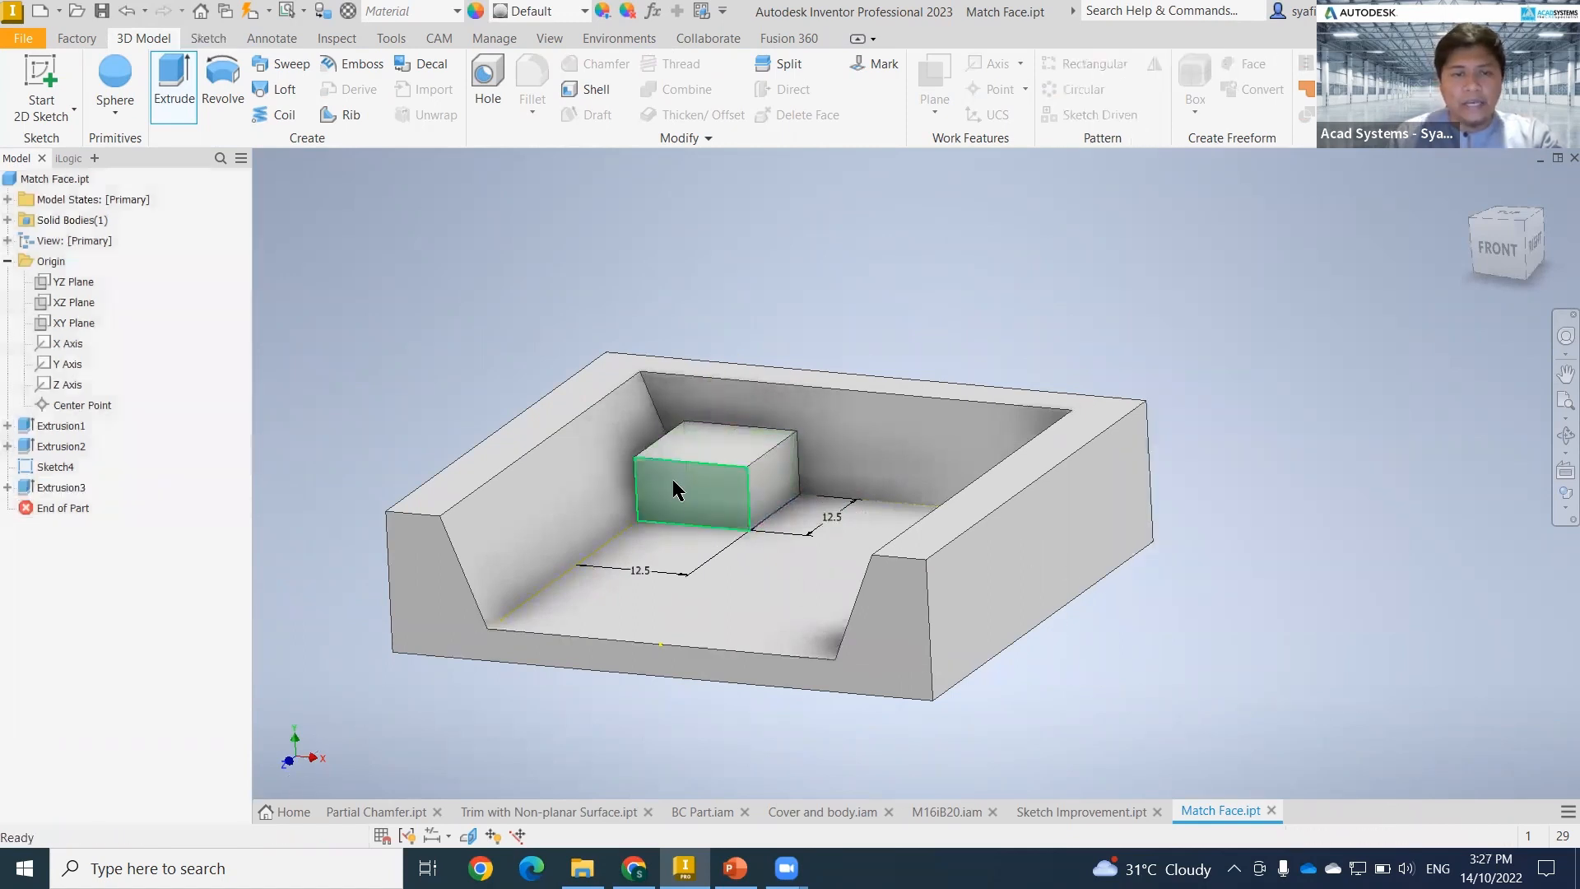
- Start a sketch on the block's front face and try Project Geometry on the adjoining sloped wall
right_click(674, 479)
left_click(690, 539)
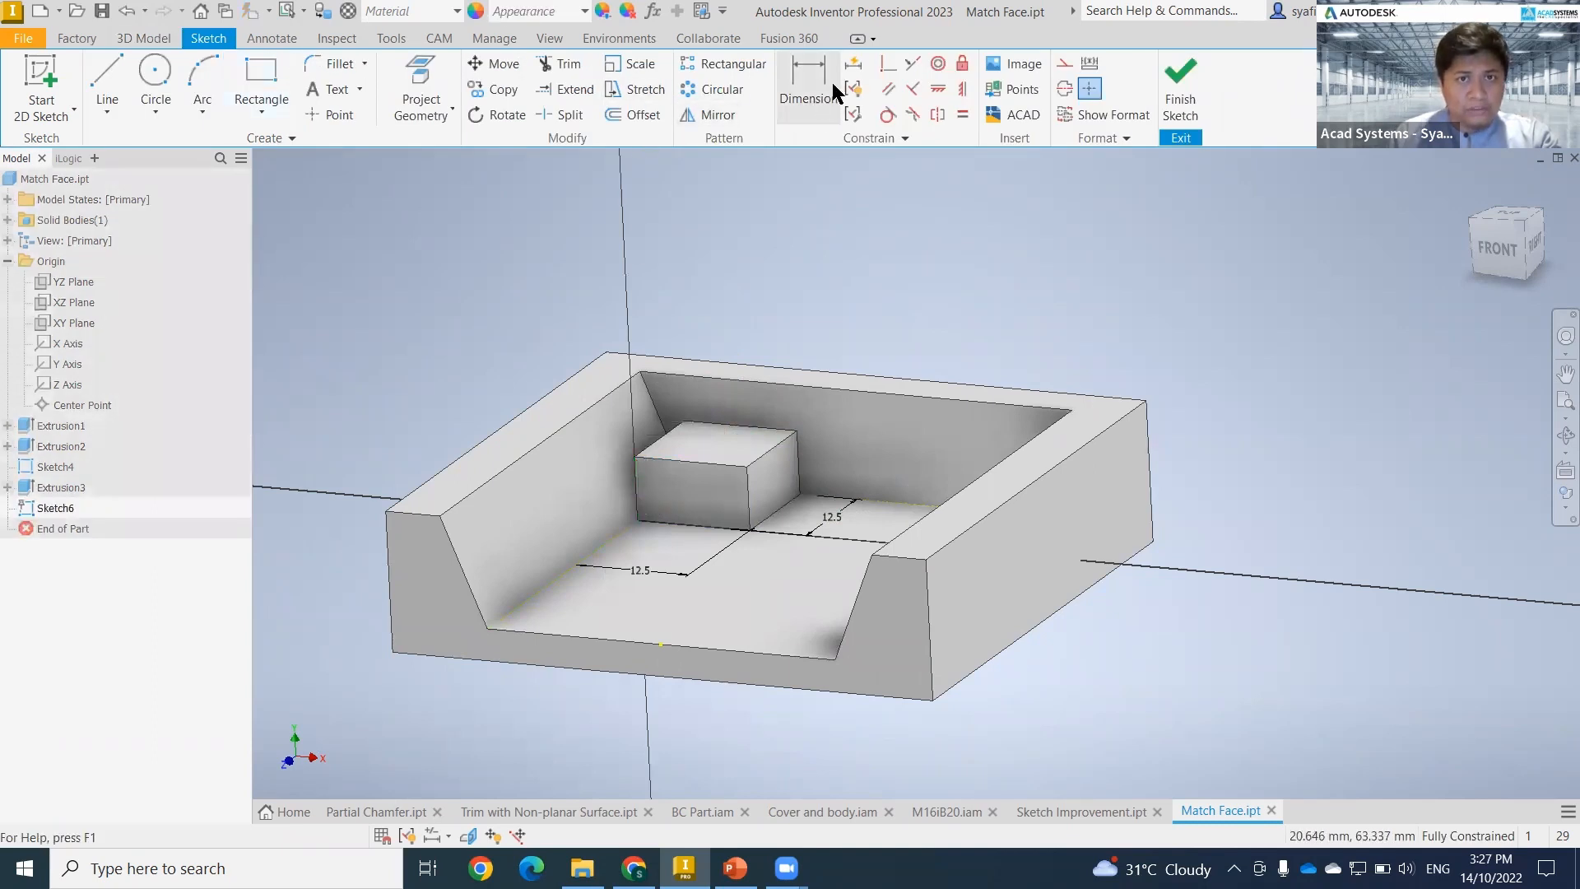
left_click(420, 90)
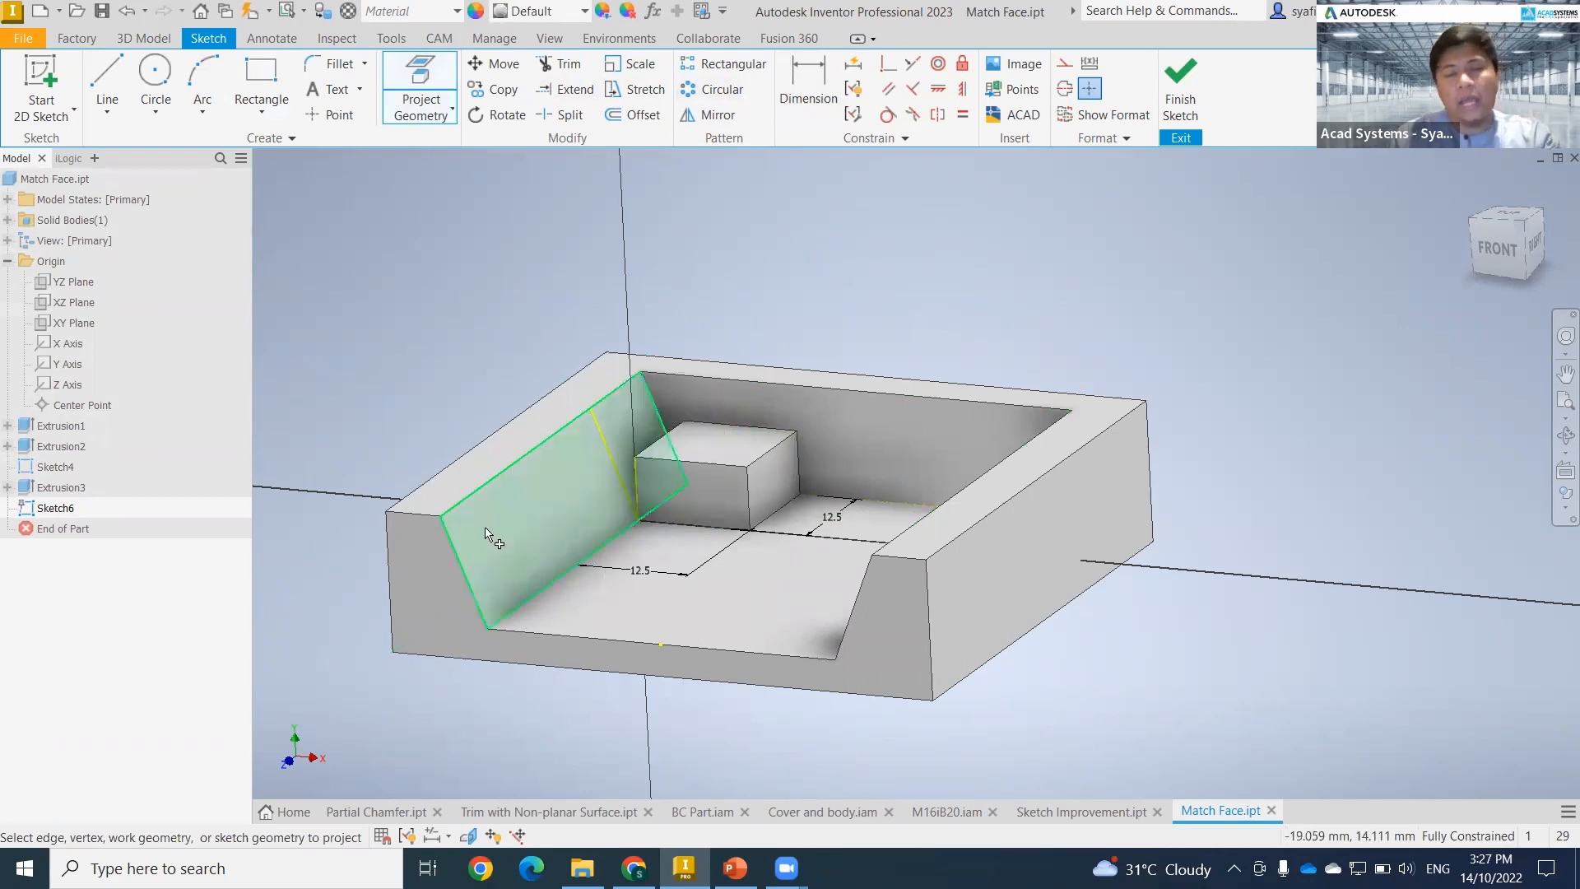
key("Escape")
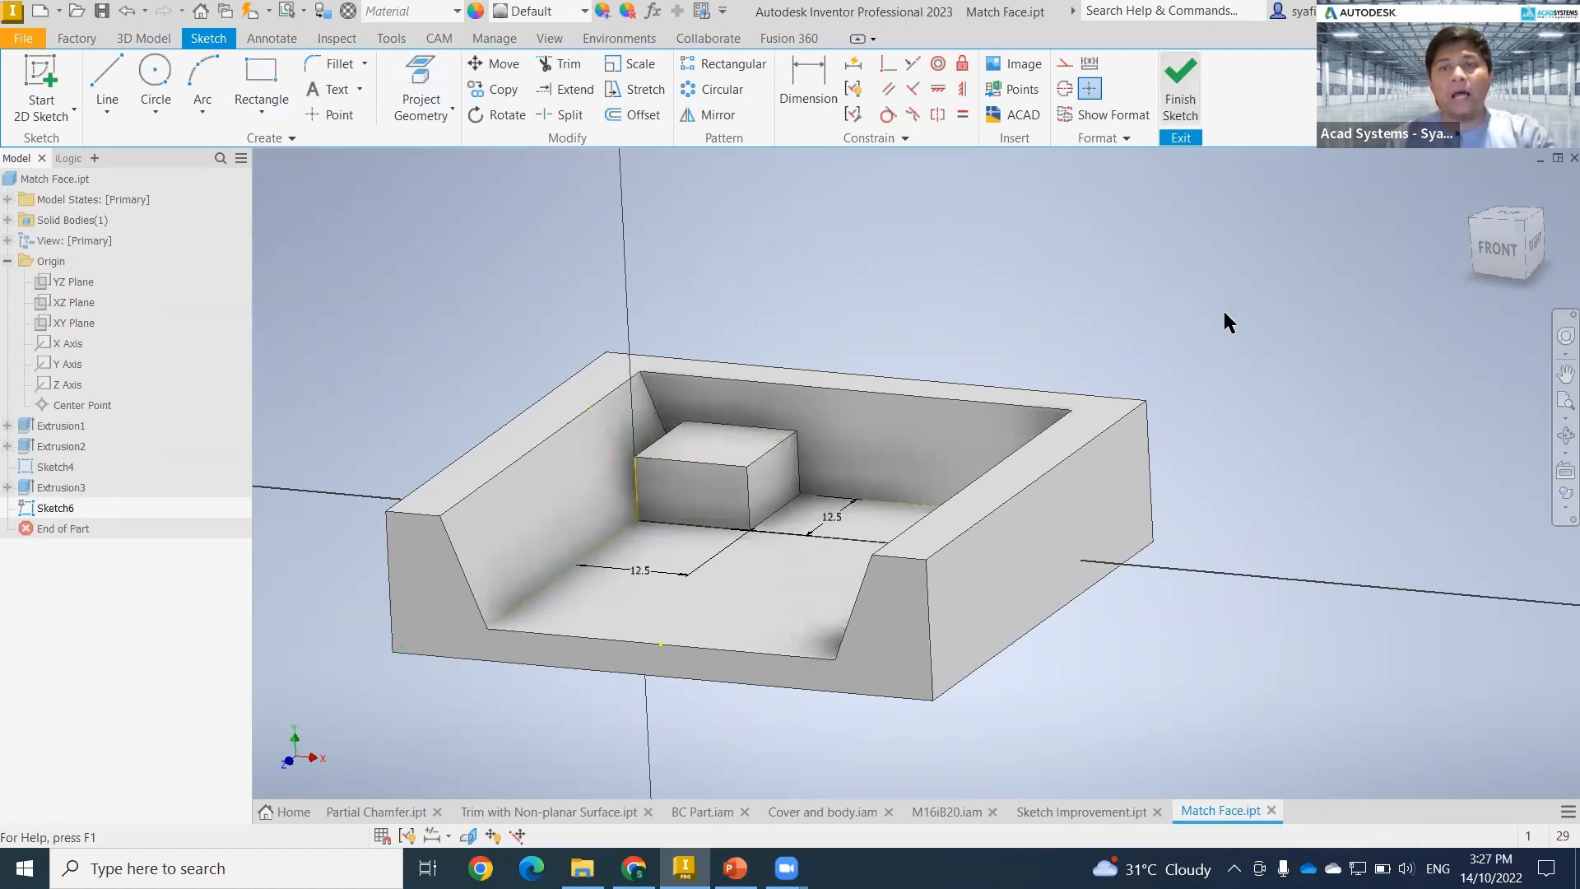
- Undo the front-face sketch and the block extrusion, and delete the leftover Sketch5 from the part
key("ctrl+z")
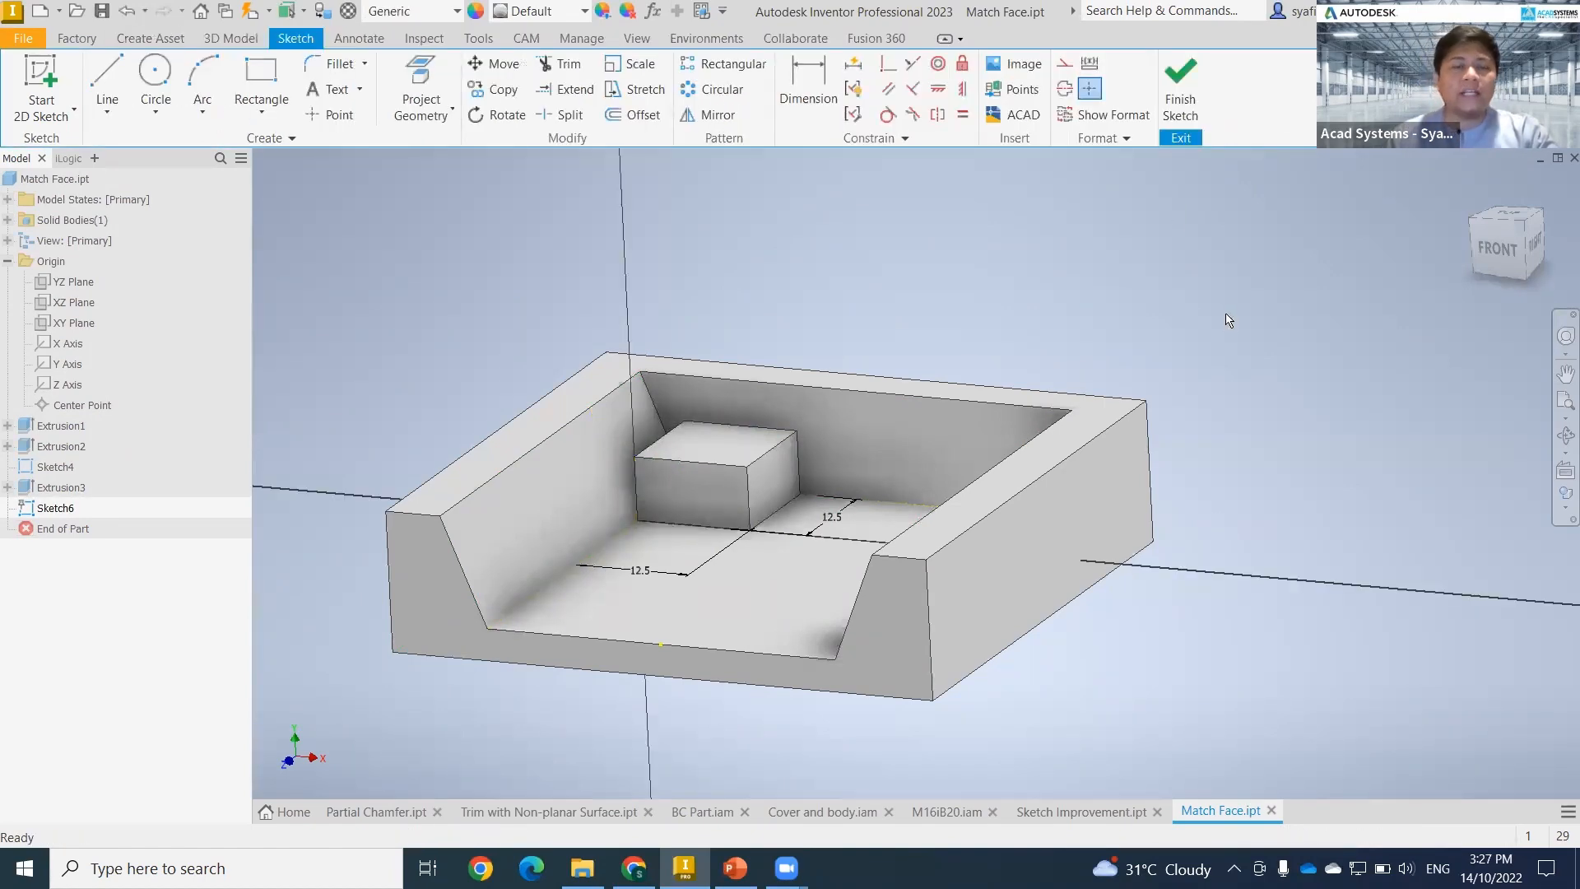
key("ctrl+z")
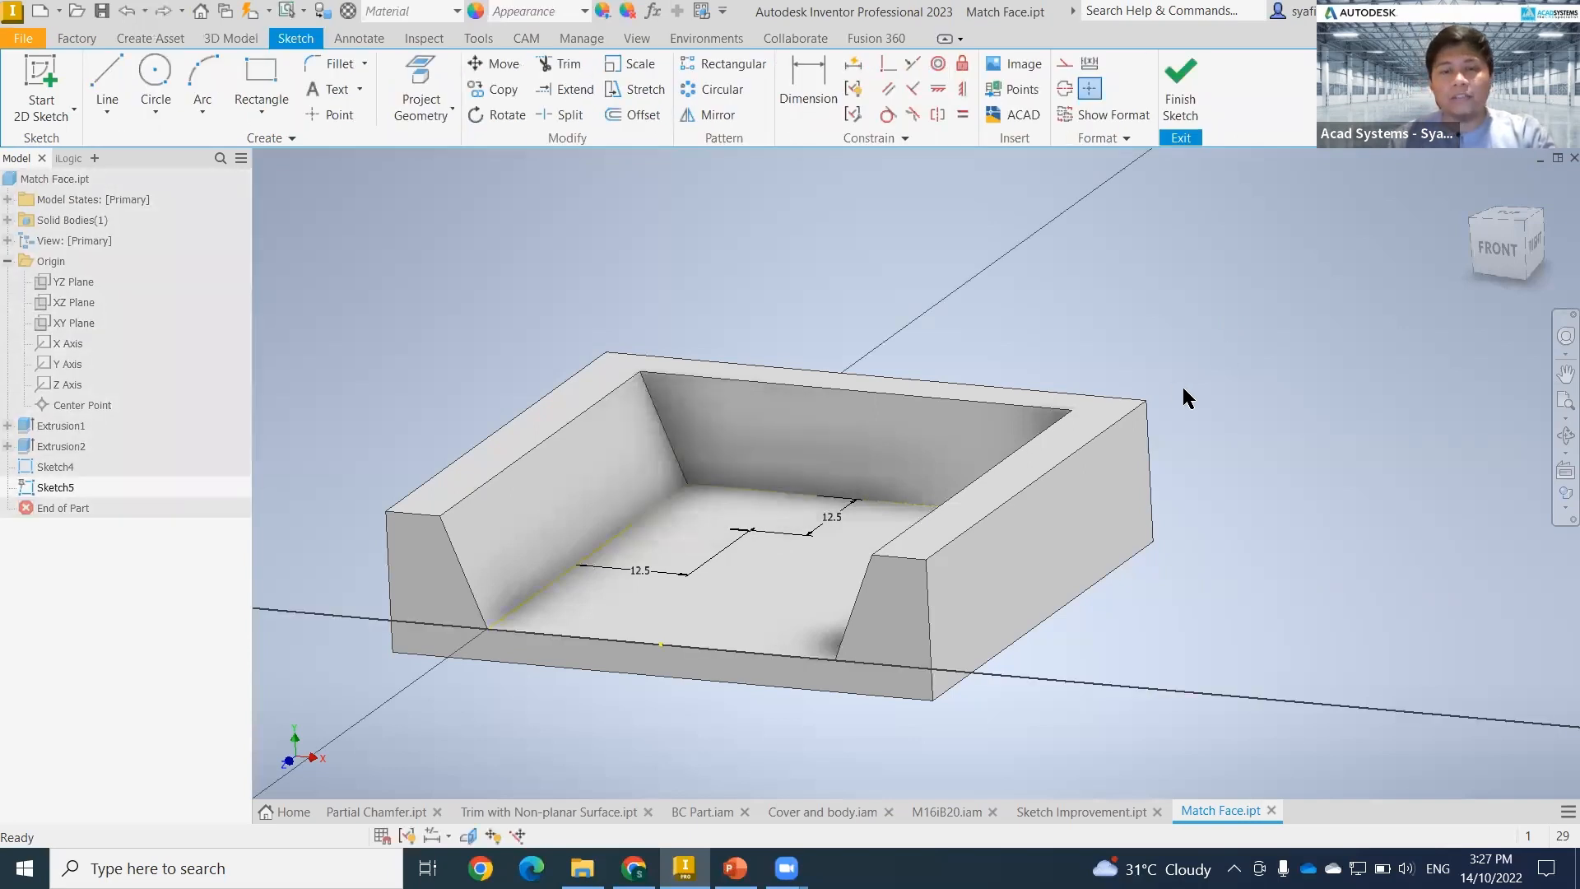
middle_click_drag(1218, 479, 1210, 608)
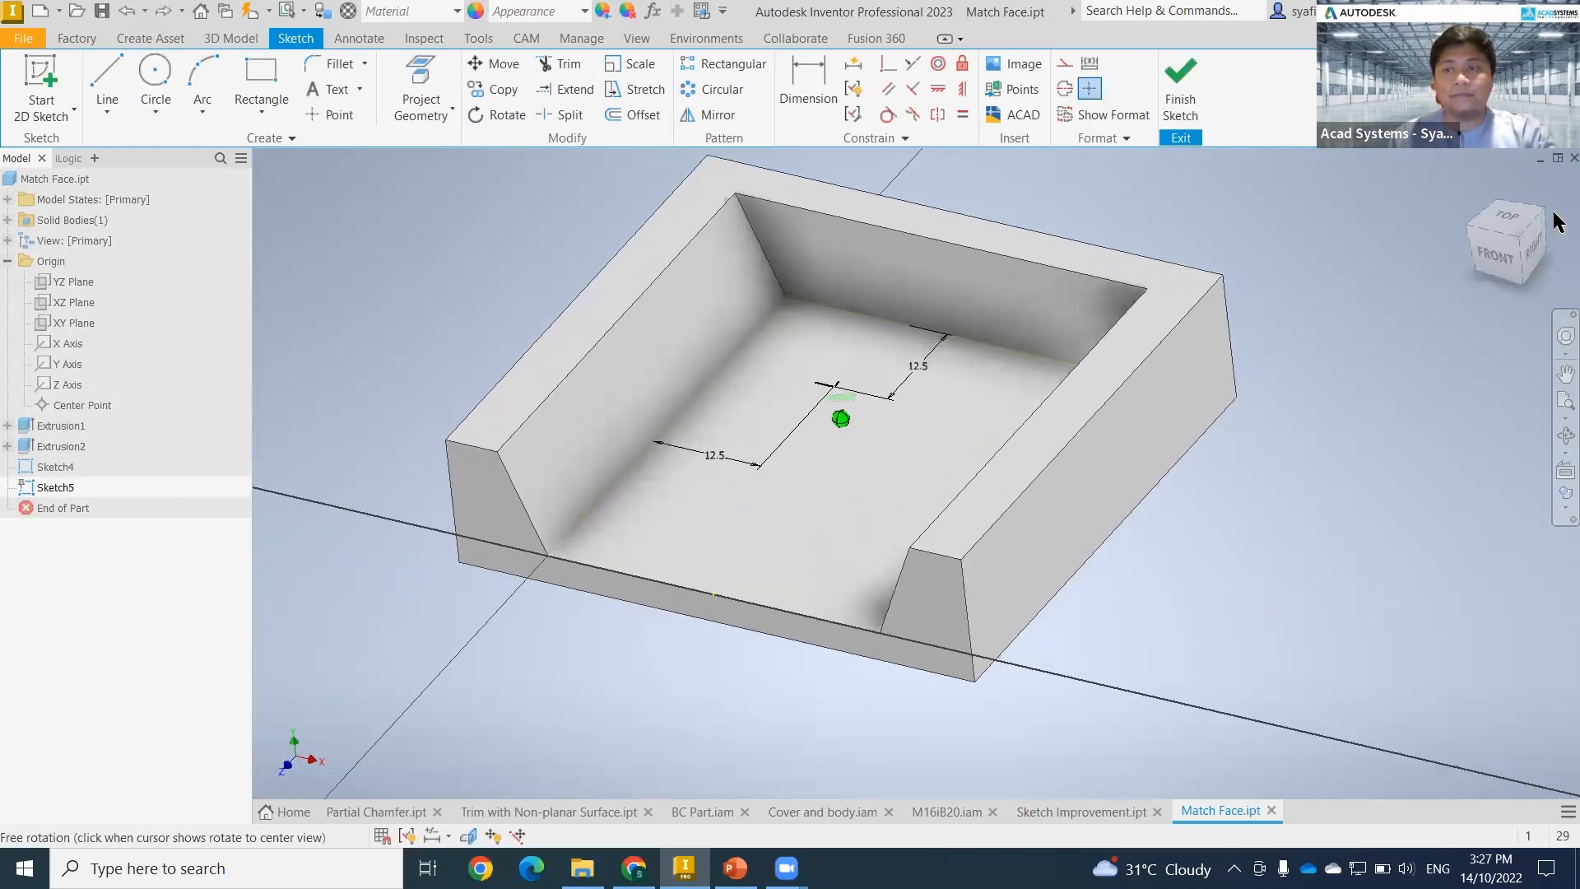
left_click(1517, 240)
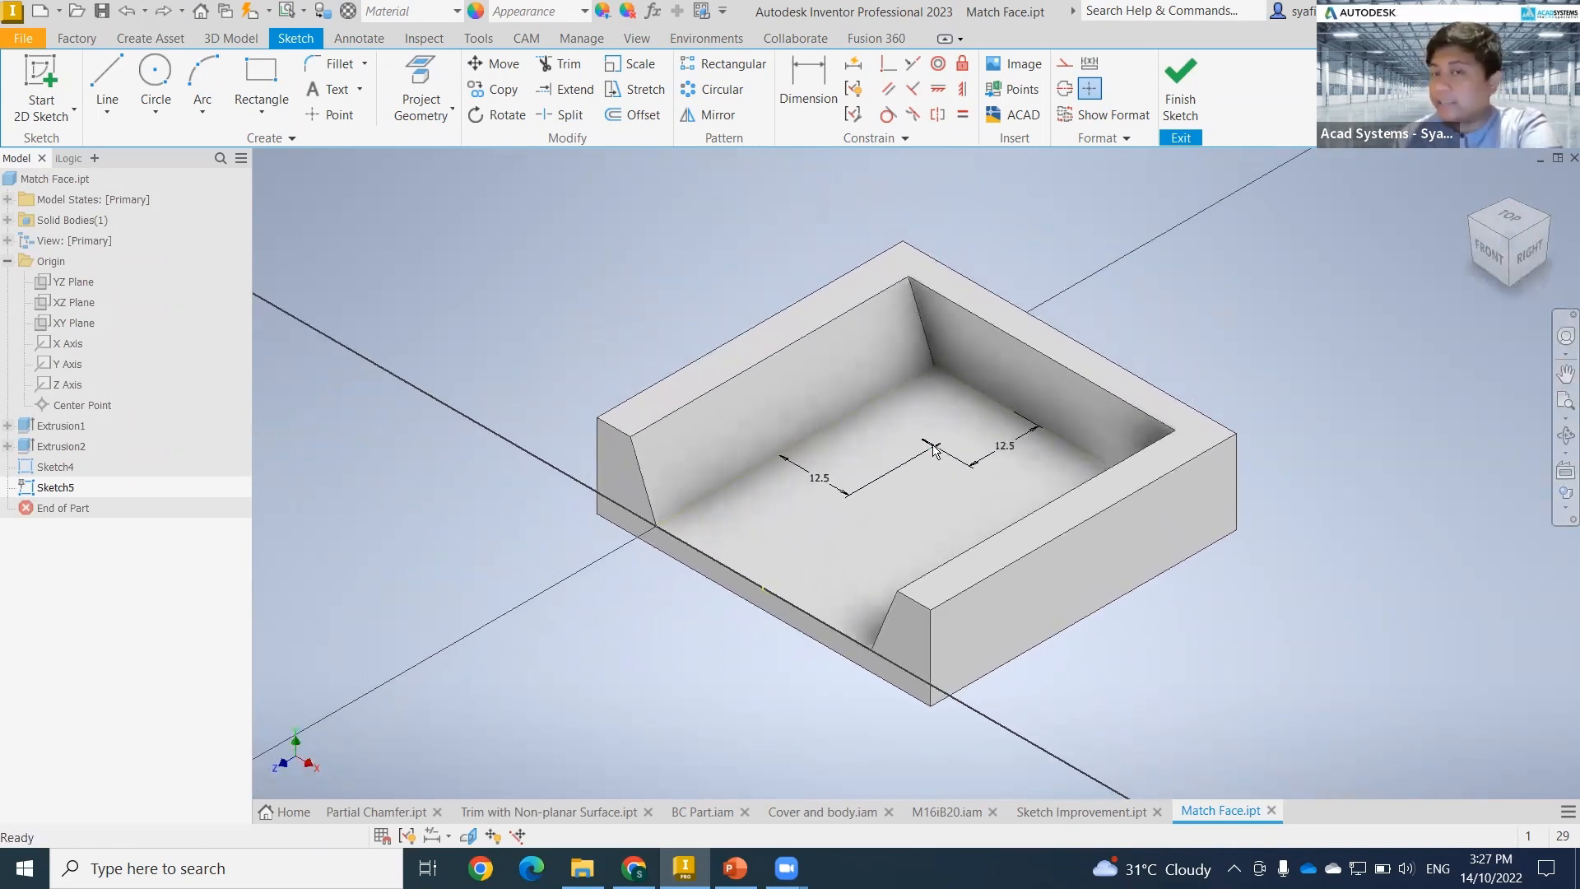
mouse_move(928, 446)
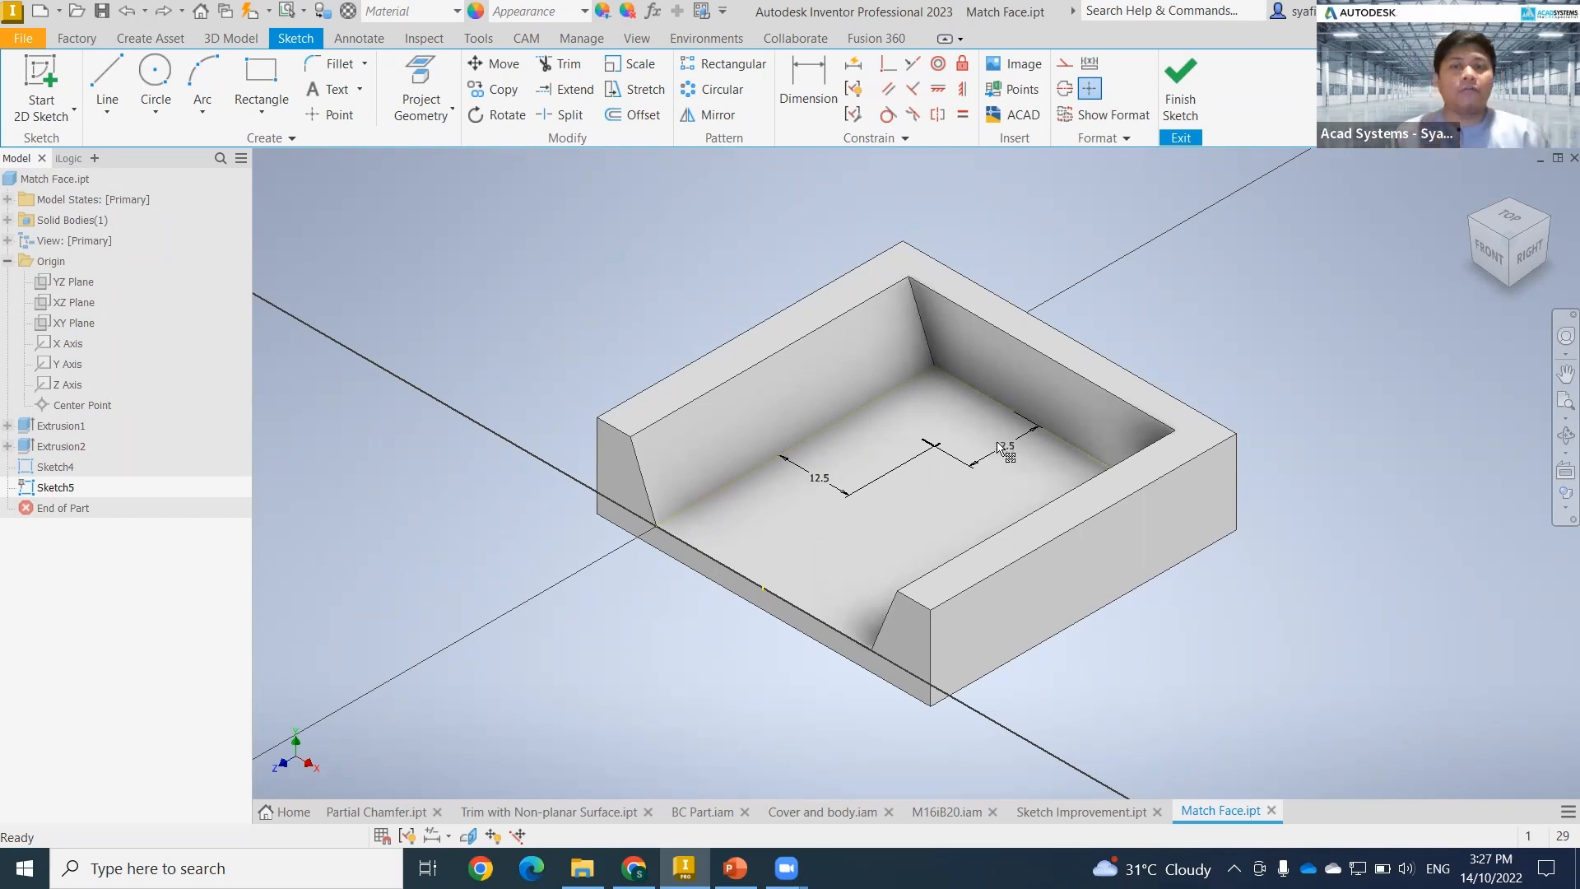
middle_click_drag(956, 501, 758, 541)
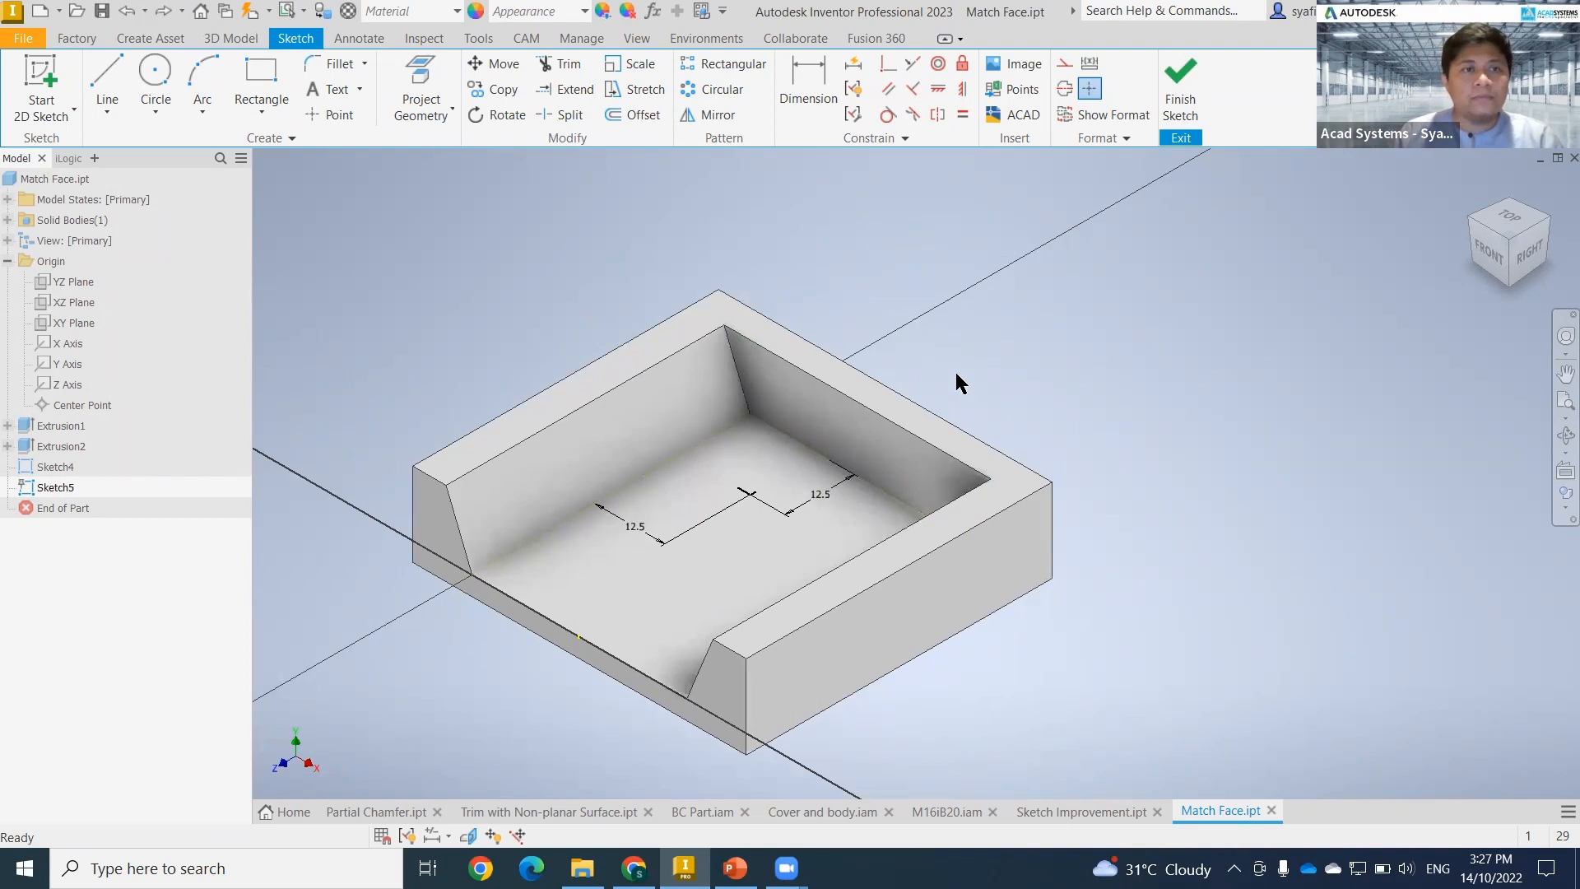
left_click(1181, 92)
right_click(56, 488)
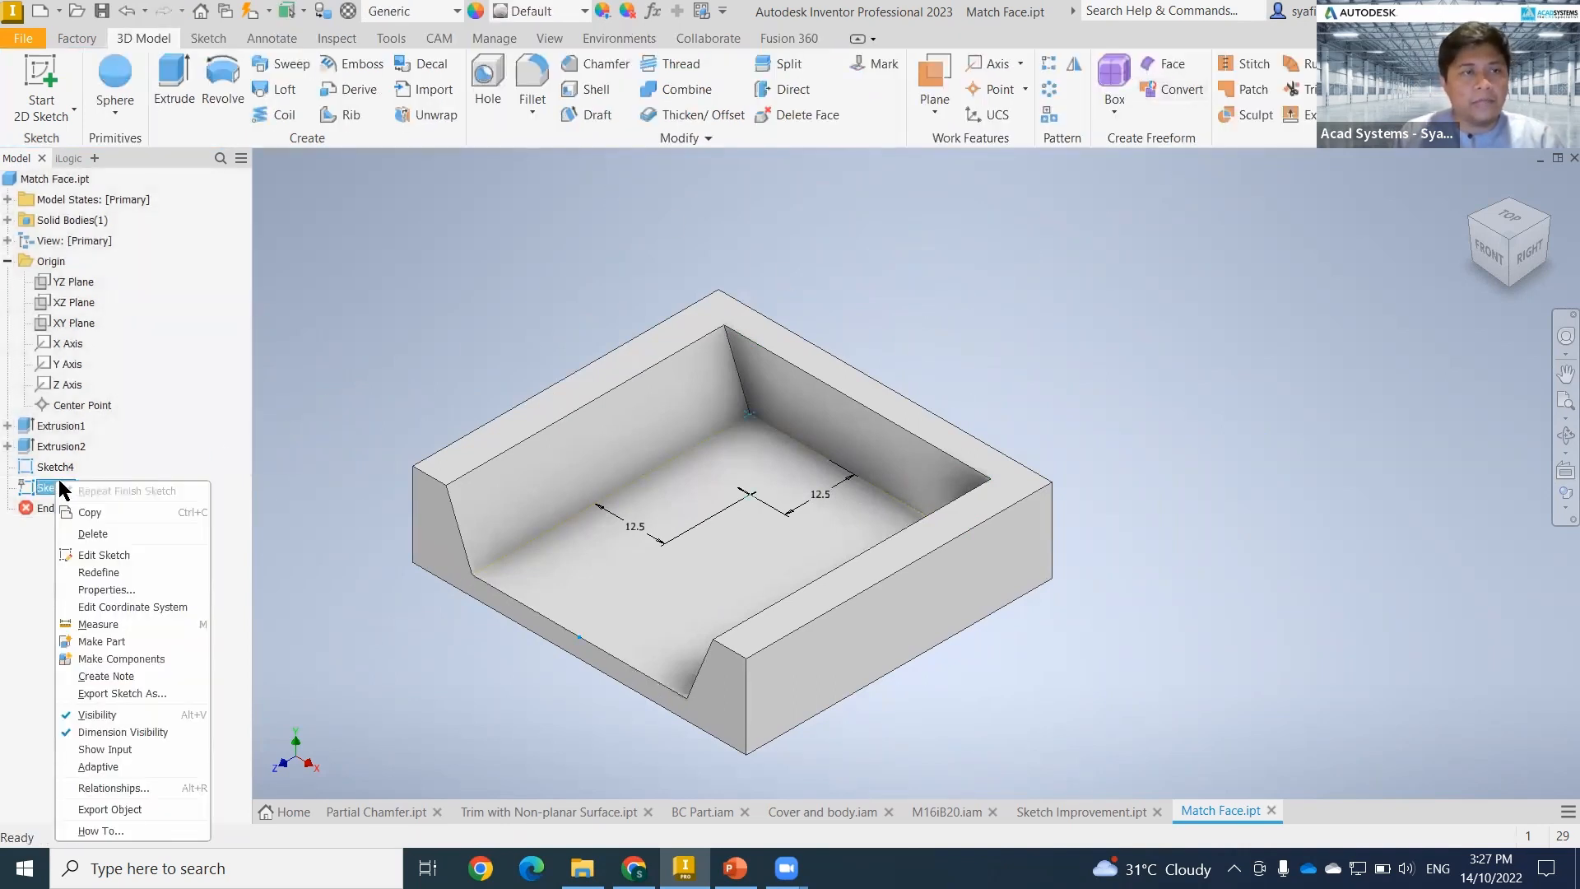
left_click(95, 534)
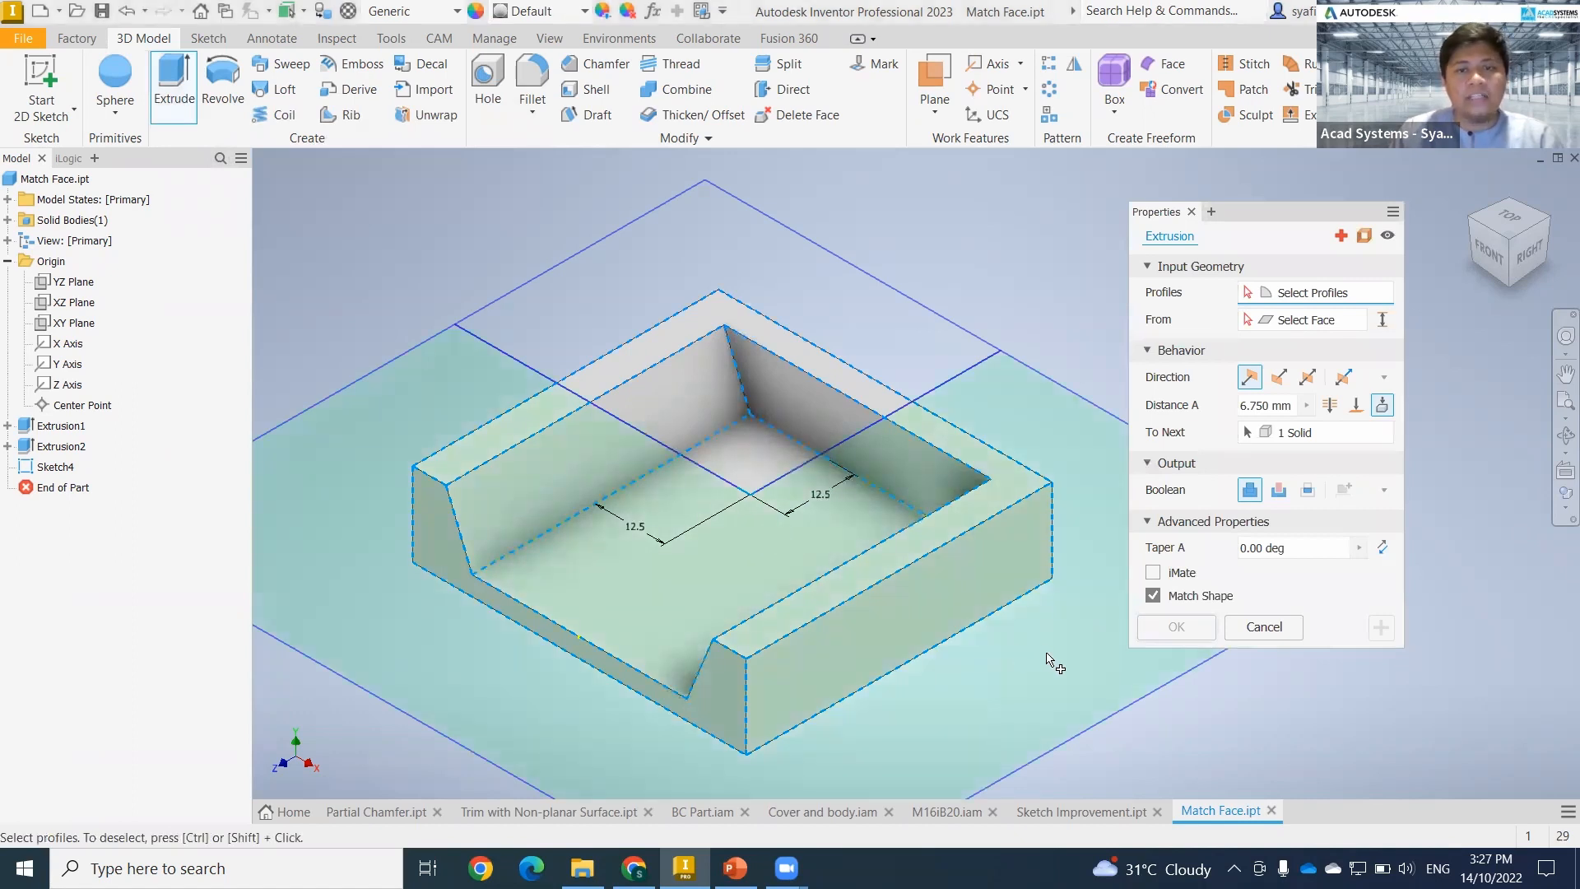
- Set up a Match Shape extrusion of the back-corner region bounded by Sketch4's open lines, using the default direction and a distance instead of To Next
middle_click_drag(1022, 671, 973, 624)
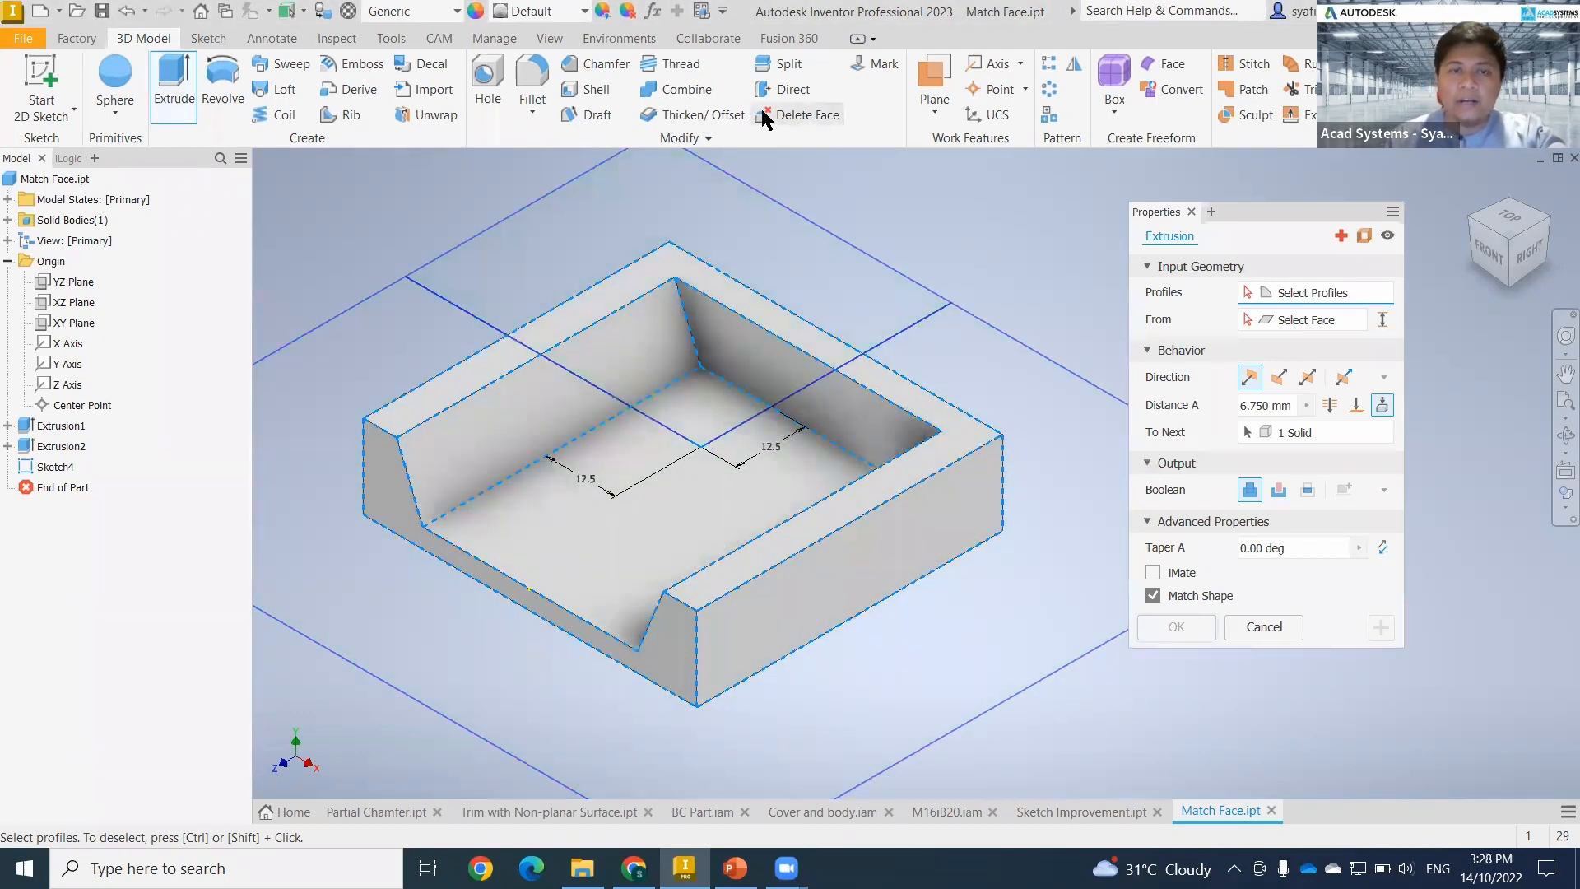
left_click(693, 323)
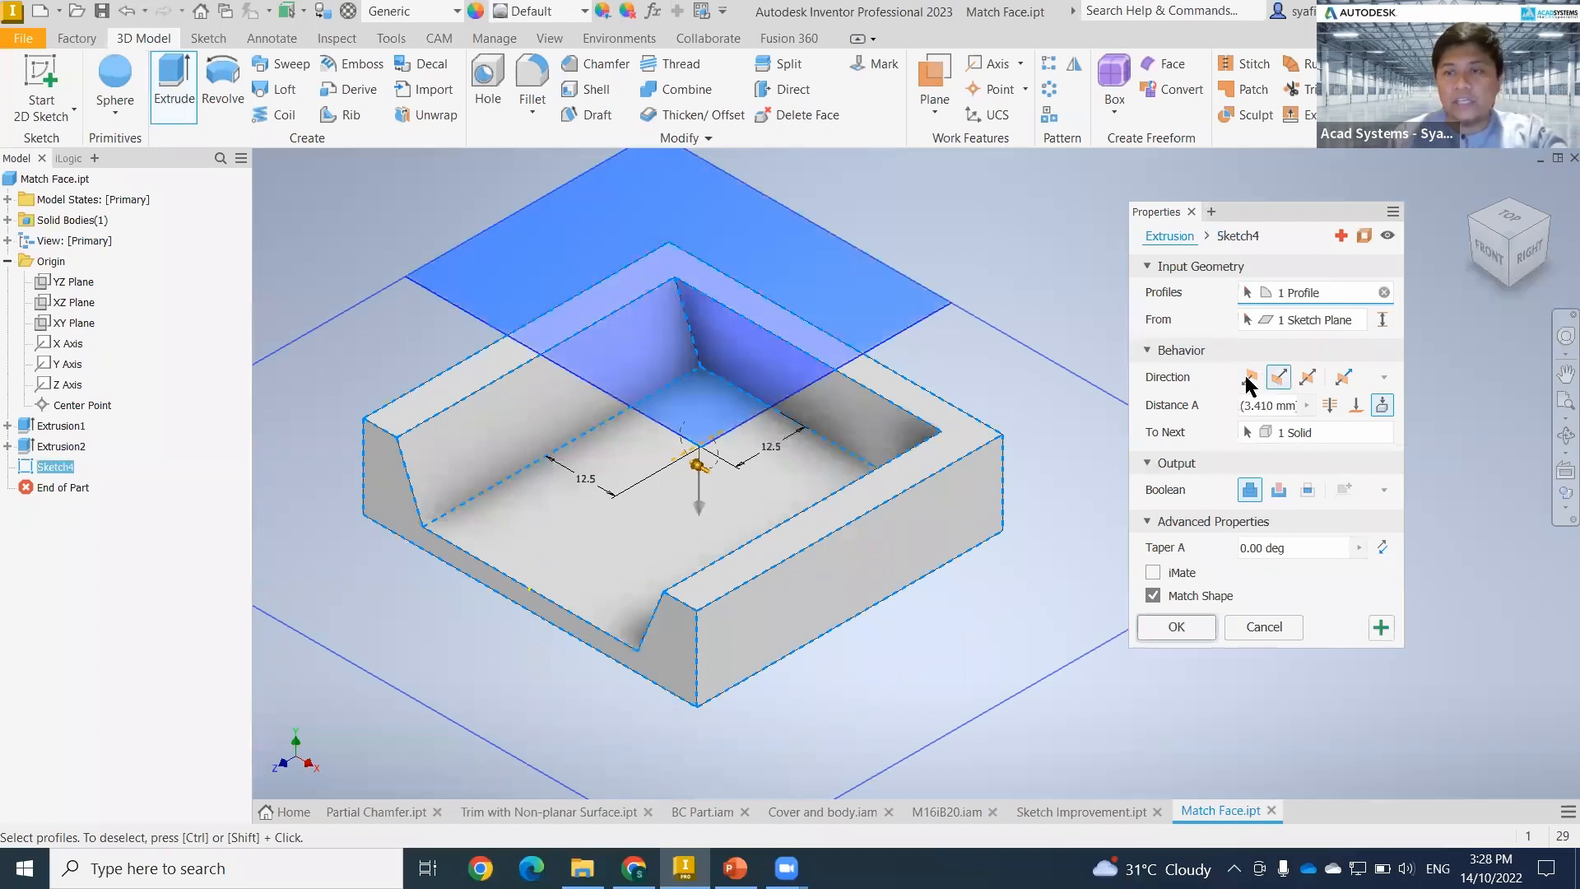
left_click(1250, 378)
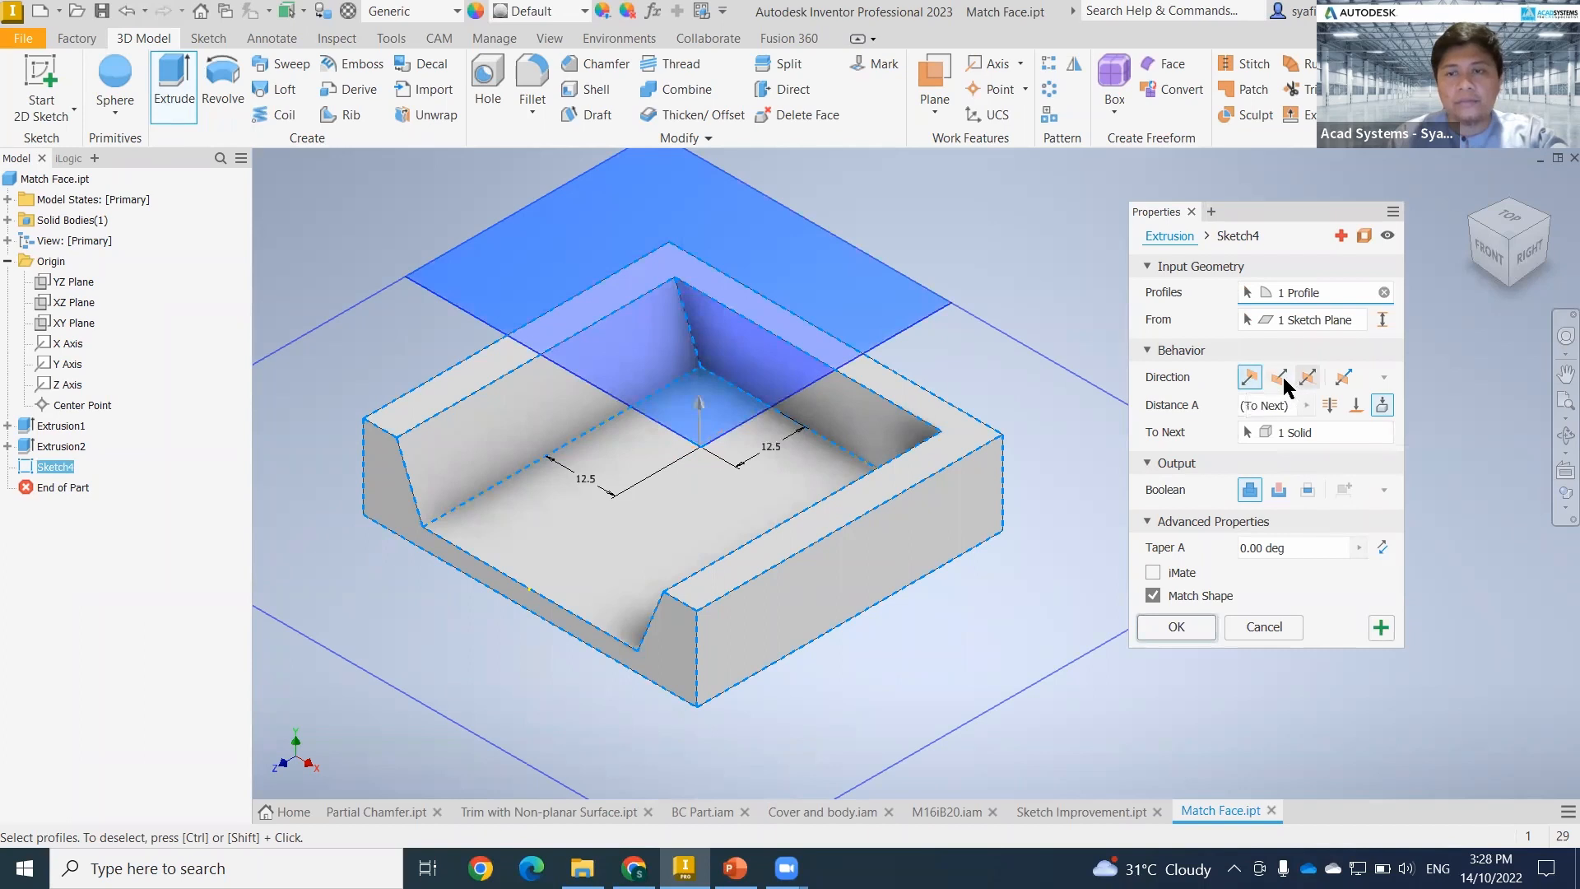
left_click(1284, 405)
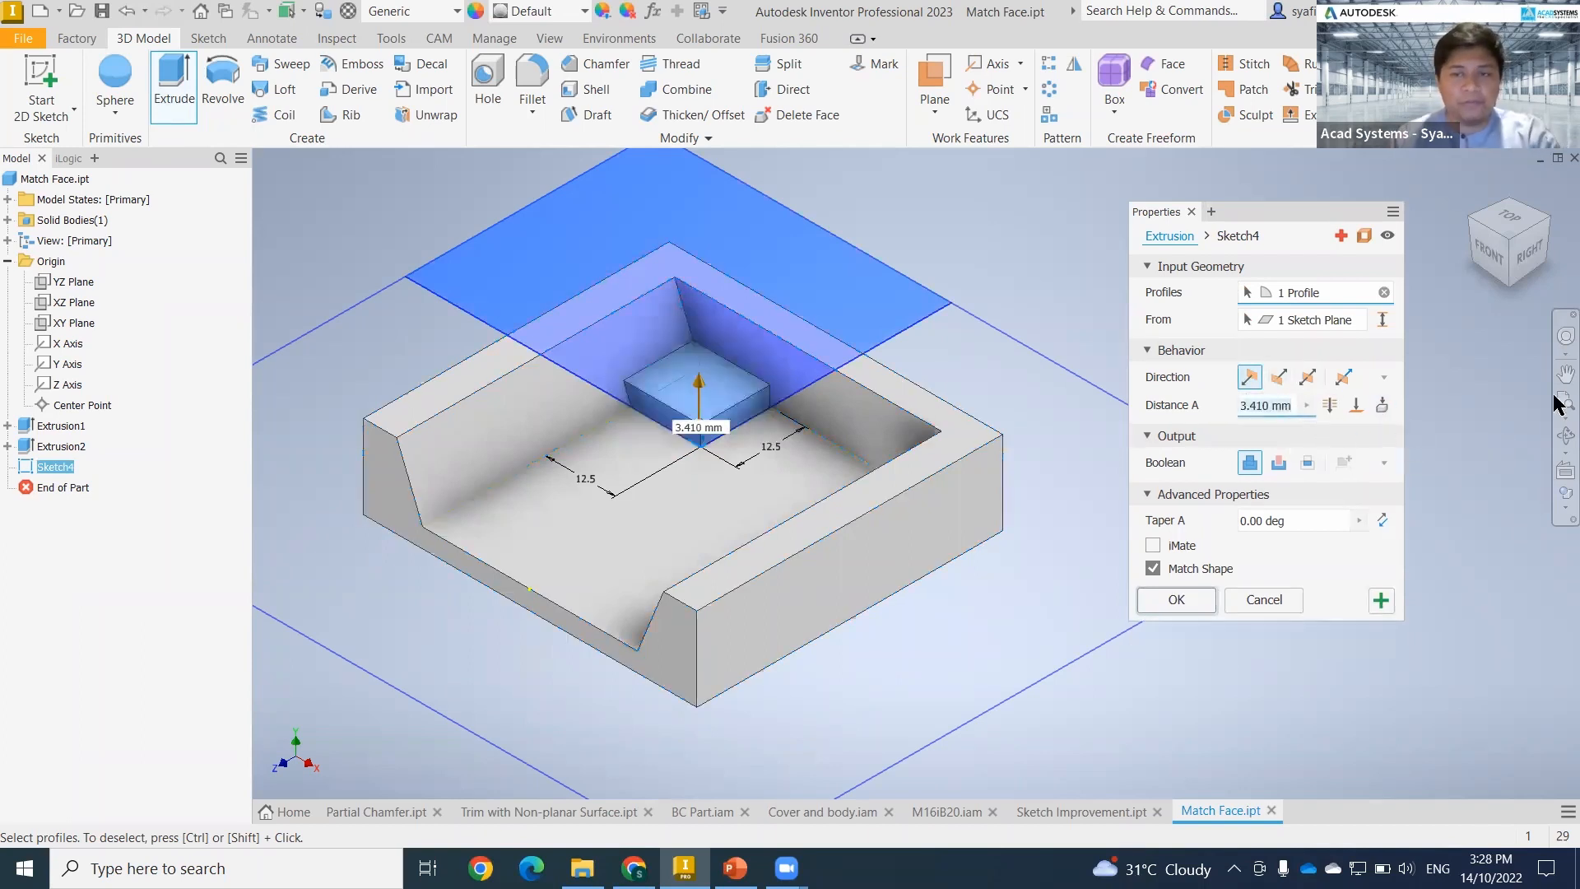
- Set the Match Shape extrusion's distance to 5 mm, create it, and examine how the block meets the sloped walls
left_click(1489, 251)
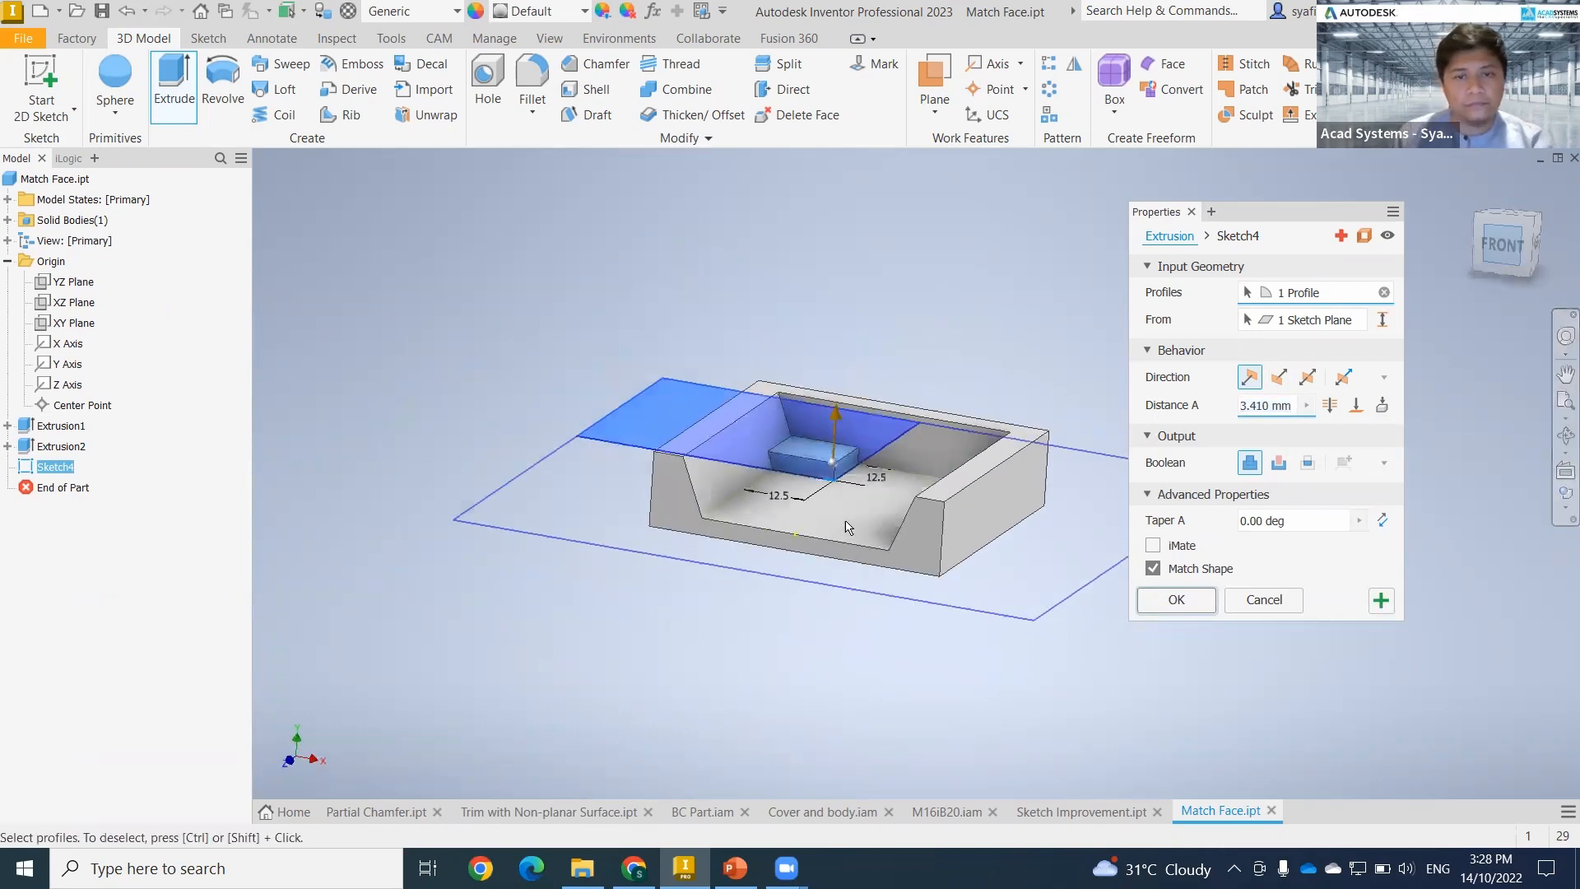
scroll(885, 501, "up", 4)
scroll(889, 495, "down", 6)
middle_click_drag(867, 473, 804, 560)
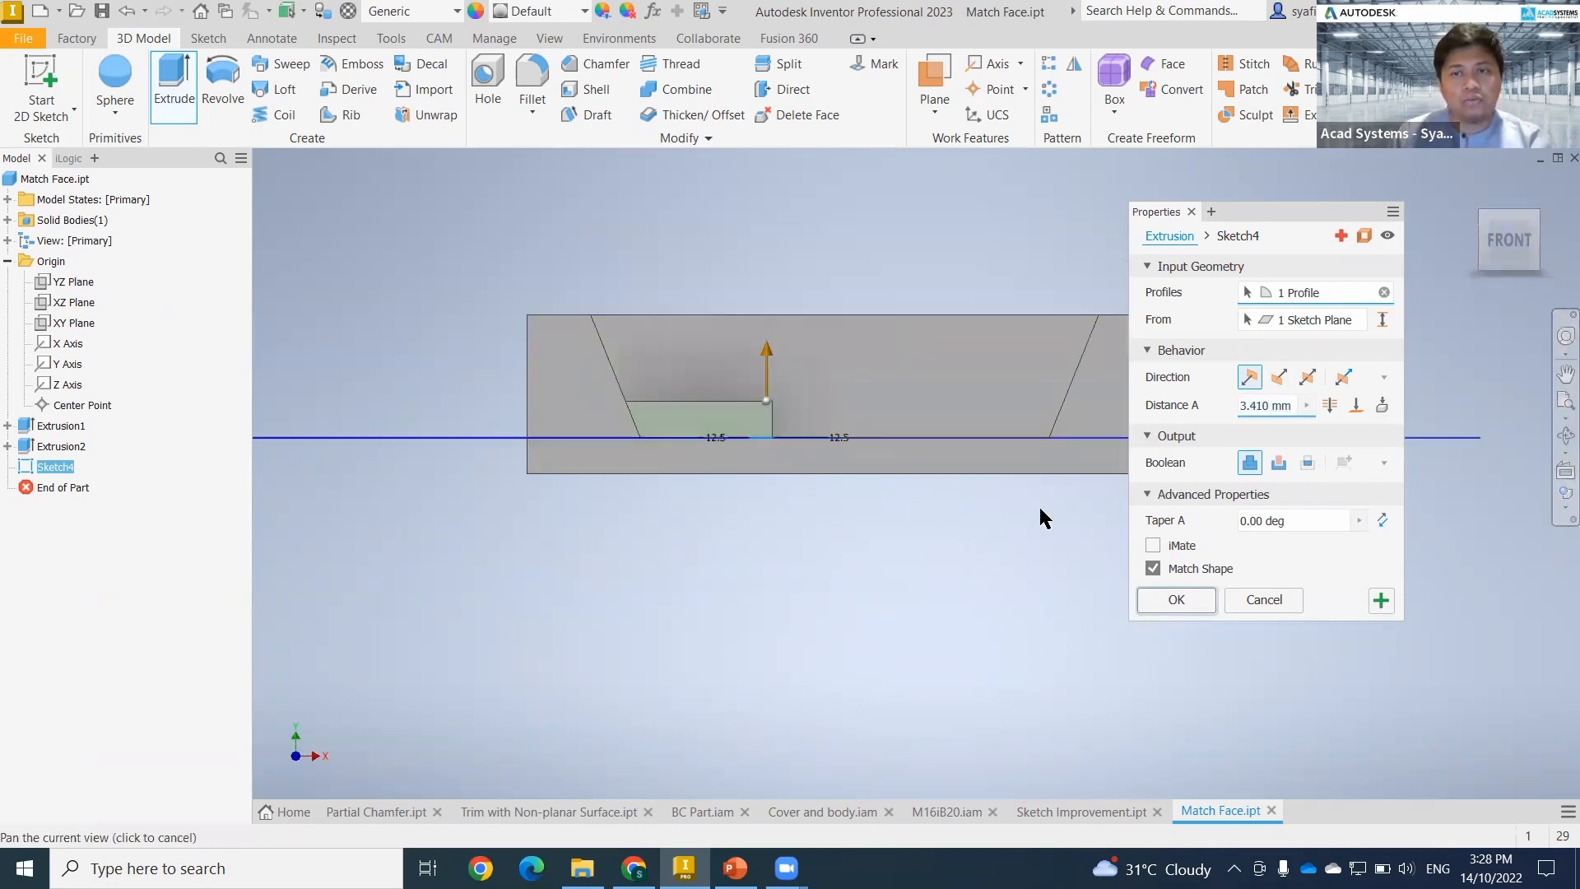
left_click_drag(1289, 404, 1228, 404)
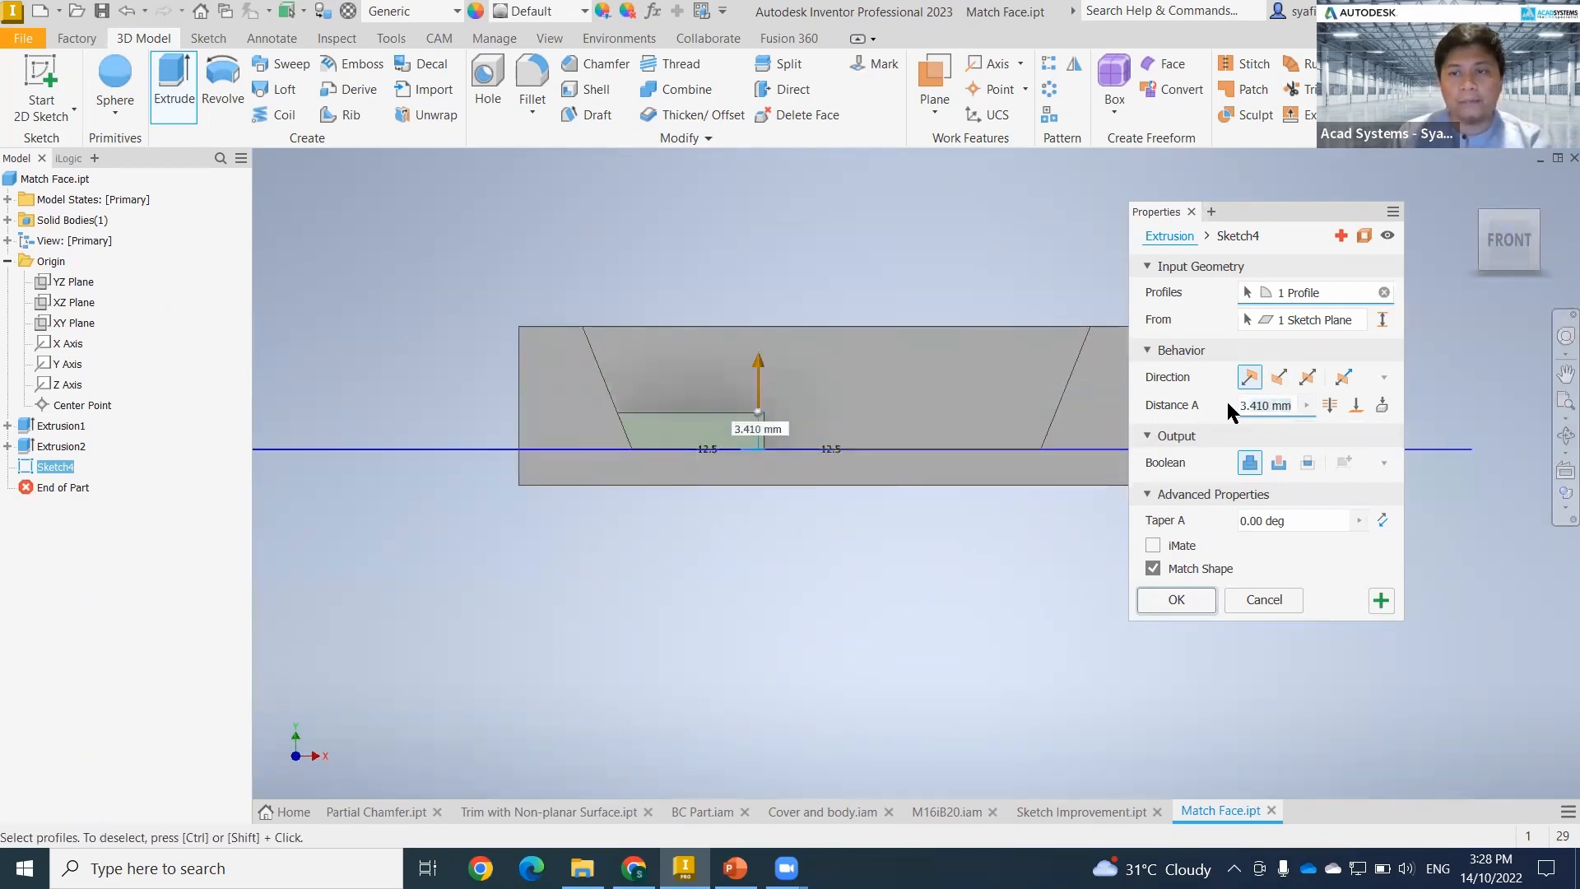
type("5")
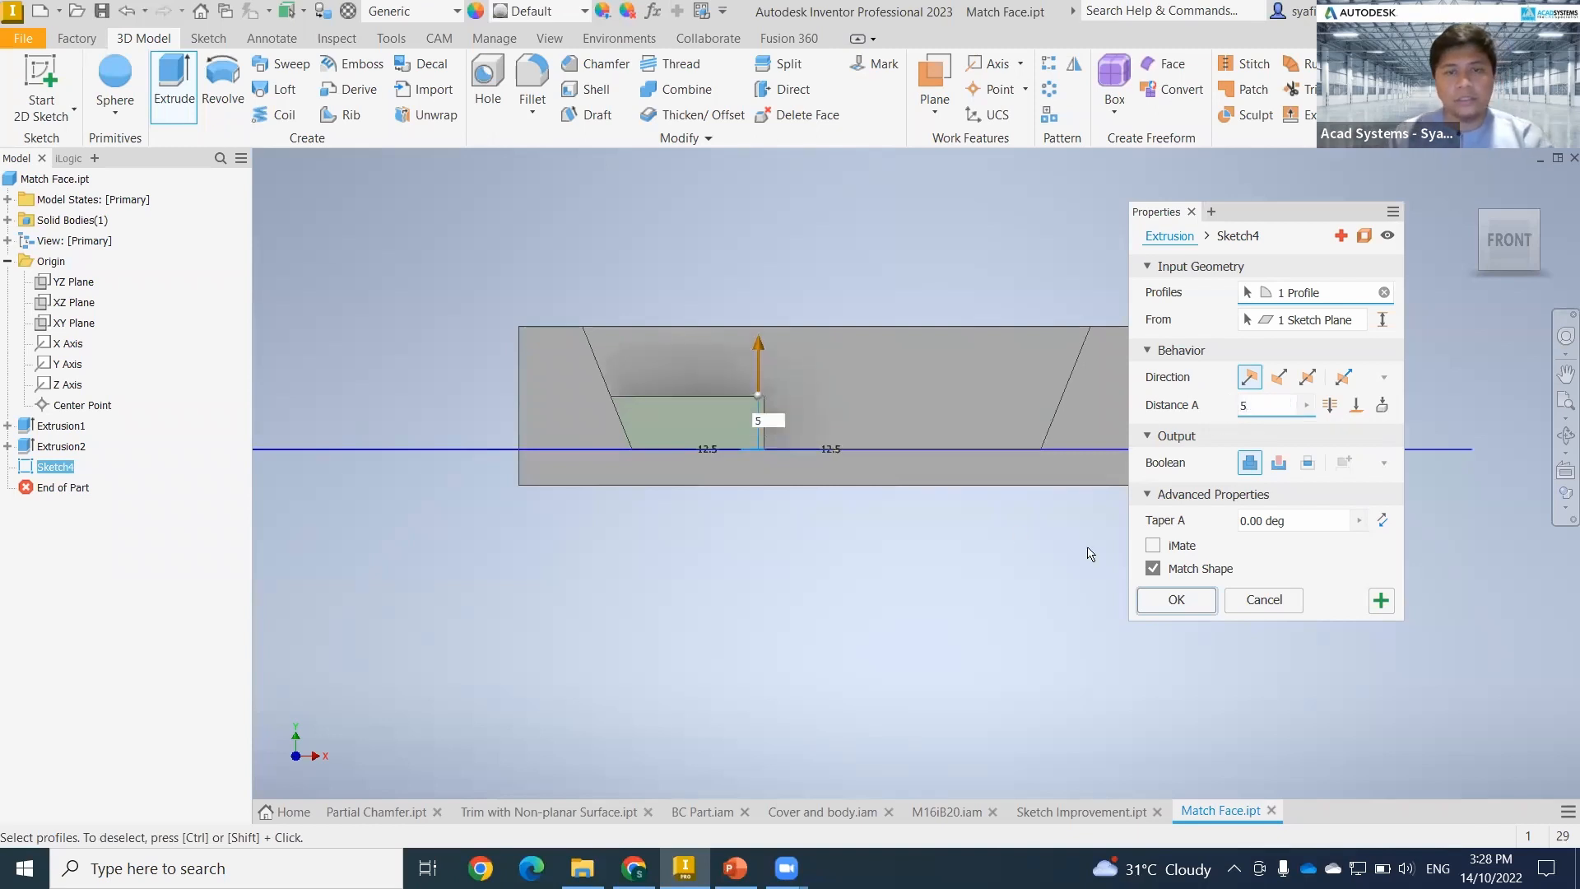
left_click(1163, 599)
mouse_move(920, 600)
middle_mouse_down("shift")
mouse_move(896, 624)
mouse_move(877, 617)
middle_mouse_up("shift")
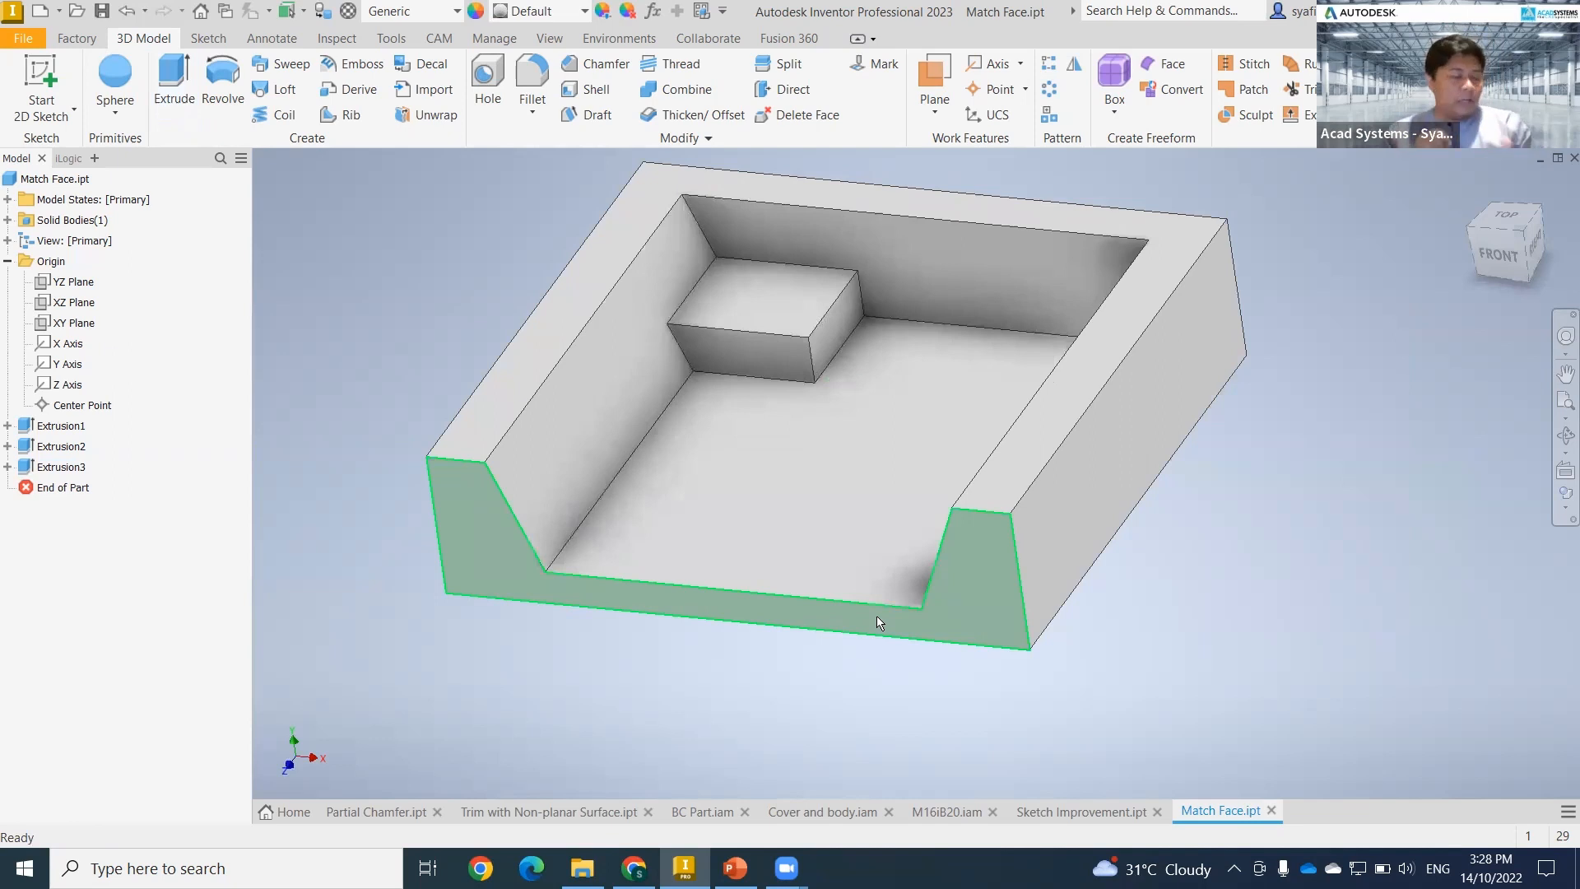
mouse_move(876, 616)
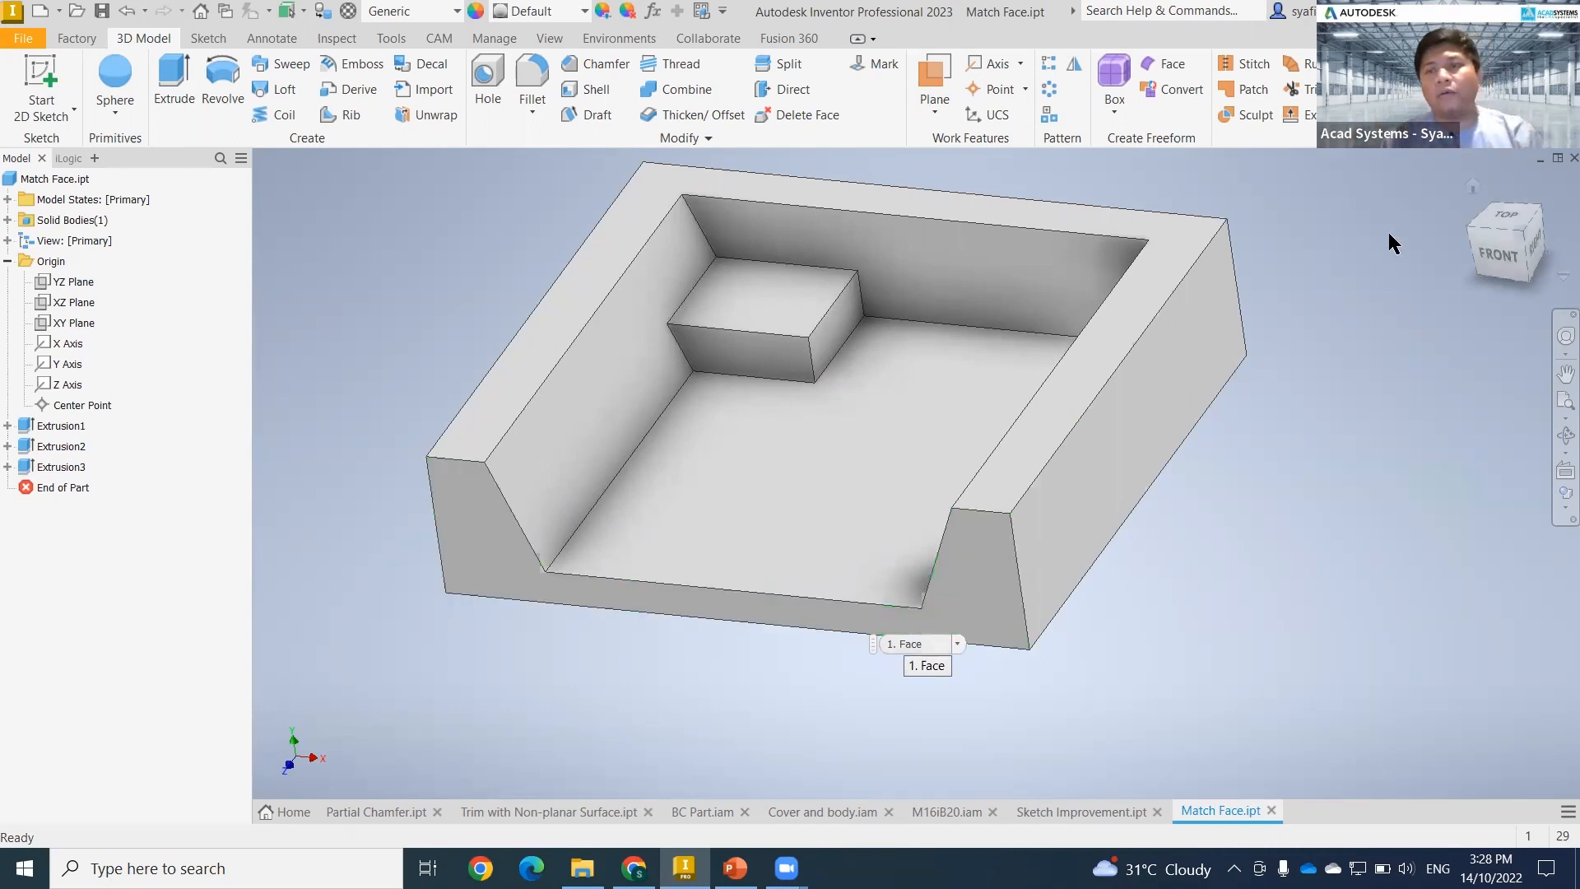
left_click(1514, 237)
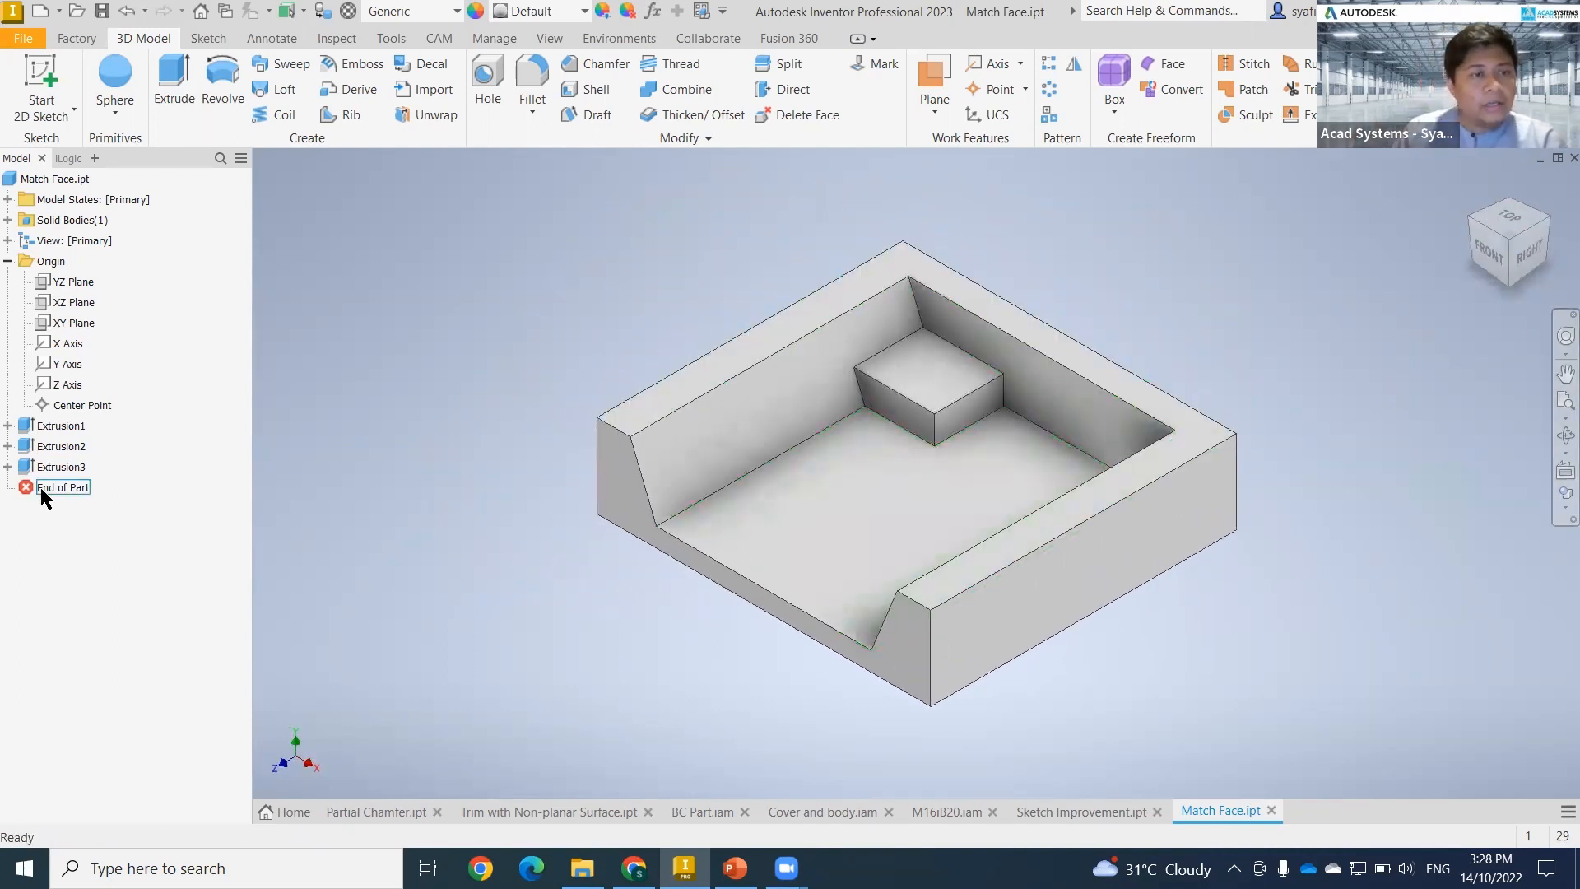
- Undo the Match Shape extrusion and inspect the short open sketch lines on the recess floor
left_click(128, 16)
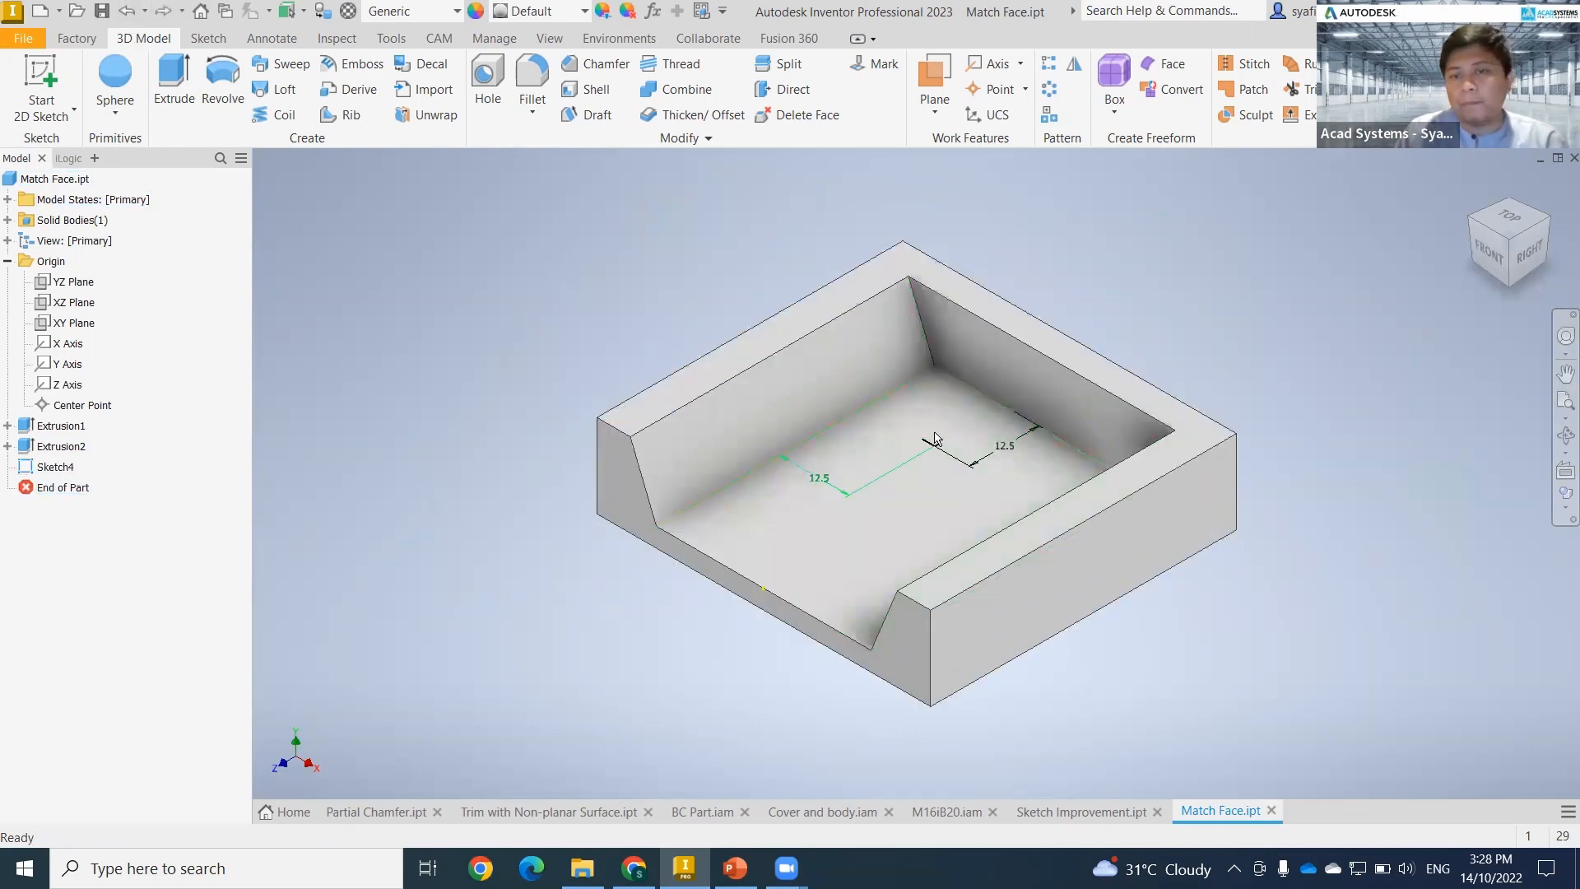
scroll(935, 438, "down", 5)
scroll(903, 469, "up", 10)
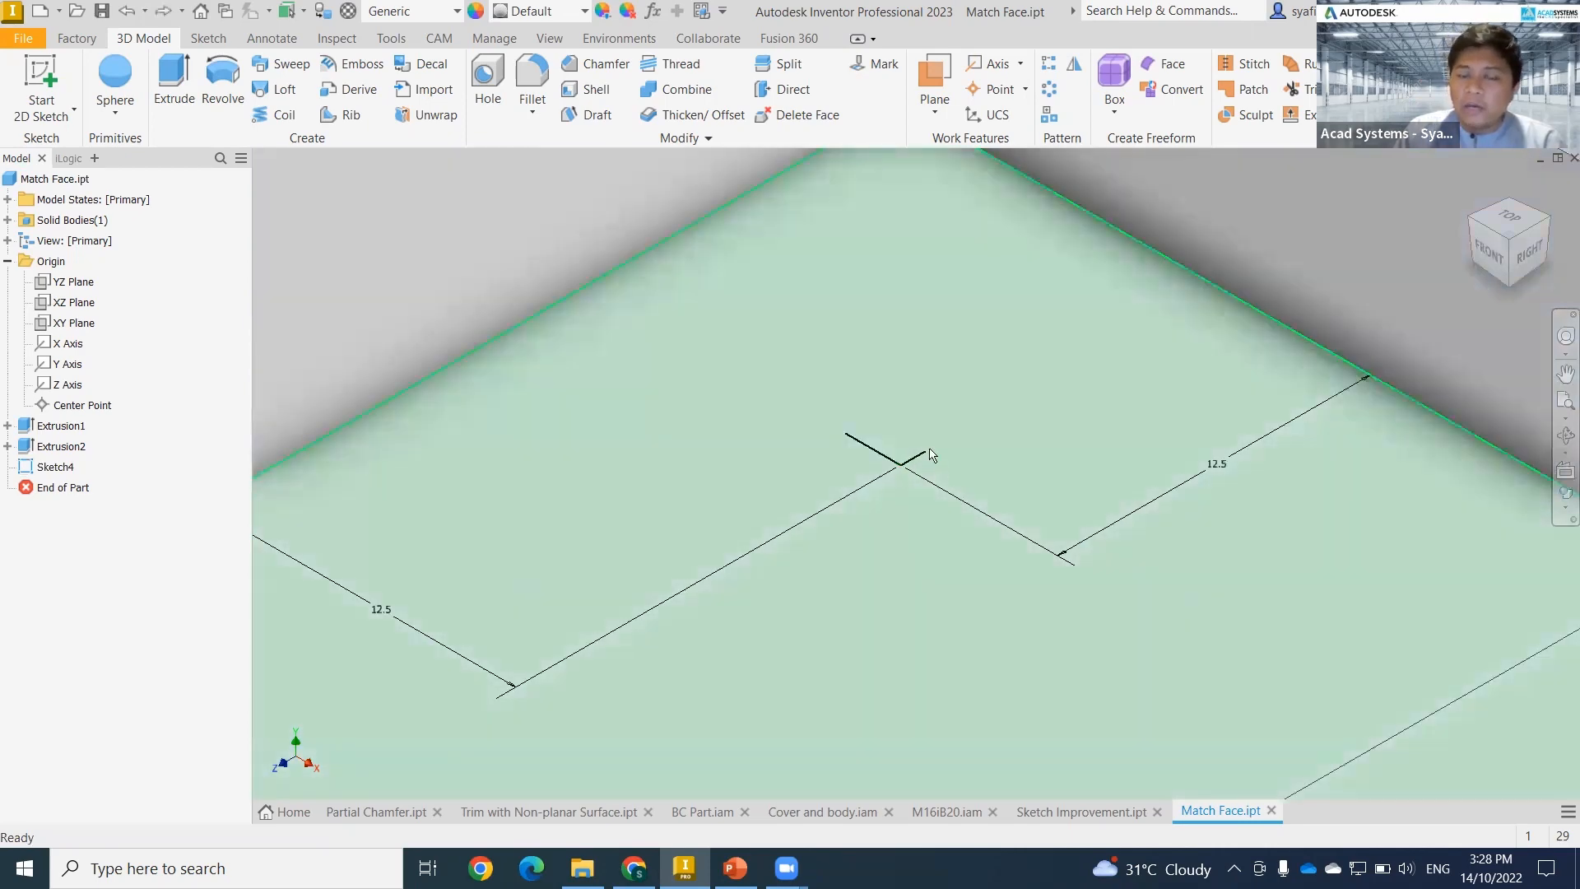
- Show the whole Match Face part again from the isometric home view
key("F2")
key("F6")
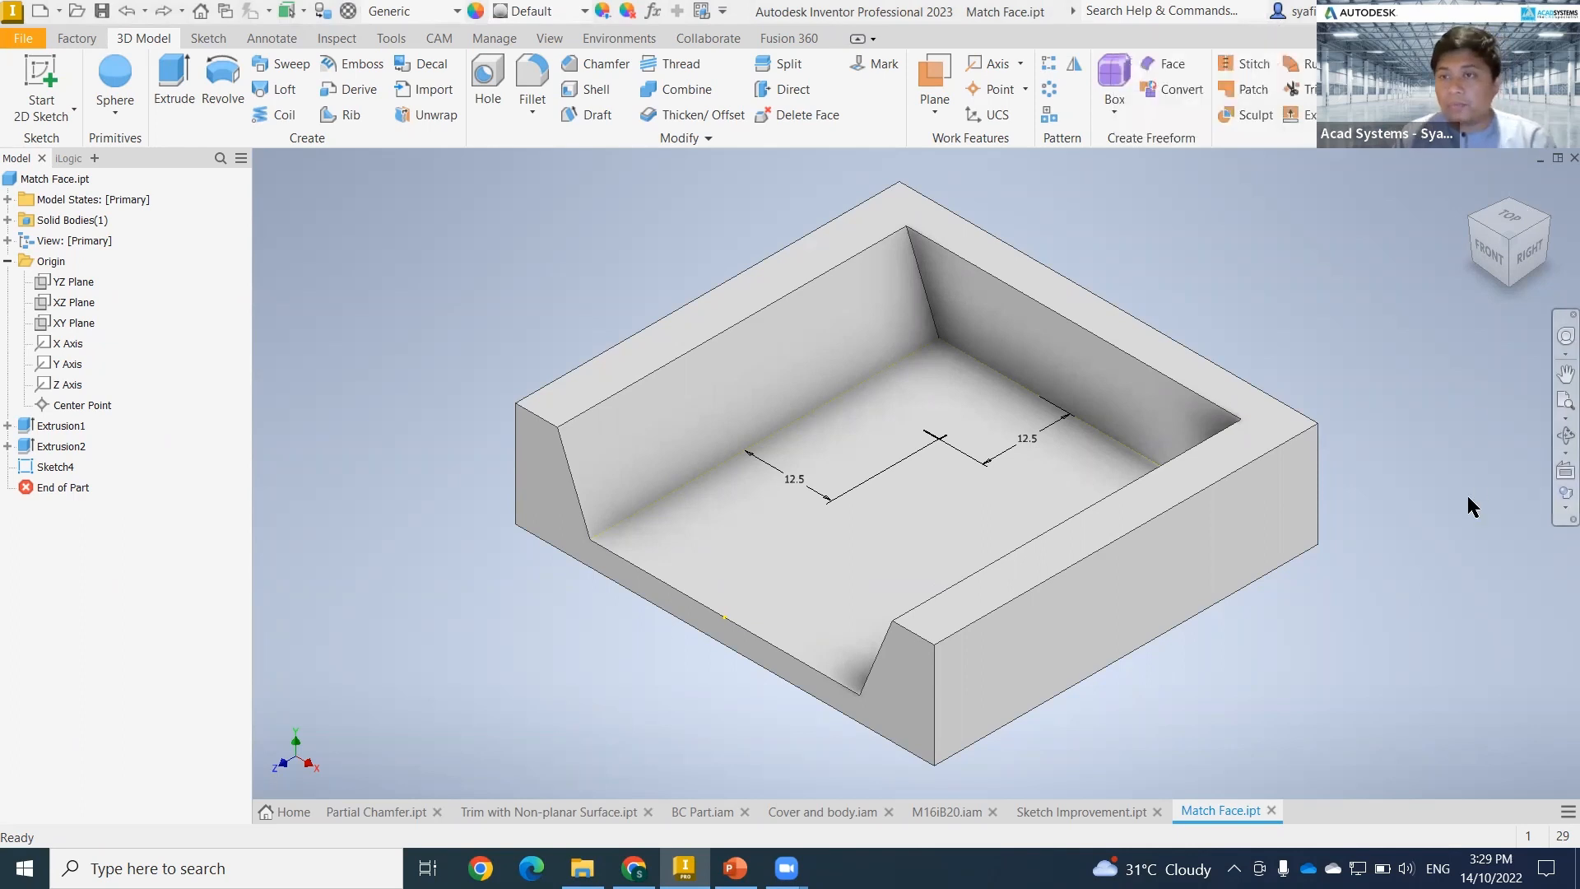
middle_click_drag(1429, 566, 1413, 527)
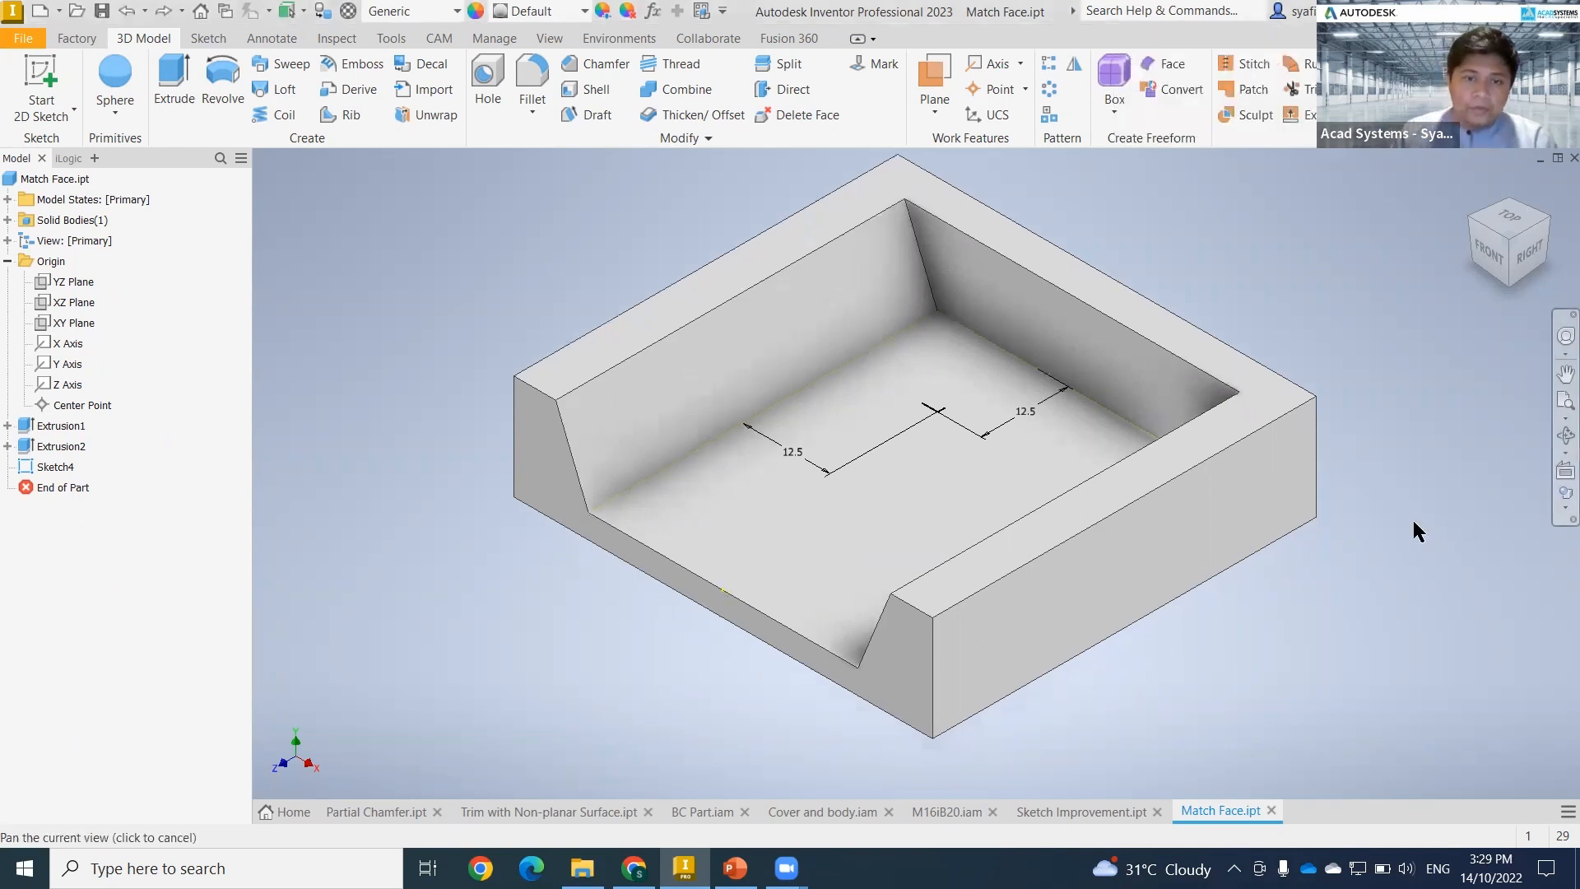
- Switch to Chrome, bring up the Acad Systems home page, and close the Facebook live video page
left_click(633, 869)
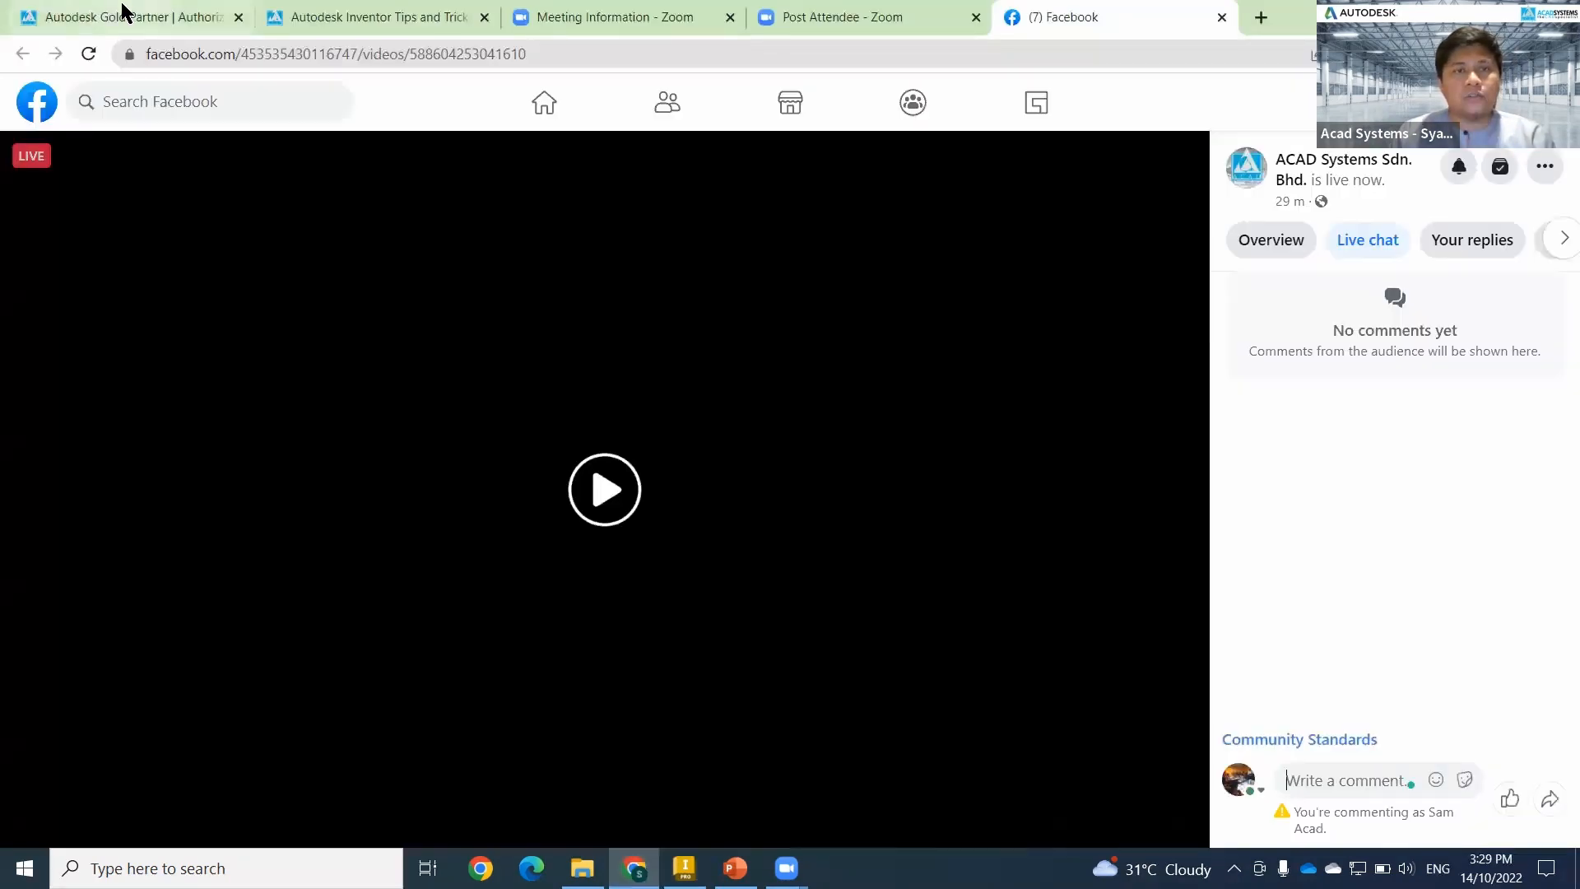
left_click(123, 12)
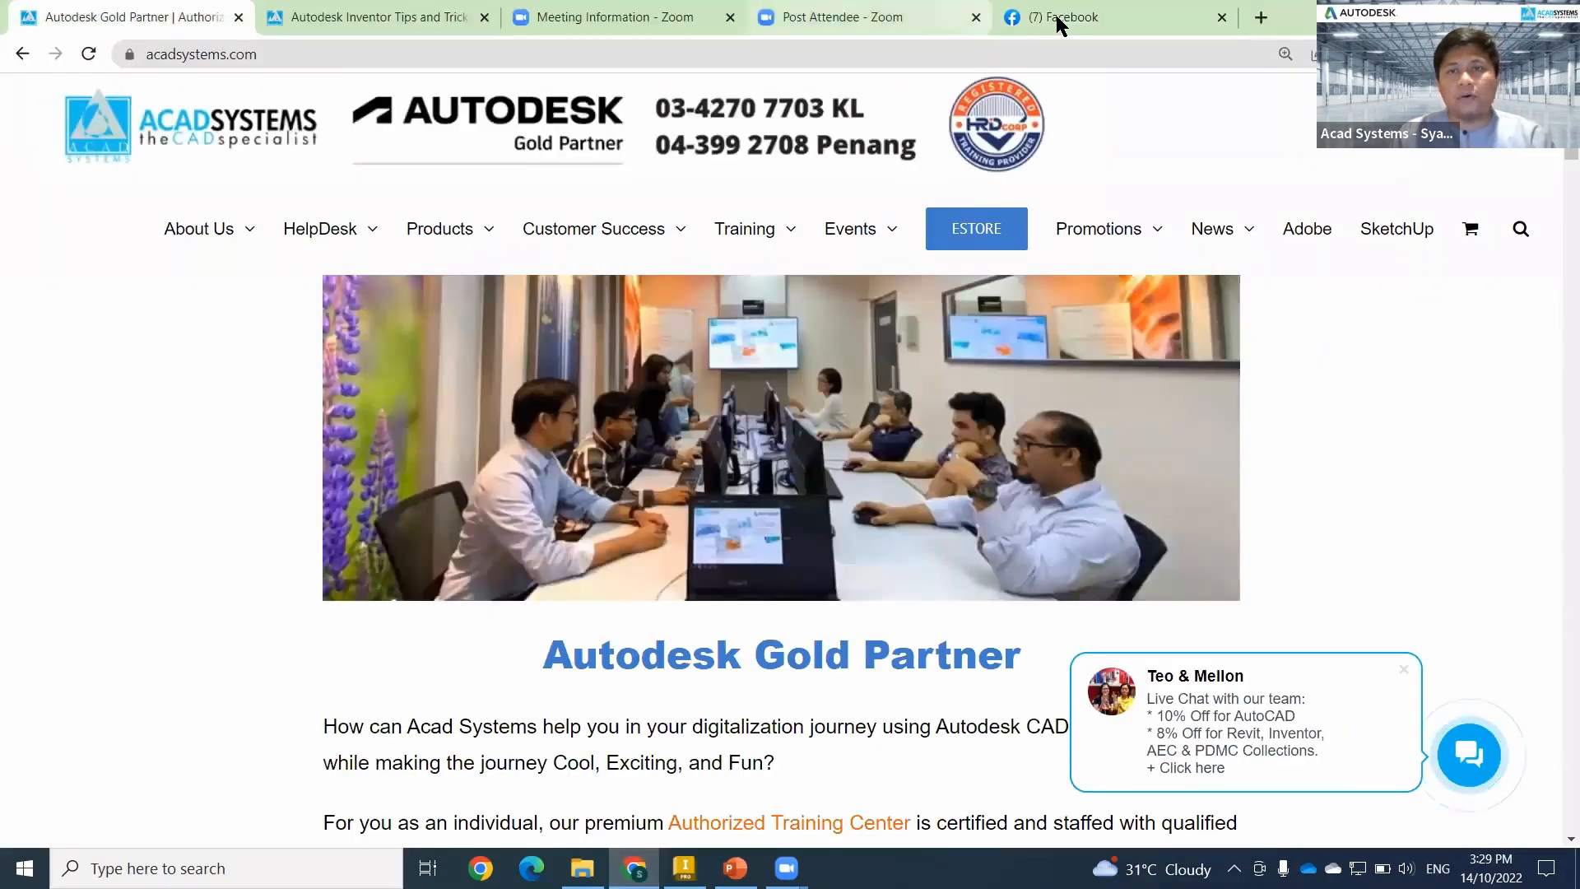
middle_click(1079, 18)
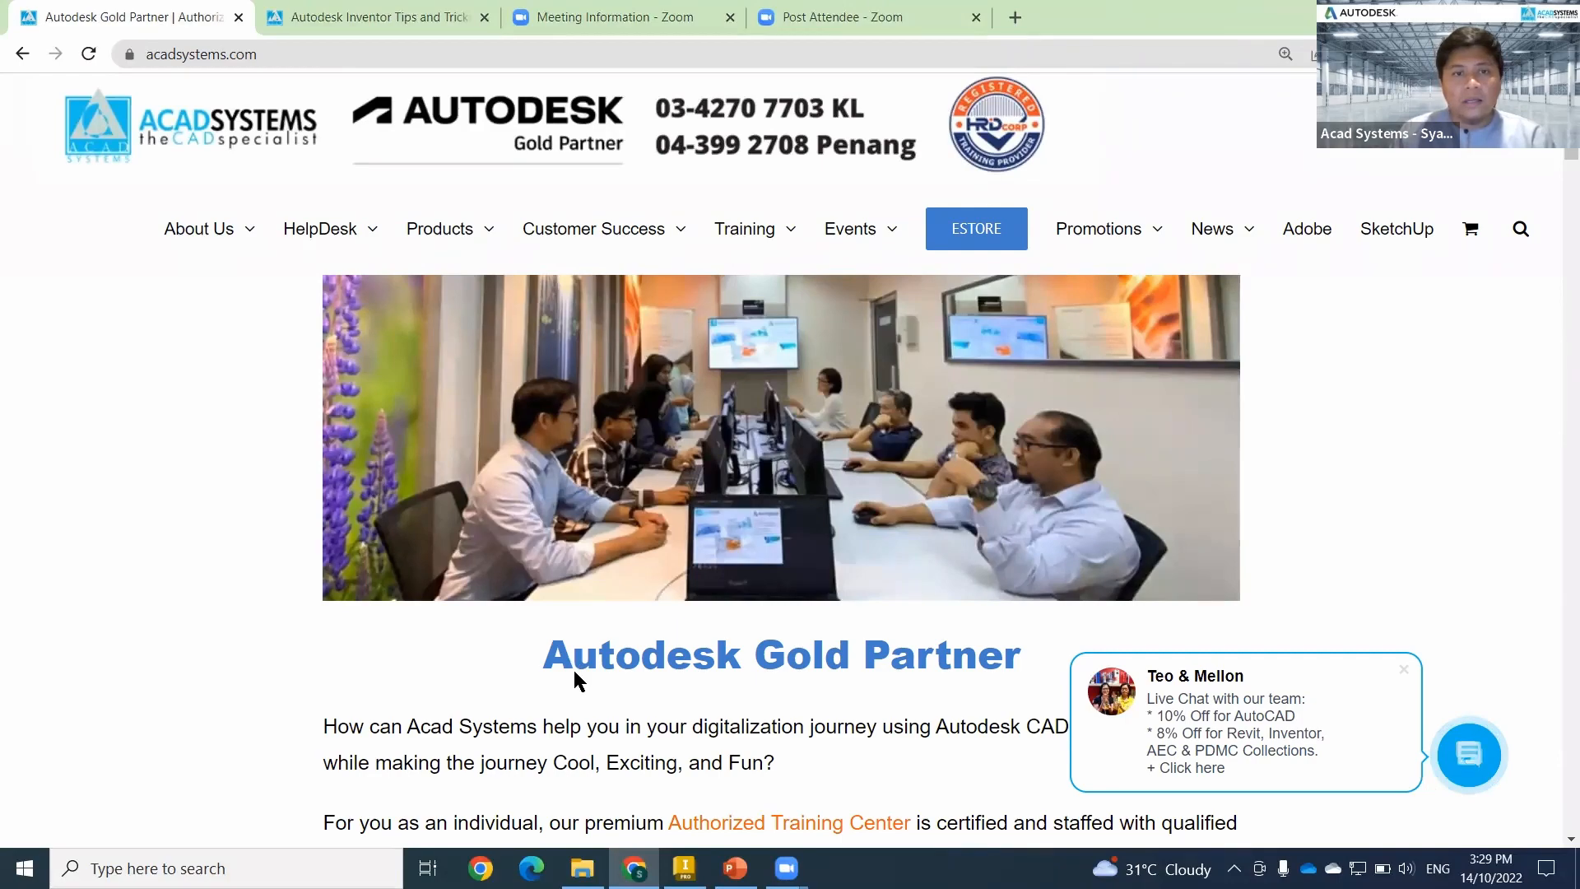
- Look through the home page's promotions and news down to the Latest Autodesk Online Lessons, Workshops, Webinars section
scroll(28, 403, "down", 4)
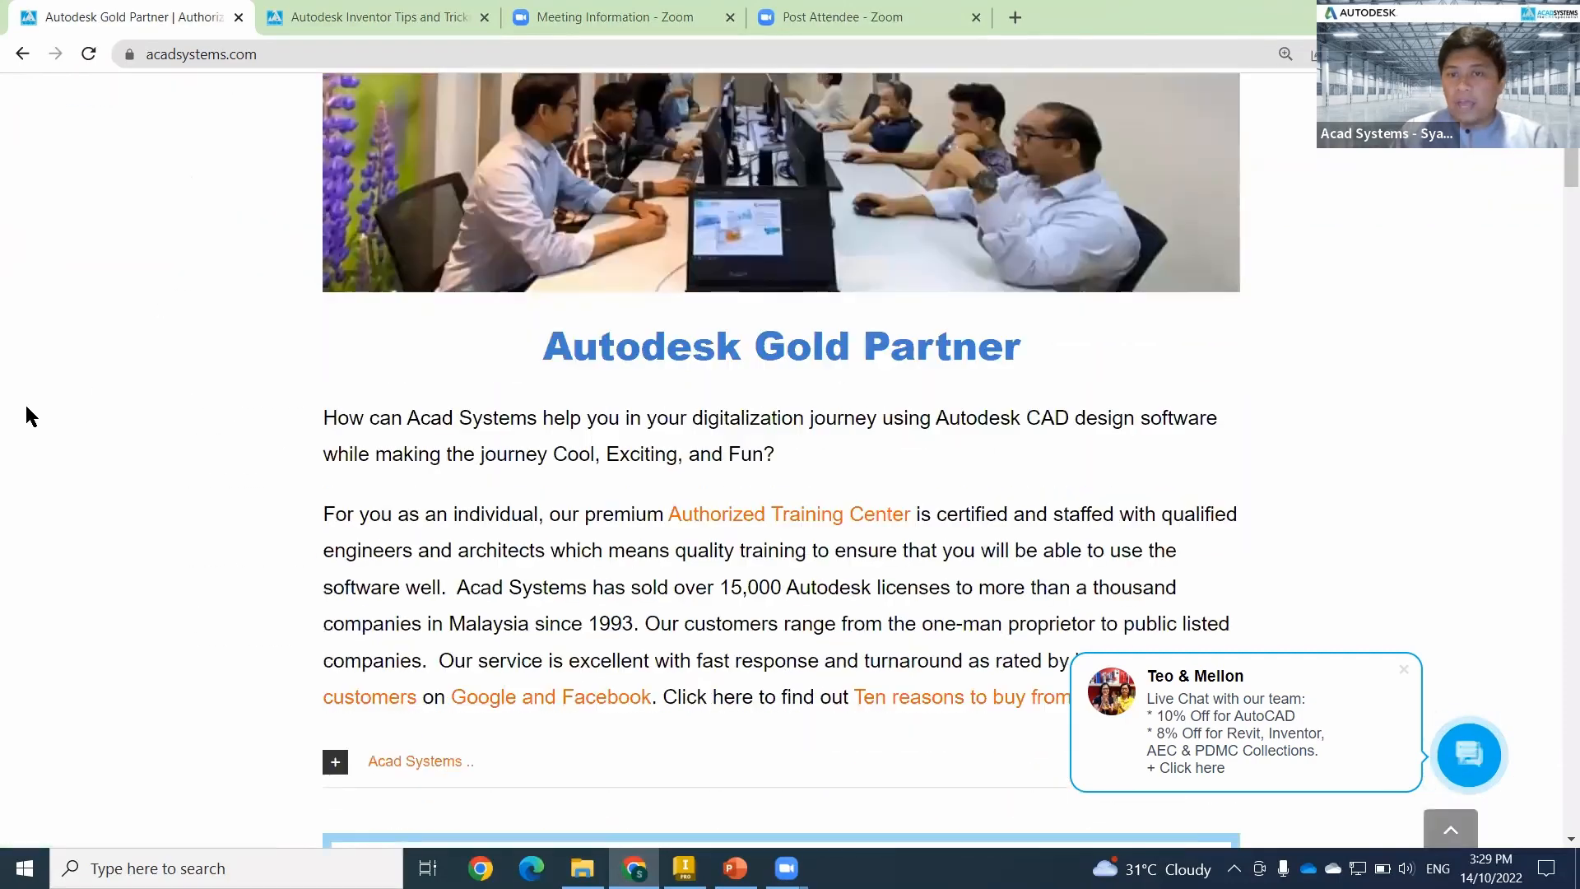
scroll(29, 412, "down", 10)
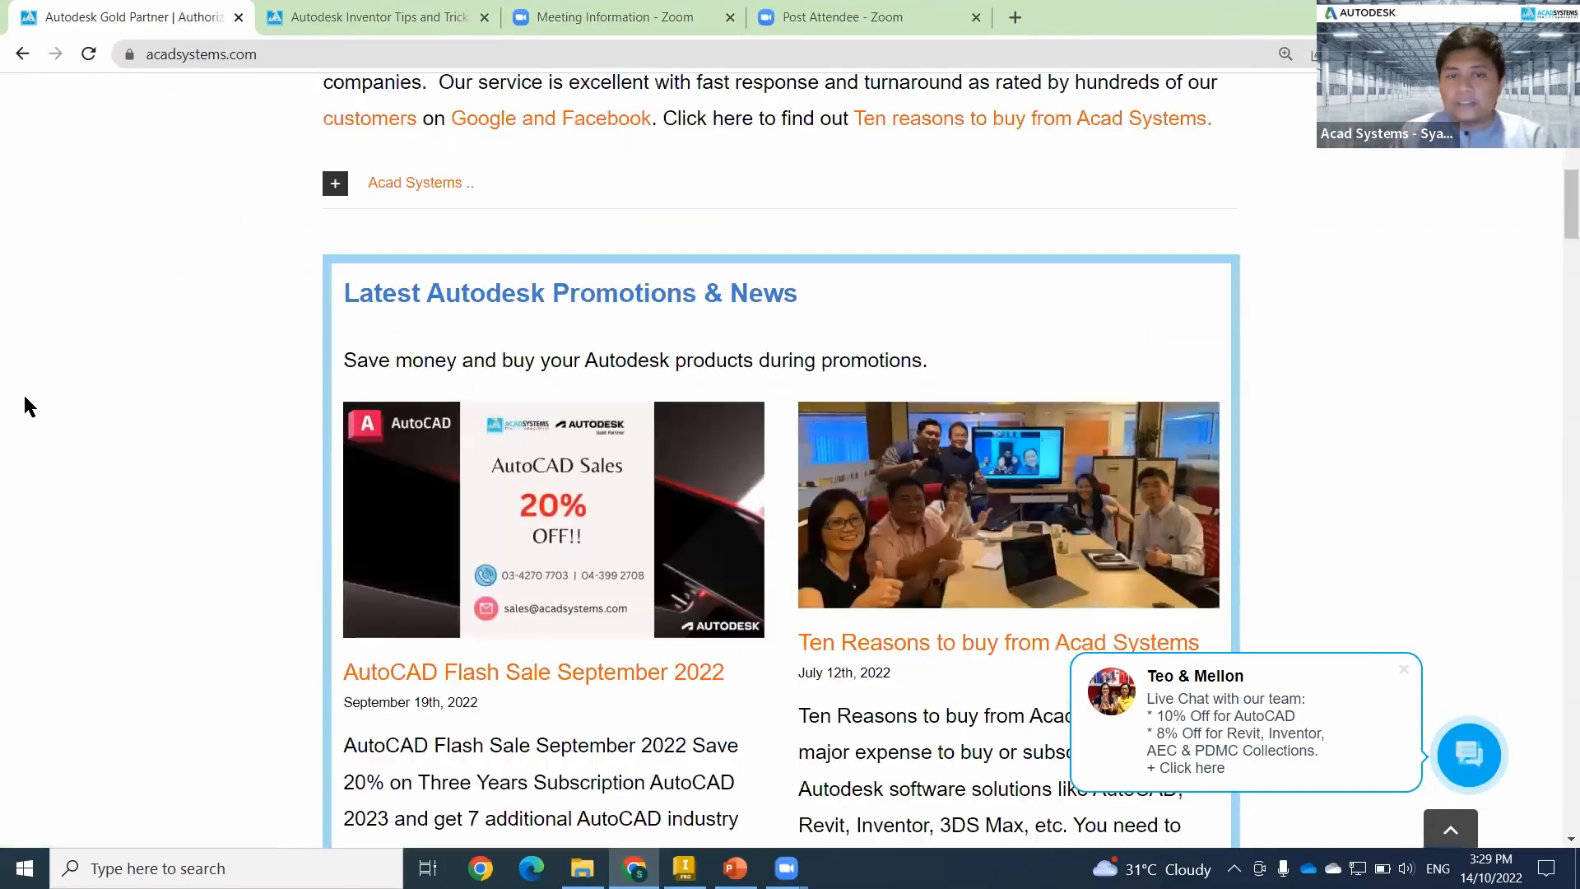
scroll(29, 405, "down", 15)
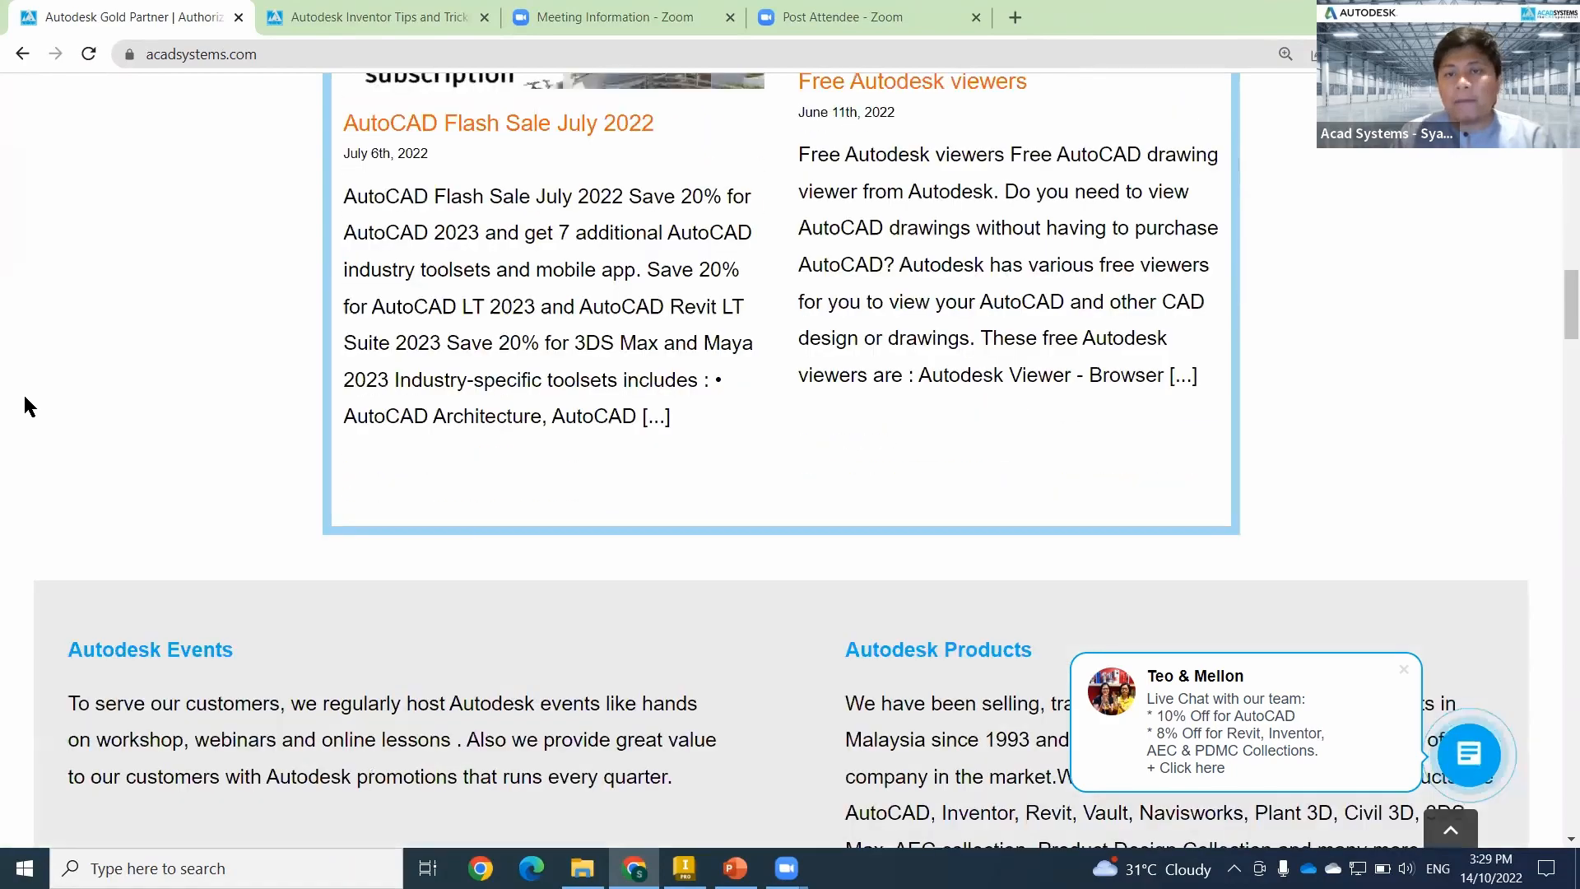
scroll(29, 406, "down", 19)
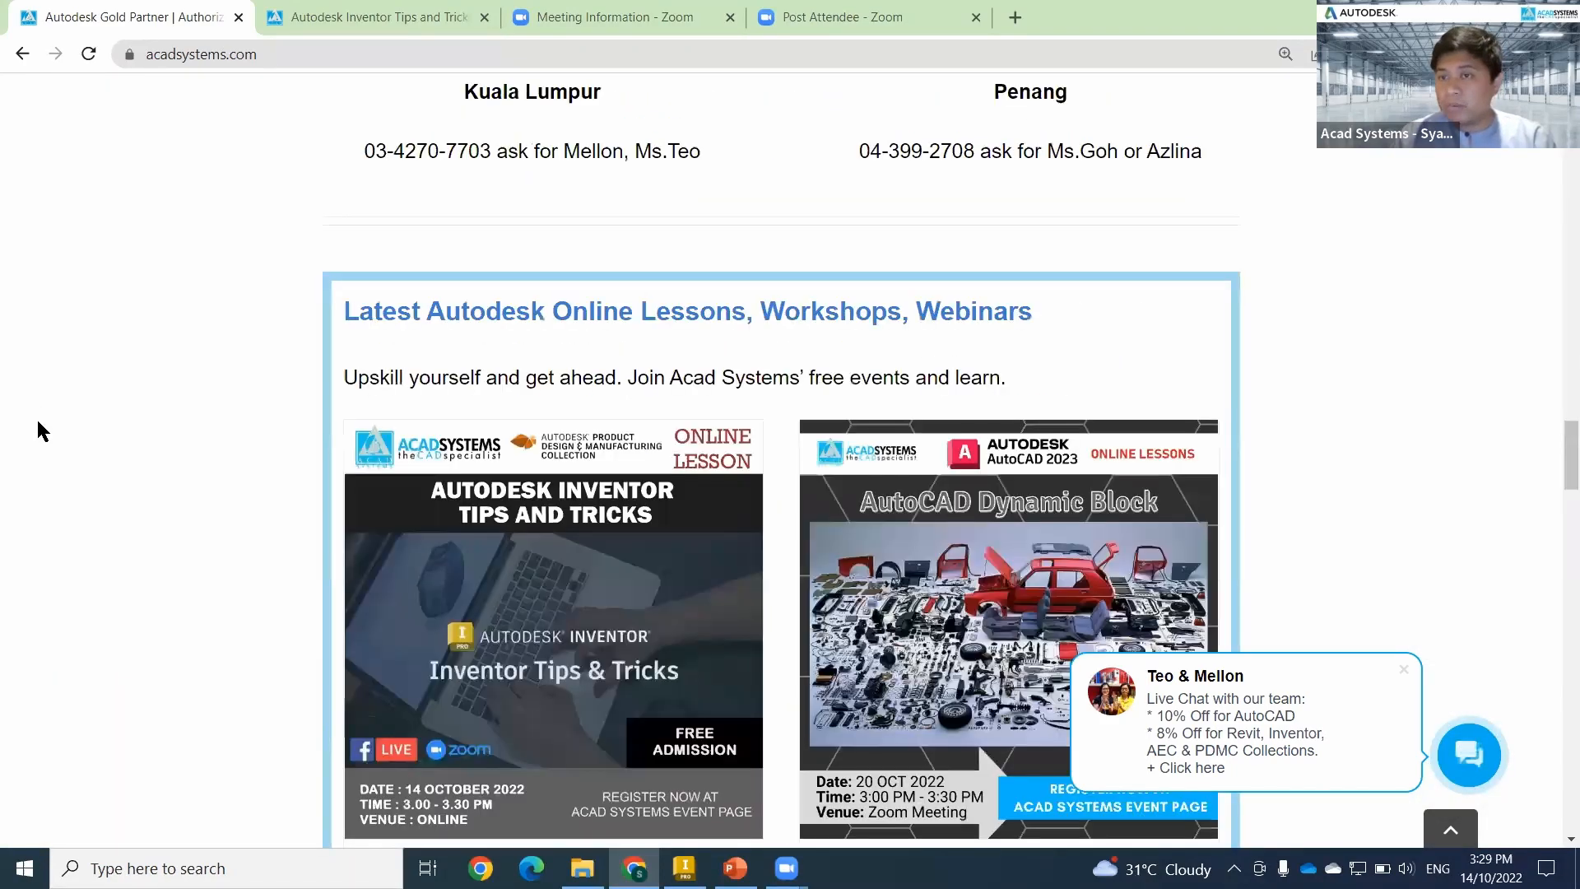
- Examine the online lesson listings for Autodesk Inventor Tips and Tricks, AutoCAD Dynamic Block, and Intersection in Infraworks
scroll(37, 422, "down", 4)
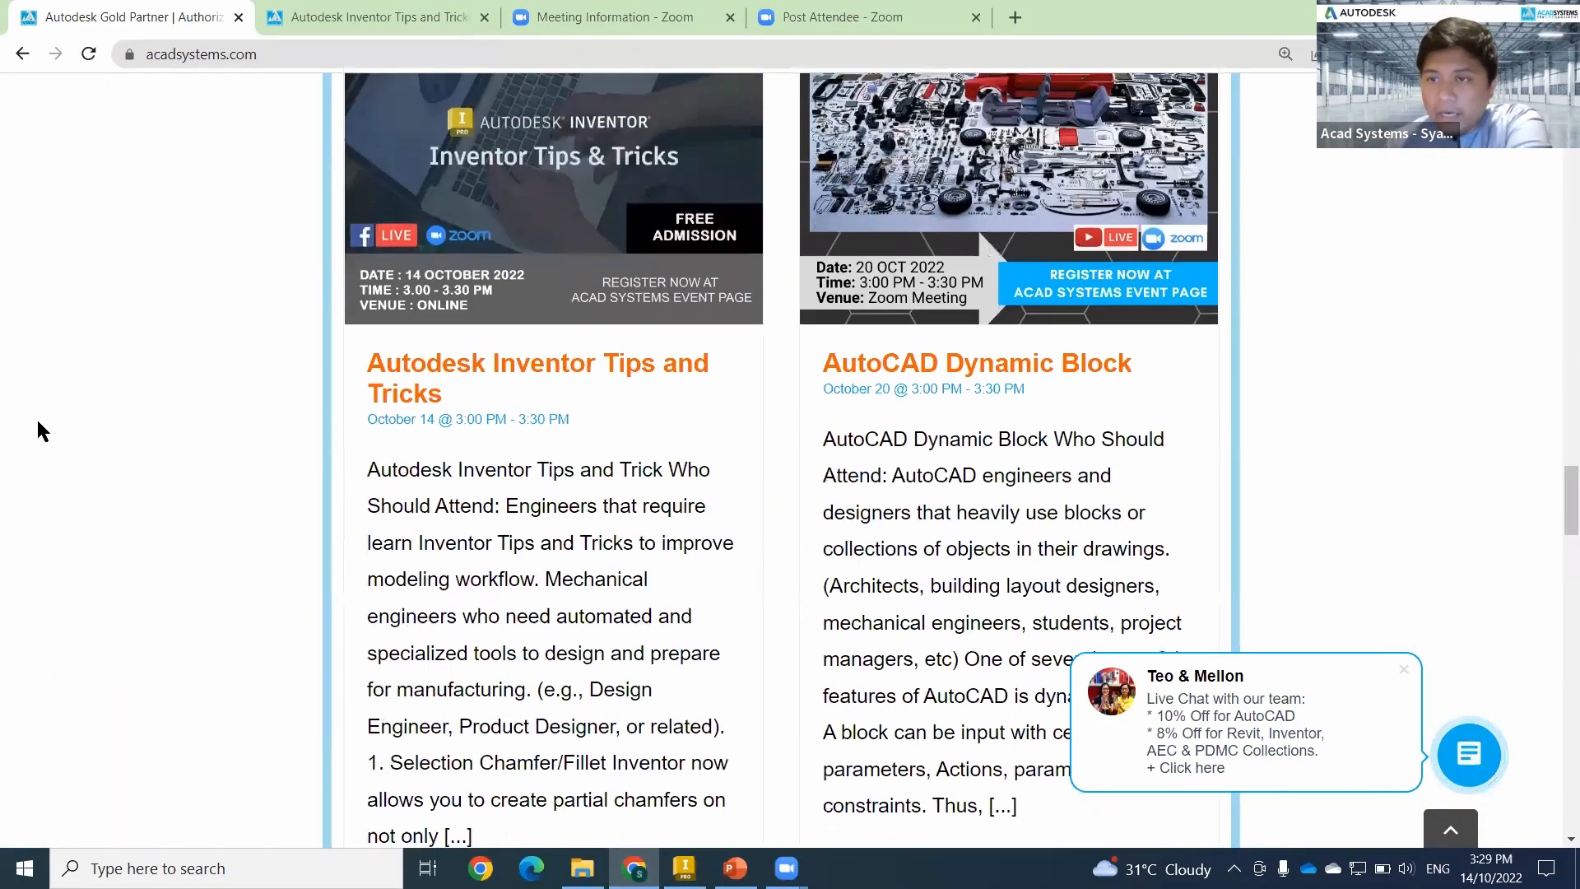
scroll(38, 422, "up", 3)
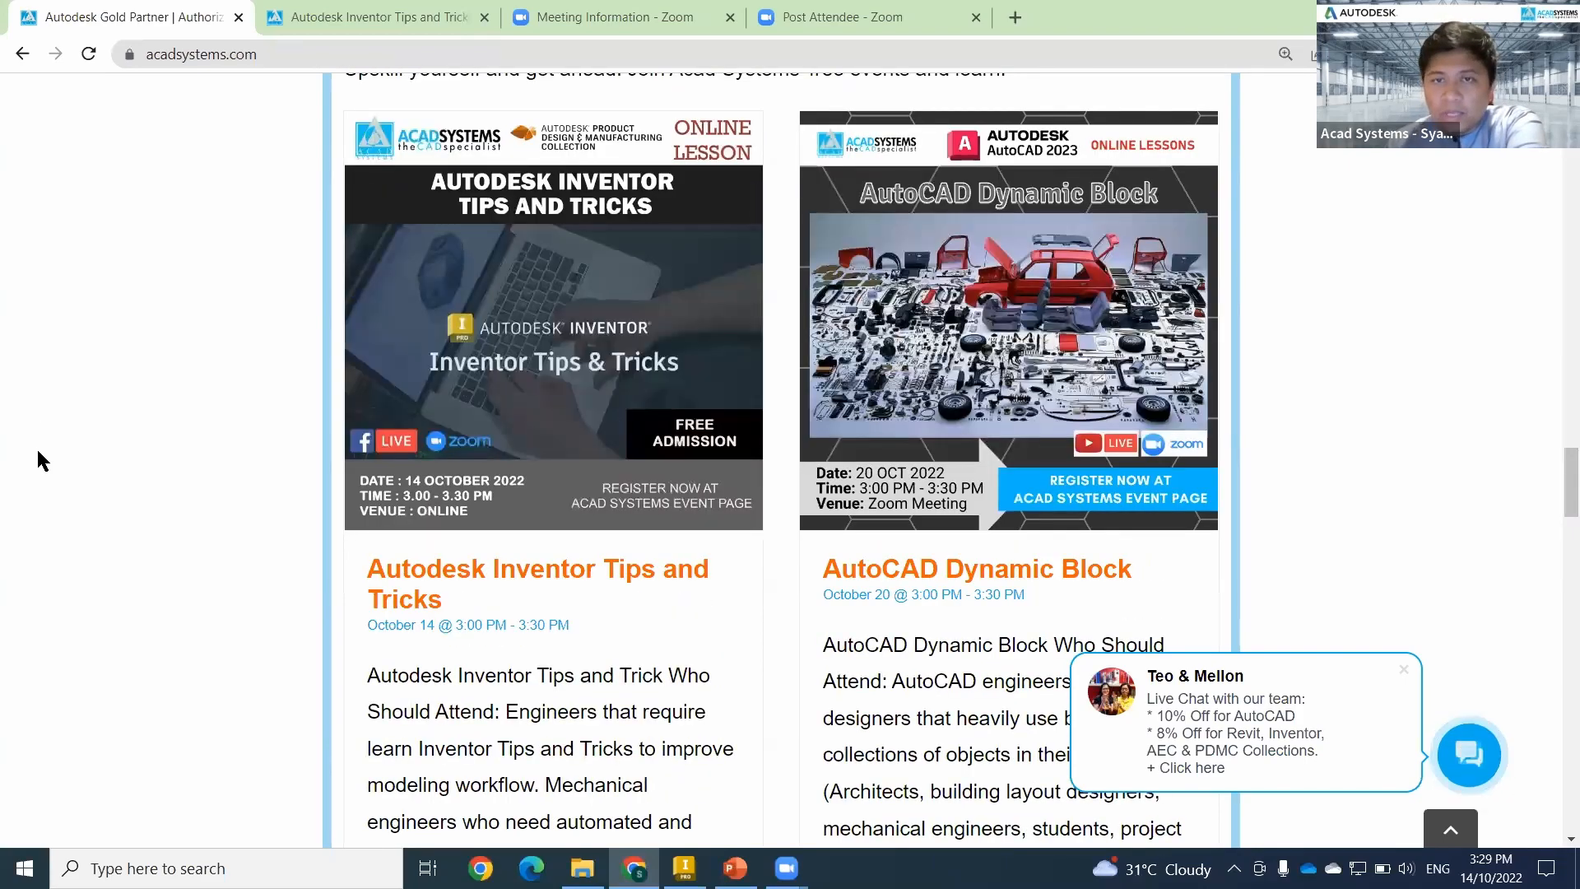
scroll(53, 501, "up", 1)
scroll(929, 576, "down", 2)
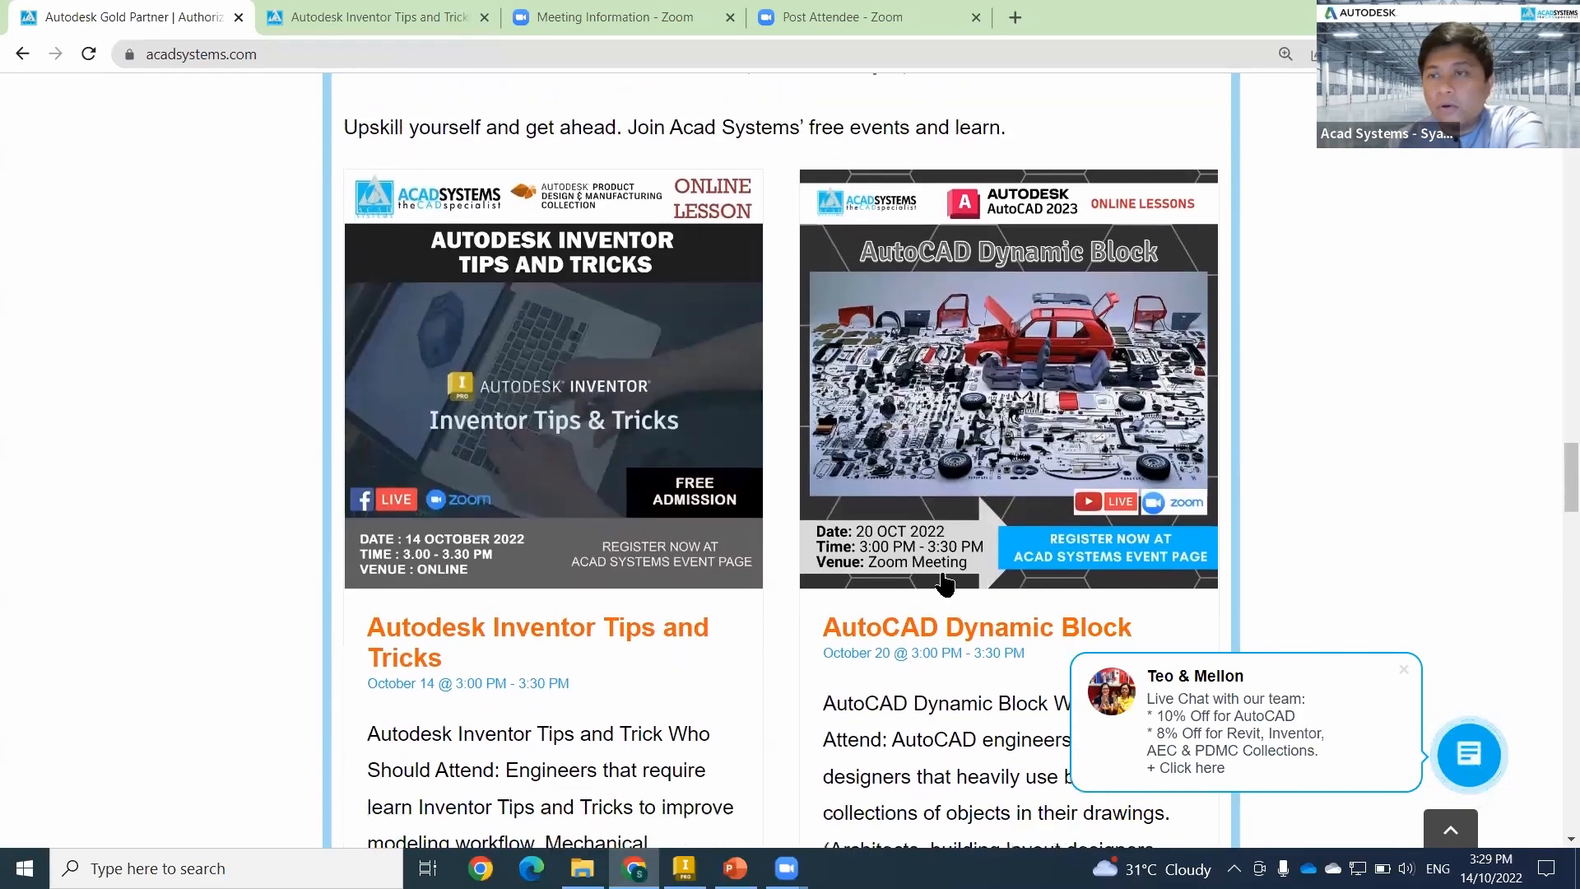
scroll(906, 580, "up", 1)
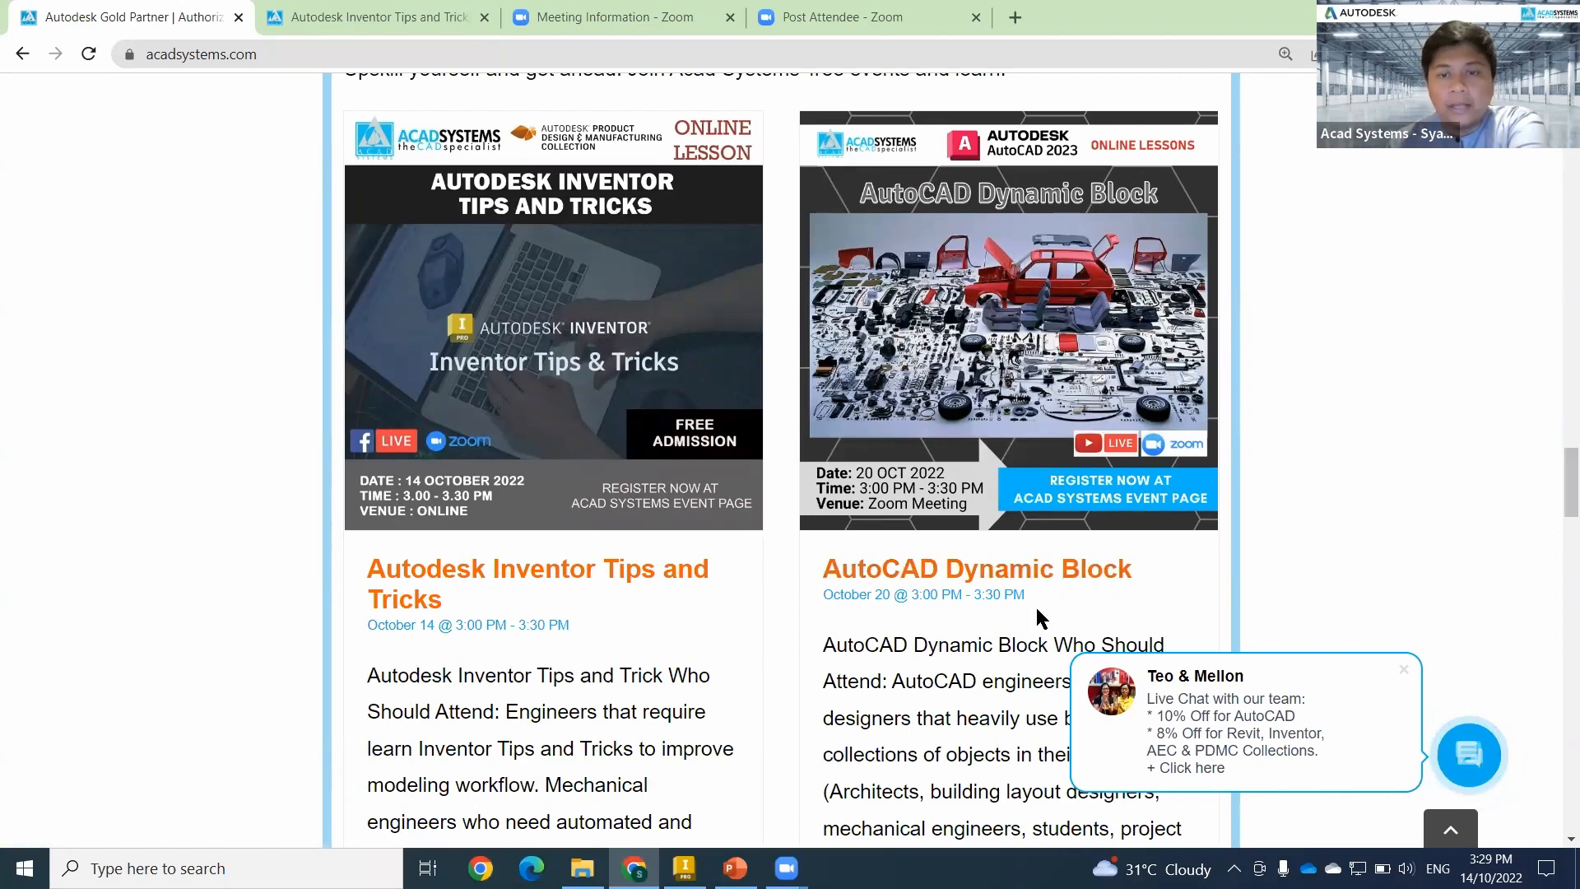
scroll(1039, 599, "down", 3)
scroll(1043, 594, "down", 6)
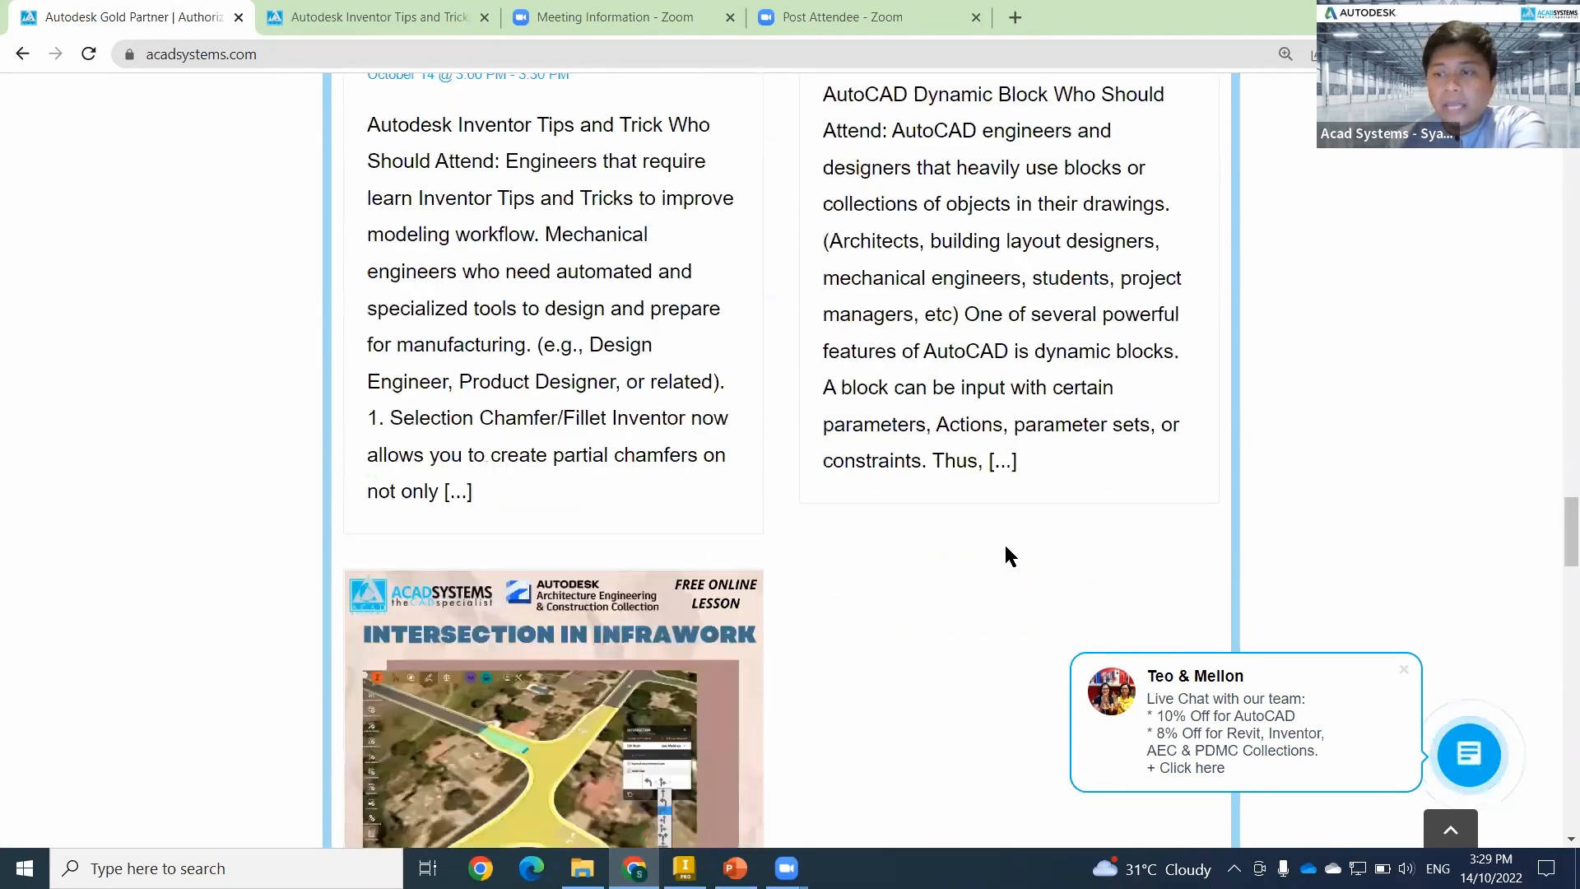
scroll(783, 418, "down", 4)
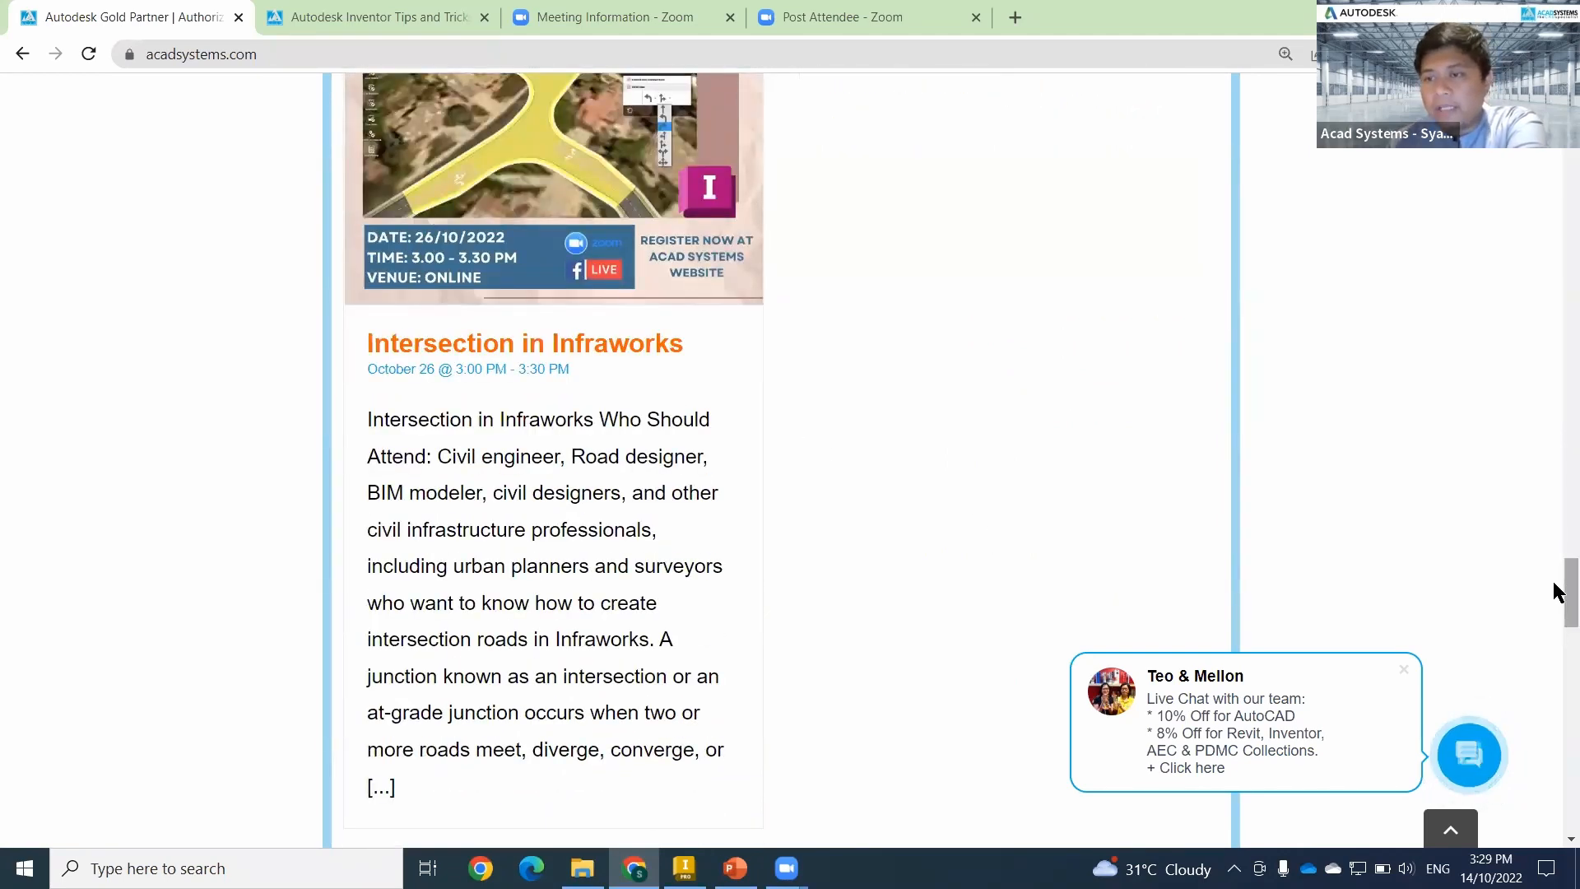
- Return to the start of the home page and open the Hands on Workshop Request page from the training options
scroll(1559, 186, "up", 20)
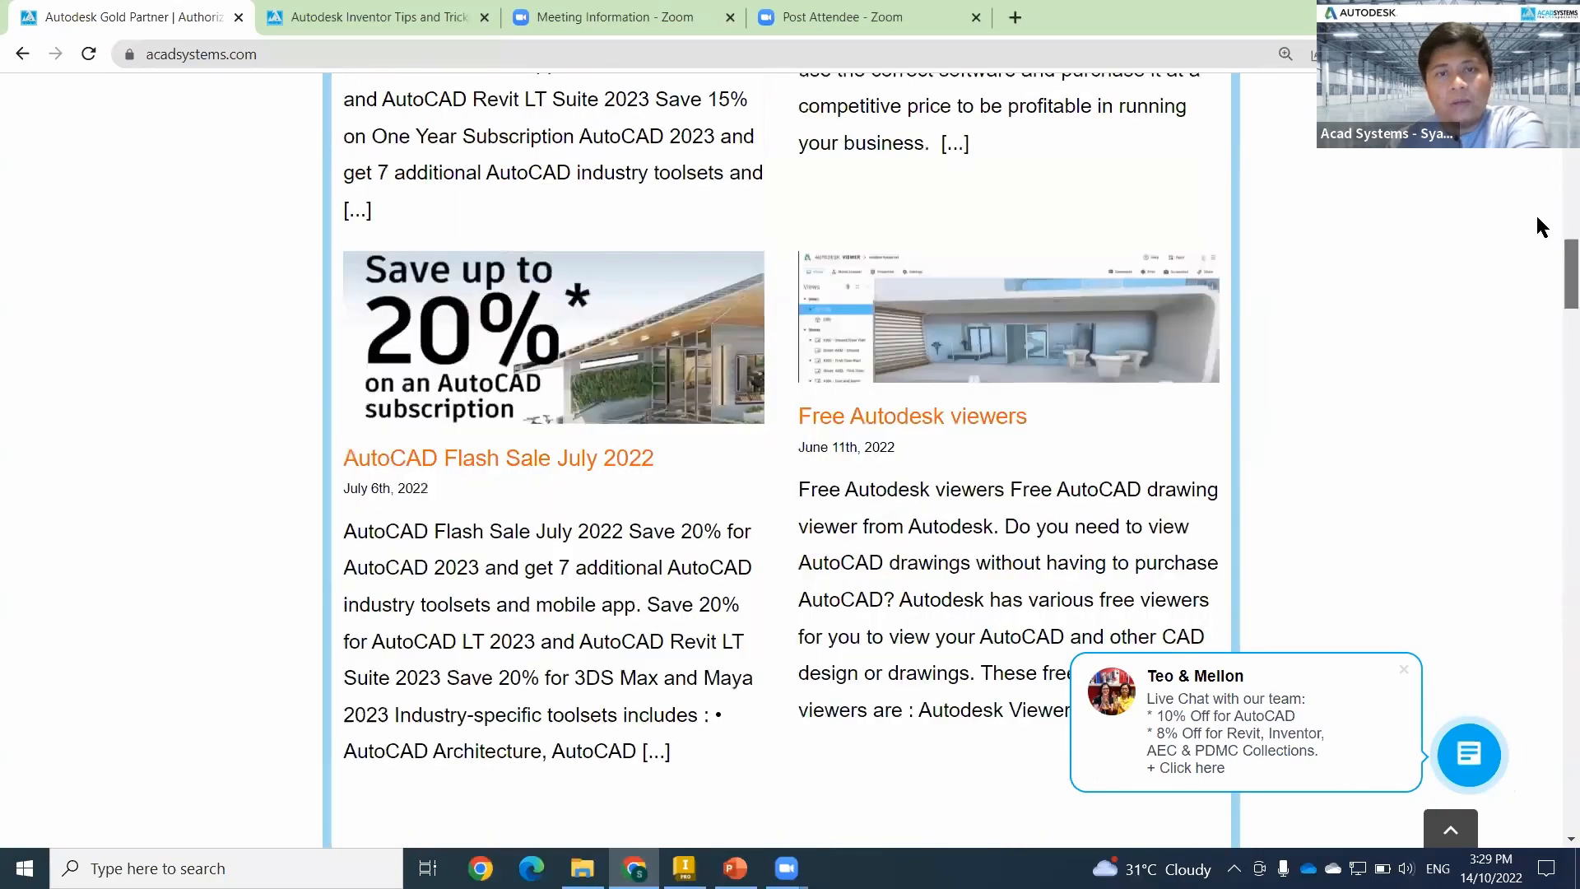
scroll(399, 284, "up", 6)
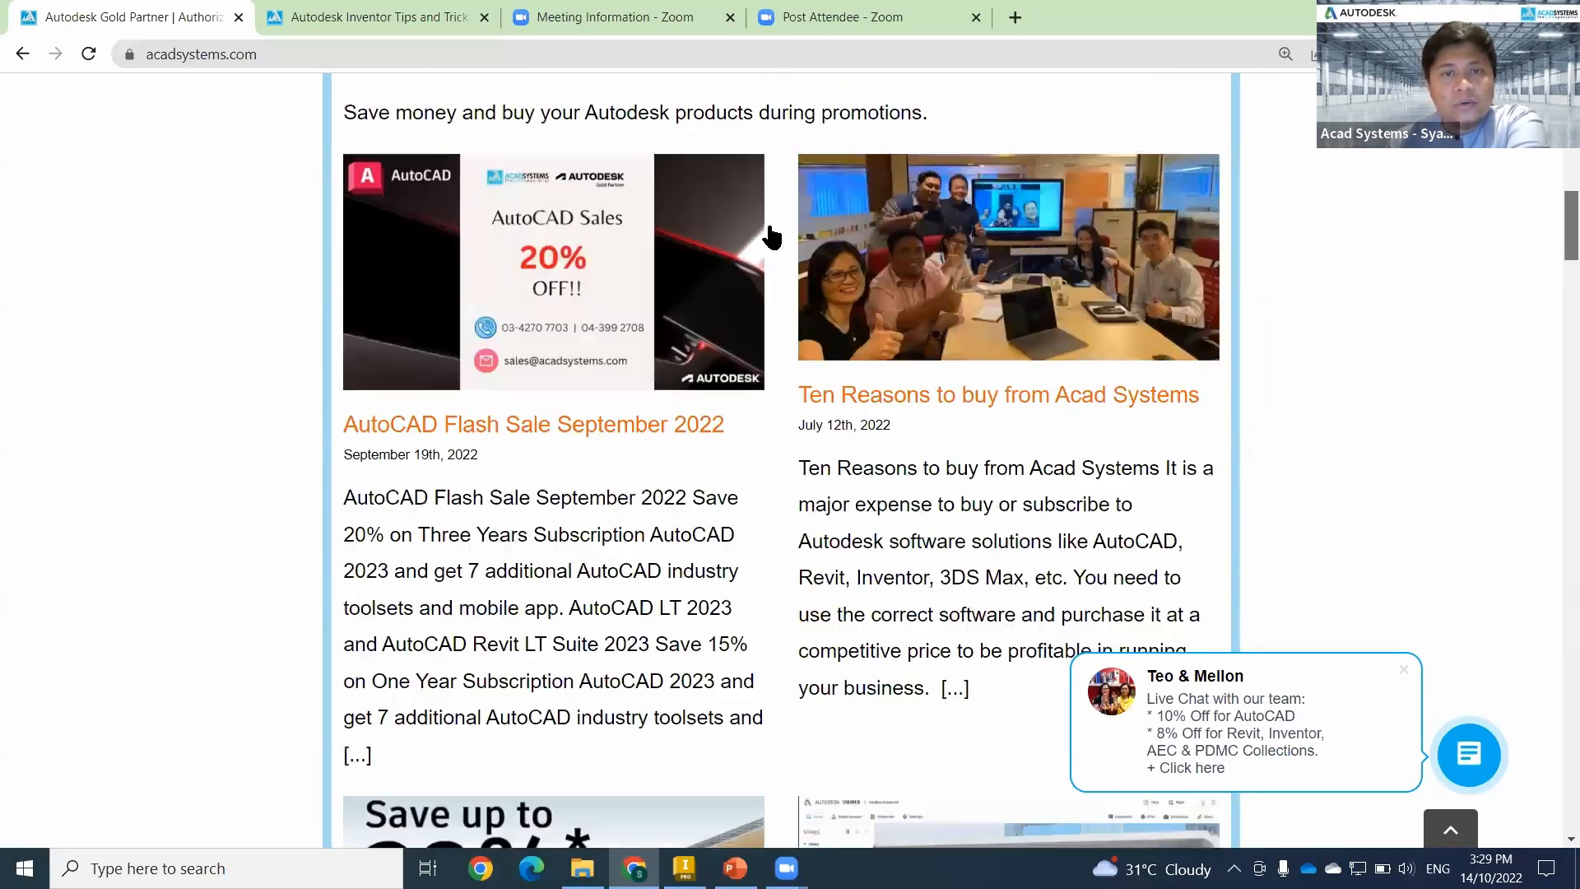
scroll(790, 402, "up", 10)
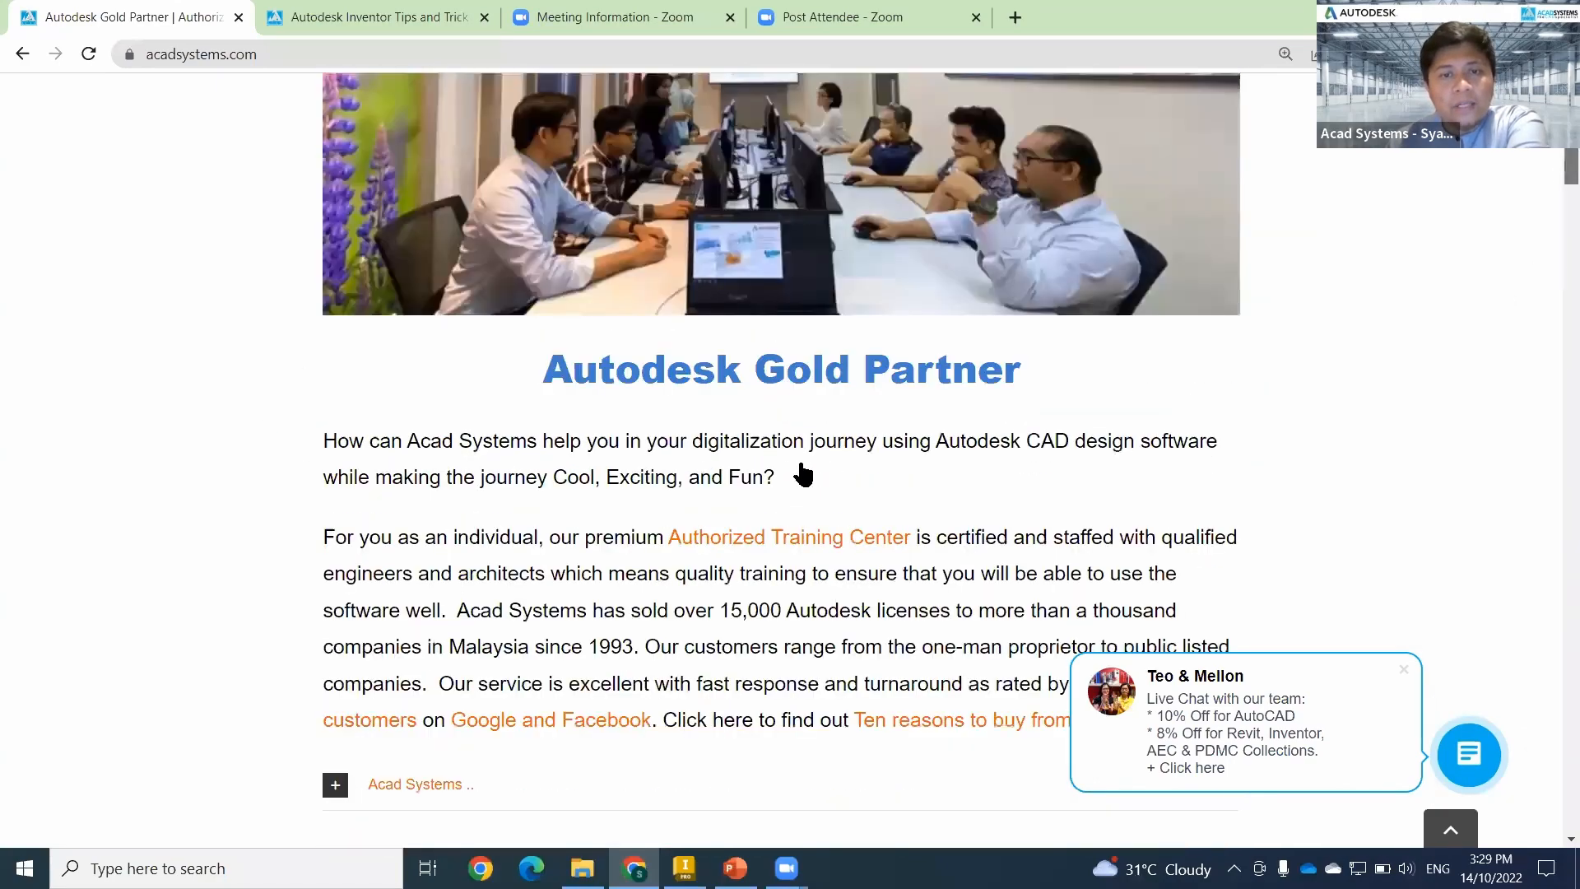
scroll(797, 474, "up", 3)
scroll(798, 479, "up", 1)
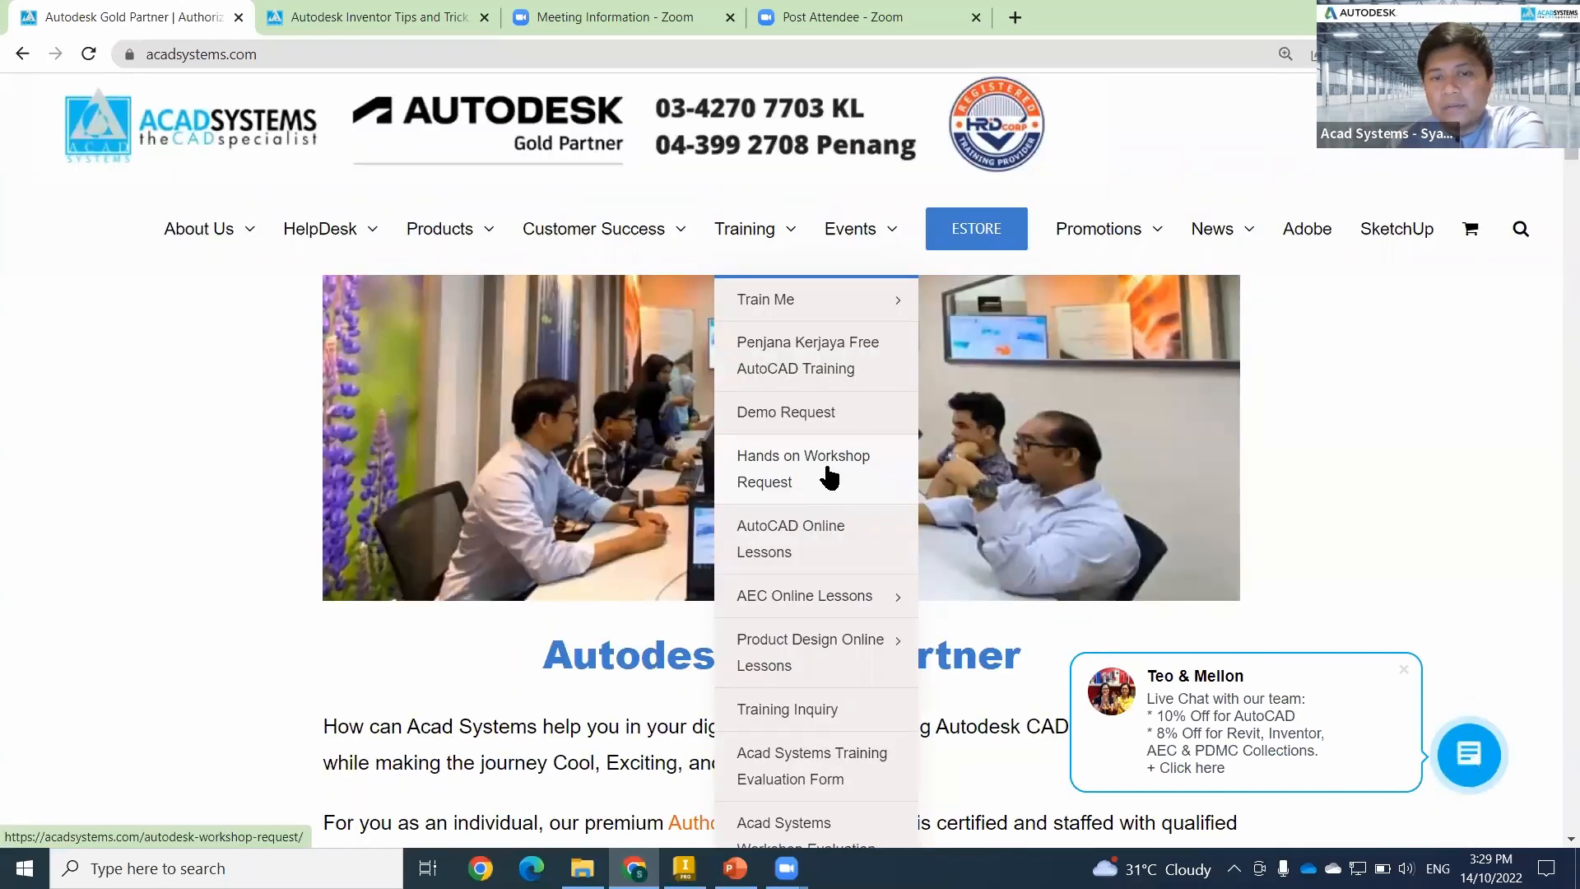
left_click(827, 471)
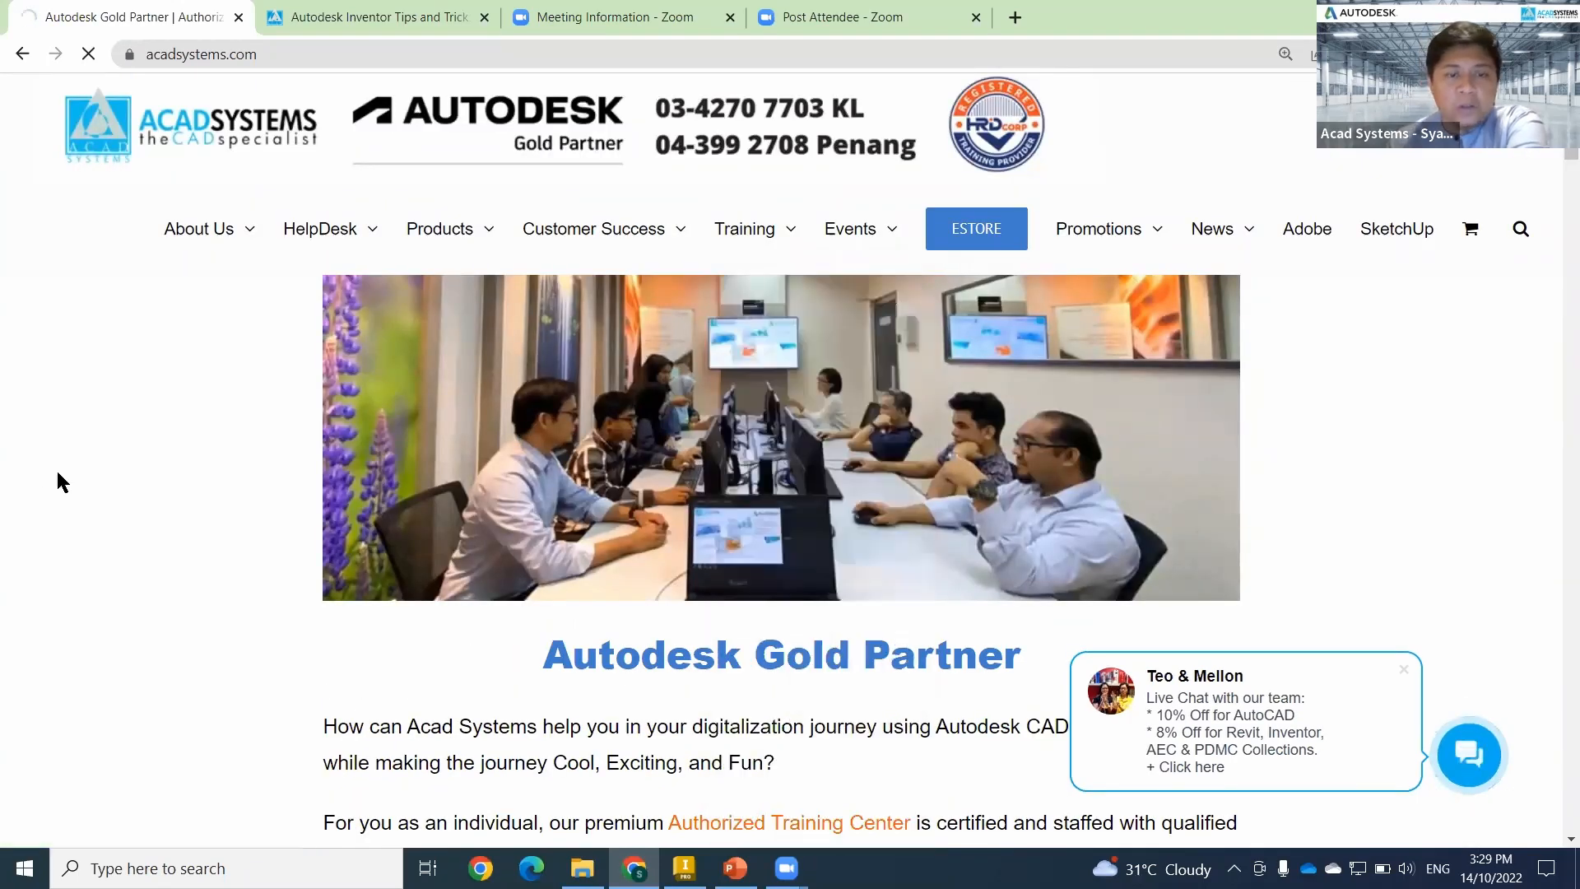
- Look through the Autodesk Workshop Request form, from the contact fields and software choices to the remarks and submit area
scroll(64, 478, "down", 3)
scroll(64, 491, "down", 3)
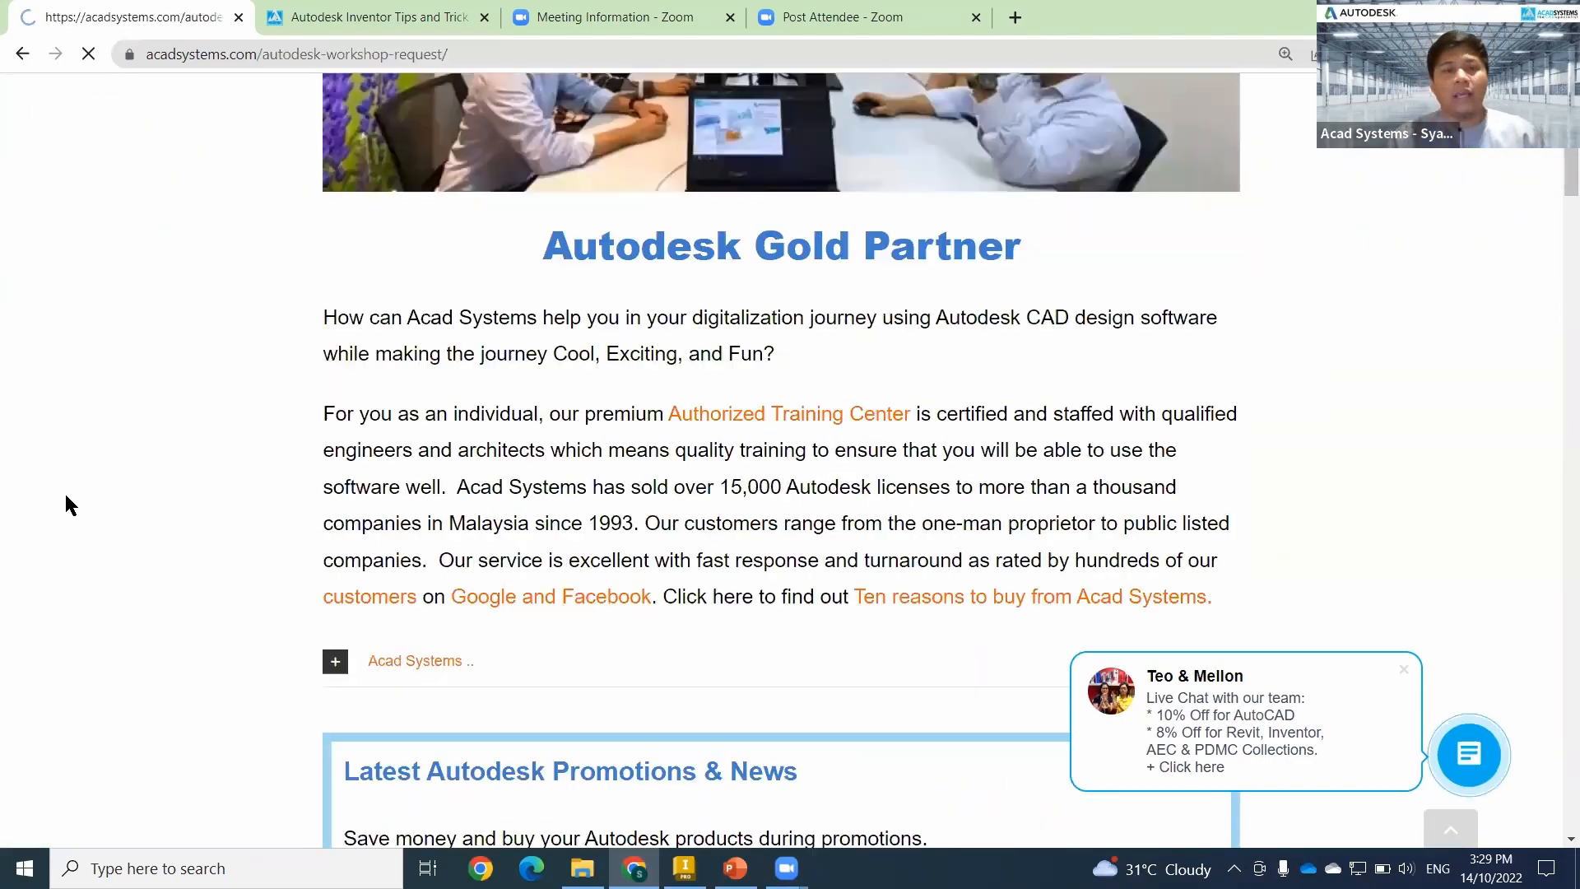
scroll(703, 221, "down", 3)
scroll(704, 220, "down", 12)
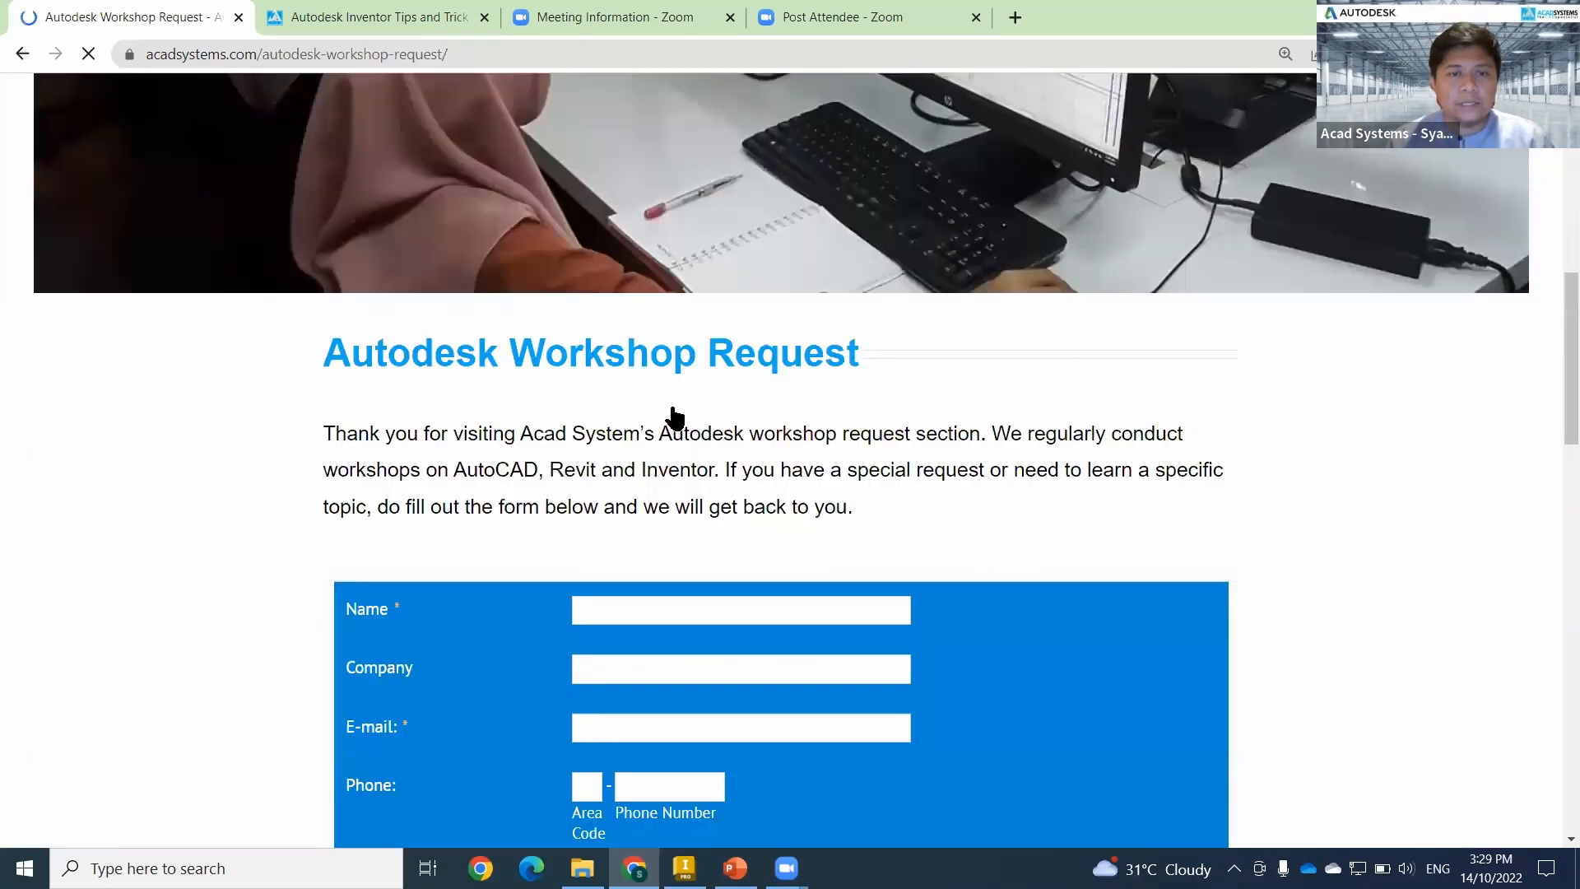
scroll(750, 586, "down", 2)
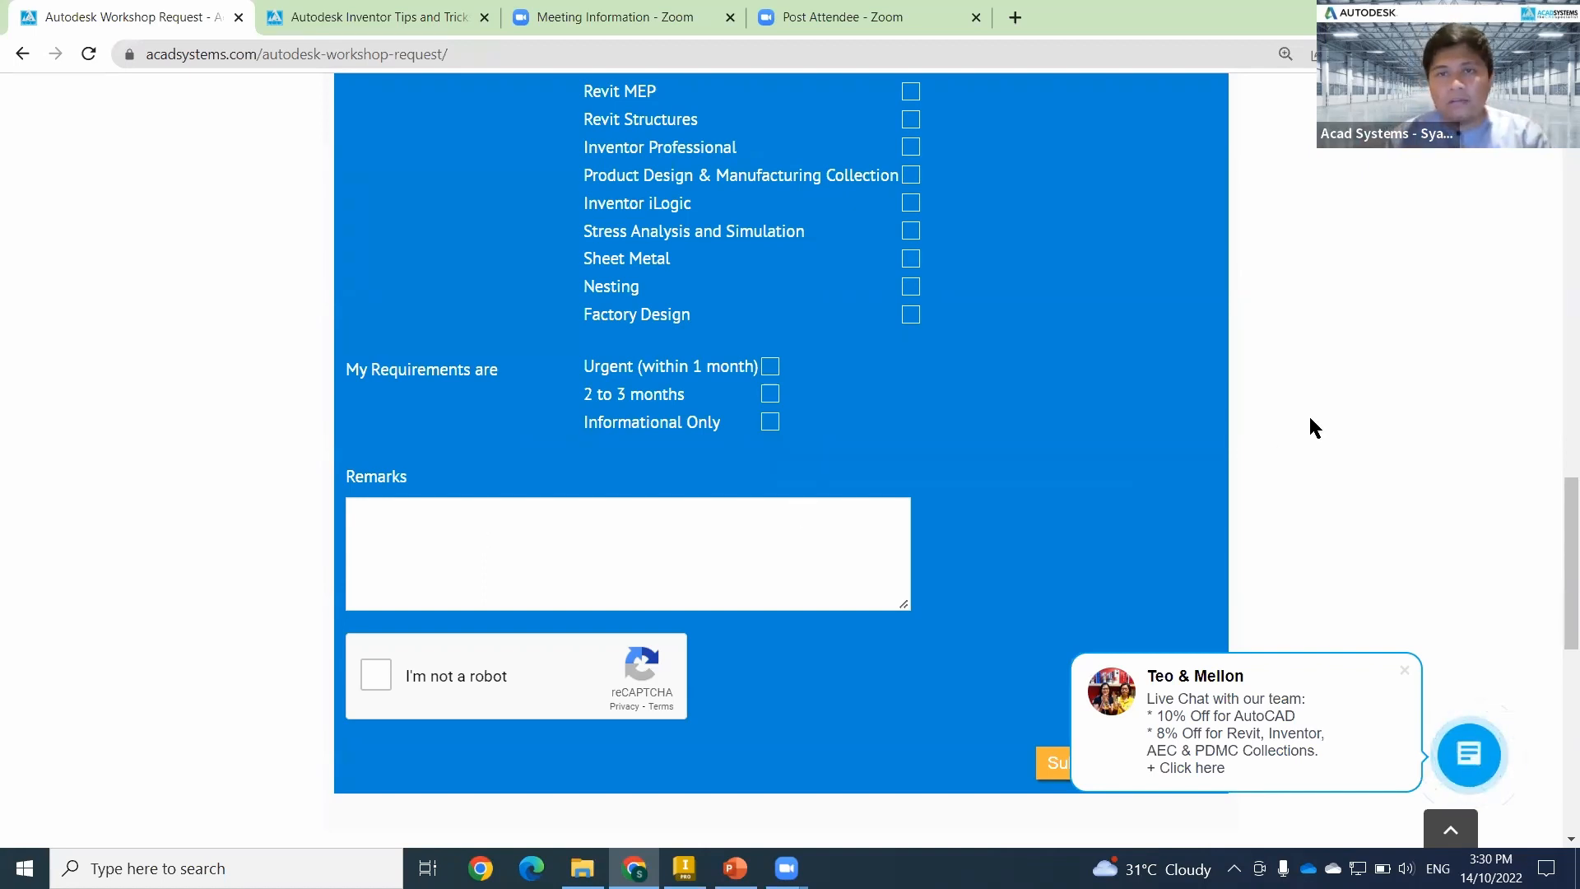
scroll(1326, 460, "down", 5)
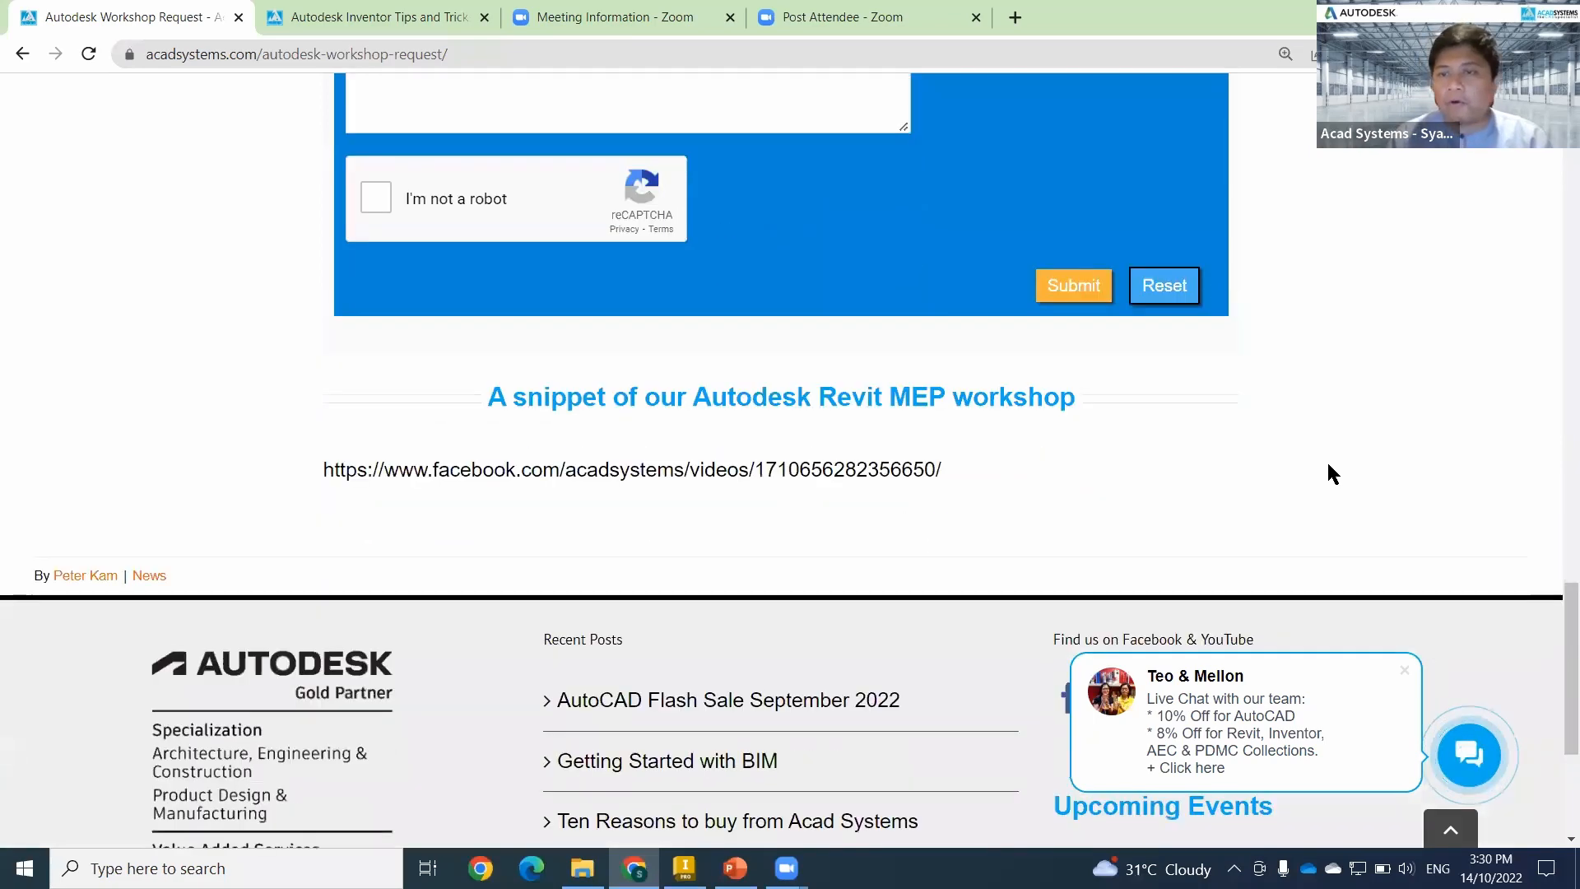
- Open the Acad Systems YouTube channel from the site's footer and browse its uploads and Learn Basic AutoCAD in Minutes lessons
scroll(1326, 460, "down", 4)
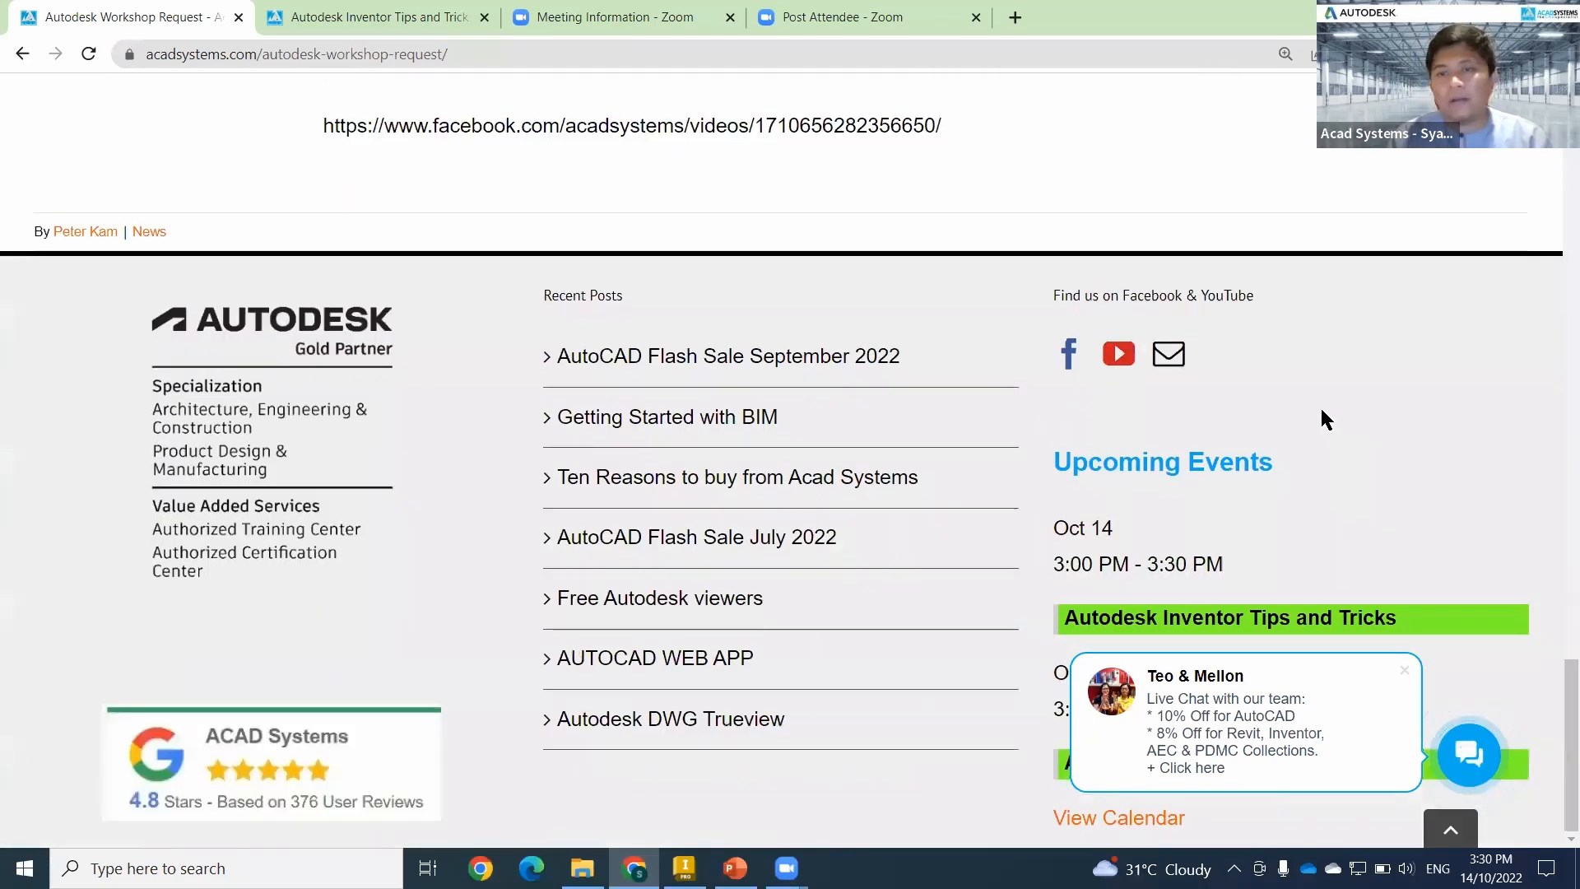
left_click(1119, 356)
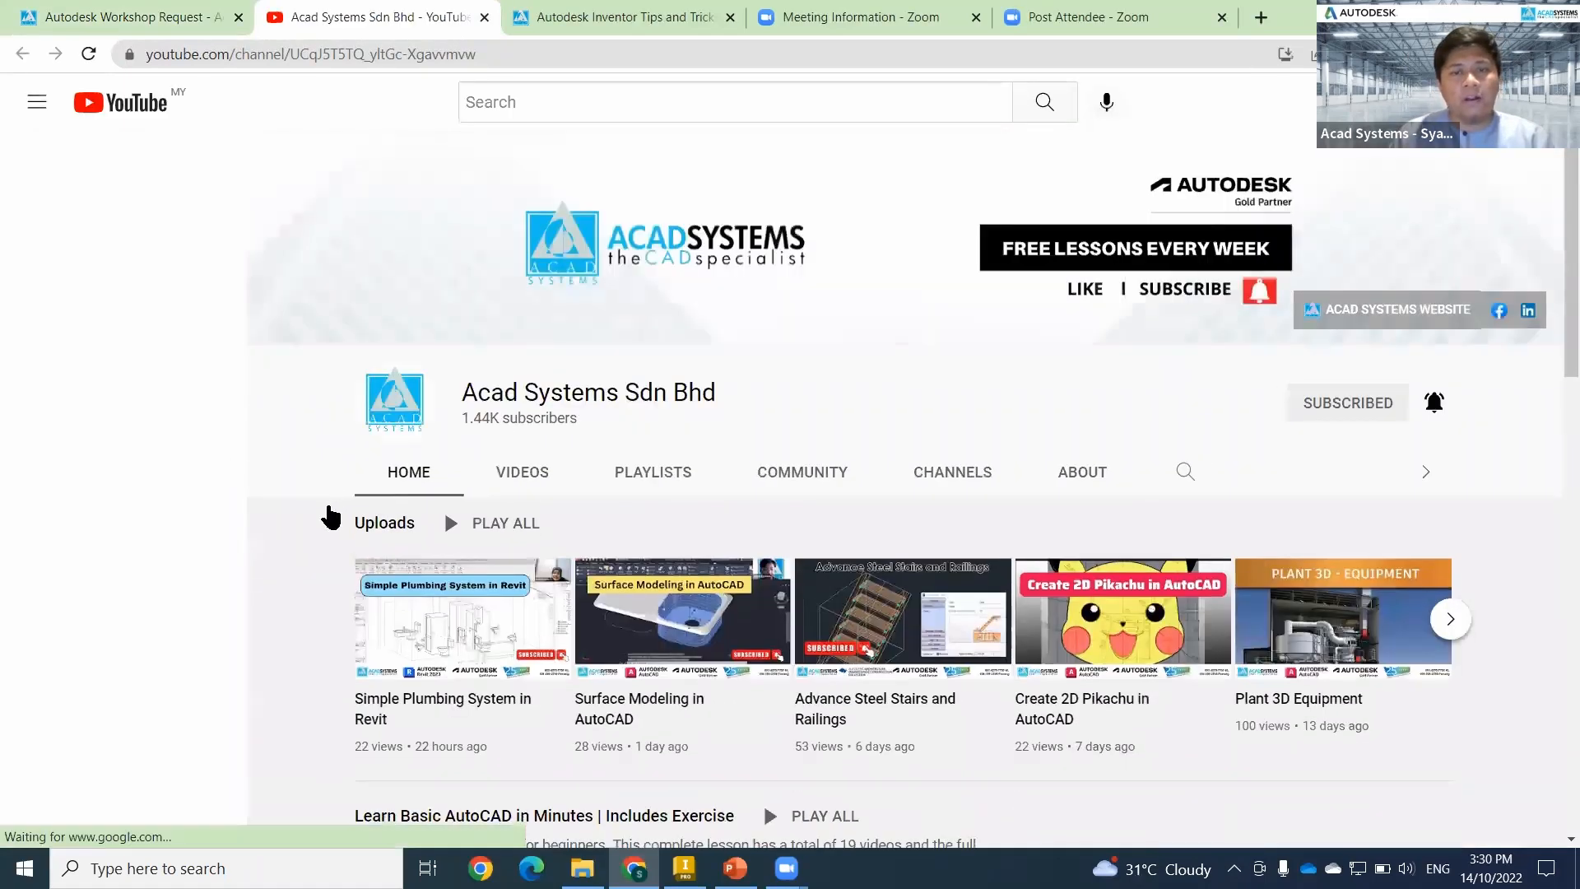
scroll(303, 533, "down", 1)
scroll(305, 537, "down", 2)
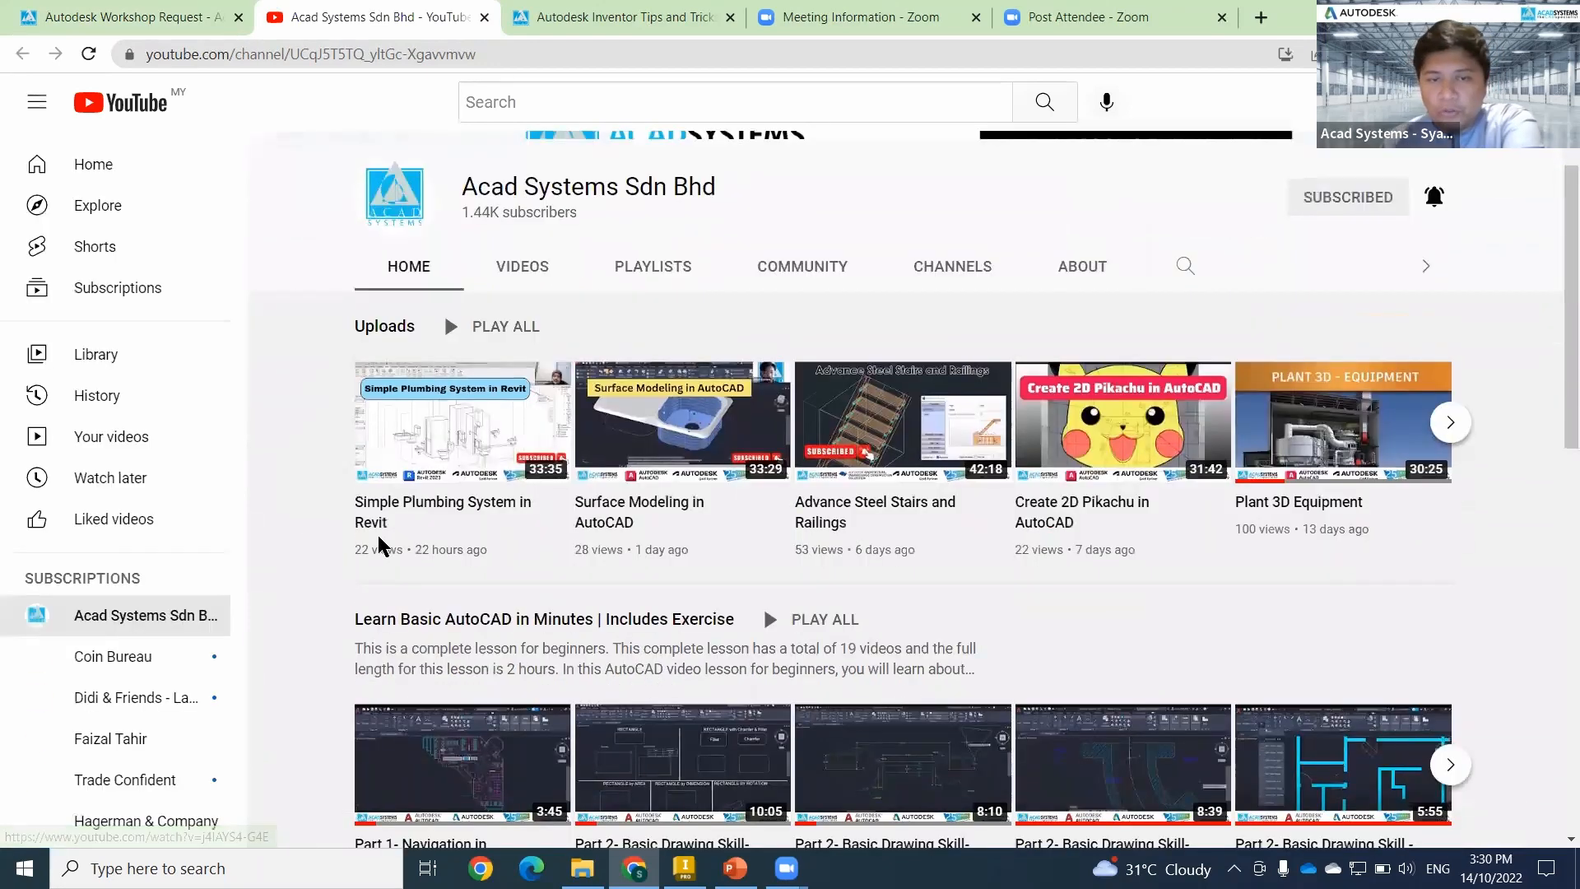
mouse_move(1333, 444)
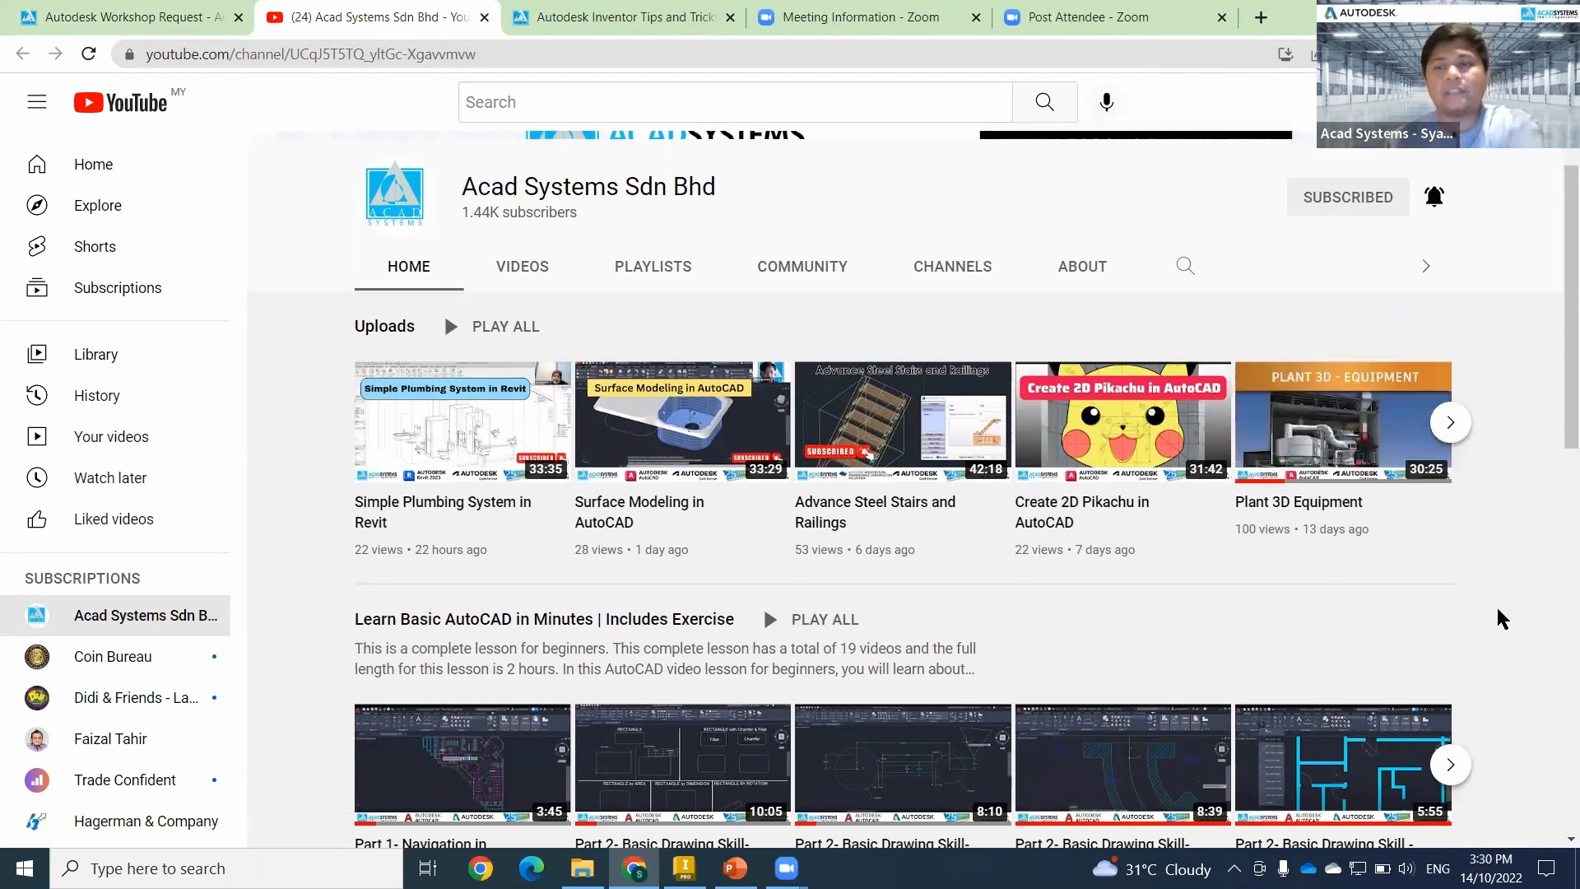
scroll(1474, 600, "down", 1)
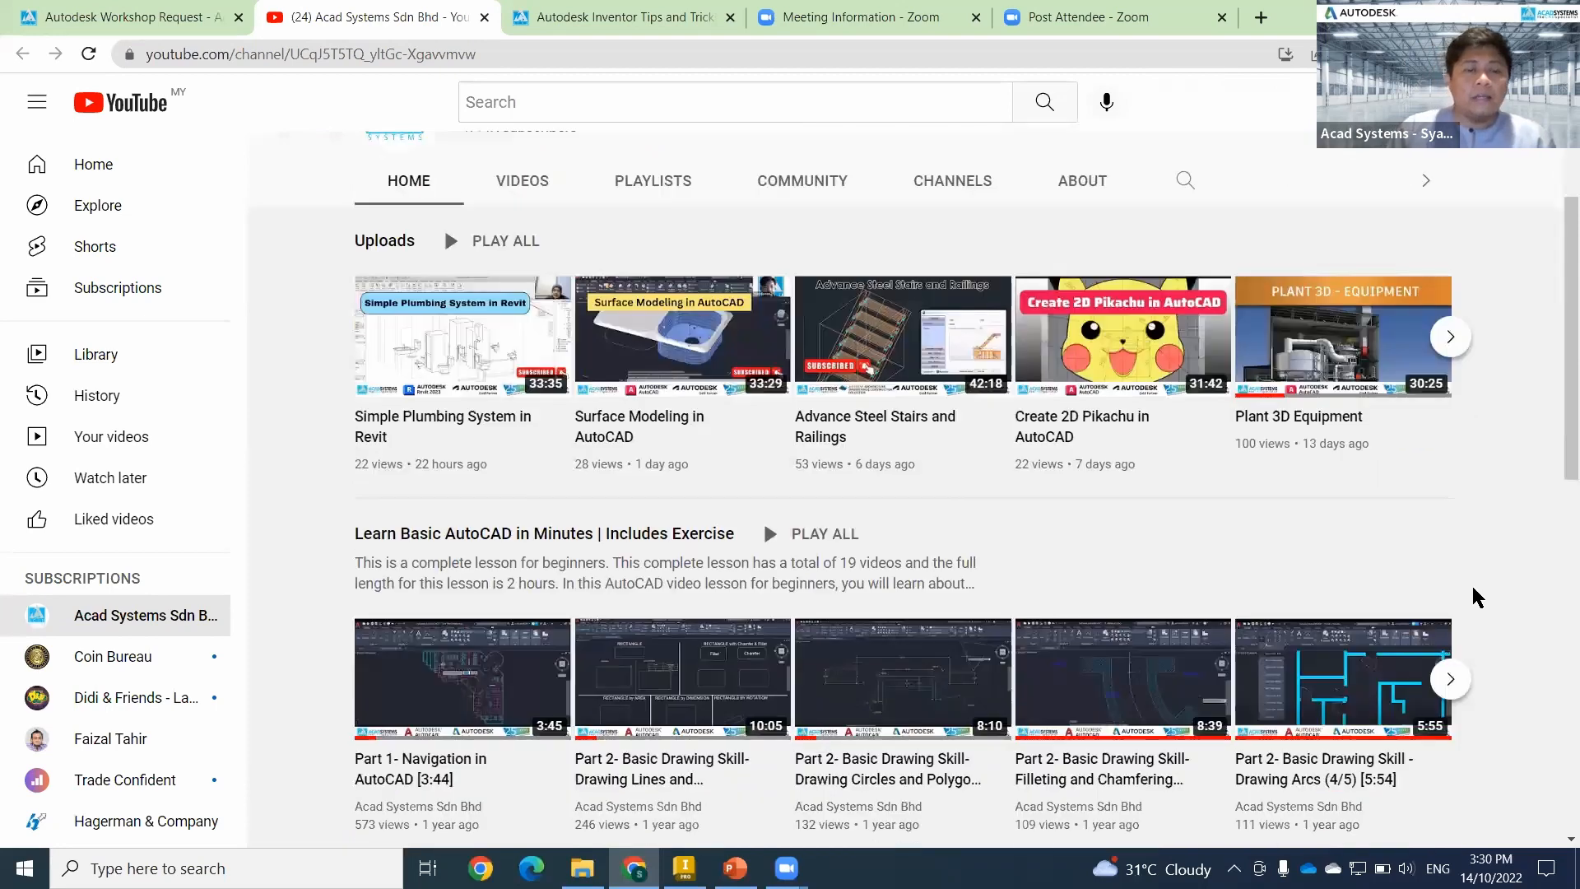
scroll(1256, 257, "down", 2)
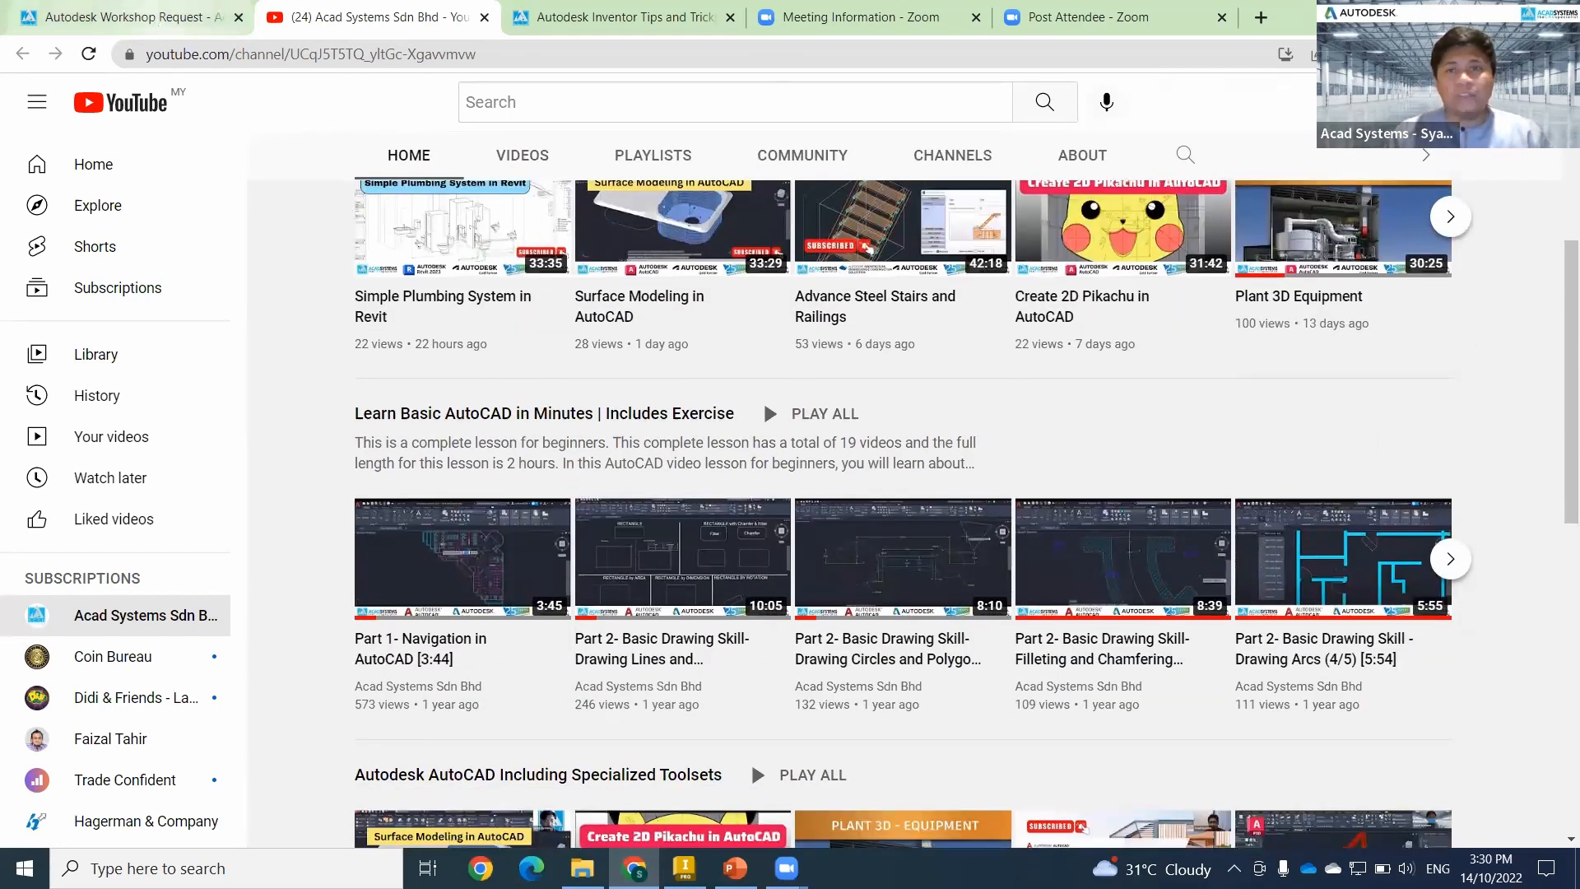
- Return to the Autodesk Workshop Request page and bring its header with the company contact details into view
left_click(152, 16)
left_click_drag(1565, 638, 1565, 152)
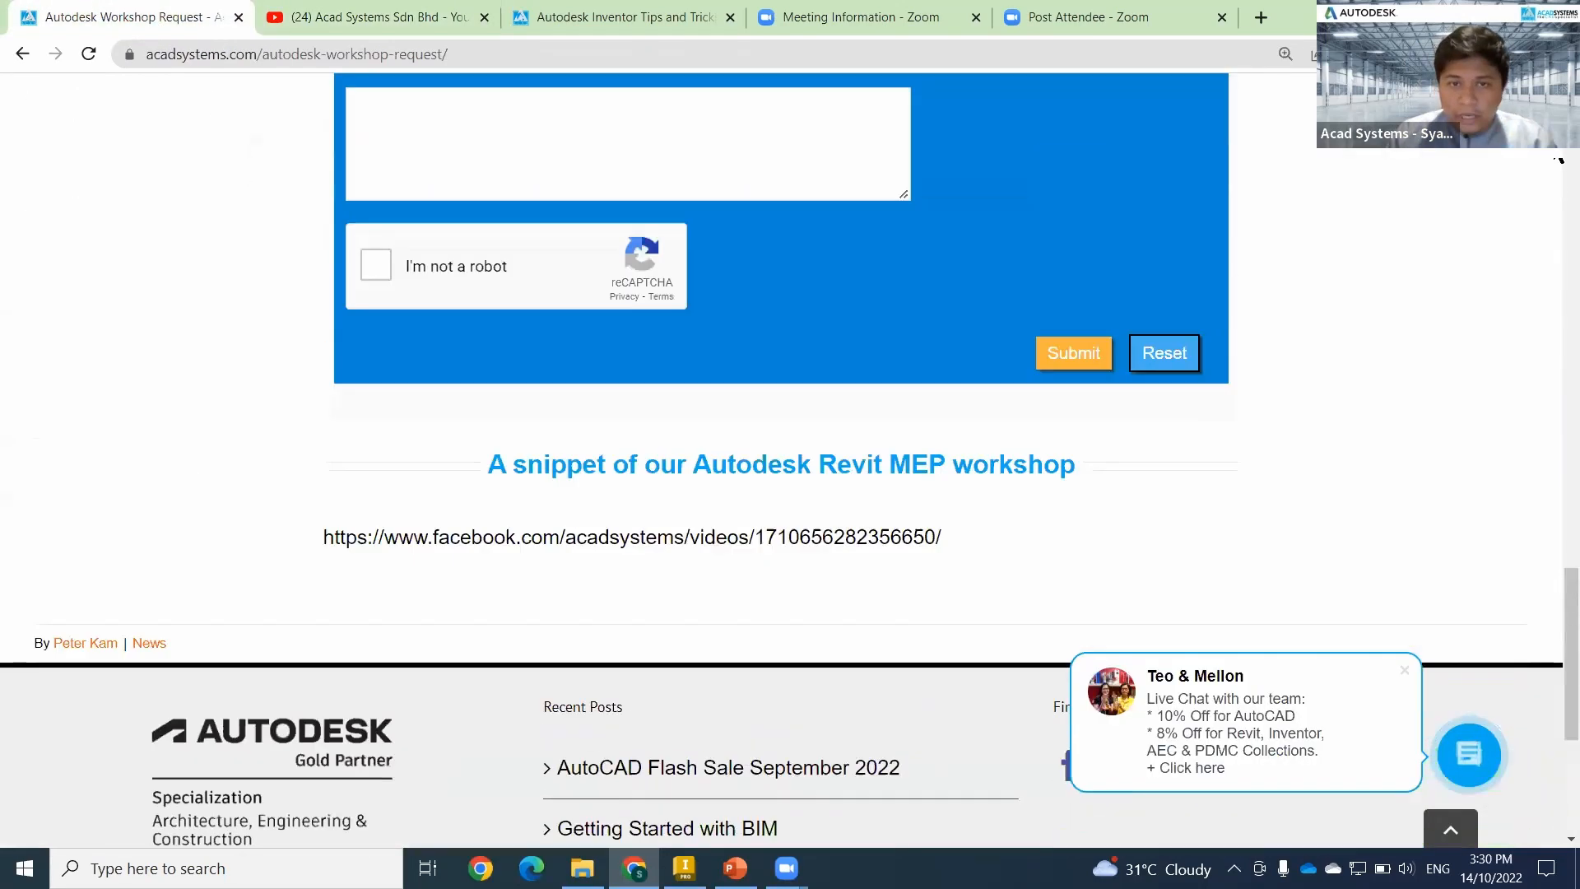
scroll(1560, 161, "up", 15)
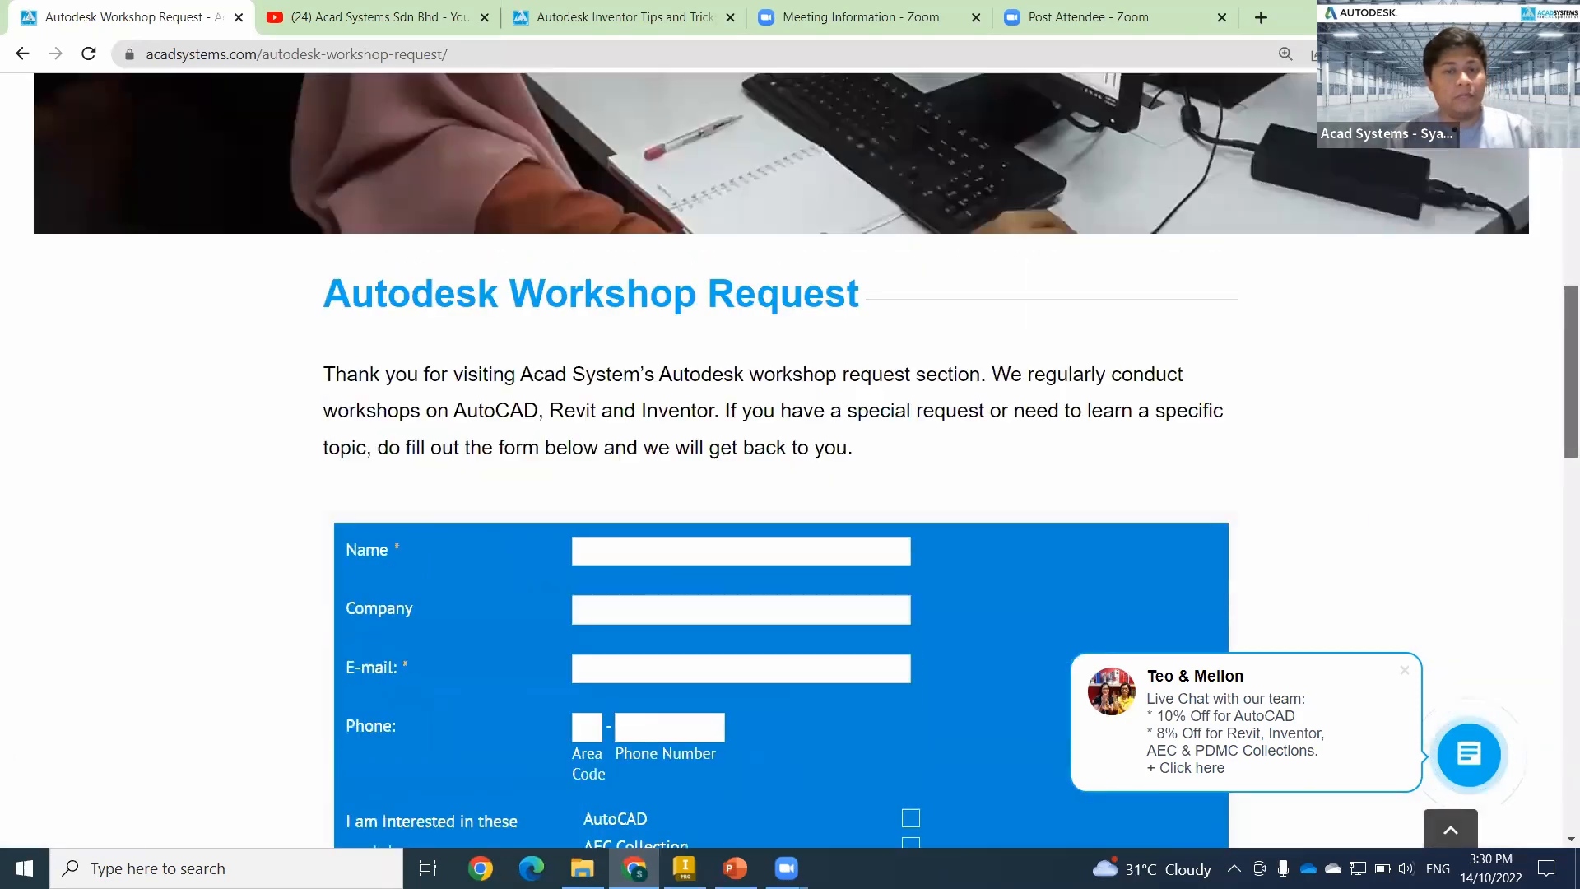
scroll(782, 461, "up", 6)
scroll(828, 694, "up", 3)
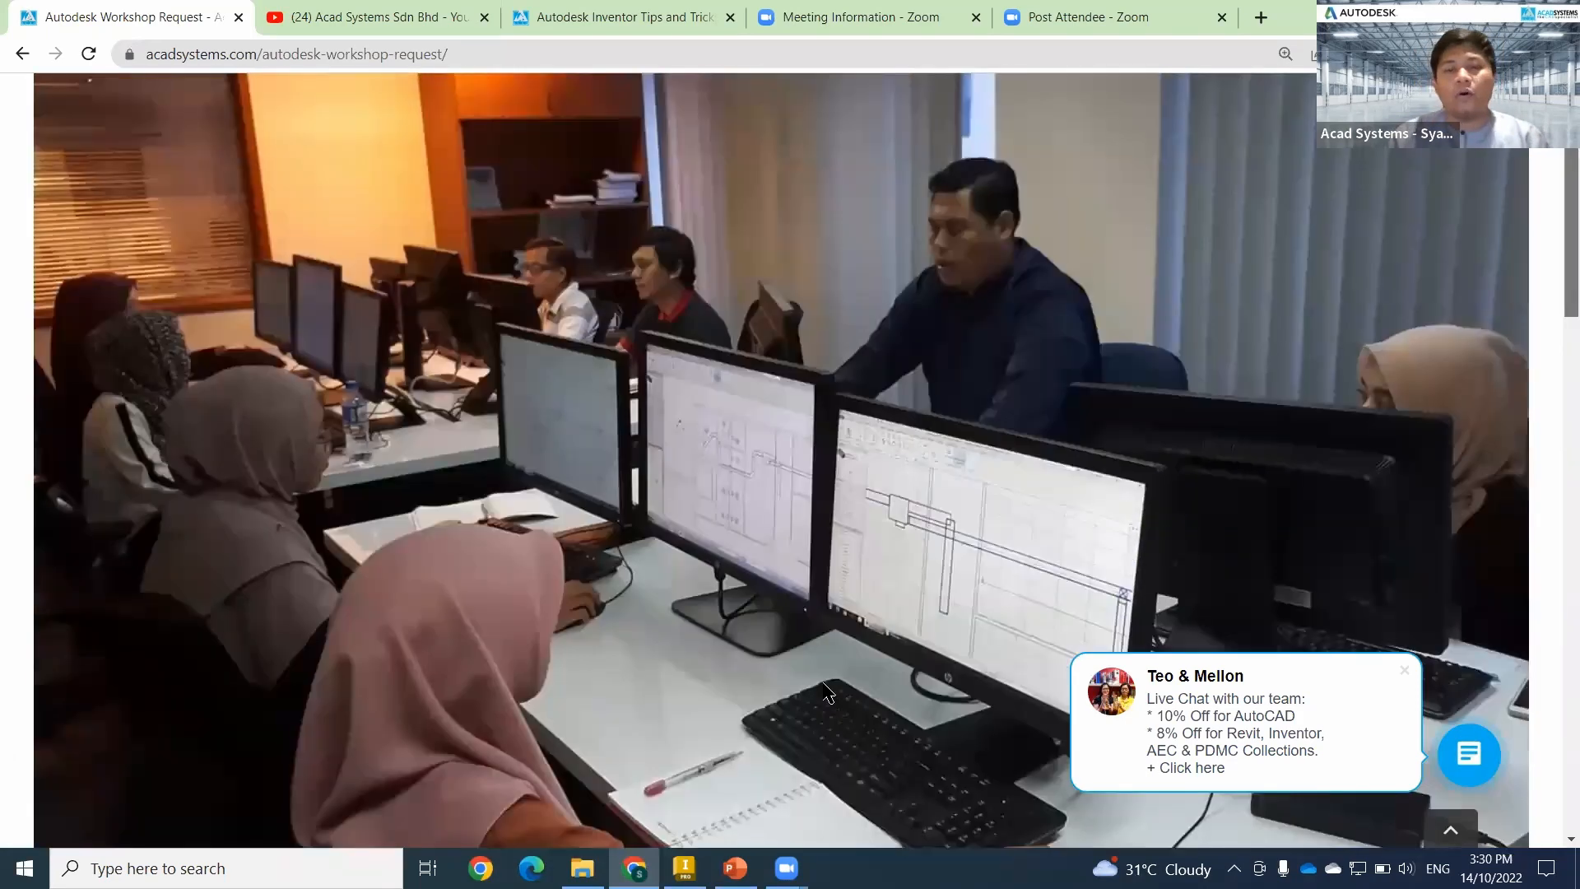
scroll(823, 684, "up", 1)
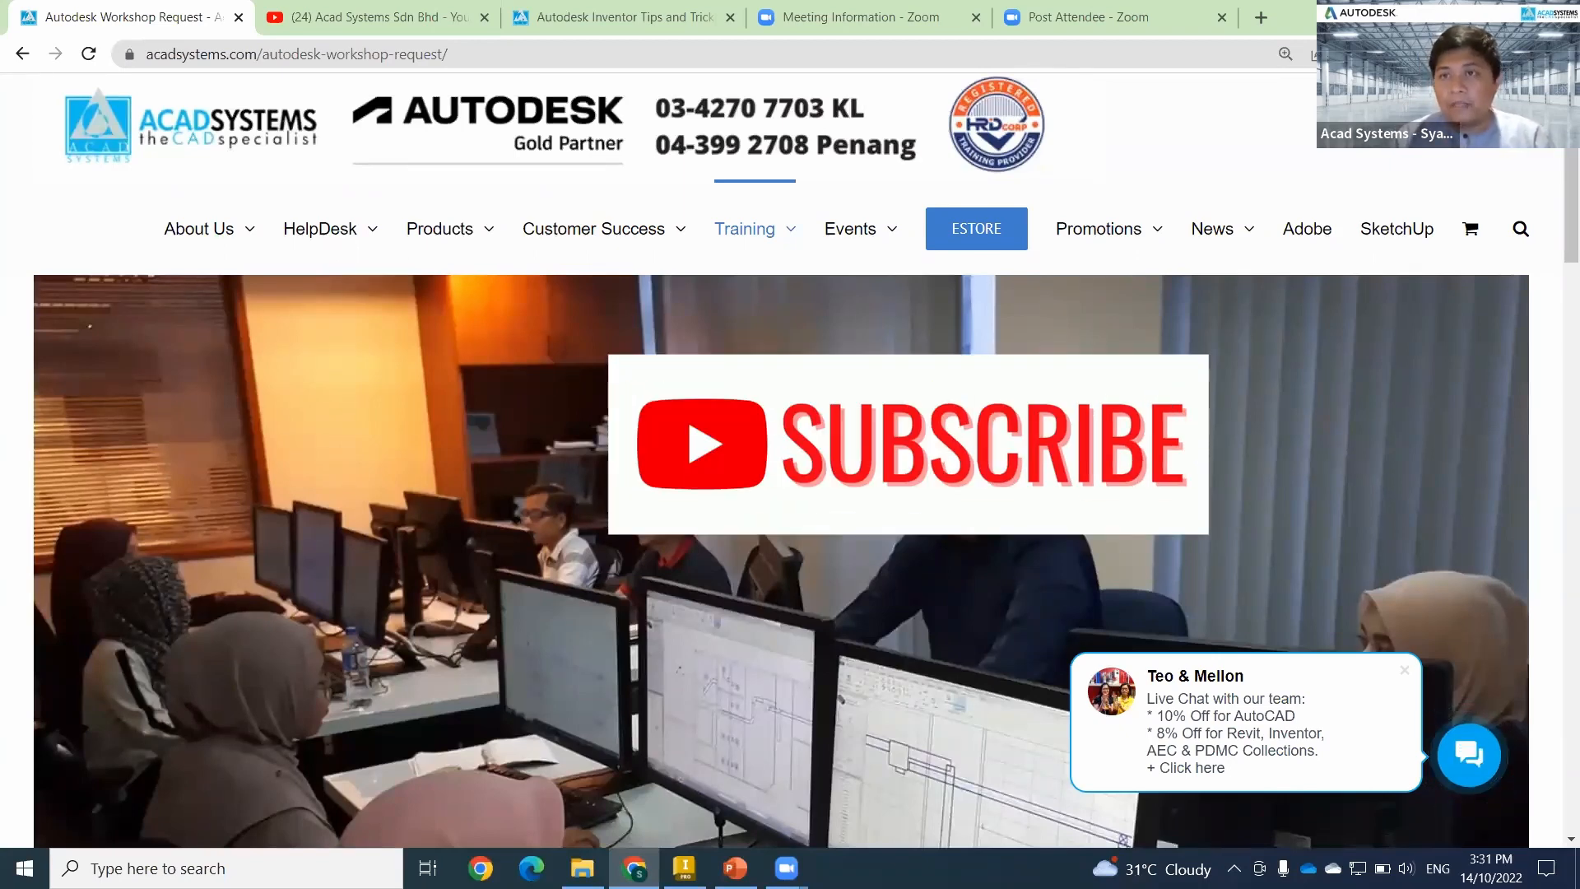
- Switch back to Inventor with the Match Face part
key("alt+Tab")
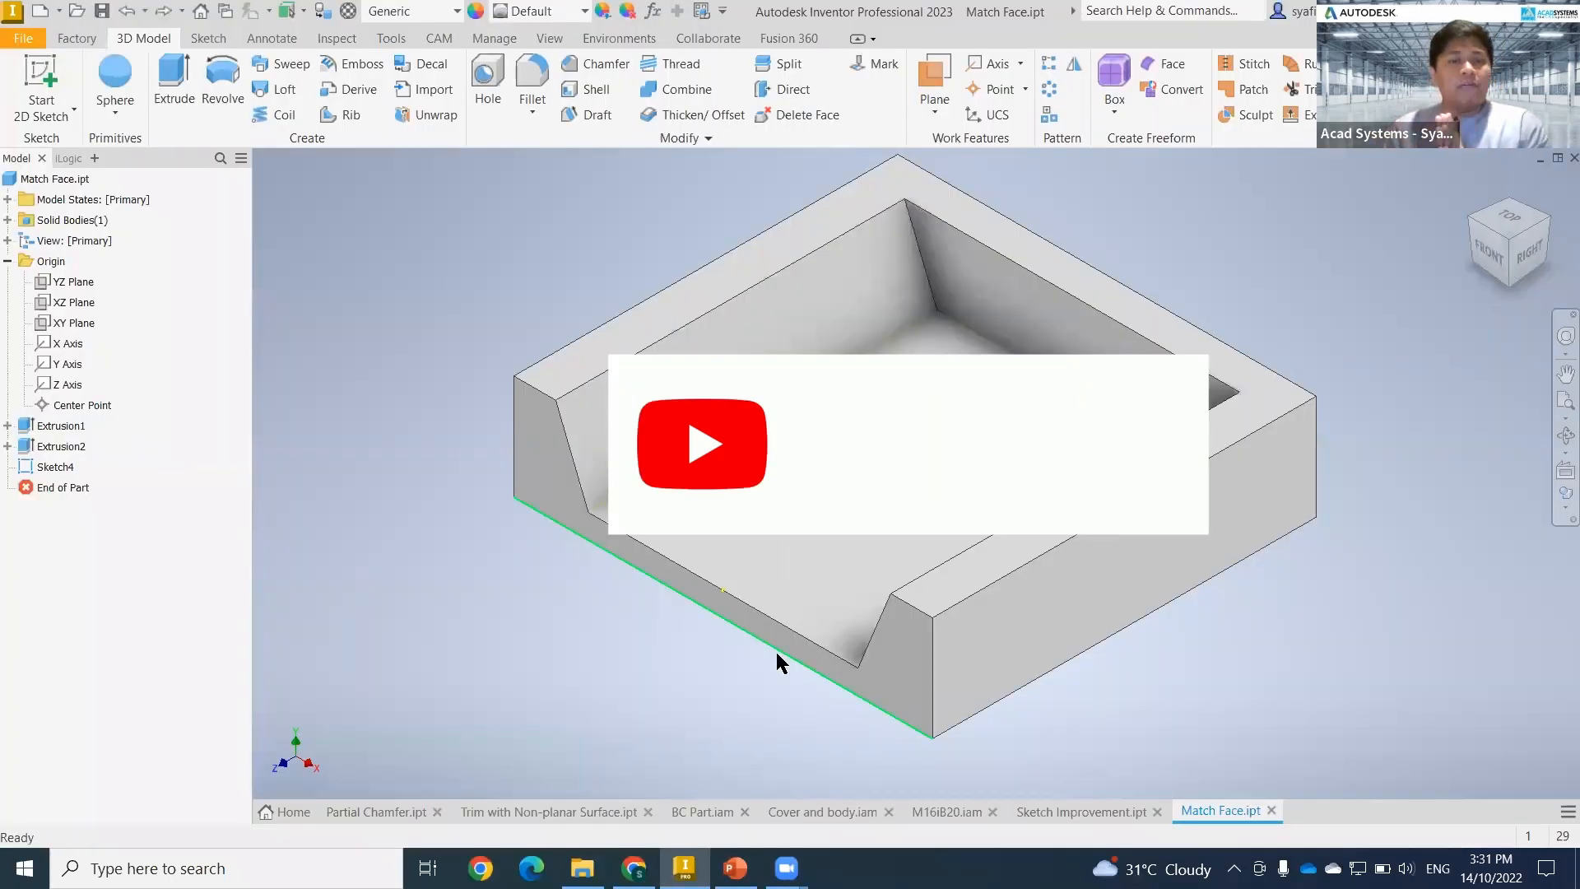
mouse_move(778, 660)
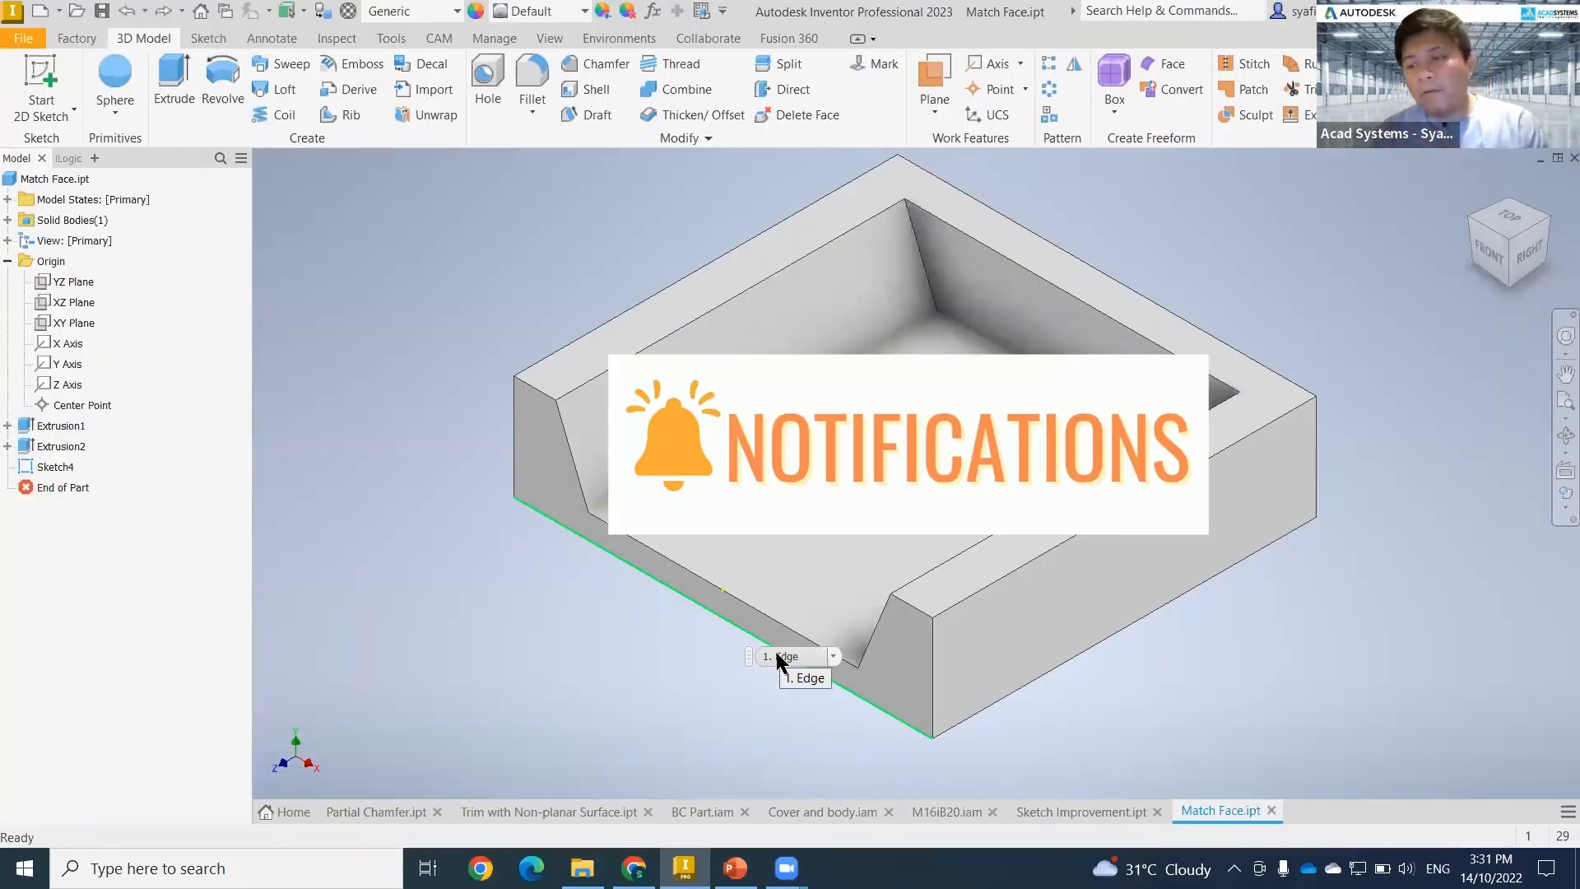